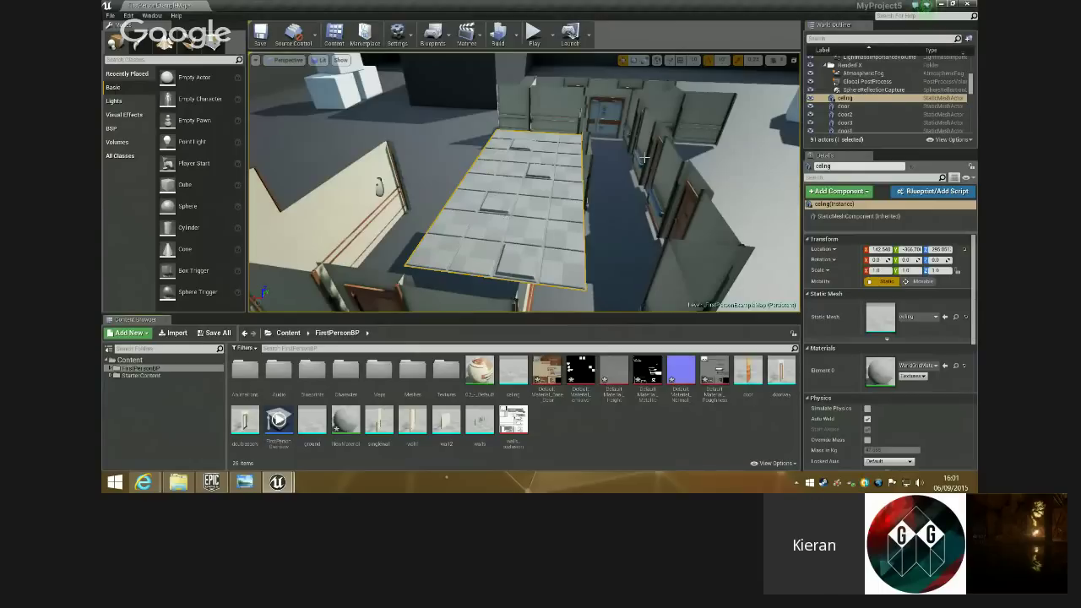
# - Examine the hospital corridor level from above and inside, including its walls, doors and ceiling piece
pyautogui.moveTo(619, 152); pyautogui.dragTo(702, 93, button='right')
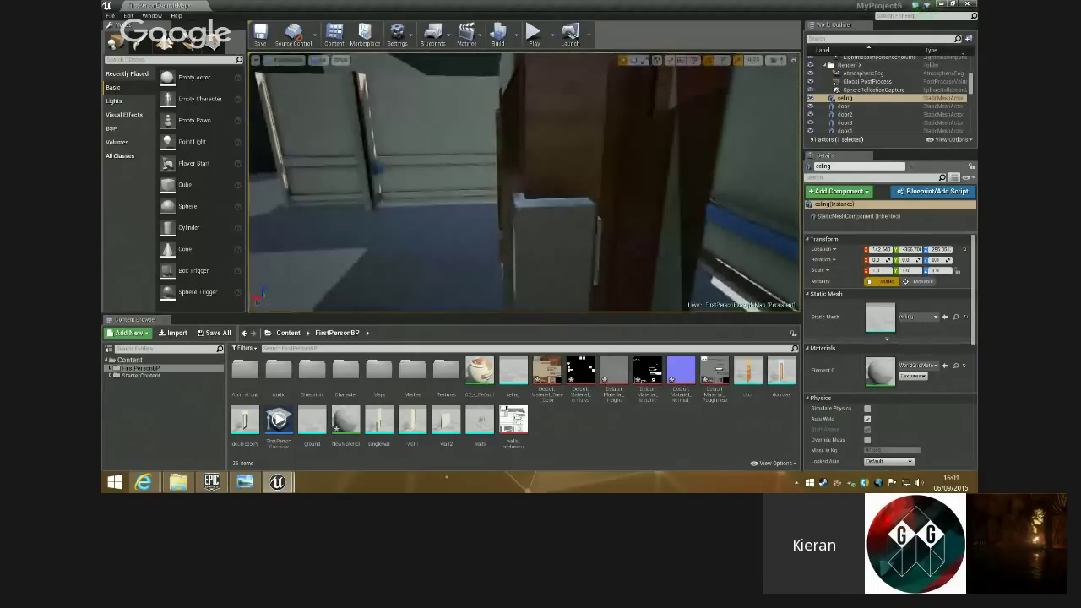
pyautogui.moveTo(607, 155); pyautogui.dragTo(684, 174, button='right')
pyautogui.moveTo(583, 183); pyautogui.dragTo(634, 173, button='right')
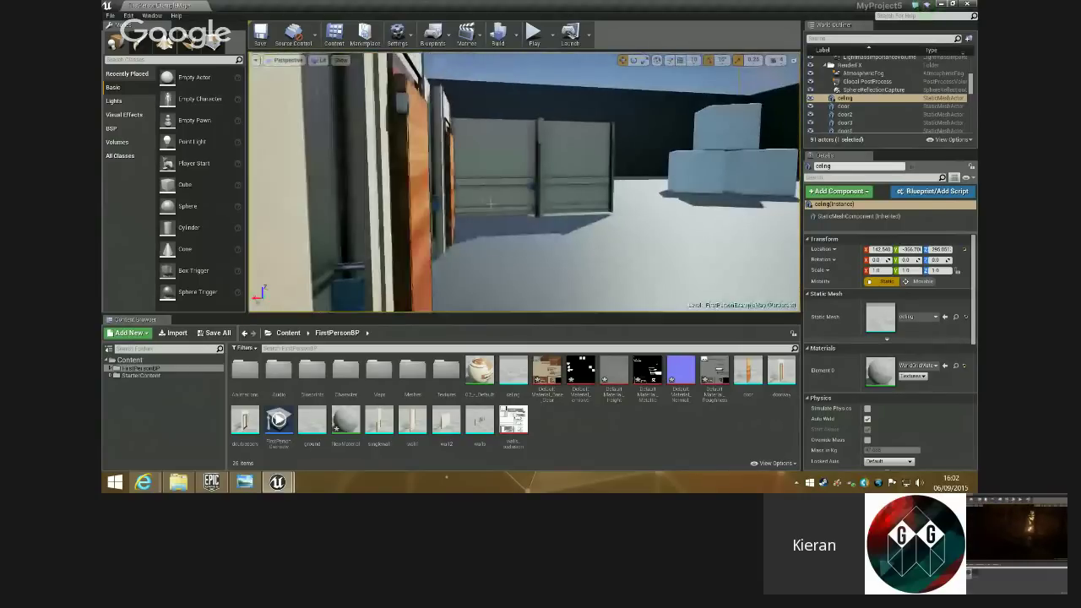
pyautogui.moveTo(490, 203); pyautogui.dragTo(419, 203, button='right')
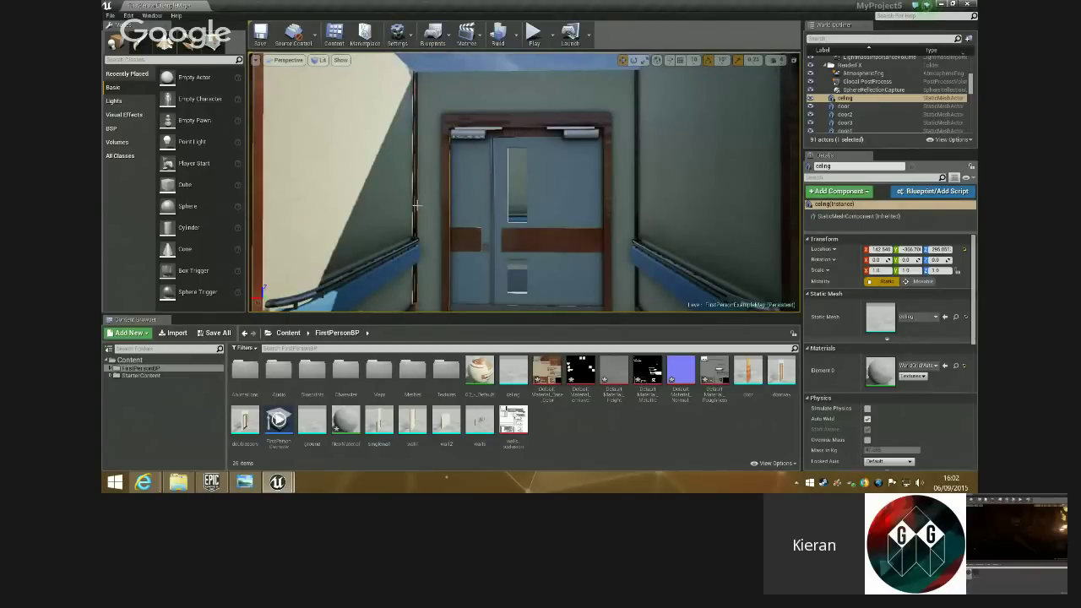
pyautogui.moveTo(399, 203)
pyautogui.mouseDown(button='right')
pyautogui.moveTo(427, 198)
pyautogui.moveTo(397, 213)
pyautogui.mouseUp(button='right')
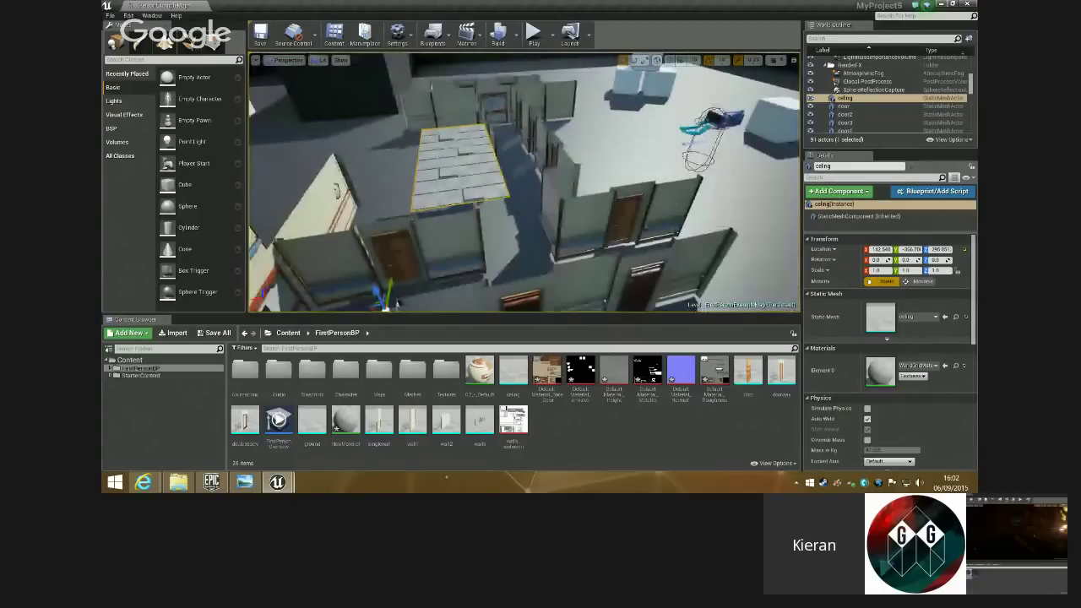
# - Open the lights folder from the desktop and view the corridor images screenshot018 and screenshot019
pyautogui.press('super+d')
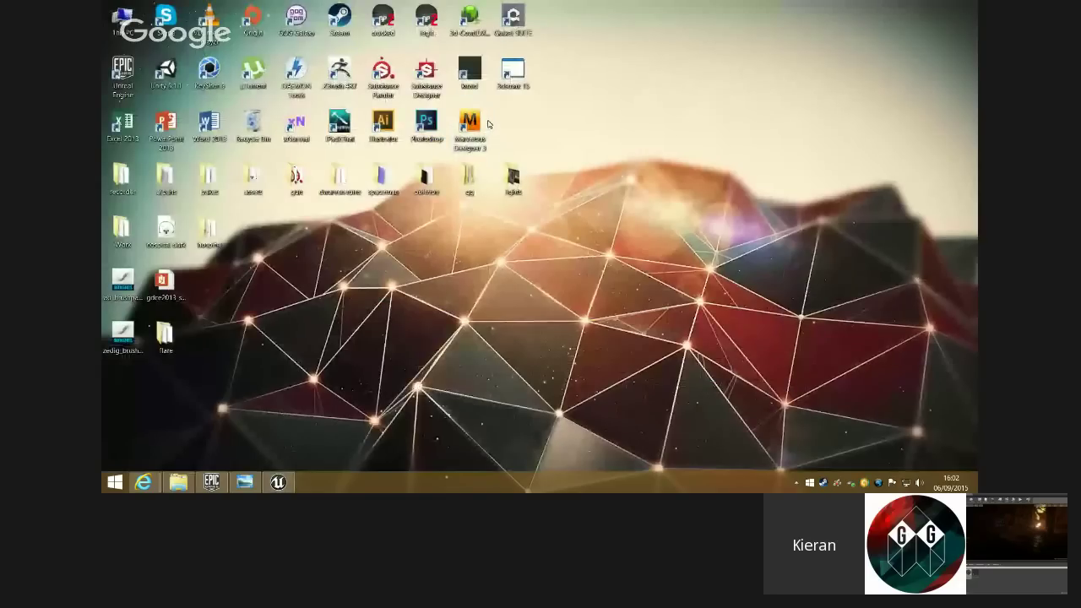
pyautogui.doubleClick(513, 177)
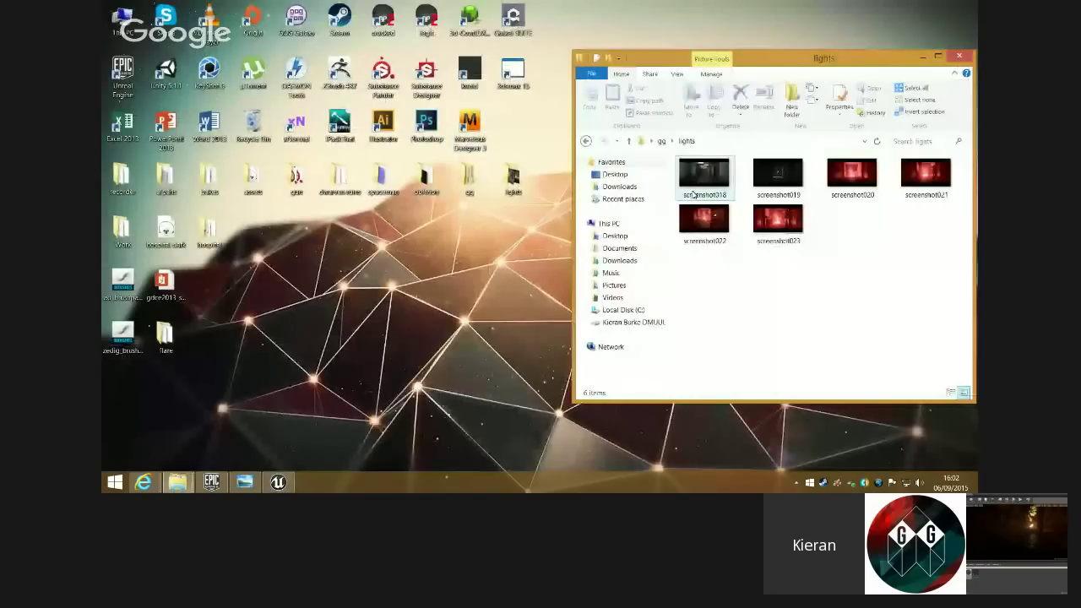
pyautogui.doubleClick(694, 192)
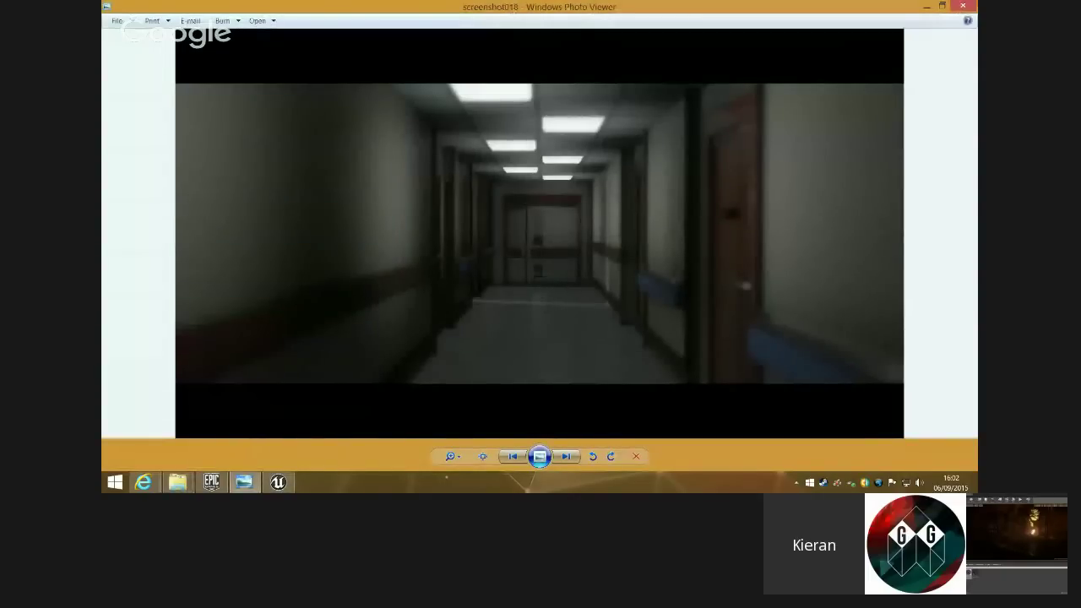
pyautogui.click(566, 457)
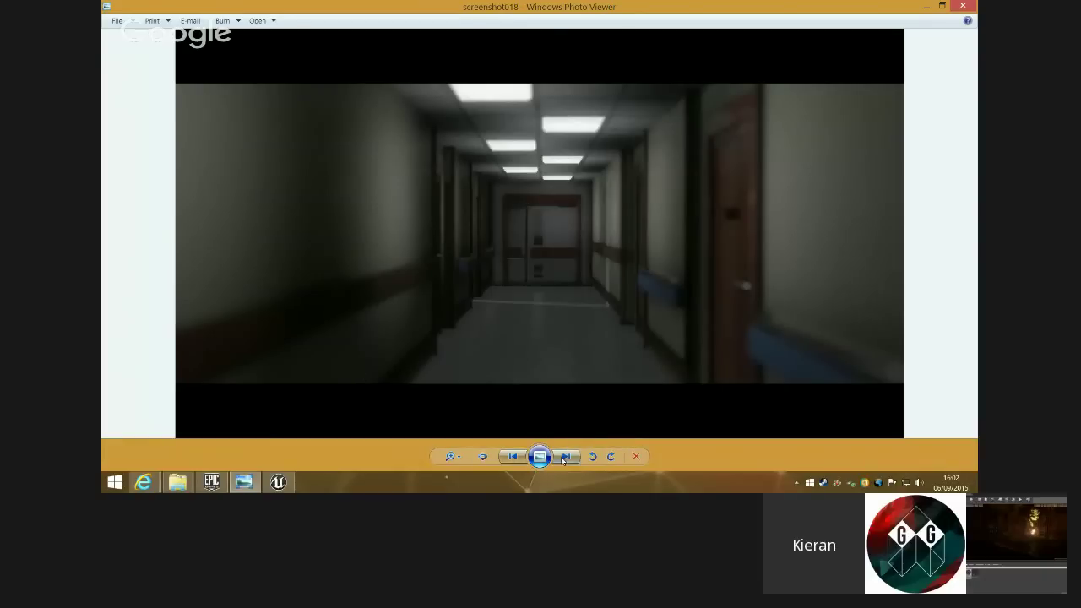
pyautogui.click(565, 457)
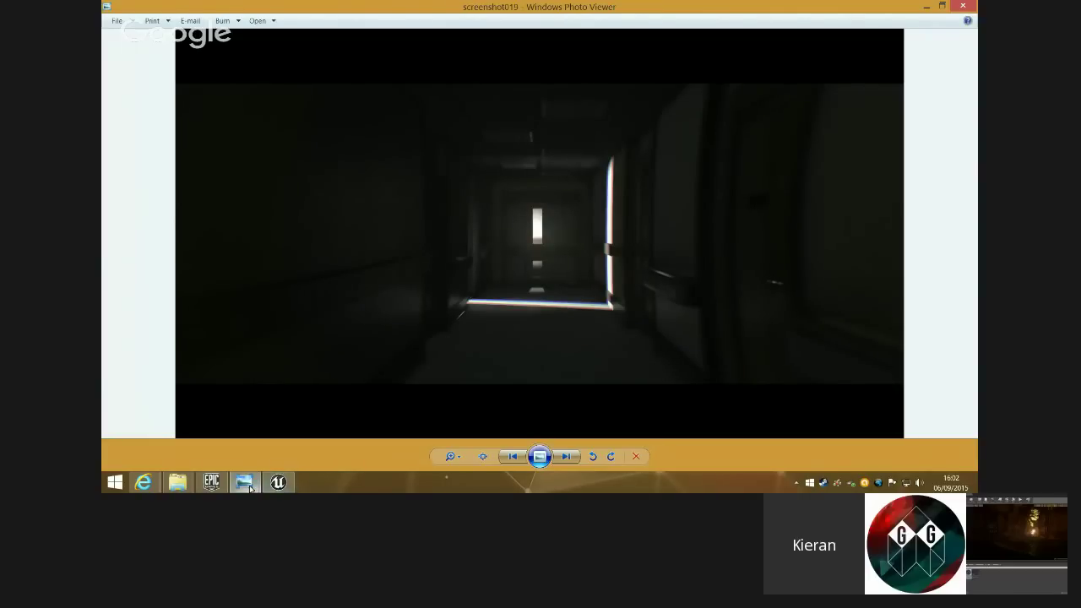
# - Switch to the open PT reference image and browse through the neighbouring game reference pictures
pyautogui.moveTo(250, 489)
pyautogui.click(205, 437)
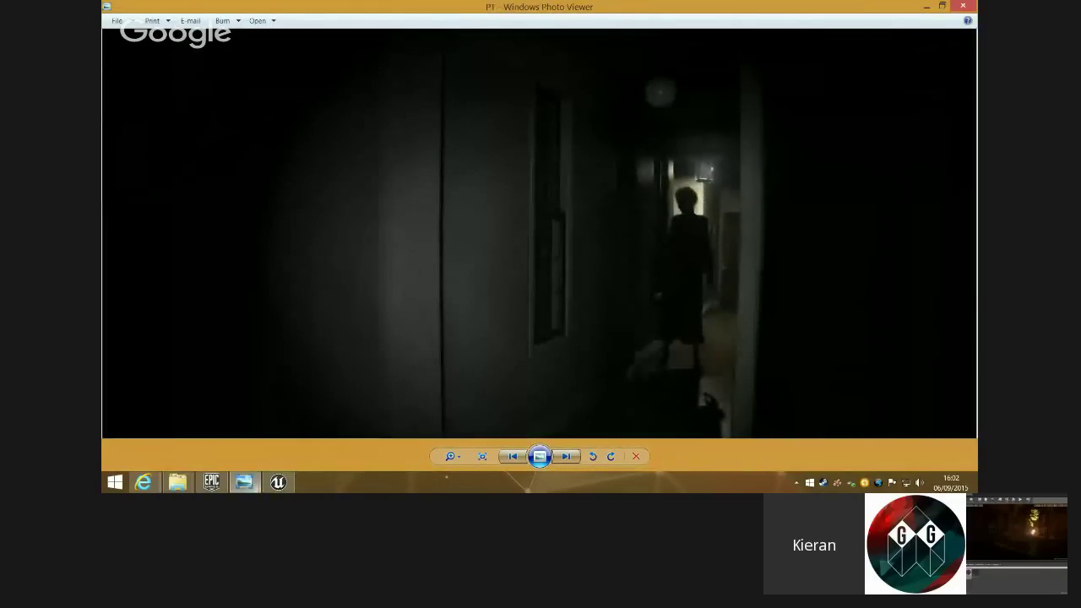
pyautogui.click(567, 456)
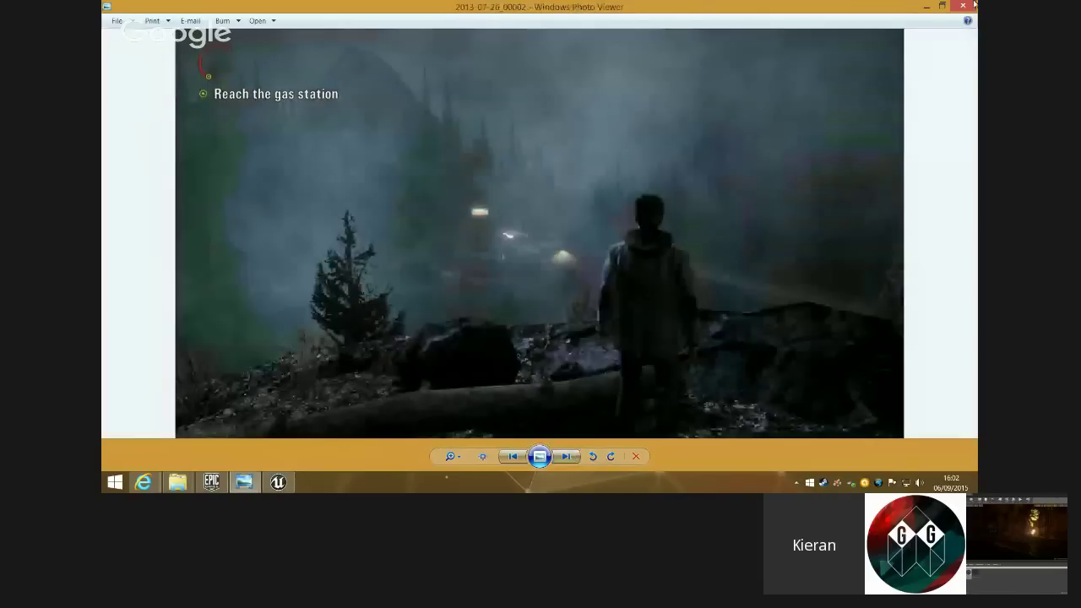
pyautogui.click(567, 456)
pyautogui.click(567, 456)
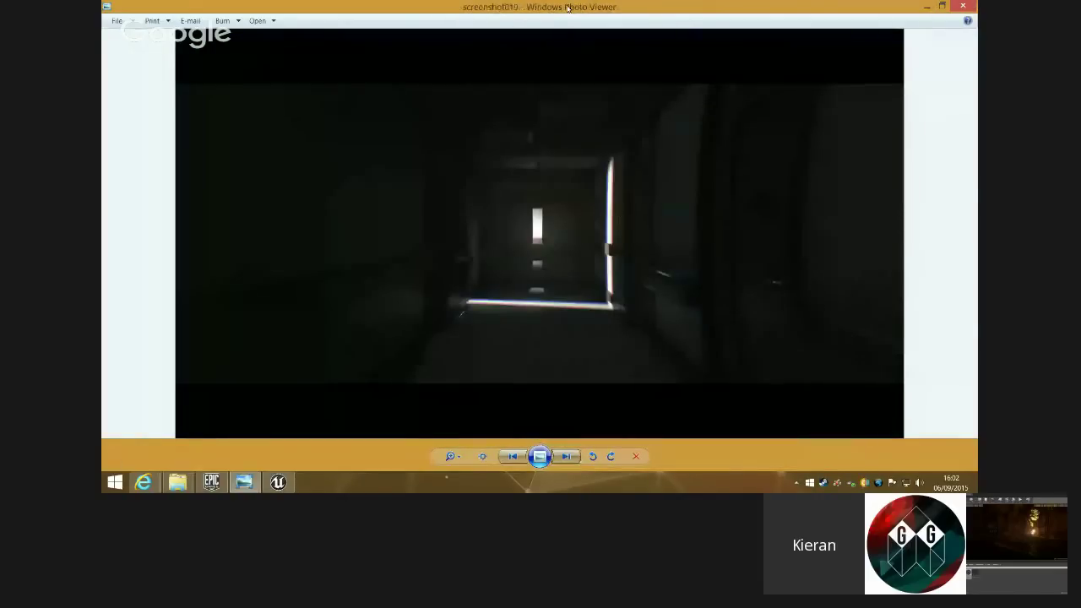
# - Arrange screenshot019 and the reference image viewer side by side, and display the 2647023-pt image in the second viewer
pyautogui.moveTo(567, 8); pyautogui.dragTo(103, 169)
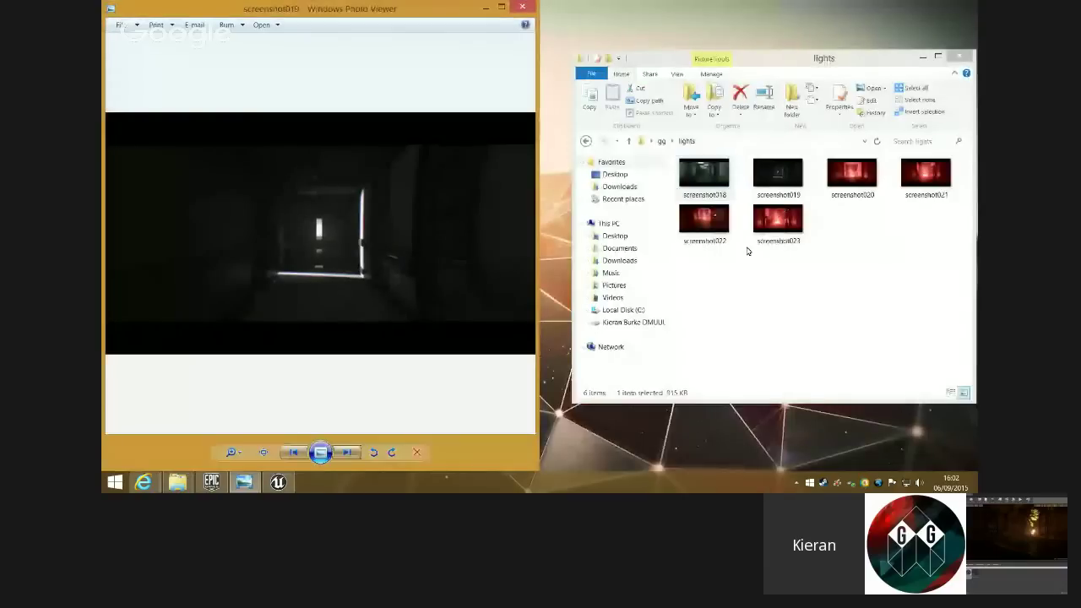
pyautogui.moveTo(248, 482)
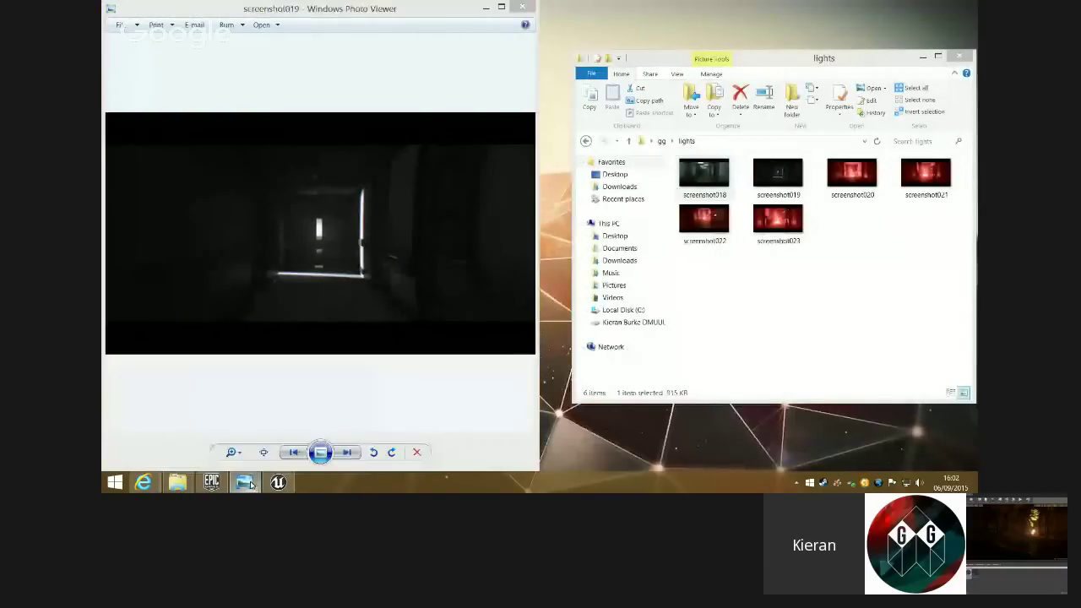
pyautogui.click(206, 405)
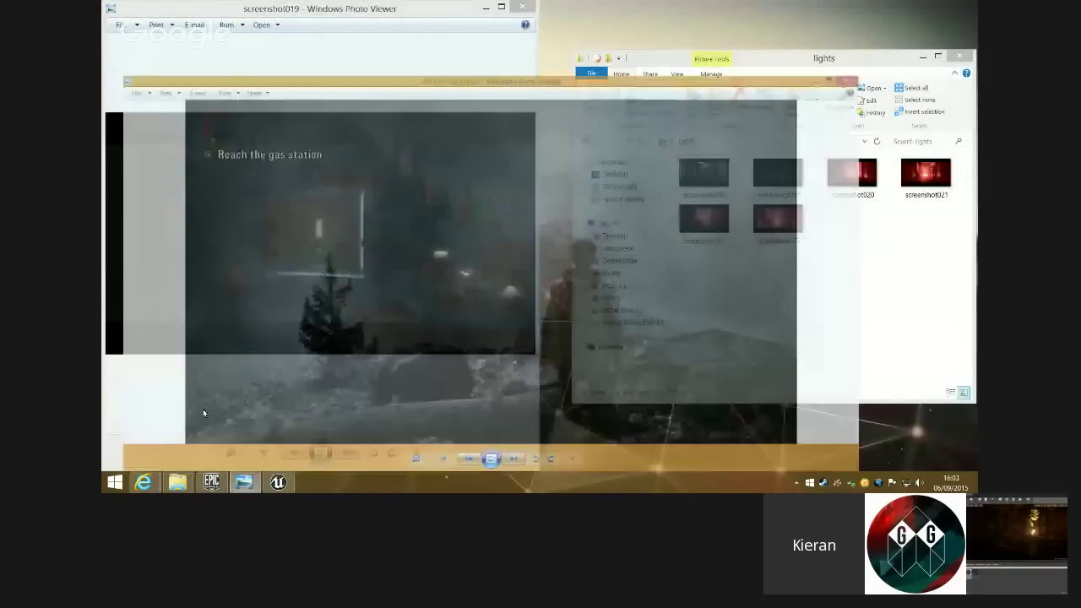
pyautogui.moveTo(597, 6); pyautogui.dragTo(977, 102)
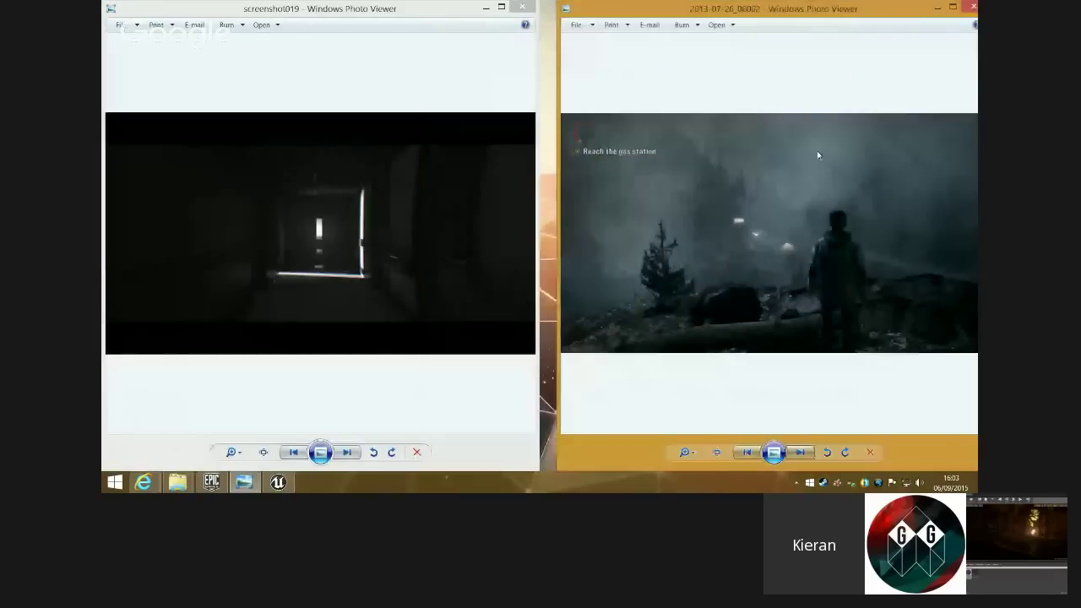
pyautogui.click(800, 452)
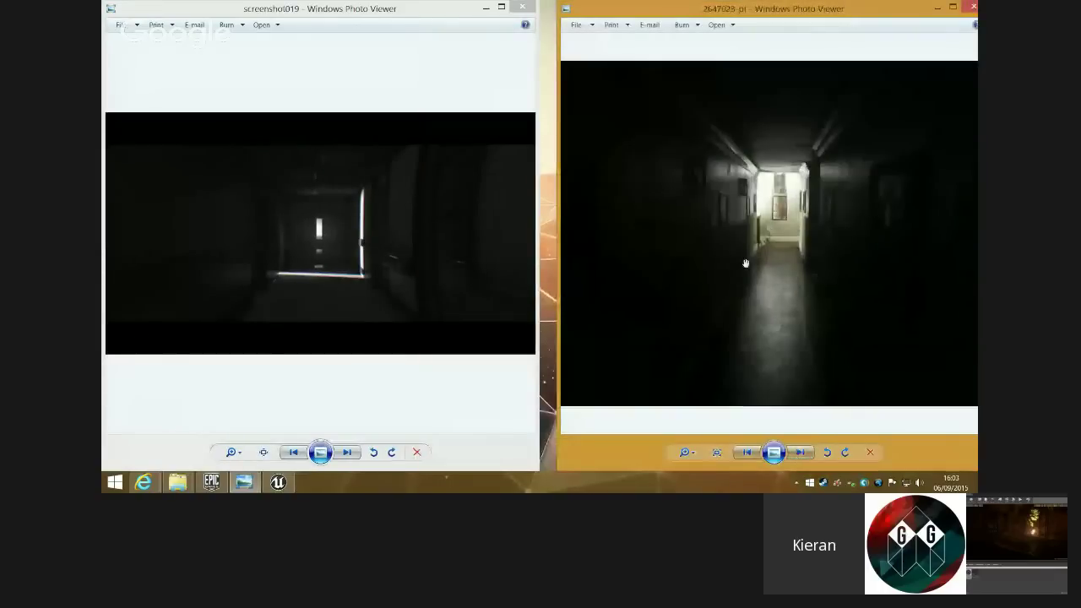
# - Zoom in on screenshot019 to examine the bright light strips around the doorway at the corridor's end
pyautogui.click(273, 242)
pyautogui.scroll(1, 273, 243)
pyautogui.scroll(1, 388, 241)
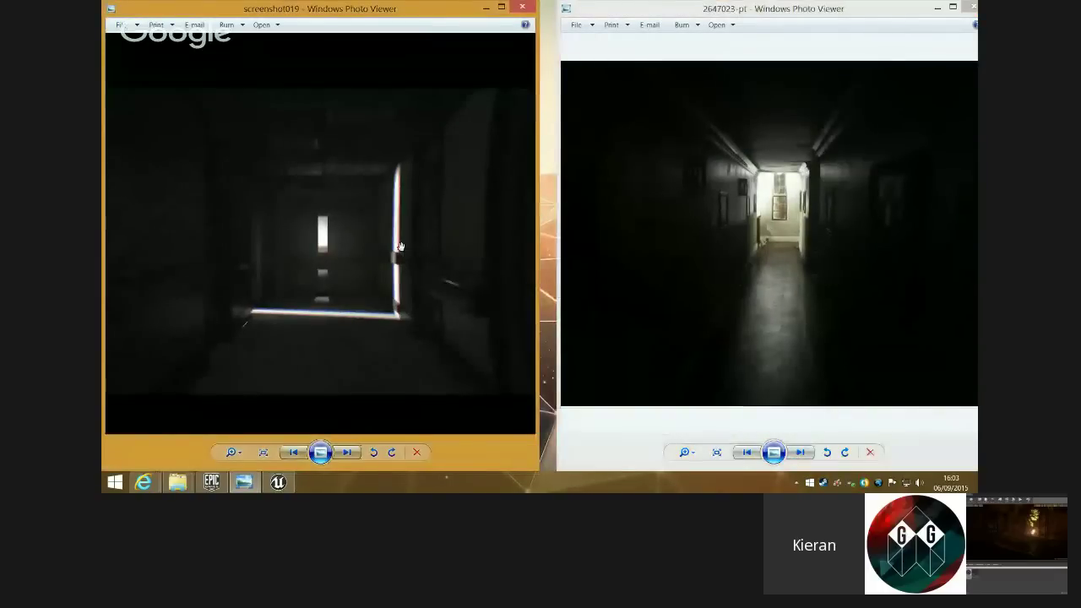
pyautogui.scroll(1, 401, 246)
pyautogui.moveTo(400, 246); pyautogui.dragTo(386, 247)
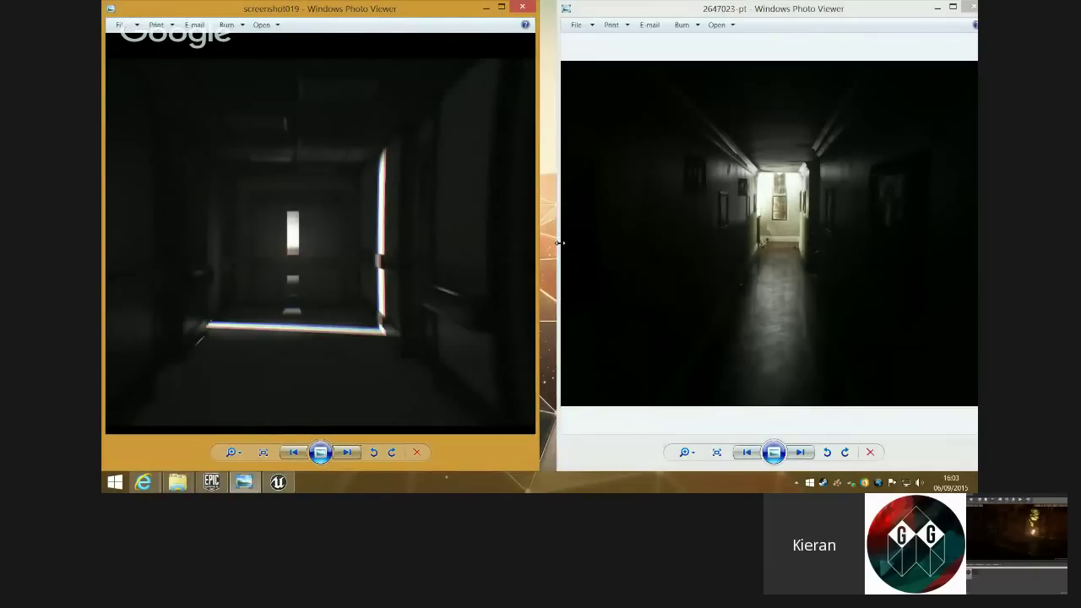
# - Widen the 2647023-pt viewer slightly and examine the lit window and floor at the hallway's end up close
pyautogui.moveTo(558, 243); pyautogui.dragTo(544, 245)
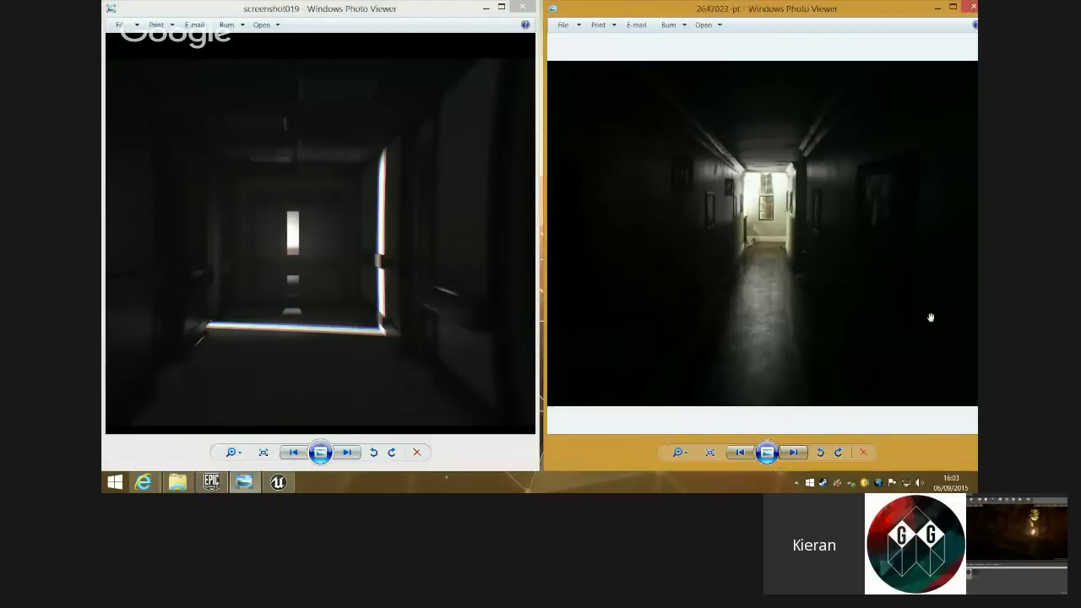
pyautogui.scroll(1, 614, 232)
pyautogui.scroll(1, 760, 241)
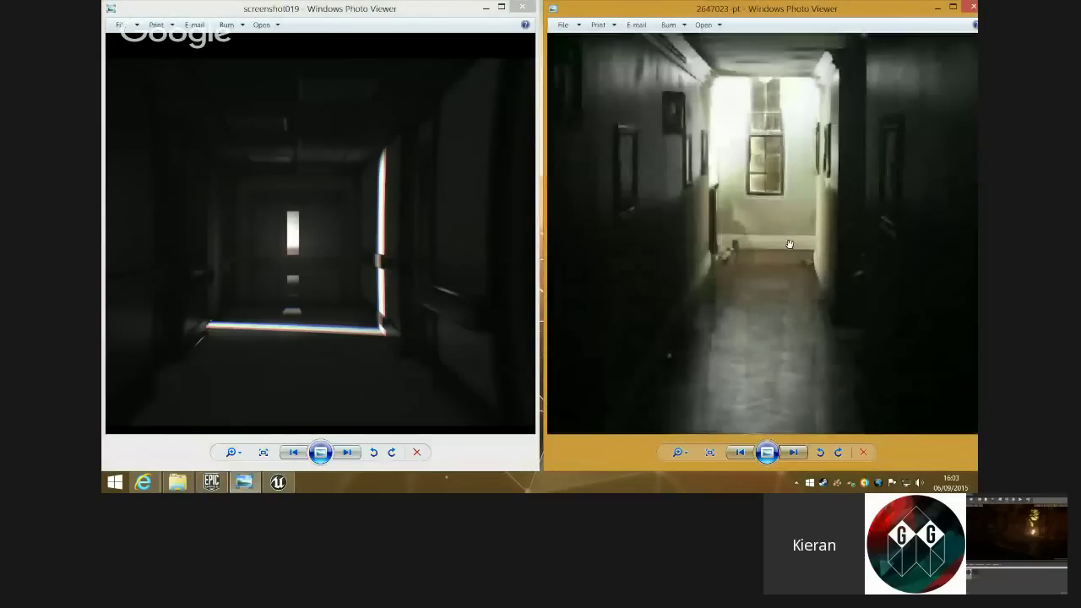
pyautogui.scroll(-1, 789, 244)
pyautogui.scroll(1, 789, 244)
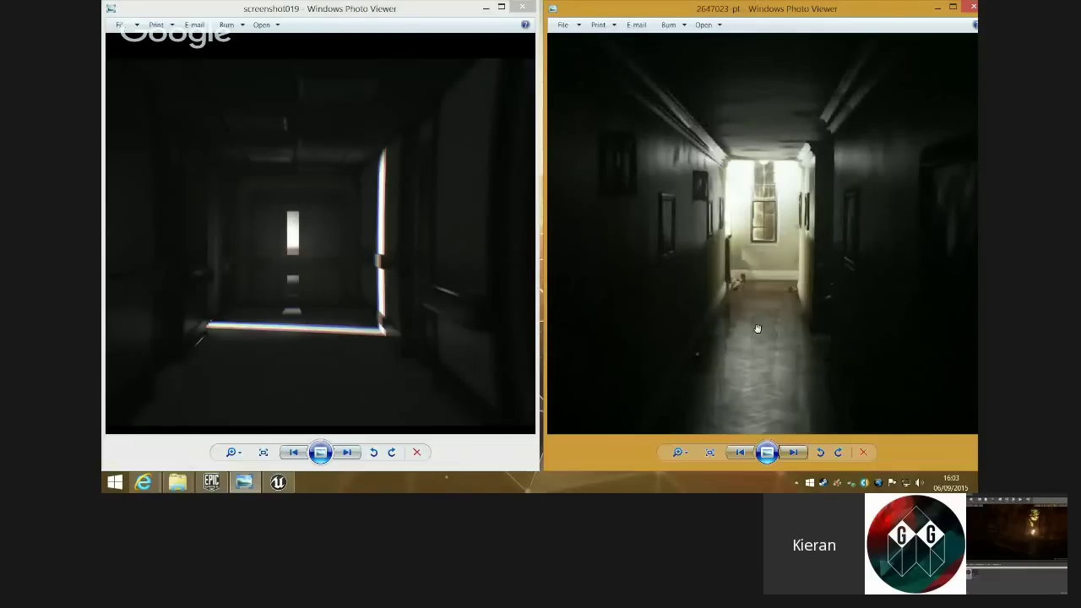
pyautogui.scroll(1, 779, 291)
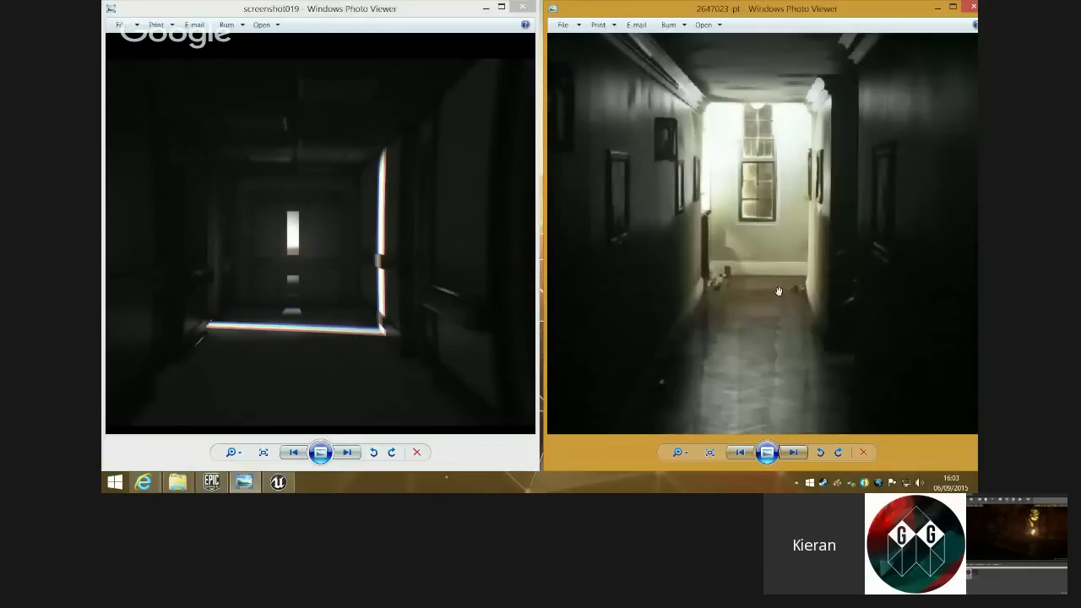
pyautogui.scroll(1, 780, 240)
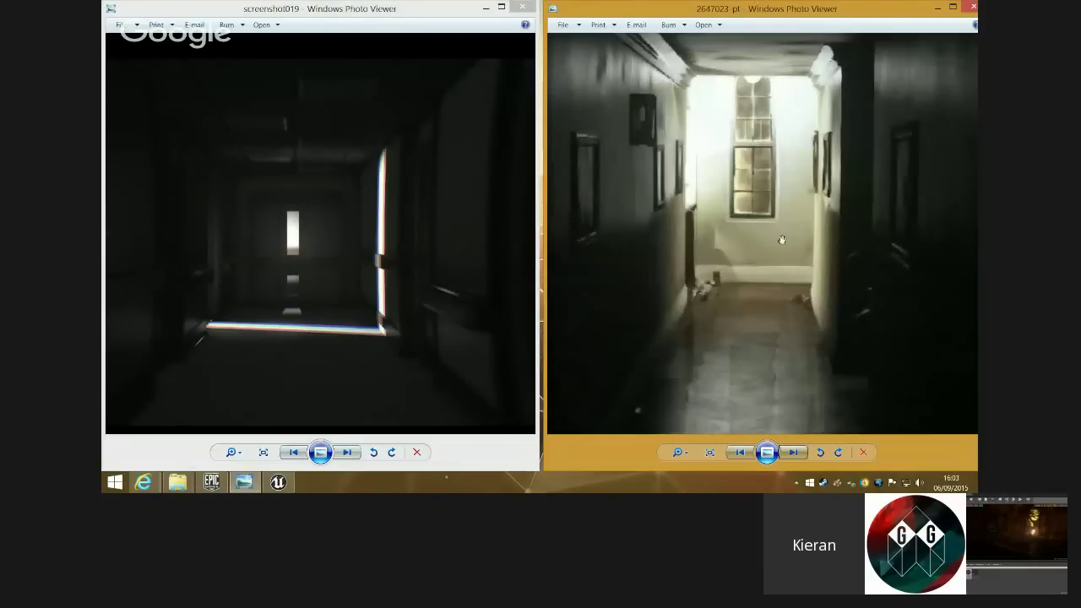
pyautogui.scroll(-1, 780, 239)
# - Compare the doorway lighting in screenshot019 with the lit hallway end in 2647023-pt, aligning both enlarged images
pyautogui.click(370, 256)
pyautogui.scroll(1, 369, 255)
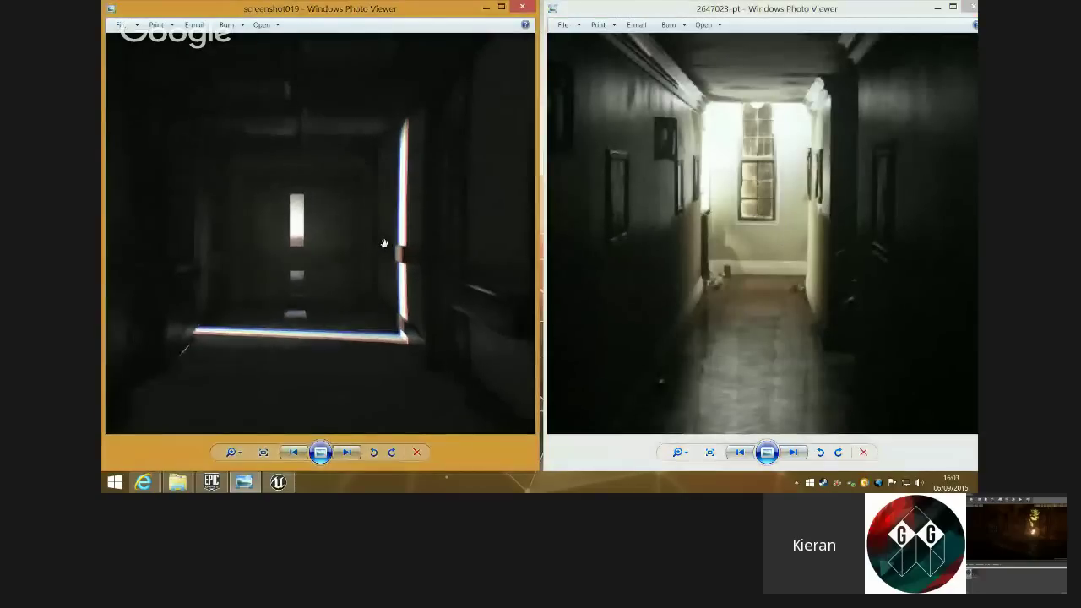
pyautogui.scroll(-1, 383, 245)
pyautogui.click(740, 231)
pyautogui.moveTo(740, 232); pyautogui.dragTo(745, 247)
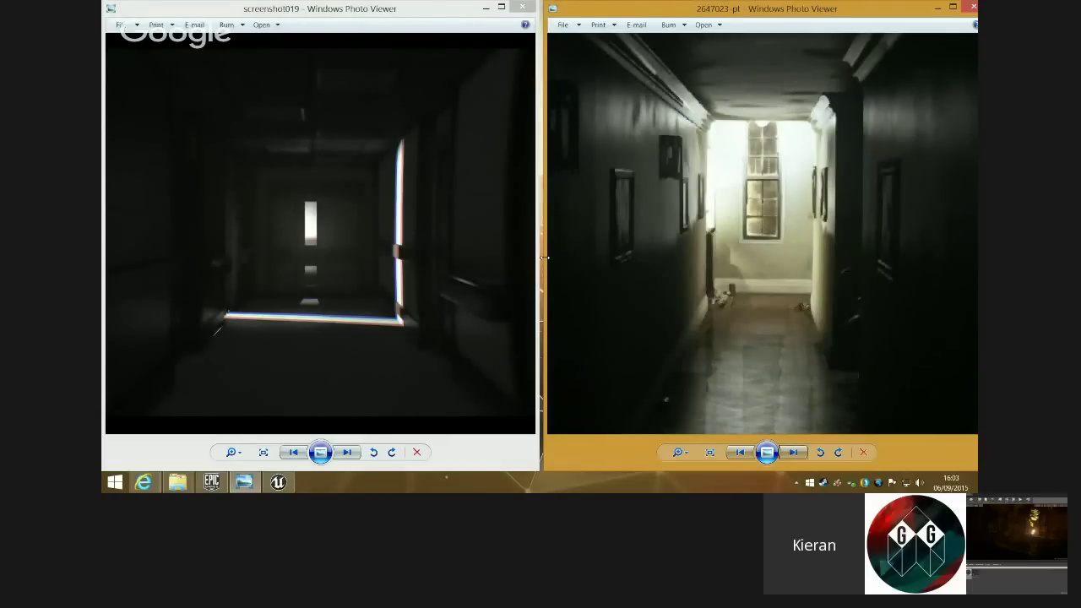
pyautogui.moveTo(546, 258); pyautogui.dragTo(543, 257)
pyautogui.click(317, 173)
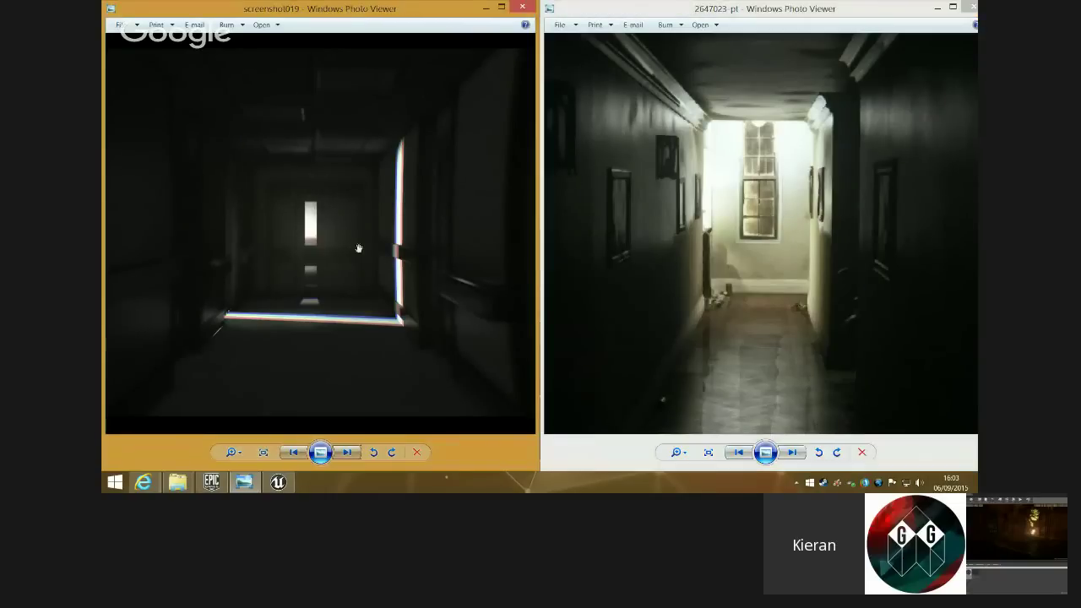
pyautogui.moveTo(338, 216); pyautogui.dragTo(355, 218)
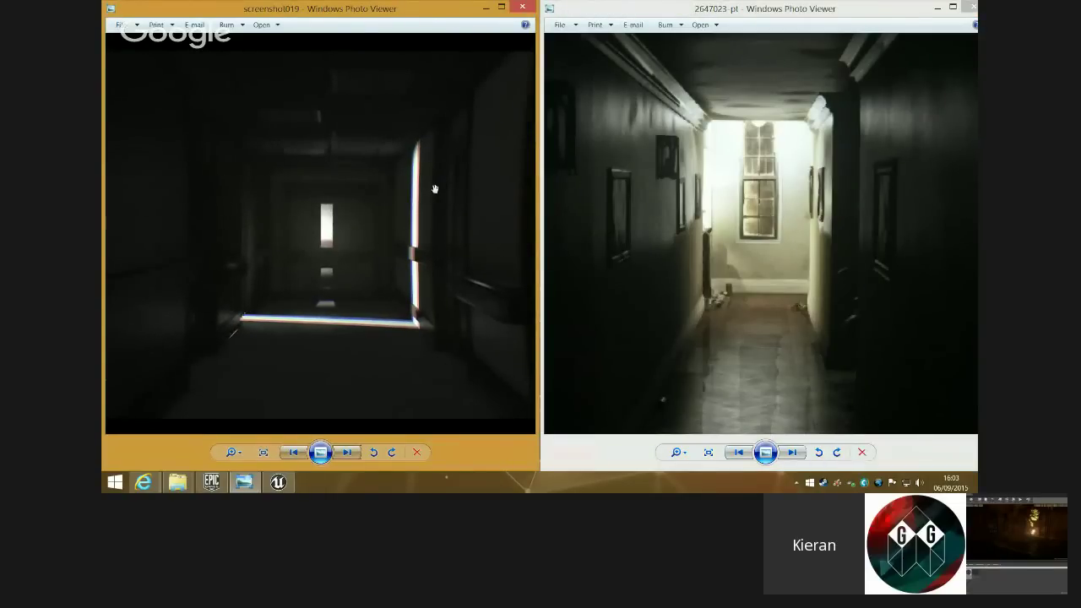
pyautogui.moveTo(410, 232); pyautogui.dragTo(417, 232)
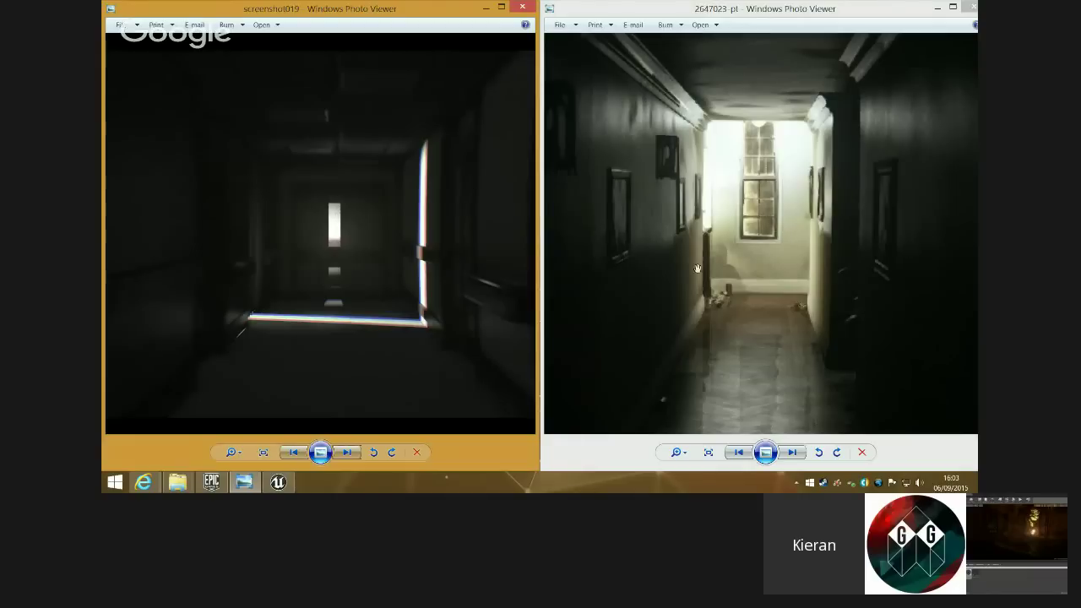
pyautogui.click(778, 210)
pyautogui.scroll(2, 775, 215)
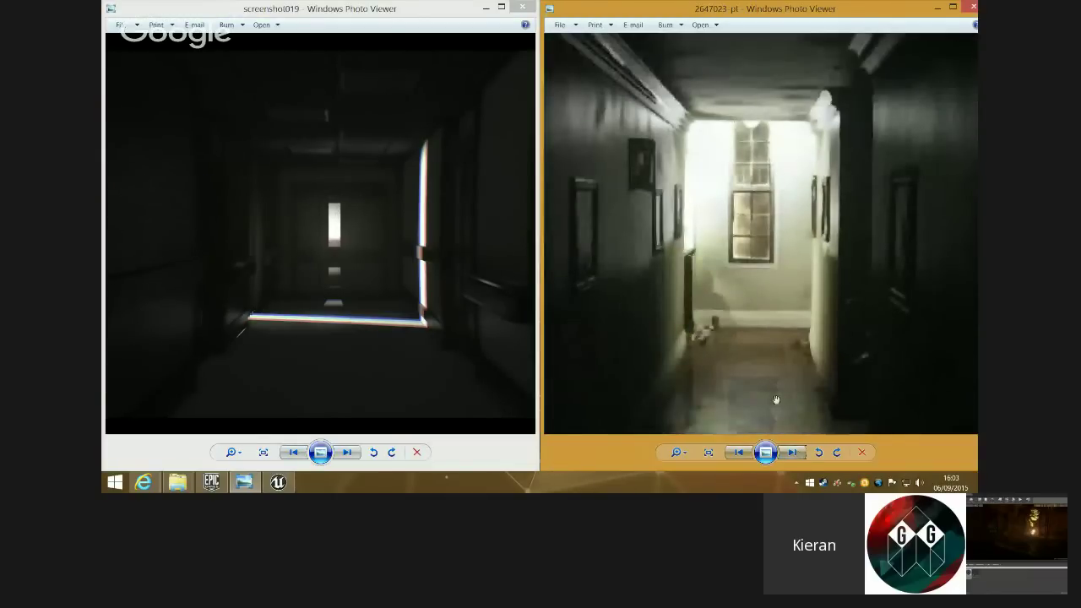
# - Review the overall darkness of the whole screenshot019 image and close its viewer
pyautogui.click(406, 287)
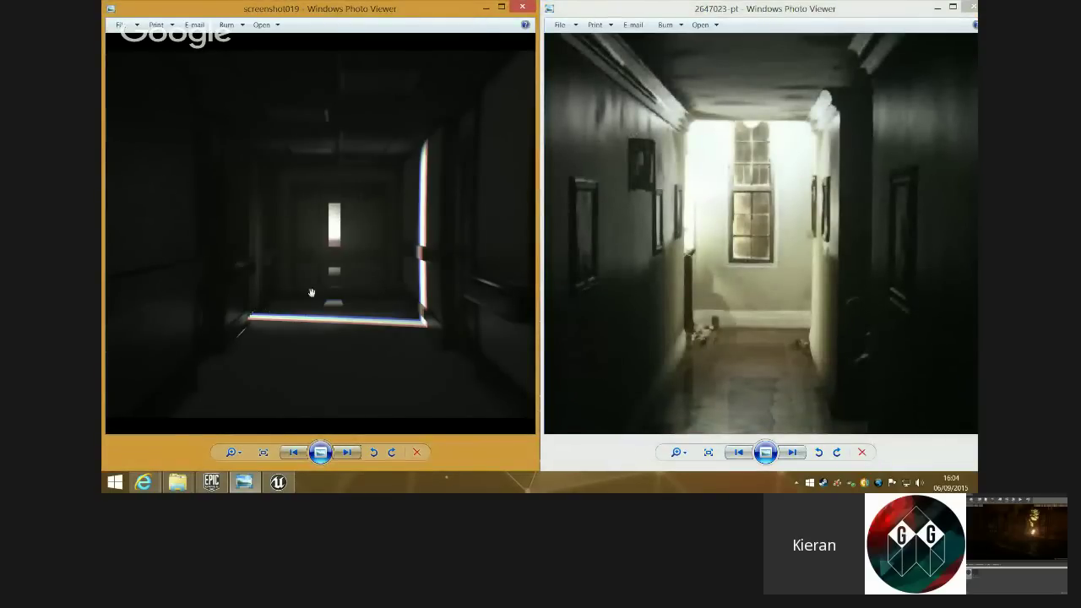
pyautogui.scroll(-3, 352, 290)
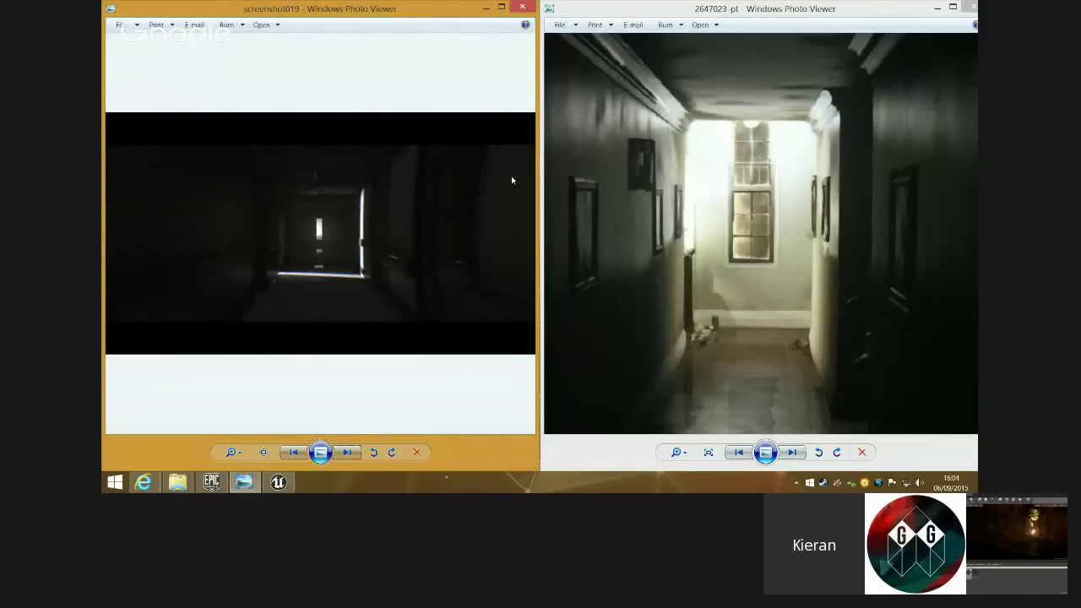
pyautogui.scroll(3, 512, 245)
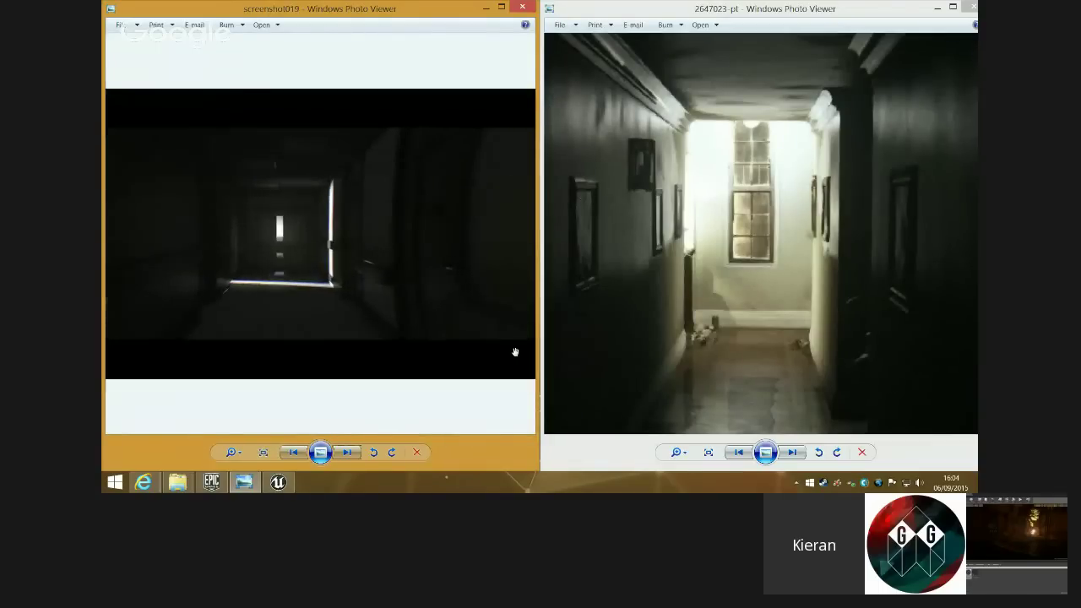
pyautogui.scroll(-3, 494, 378)
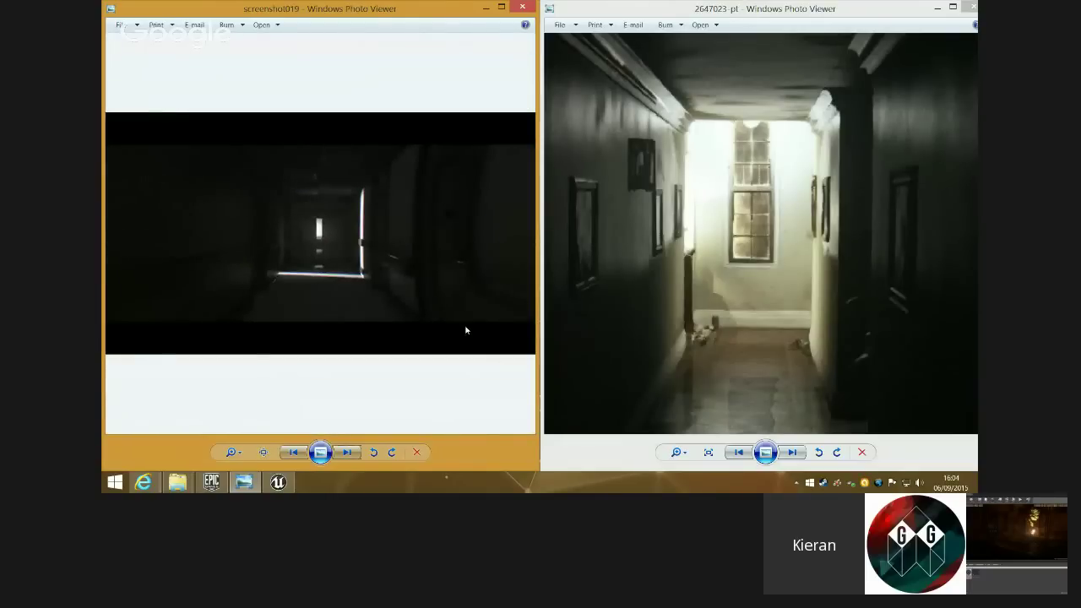
pyautogui.click(524, 9)
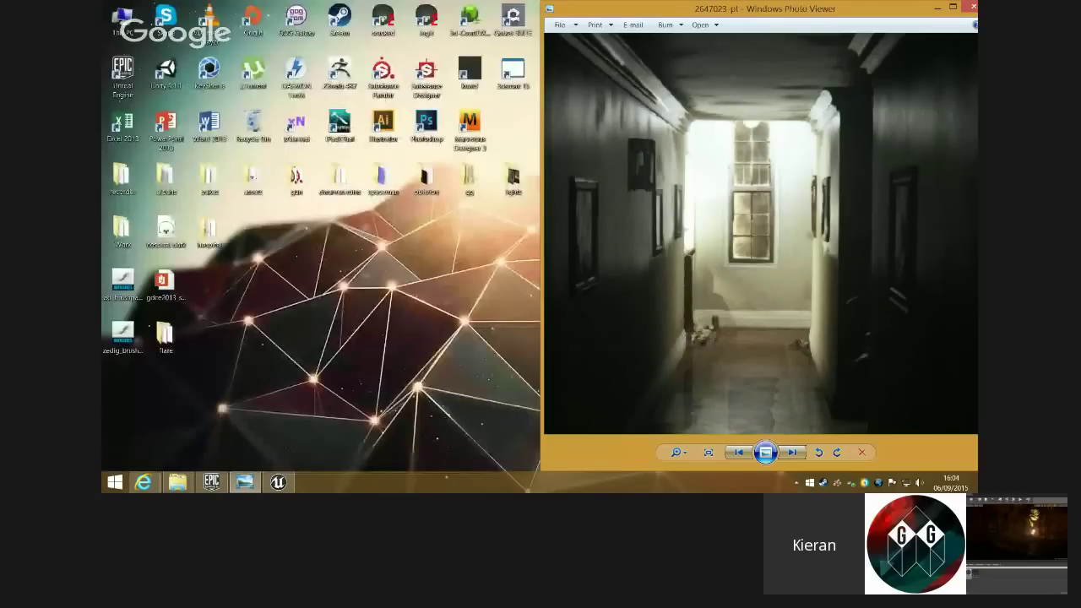
# - Open the red flare image screenshot020 from the lights folder in a maximized viewer and examine the flare's glow up close
pyautogui.click(973, 7)
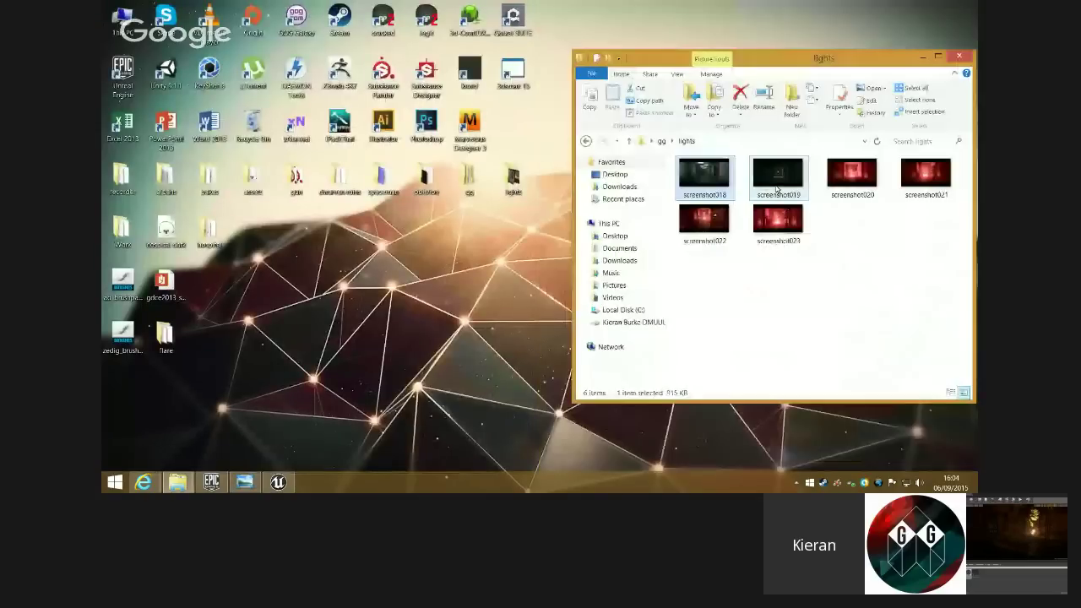
pyautogui.doubleClick(778, 179)
pyautogui.doubleClick(441, 23)
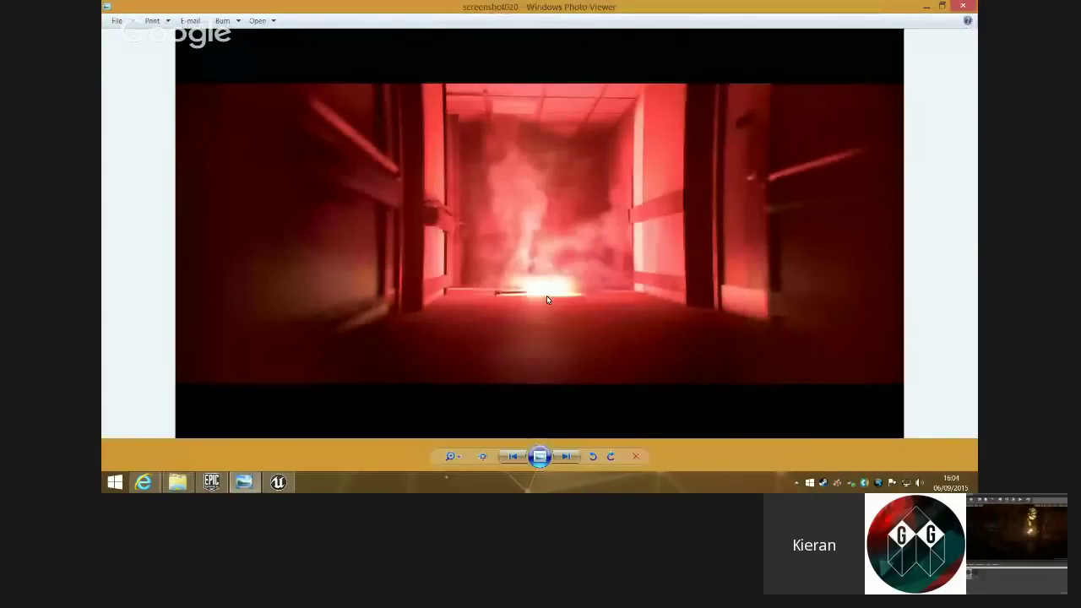
pyautogui.scroll(2, 544, 256)
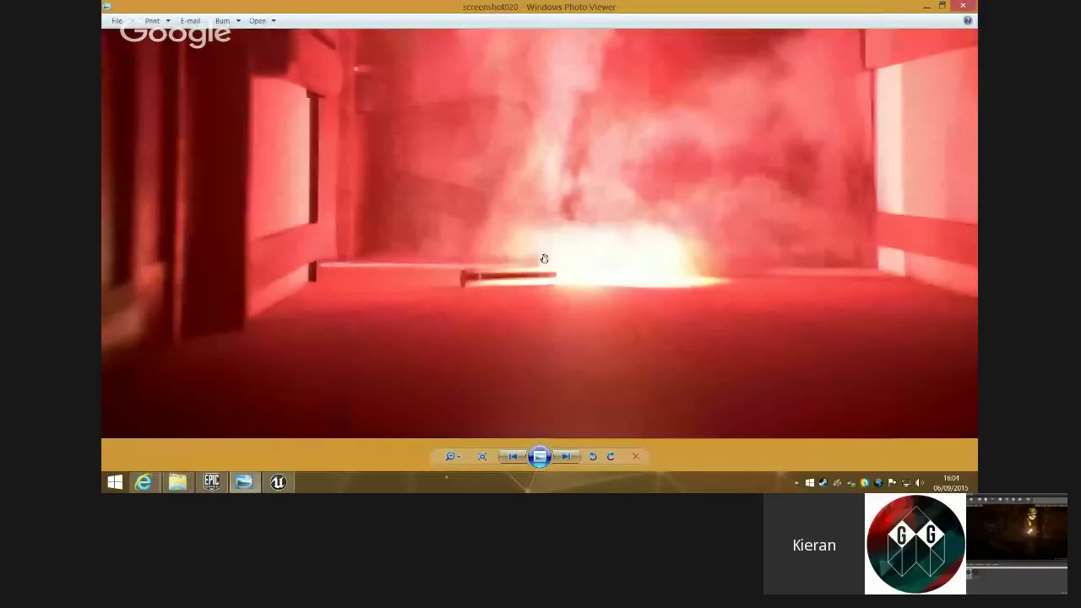
pyautogui.scroll(-2, 545, 262)
# - Browse the red-lit corridor images from screenshot021 onward, return to screenshot020 and close its viewer
pyautogui.click(564, 461)
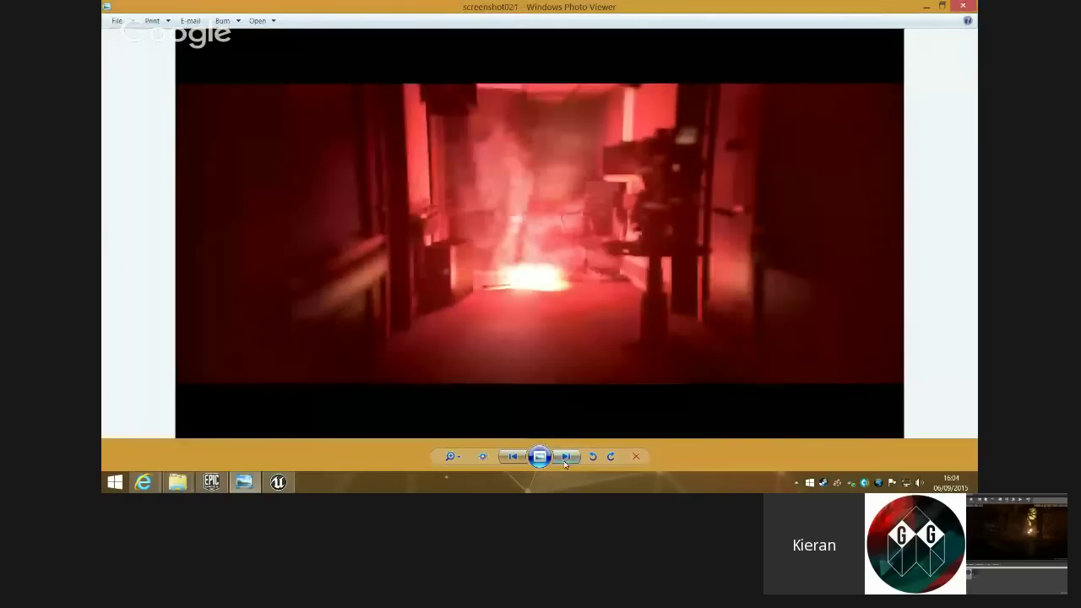
pyautogui.click(564, 461)
pyautogui.click(510, 456)
pyautogui.click(511, 456)
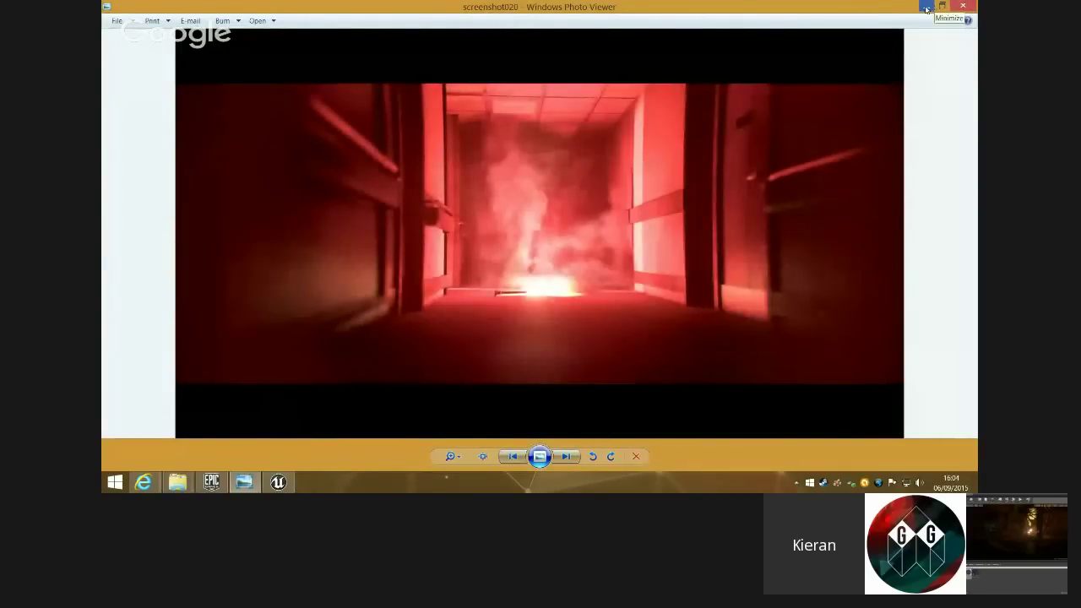
pyautogui.click(963, 7)
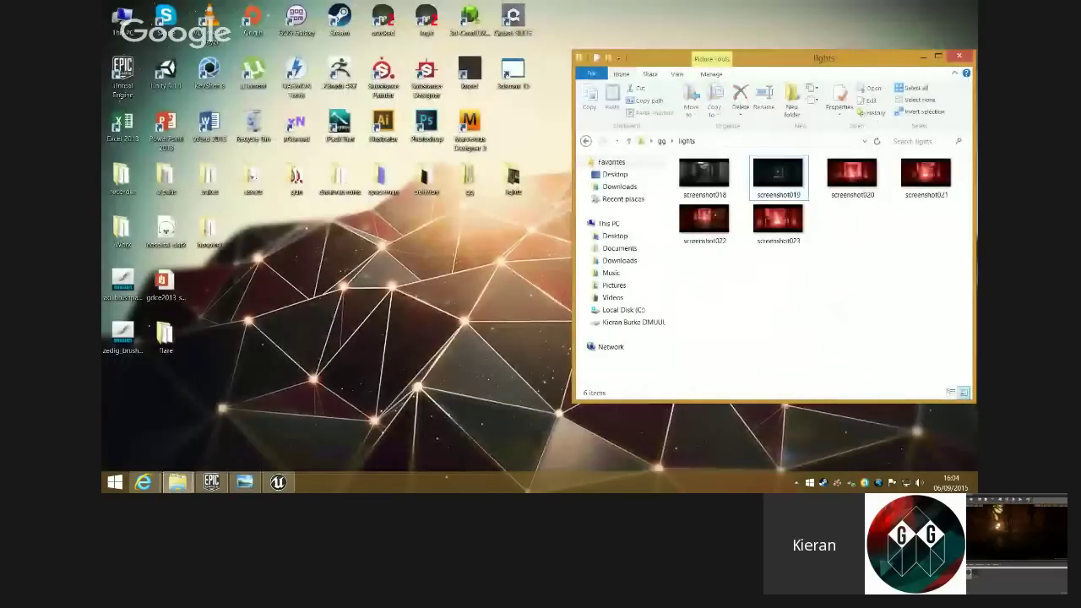
# - Review the 2647023-pt hallway image once more, minimize it and switch to Unreal Engine
pyautogui.click(247, 484)
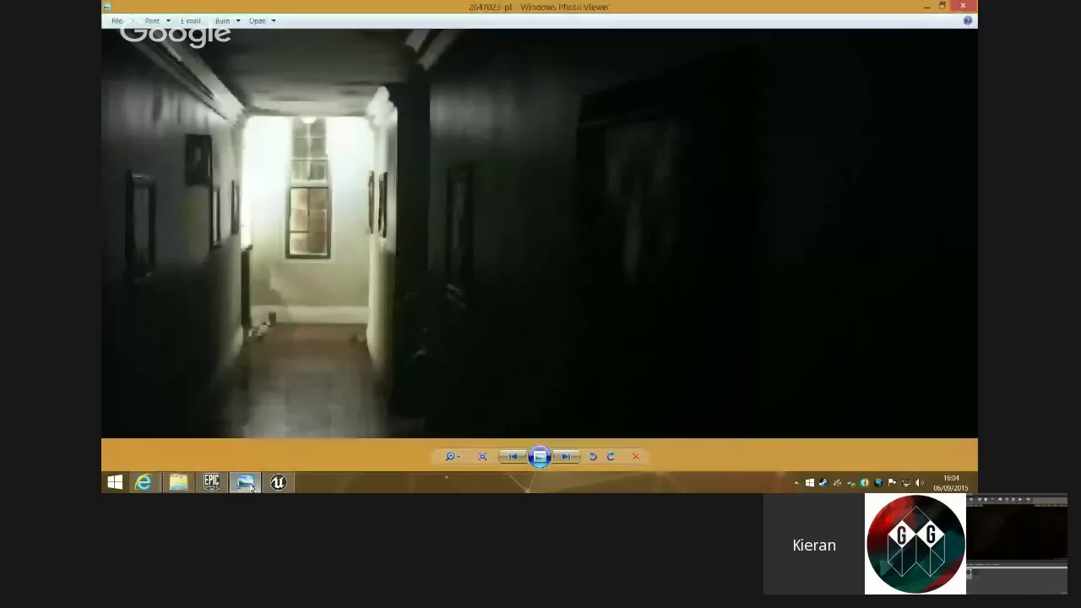
pyautogui.click(246, 484)
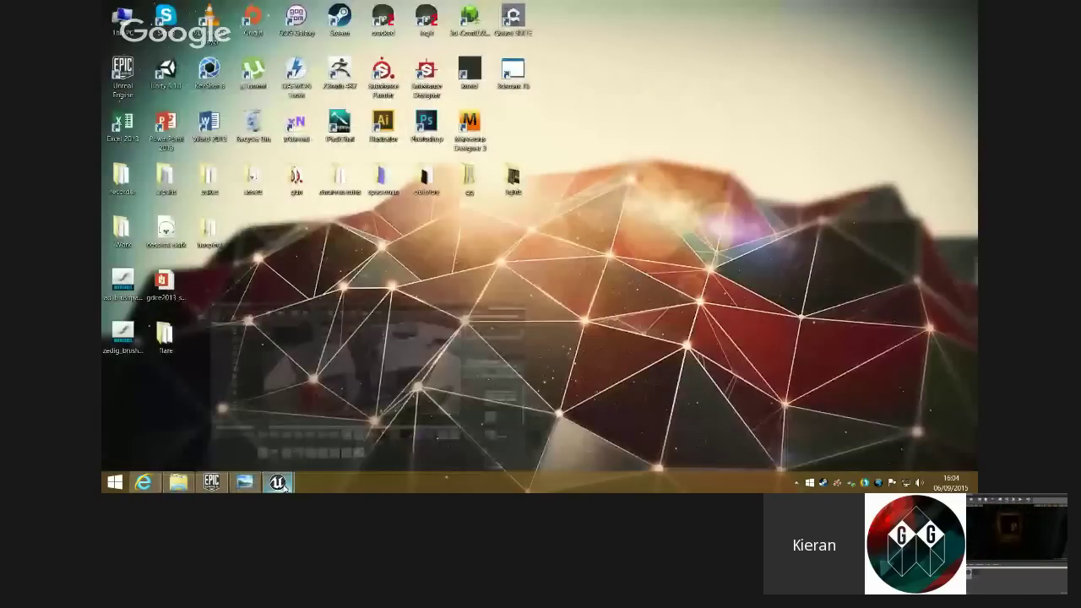
pyautogui.click(278, 482)
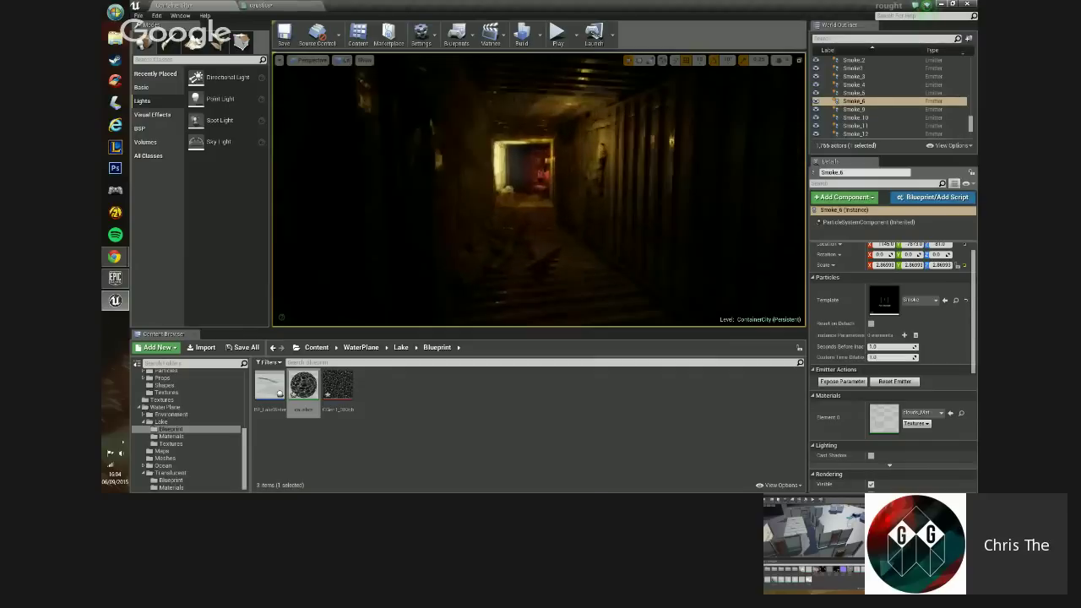
# - Fly through the ContainerCity level's corridors in the viewport to examine their yellow and red lighting
pyautogui.press('w')
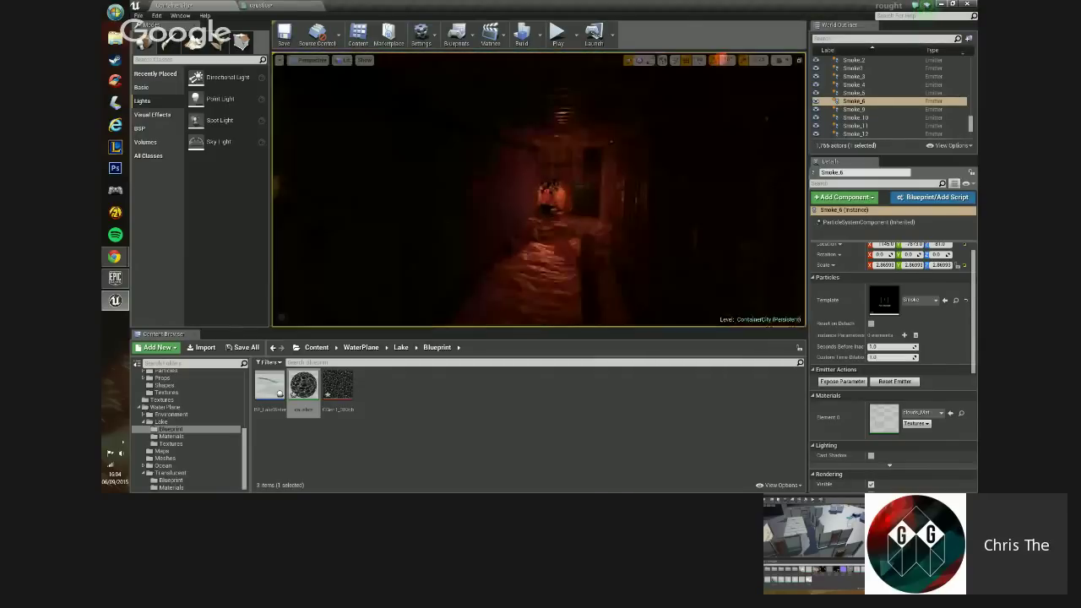
pyautogui.press('w')
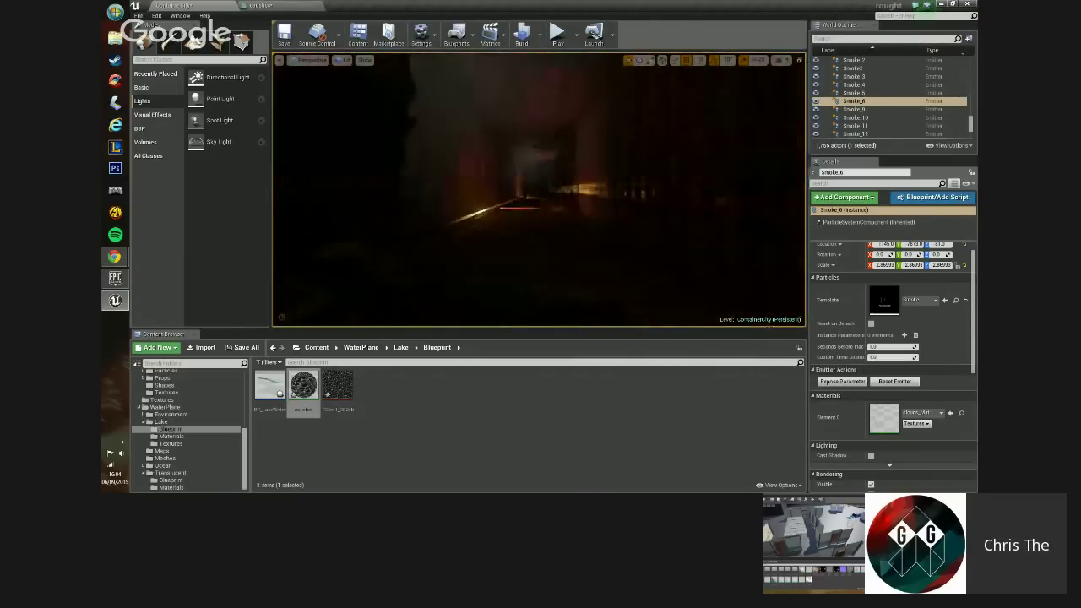
pyautogui.press('w')
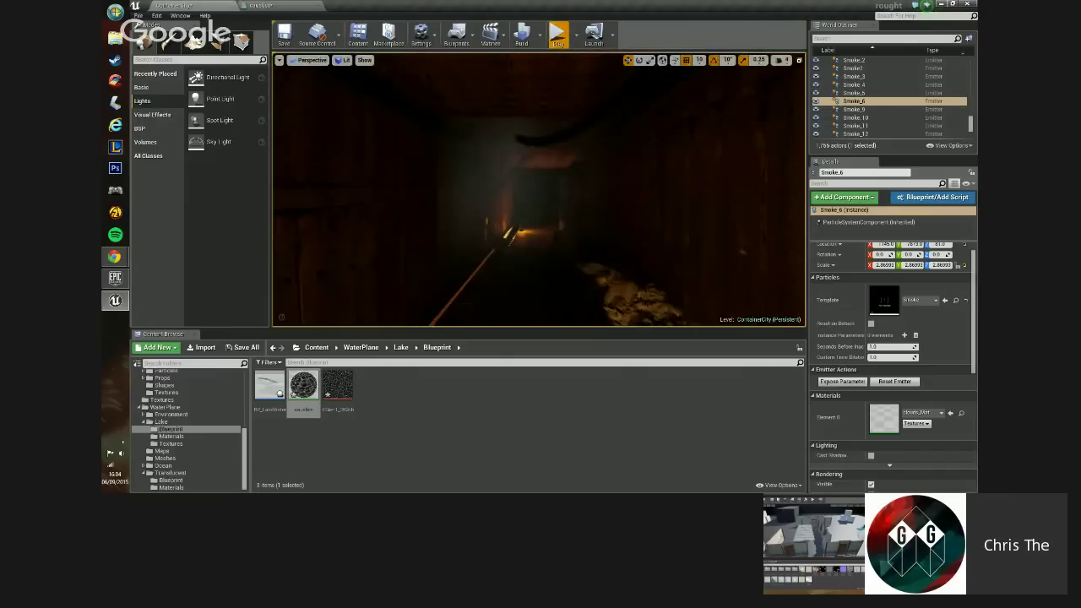
# - Play the ContainerCity level and walk through the dark rail tunnel and rubble-strewn red corridor toward the yellow-lit container
pyautogui.click(558, 34)
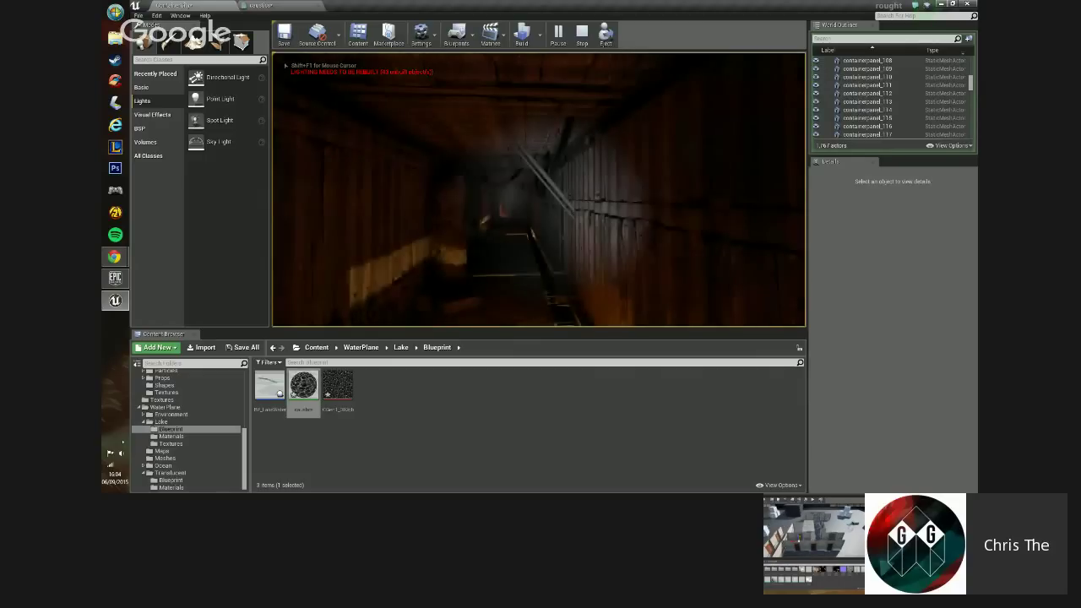
pyautogui.press('w')
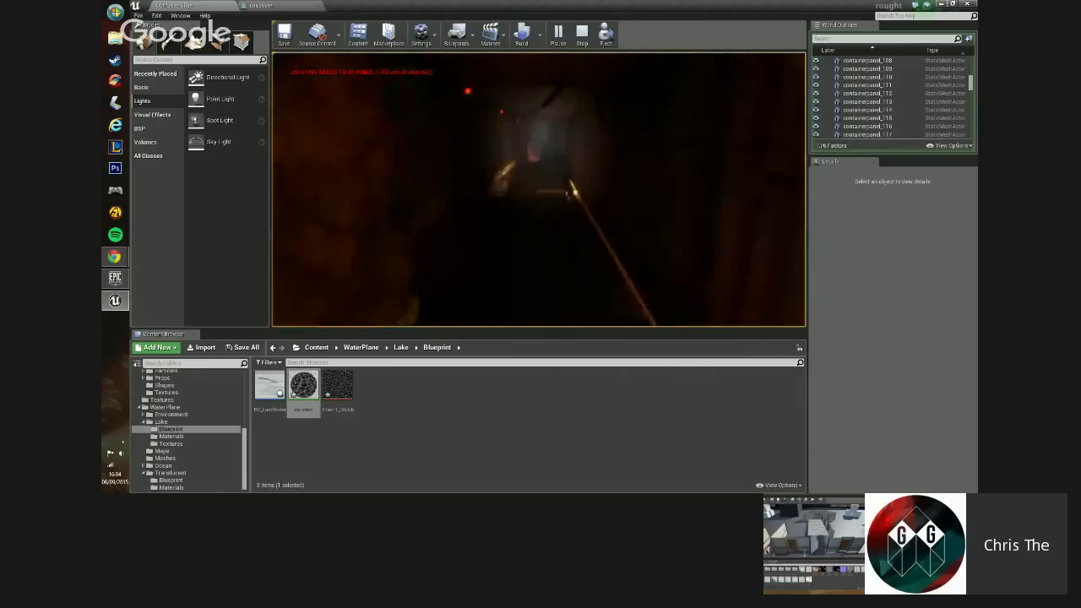
pyautogui.press('w')
pyautogui.press('w')
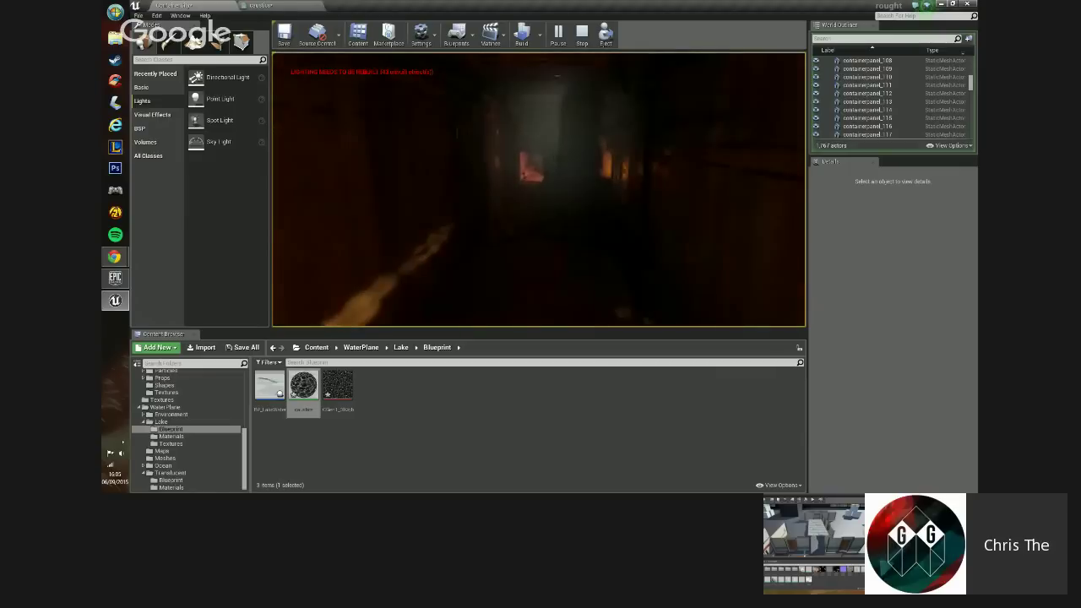
pyautogui.press('w')
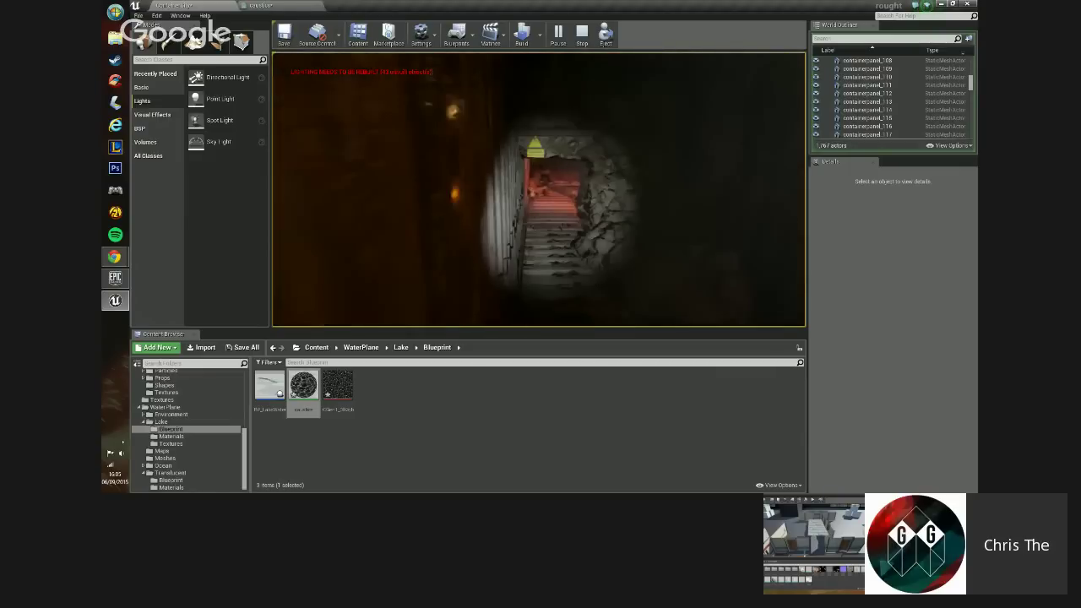
pyautogui.press('w')
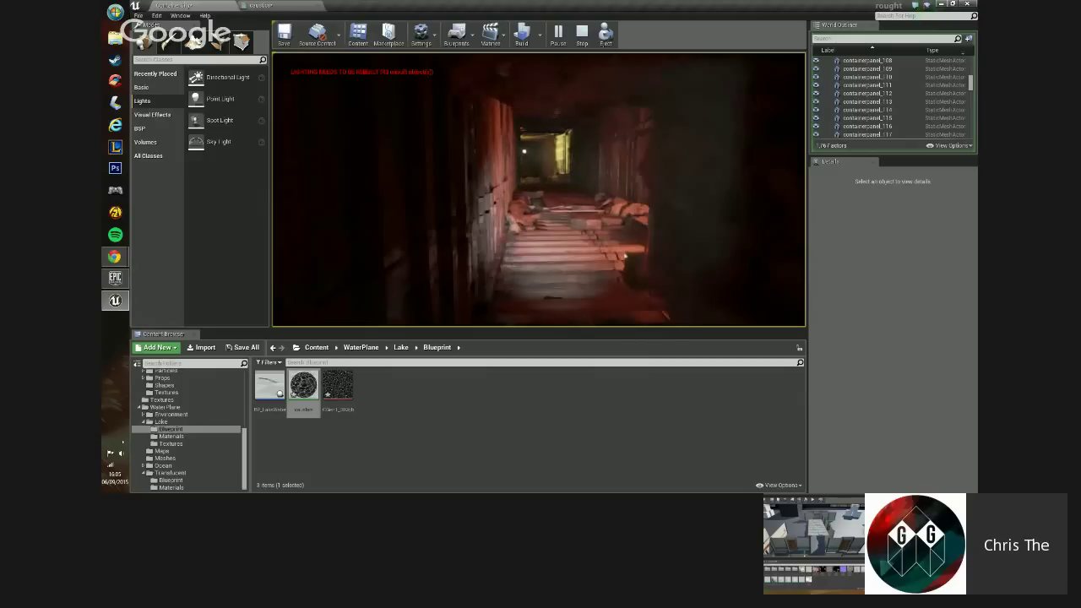
pyautogui.press('w')
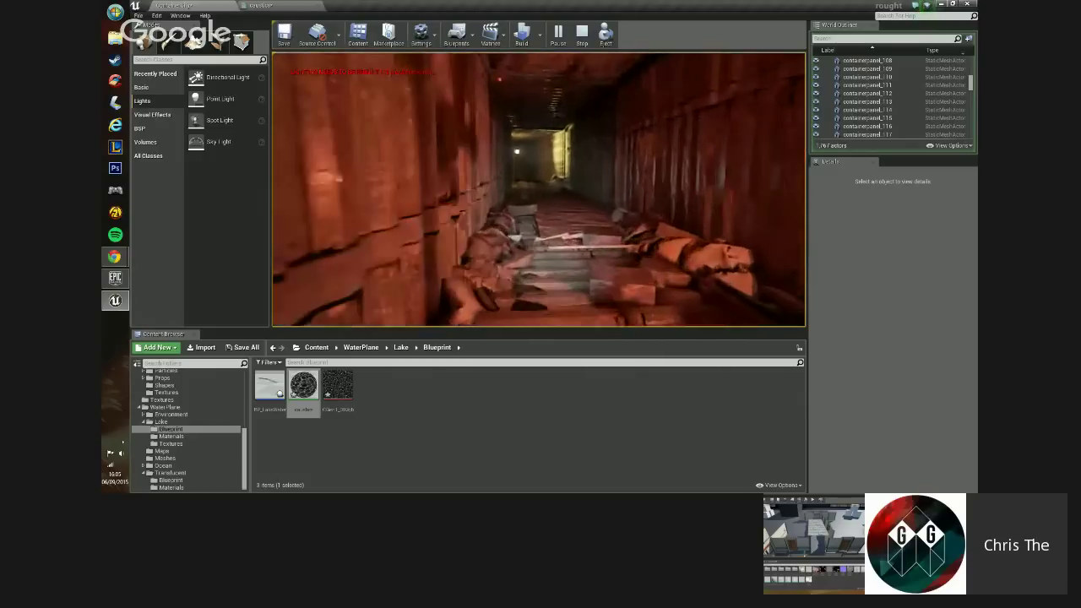
pyautogui.press('w')
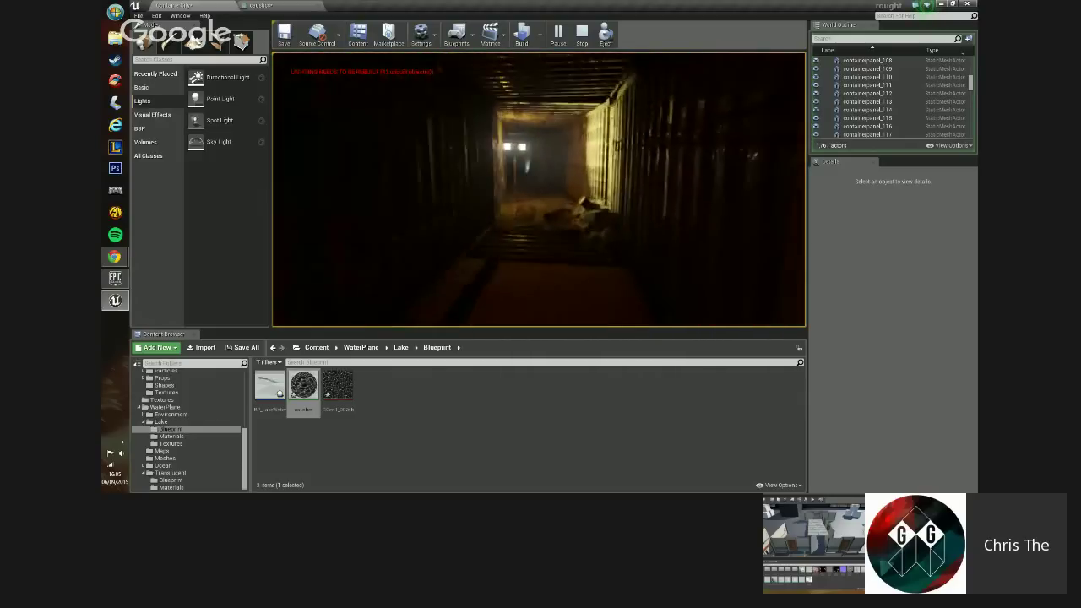
# - Revisit the red-lit corridor and the rail tunnel, and return to the yellow-lit container to compare their lighting
pyautogui.press('w')
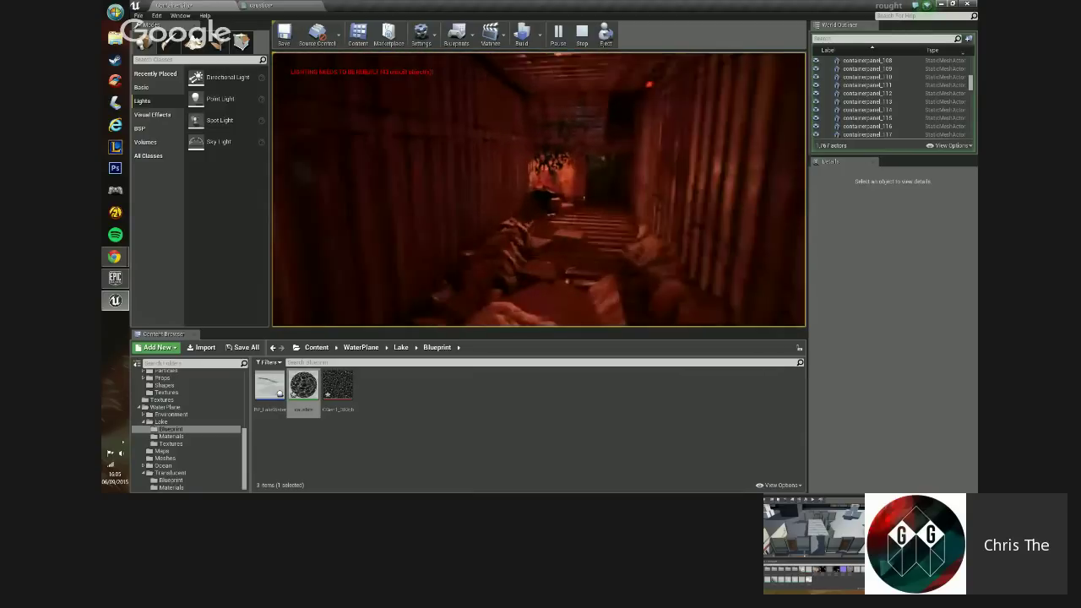
pyautogui.press('w')
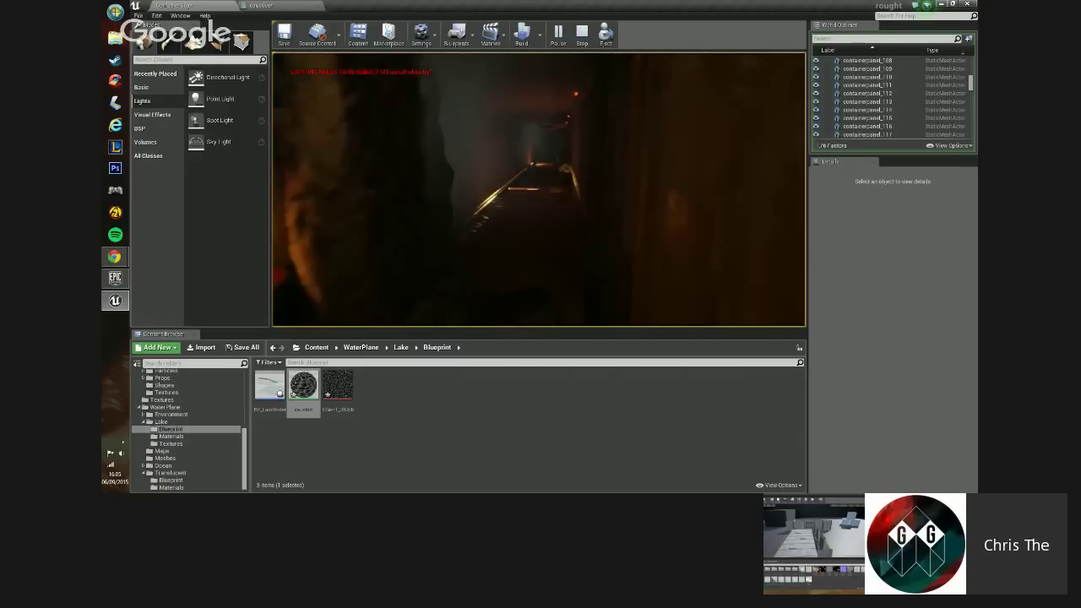
pyautogui.press('w')
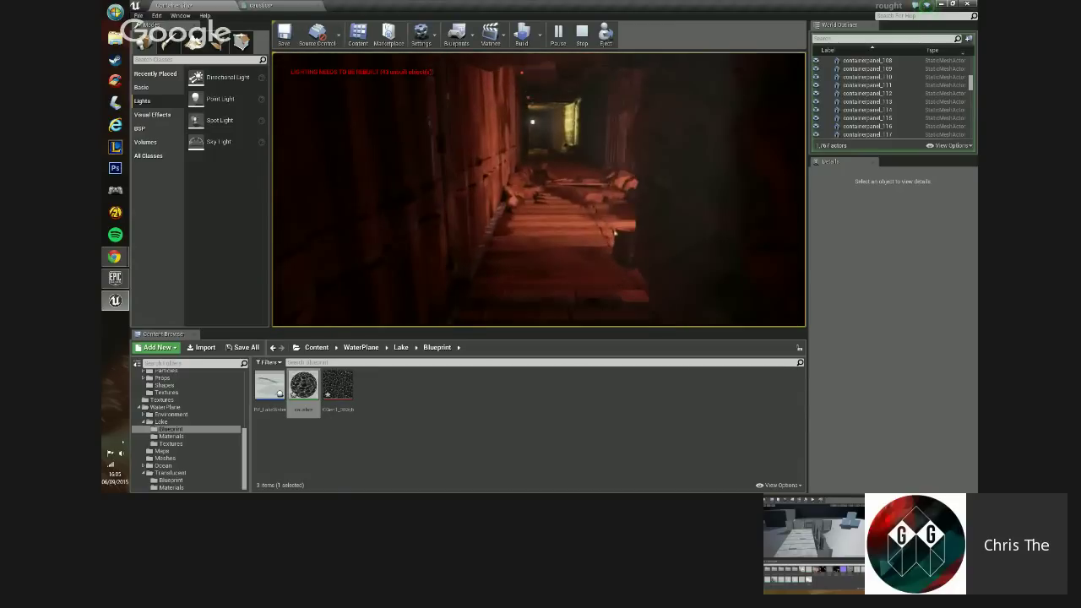
pyautogui.press('w')
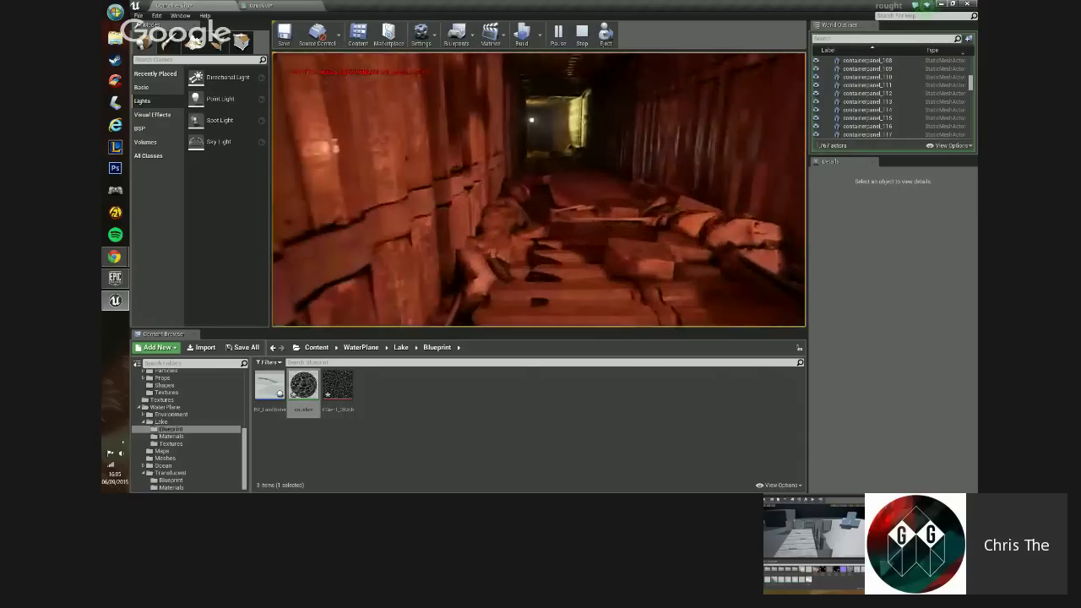
pyautogui.press('w')
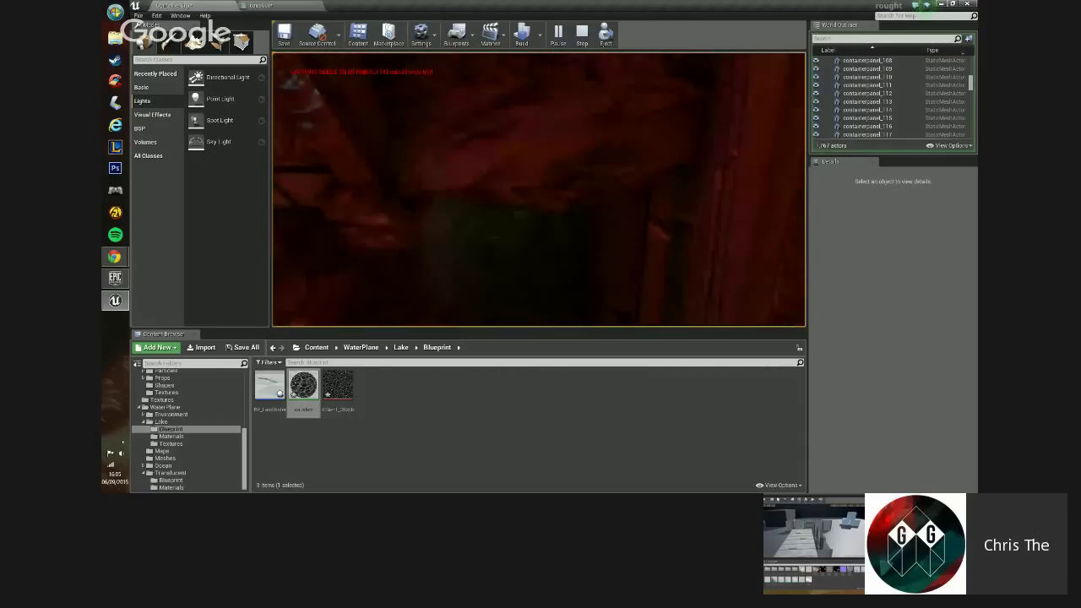
pyautogui.press('w')
pyautogui.press('w')
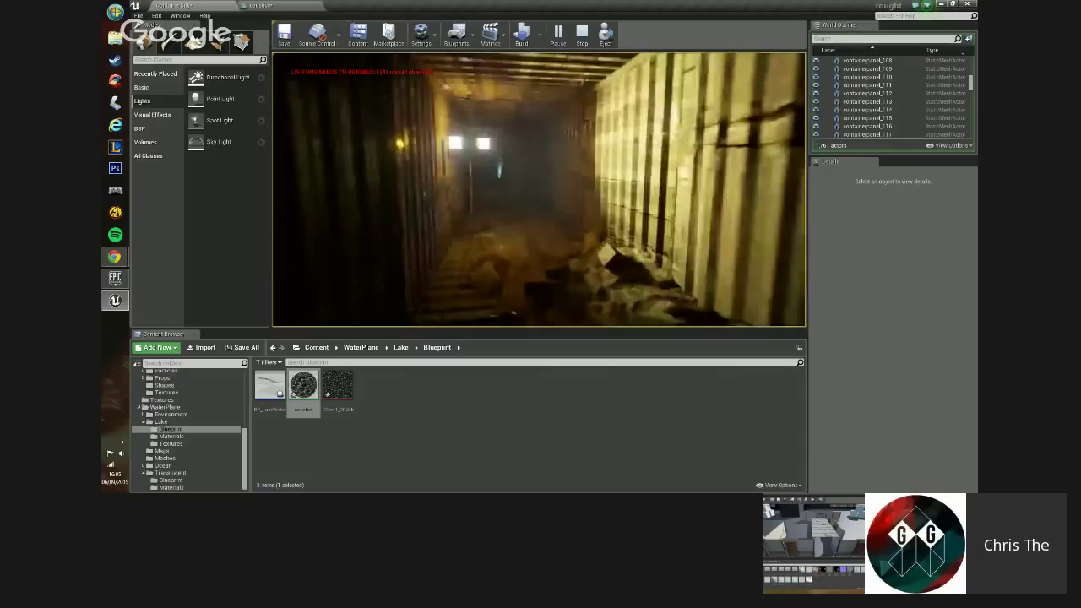
# - Walk past the two bright square lamps and down the dark passage to the blue-lit rock opening
pyautogui.press('w')
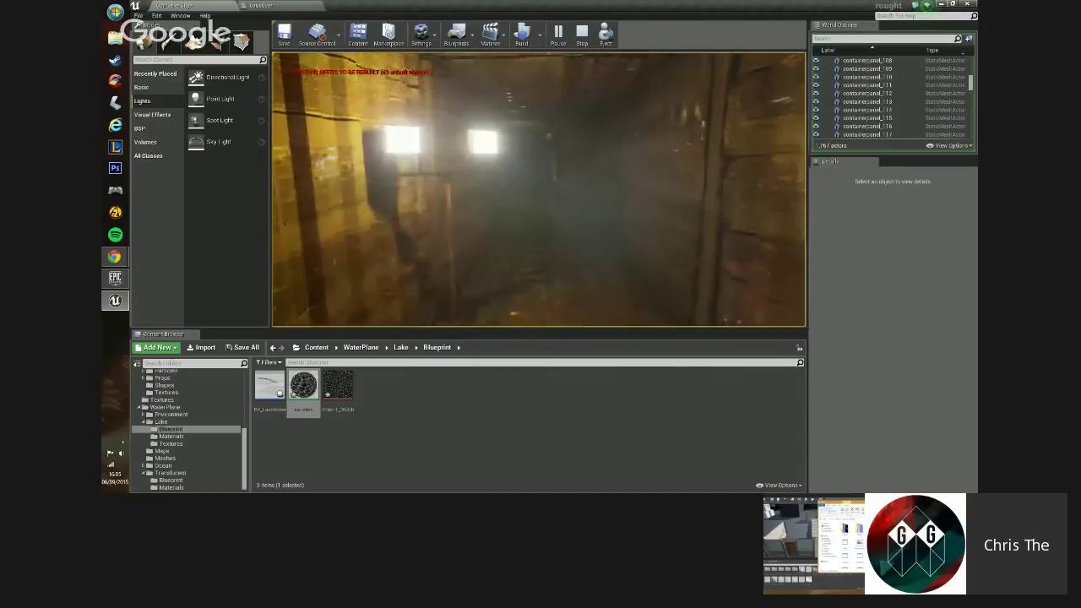
pyautogui.press('w')
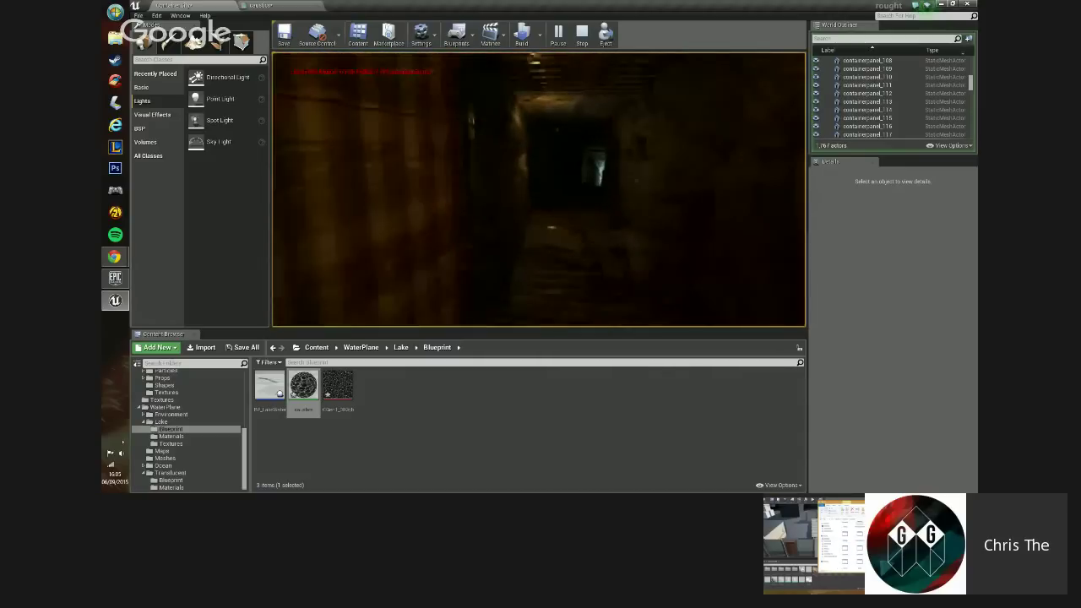
pyautogui.press('w')
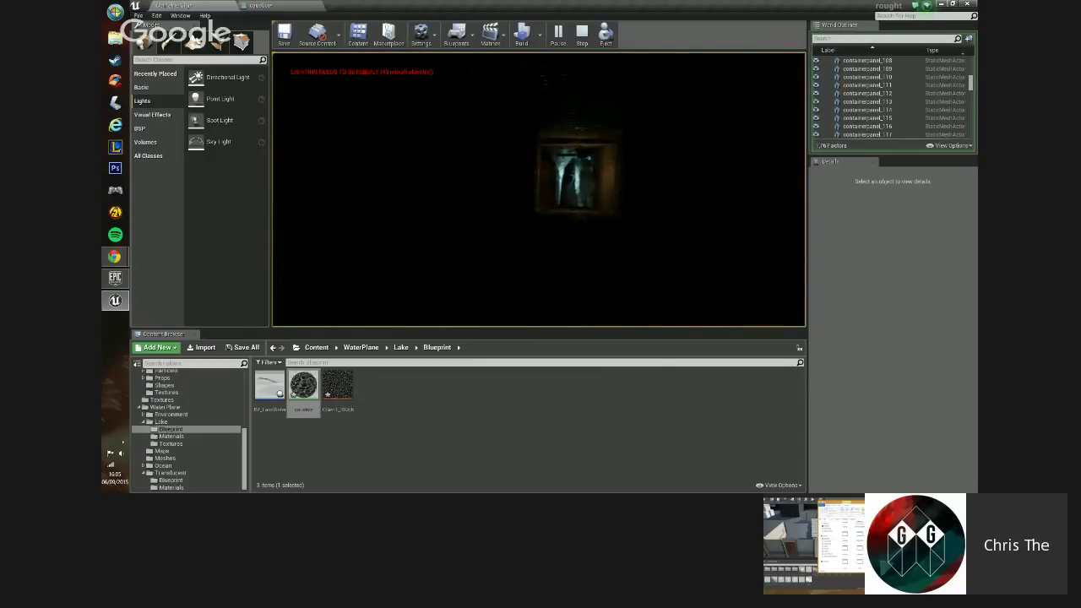
pyautogui.press('w')
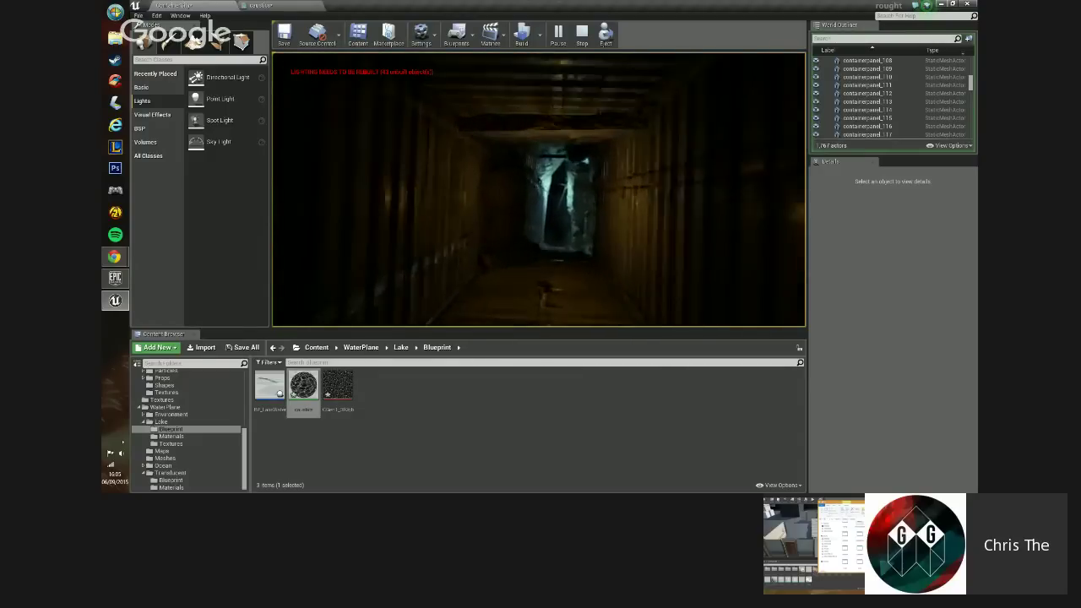
pyautogui.press('w')
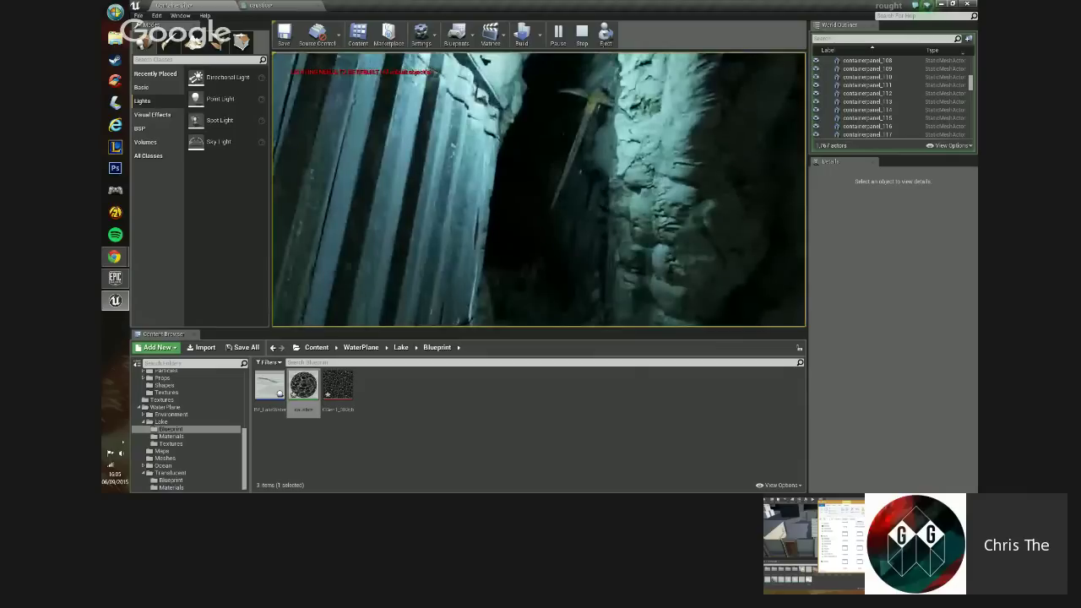
# - Pass through the blue-lit rock gap into the dark cavern and examine its overhead light shaft and wooden support structure
pyautogui.press('s')
pyautogui.press('w')
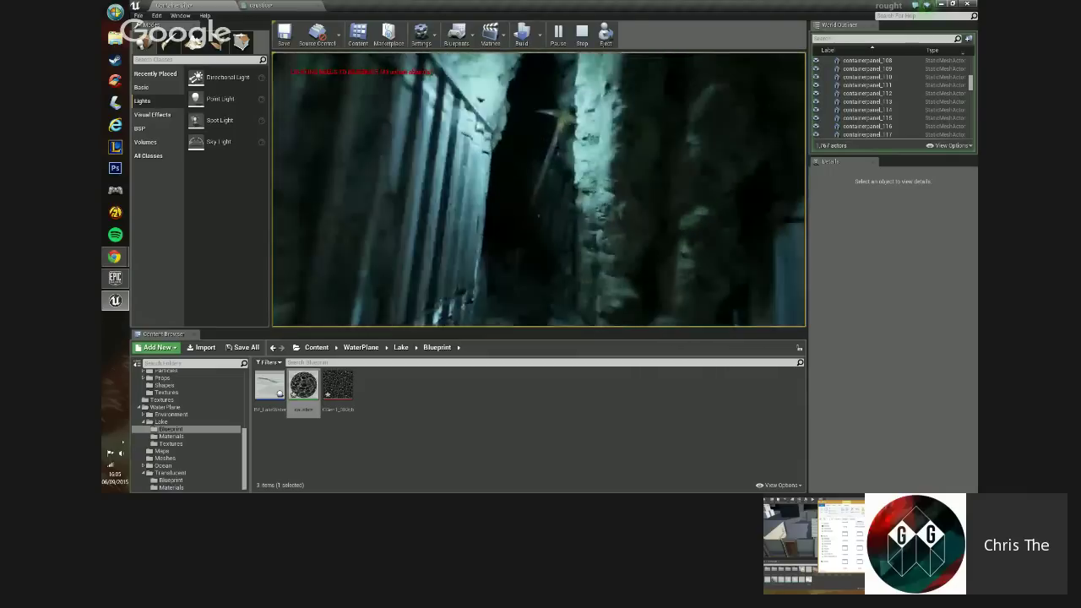
pyautogui.press('w')
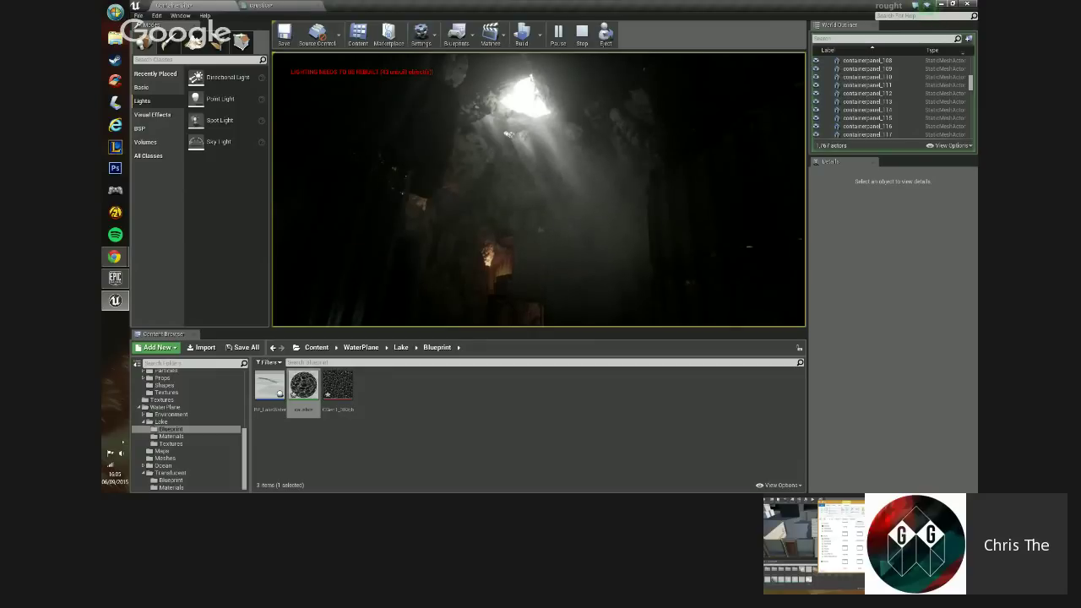
pyautogui.press('w')
pyautogui.press('w')
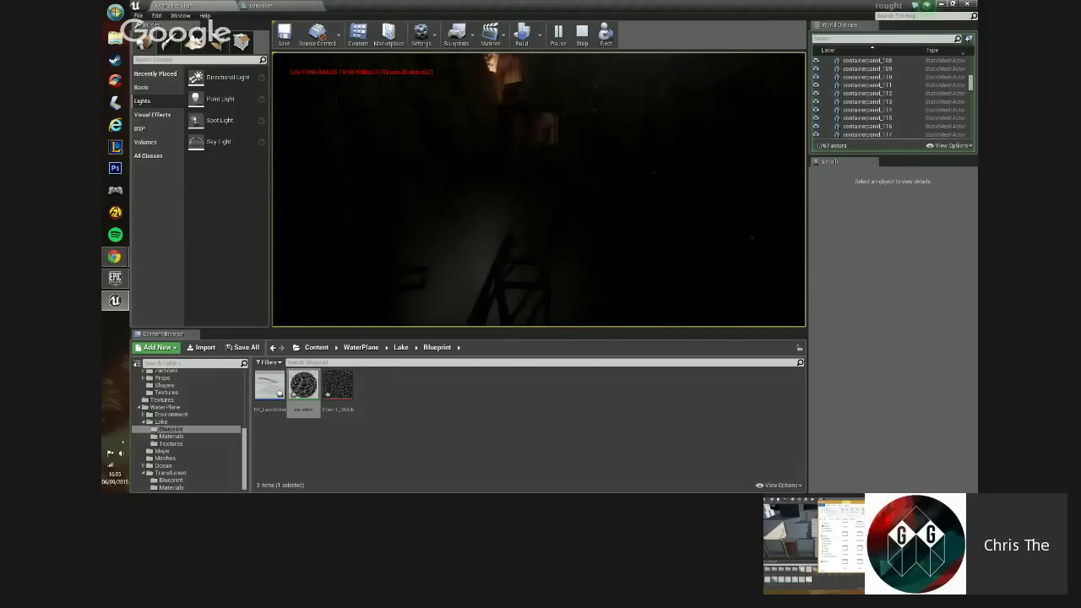
pyautogui.press('w')
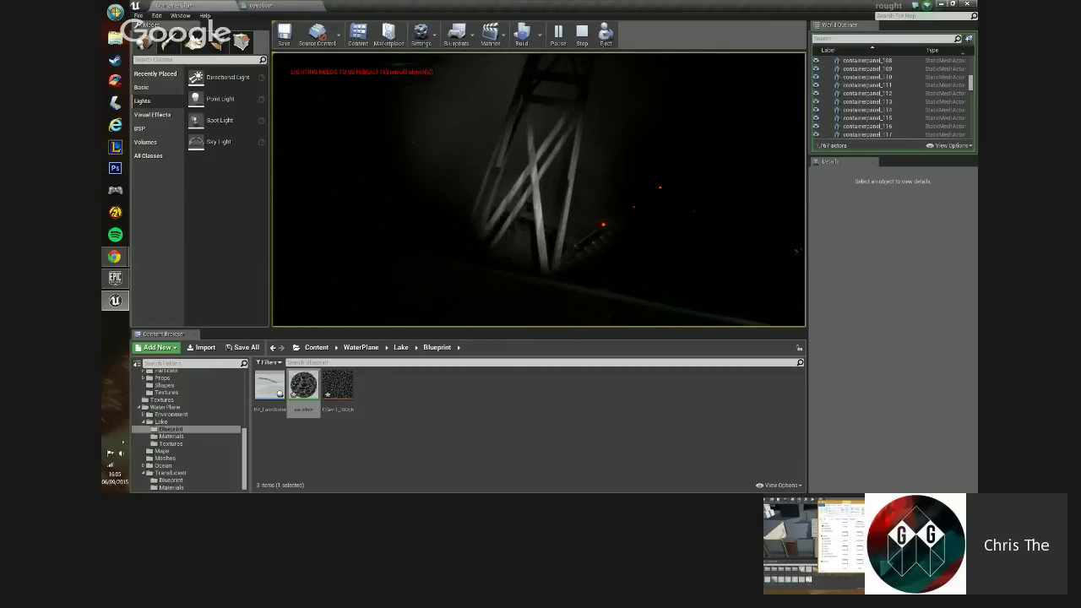
pyautogui.press('w')
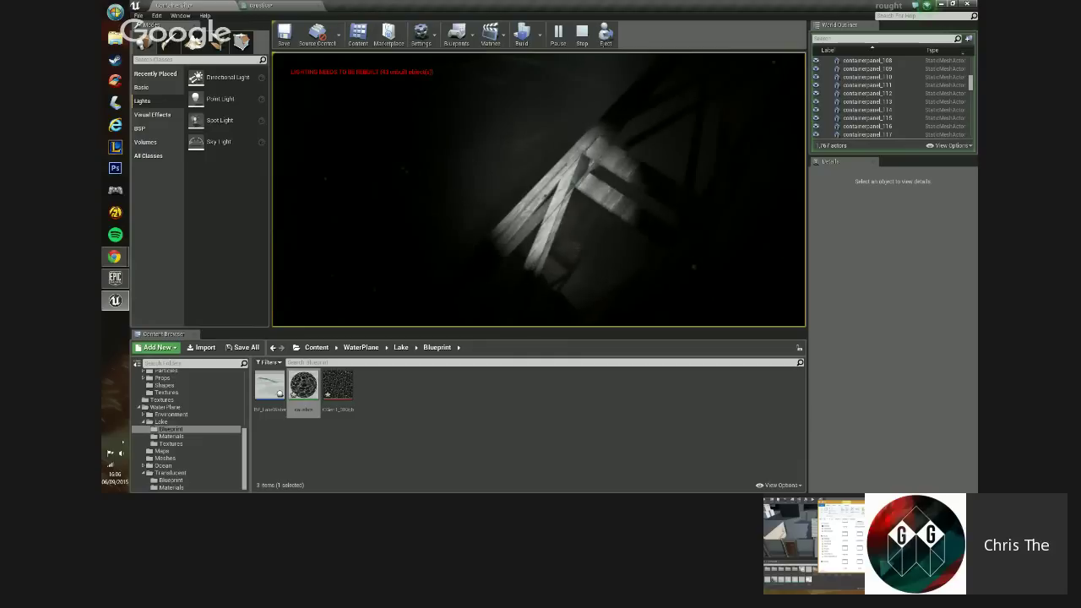
# - Examine the dark cavern's wooden supports and rock ceiling by flashlight, and walk through the dark passage into the orange-lit cave
pyautogui.press('w')
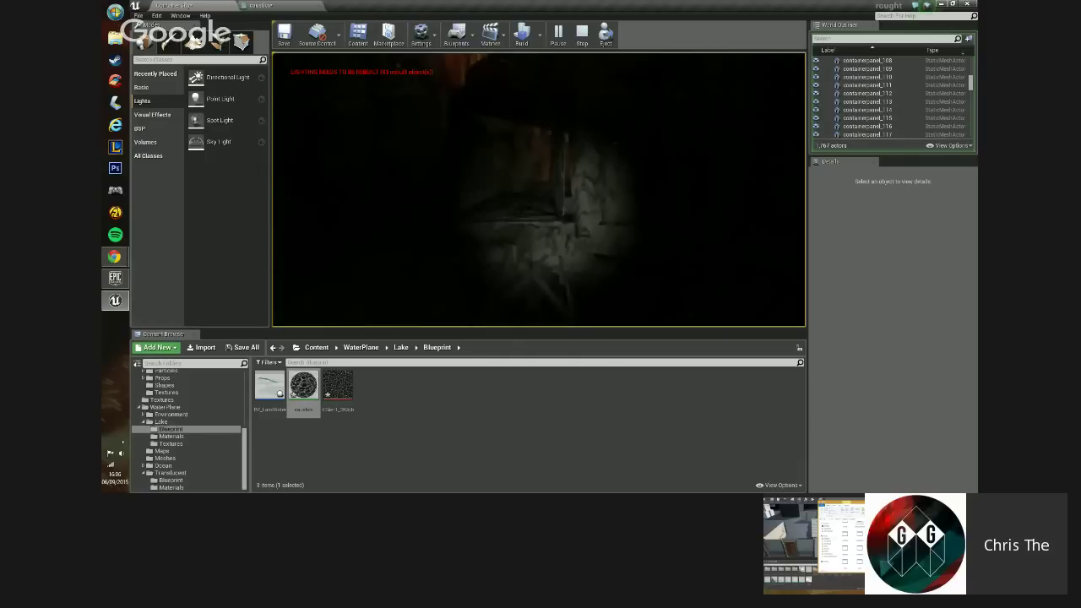
pyautogui.press('w')
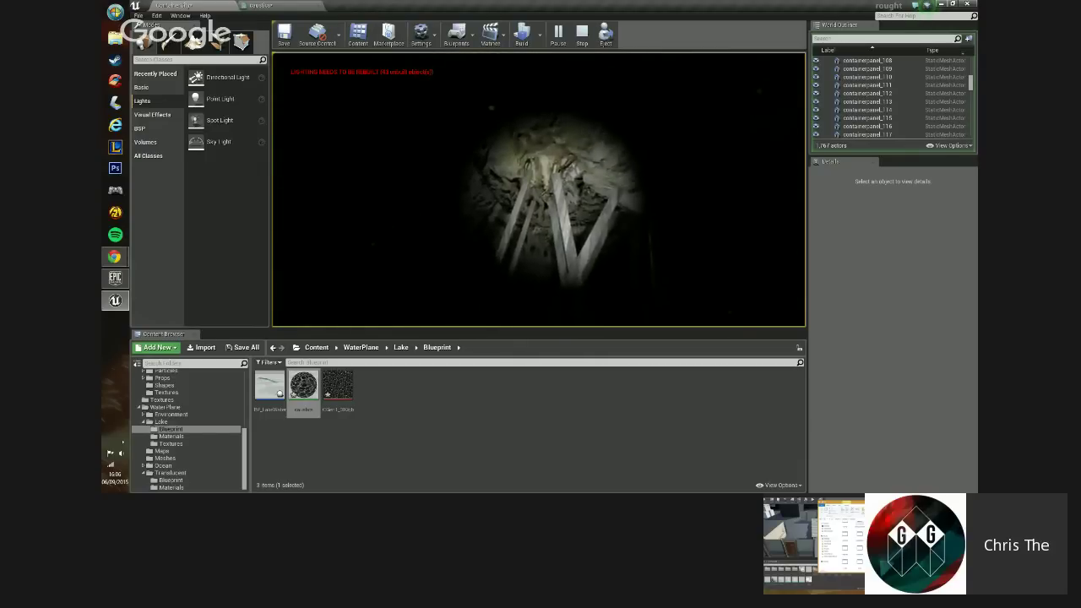
pyautogui.press('w')
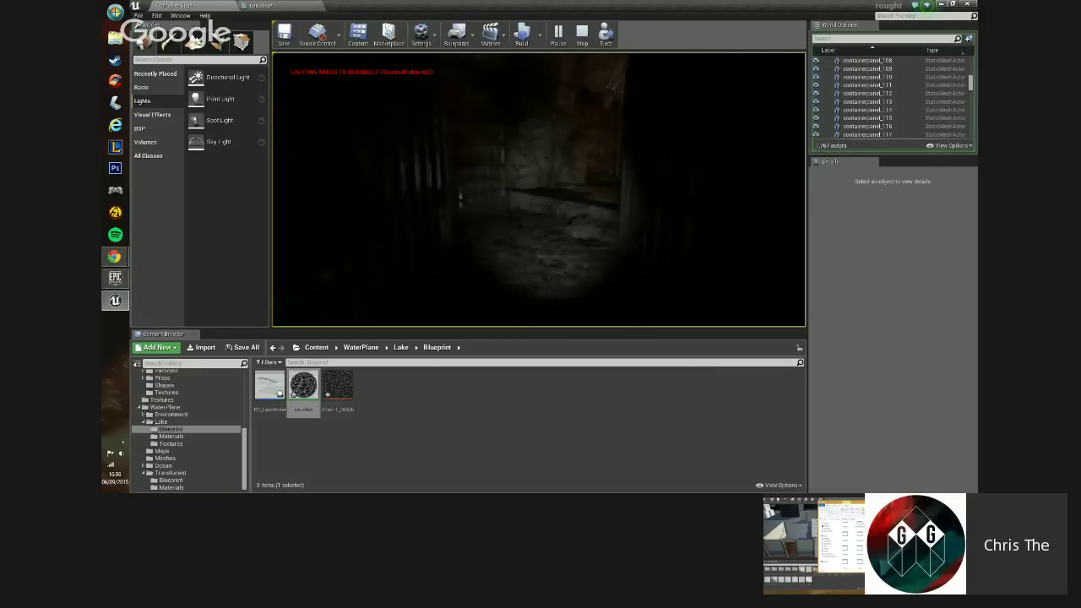
pyautogui.press('w')
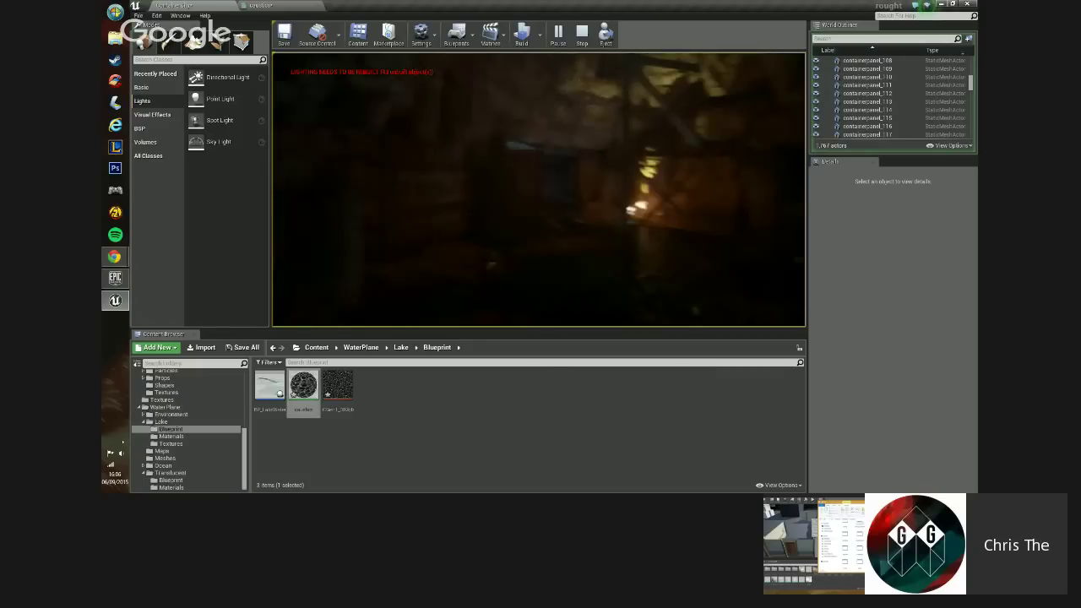
# - Approach the two bright lamps in the orange-lit cave and examine the yellow-lit rock and timber supports around them
pyautogui.press('w')
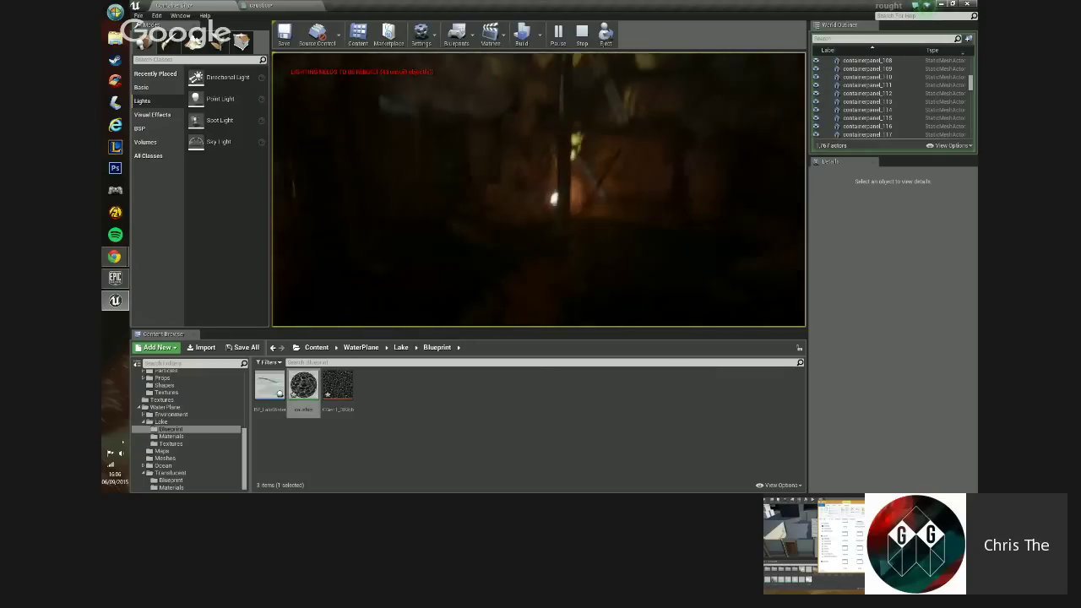
pyautogui.press('w')
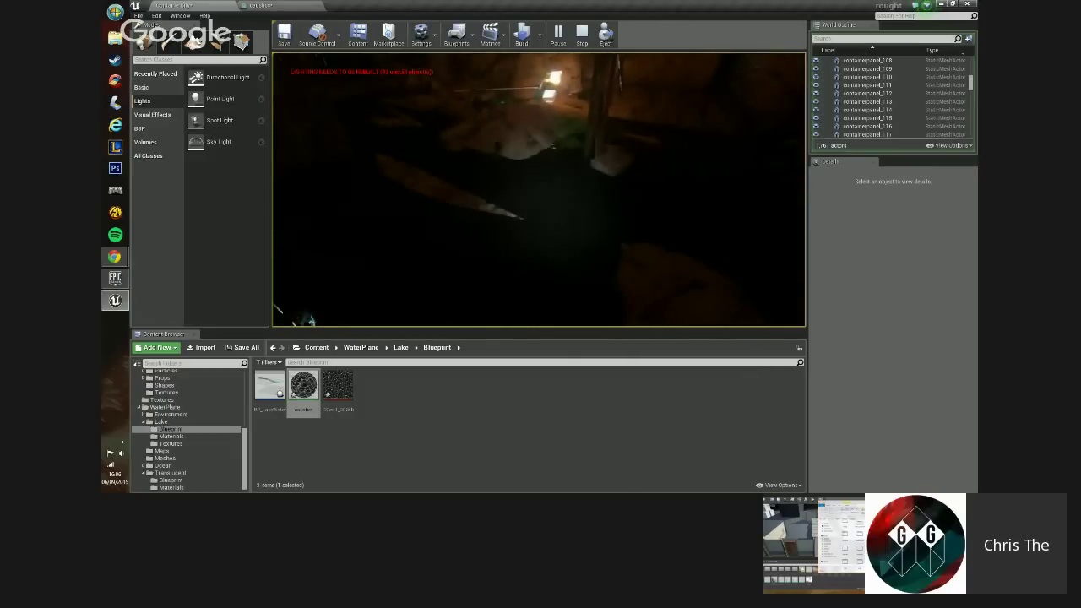
pyautogui.press('w')
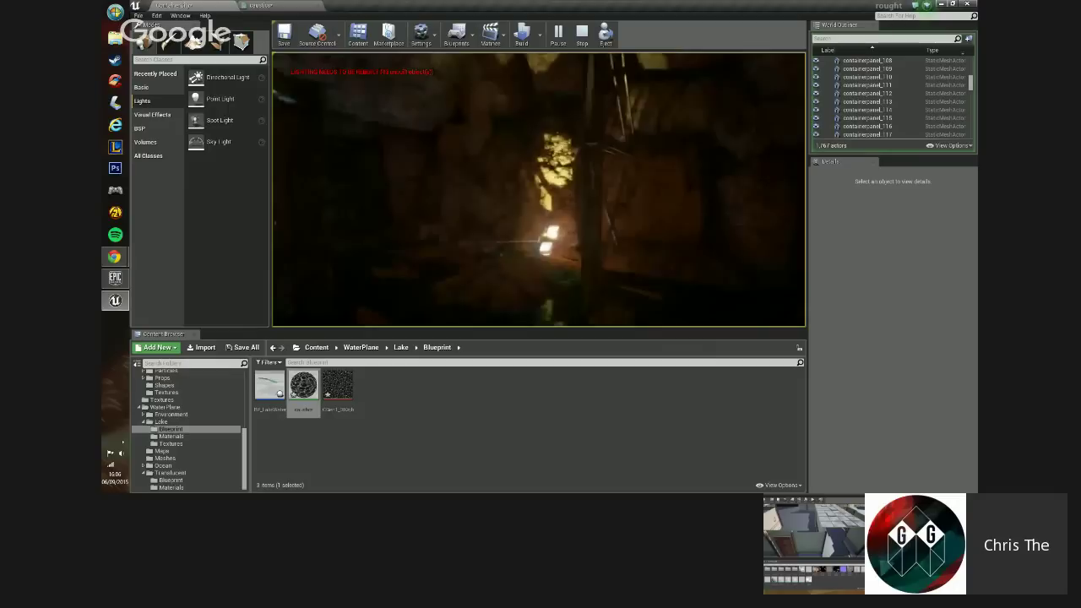
pyautogui.press('w')
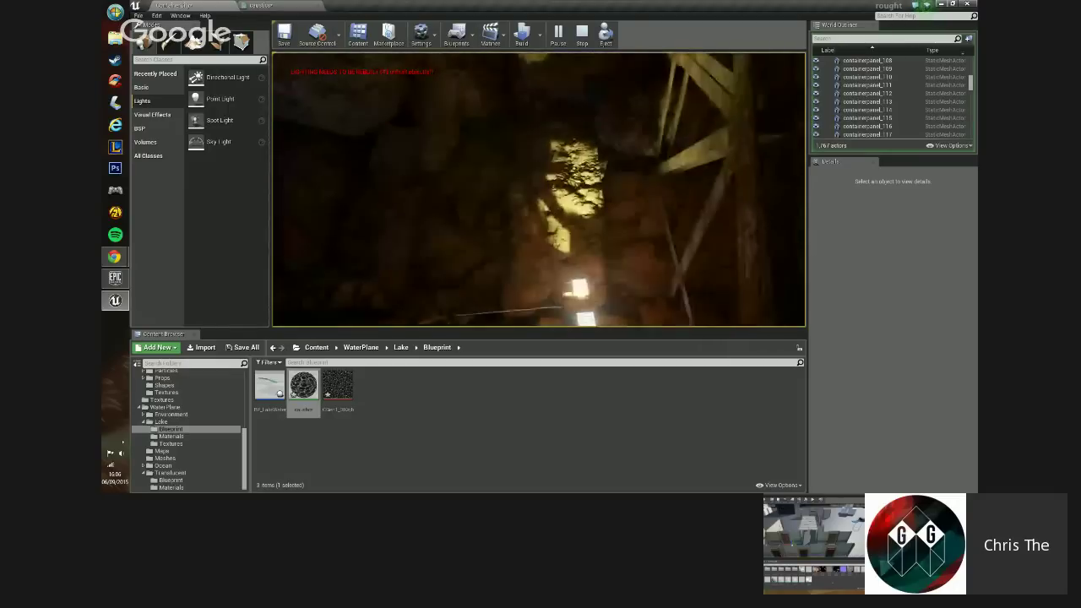
pyautogui.press('w')
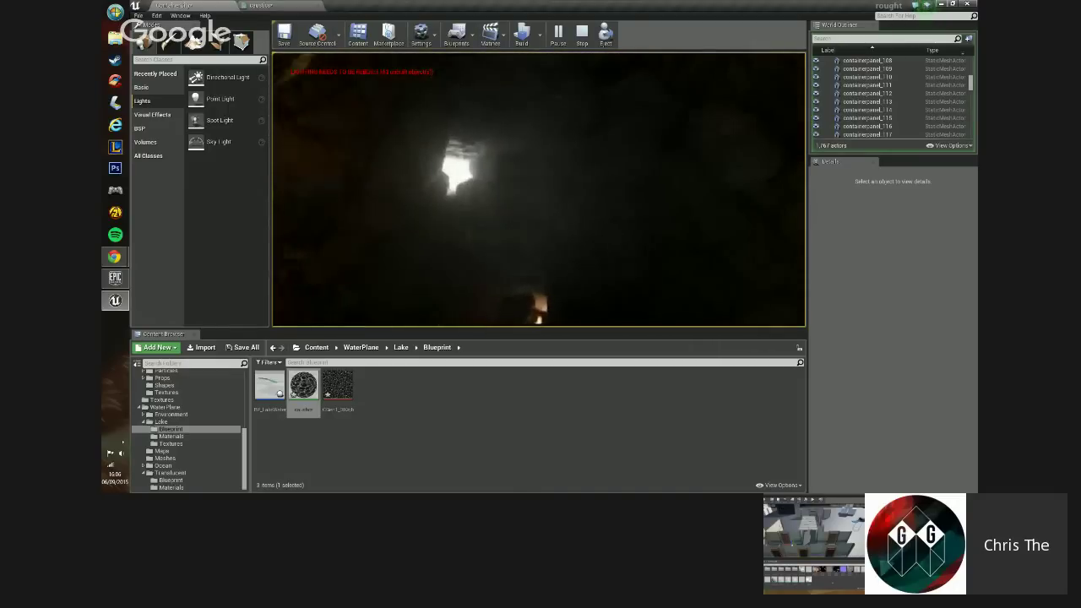
# - Walk through the dark rust-red container passages and examine how the warm light falls on the rock and walls
pyautogui.press('w')
pyautogui.press('w')
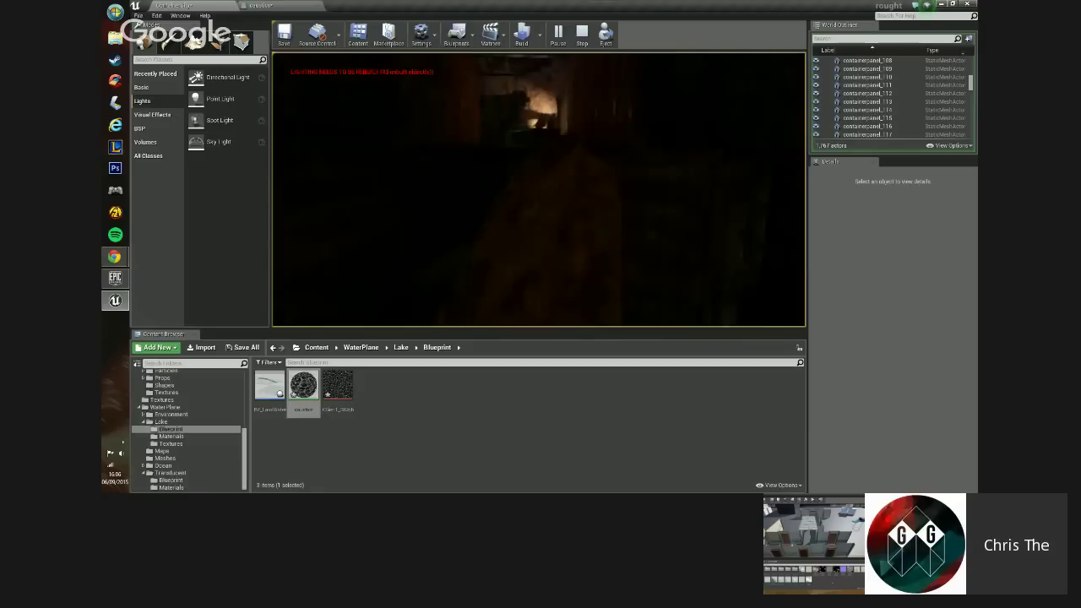
pyautogui.press('w')
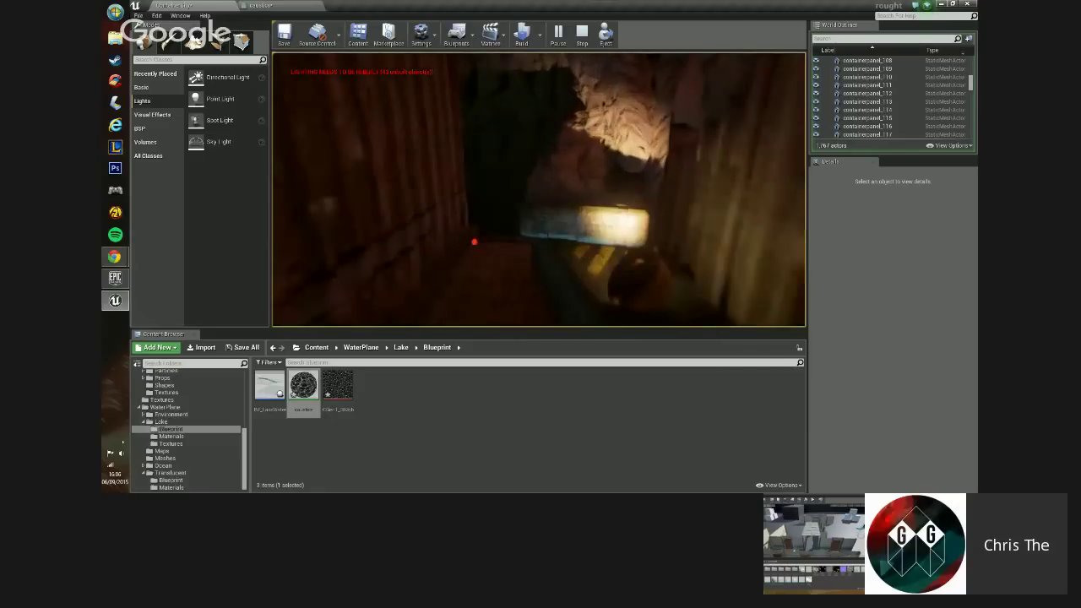
pyautogui.press('w')
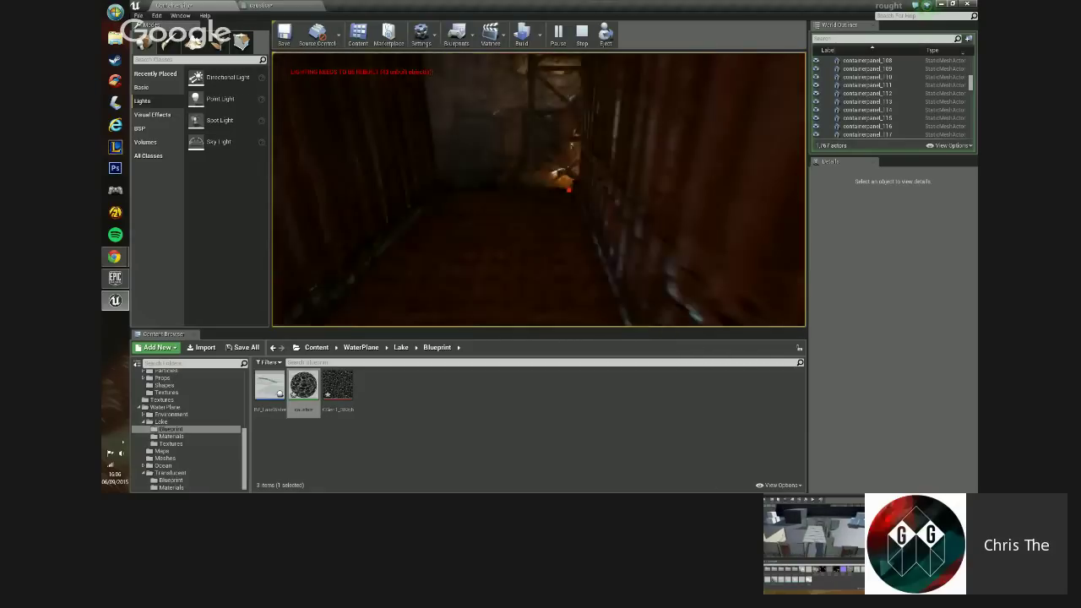
pyautogui.press('w')
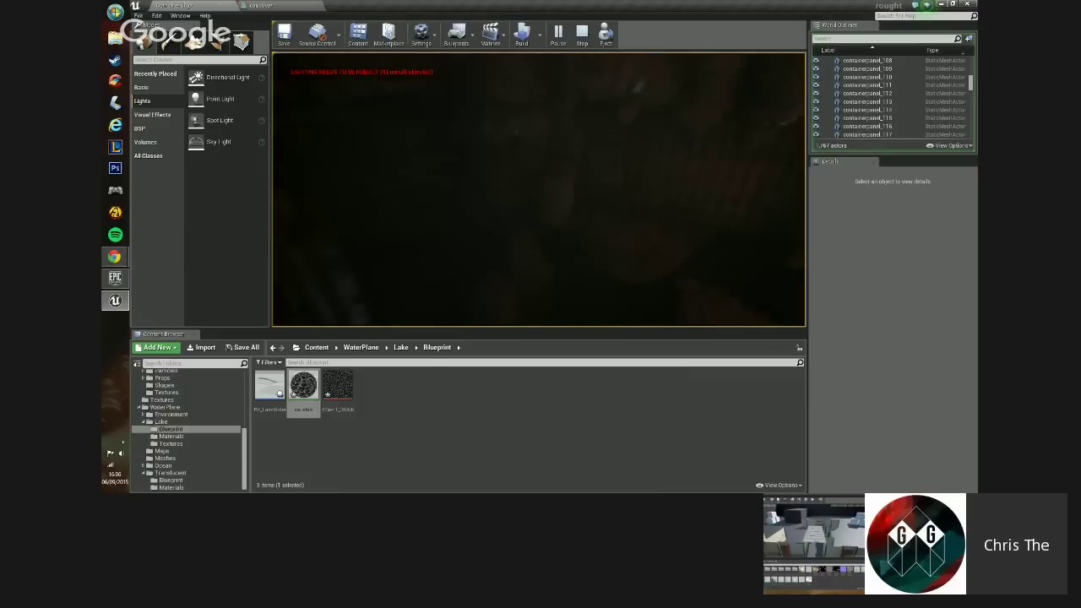
# - Cross the container hall under the blue skylight, past the lit metal ramp, to inspect the two square lamps
pyautogui.press('w')
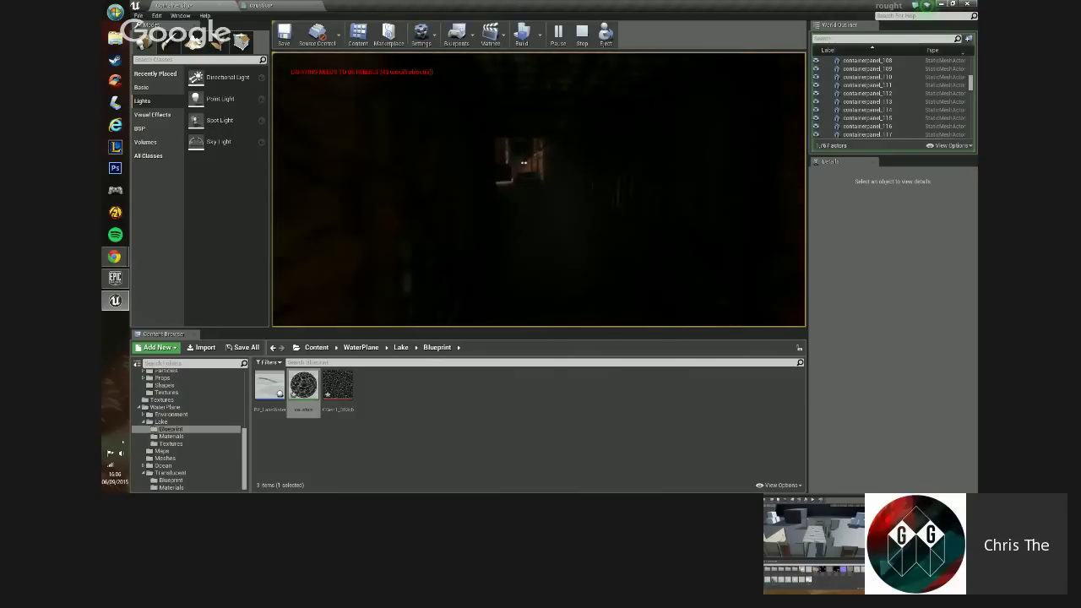
pyautogui.press('w')
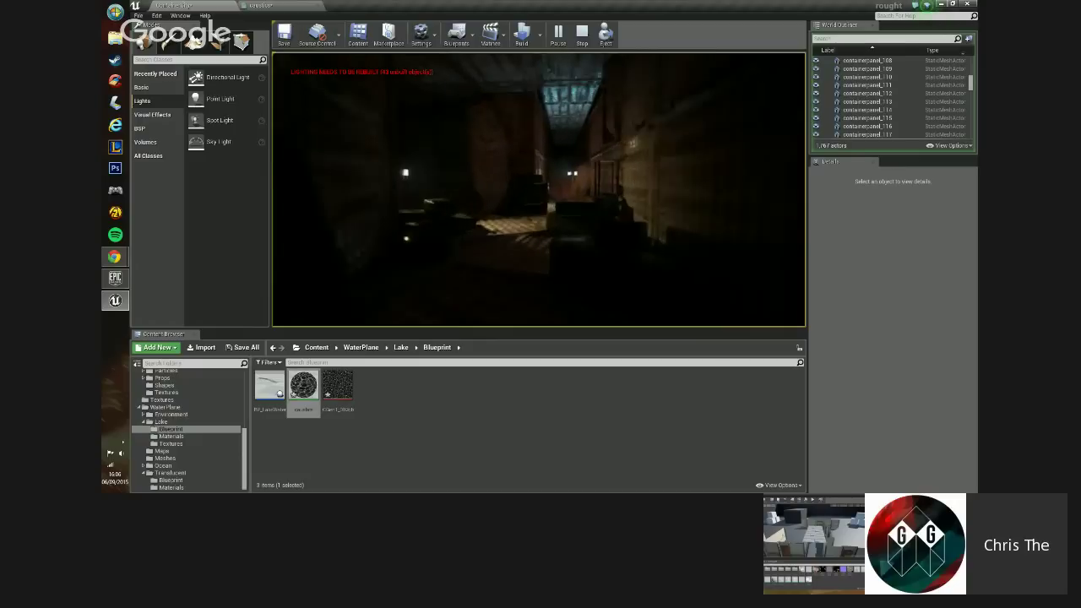
pyautogui.press('w')
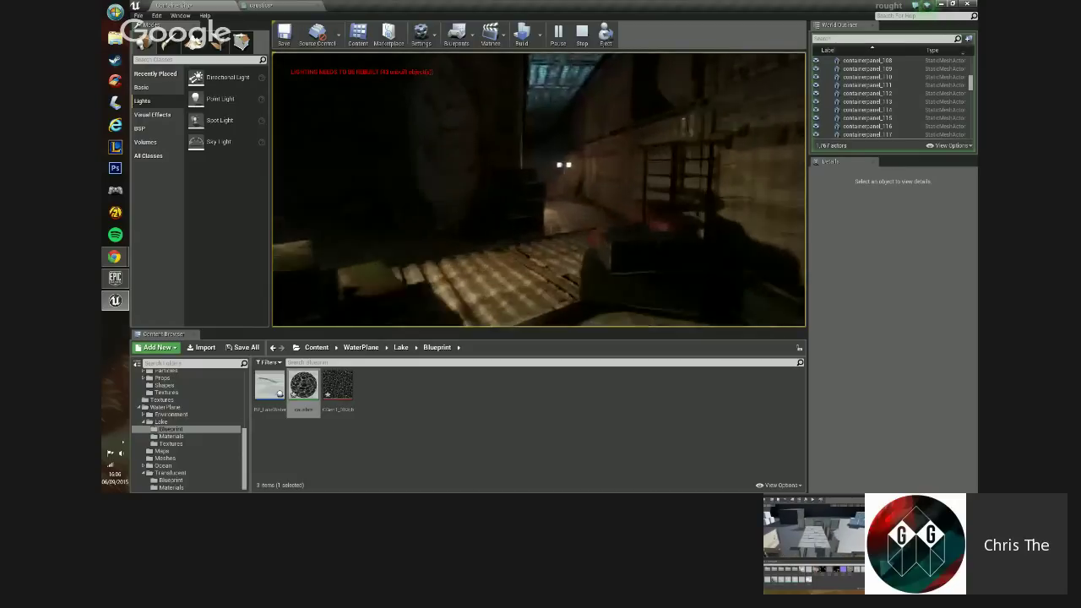
pyautogui.press('w')
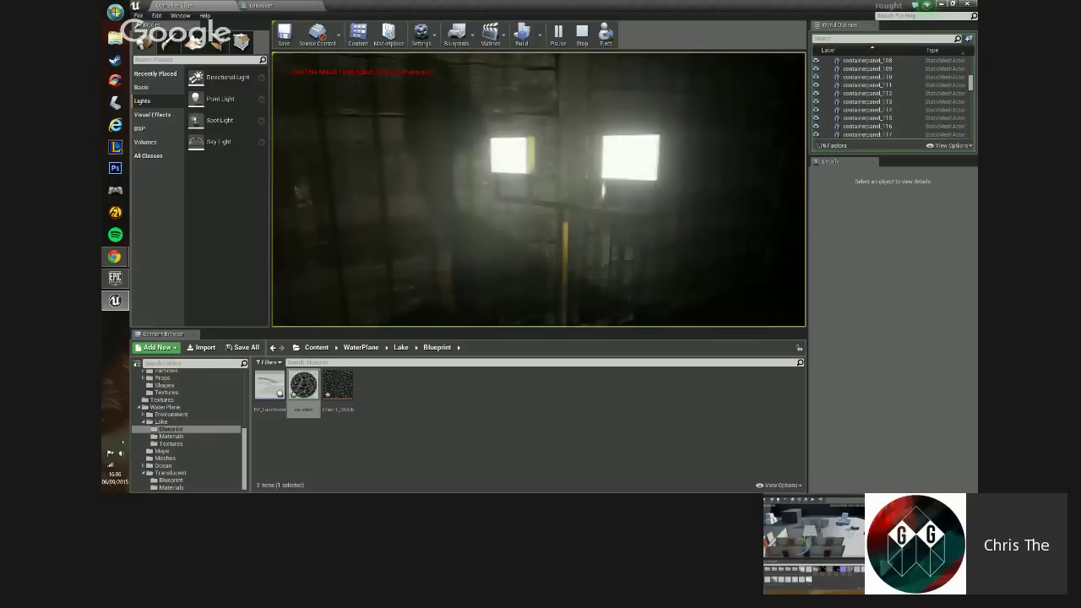
pyautogui.press('w')
pyautogui.press('w')
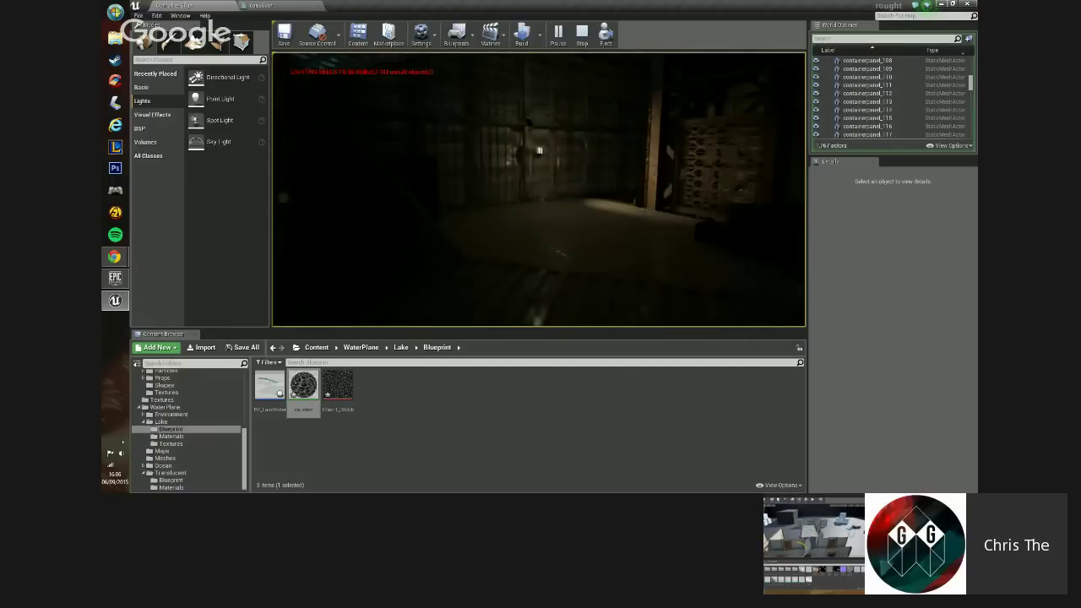
# - Walk past the lattice gate and the lamp-lit rail track to the dark area with the brightly lit metal stairs
pyautogui.press('w')
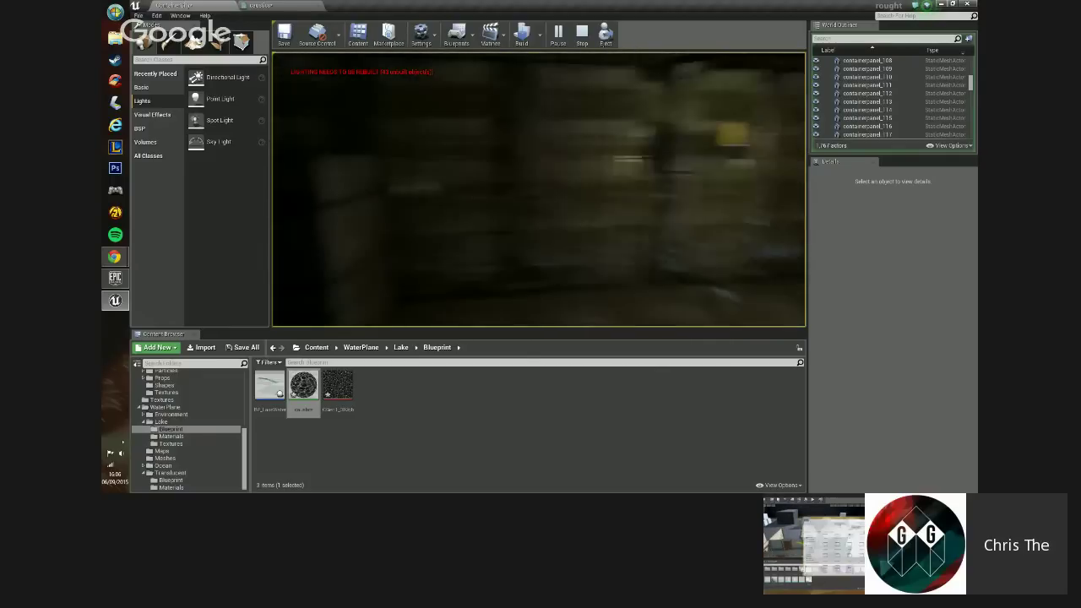
pyautogui.press('w')
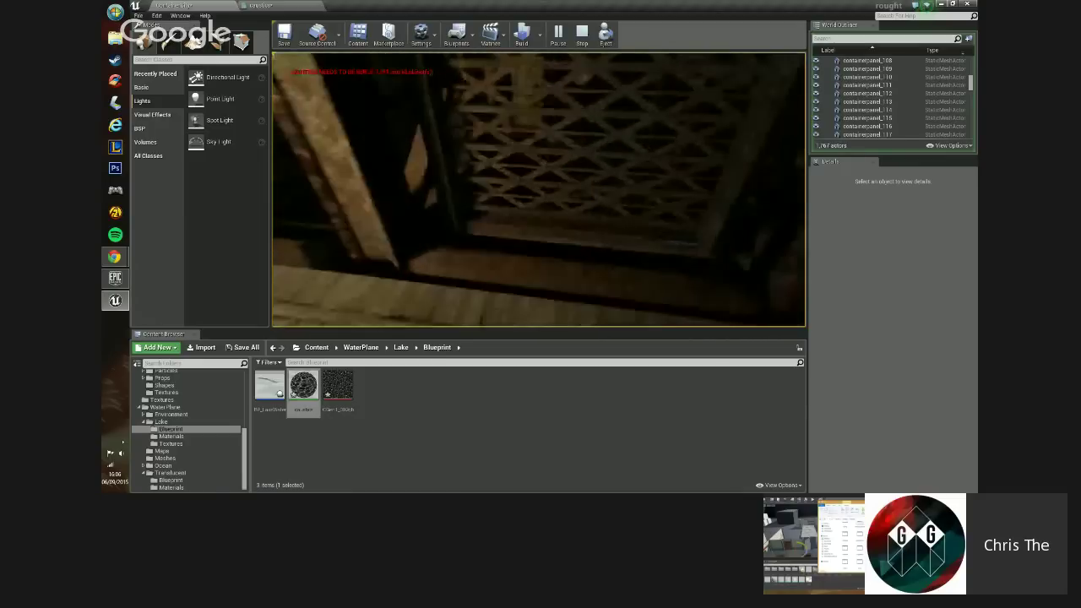
pyautogui.press('w')
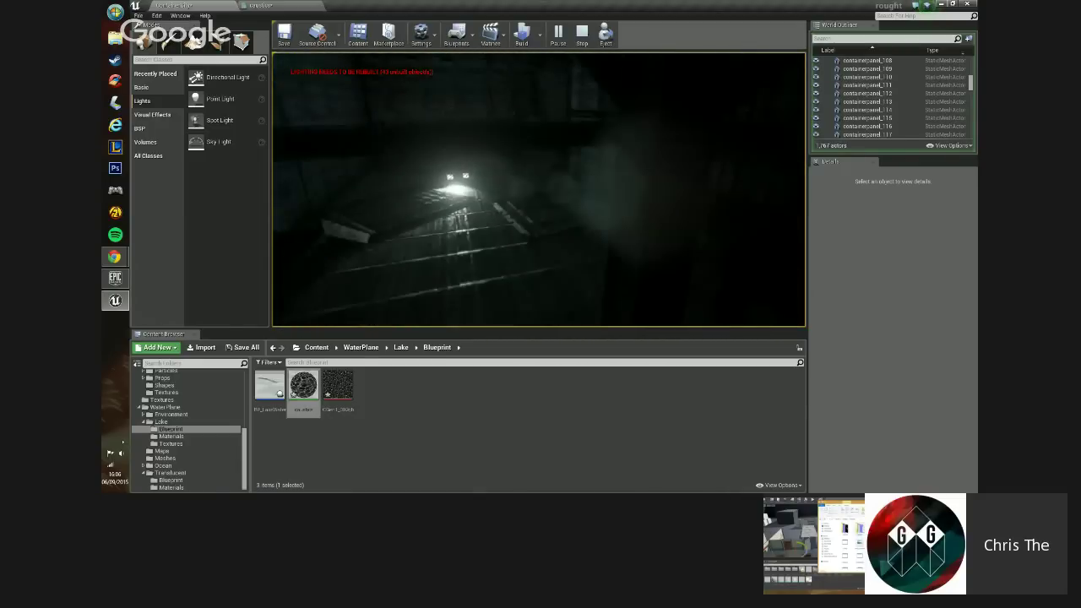
pyautogui.press('w')
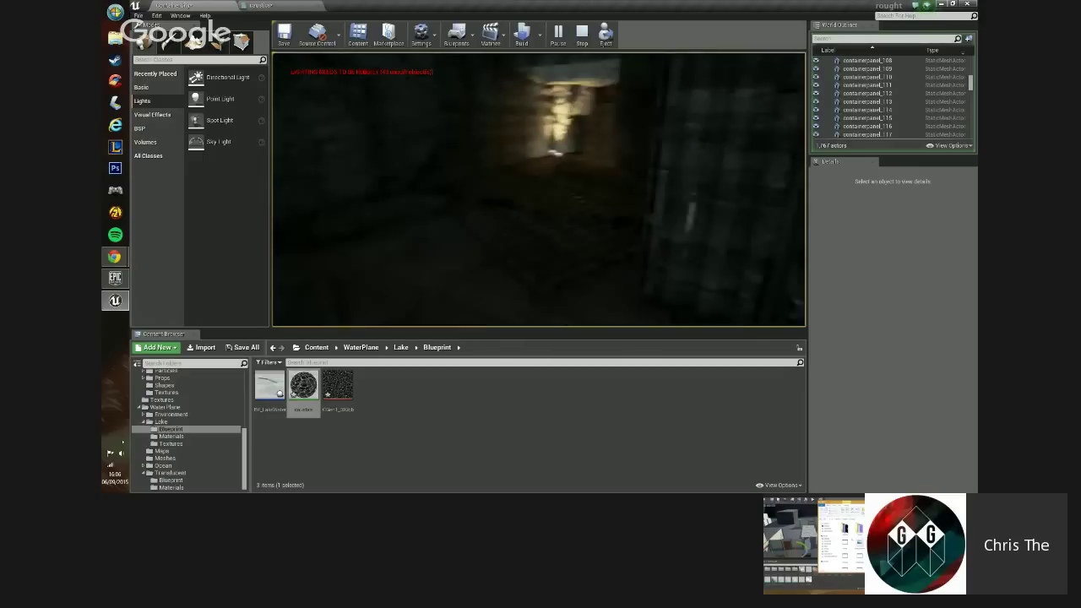
pyautogui.press('w')
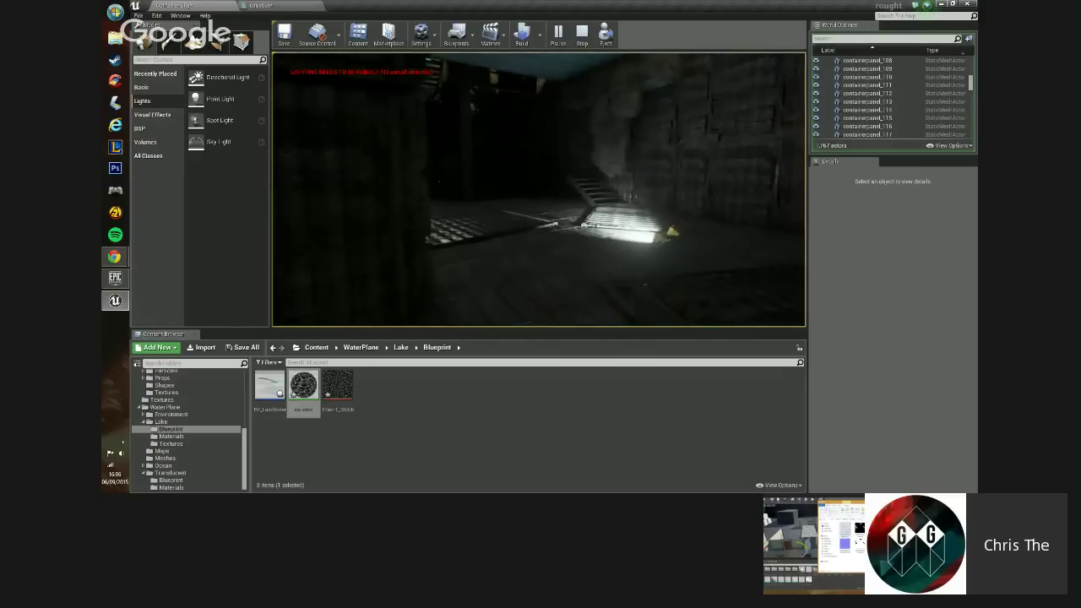
# - Follow the plank-walled rock passage to the round vault door and enter the white-panelled corridor
pyautogui.press('w')
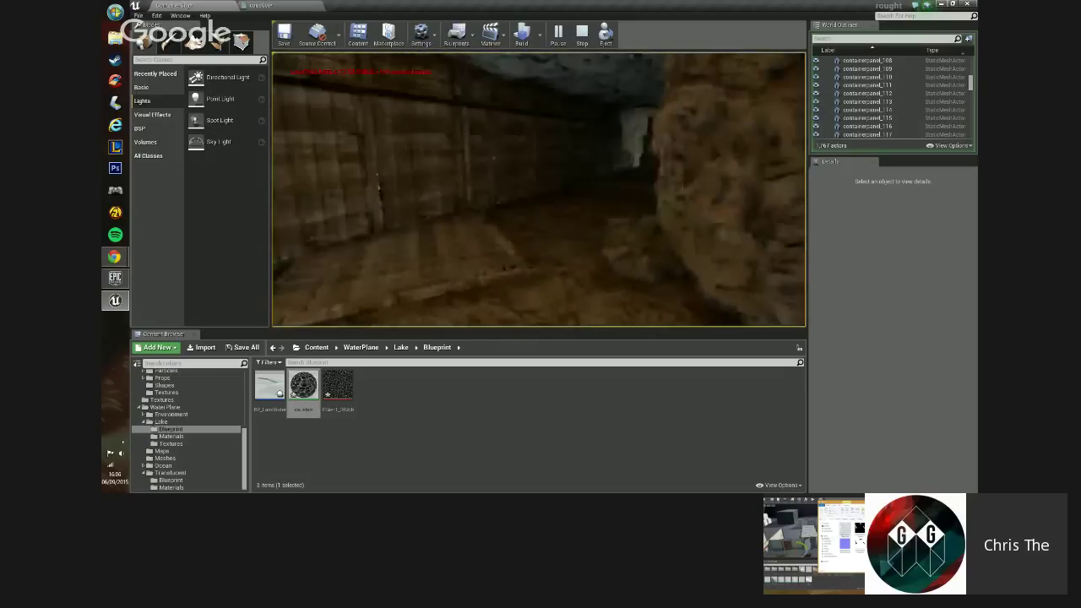
pyautogui.press('w')
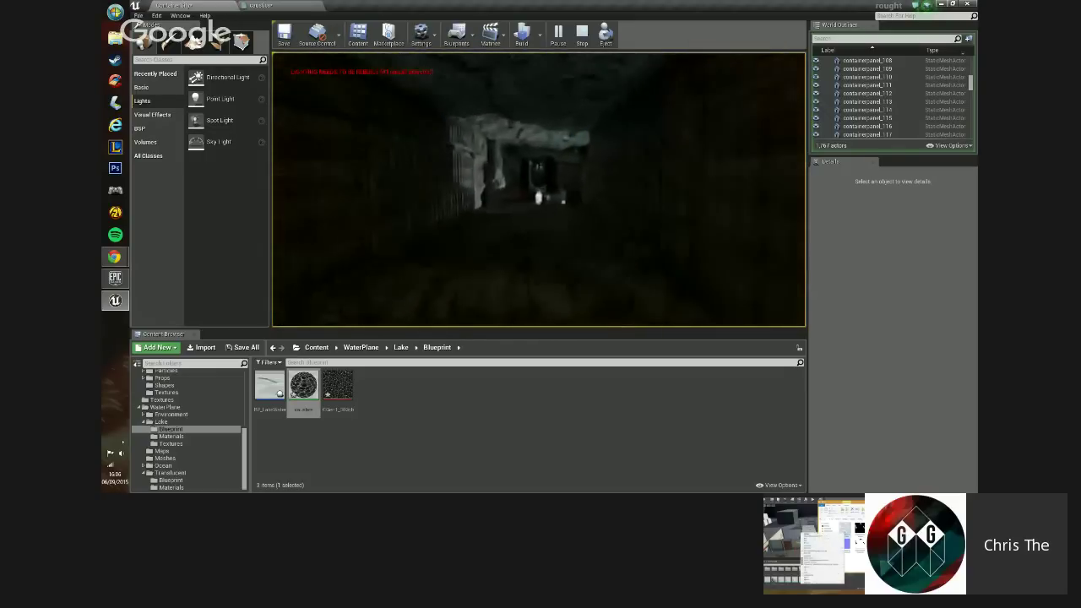
pyautogui.press('w')
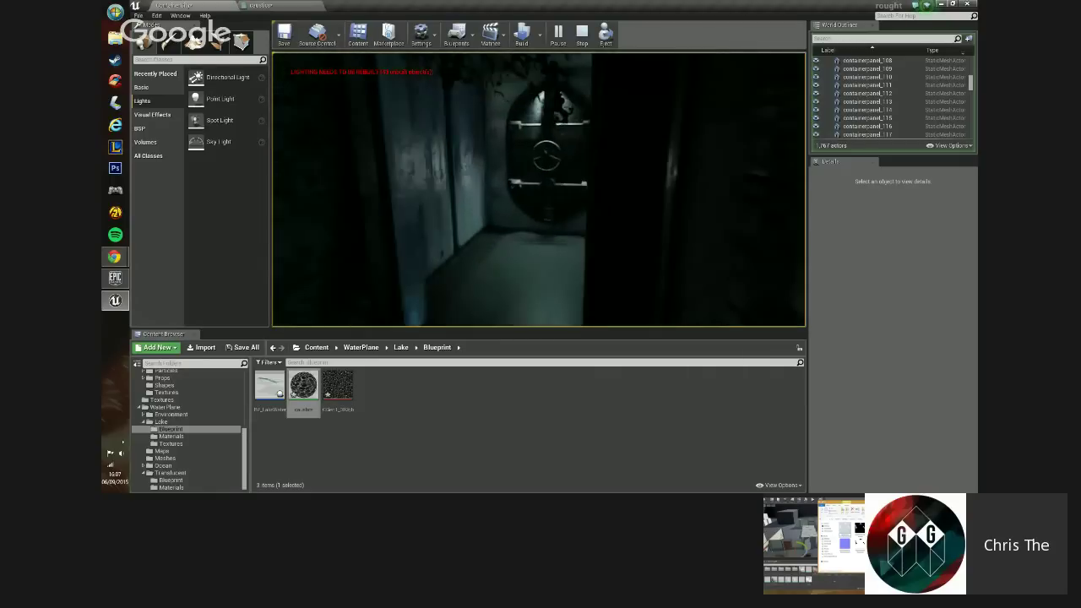
pyautogui.press('w')
pyautogui.press('w')
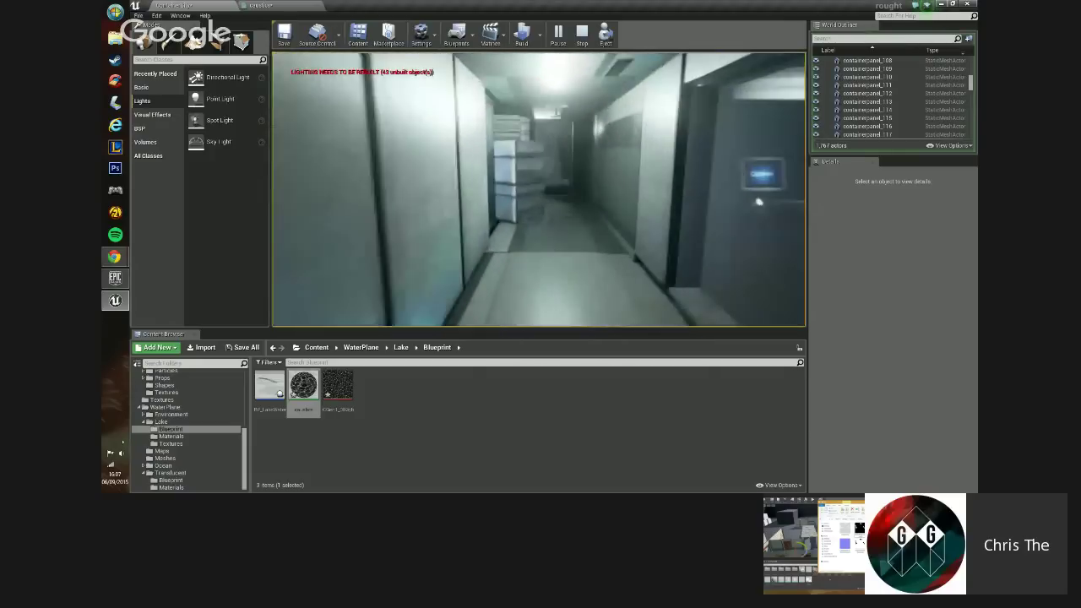
# - Tour the foggy green-lit lab and the room with cyan light panels, ending beside the planter, to study their lighting
pyautogui.press('w')
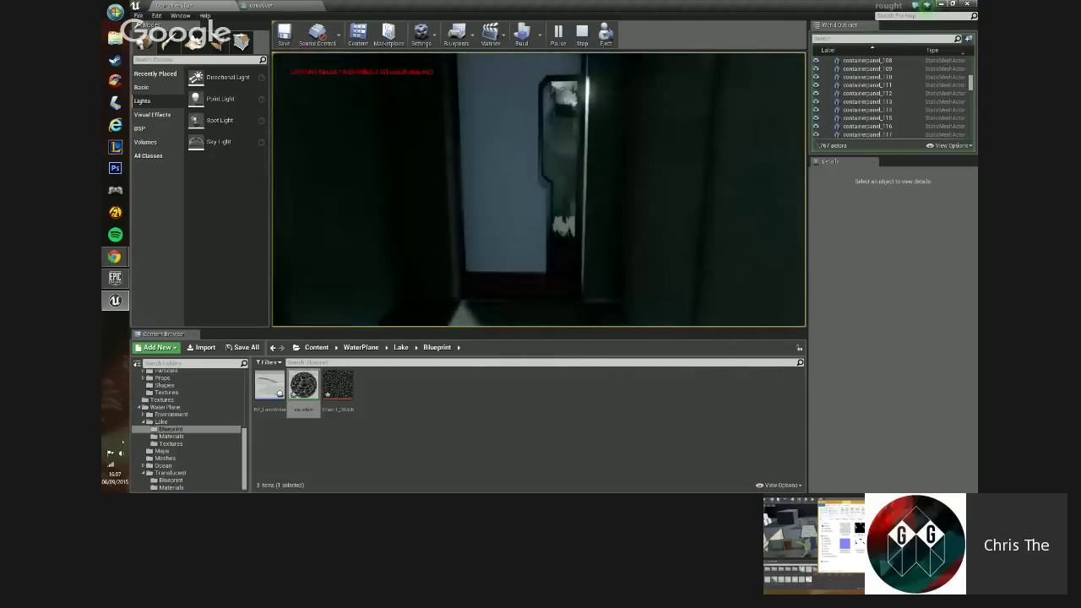
pyautogui.press('w')
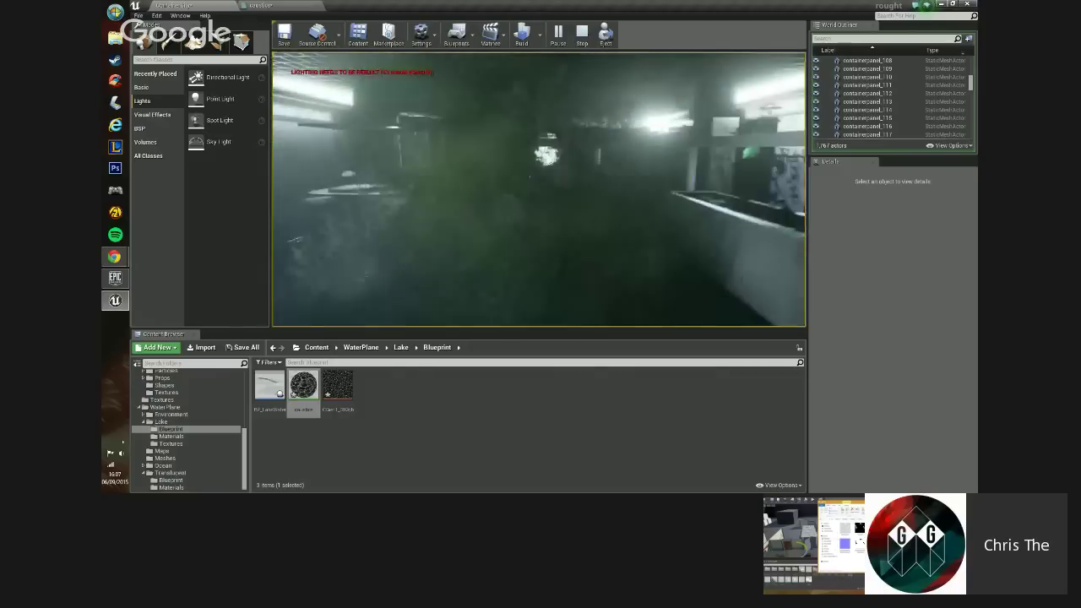
pyautogui.press('w')
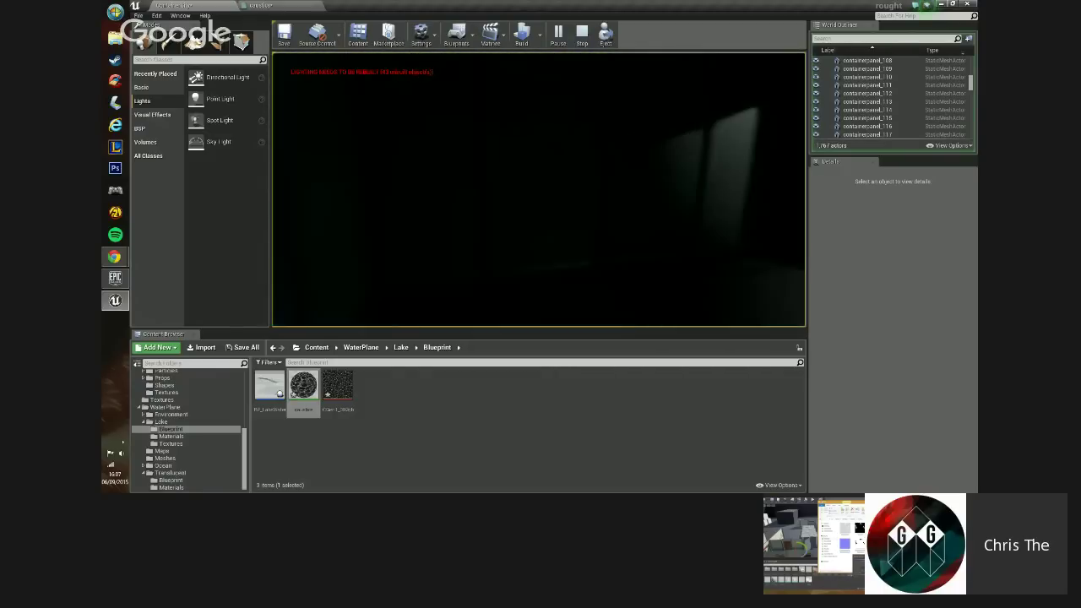
pyautogui.press('w')
pyautogui.press('w')
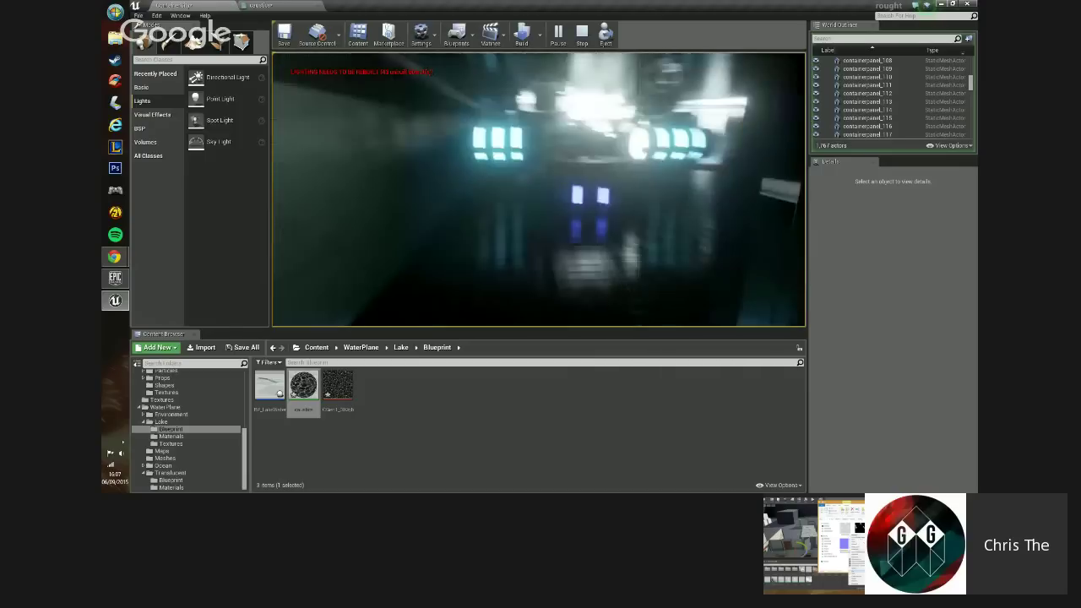
pyautogui.press('w')
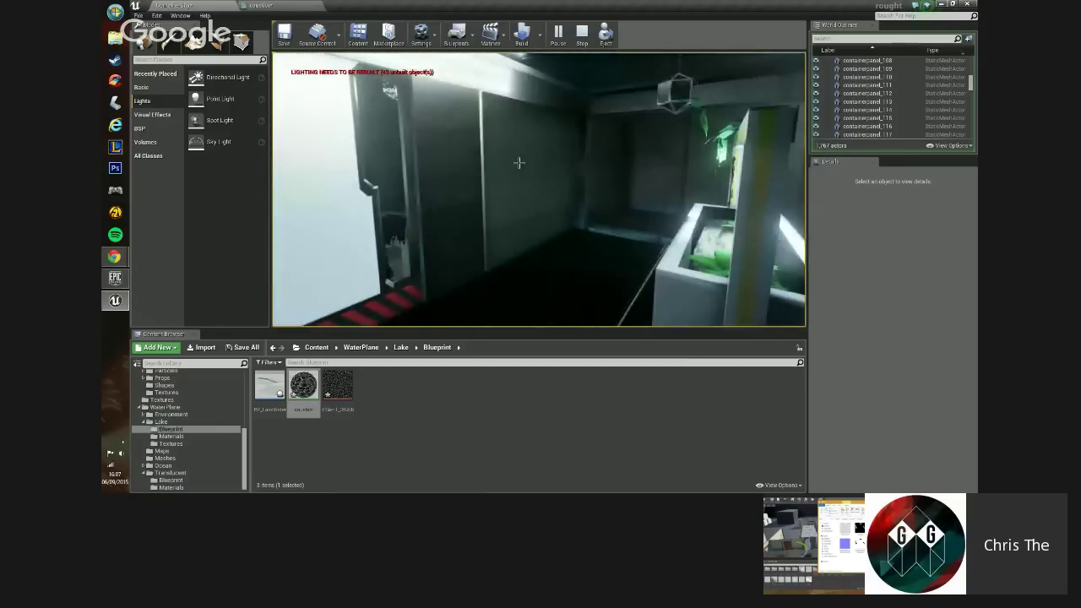
# - Stop playing the level, switch the viewport to Unlit mode, and inspect the cave's water surface and floating planks
pyautogui.press('Escape')
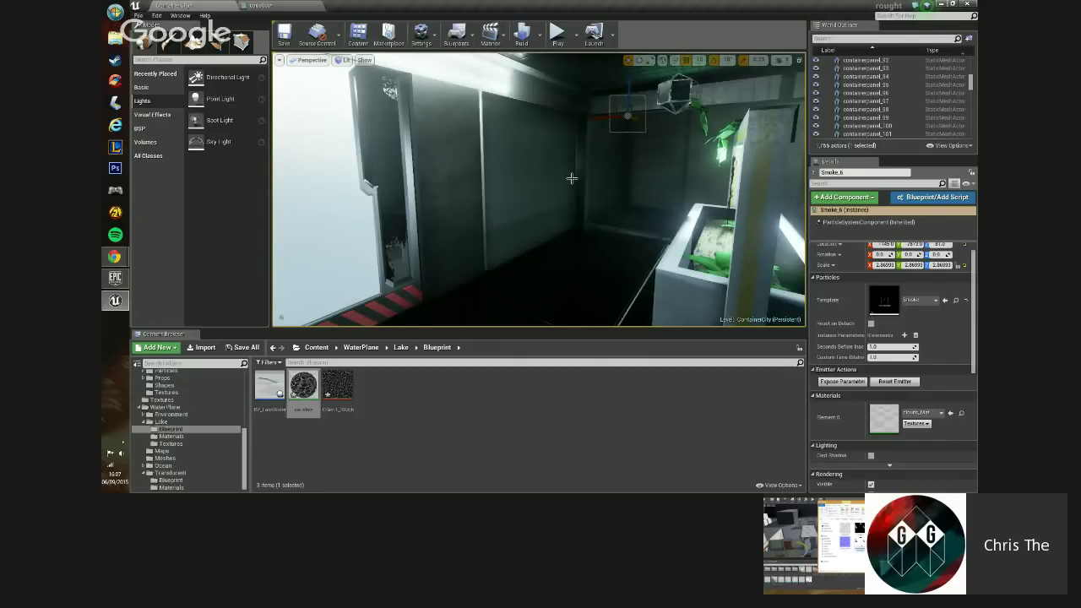
pyautogui.hotkey('alt', '3')
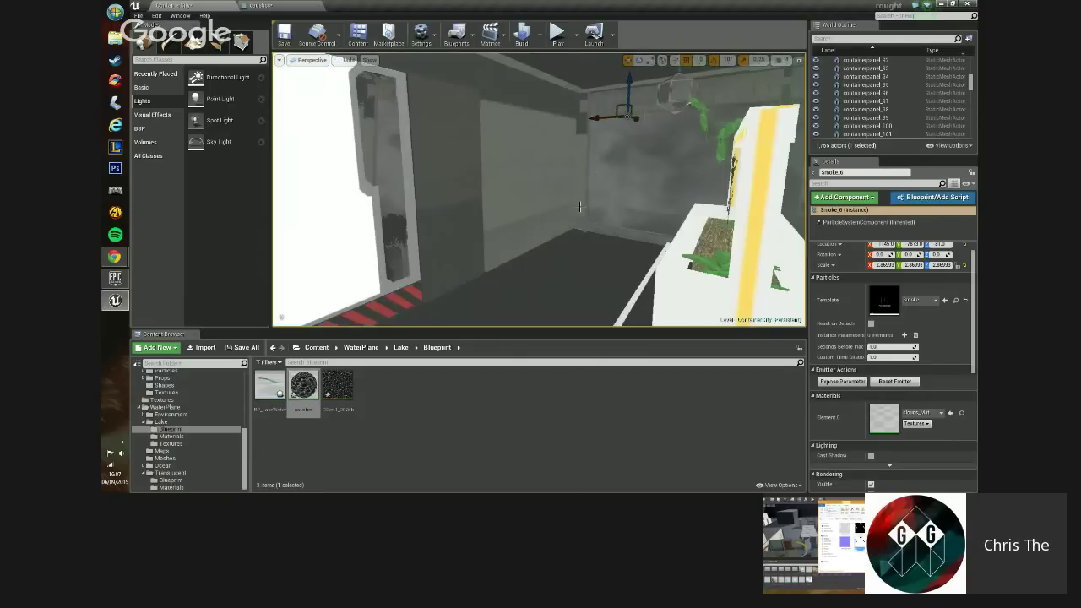
pyautogui.moveTo(579, 206); pyautogui.dragTo(580, 206, button='right')
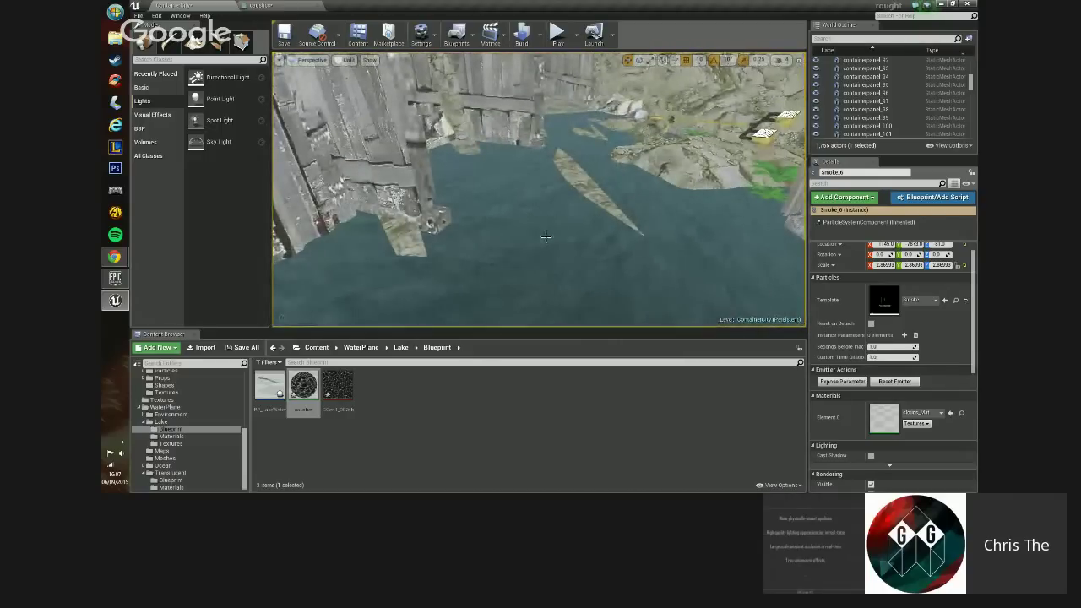
# - Return to the lighting presentation and step through the single-character slides from the three-point setup problems to Fill light 2
pyautogui.moveTo(546, 237); pyautogui.dragTo(551, 222, button='right')
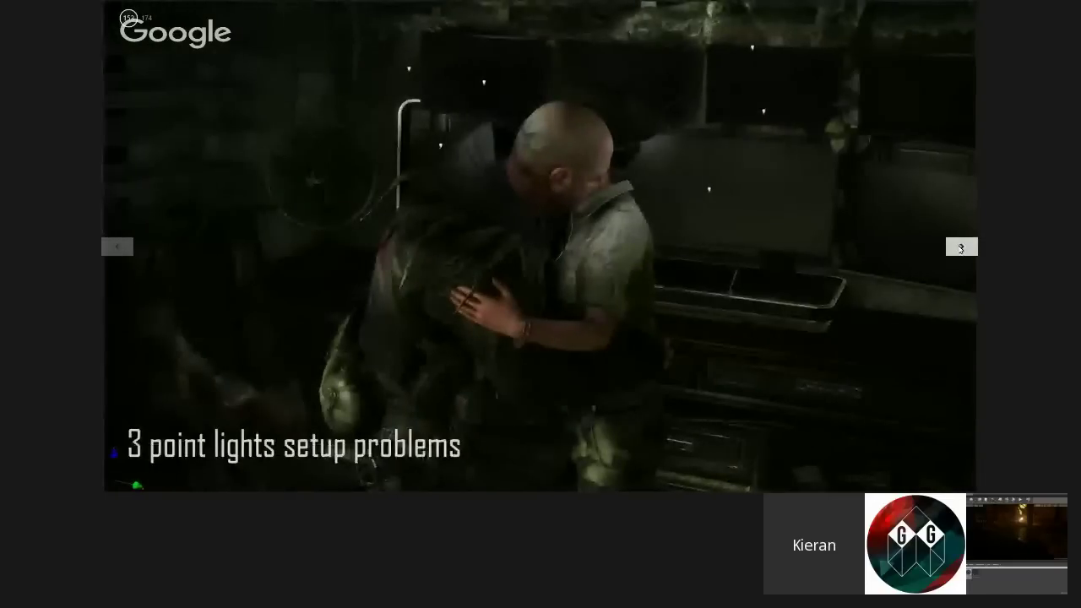
pyautogui.click(961, 248)
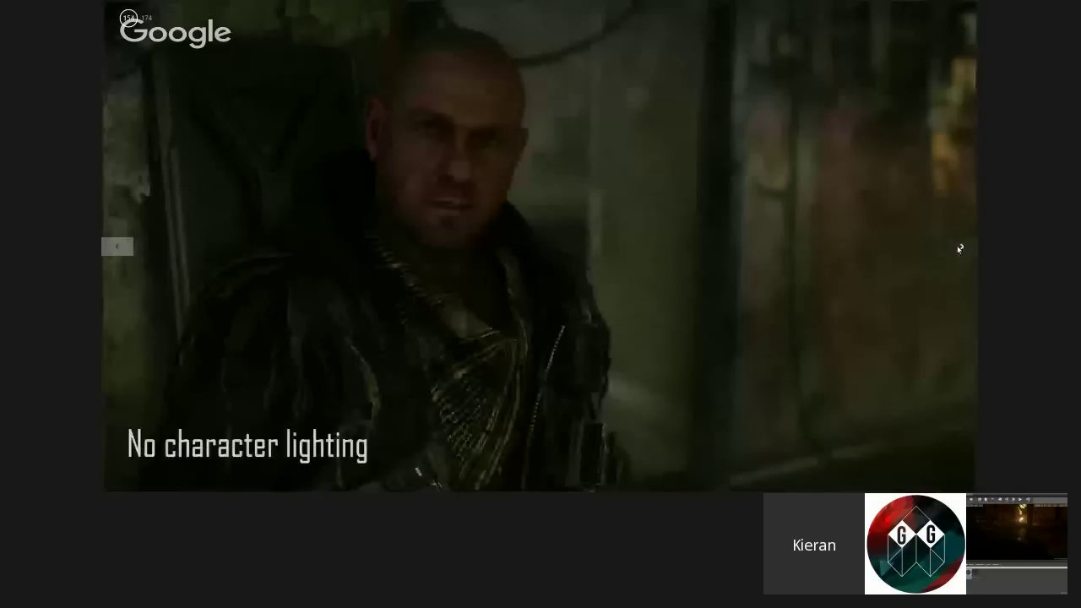
pyautogui.click(960, 248)
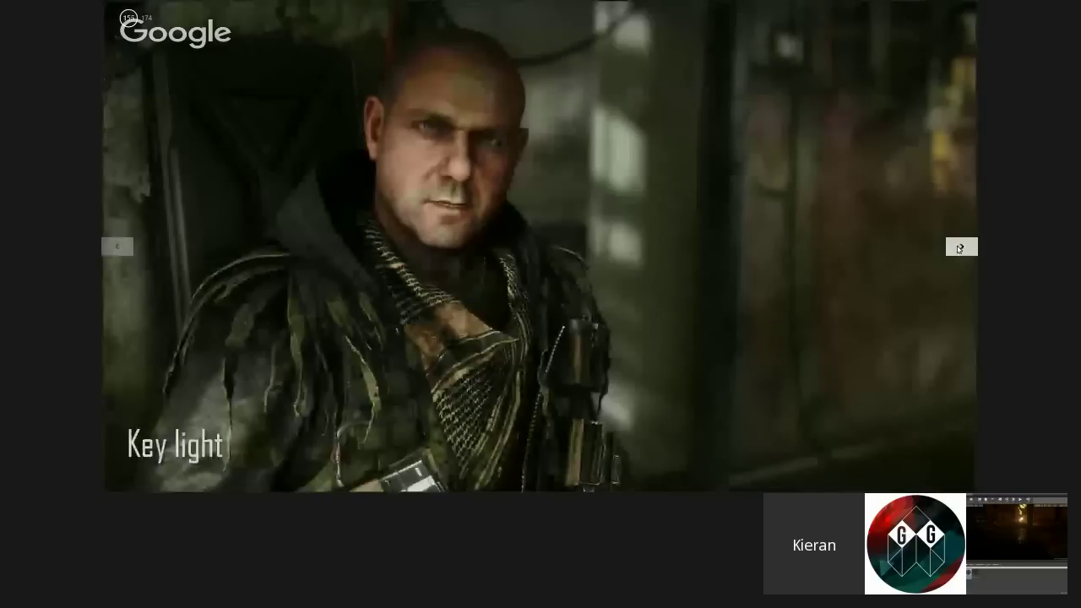
pyautogui.click(960, 249)
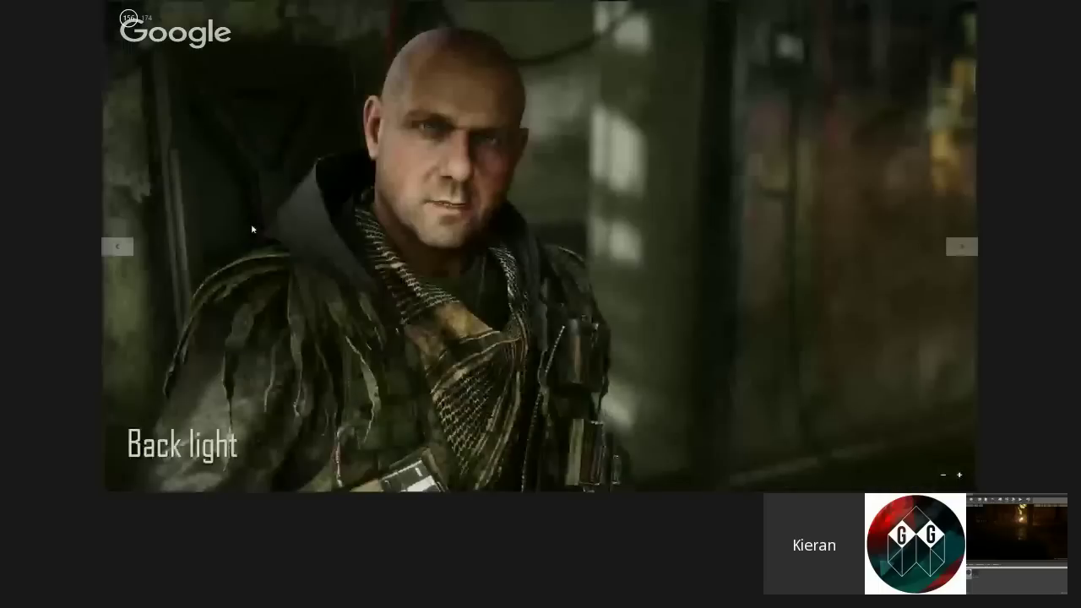
pyautogui.click(962, 249)
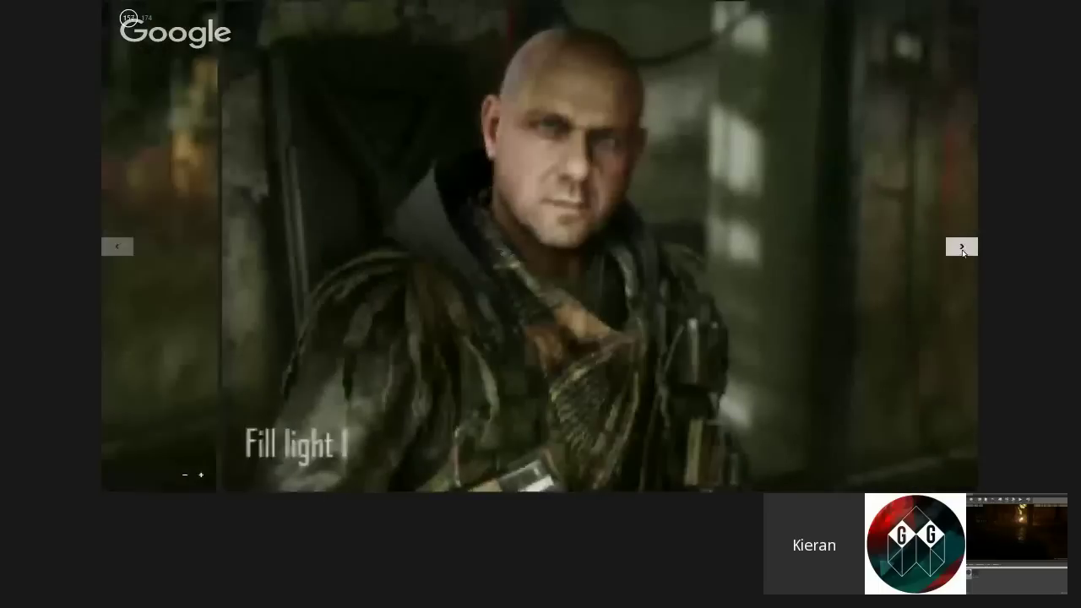
pyautogui.click(962, 248)
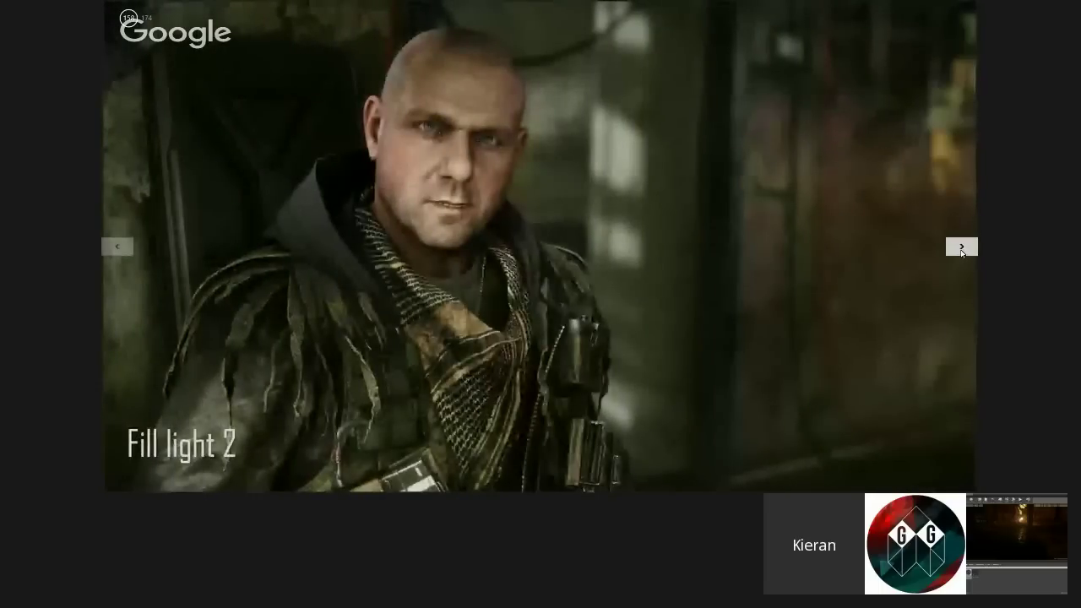
pyautogui.click(962, 247)
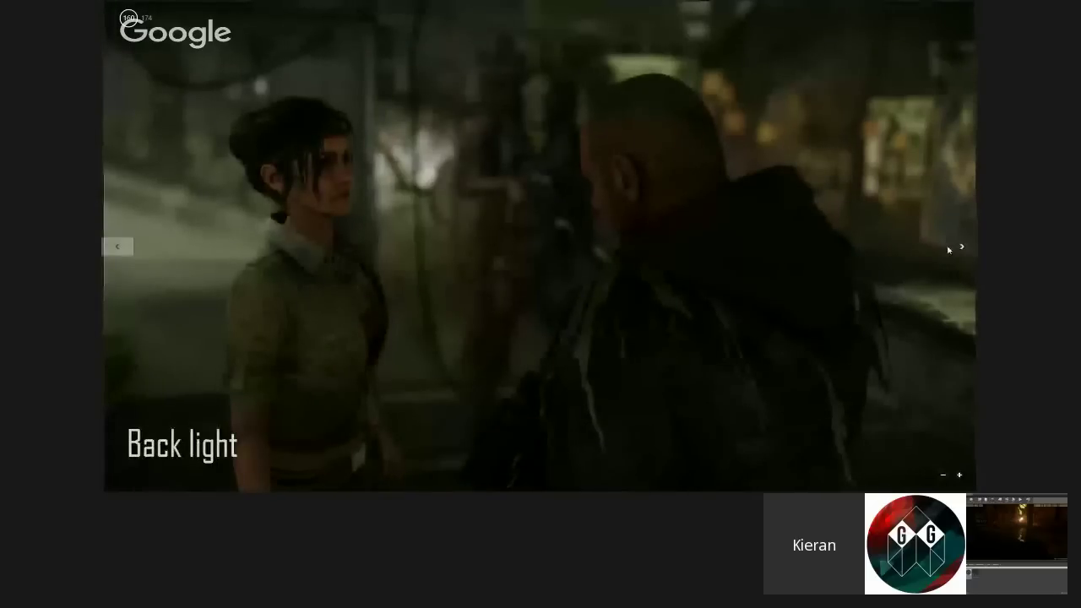
# - Advance through the two-character dialogue slides, comparing the back light, key light and fill light stages on both faces
pyautogui.click(948, 250)
pyautogui.click(949, 249)
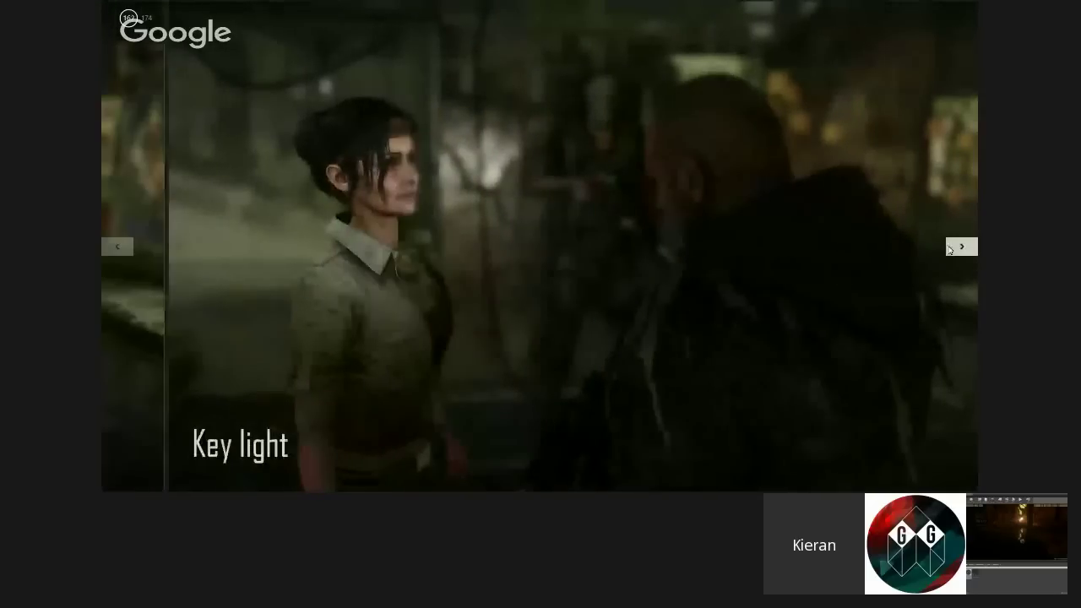
pyautogui.click(951, 249)
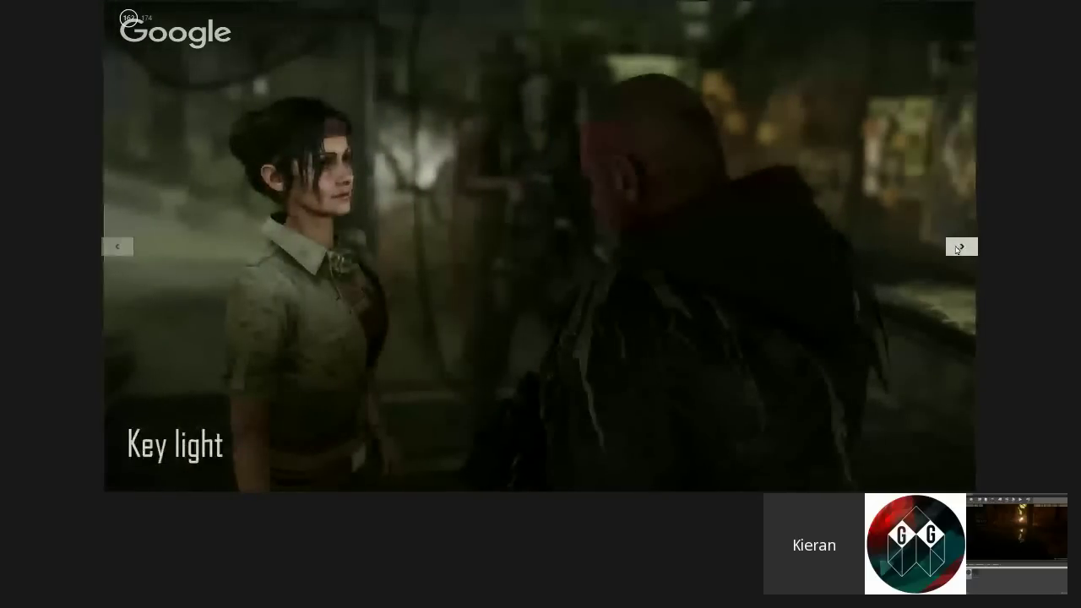
pyautogui.click(960, 248)
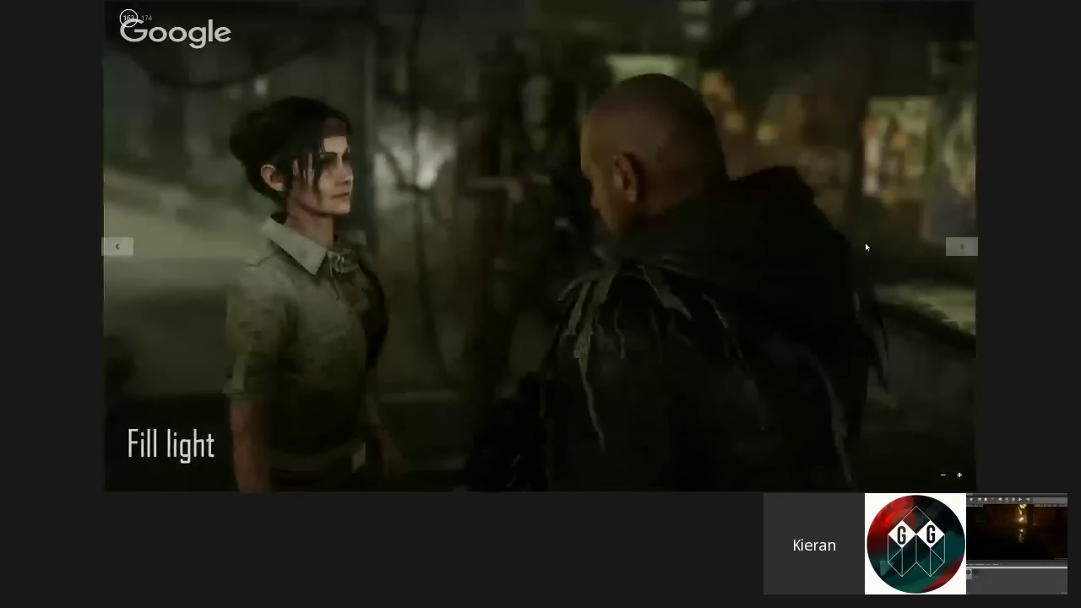
pyautogui.click(953, 247)
pyautogui.click(953, 248)
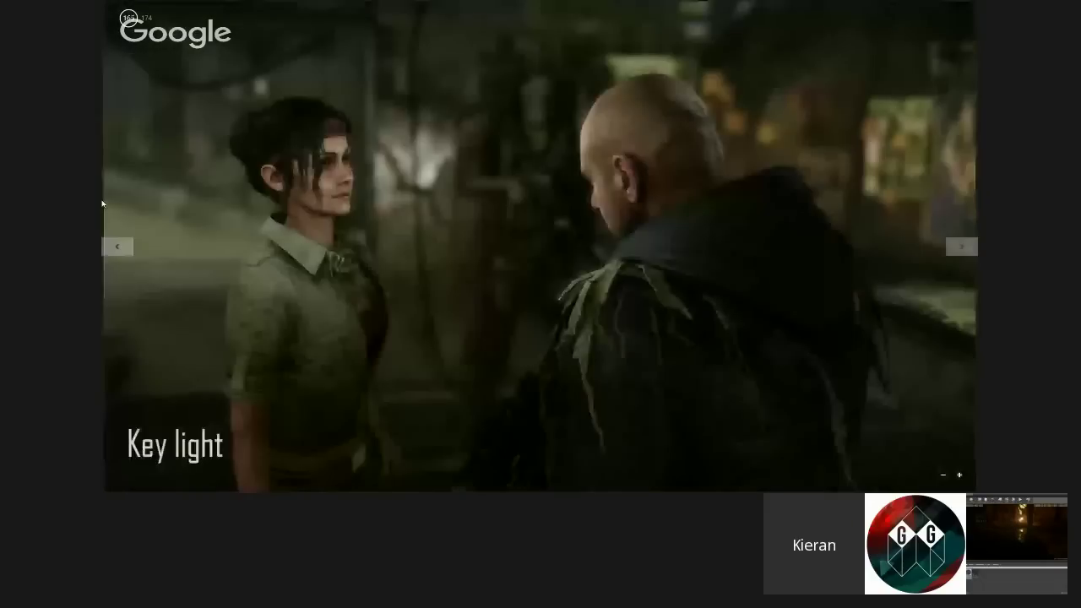
# - Go back through the presentation, past the character portraits, to the "Cinematic in Crysis" slide
pyautogui.click(114, 247)
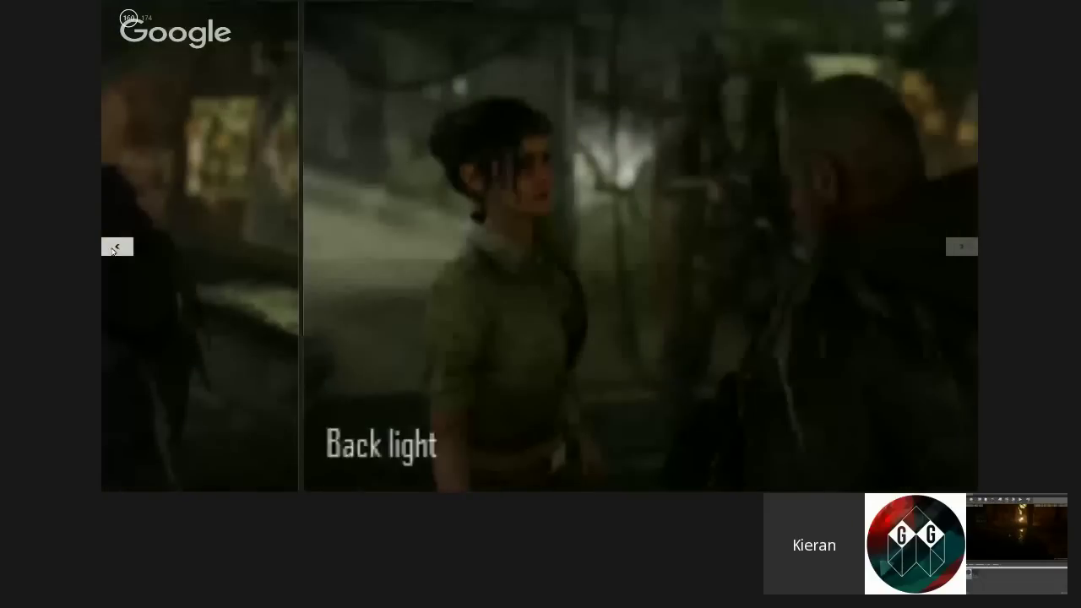
pyautogui.click(115, 248)
pyautogui.click(115, 247)
pyautogui.click(115, 248)
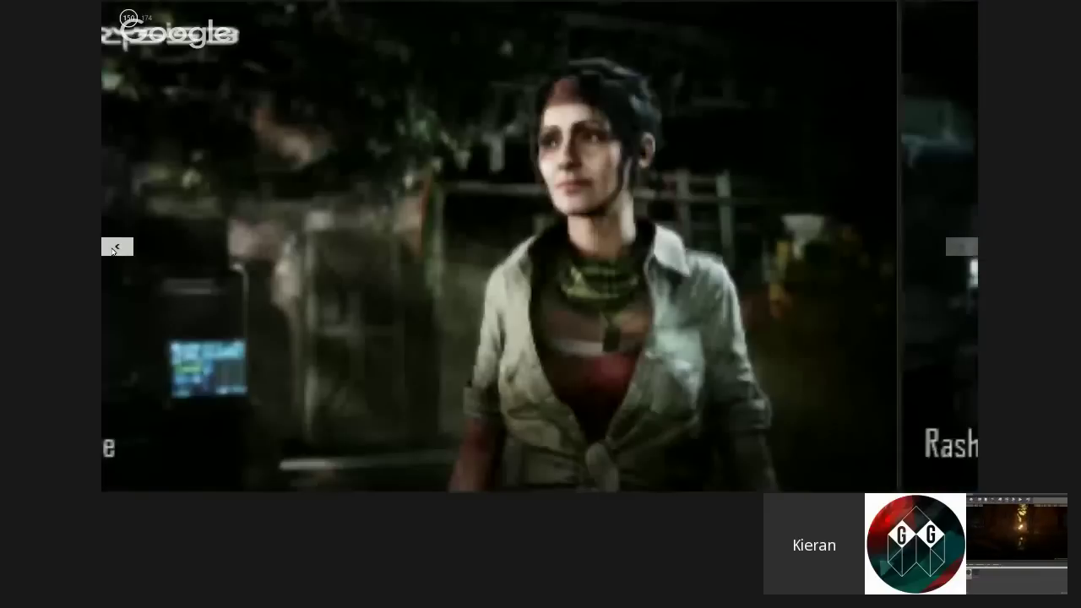
pyautogui.click(115, 248)
pyautogui.click(114, 250)
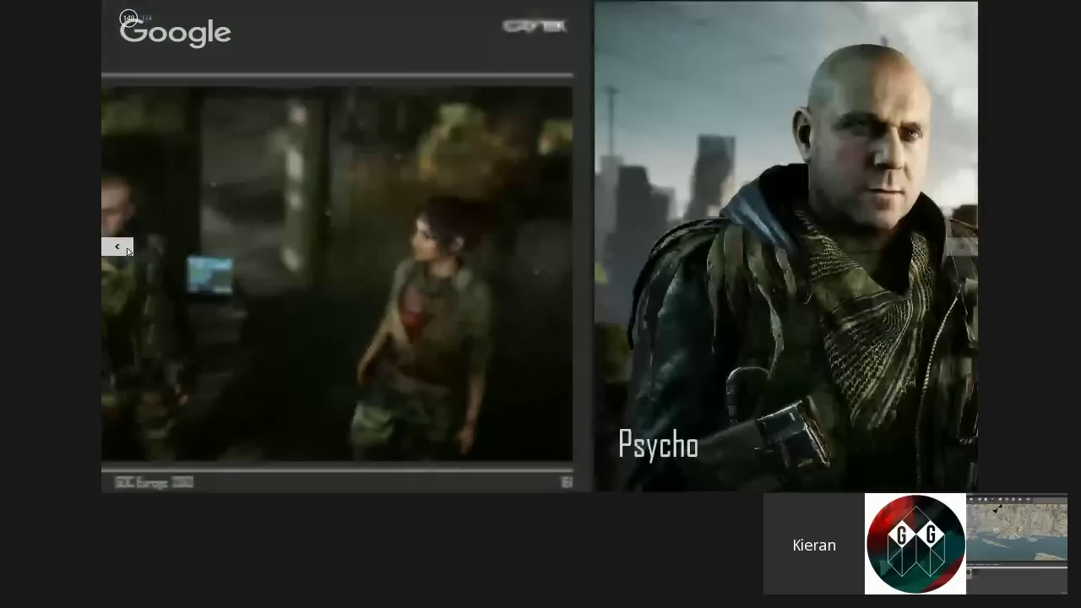
pyautogui.click(113, 250)
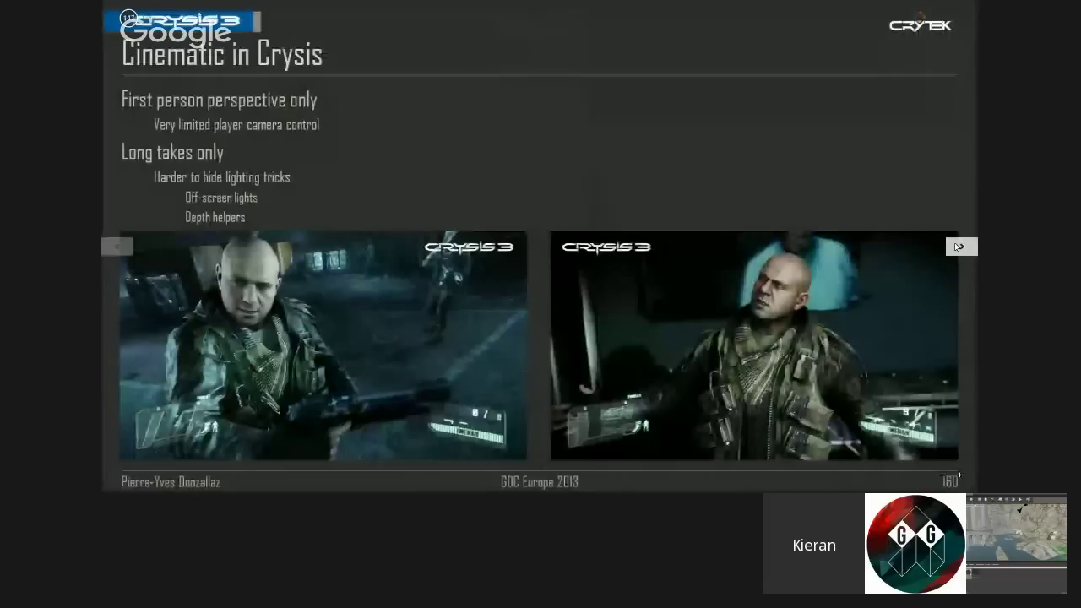
# - Review the "Character Cinematic Lighting" slide and go back to the "Interior Case Study" slide comparing PC and console light counts
pyautogui.click(958, 247)
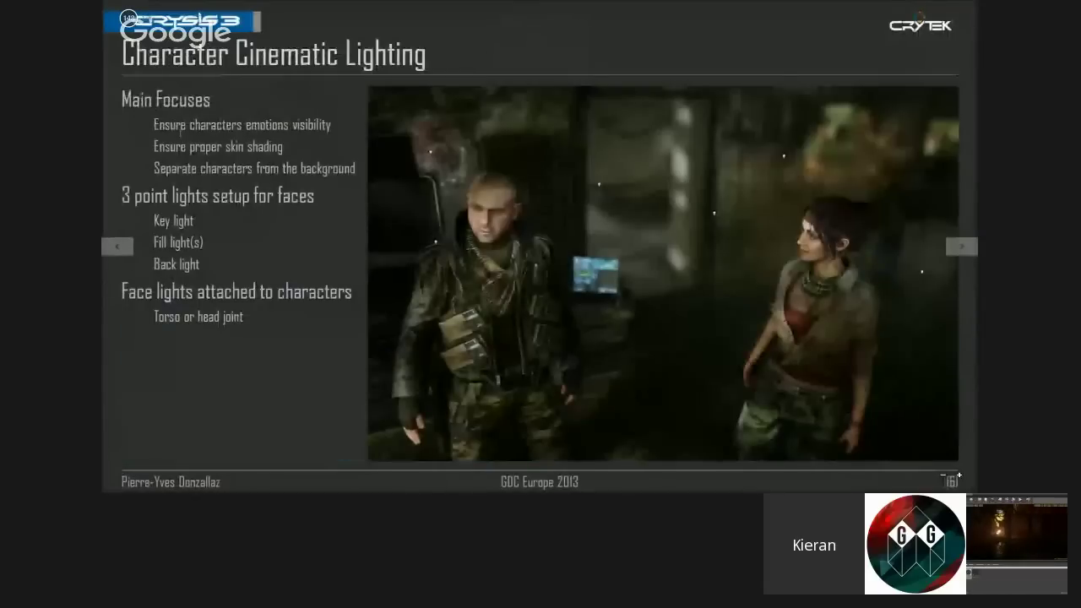
pyautogui.press('Left')
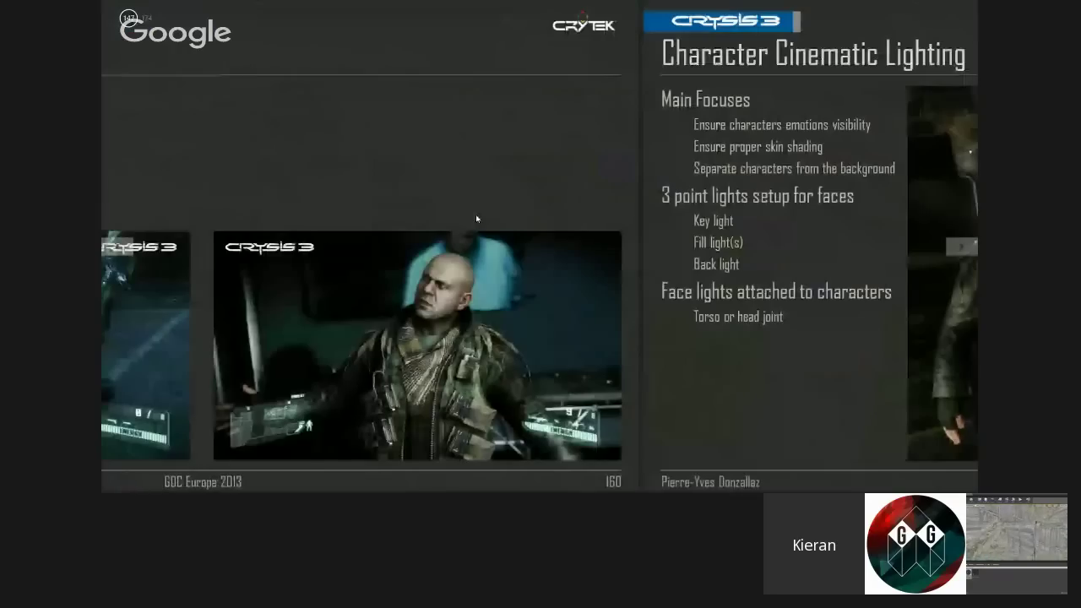
pyautogui.click(116, 247)
pyautogui.click(115, 247)
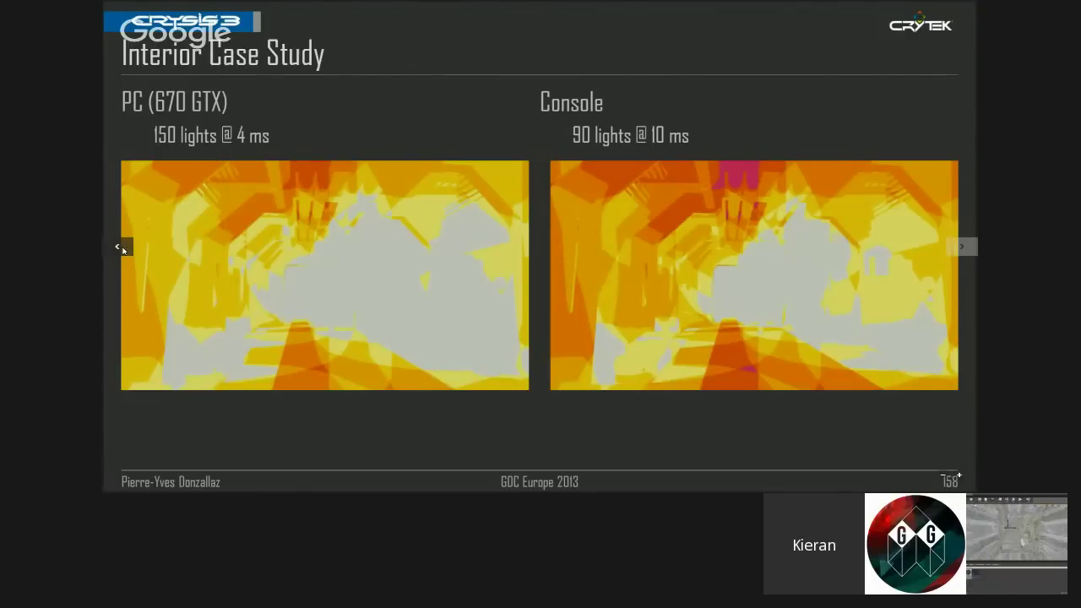
# - Go back through the corridor case study slides, reviewing the final console version, prefab editing and local light setup
pyautogui.click(120, 248)
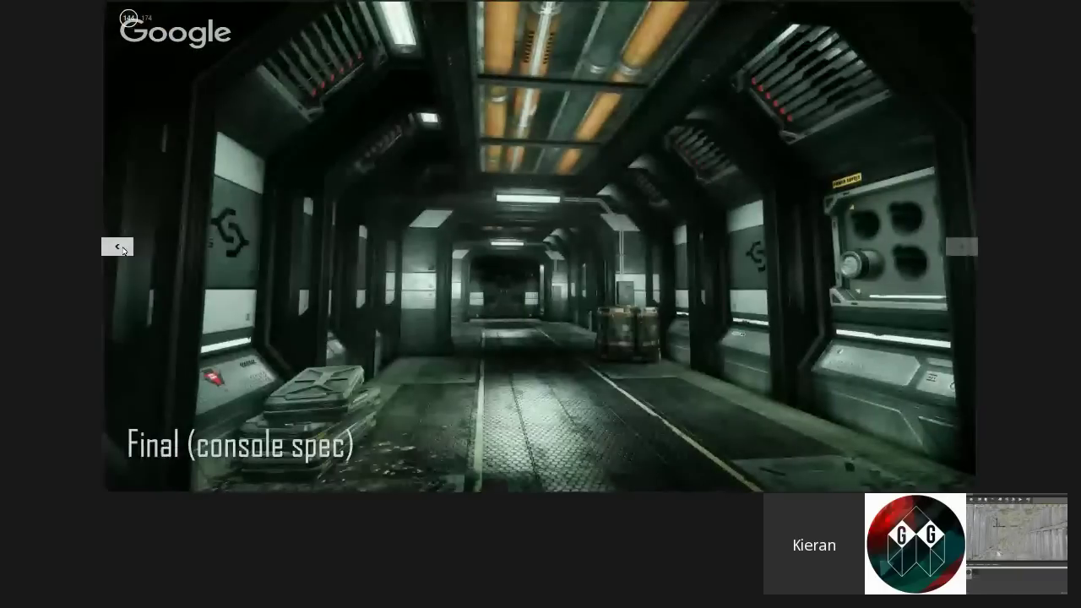
pyautogui.click(120, 248)
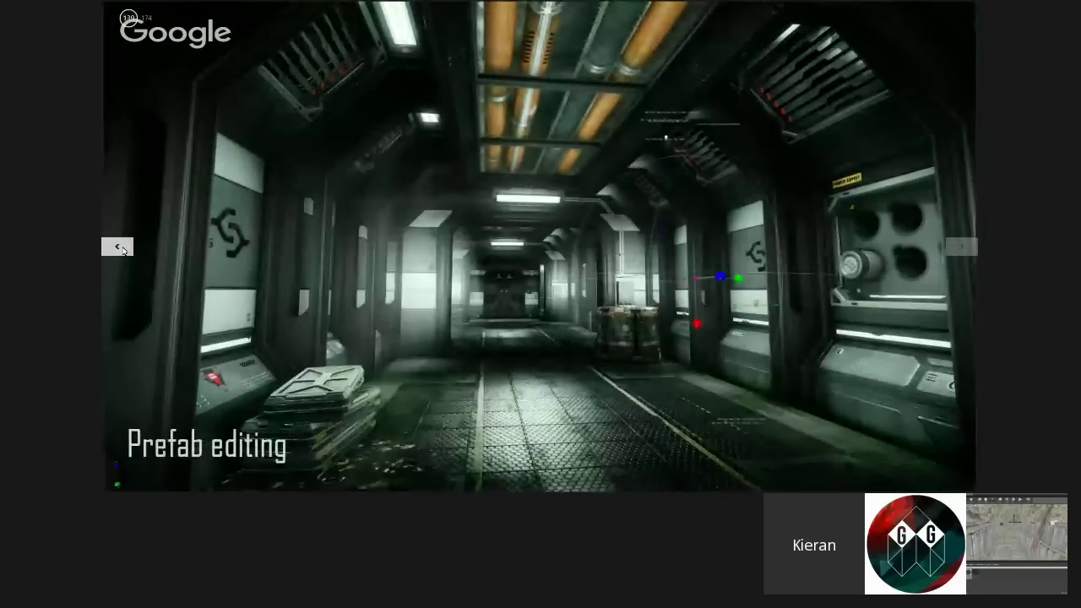
pyautogui.click(120, 248)
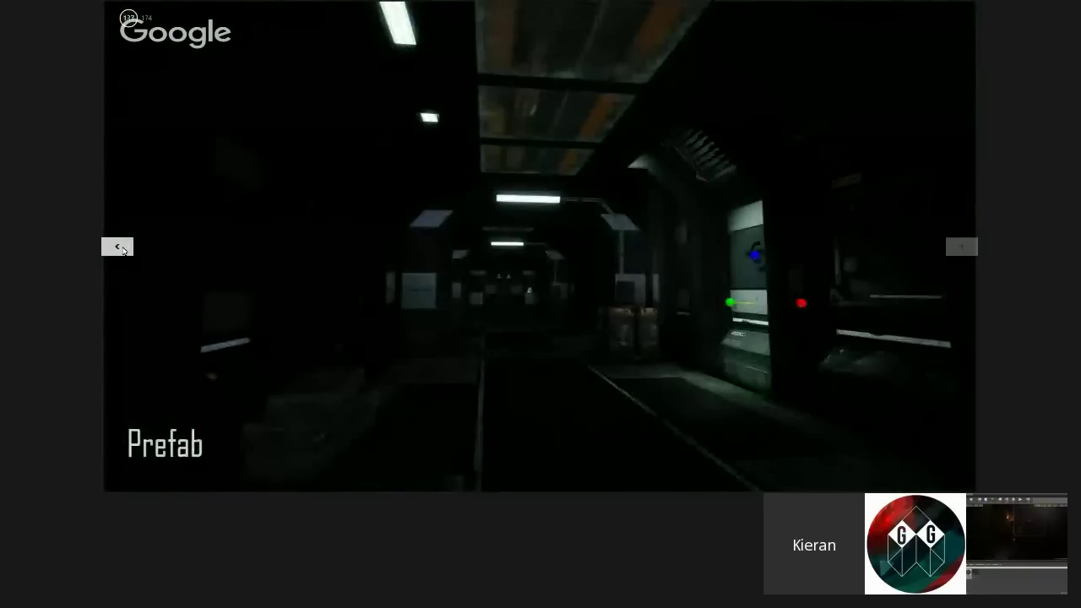
pyautogui.click(122, 249)
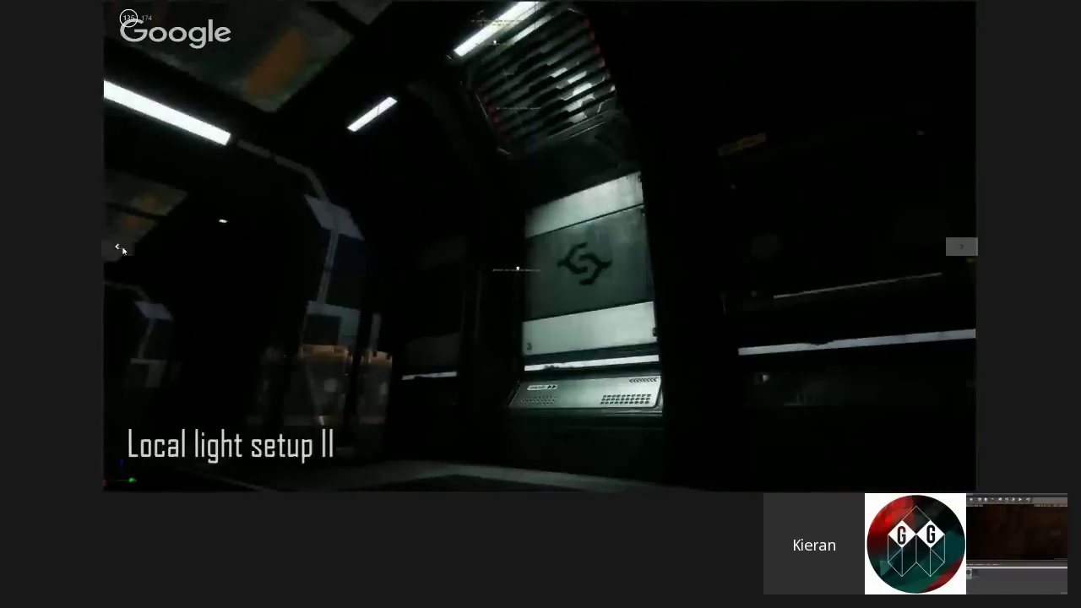
pyautogui.click(118, 248)
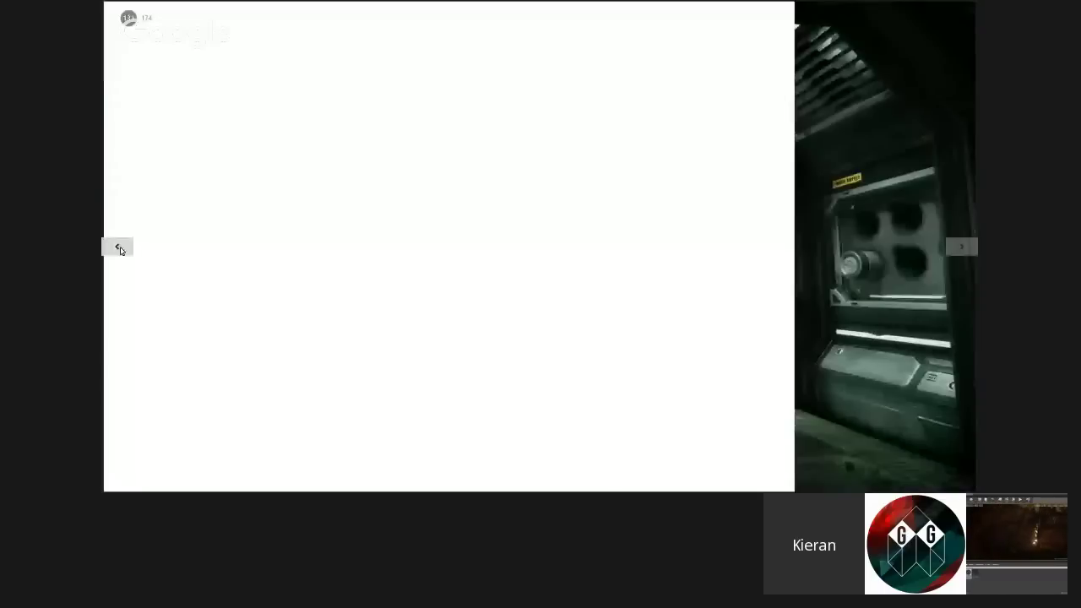
# - Go back past the "Indoor Lighting" title to the forest slides on the global environment probe, light bounces and wet lights
pyautogui.click(118, 247)
pyautogui.click(118, 247)
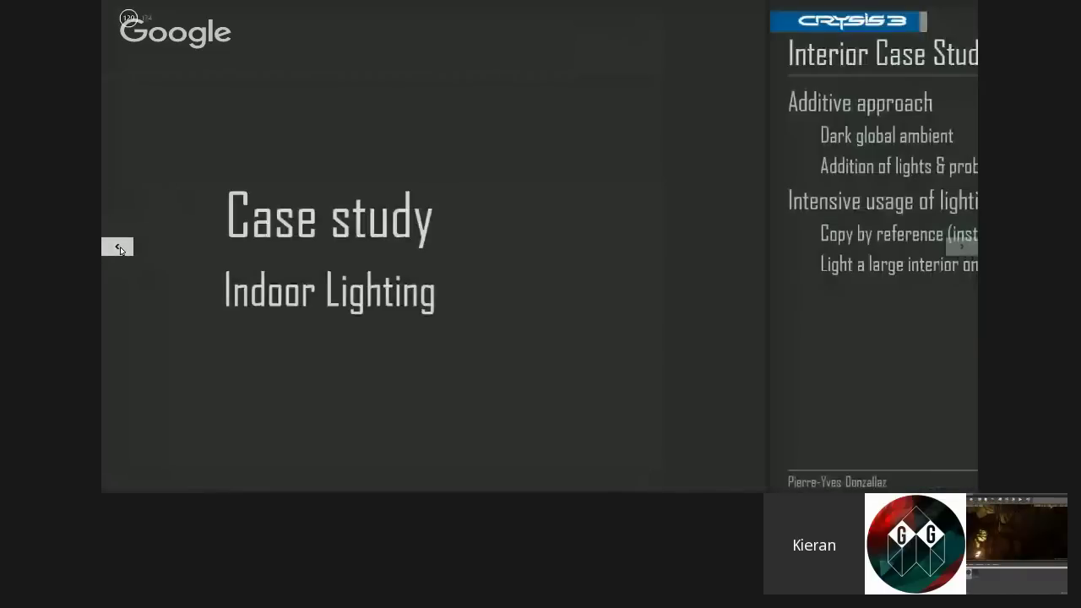
pyautogui.click(118, 248)
pyautogui.click(119, 248)
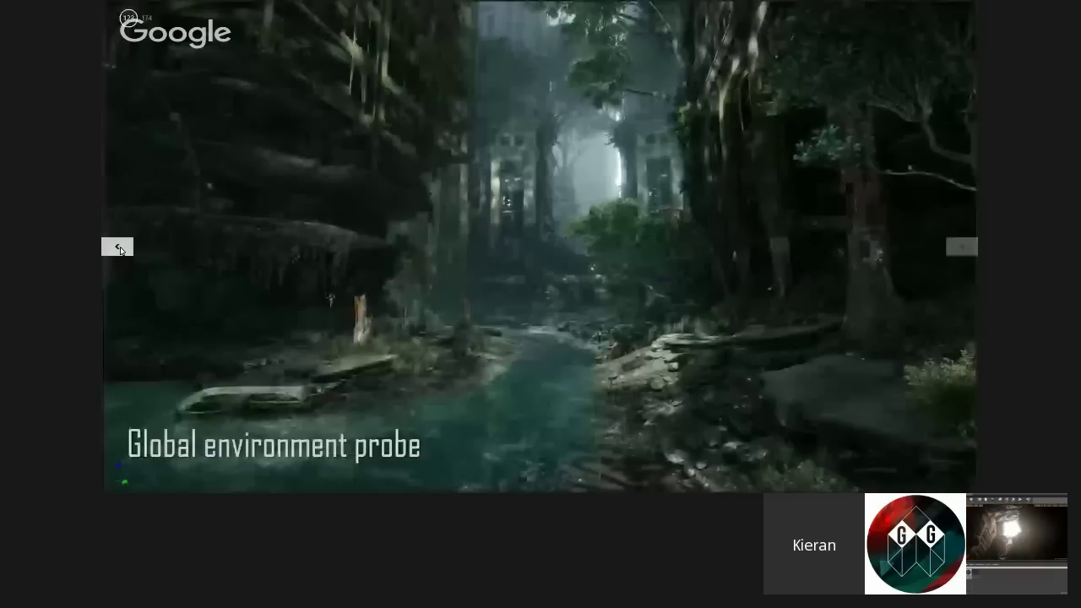
pyautogui.click(118, 247)
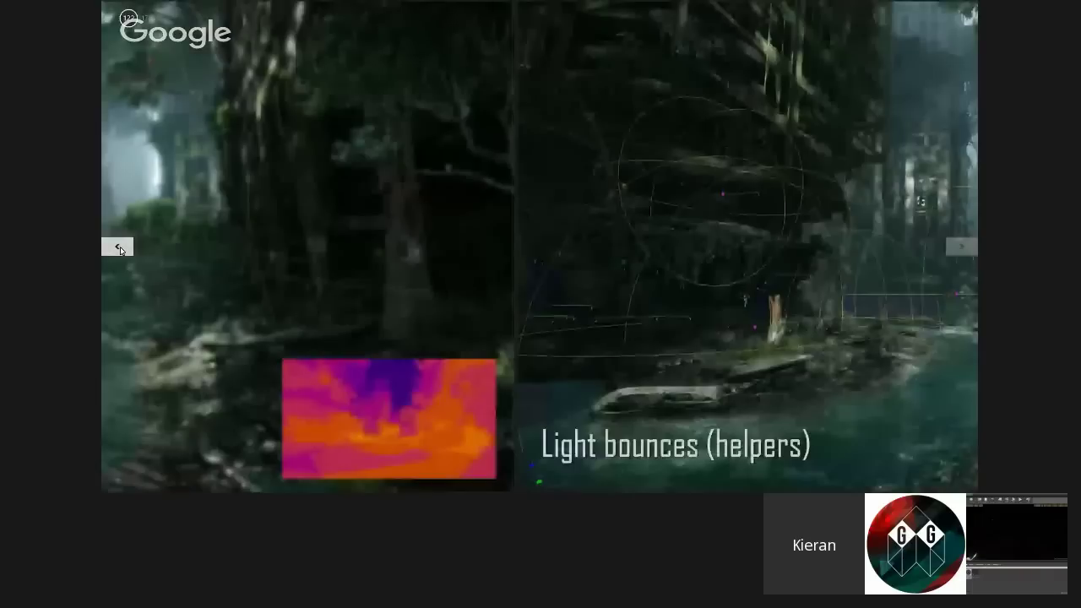
pyautogui.click(119, 248)
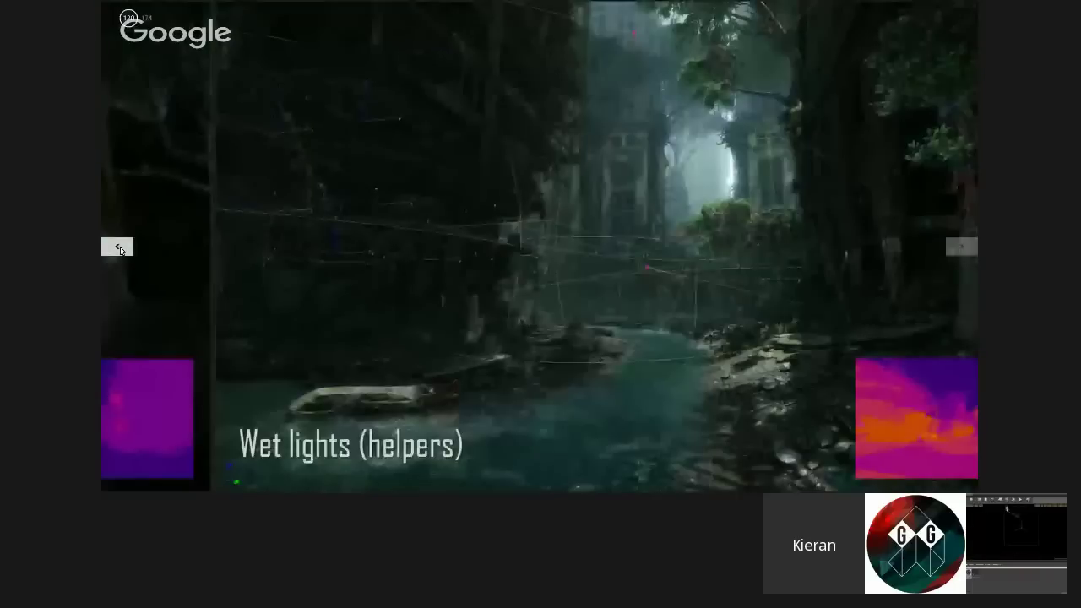
pyautogui.click(119, 248)
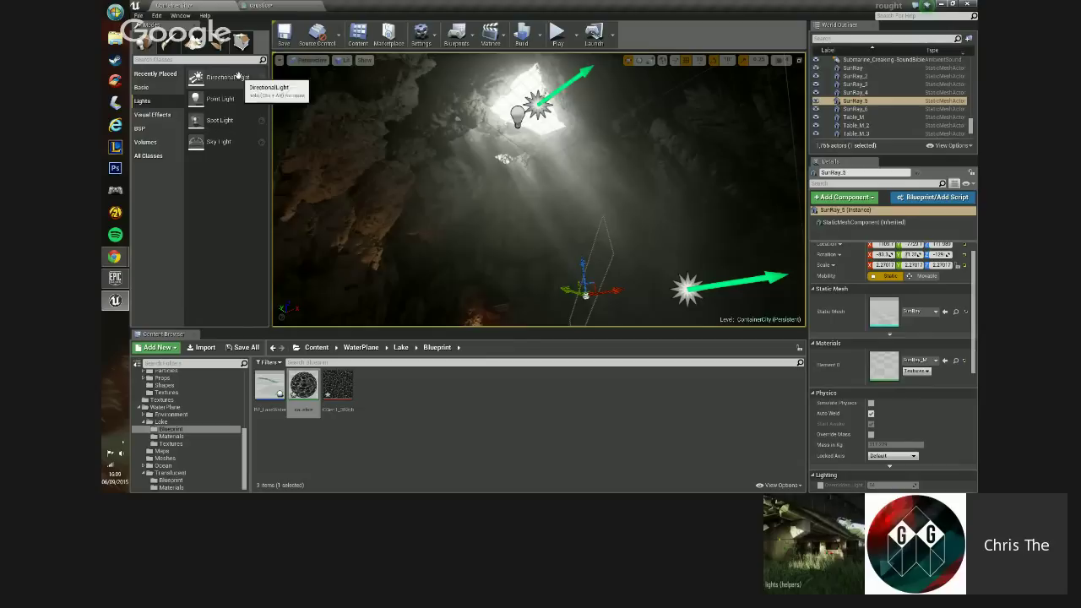
# - Try a directional light with Light Shaft Occlusion enabled beside the cave's sun rays in Unreal Engine, and delete it
pyautogui.moveTo(231, 78); pyautogui.dragTo(470, 201)
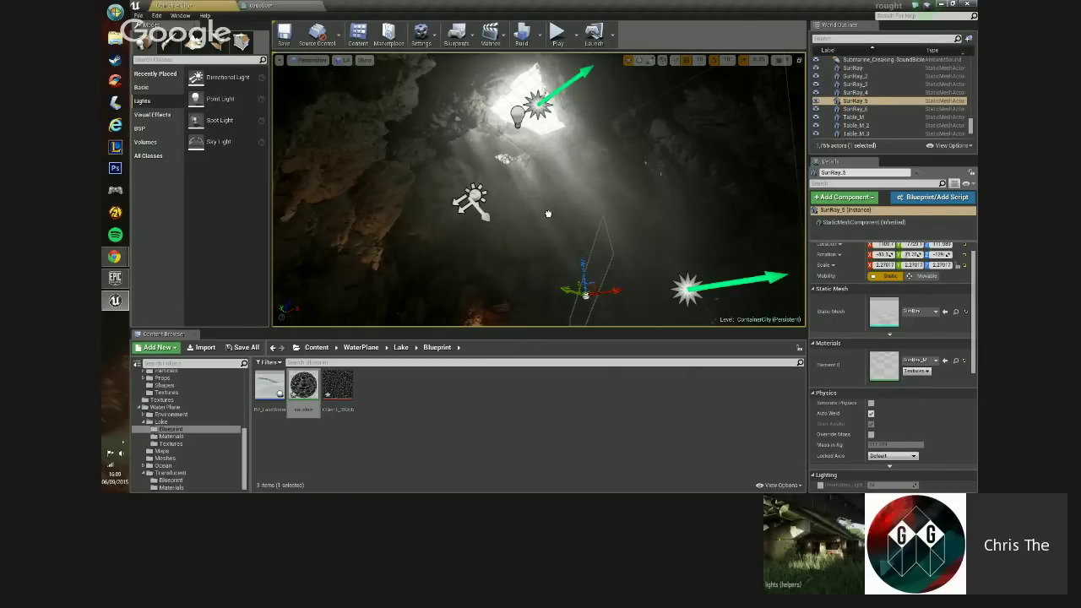
pyautogui.scroll(-3, 875, 336)
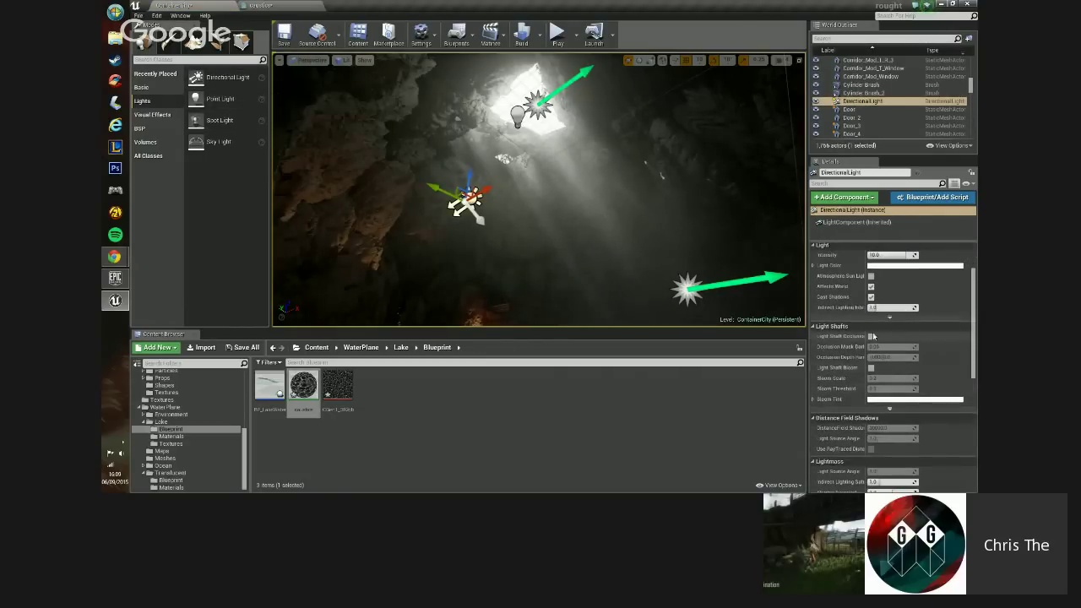
pyautogui.click(872, 336)
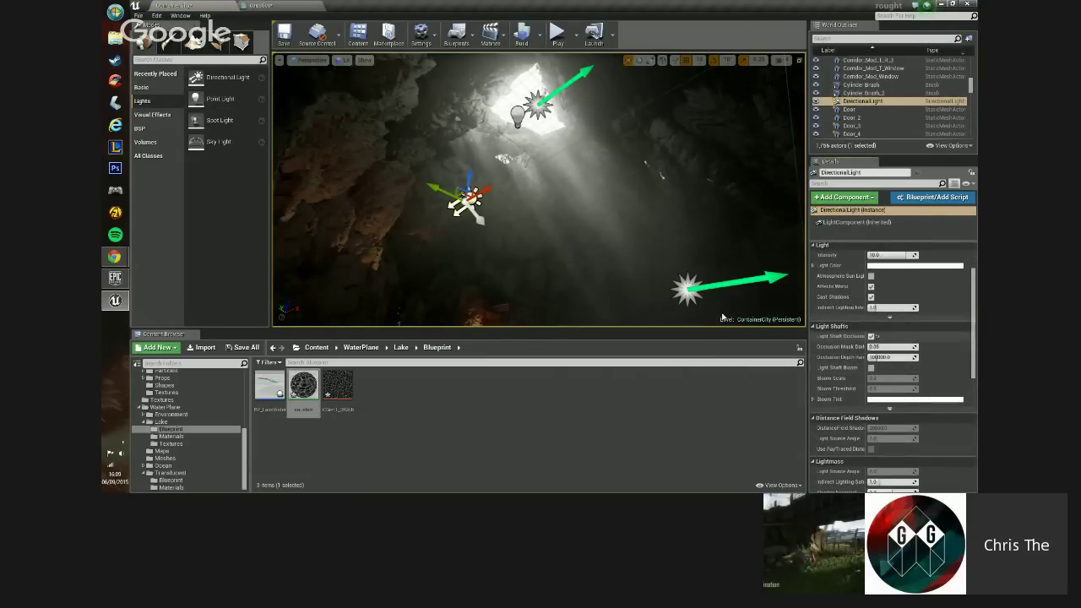
pyautogui.press('Delete')
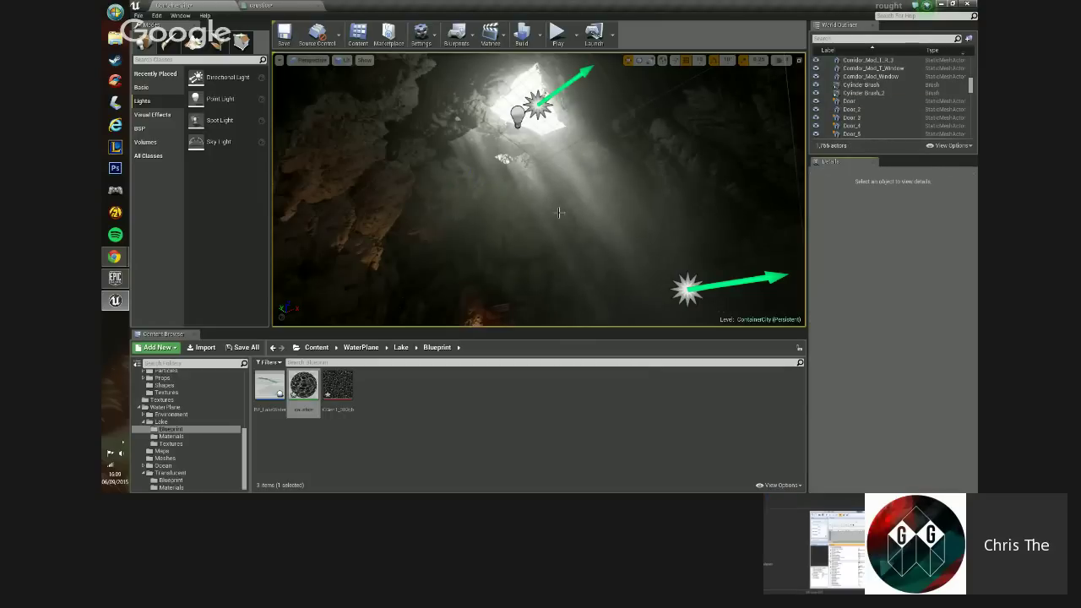
# - Look around the cave's sun rays and compare the presentation's "Manual darkening" slide with the brighter slide before it
pyautogui.moveTo(557, 212); pyautogui.dragTo(384, 206, button='right')
pyautogui.moveTo(535, 196); pyautogui.dragTo(536, 196, button='right')
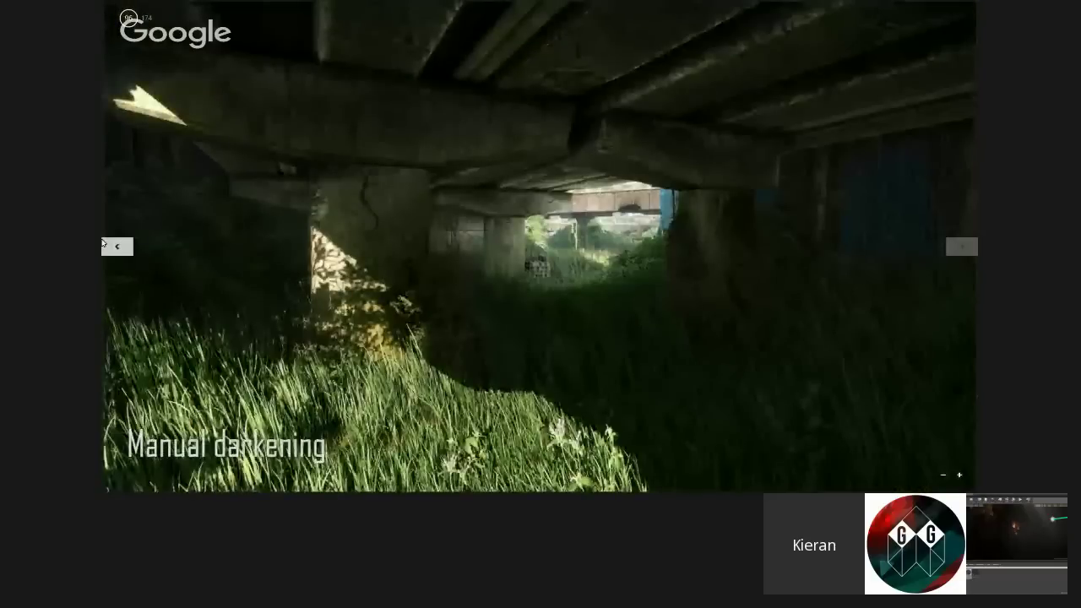
pyautogui.click(105, 245)
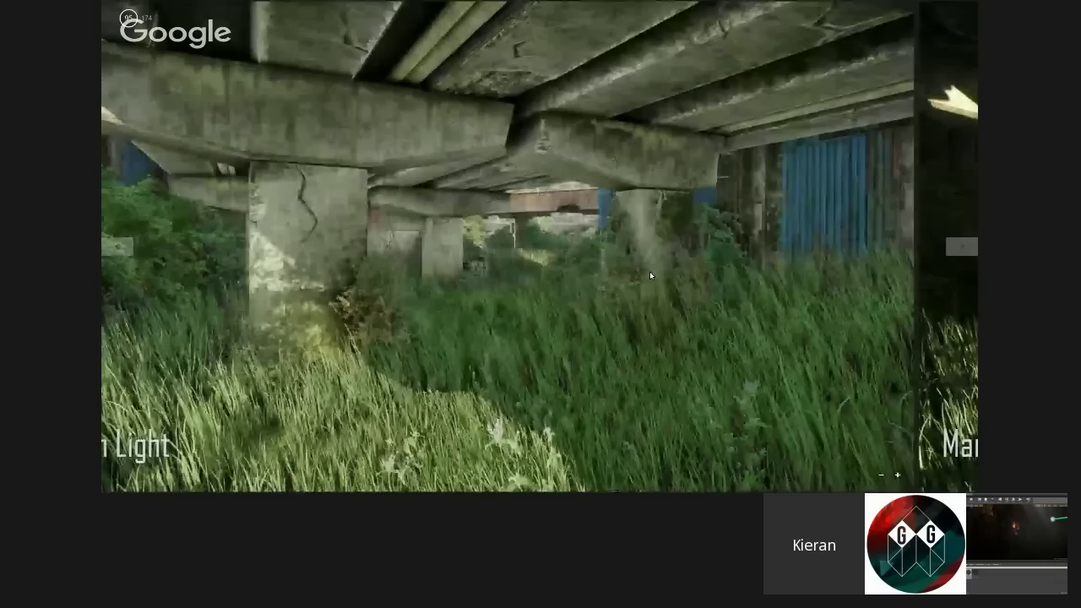
pyautogui.click(952, 247)
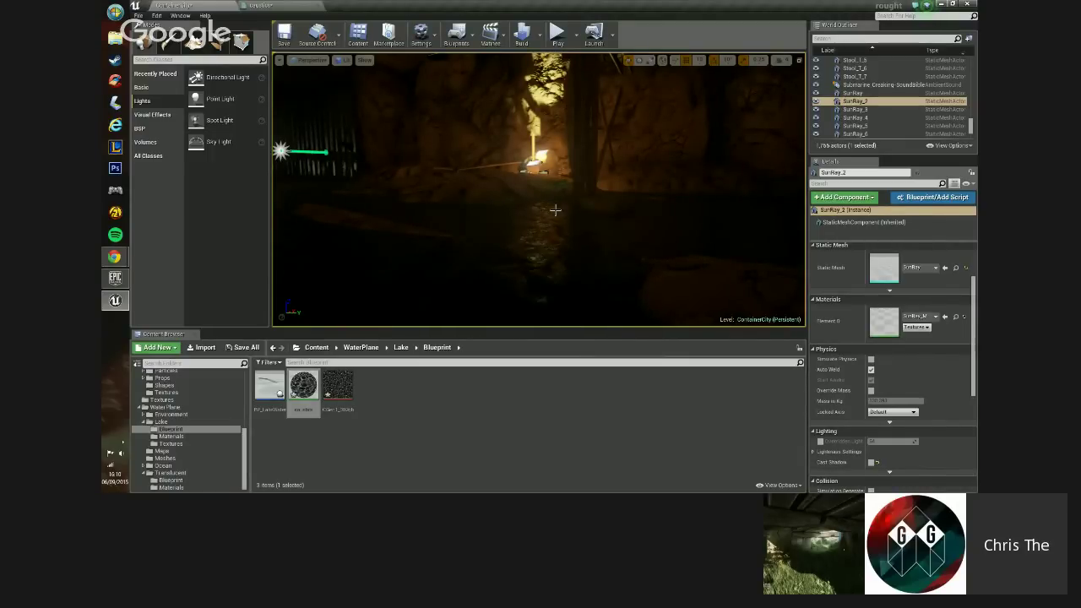
# - Look around the dark lake area of the cave and check the existing caustics material graph
pyautogui.moveTo(594, 240)
pyautogui.mouseDown(button='right')
pyautogui.moveTo(515, 245)
pyautogui.moveTo(626, 241)
pyautogui.moveTo(635, 258)
pyautogui.moveTo(586, 245)
pyautogui.mouseUp(button='right')
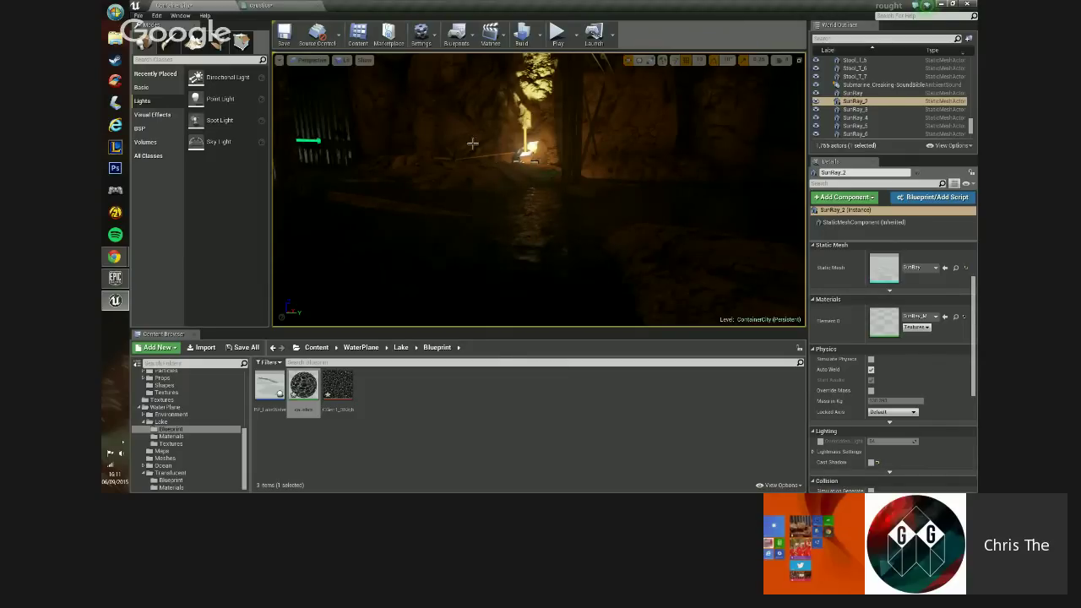
pyautogui.moveTo(582, 199); pyautogui.dragTo(454, 169, button='right')
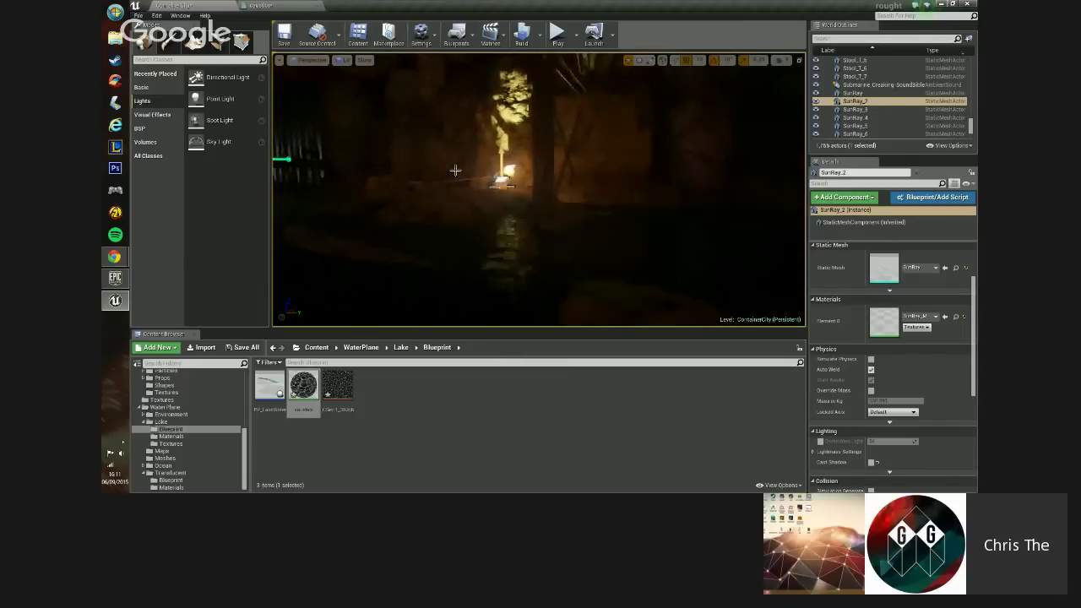
pyautogui.click(253, 5)
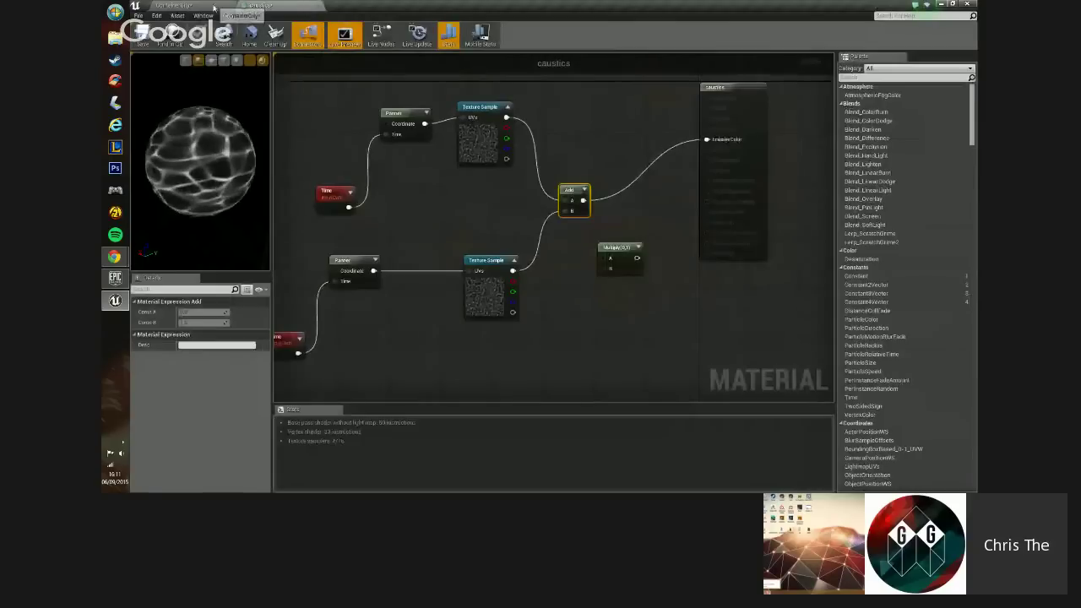
pyautogui.click(175, 5)
pyautogui.moveTo(506, 184); pyautogui.dragTo(442, 192, button='right')
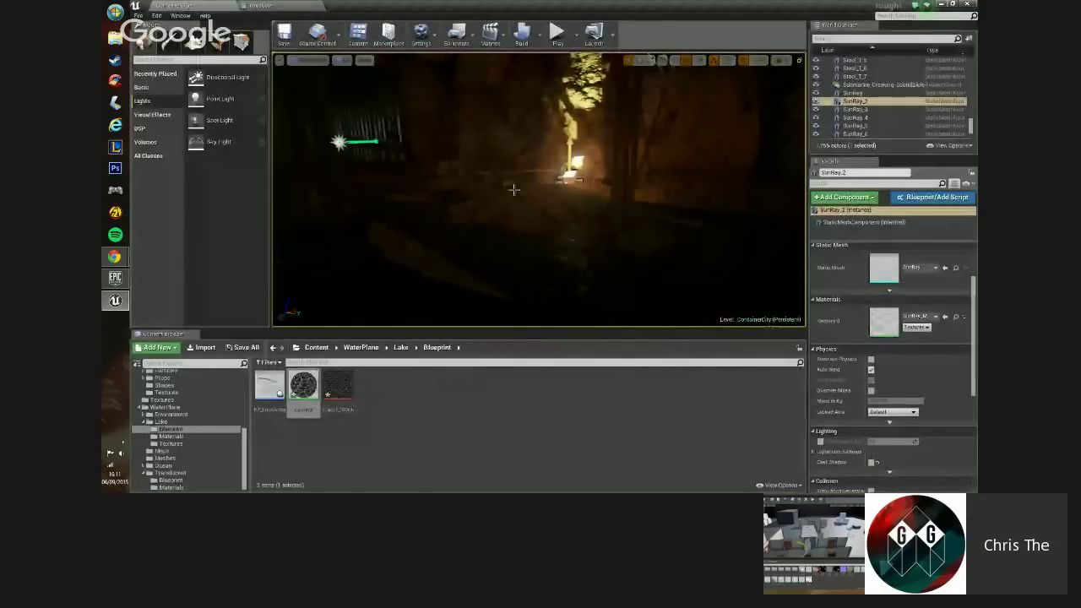
pyautogui.press('s')
pyautogui.moveTo(521, 191); pyautogui.dragTo(555, 220, button='right')
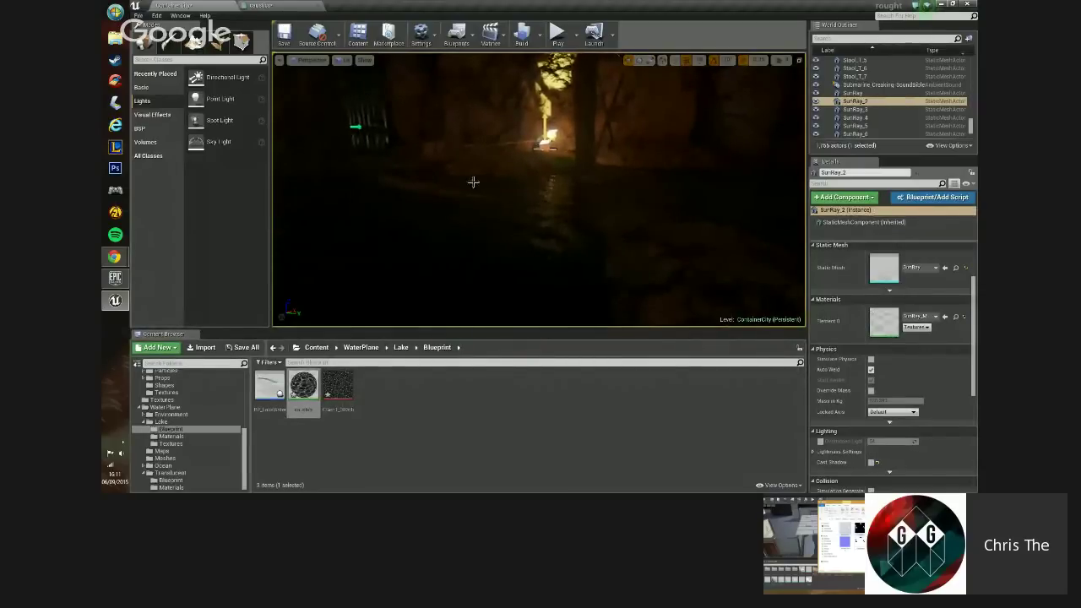
# - Review the node graph of the caustics material, close it and delete the material from the lake's Blueprint folder
pyautogui.click(251, 5)
pyautogui.scroll(-3, 473, 224)
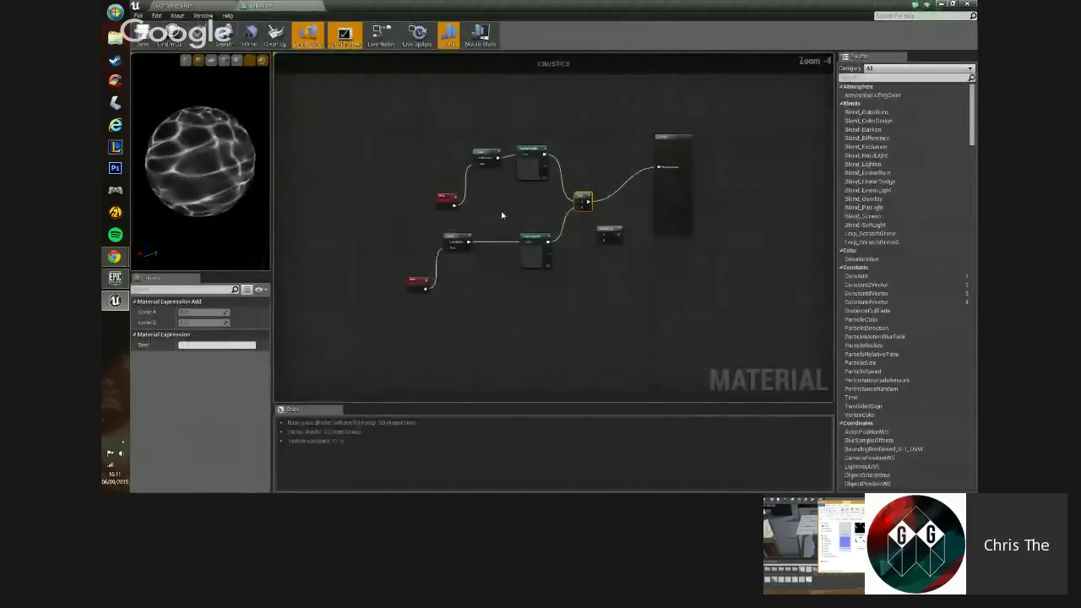
pyautogui.scroll(3, 460, 253)
pyautogui.scroll(-2, 488, 219)
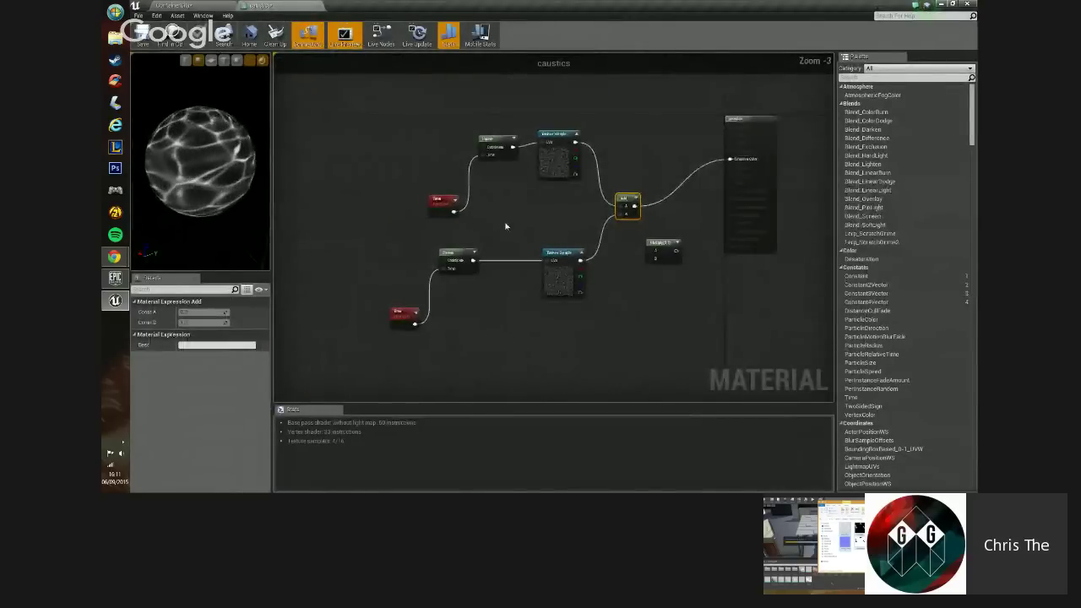
pyautogui.moveTo(333, 362); pyautogui.dragTo(647, 92)
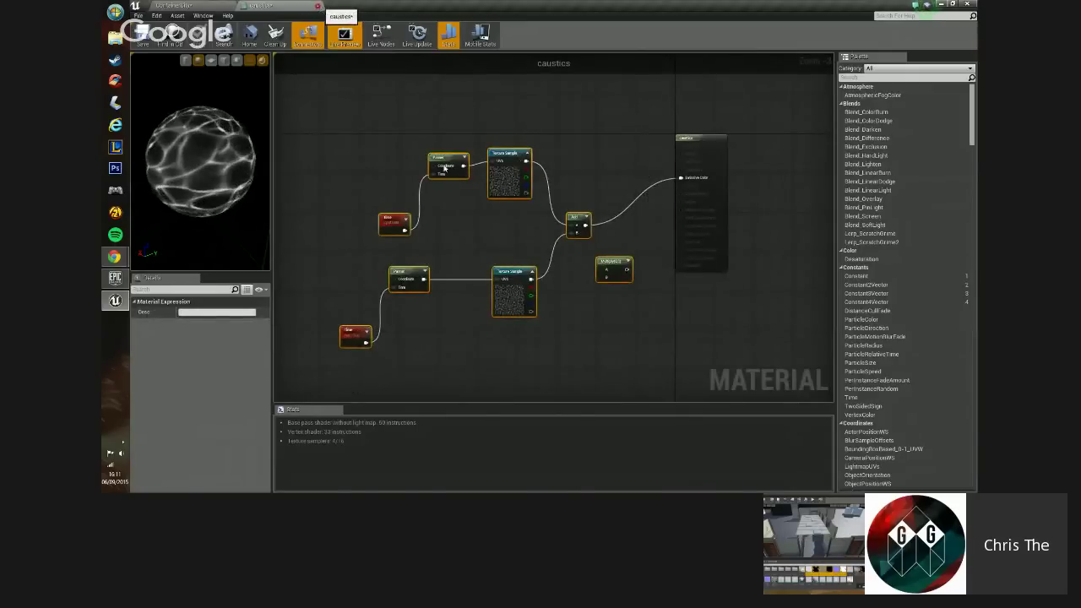
pyautogui.click(318, 7)
pyautogui.click(304, 387)
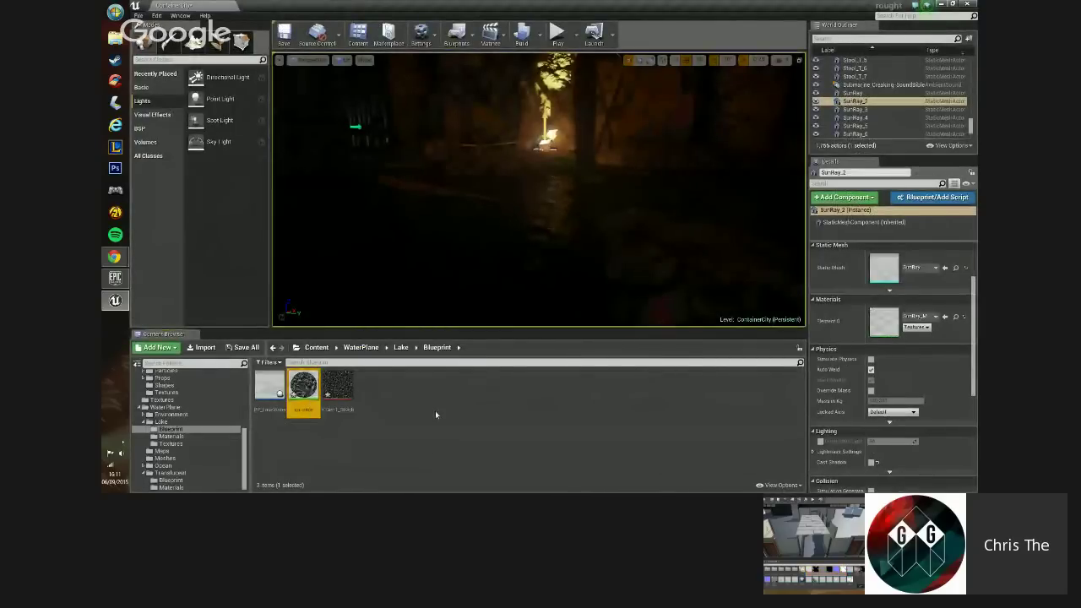
pyautogui.press('Delete')
pyautogui.click(511, 398)
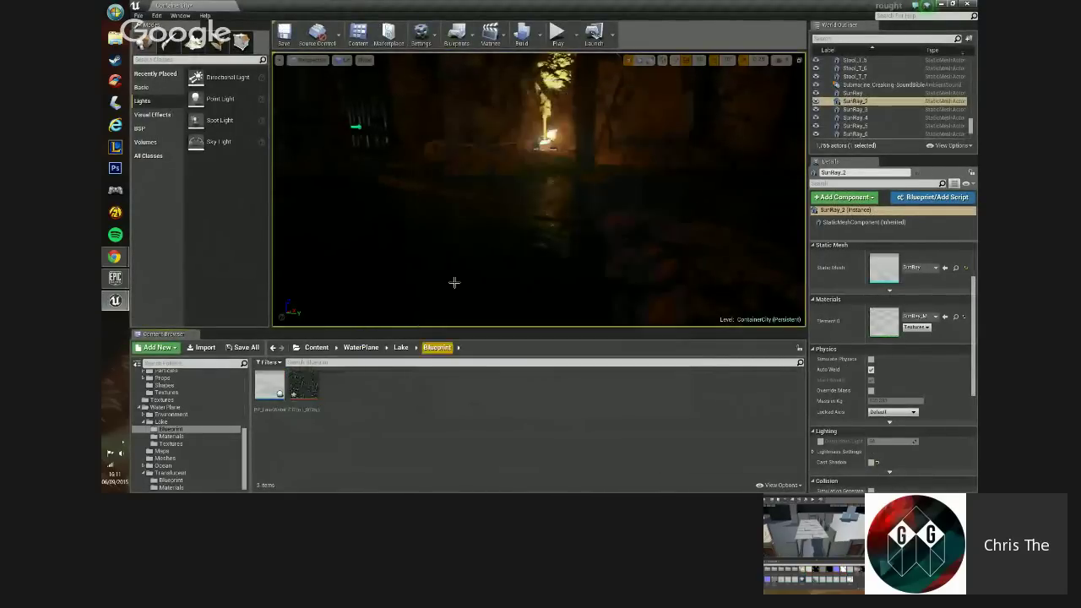
# - Switch to the browser's caustics image results and examine the Wikipedia underwater photo of light on rocks
pyautogui.moveTo(454, 282); pyautogui.dragTo(453, 282, button='right')
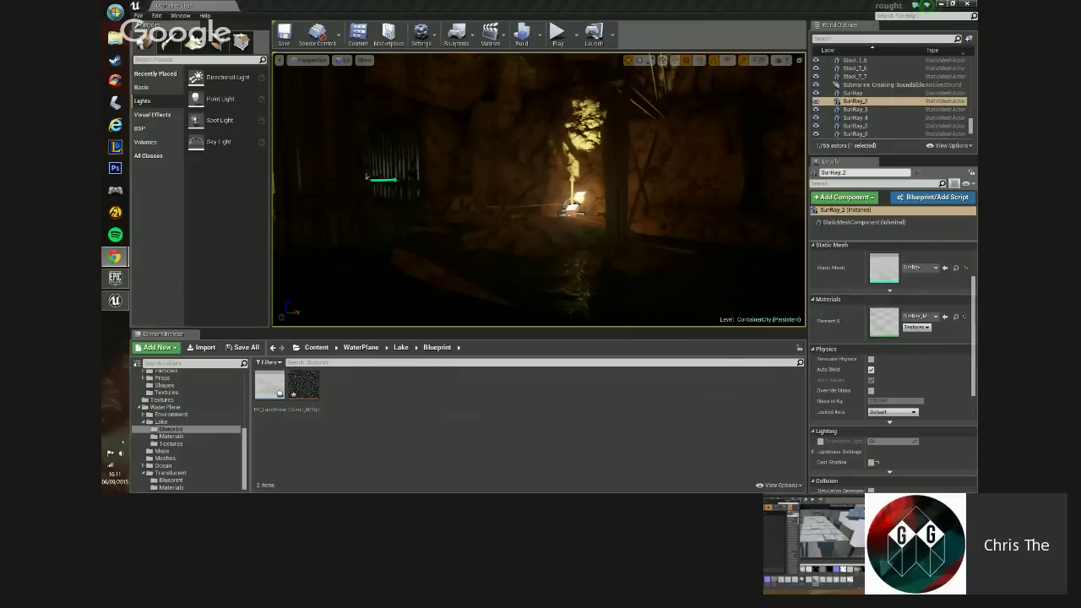
pyautogui.moveTo(823, 99); pyautogui.dragTo(749, 120)
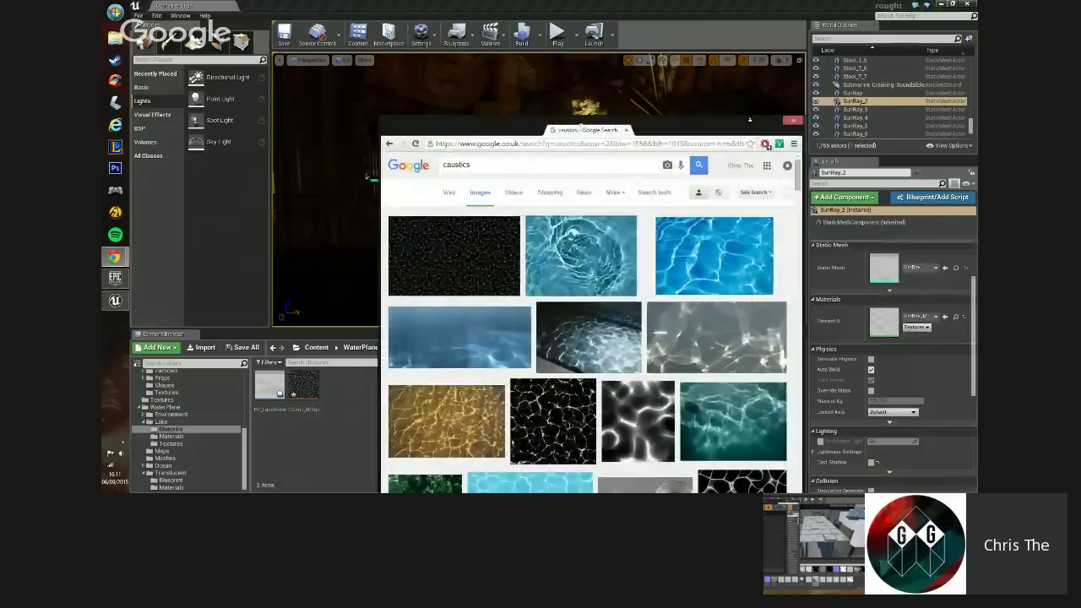
pyautogui.doubleClick(749, 120)
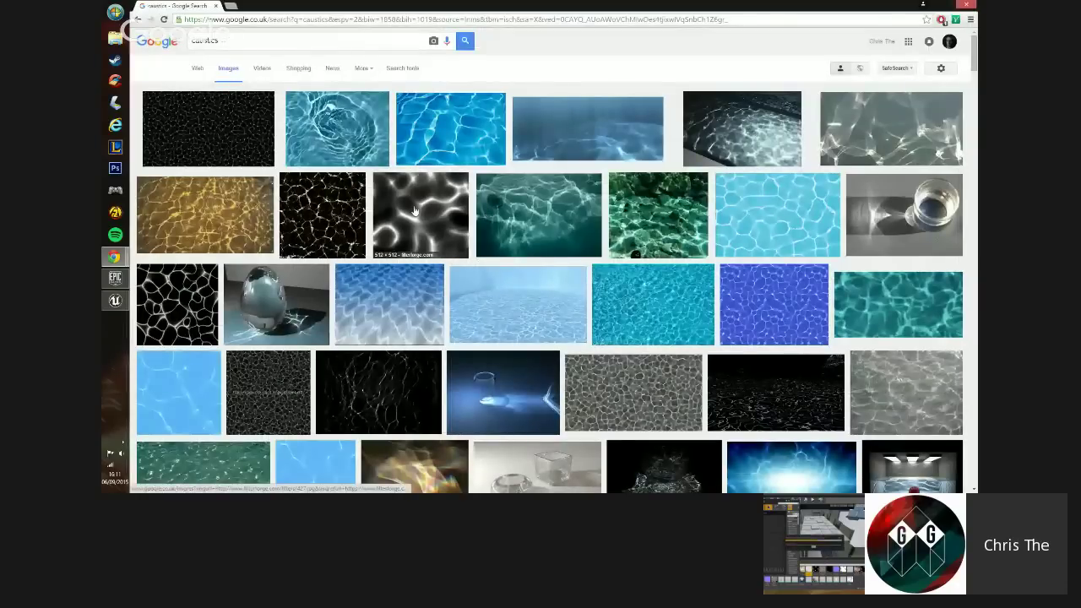
pyautogui.click(742, 128)
pyautogui.scroll(-4, 664, 325)
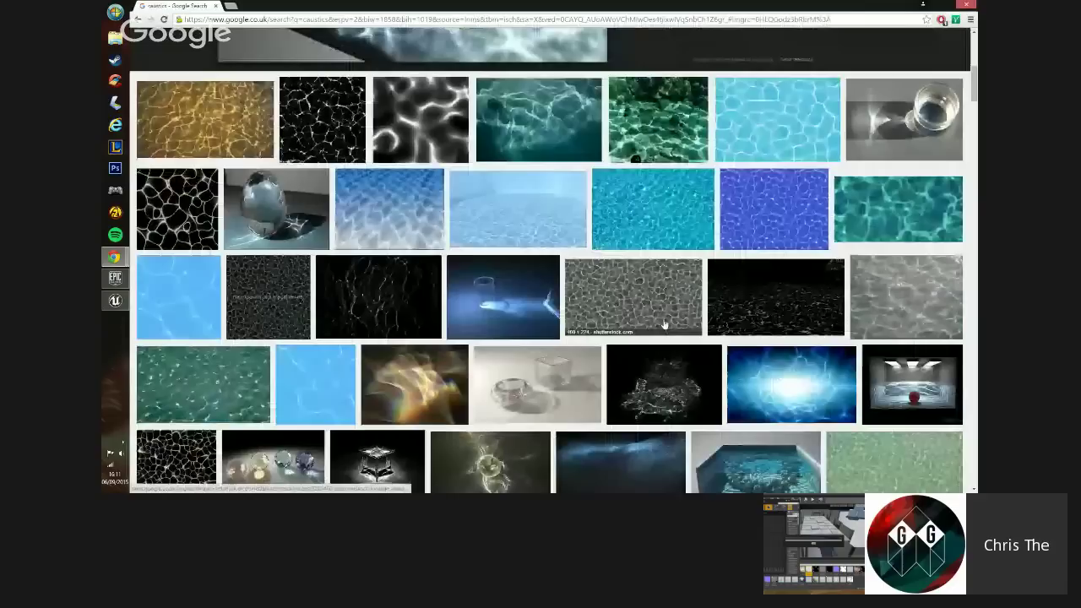
pyautogui.click(658, 152)
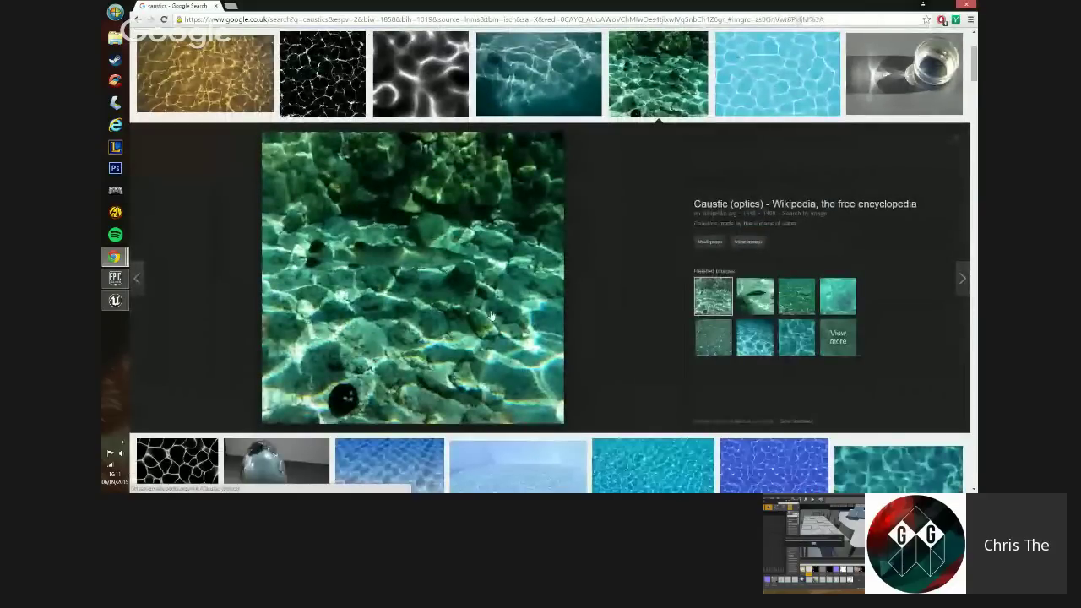
pyautogui.scroll(2, 490, 316)
pyautogui.scroll(-4, 488, 314)
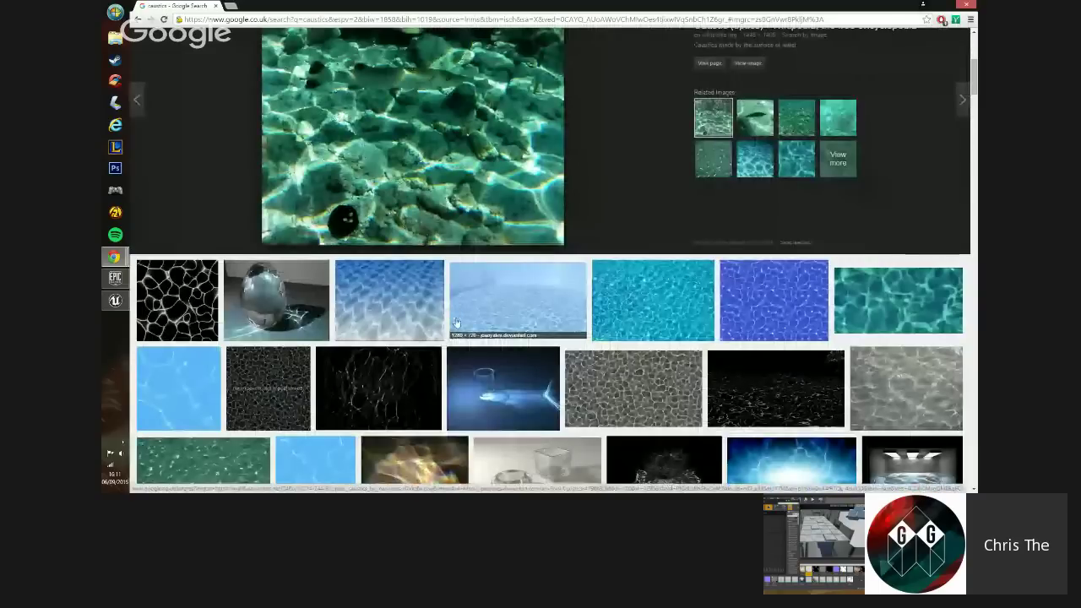
# - View the "Pool Water Caustics test" image among the results and close the image search
pyautogui.scroll(-3, 455, 324)
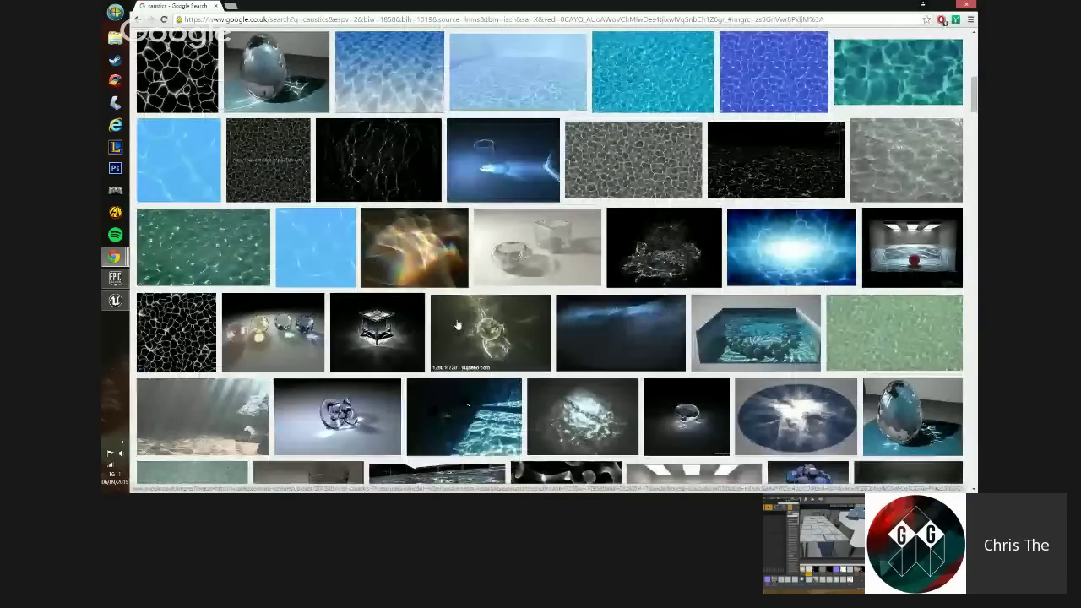
pyautogui.scroll(-4, 457, 325)
pyautogui.click(440, 190)
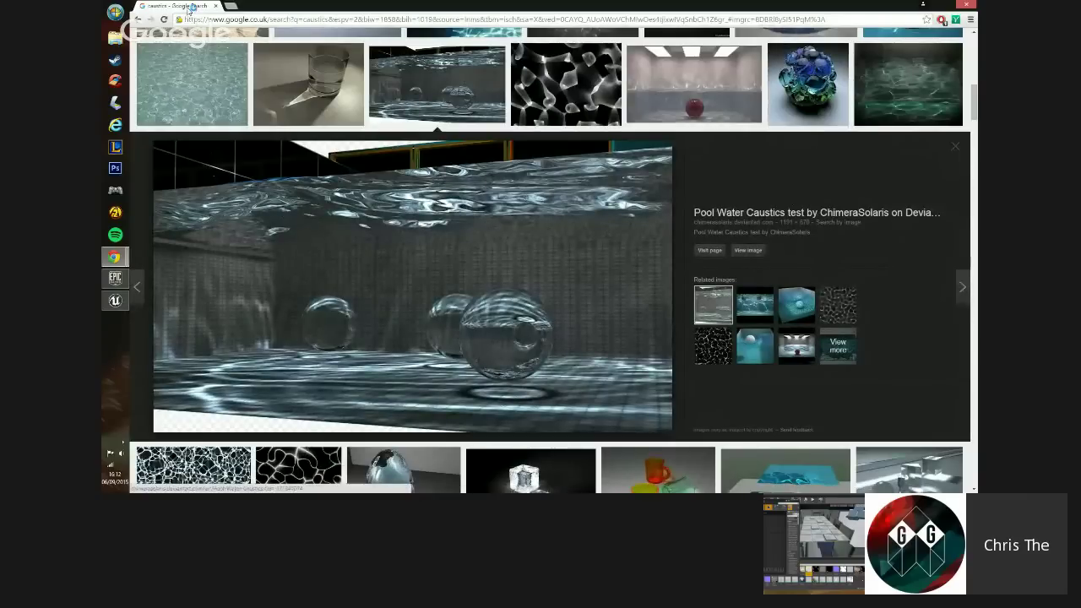
pyautogui.click(215, 6)
# - Inspect the lake water surface in the cave and view the caustics pattern texture at full size
pyautogui.moveTo(539, 190); pyautogui.dragTo(592, 190, button='right')
pyautogui.press('w')
pyautogui.press('s')
pyautogui.press('w')
pyautogui.press('s')
pyautogui.press('s')
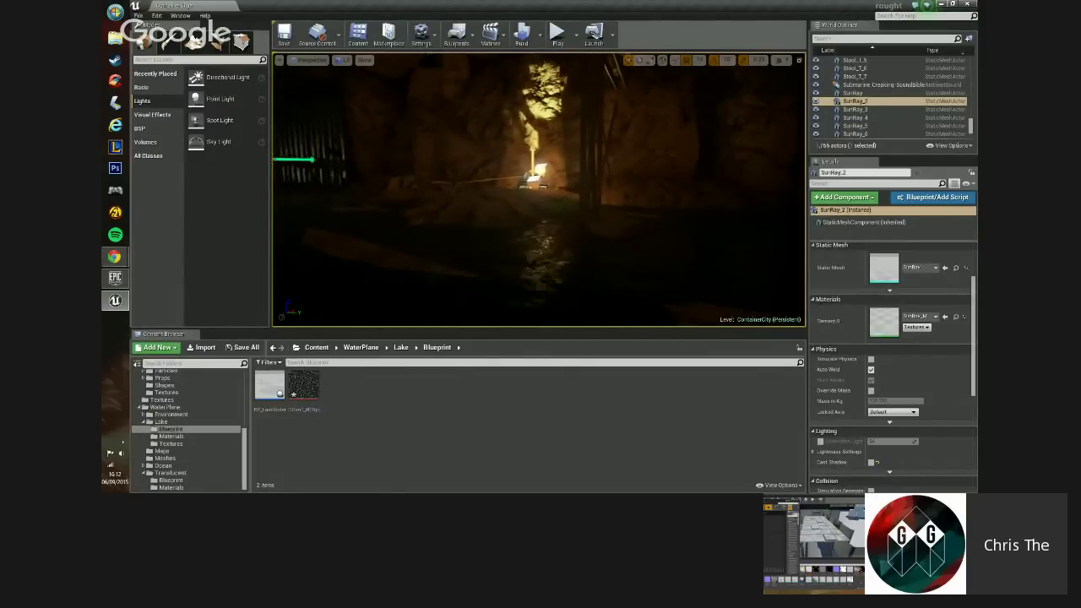
pyautogui.moveTo(592, 190); pyautogui.dragTo(482, 209, button='right')
pyautogui.moveTo(452, 272); pyautogui.dragTo(498, 379, button='right')
pyautogui.click(452, 272)
pyautogui.moveTo(464, 284); pyautogui.dragTo(464, 304, button='right')
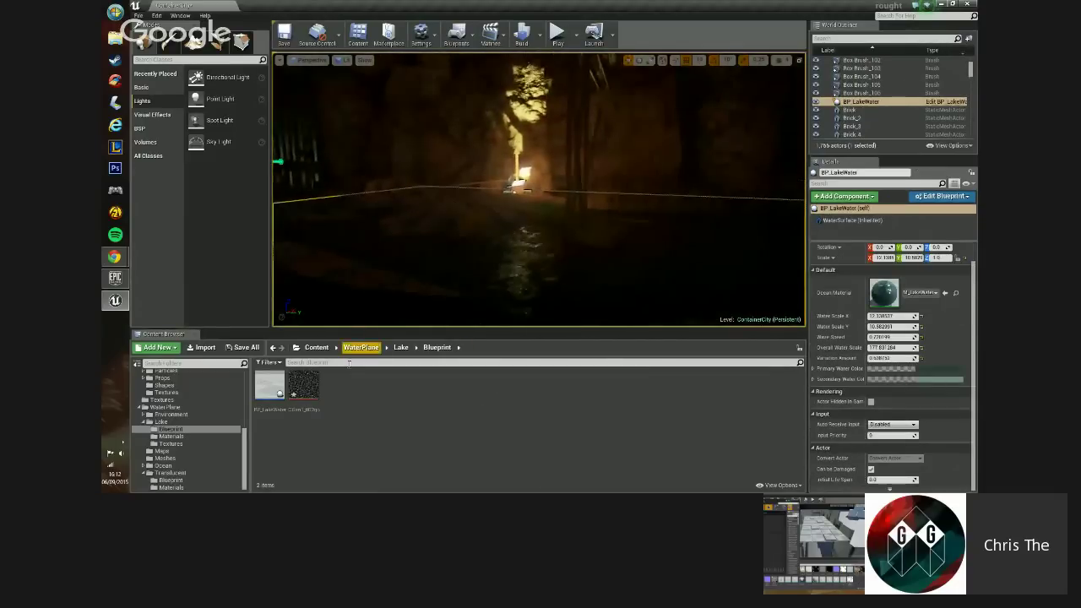
pyautogui.doubleClick(304, 386)
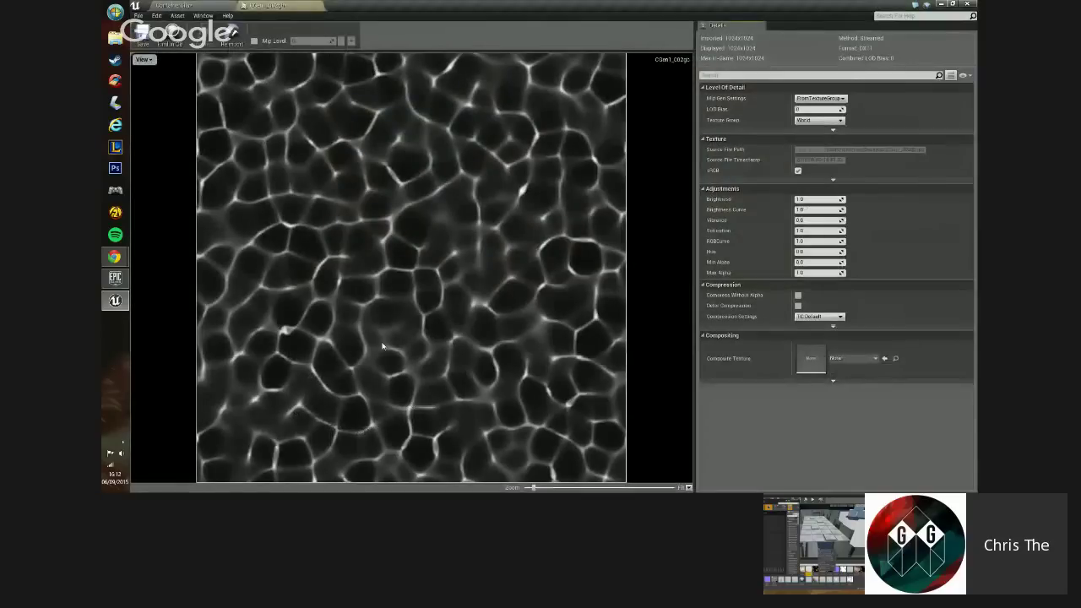
pyautogui.click(318, 6)
# - Create a material named caustics in the lake's Blueprint folder and add the caustics pattern texture to its graph
pyautogui.rightClick(486, 388)
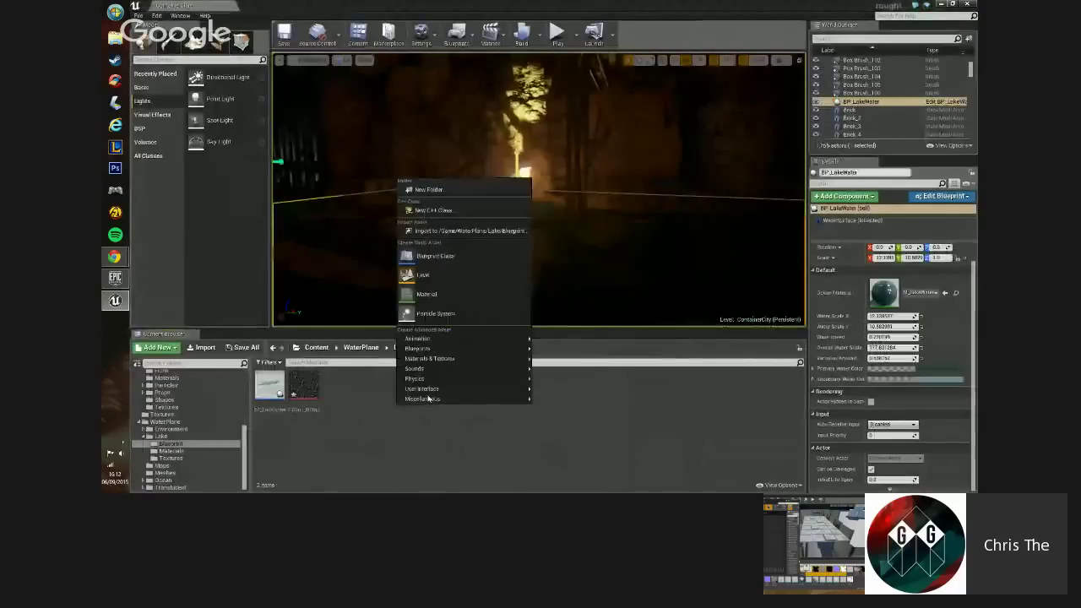
pyautogui.click(434, 295)
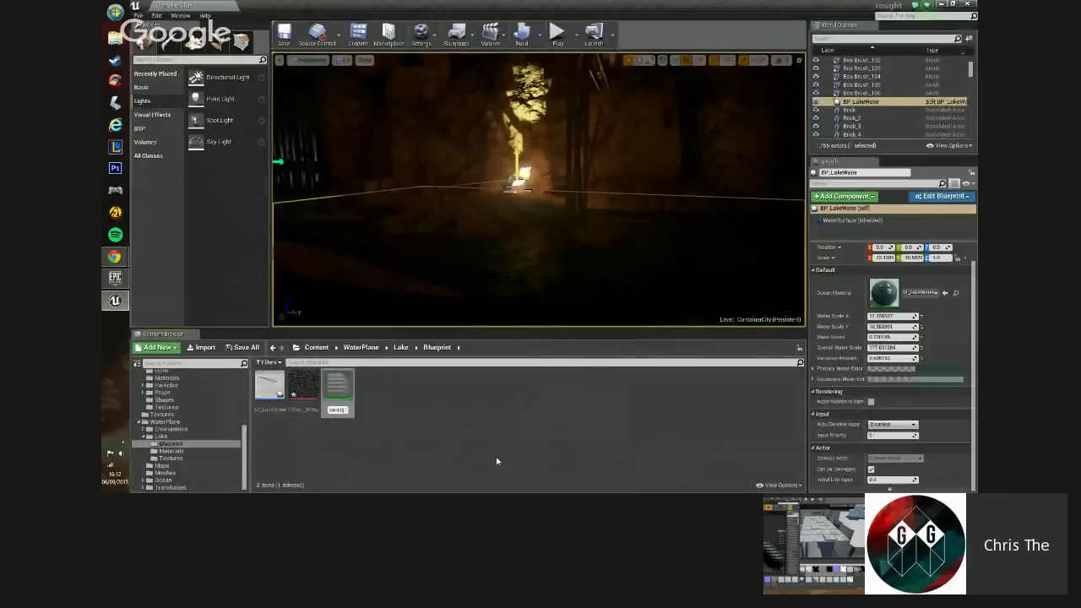
pyautogui.press('Return')
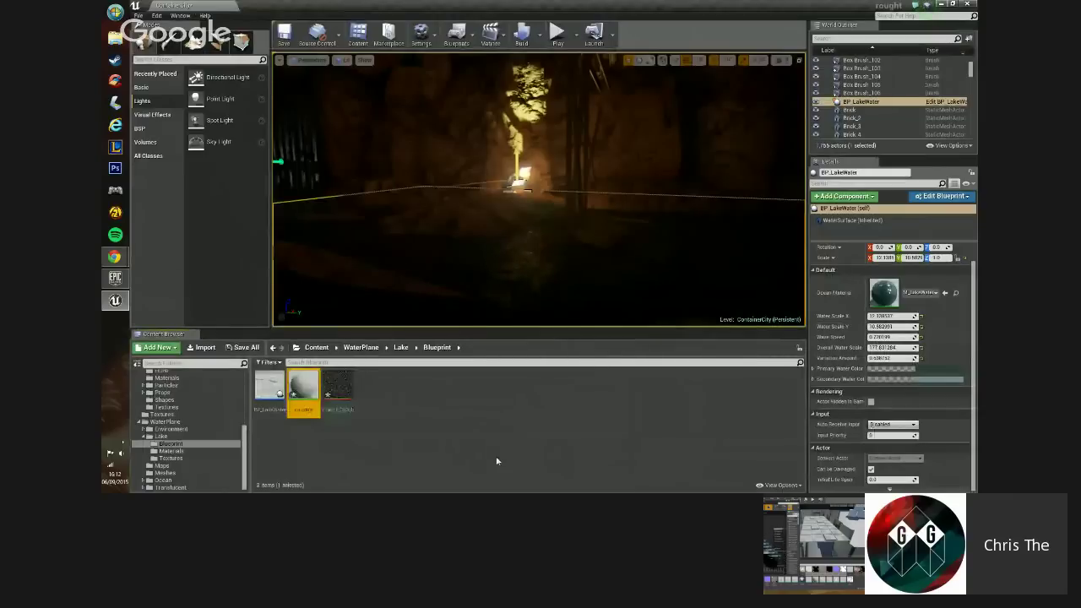
pyautogui.doubleClick(304, 390)
pyautogui.click(193, 6)
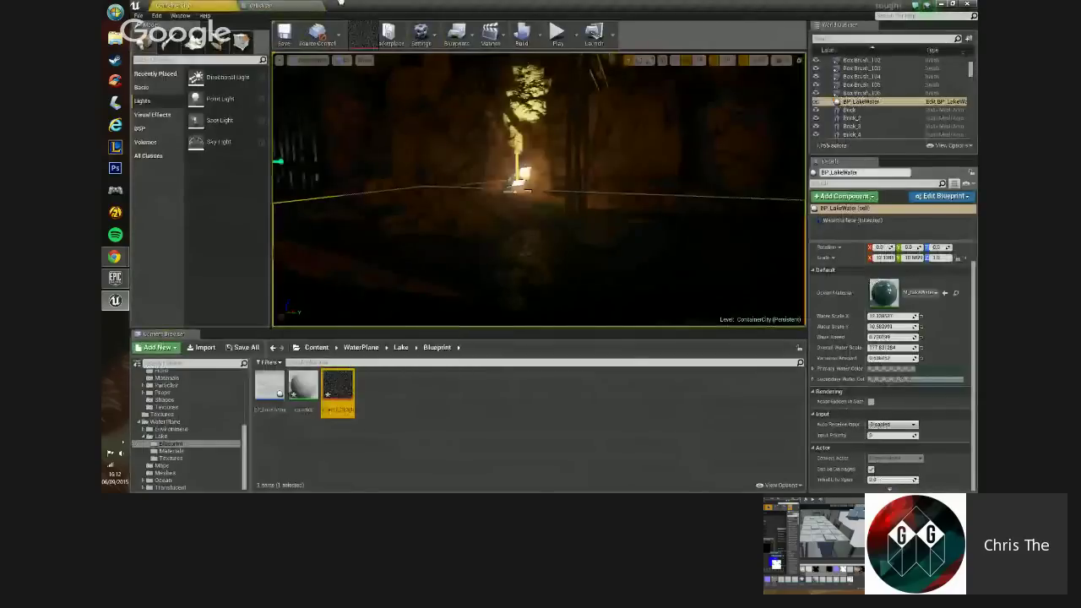
pyautogui.moveTo(280, 5); pyautogui.dragTo(401, 225)
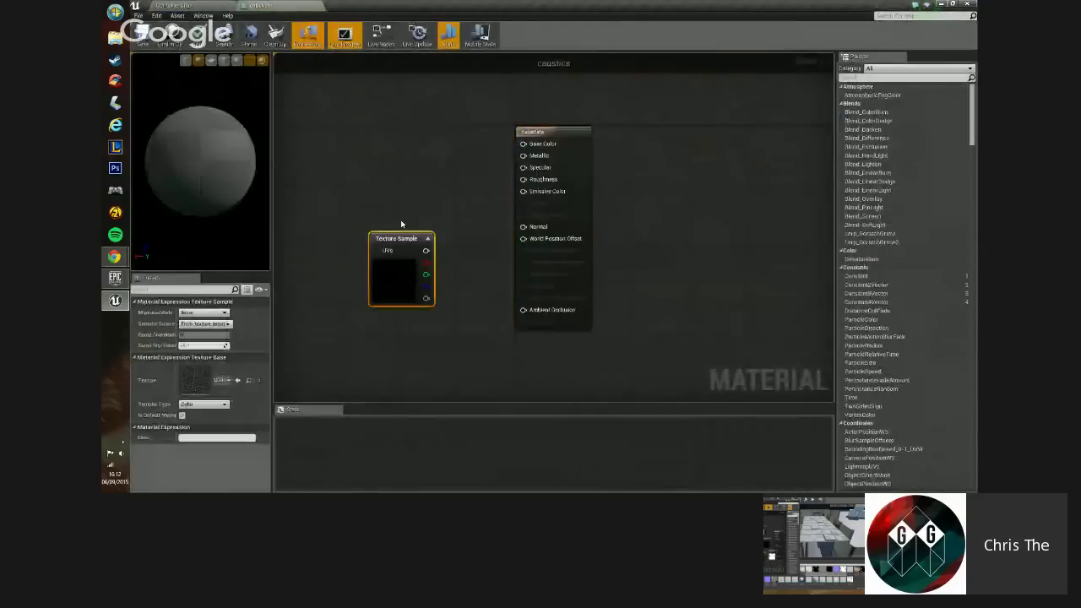
pyautogui.moveTo(400, 225); pyautogui.dragTo(432, 174, button='right')
# - Set the material's domain to Light Function, connect the Texture Sample to Emissive Color and apply the changes
pyautogui.click(591, 108)
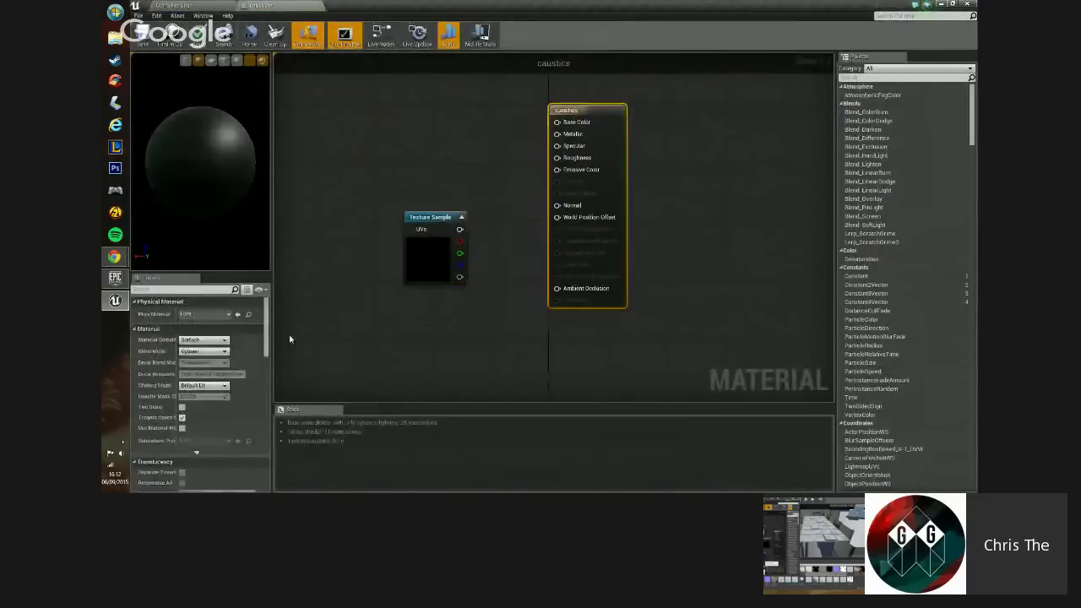
pyautogui.click(223, 340)
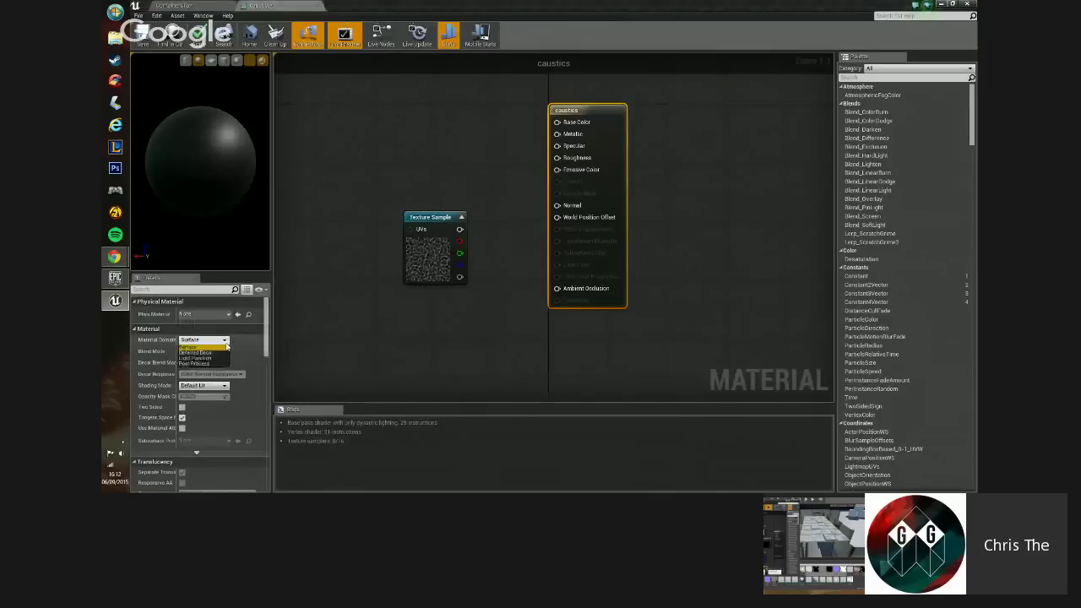
pyautogui.click(207, 358)
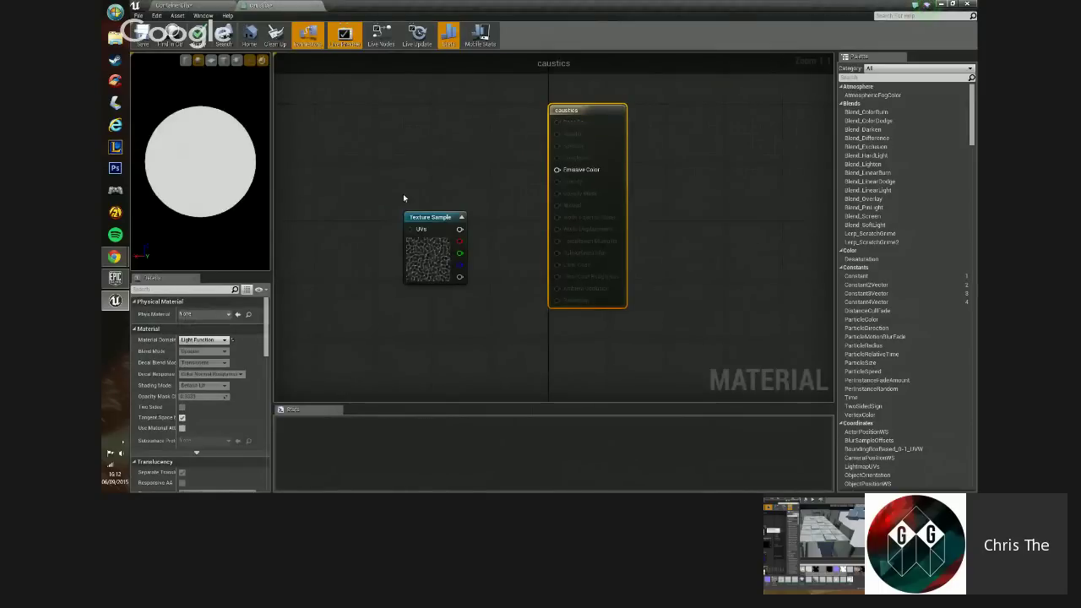
pyautogui.moveTo(455, 232); pyautogui.dragTo(423, 219)
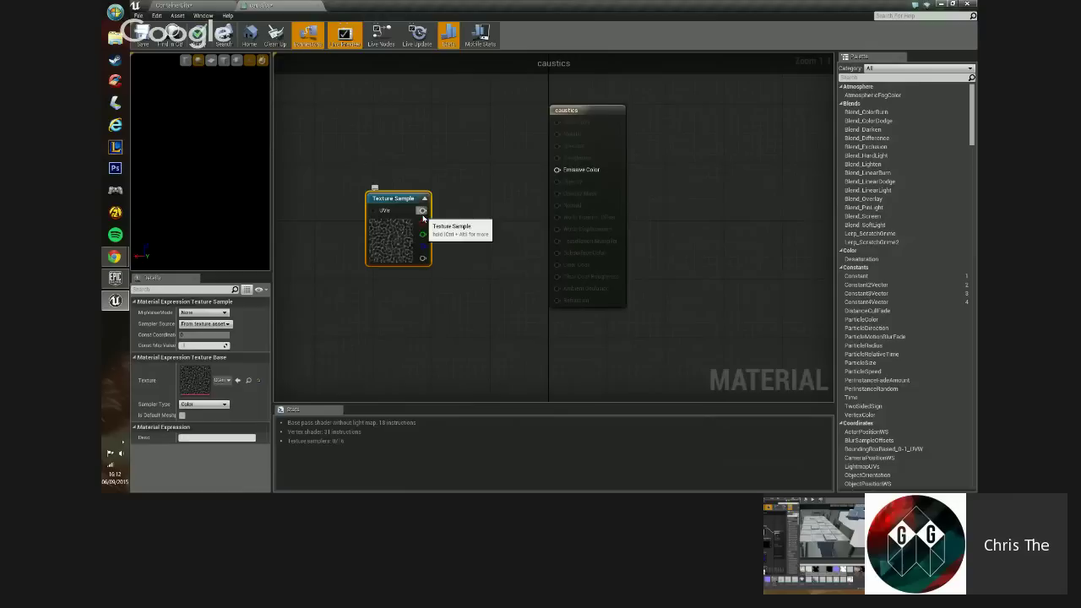
pyautogui.moveTo(547, 172); pyautogui.dragTo(557, 170)
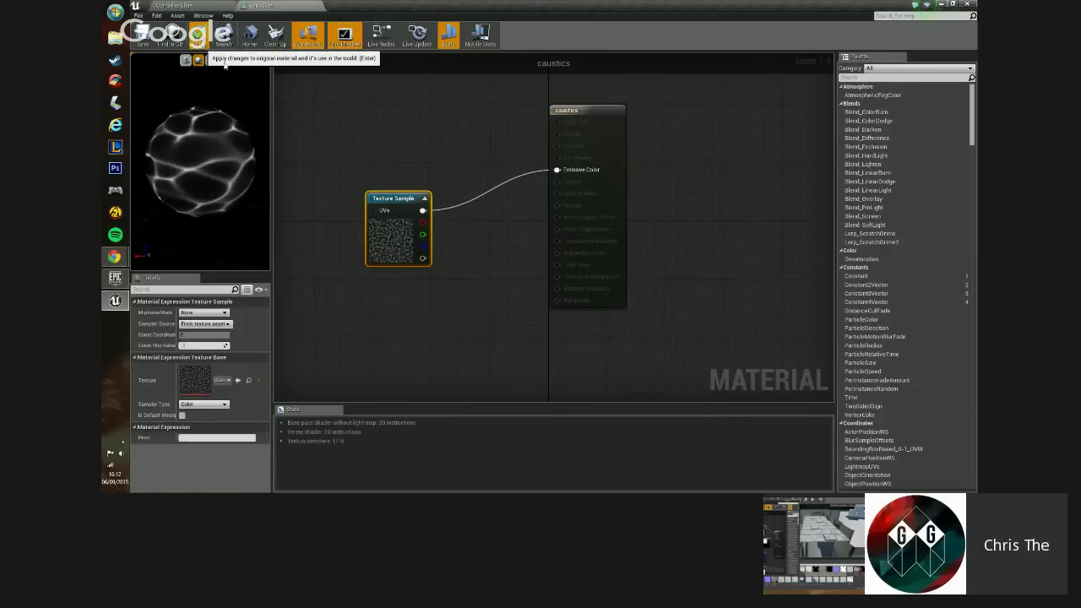
pyautogui.click(212, 10)
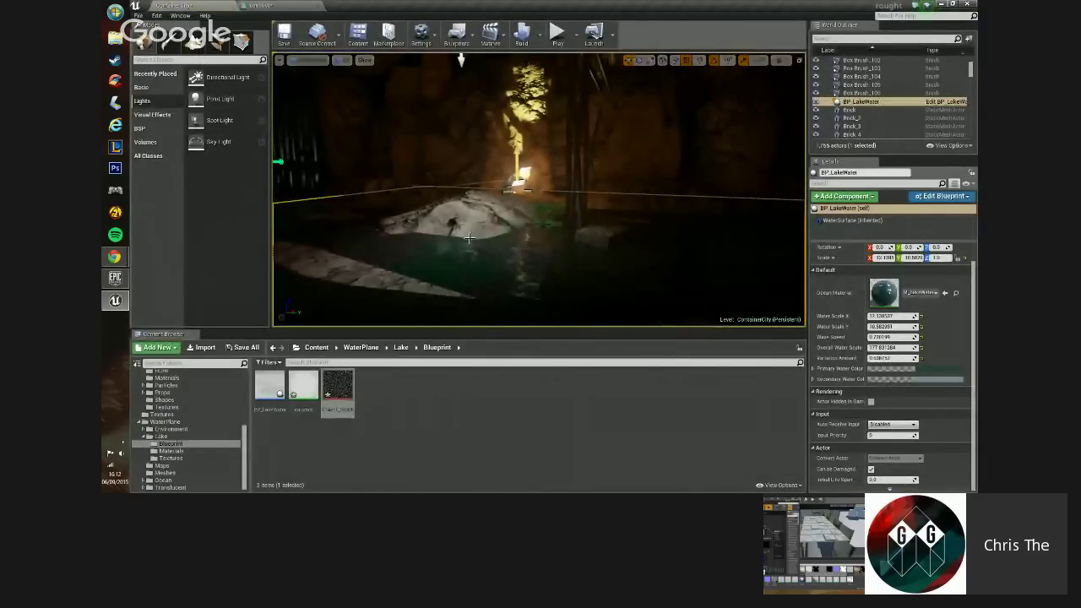
# - Assign the caustics material as the Light Function Material of the spotlight above the cave lake
pyautogui.click(461, 60)
pyautogui.press('f')
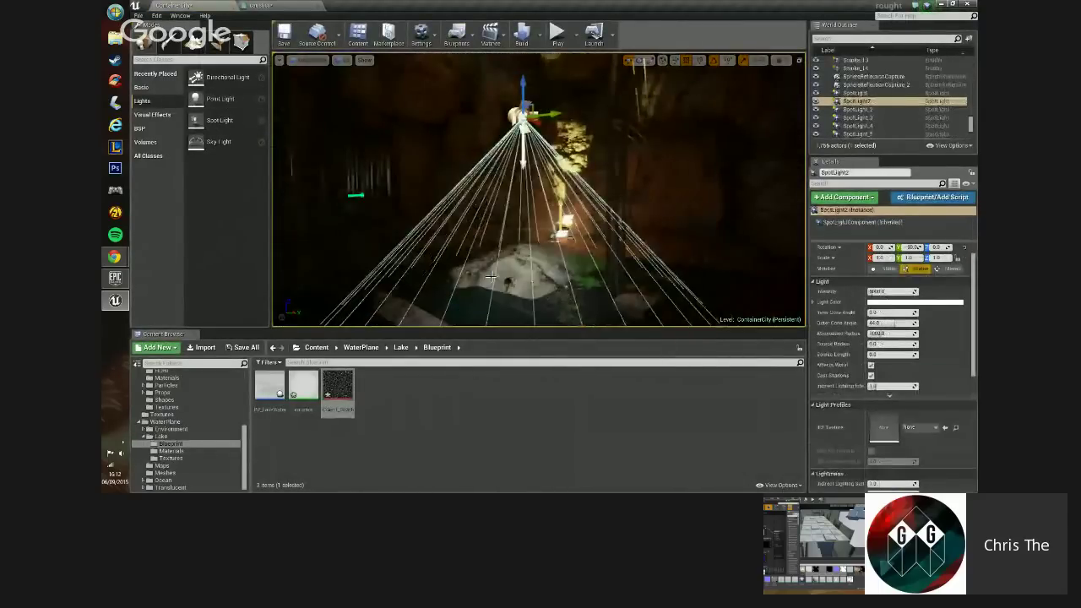
pyautogui.click(304, 390)
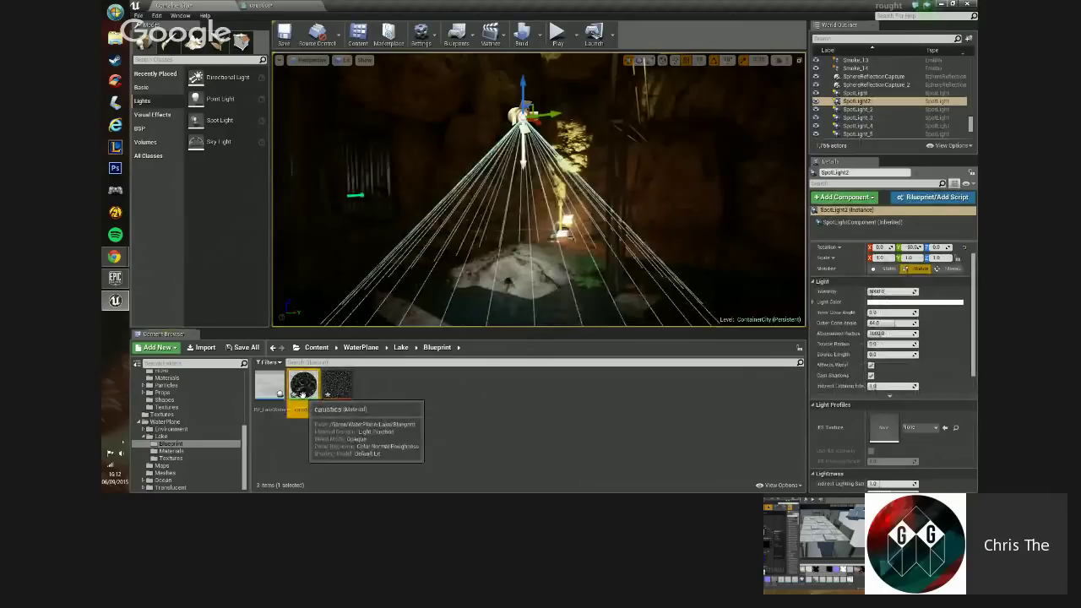
pyautogui.scroll(-5, 938, 439)
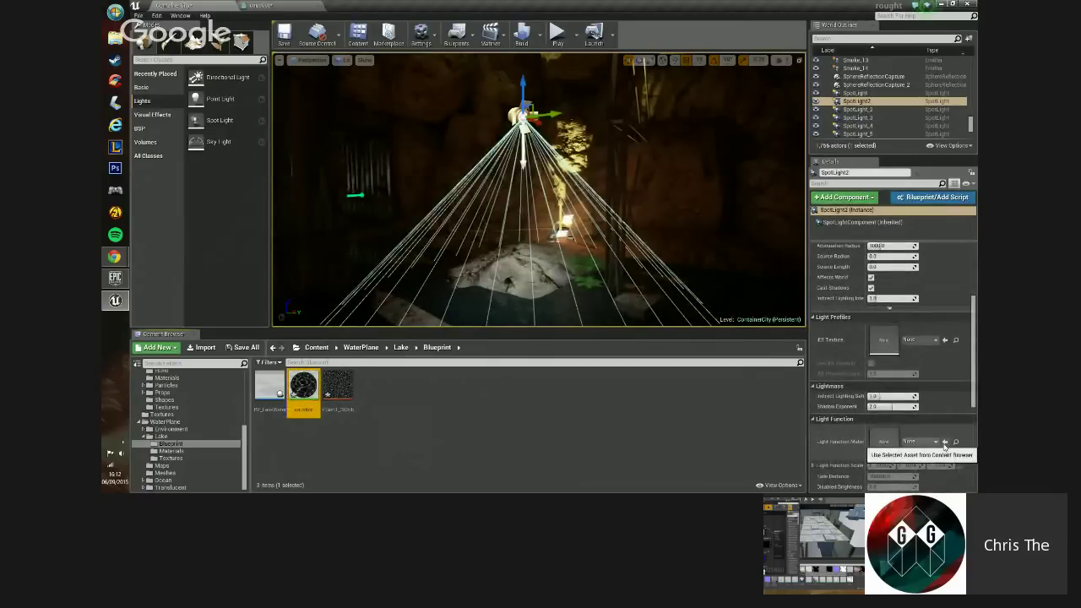
pyautogui.click(945, 442)
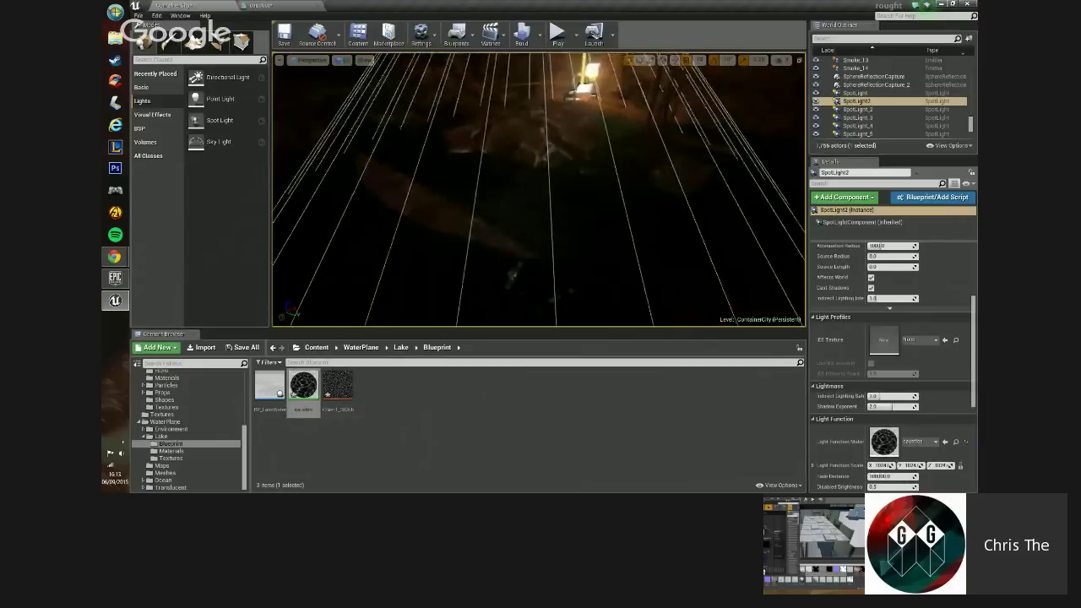
pyautogui.moveTo(541, 190); pyautogui.dragTo(332, 115, button='right')
# - Add a Panner node to the caustics material graph and connect it to the Texture Sample's UVs
pyautogui.click(264, 6)
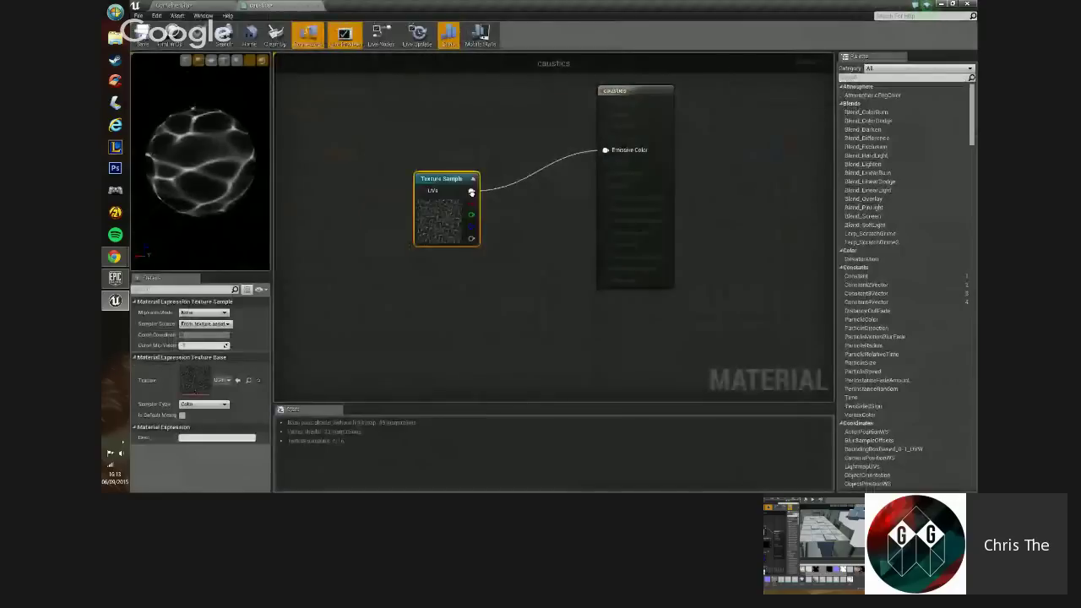
pyautogui.moveTo(471, 191); pyautogui.dragTo(470, 161)
pyautogui.moveTo(469, 161); pyautogui.dragTo(530, 242, button='right')
pyautogui.rightClick(531, 244)
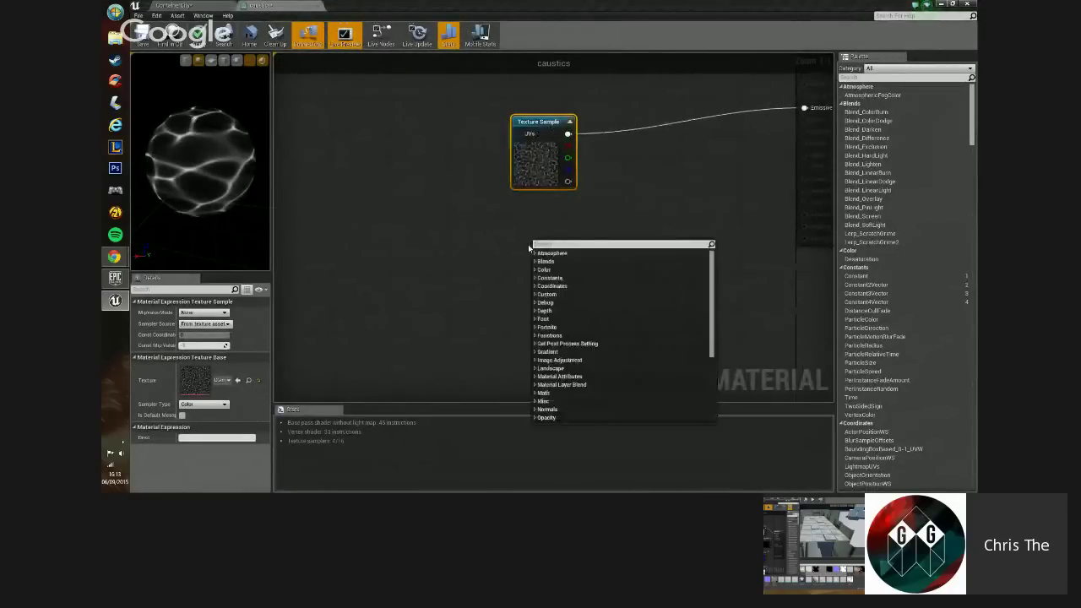
pyautogui.write('panner')
pyautogui.press('Return')
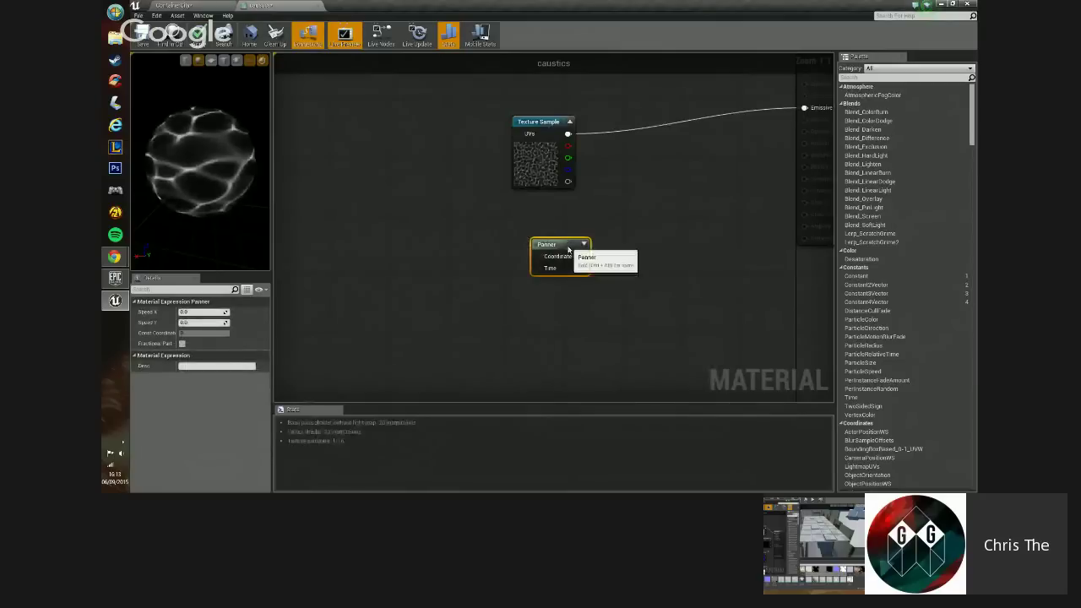
pyautogui.moveTo(584, 250); pyautogui.dragTo(381, 177)
pyautogui.moveTo(517, 135); pyautogui.dragTo(519, 135)
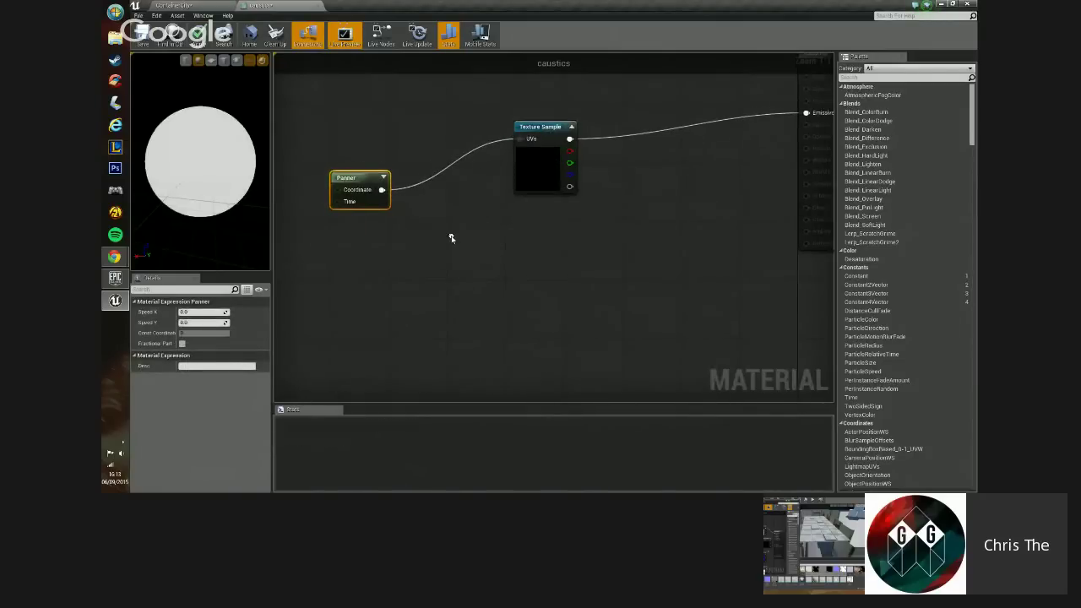
# - Add a Time node to the graph and connect it to the Panner's Time input
pyautogui.rightClick(475, 262)
pyautogui.write('time')
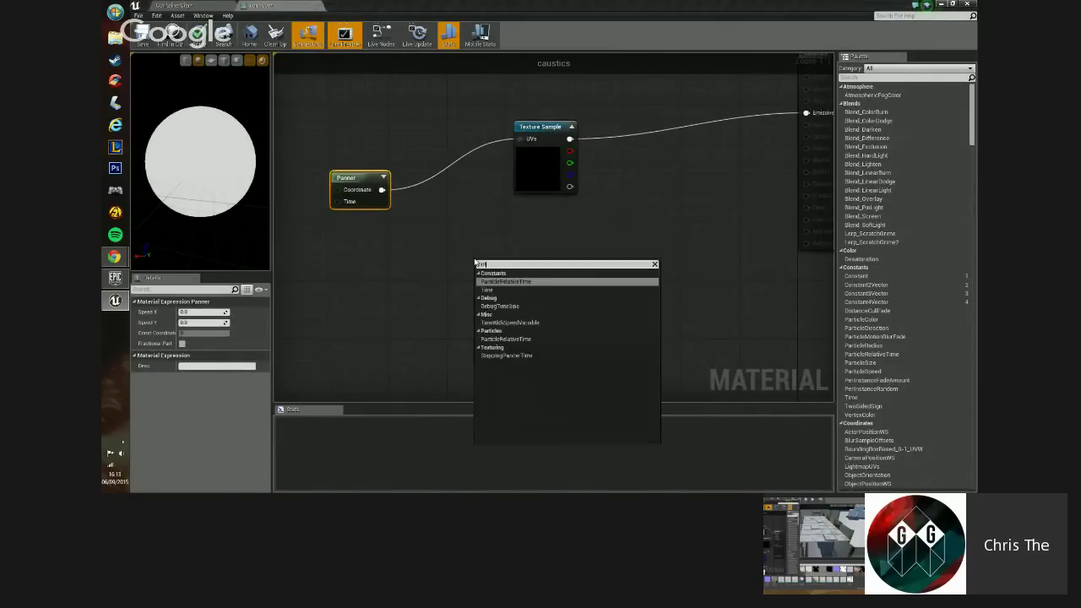
pyautogui.press('Return')
pyautogui.moveTo(477, 265); pyautogui.dragTo(282, 234)
pyautogui.moveTo(317, 255); pyautogui.dragTo(376, 182)
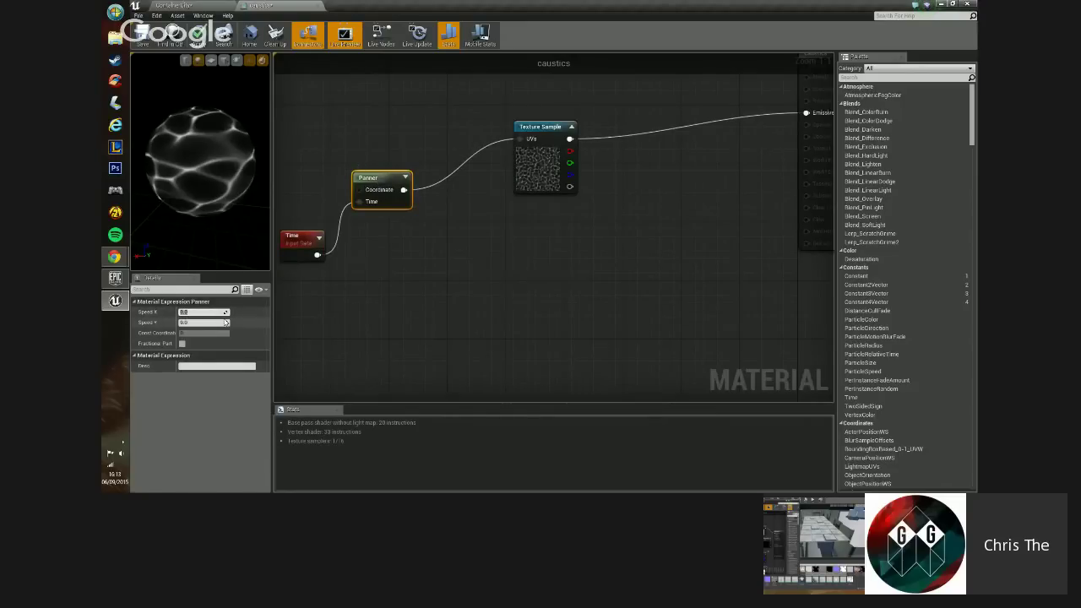
# - Set the Panner's Speed X to 0.05
pyautogui.press('Return')
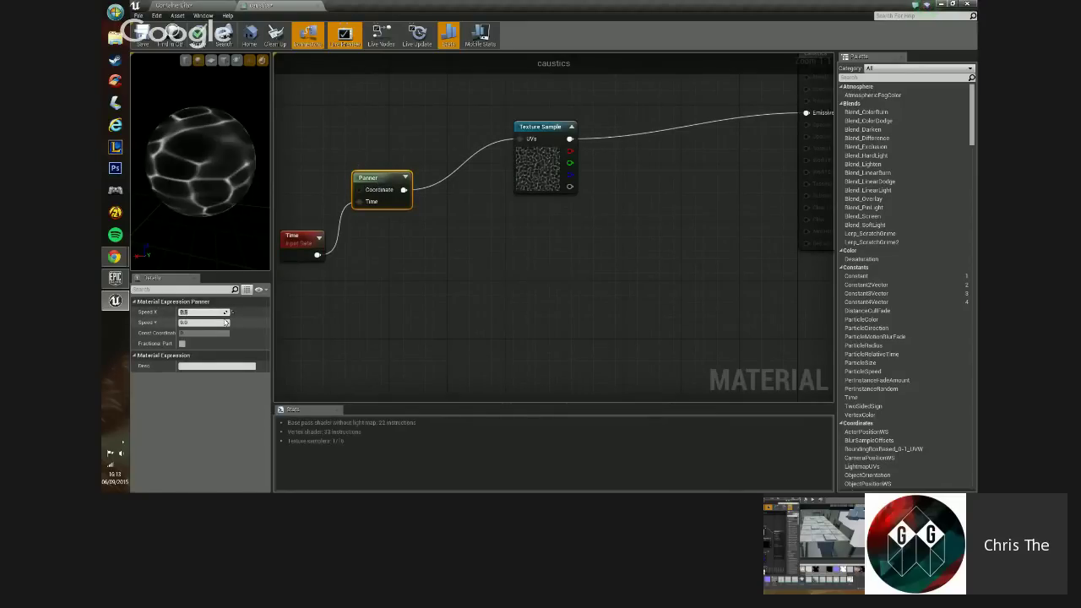
pyautogui.write('0')
pyautogui.press('Return')
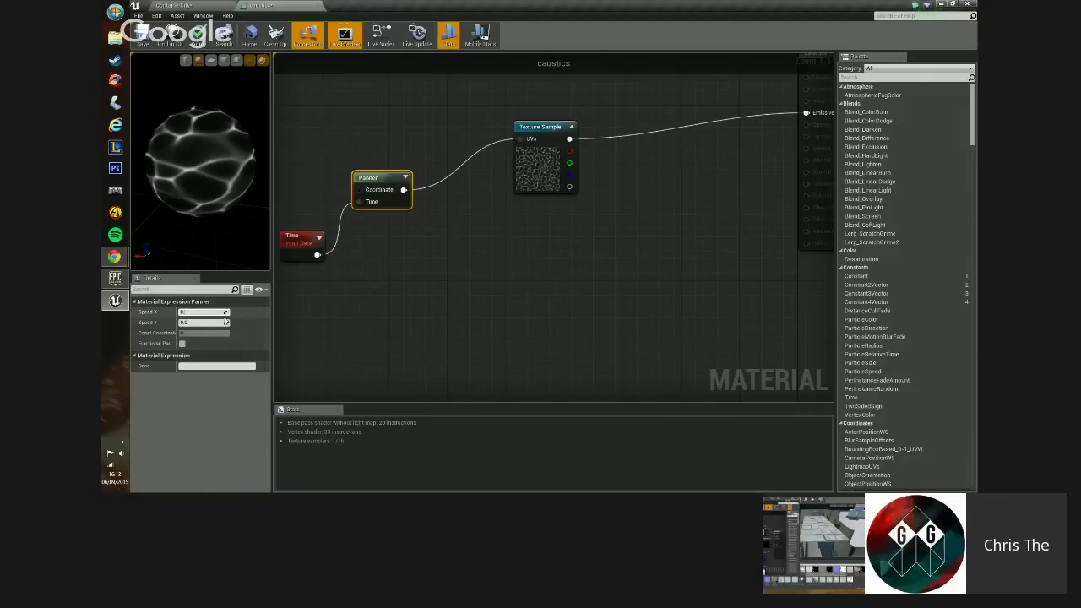
pyautogui.press('Return')
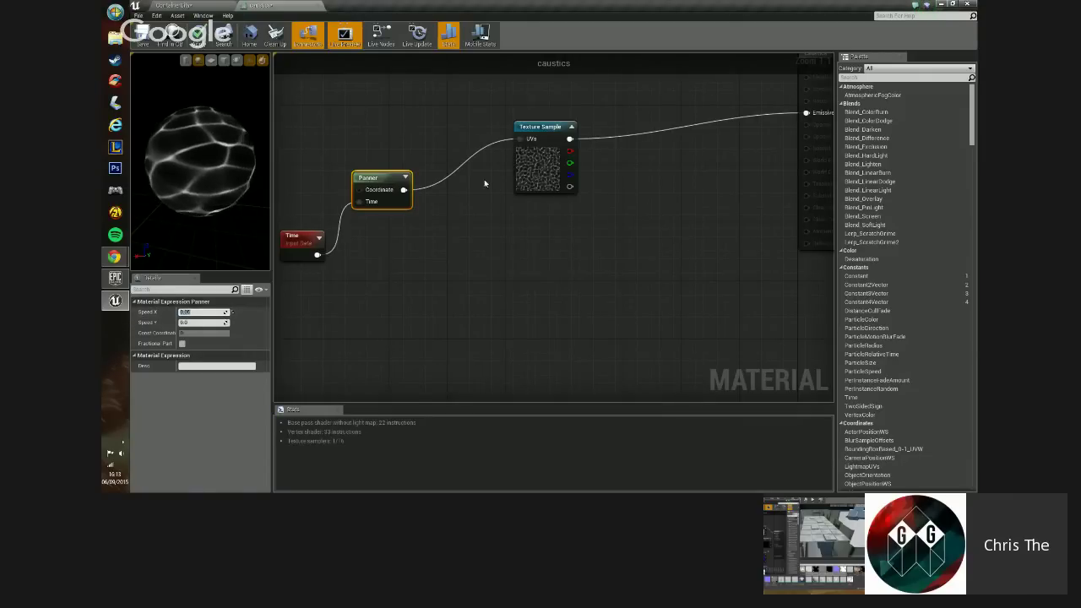
# - Apply the panning material and check the spotlight's moving caustics over the lake in the level
pyautogui.click(507, 266)
pyautogui.moveTo(508, 267); pyautogui.dragTo(521, 247, button='right')
pyautogui.scroll(-2, 522, 247)
pyautogui.moveTo(364, 292); pyautogui.dragTo(292, 201)
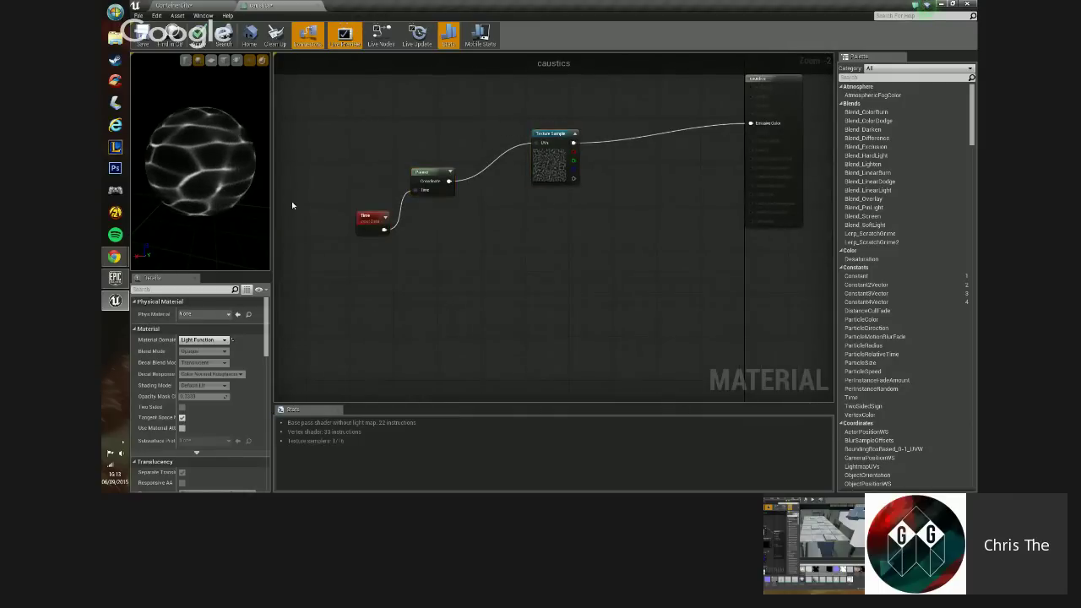
pyautogui.click(204, 8)
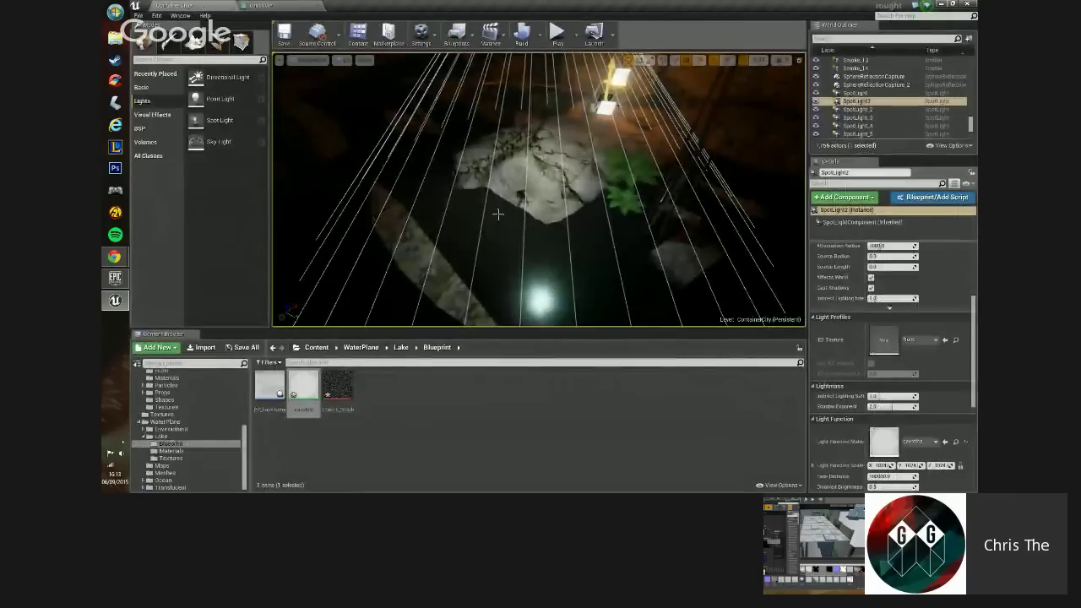
pyautogui.moveTo(497, 225); pyautogui.dragTo(403, 158, button='right')
# - Duplicate the Time, Panner and Texture Sample chain in the caustics material and place the copy below the original
pyautogui.click(288, 5)
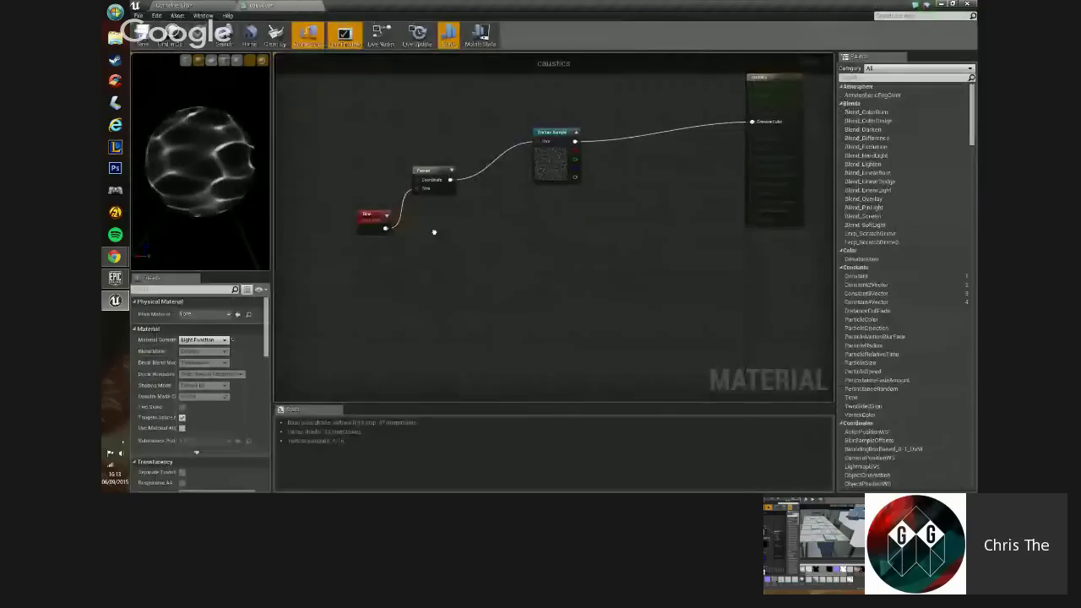
pyautogui.hotkey('ctrl', 'c')
pyautogui.hotkey('ctrl', 'v')
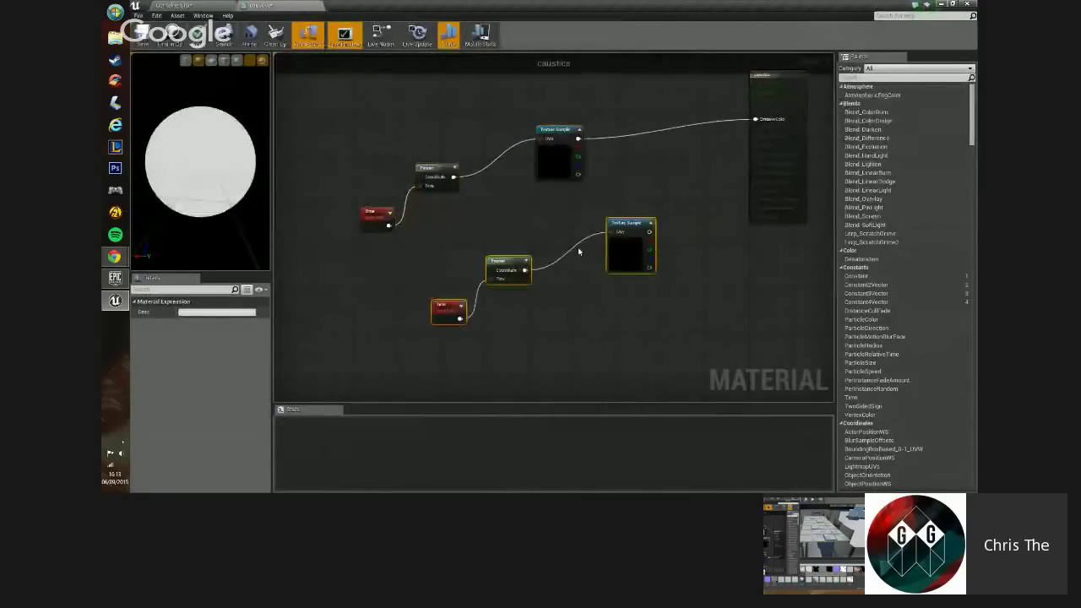
pyautogui.moveTo(634, 236); pyautogui.dragTo(571, 249)
pyautogui.click(453, 311)
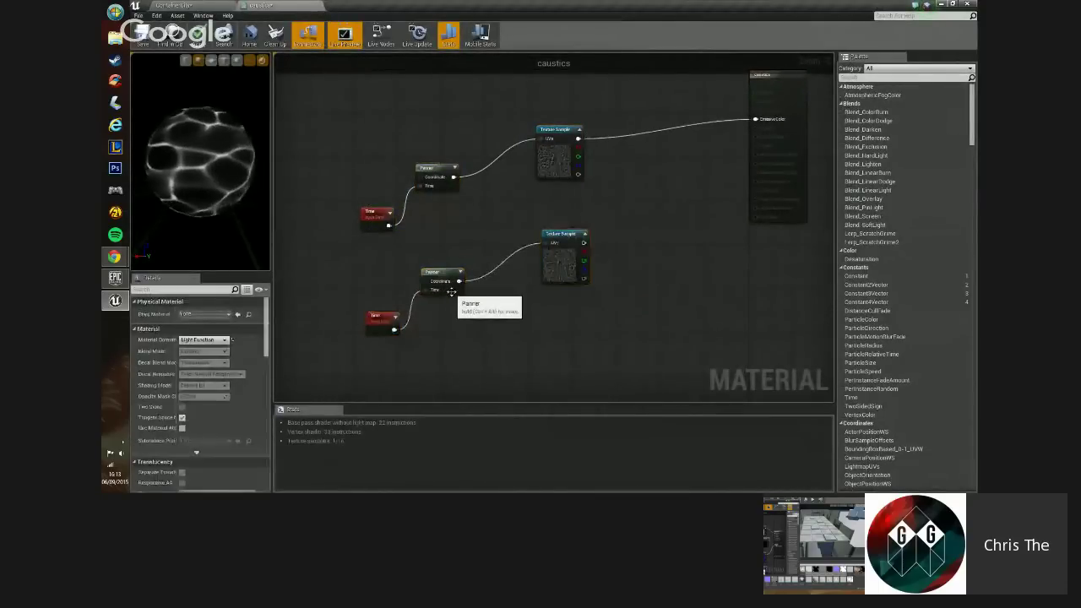
# - Reset the duplicated Panner's Speed X to default and set its Speed Y to 0.04
pyautogui.click(447, 284)
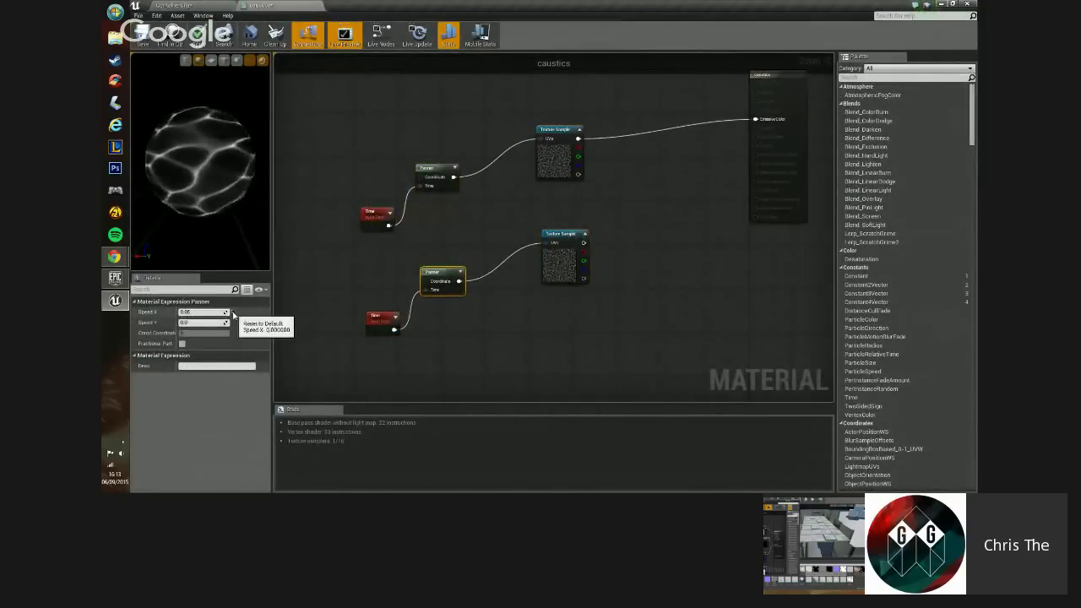
pyautogui.click(234, 313)
pyautogui.click(225, 321)
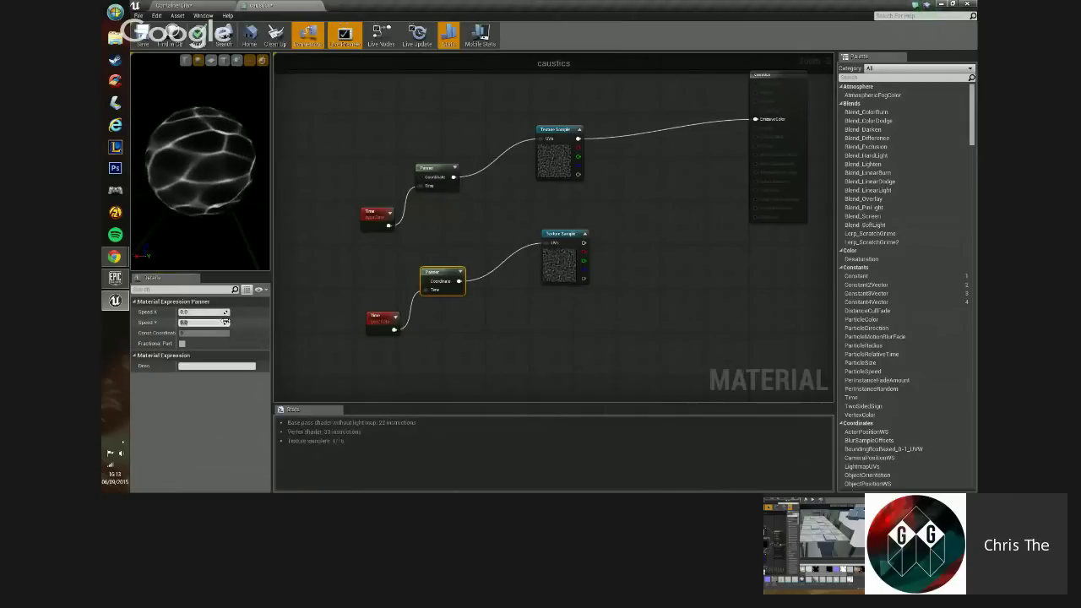
pyautogui.write('0.04')
pyautogui.press('Return')
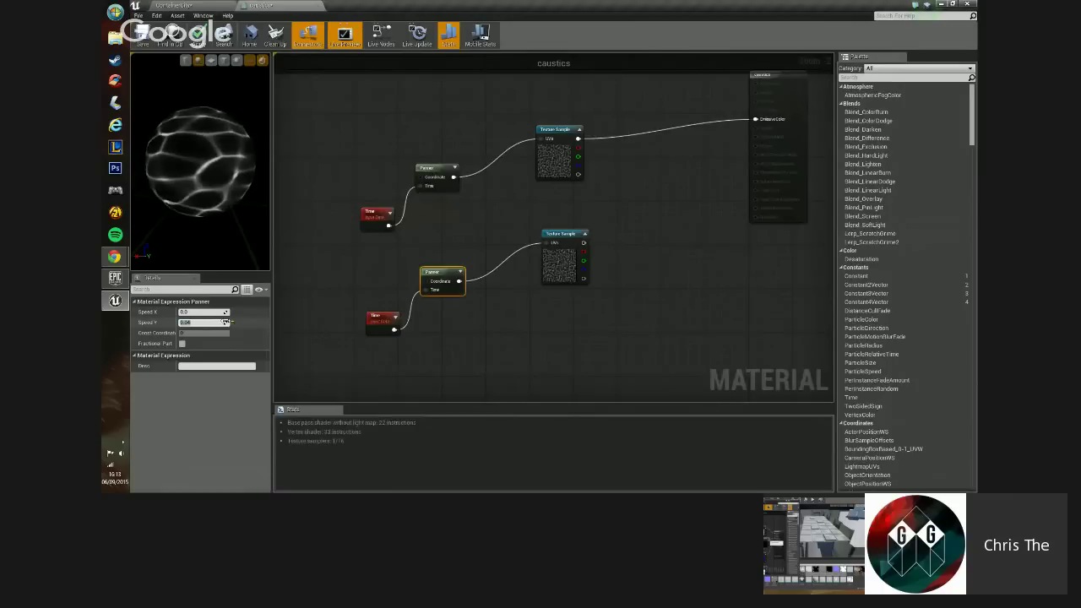
# - Combine both Texture Samples with an Add node, connect it to Emissive Color and apply the changes
pyautogui.keyDown('alt'); pyautogui.click(578, 138); pyautogui.keyUp('alt')
pyautogui.moveTo(579, 138); pyautogui.dragTo(656, 187)
pyautogui.write('add')
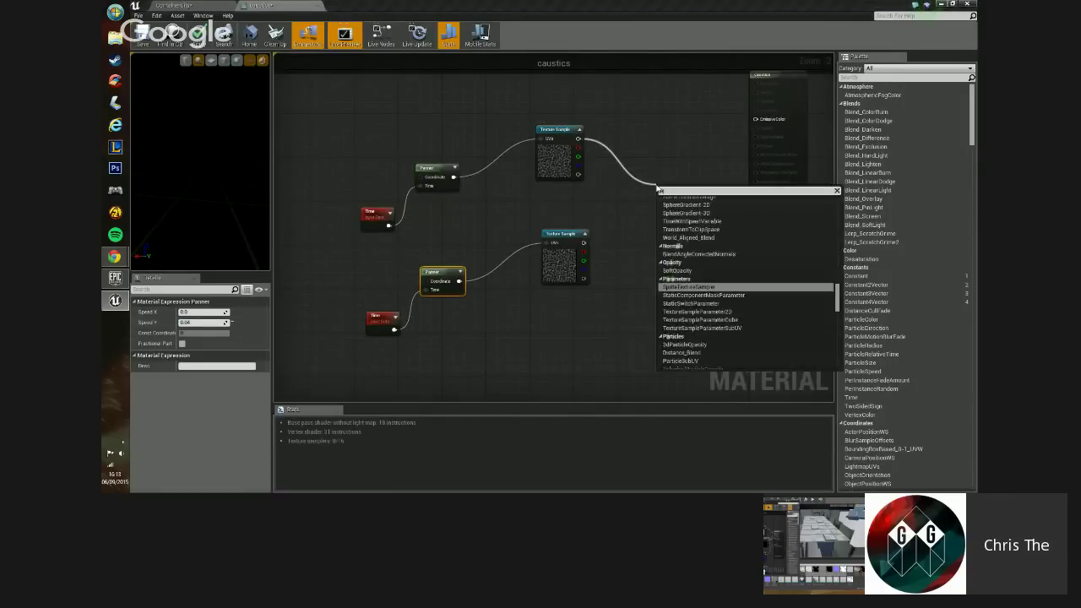
pyautogui.press('Return')
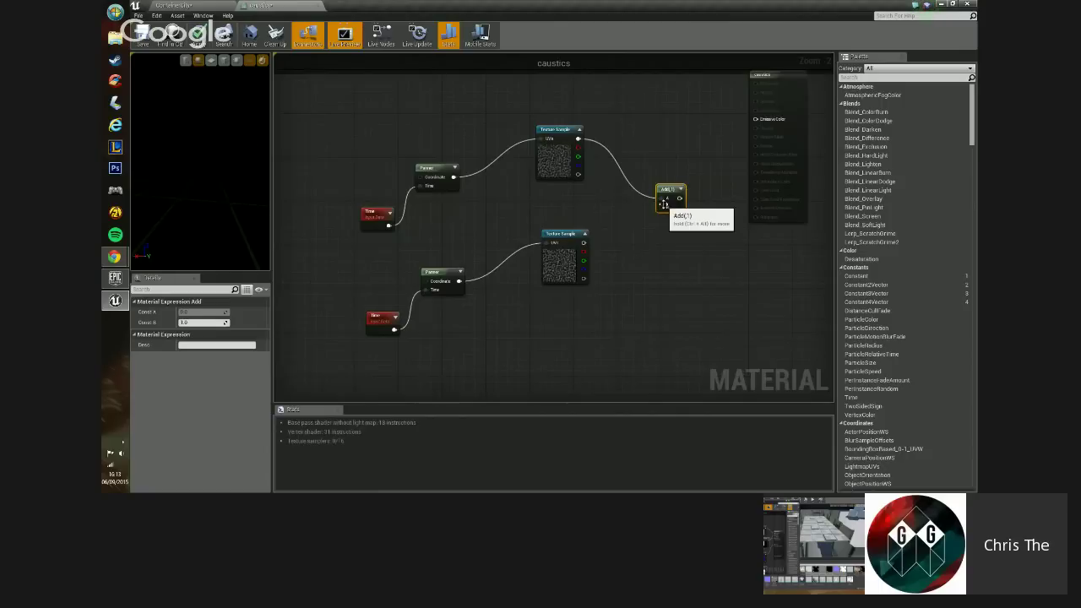
pyautogui.moveTo(583, 246); pyautogui.dragTo(583, 244)
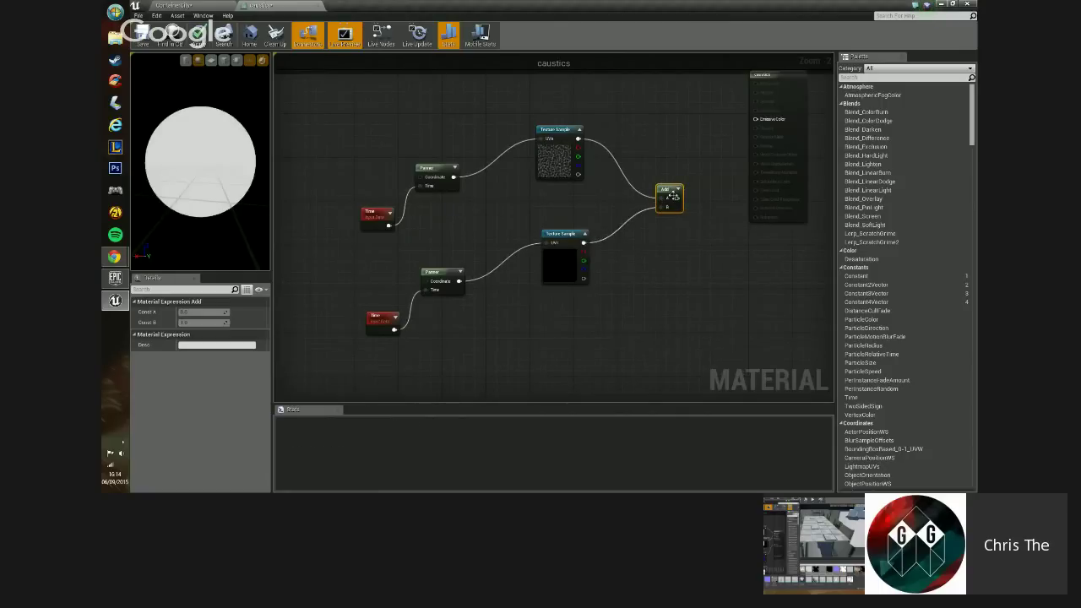
pyautogui.moveTo(678, 197); pyautogui.dragTo(712, 167)
pyautogui.moveTo(764, 128); pyautogui.dragTo(756, 120)
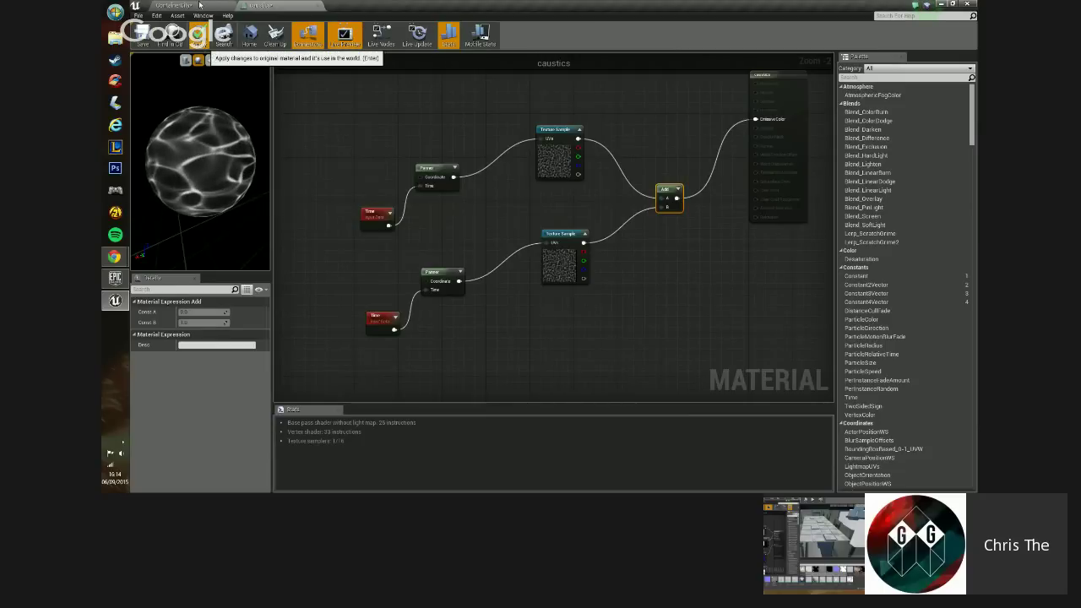
pyautogui.click(196, 35)
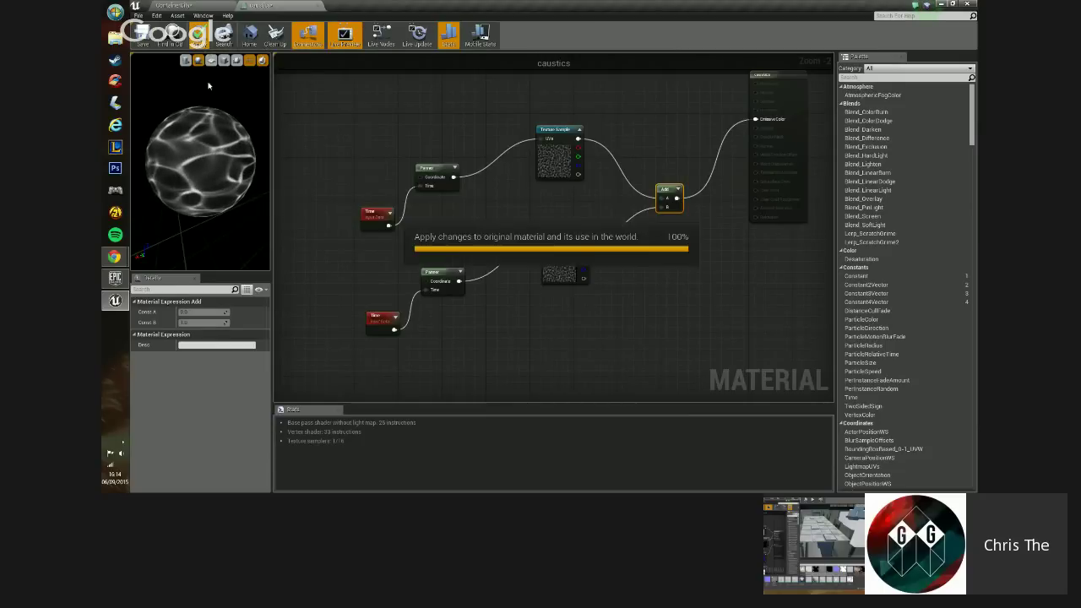
# - Lower the caustics spotlight over the lake in the level and rotate it to aim upward
pyautogui.click(190, 6)
pyautogui.moveTo(524, 203); pyautogui.dragTo(513, 83, button='right')
pyautogui.moveTo(495, 141); pyautogui.dragTo(495, 181)
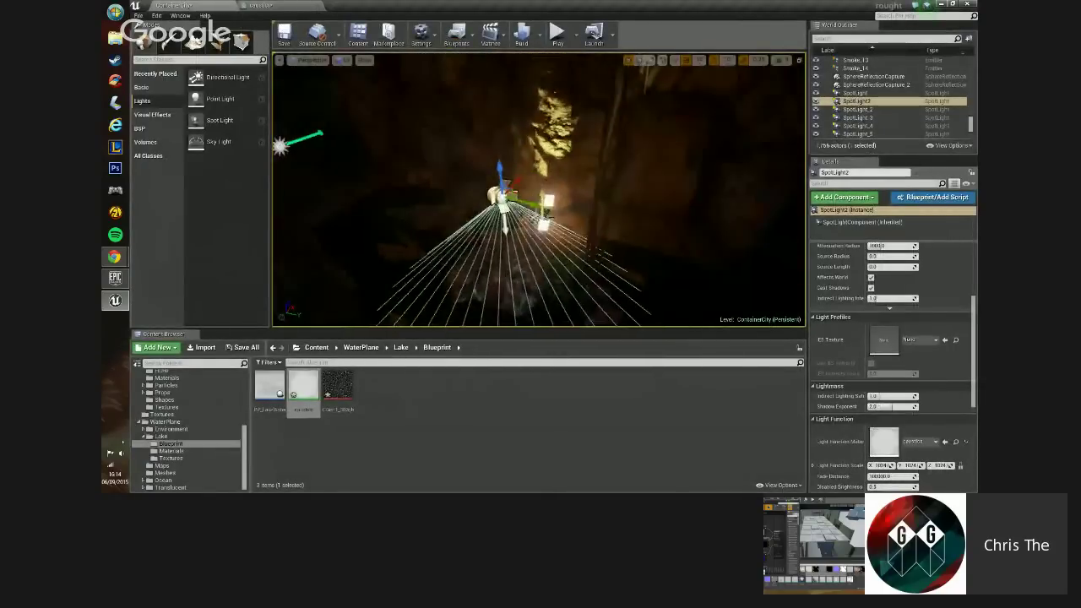
pyautogui.moveTo(486, 188); pyautogui.dragTo(487, 215, button='right')
pyautogui.press('e')
pyautogui.moveTo(478, 157); pyautogui.dragTo(464, 230)
pyautogui.moveTo(408, 245)
pyautogui.mouseDown(button='right')
pyautogui.moveTo(410, 207)
pyautogui.moveTo(422, 232)
pyautogui.mouseUp(button='right')
# - Move the caustics spotlight sideways along its Y axis, away from the work lamp, and lower it further
pyautogui.press('w')
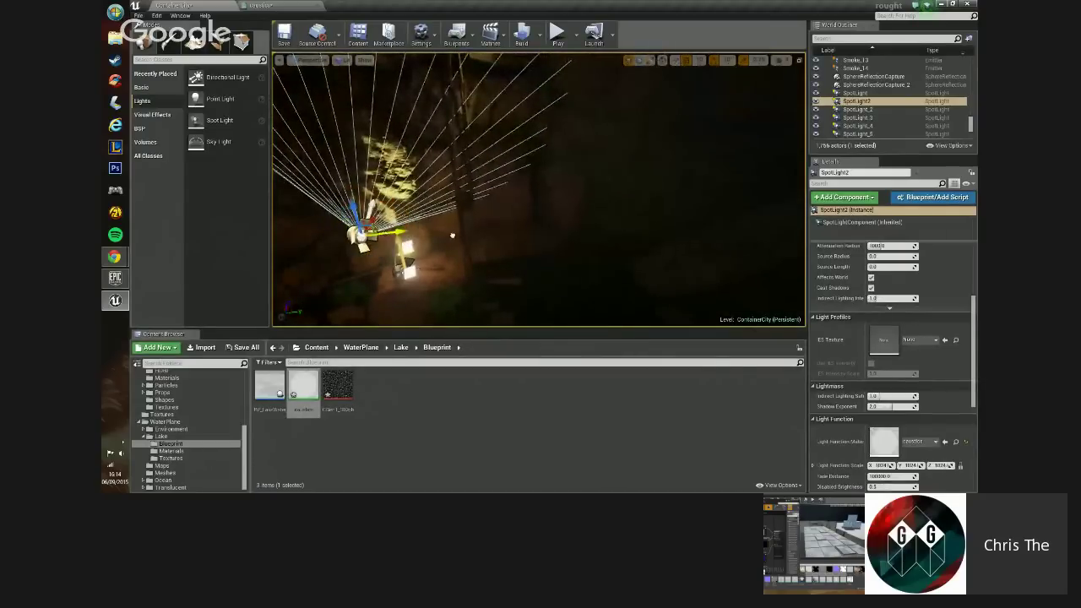
pyautogui.moveTo(453, 235); pyautogui.dragTo(724, 251)
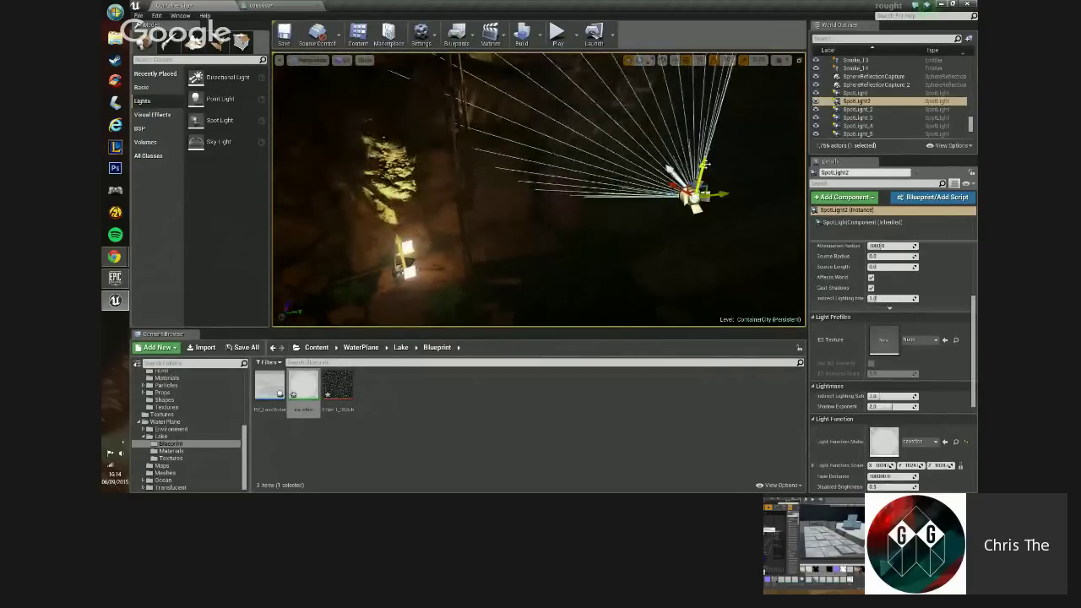
pyautogui.moveTo(704, 163); pyautogui.dragTo(682, 262)
pyautogui.moveTo(675, 261)
pyautogui.mouseDown(button='right')
pyautogui.moveTo(727, 241)
pyautogui.moveTo(714, 263)
pyautogui.moveTo(680, 254)
pyautogui.moveTo(655, 270)
pyautogui.moveTo(621, 269)
pyautogui.moveTo(655, 275)
pyautogui.moveTo(609, 255)
pyautogui.moveTo(624, 227)
pyautogui.mouseUp(button='right')
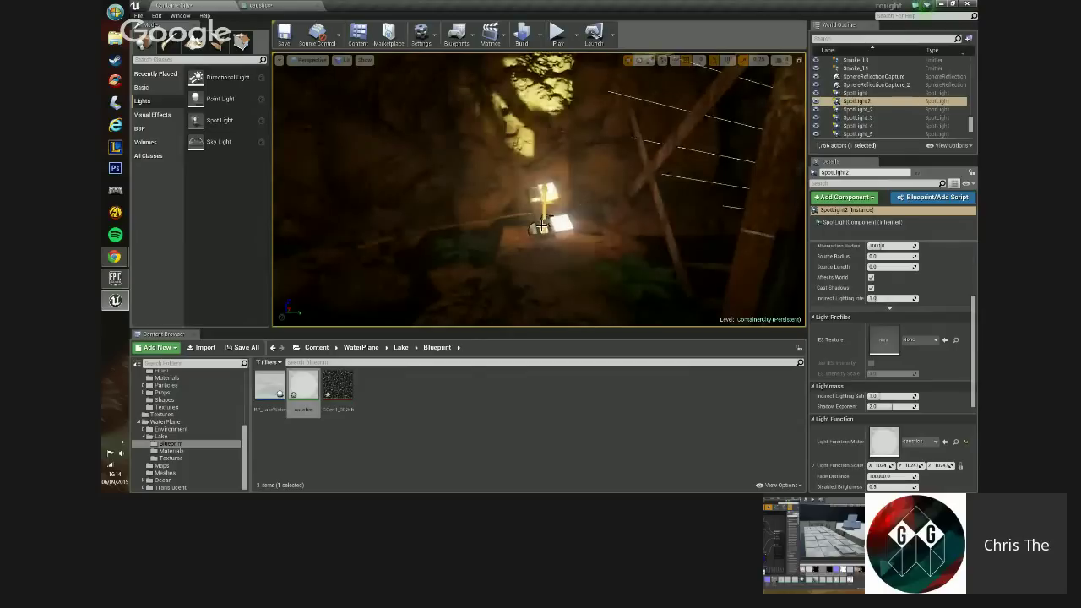
# - Try rotating the spotlight at the work lamp, then undo the rotation
pyautogui.click(544, 227)
pyautogui.moveTo(543, 227)
pyautogui.mouseDown(button='right')
pyautogui.moveTo(544, 186)
pyautogui.moveTo(543, 222)
pyautogui.mouseUp(button='right')
pyautogui.press('e')
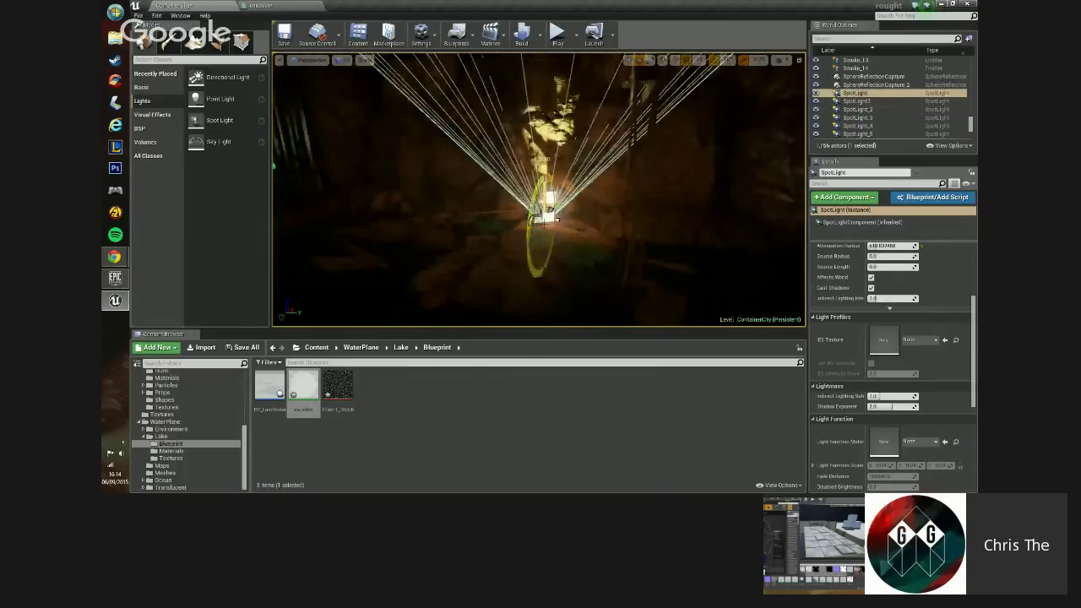
pyautogui.moveTo(555, 221)
pyautogui.mouseDown()
pyautogui.moveTo(561, 237)
pyautogui.moveTo(553, 220)
pyautogui.mouseUp()
pyautogui.moveTo(524, 207); pyautogui.dragTo(523, 173, button='right')
pyautogui.hotkey('ctrl', 'z')
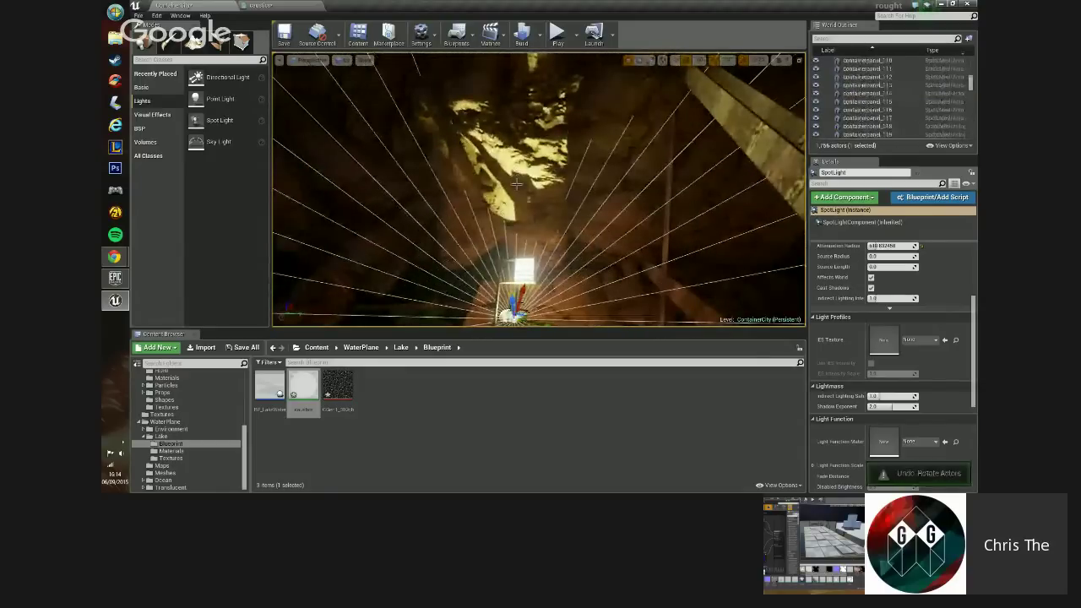
# - Reselect the caustics spotlight and examine the light function pattern it projects on the cave wall
pyautogui.moveTo(517, 266); pyautogui.dragTo(477, 241, button='right')
pyautogui.click(527, 286)
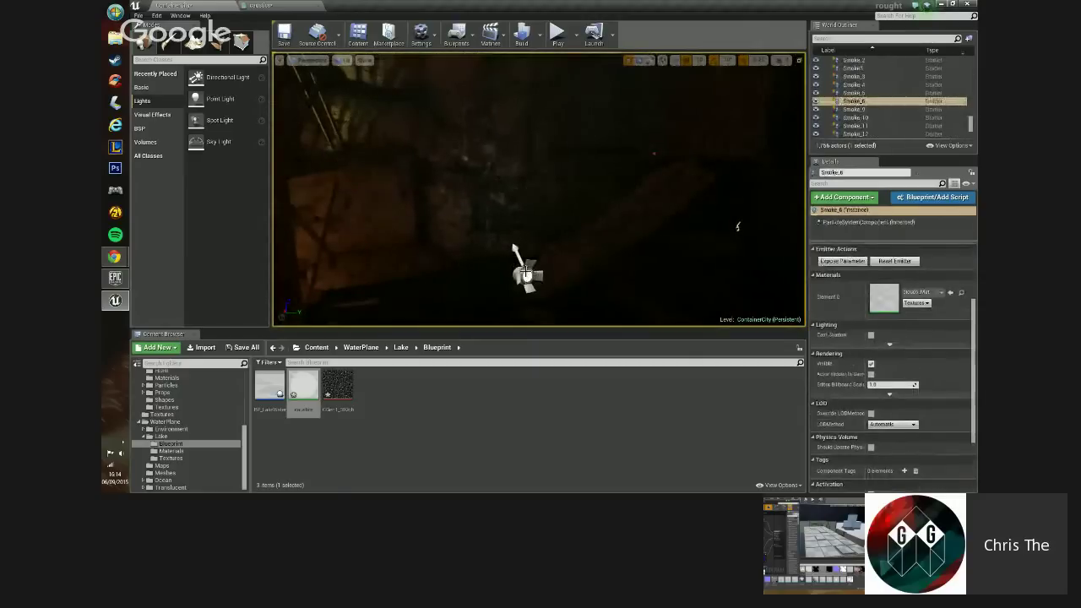
pyautogui.moveTo(507, 250); pyautogui.dragTo(490, 189, button='right')
pyautogui.click(484, 168)
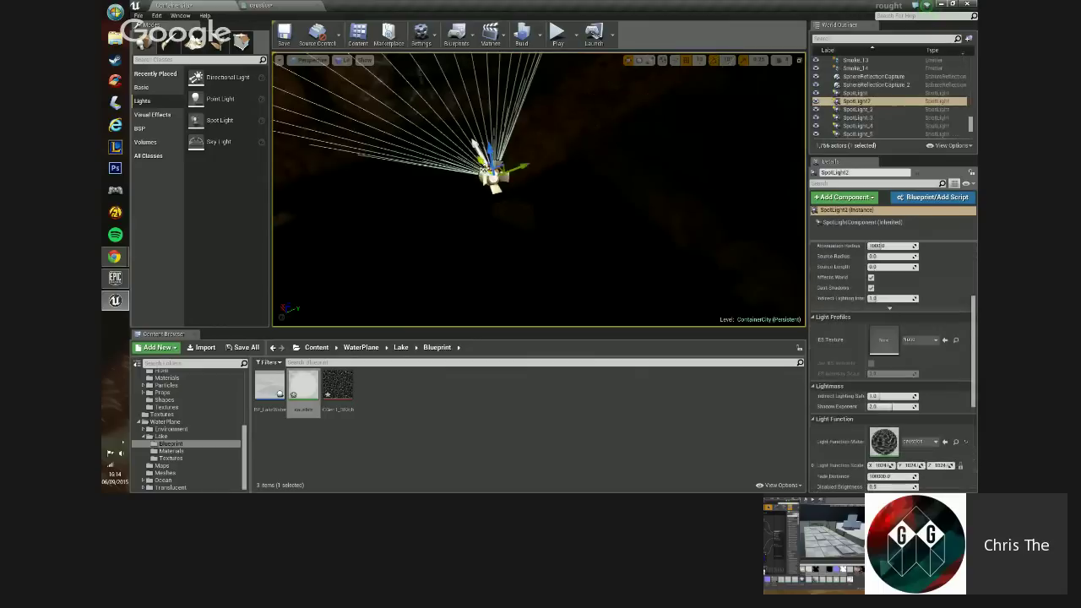
pyautogui.moveTo(484, 168); pyautogui.dragTo(458, 80, button='right')
pyautogui.press('w')
pyautogui.press('s')
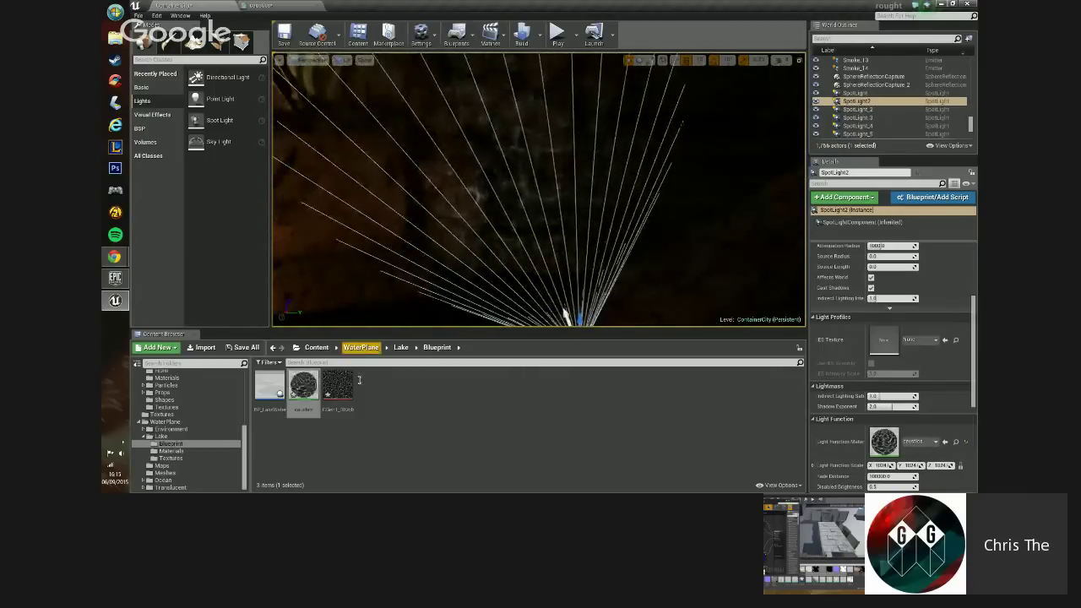
# - Open the caustics material and examine its panner and texture sample nodes
pyautogui.doubleClick(304, 386)
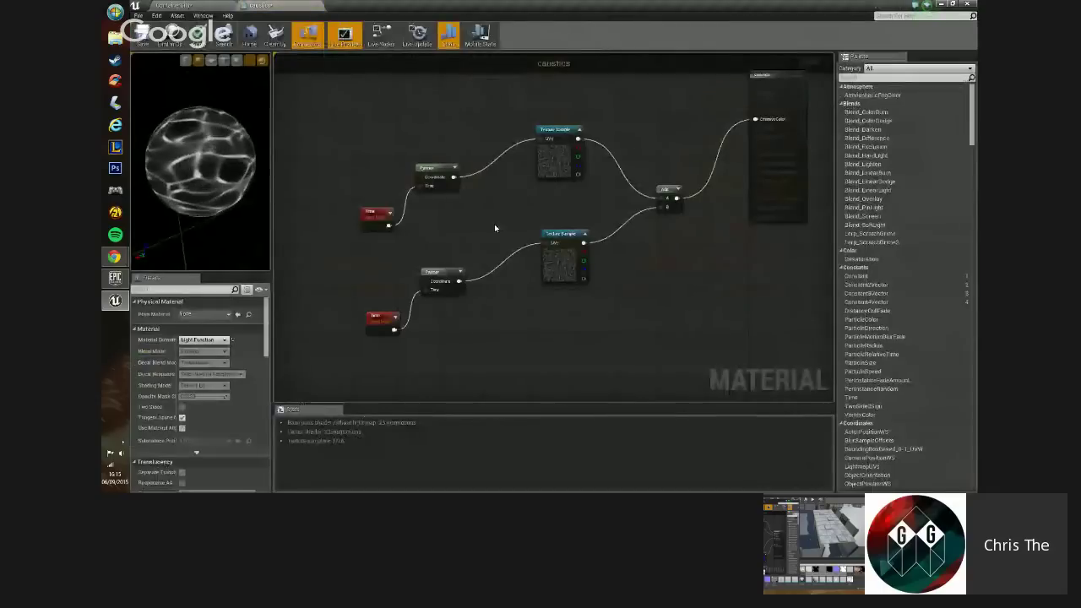
pyautogui.click(539, 181)
pyautogui.scroll(2, 507, 196)
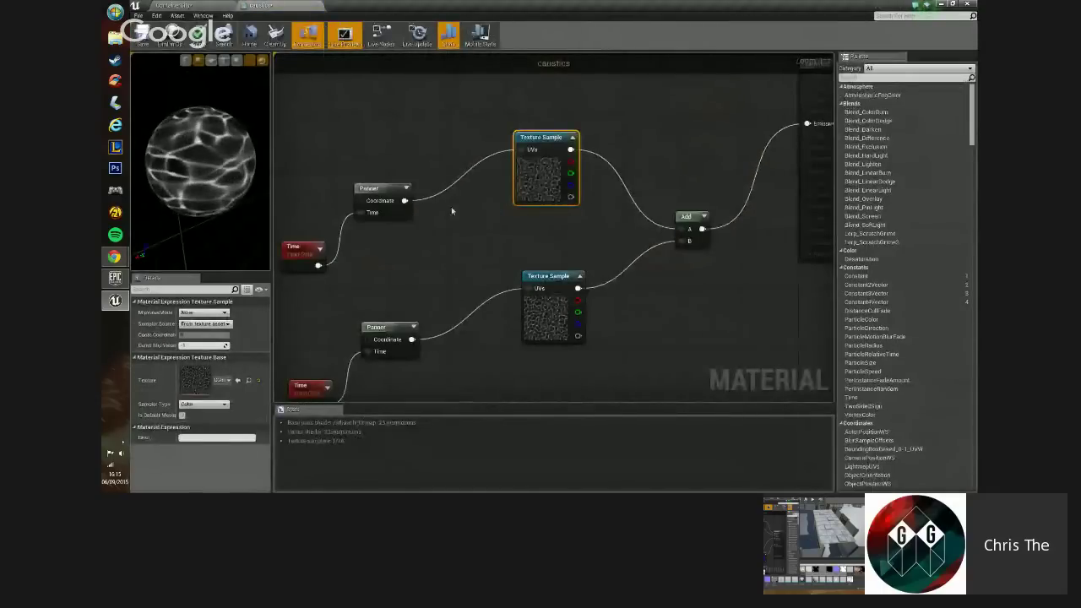
# - Return to the level, fly through it in Unlit view to the wooden plank walls, and start a play test
pyautogui.click(217, 5)
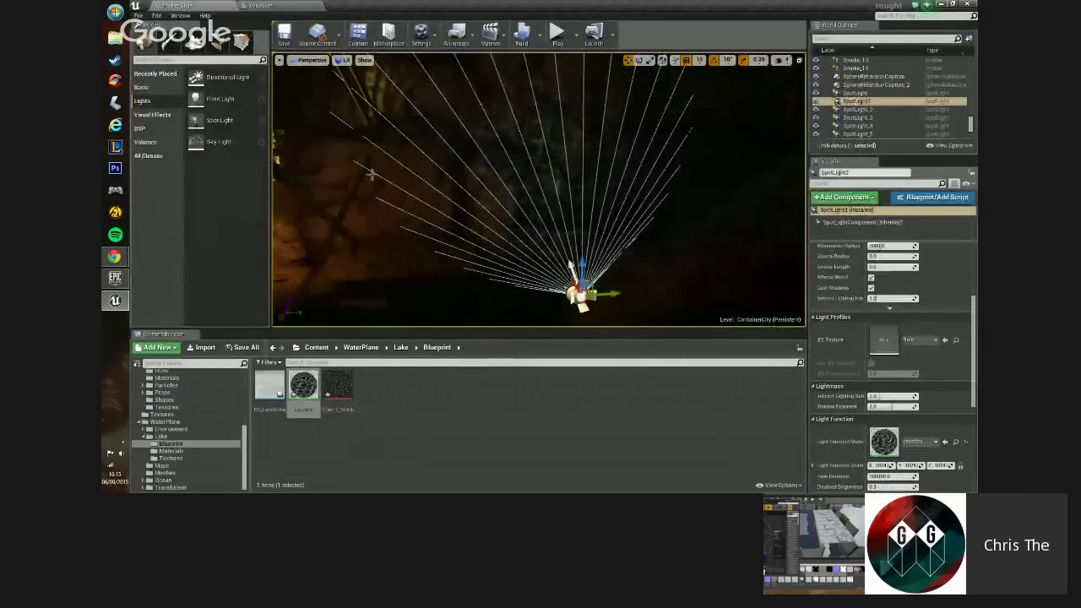
pyautogui.moveTo(494, 154); pyautogui.dragTo(292, 181, button='right')
pyautogui.hotkey('alt', '3')
pyautogui.moveTo(494, 178); pyautogui.dragTo(583, 178, button='right')
pyautogui.press('w')
pyautogui.press('w')
pyautogui.press('w')
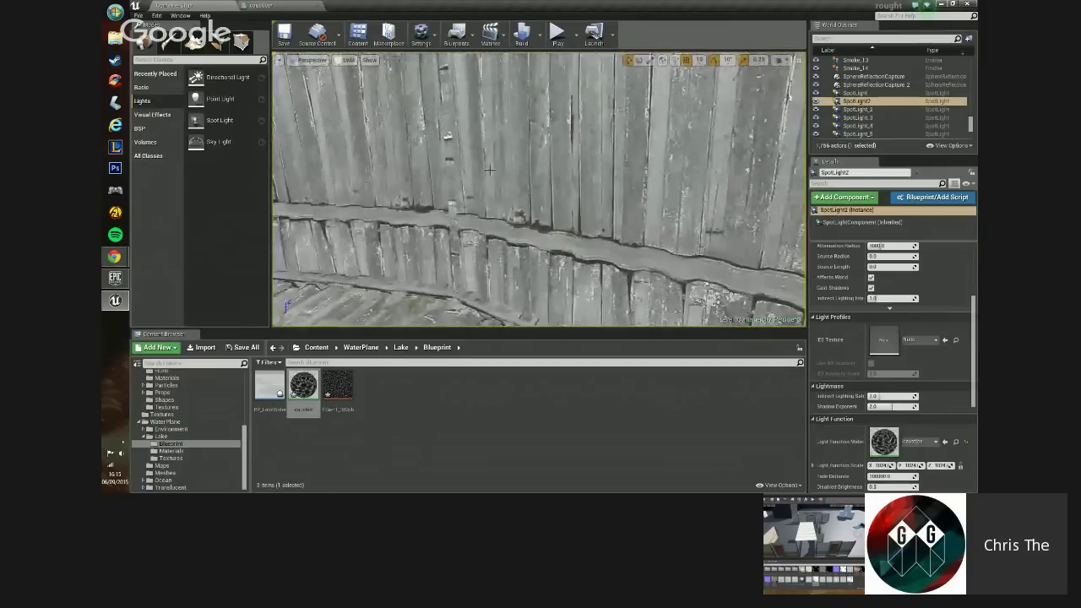
pyautogui.click(558, 35)
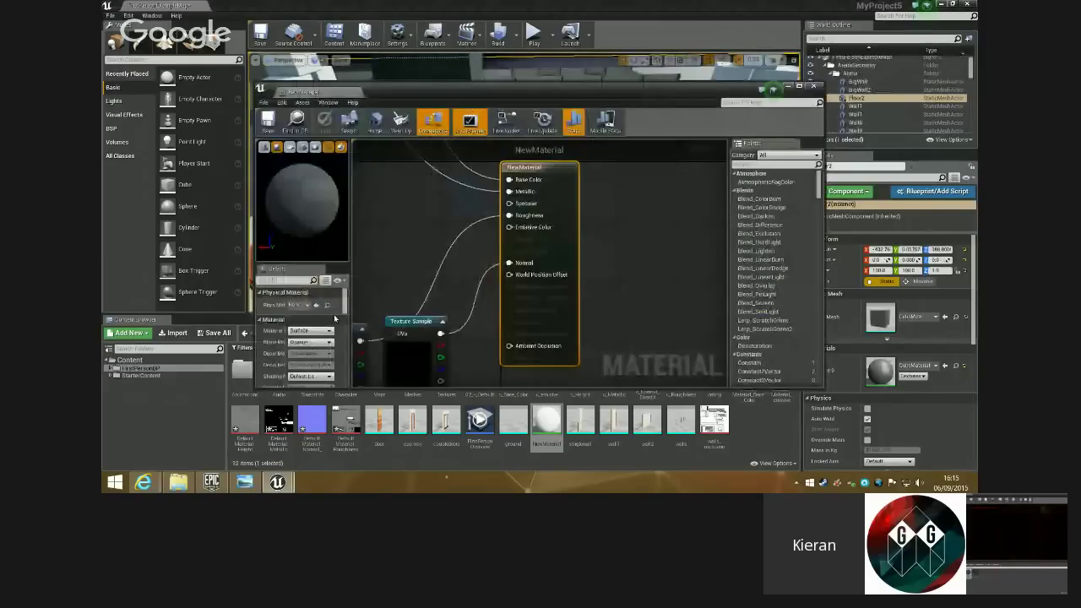
# - Enable the Two Sided option in NewMaterial's settings and close its material editor
pyautogui.moveTo(344, 314); pyautogui.dragTo(345, 360)
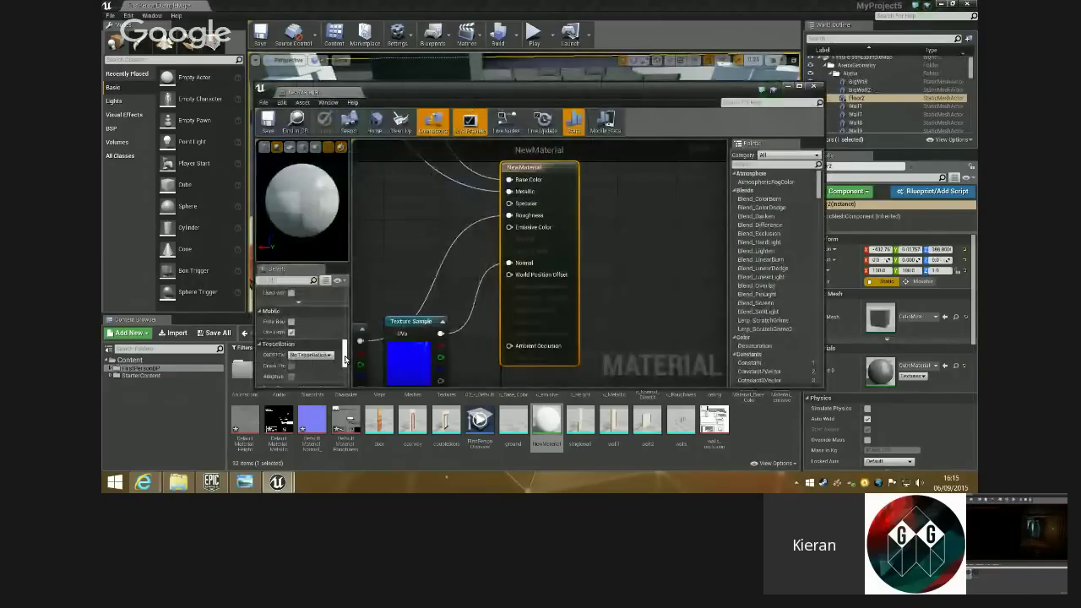
pyautogui.scroll(5, 312, 336)
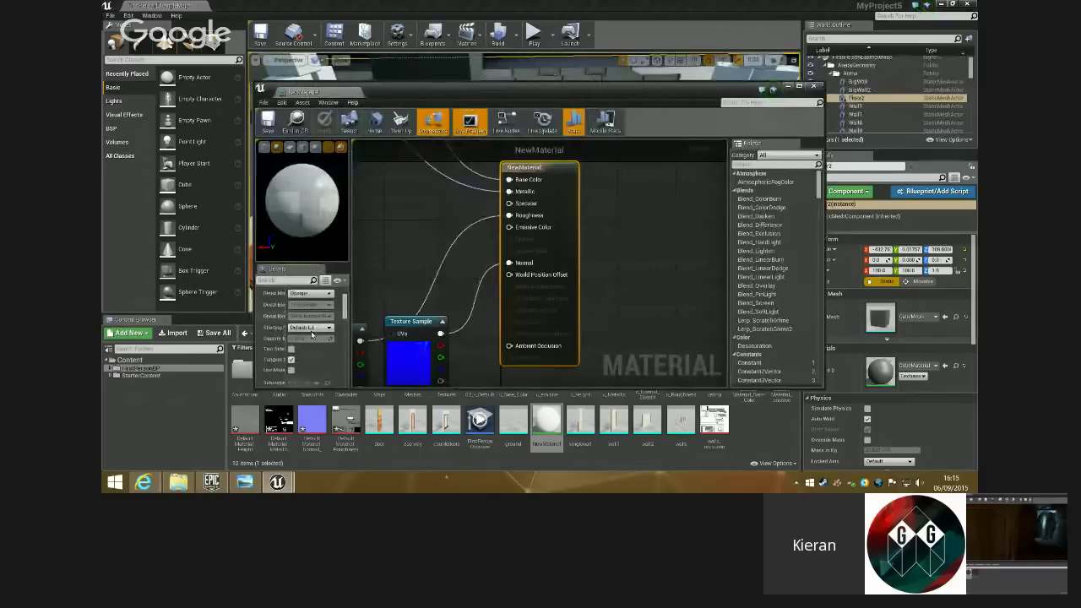
pyautogui.click(291, 349)
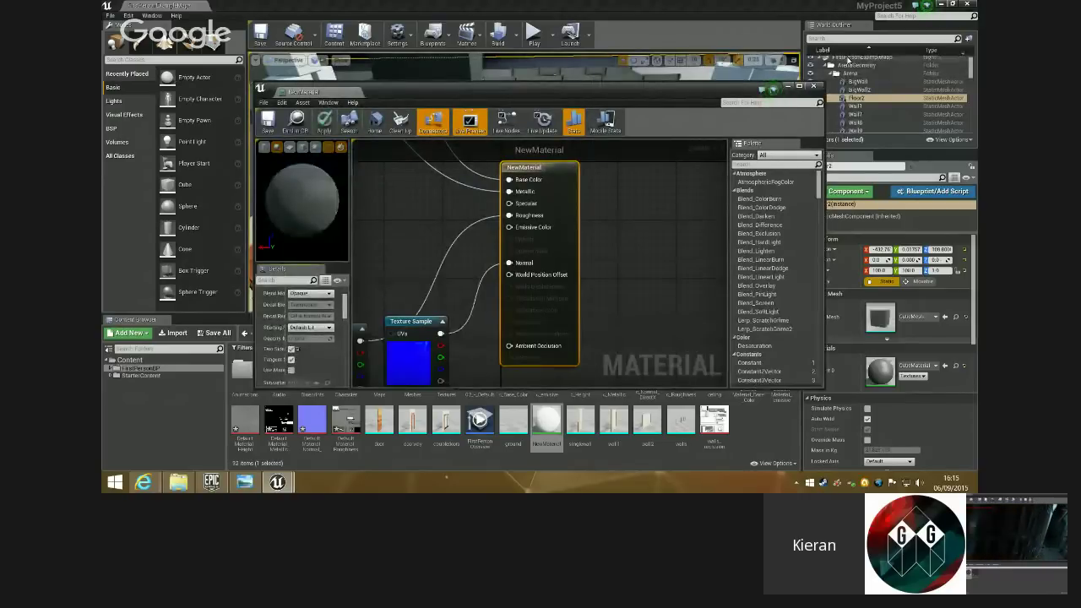
pyautogui.click(813, 86)
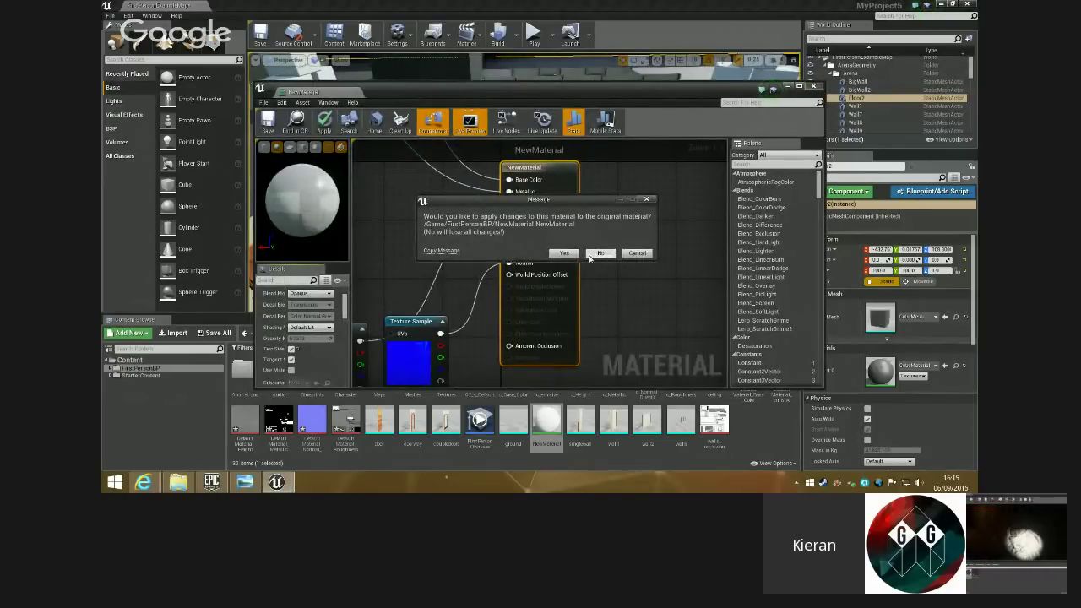
pyautogui.click(598, 254)
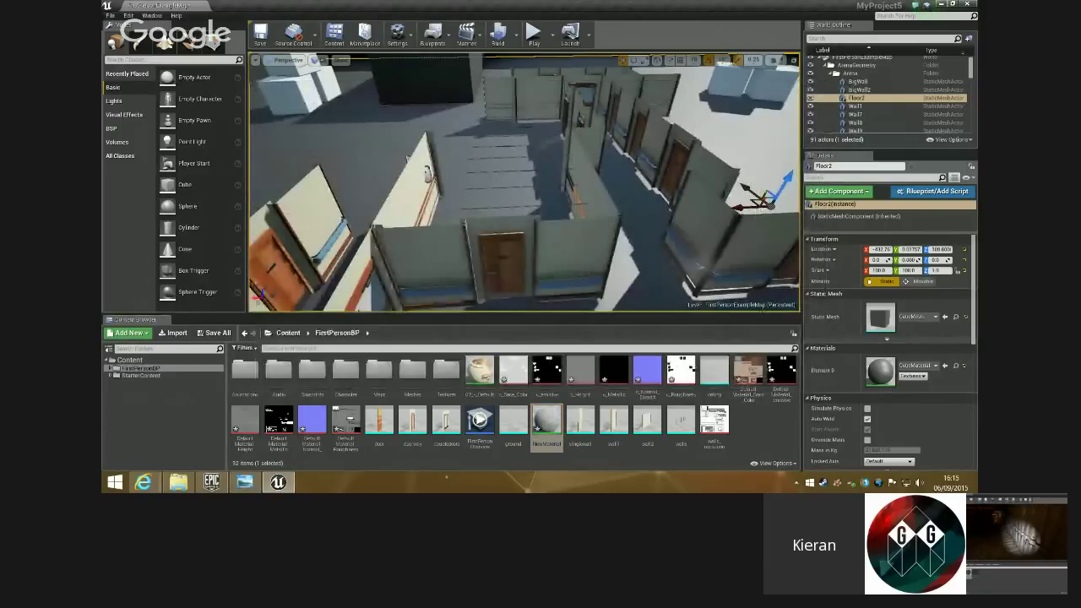
# - Inspect the corridor layout from above, selecting a side wall and the ceiling mesh
pyautogui.moveTo(524, 182); pyautogui.dragTo(608, 161, button='right')
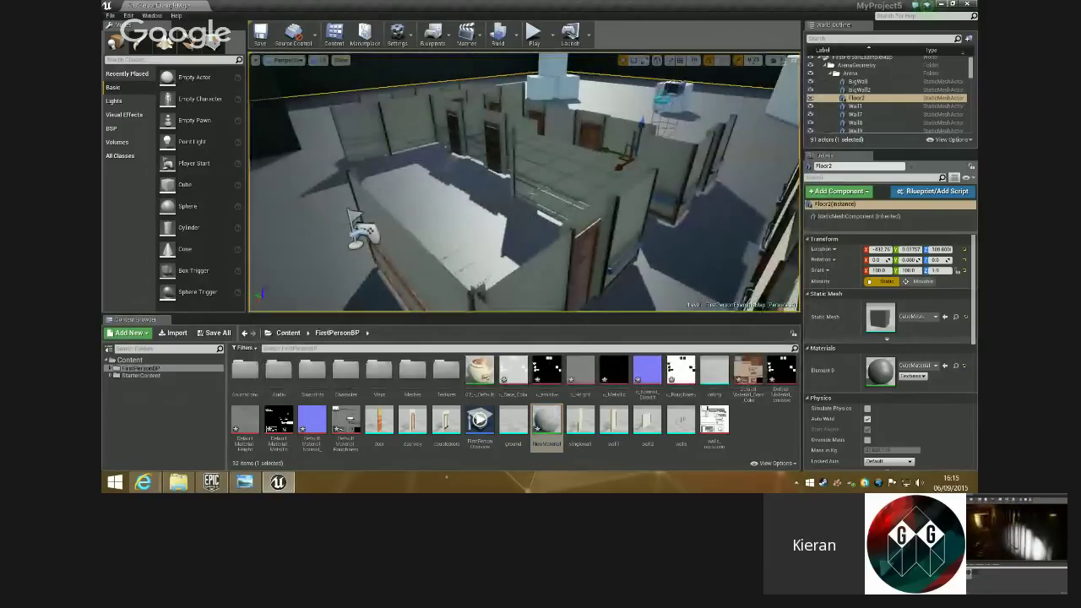
pyautogui.moveTo(524, 182); pyautogui.dragTo(608, 203, button='right')
pyautogui.click(718, 215)
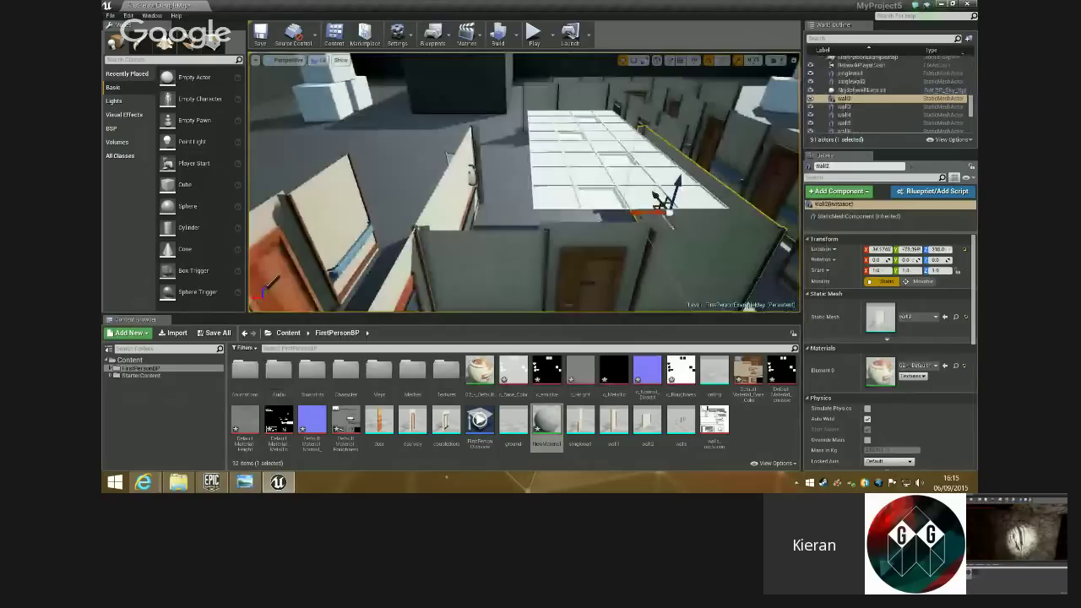
pyautogui.press('f')
pyautogui.click(560, 158)
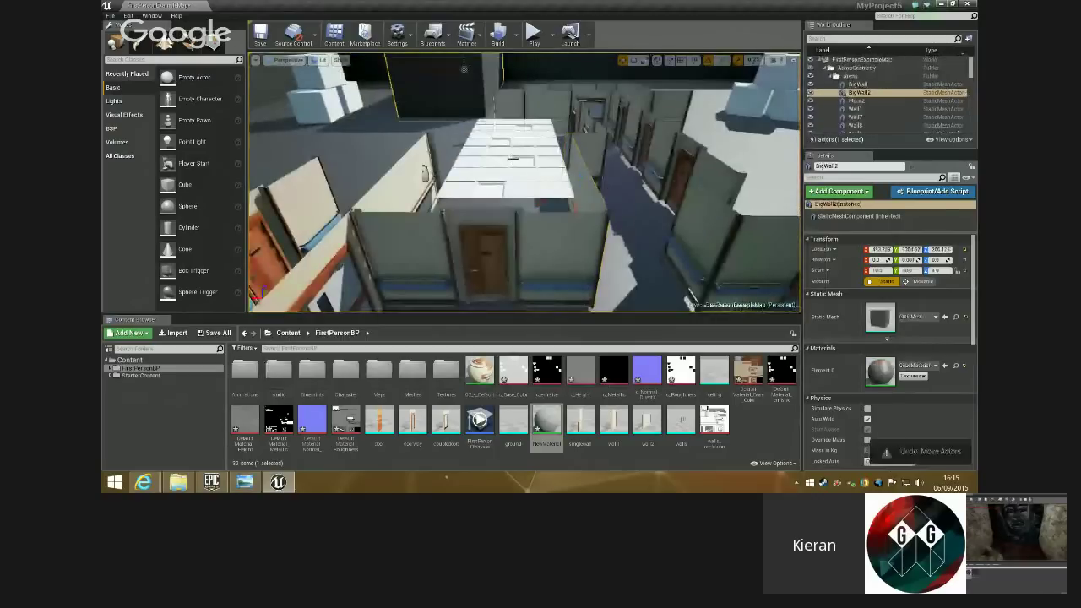
pyautogui.scroll(-5, 560, 158)
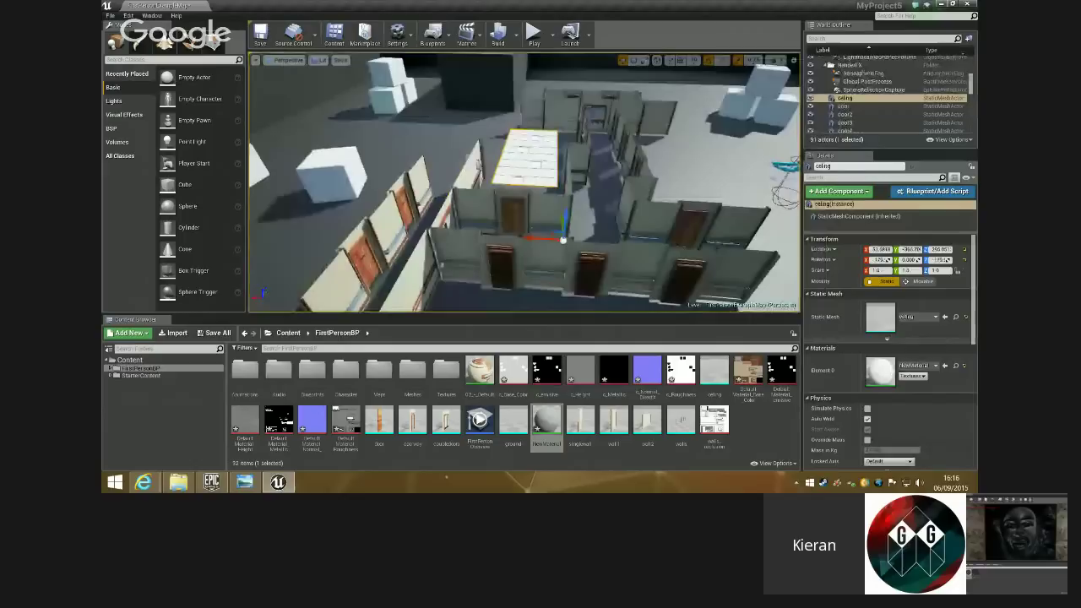
pyautogui.moveTo(524, 186); pyautogui.dragTo(524, 220, button='right')
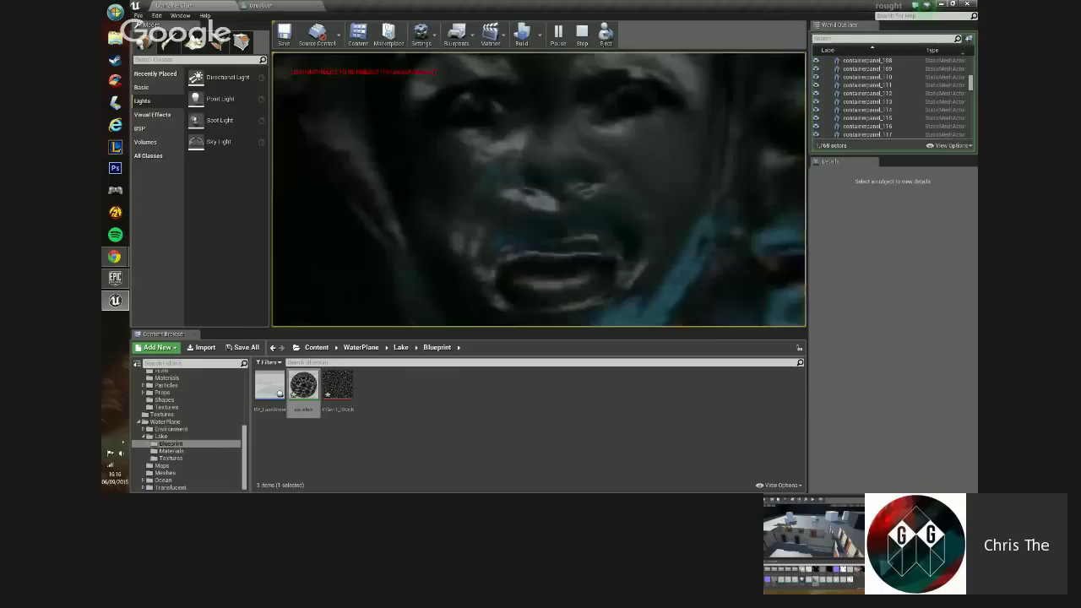
# - Stop the play test and close the caustics material without applying its changes
pyautogui.press('Escape')
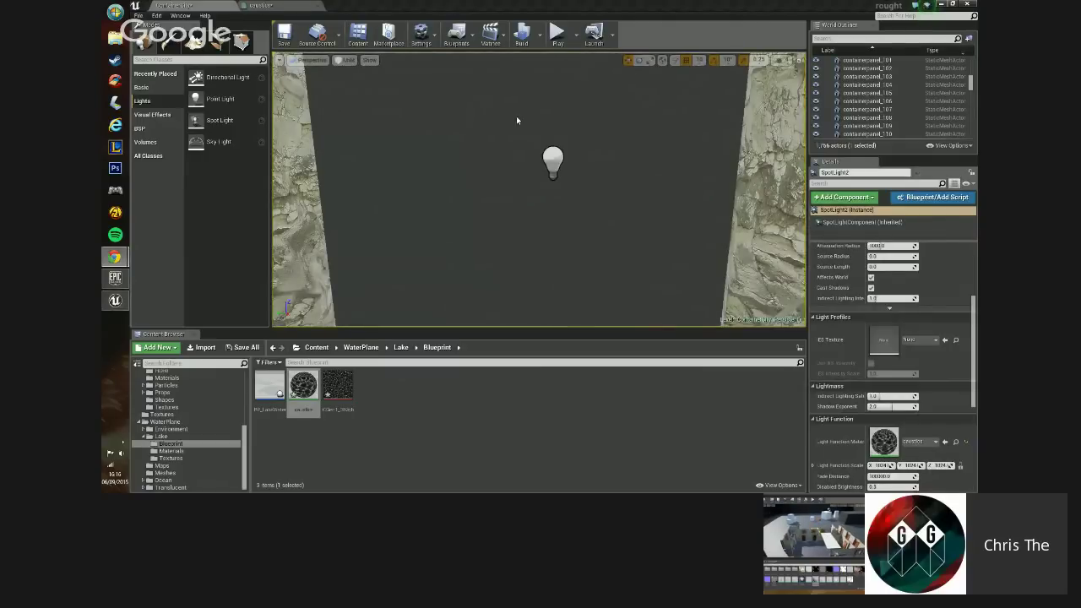
pyautogui.moveTo(428, 133); pyautogui.dragTo(456, 135, button='right')
pyautogui.click(308, 6)
pyautogui.click(318, 6)
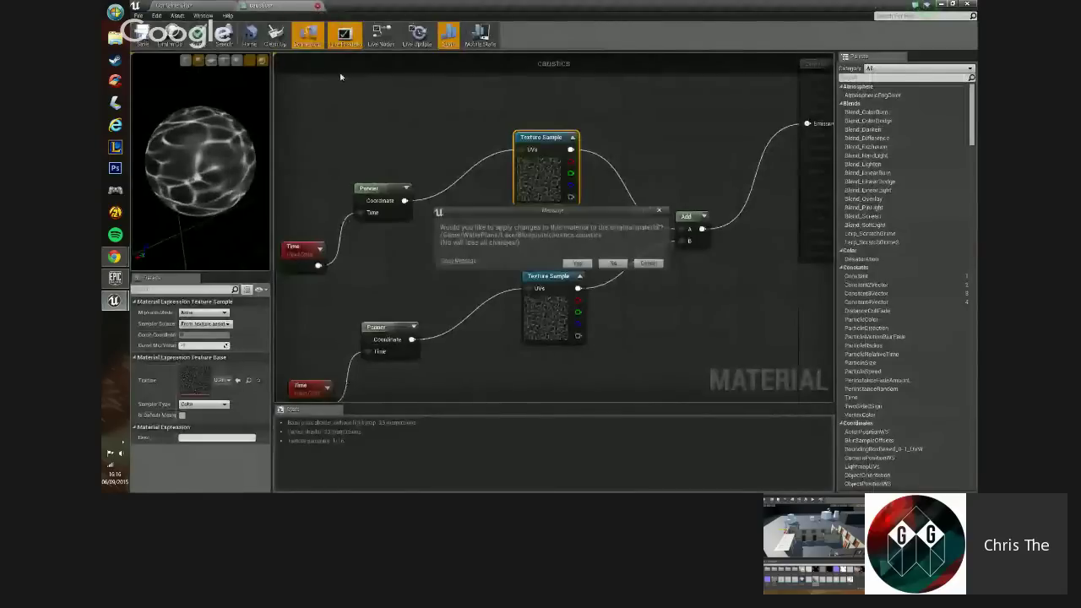
pyautogui.click(614, 264)
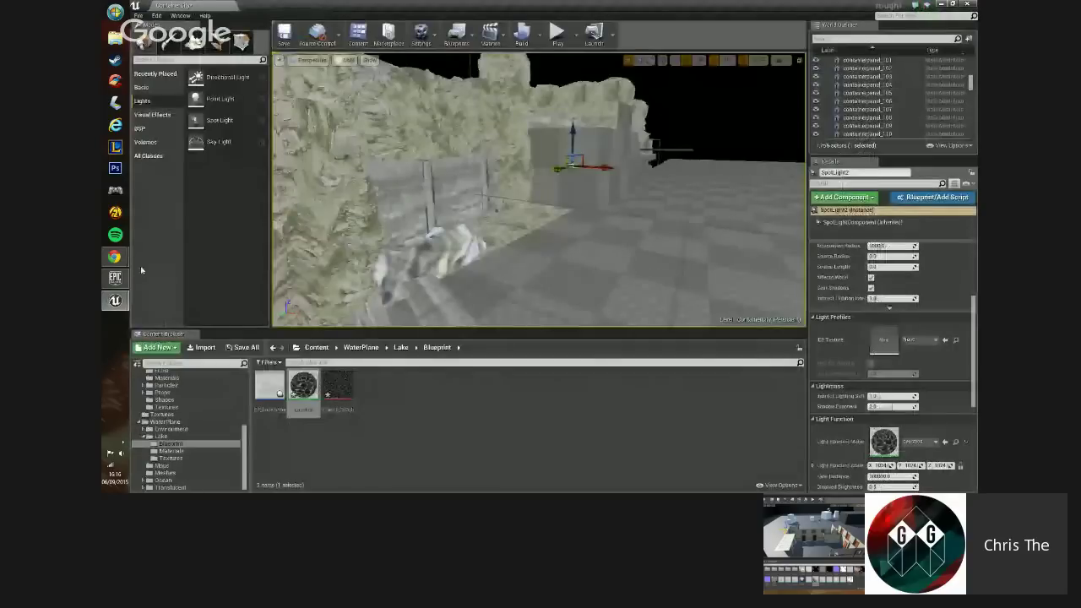
# - Switch to the Epic Games Launcher and open the second AliceGardens 4.8 project from the library
pyautogui.click(115, 277)
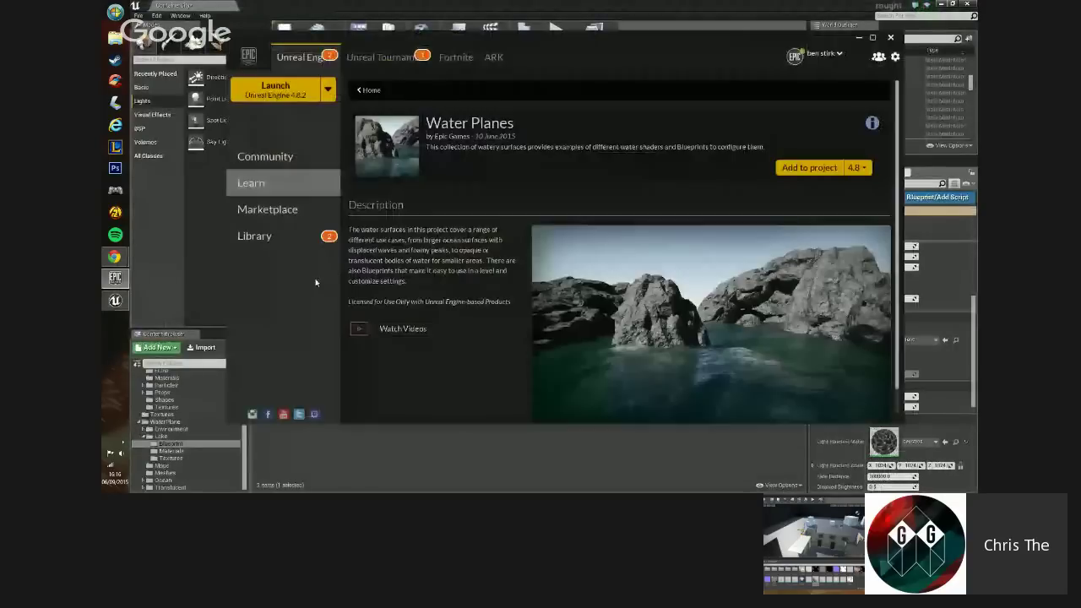
pyautogui.click(273, 235)
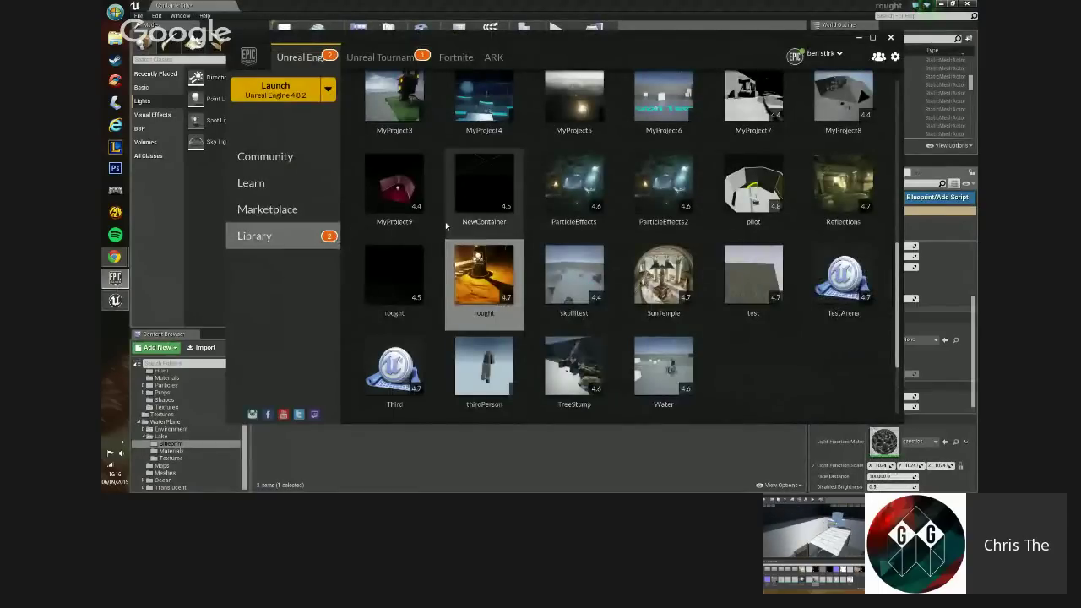
pyautogui.scroll(3, 453, 285)
pyautogui.scroll(5, 454, 285)
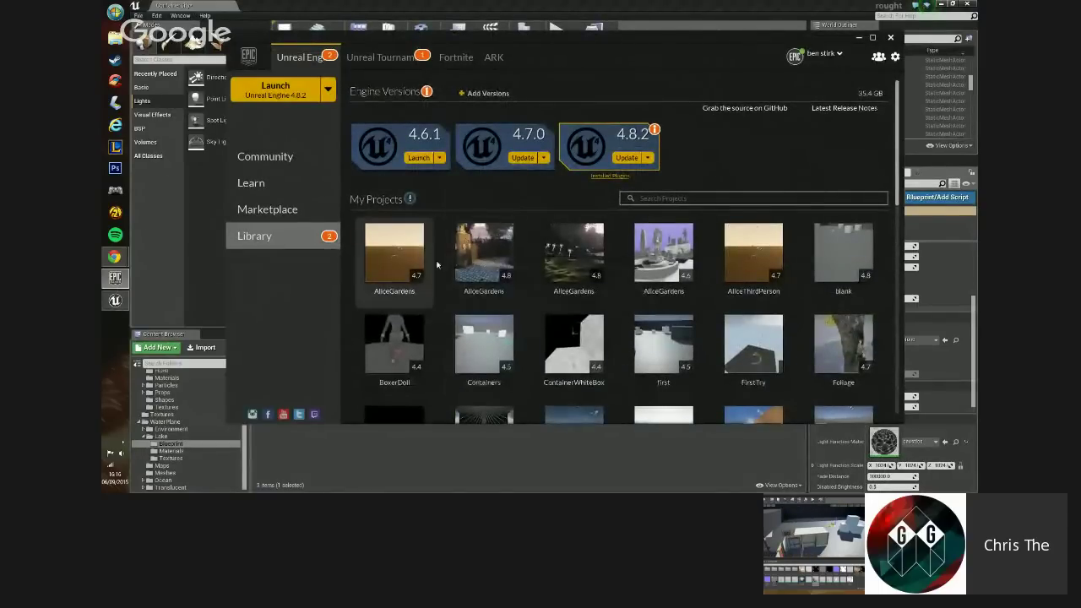
pyautogui.moveTo(599, 281)
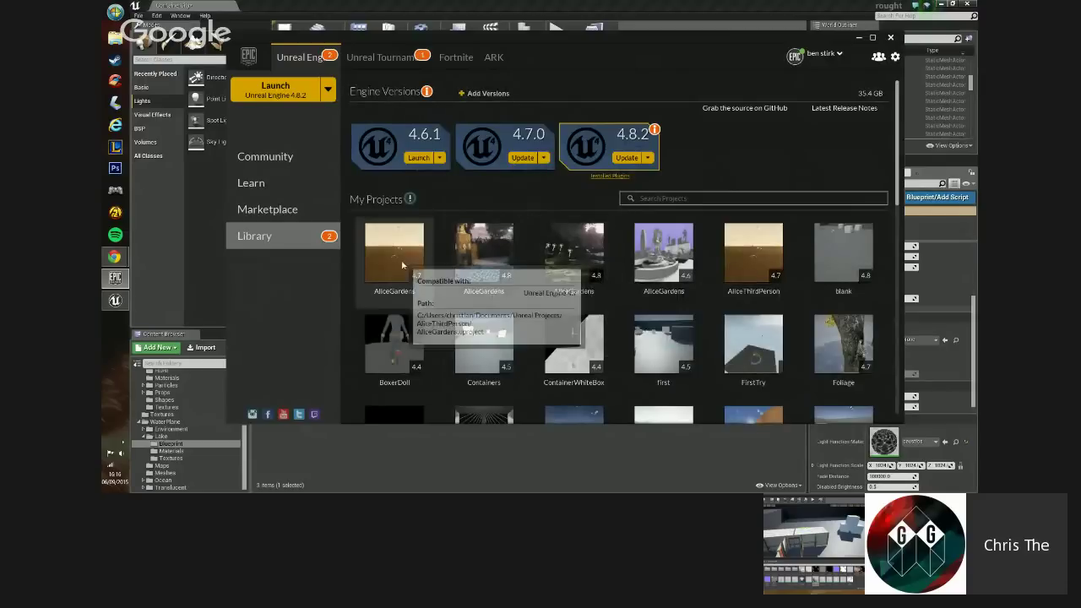
pyautogui.doubleClick(599, 277)
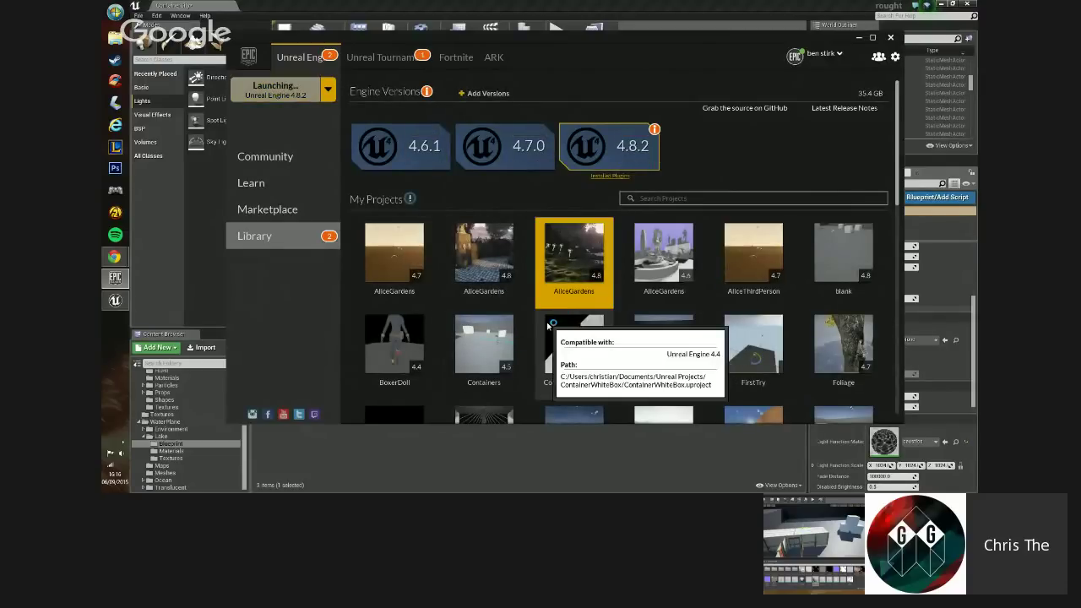
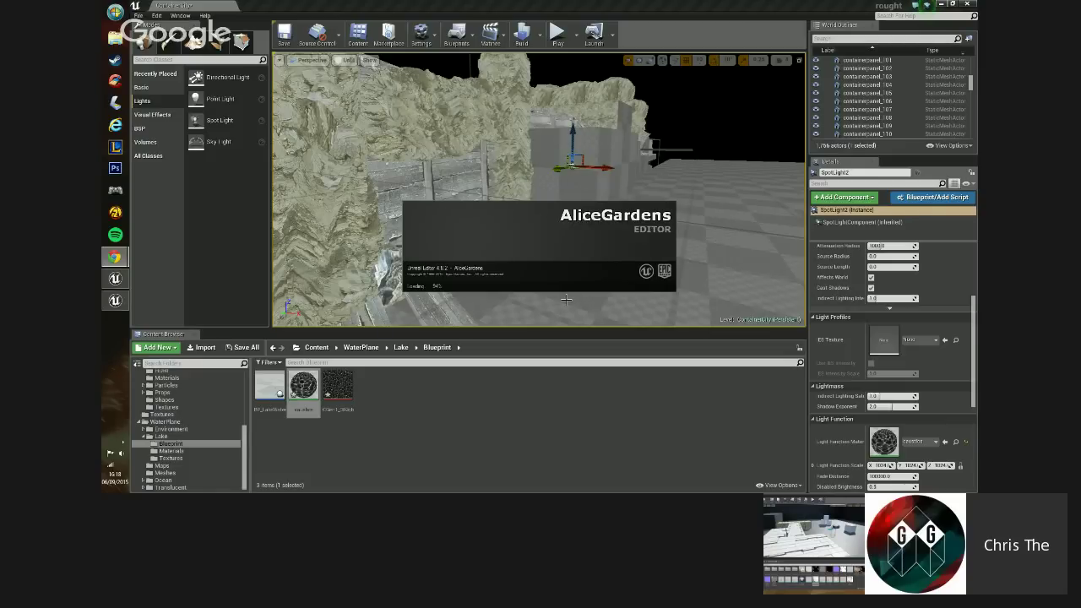
# - Fly into the tunnel, restore Lit view, and briefly play test the level
pyautogui.moveTo(589, 125); pyautogui.dragTo(575, 145, button='right')
pyautogui.hotkey('alt', '4')
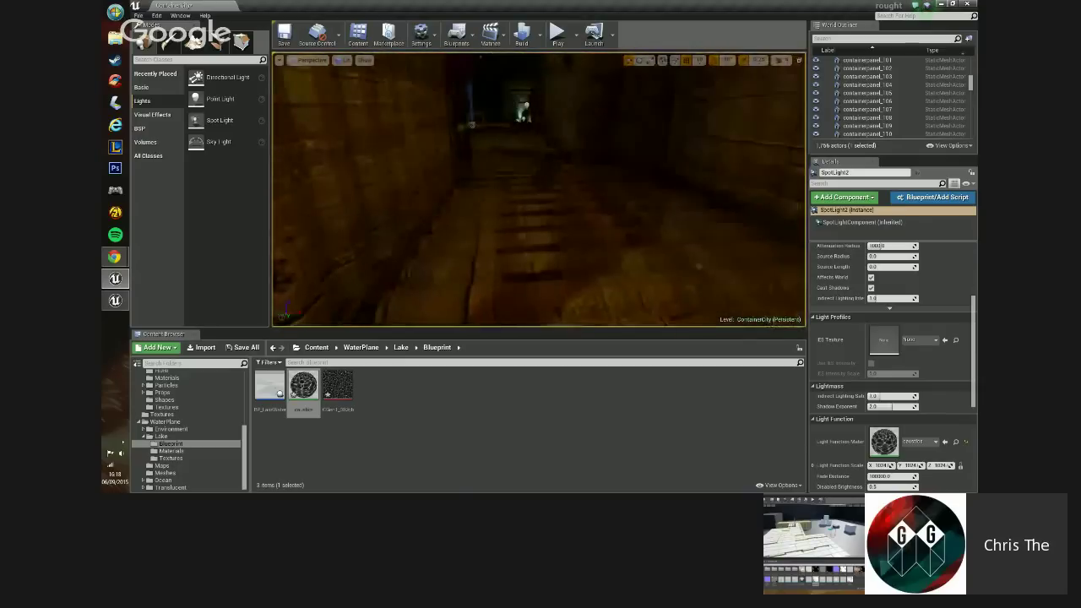
pyautogui.click(557, 36)
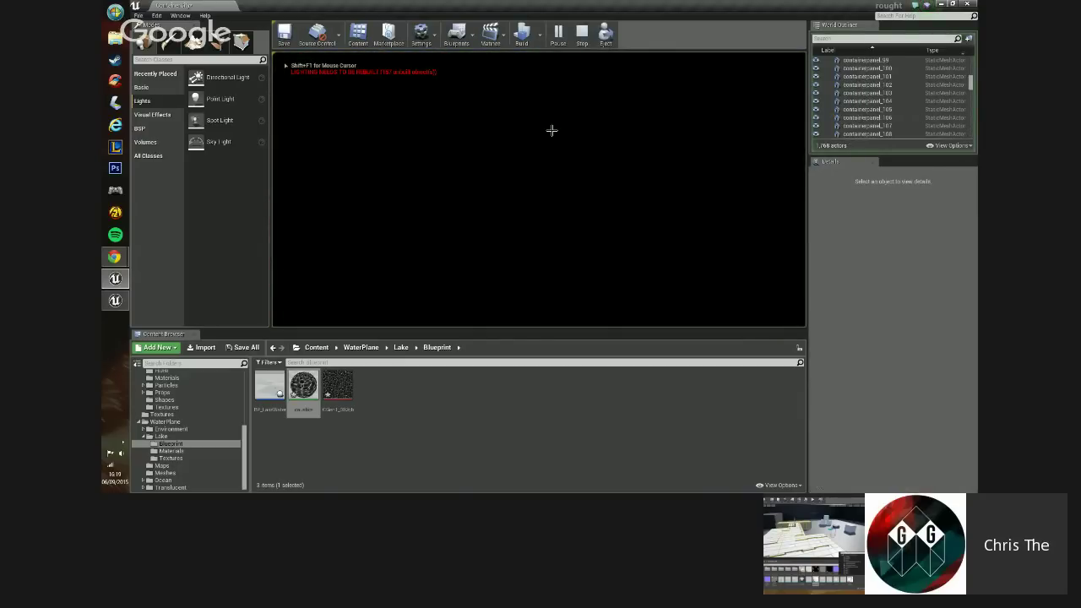
pyautogui.press('Escape')
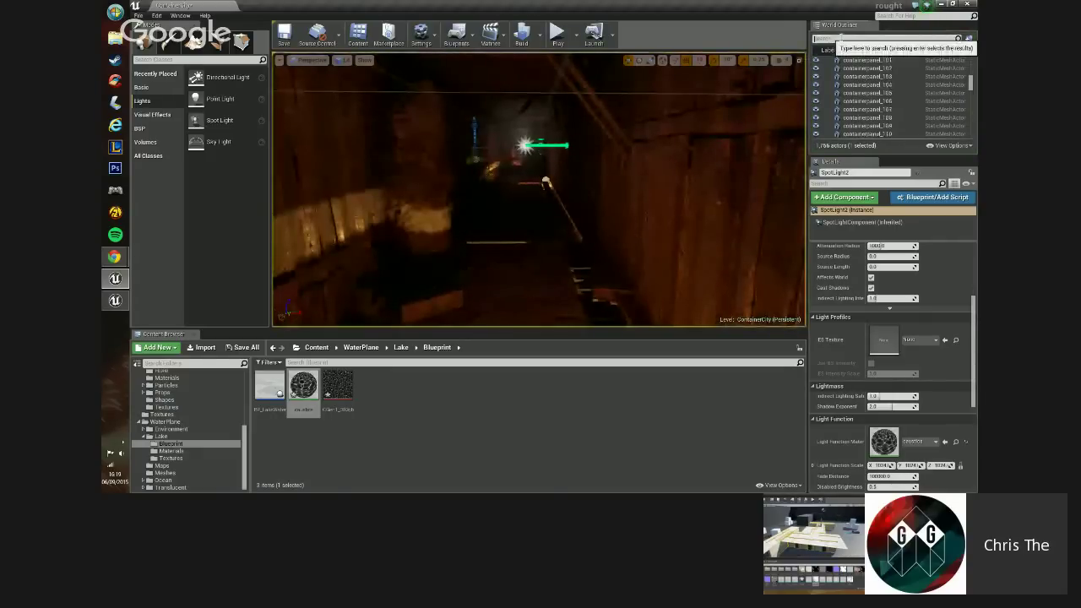
# - Search the level's actors for "post" and bring up PostProcessVolume_3 in the hospital corridor
pyautogui.click(841, 38)
pyautogui.write('post')
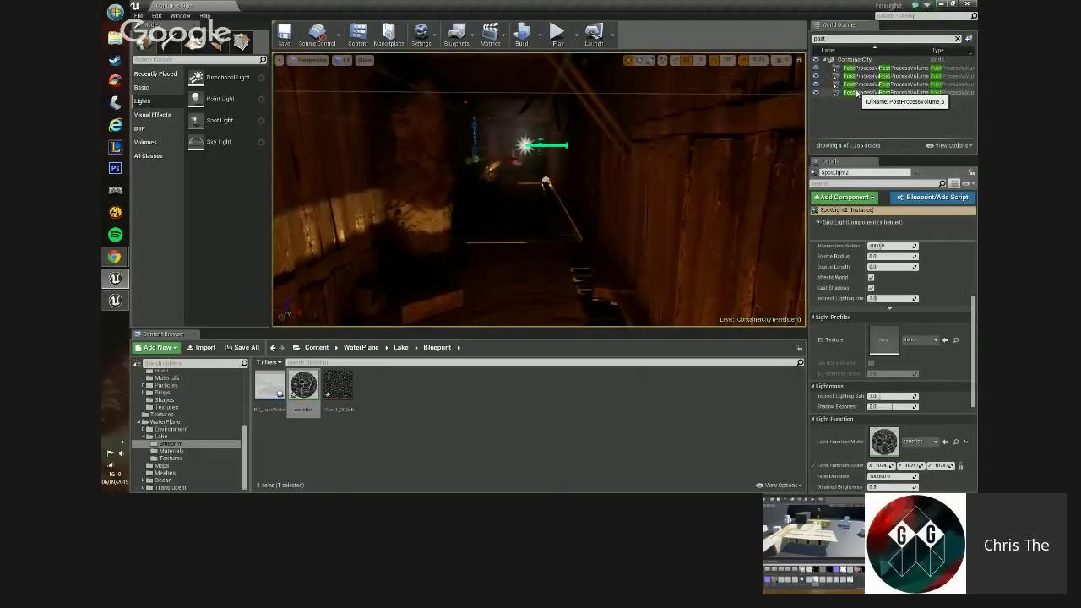
pyautogui.doubleClick(870, 92)
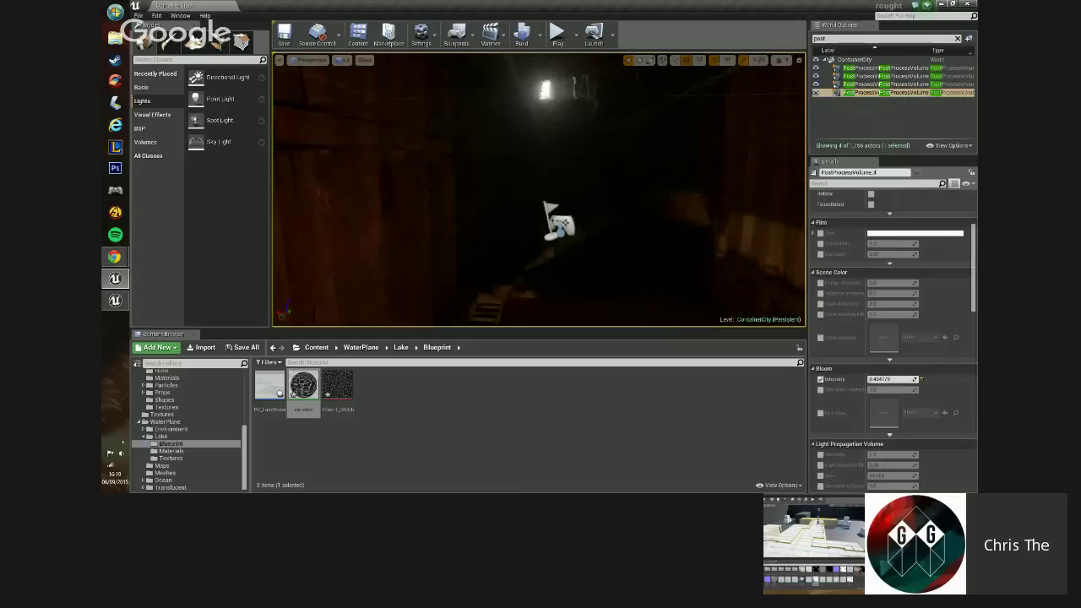
pyautogui.moveTo(679, 97); pyautogui.dragTo(642, 100, button='right')
pyautogui.doubleClick(880, 84)
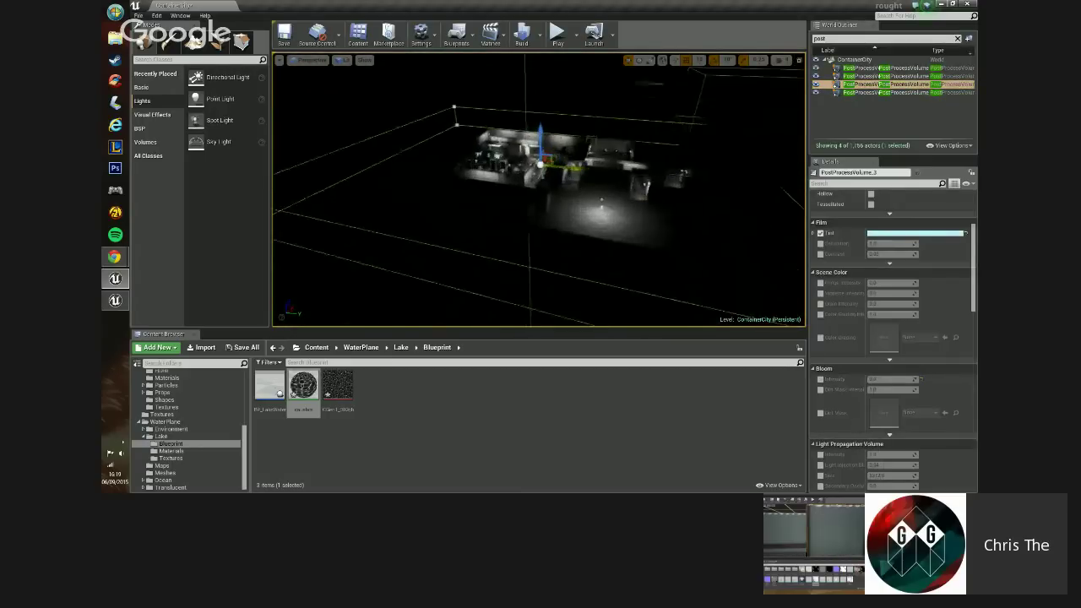
pyautogui.moveTo(684, 212); pyautogui.dragTo(704, 245, button='right')
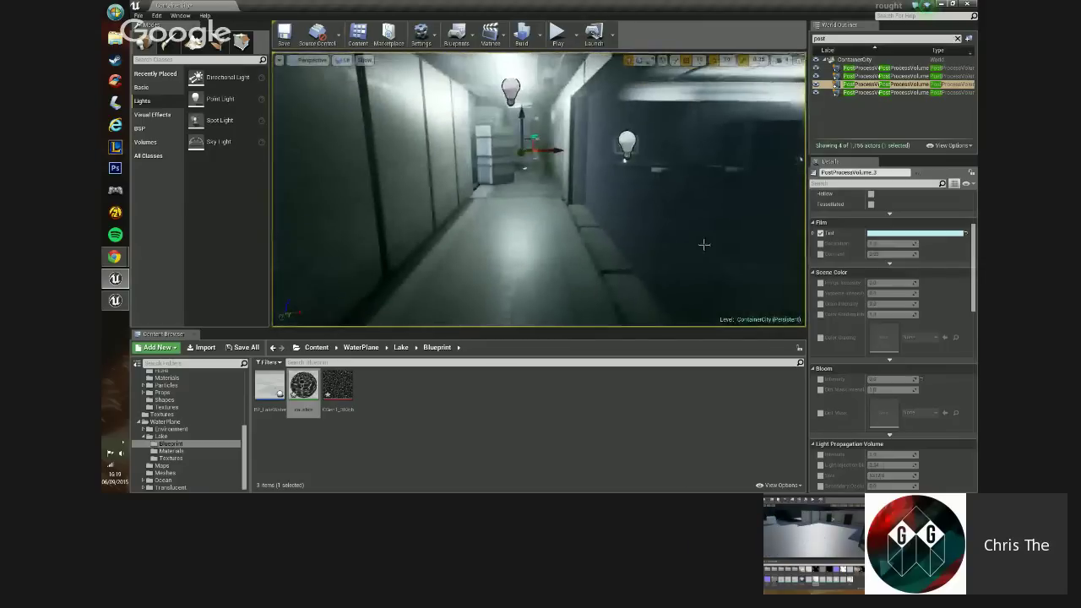
# - Compare the hospital corridor with the post-process volume's Film Tint override disabled and re-enabled
pyautogui.click(819, 233)
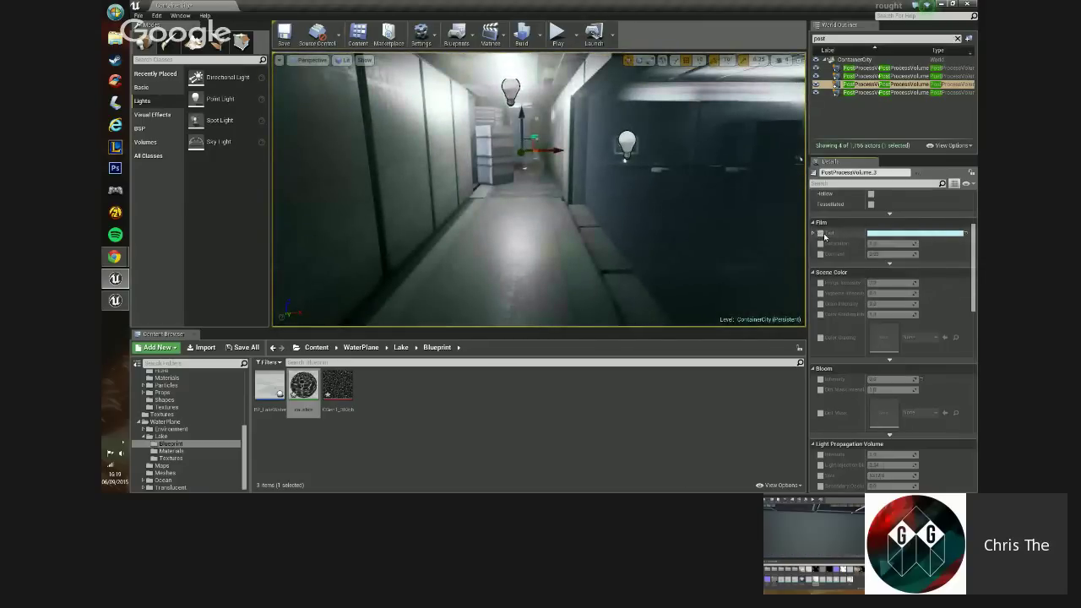
pyautogui.moveTo(600, 229); pyautogui.dragTo(632, 240, button='right')
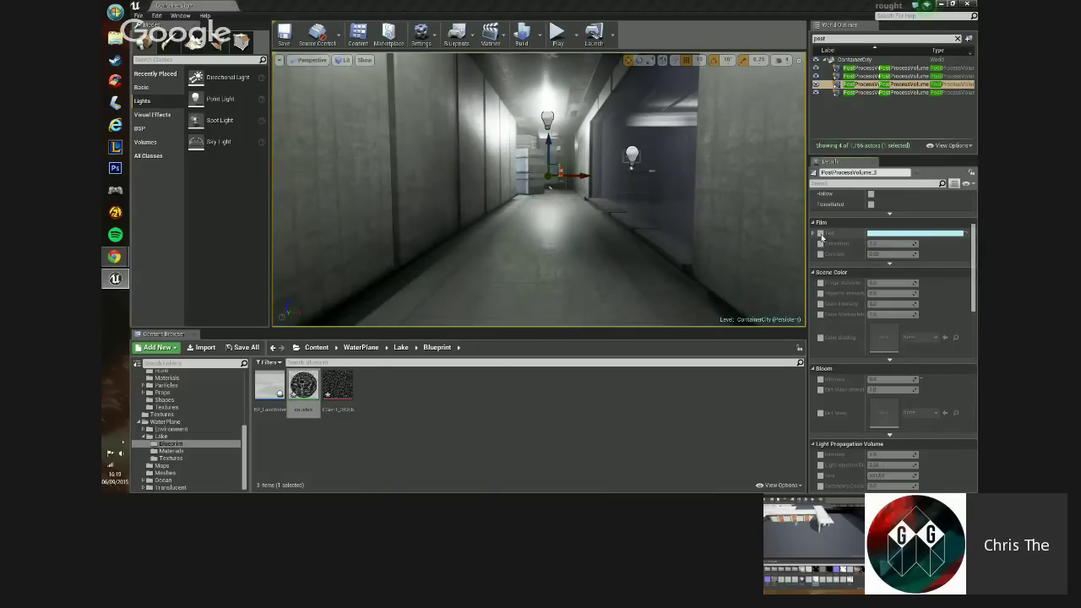
pyautogui.click(820, 233)
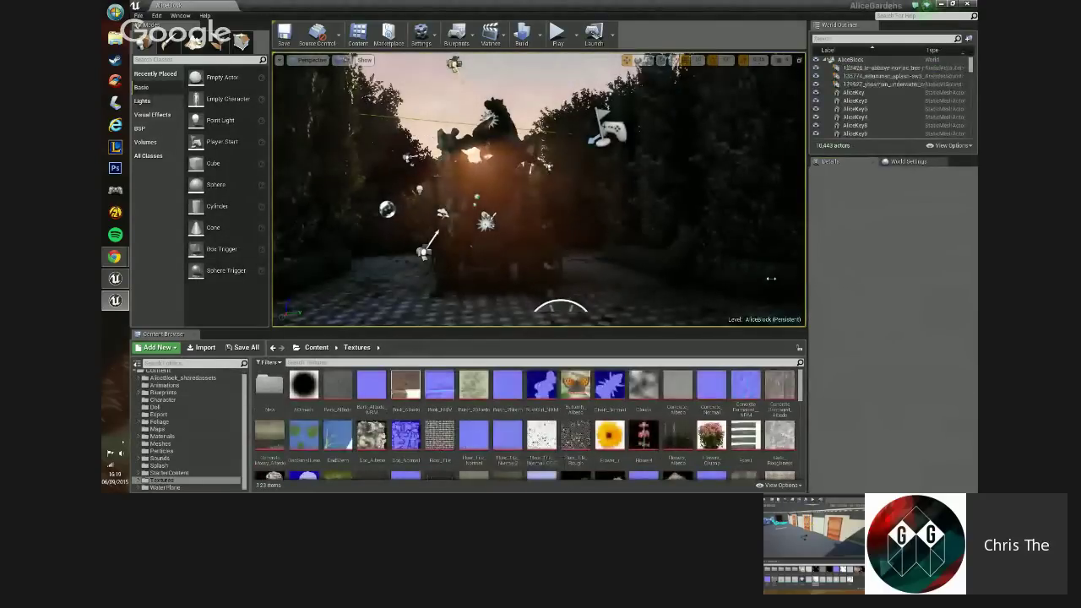
# - Switch to the ContainerCity project, disable PostProcessVolume_3's Min and Max Brightness overrides, and toggle its Exposure Bias override off and on
pyautogui.click(946, 5)
pyautogui.scroll(-3, 873, 315)
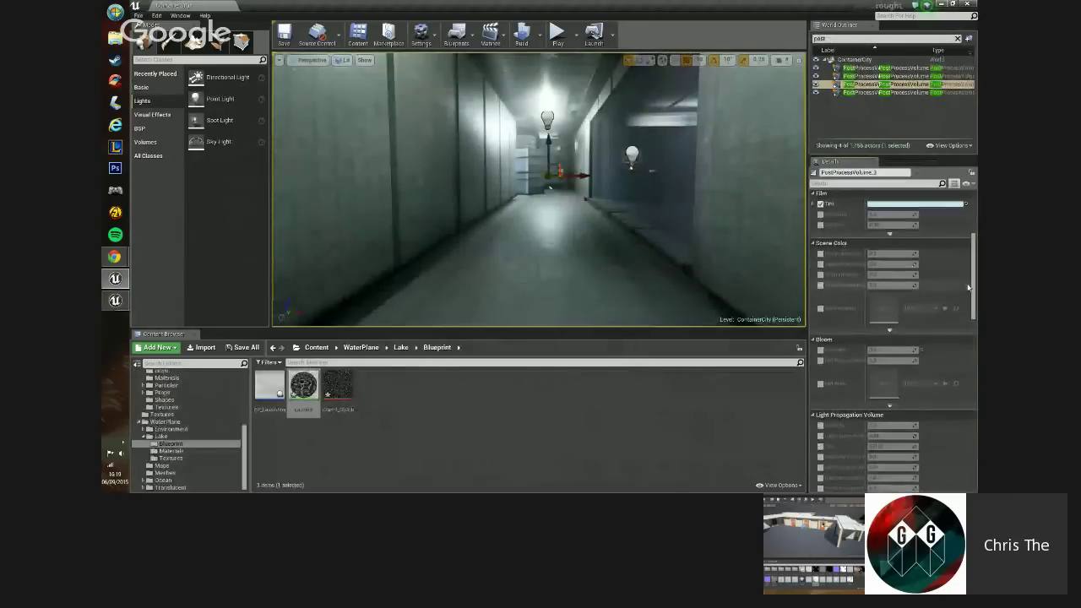
pyautogui.scroll(-5, 925, 320)
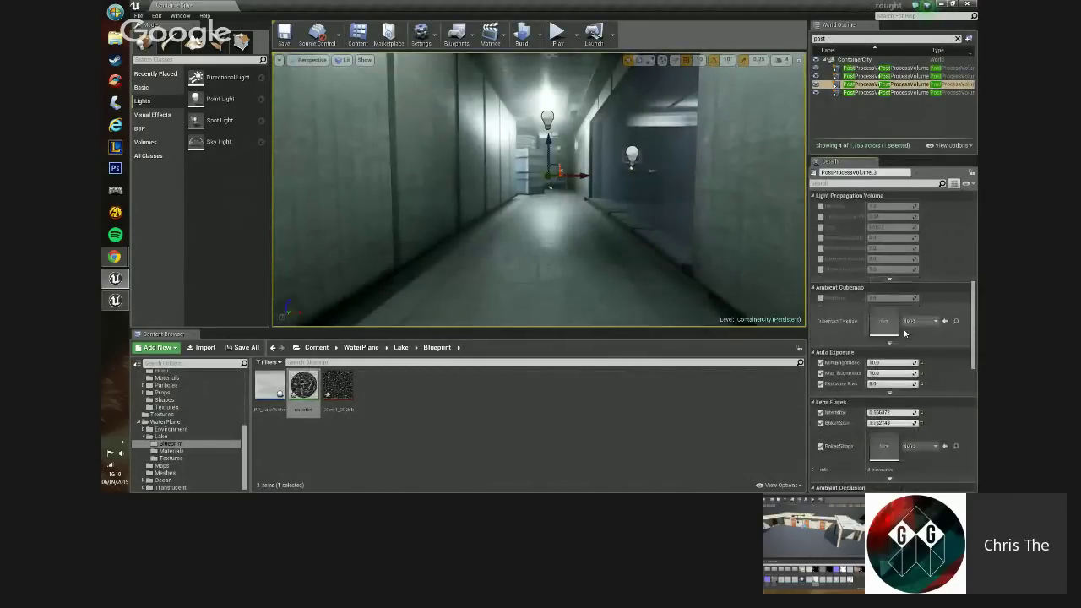
pyautogui.scroll(-2, 904, 335)
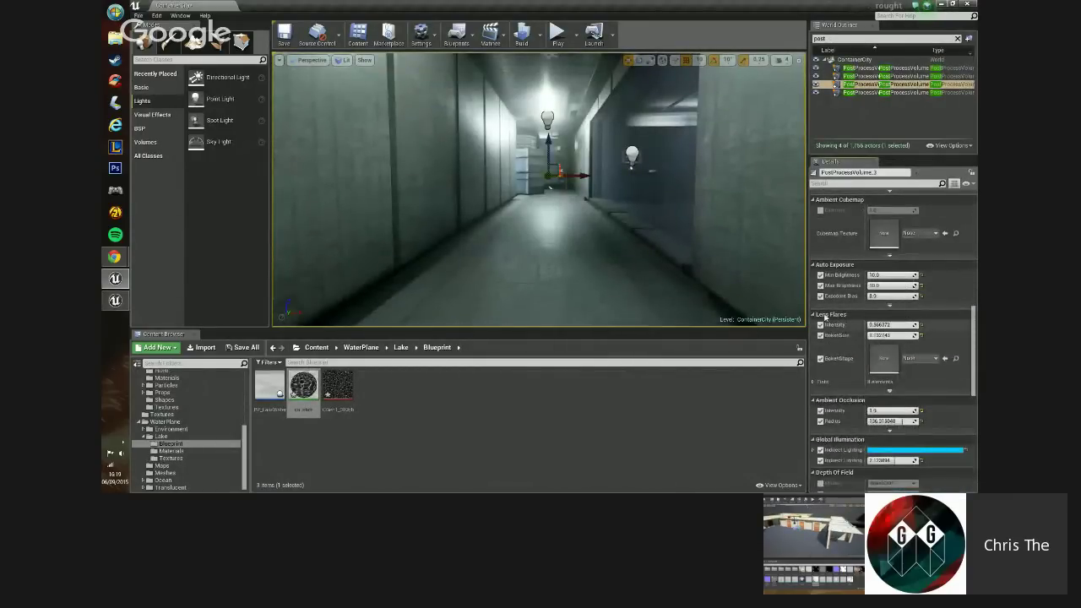
pyautogui.click(820, 286)
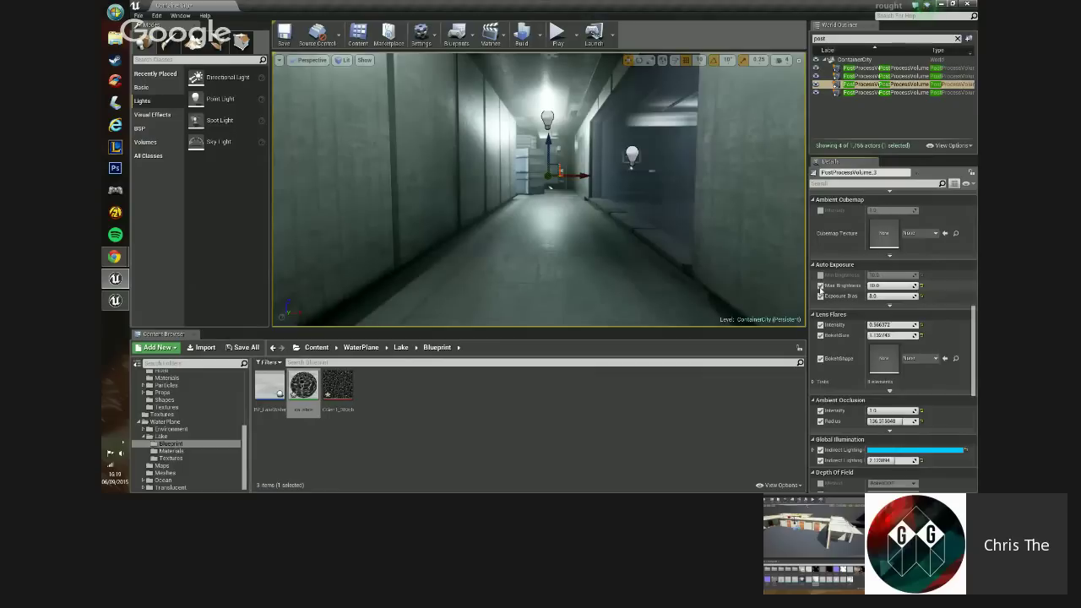
pyautogui.click(820, 296)
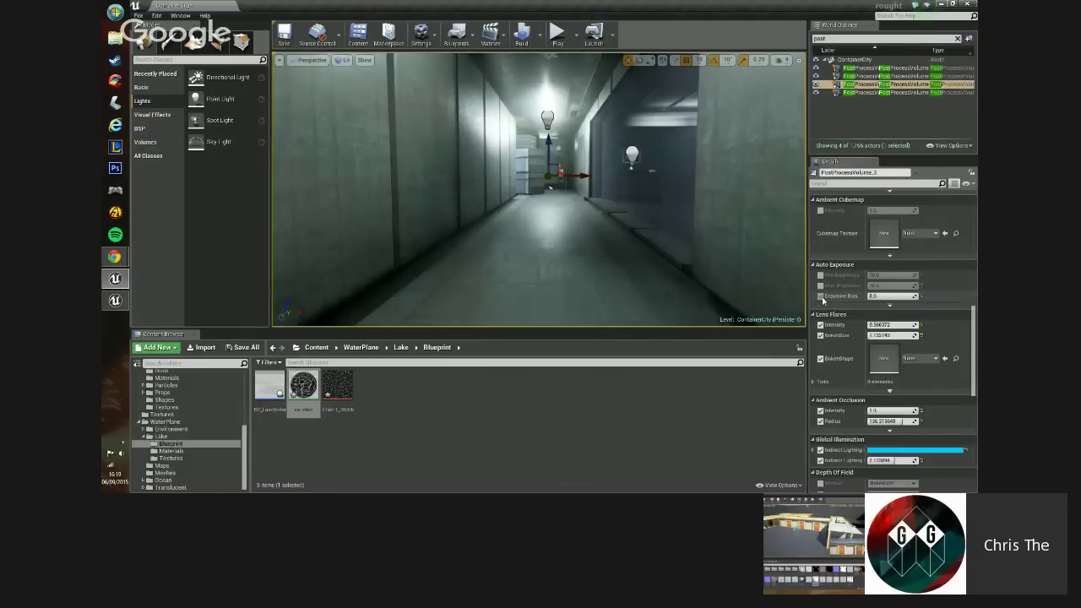
pyautogui.click(820, 296)
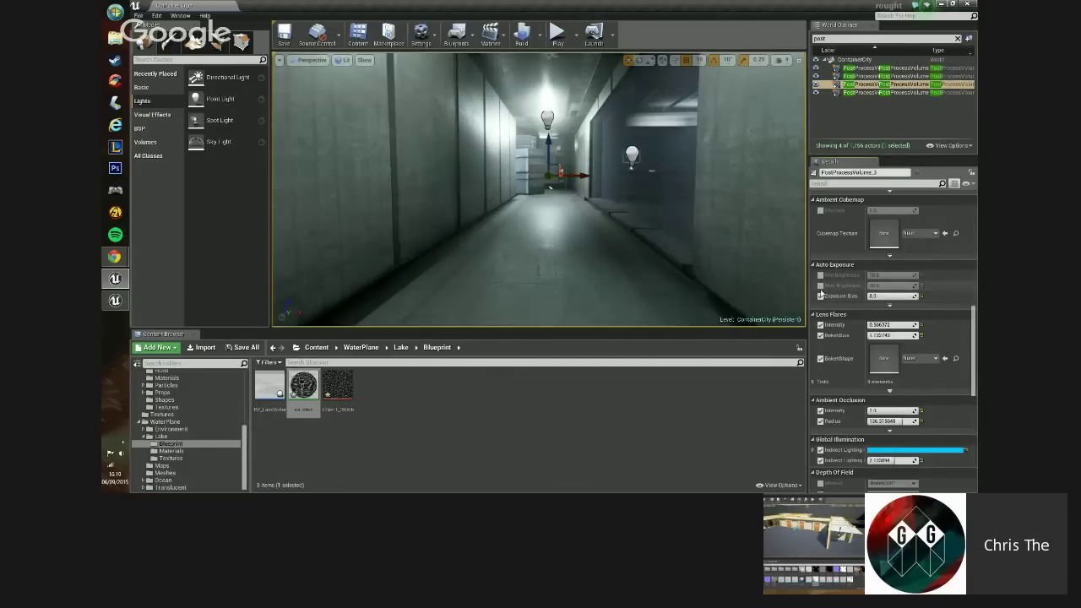
pyautogui.click(820, 286)
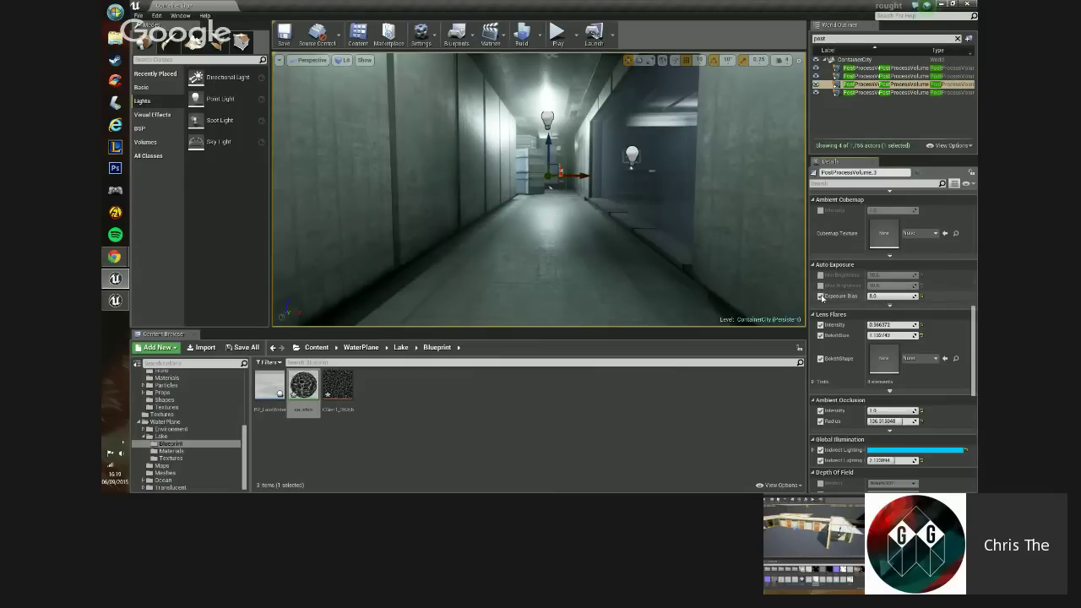
# - Set the post-process volume's Exposure Bias to -8.0 and move through the corridor to examine its effect
pyautogui.moveTo(887, 296); pyautogui.dragTo(870, 296)
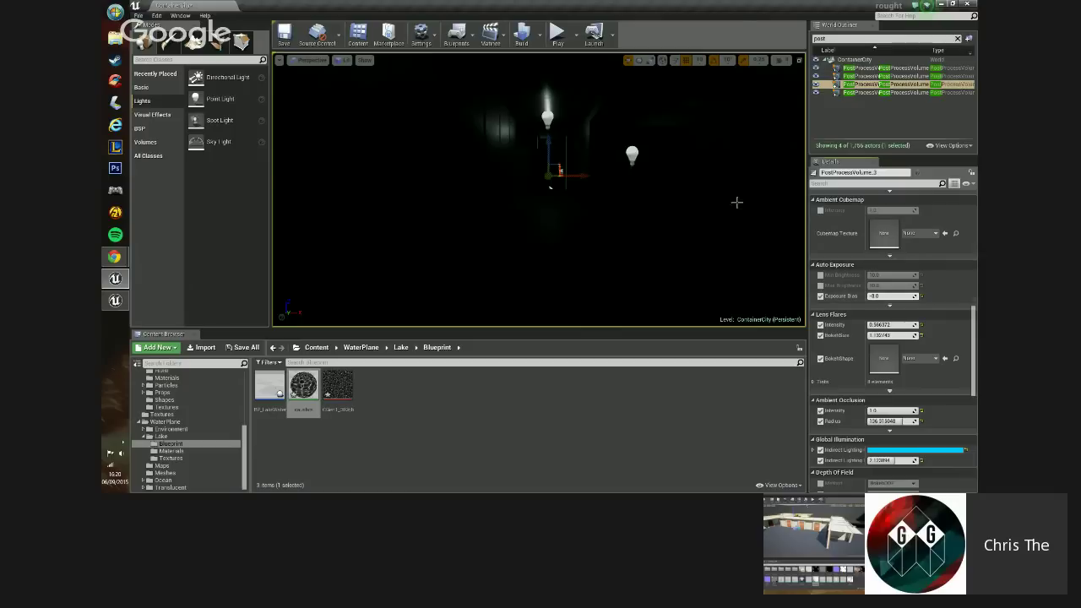
pyautogui.press('w')
pyautogui.moveTo(628, 168); pyautogui.dragTo(649, 186, button='right')
pyautogui.press('s')
pyautogui.press('w')
pyautogui.press('s')
pyautogui.scroll(-1, 862, 412)
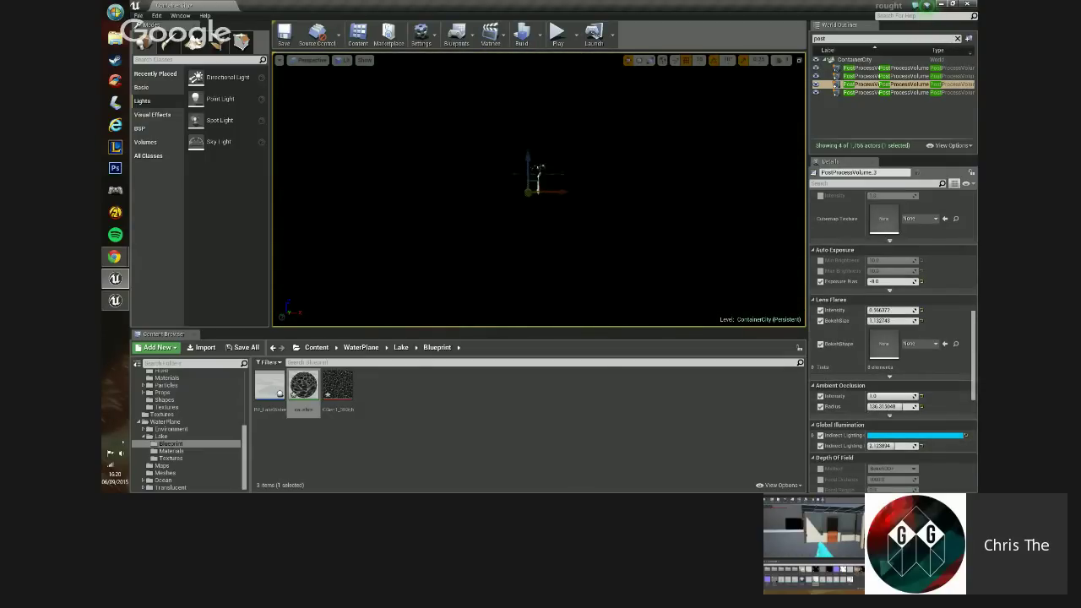
pyautogui.moveTo(540, 210); pyautogui.dragTo(541, 210, button='right')
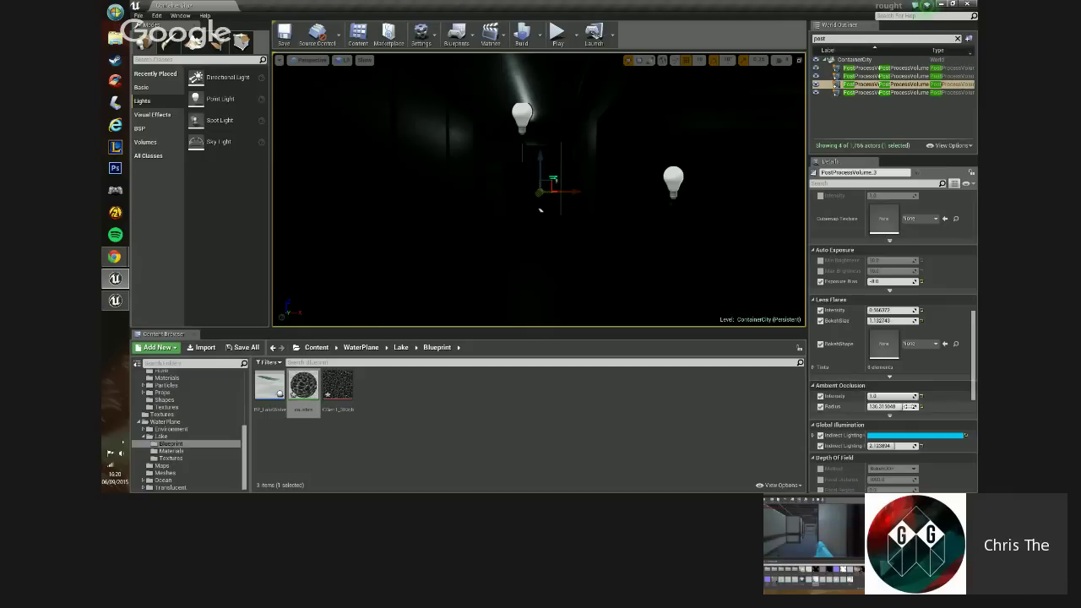
# - Set the volume's lens-flare Bokeh Size to 0.0 and Exposure Bias to 8.0, and review the corridor and the volume's bounds
pyautogui.moveTo(882, 322); pyautogui.dragTo(865, 321)
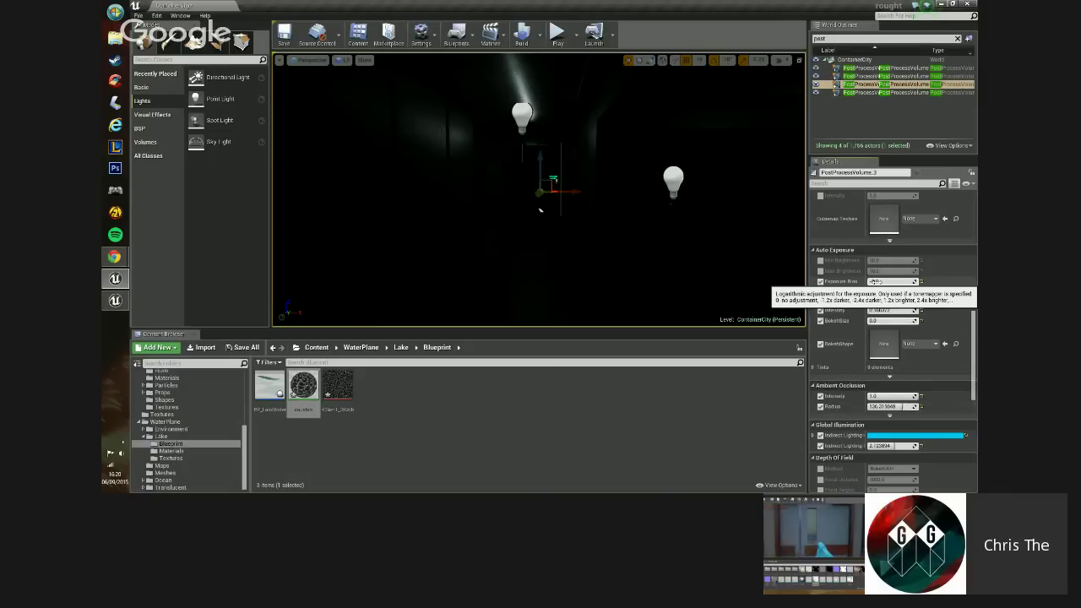
pyautogui.moveTo(875, 282); pyautogui.dragTo(912, 281)
pyautogui.moveTo(541, 211)
pyautogui.mouseDown(button='right')
pyautogui.moveTo(558, 210)
pyautogui.moveTo(541, 210)
pyautogui.mouseUp(button='right')
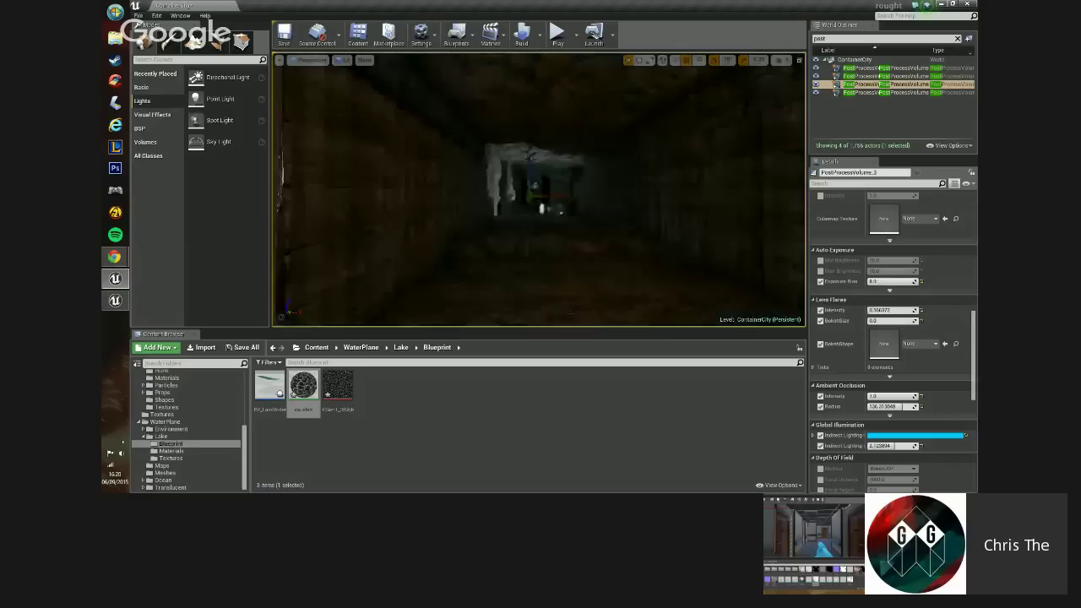
pyautogui.press('f')
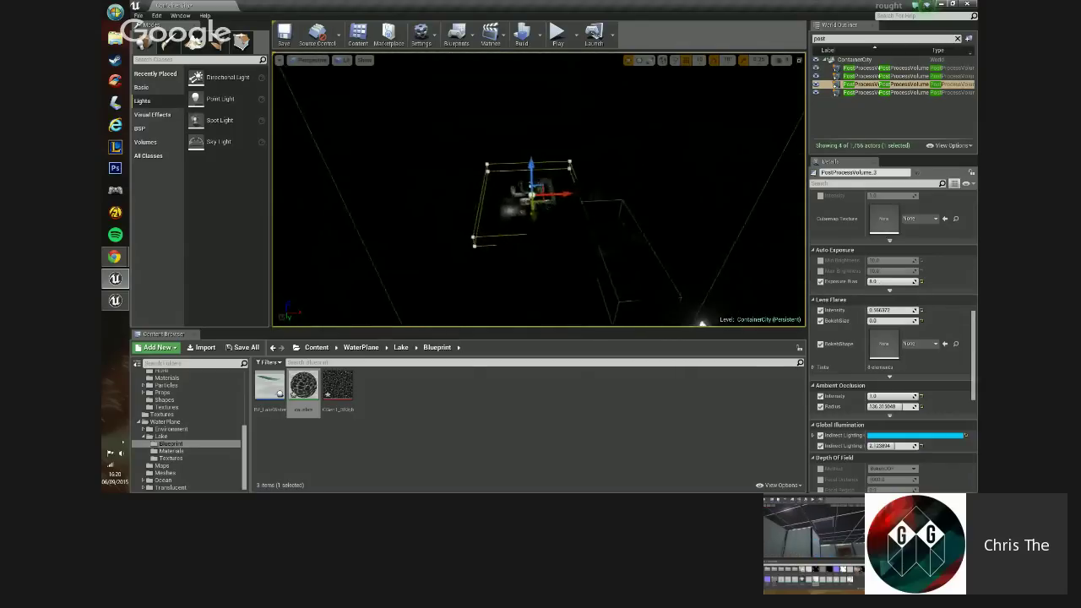
pyautogui.moveTo(702, 322); pyautogui.dragTo(680, 311, button='right')
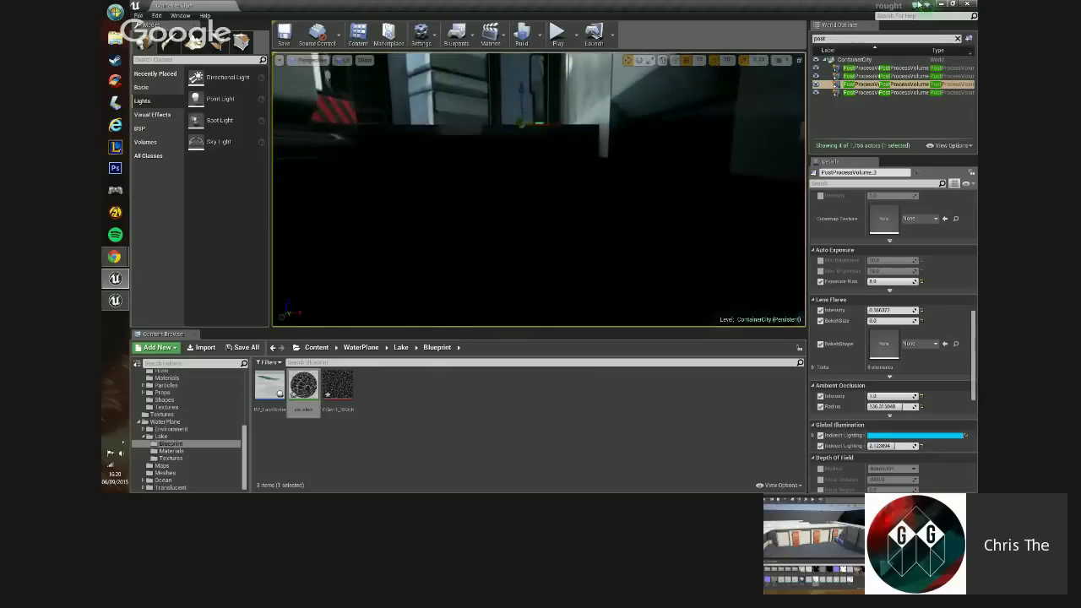
# - Close the ContainerCity project without saving its changes and return to AliceGardens
pyautogui.hotkey('ctrl', 'shift', 's')
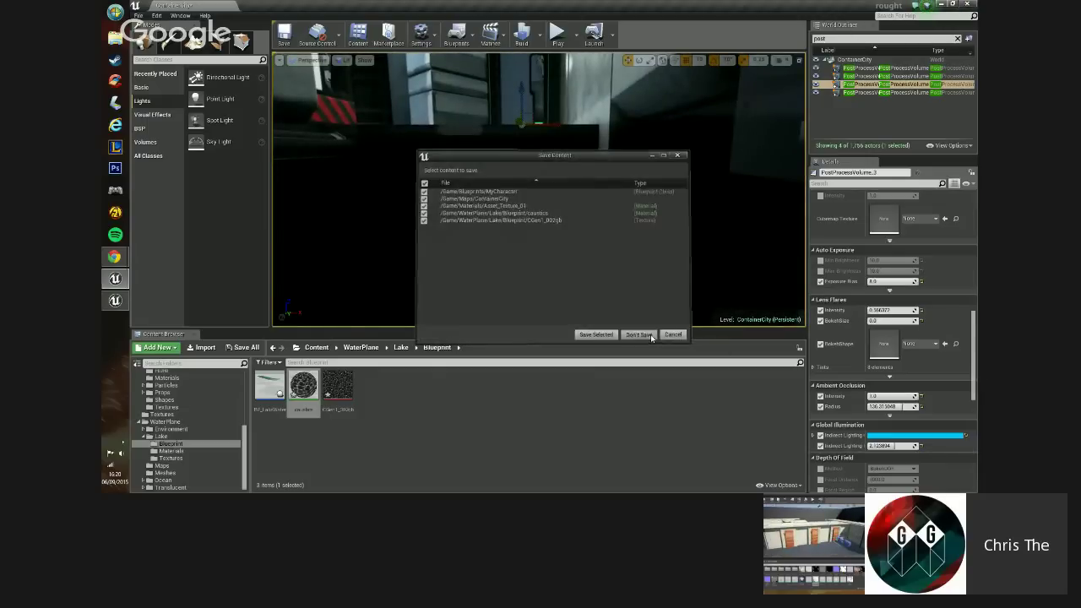
pyautogui.click(655, 335)
pyautogui.hotkey('alt', 'F4')
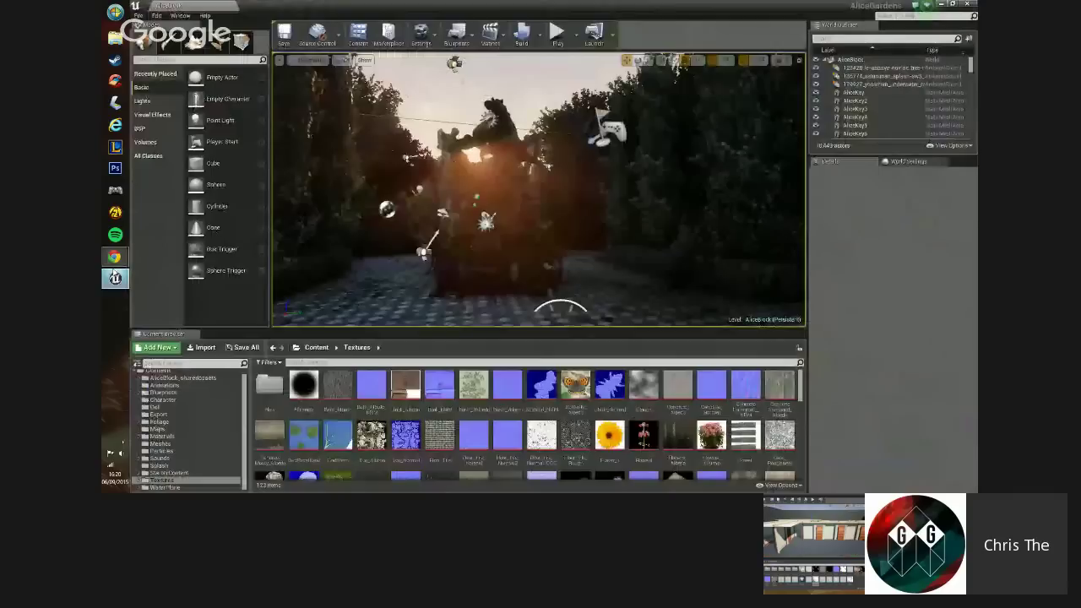
# - Search the AliceGardens actors for "sky" and for "direc", and select the Sun directional light
pyautogui.moveTo(524, 194); pyautogui.dragTo(541, 118, button='right')
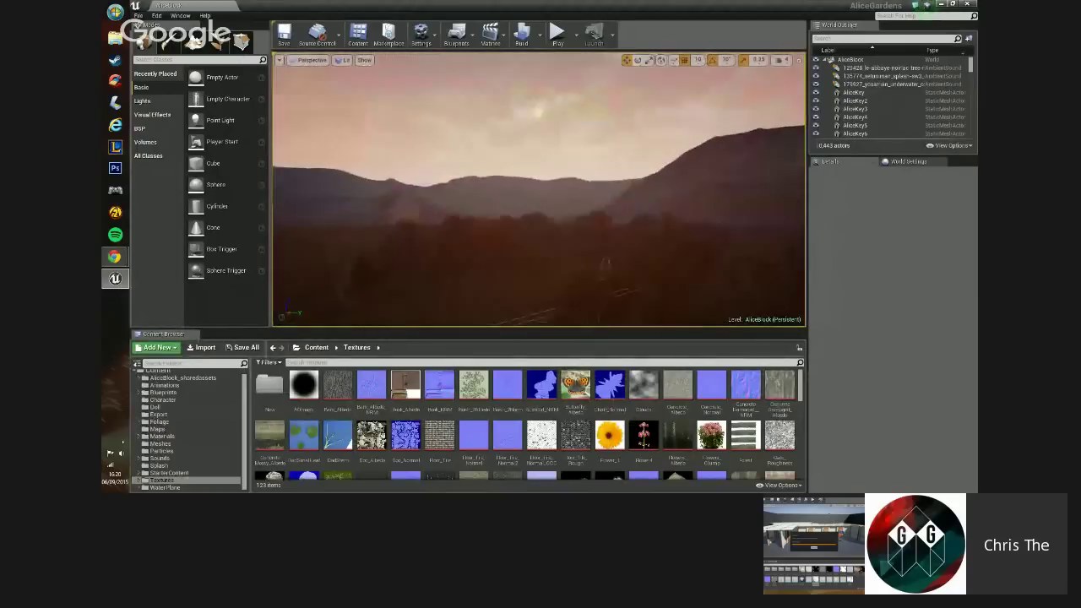
pyautogui.click(845, 39)
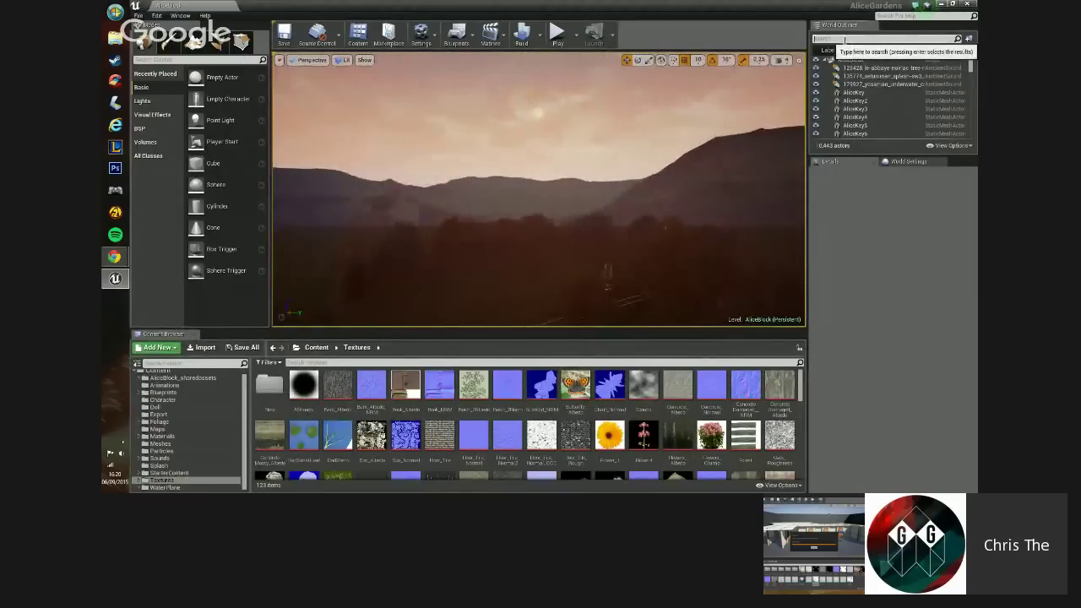
pyautogui.write('sky')
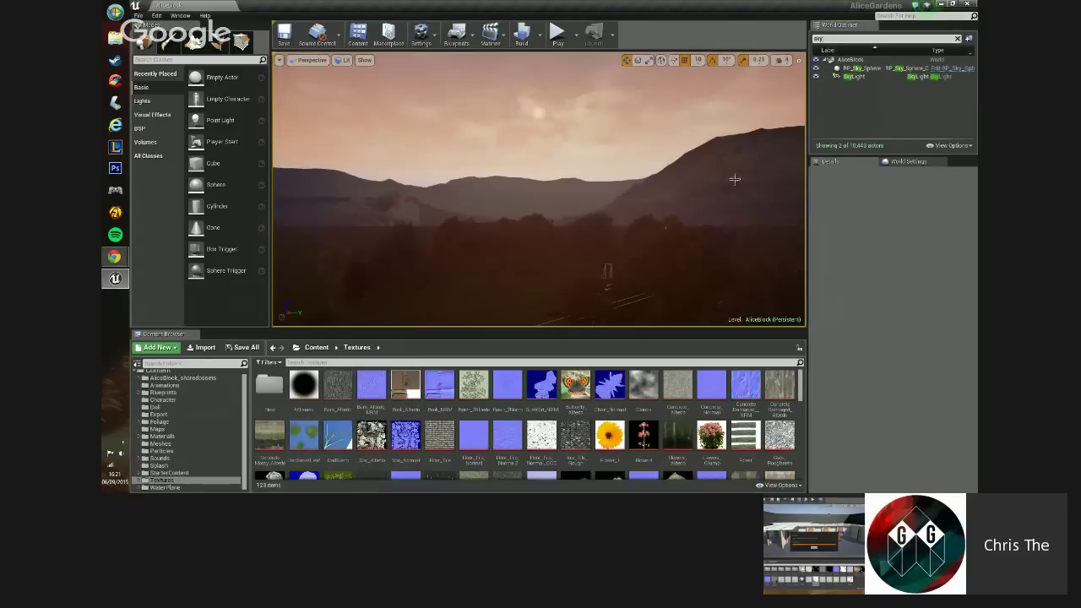
pyautogui.press('BackSpace')
pyautogui.press('BackSpace')
pyautogui.press('BackSpace')
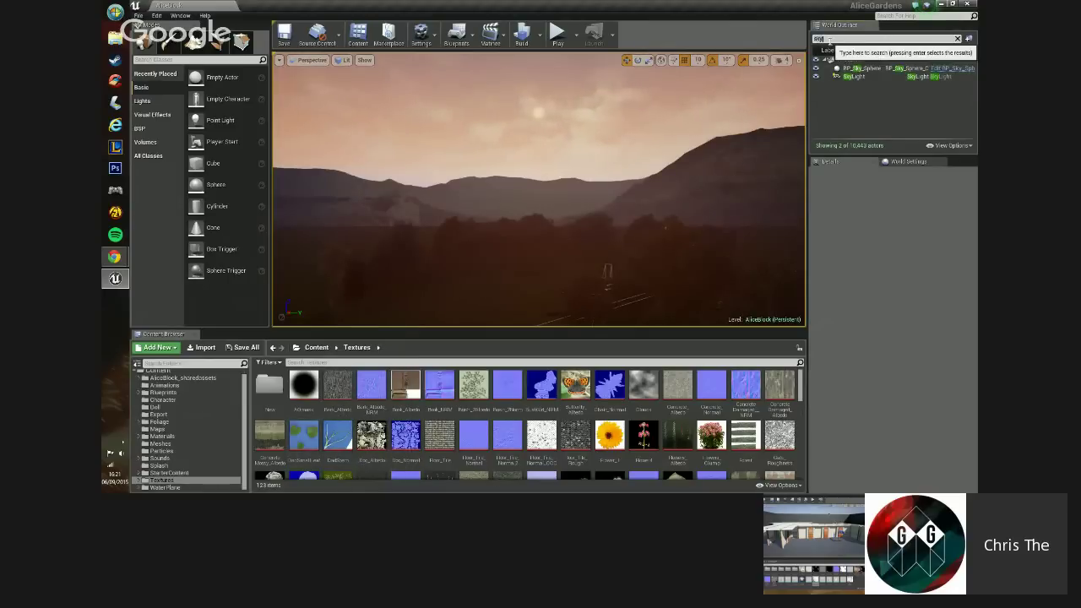
pyautogui.write('direc')
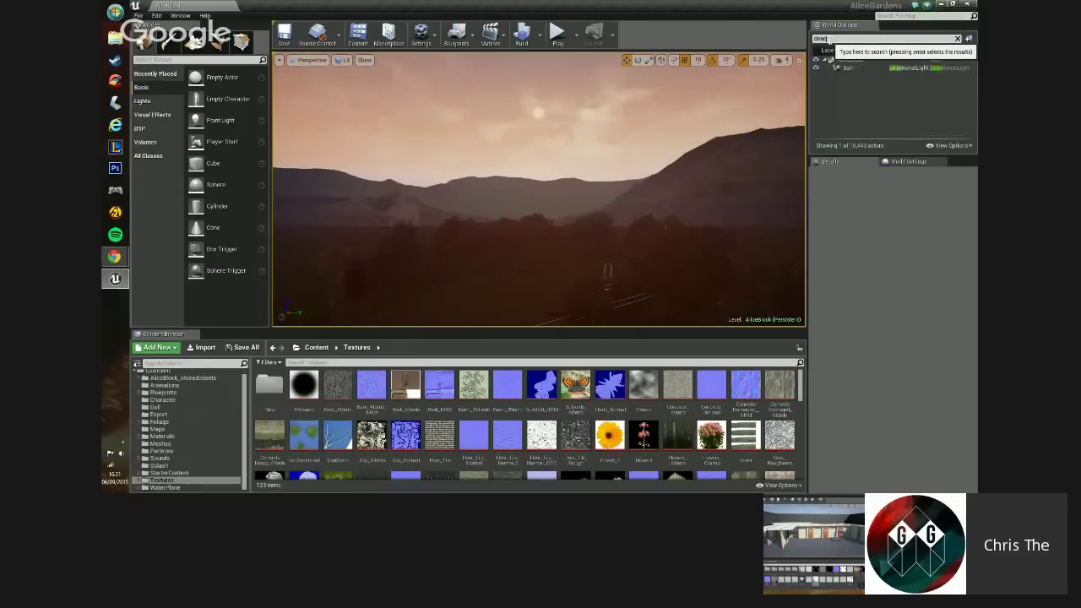
pyautogui.click(879, 67)
# - Inspect the Sun's Light Color in the colour picker and close it without changing the colour
pyautogui.moveTo(610, 153); pyautogui.dragTo(549, 246, button='right')
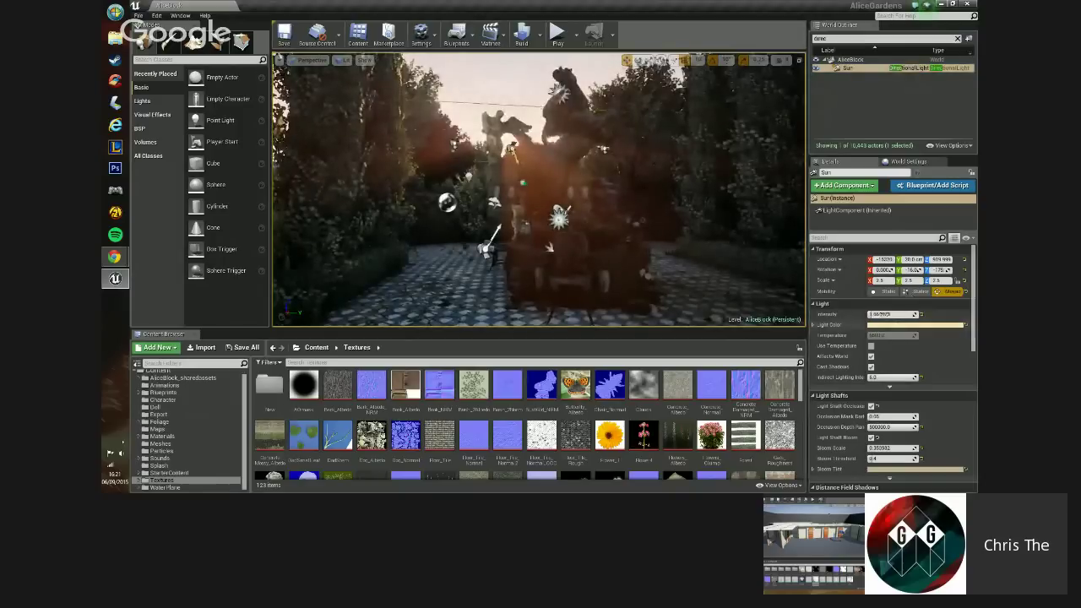
pyautogui.click(884, 326)
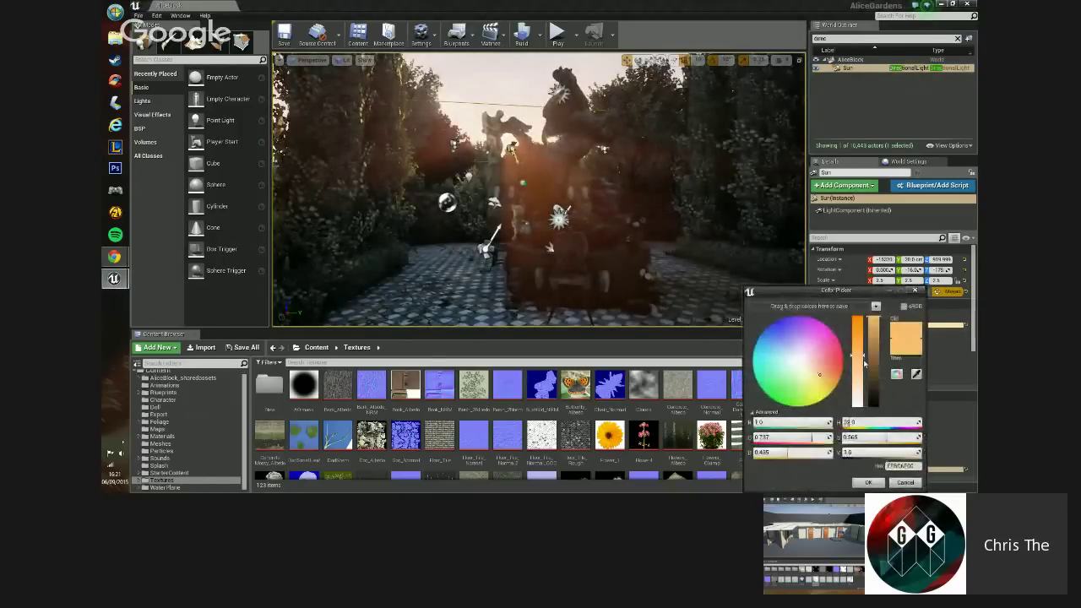
pyautogui.click(915, 292)
# - Fly through the garden from the rose gate past the lily ponds to the domed gazebo, partly in full screen, to examine the sunset lighting
pyautogui.moveTo(568, 282)
pyautogui.mouseDown(button='right')
pyautogui.moveTo(440, 281)
pyautogui.moveTo(568, 282)
pyautogui.mouseUp(button='right')
pyautogui.press('w')
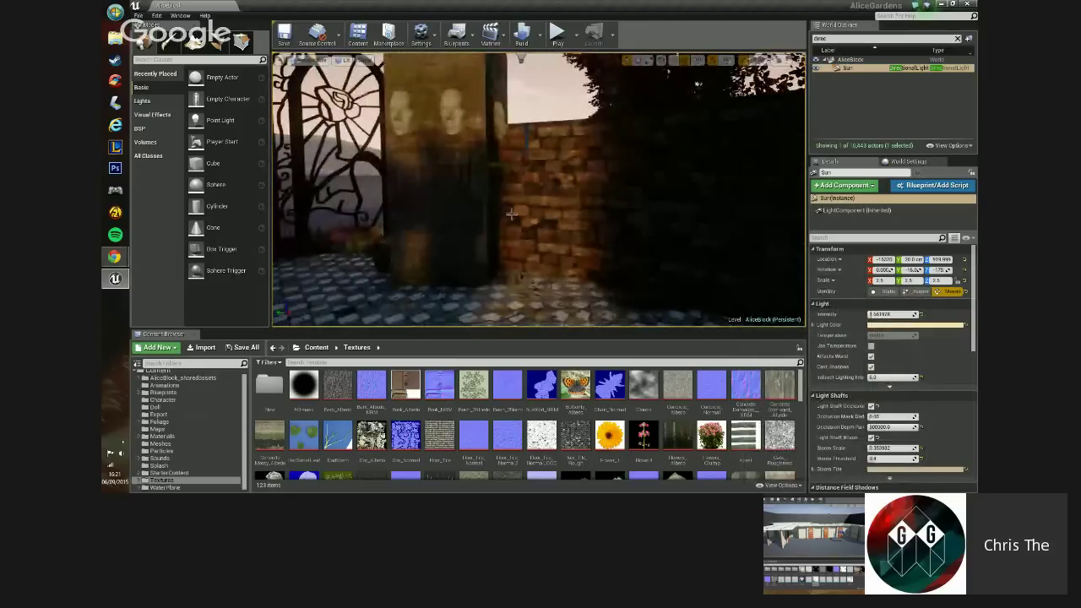
pyautogui.moveTo(511, 215); pyautogui.dragTo(583, 196, button='right')
pyautogui.press('w')
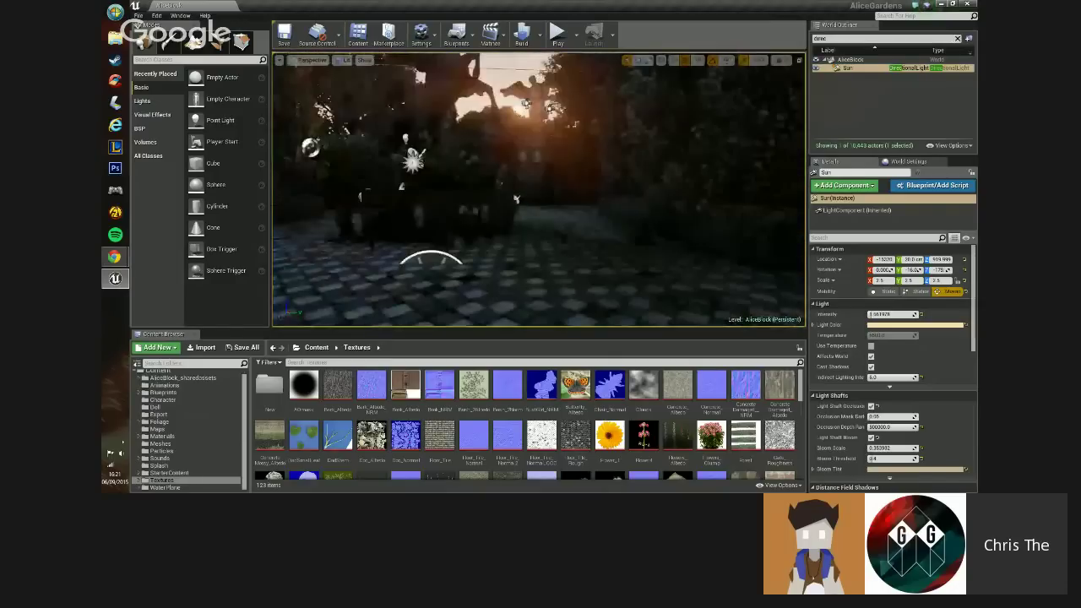
pyautogui.moveTo(539, 190); pyautogui.dragTo(490, 202, button='right')
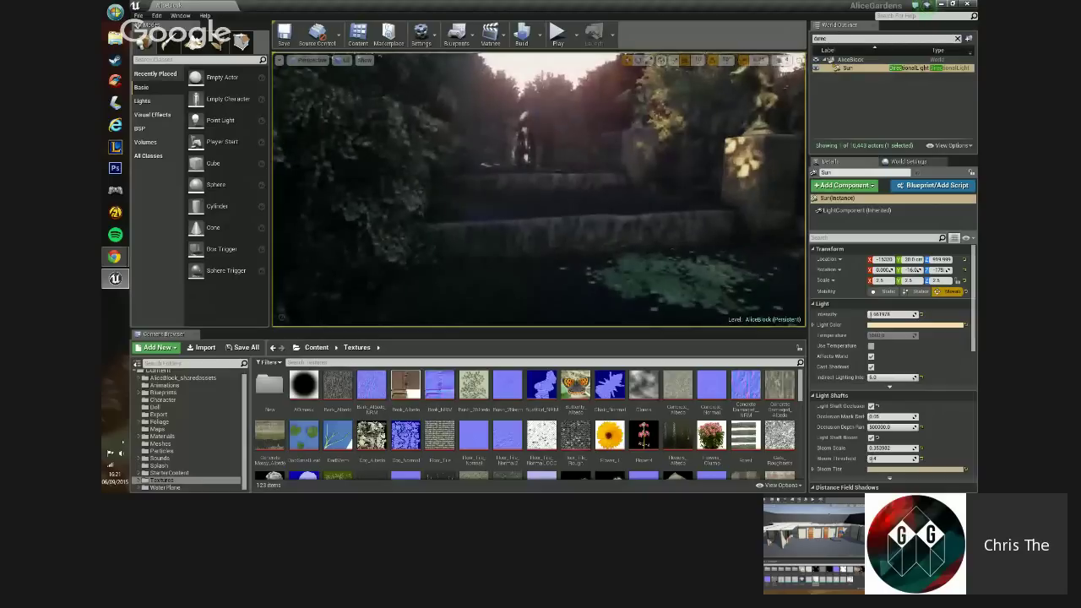
pyautogui.moveTo(523, 233); pyautogui.dragTo(519, 206, button='right')
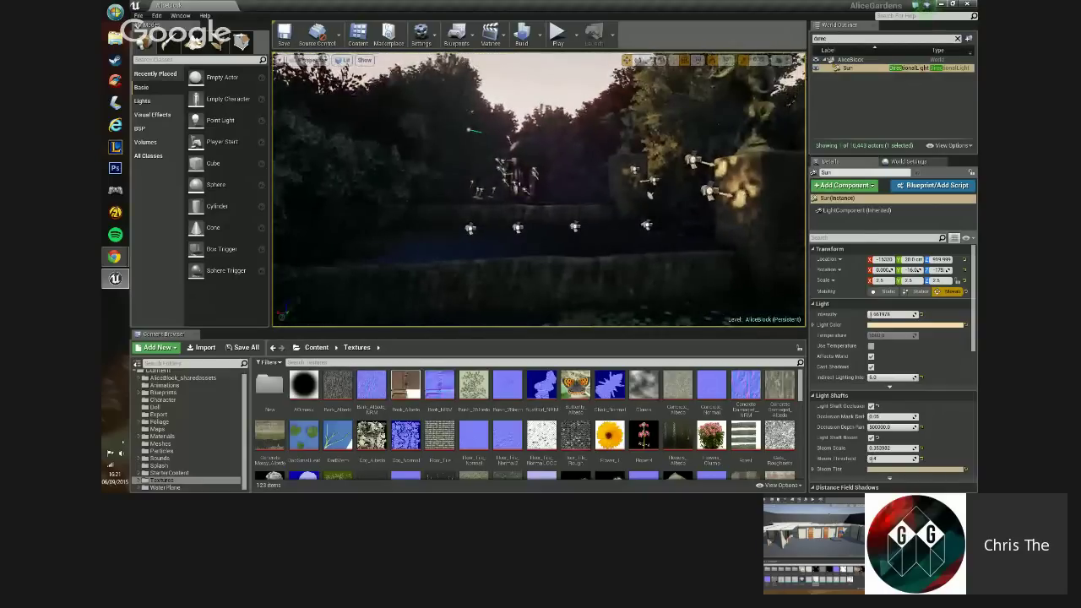
pyautogui.press('F11')
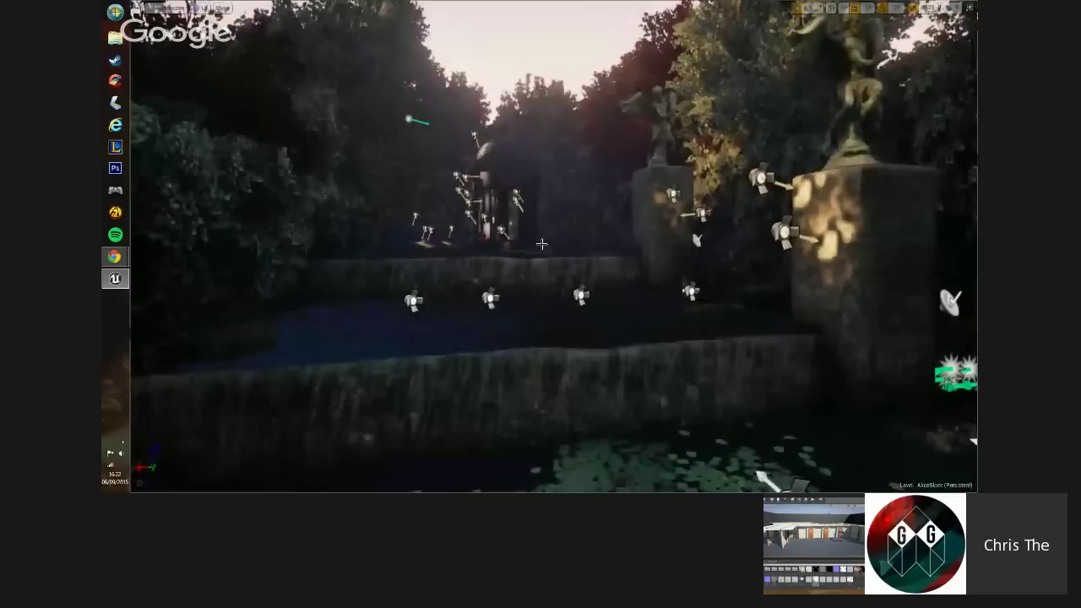
pyautogui.press('w')
pyautogui.moveTo(541, 244); pyautogui.dragTo(542, 246, button='right')
pyautogui.press('F11')
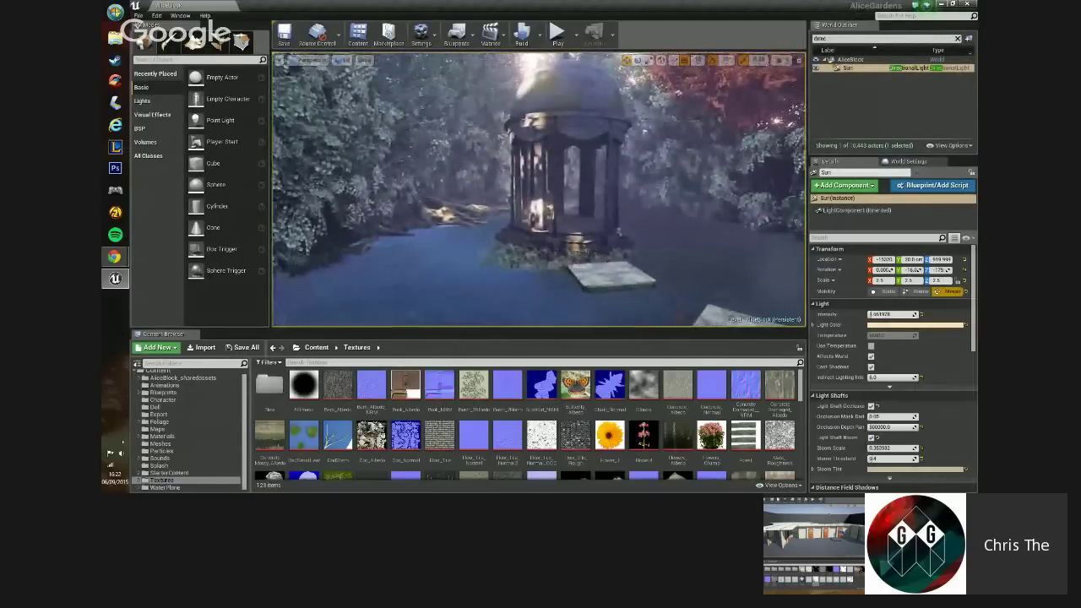
# - Fly on past the gazebo and arched gate to the large tree's roots to examine the spot lights placed there
pyautogui.press('w')
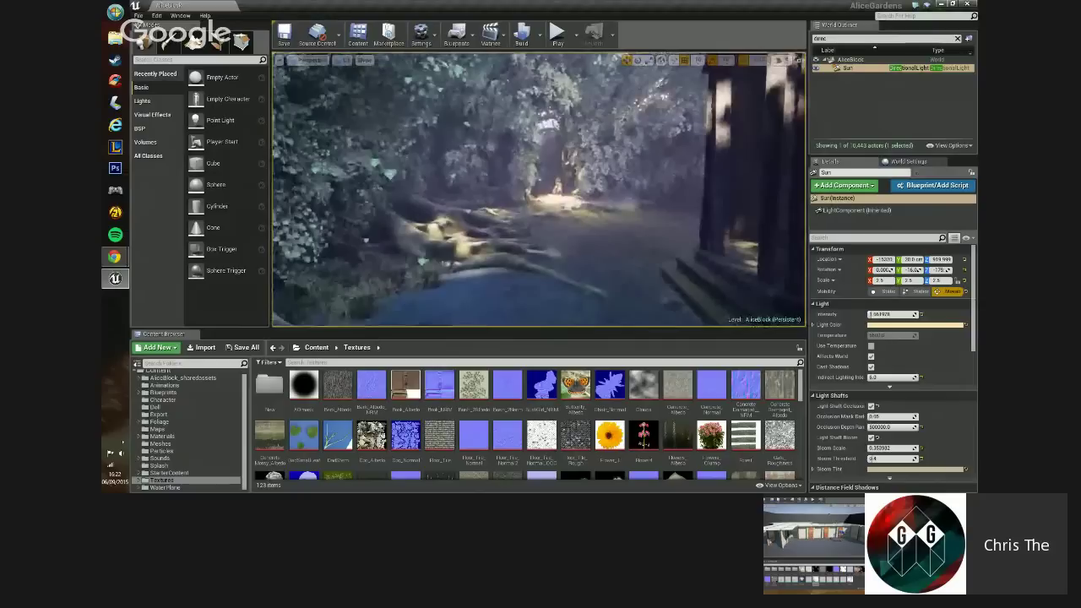
pyautogui.press('w')
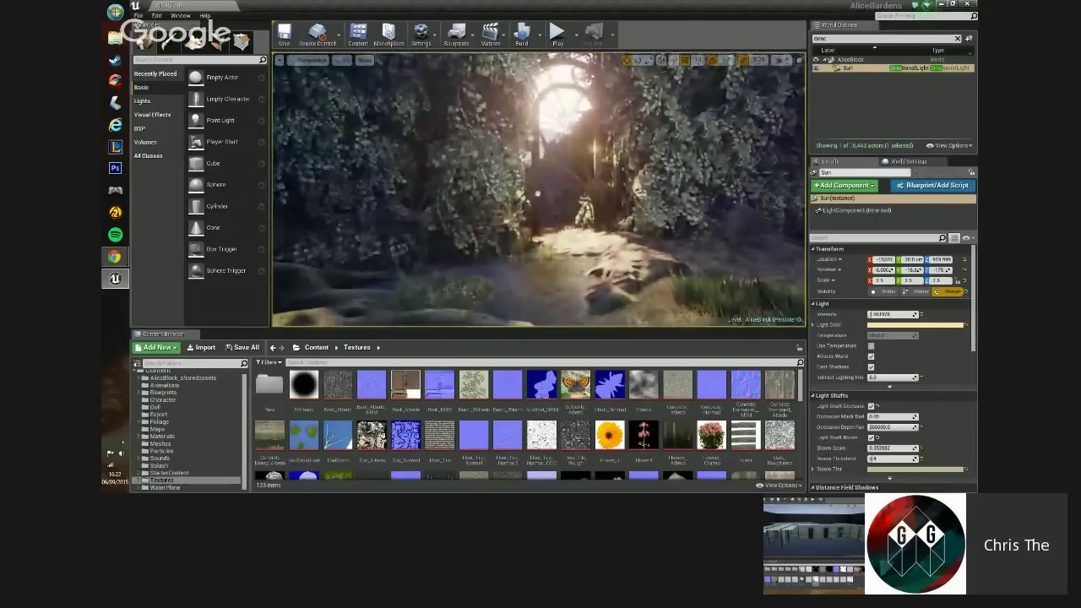
pyautogui.press('w')
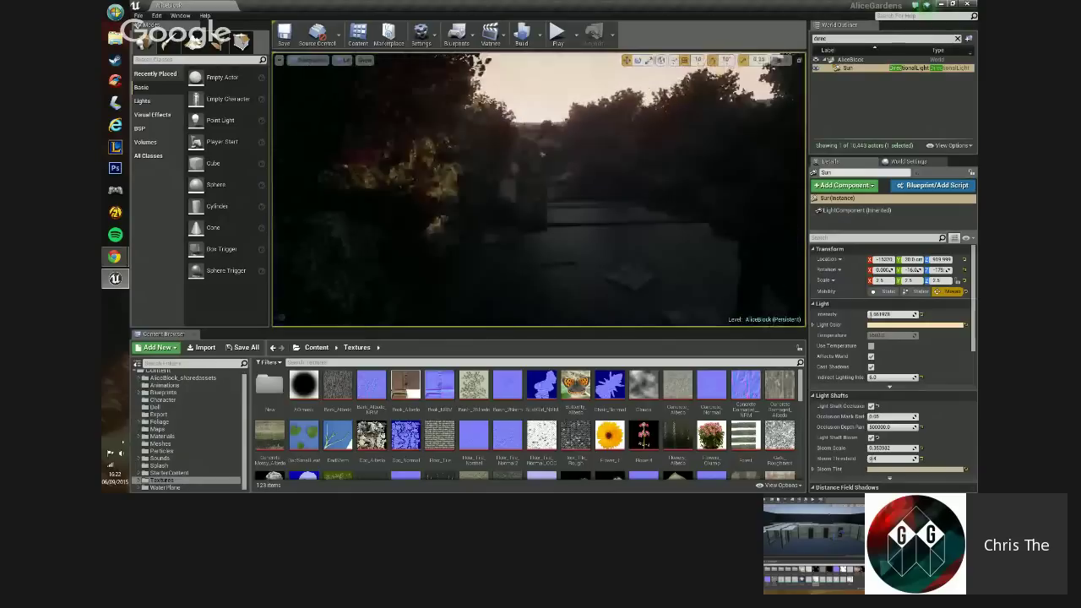
pyautogui.press('w')
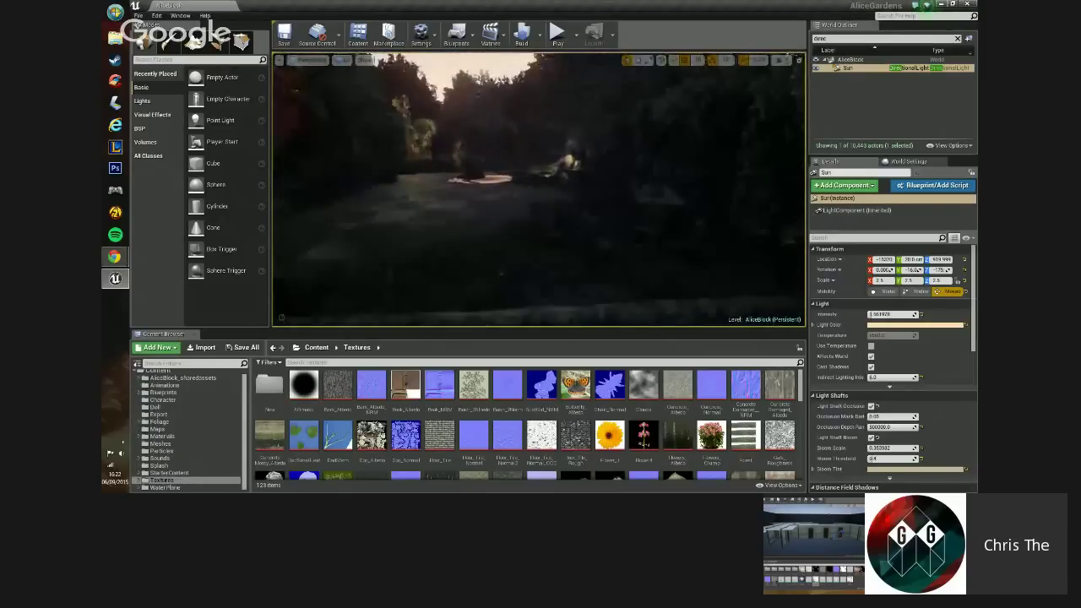
pyautogui.press('w')
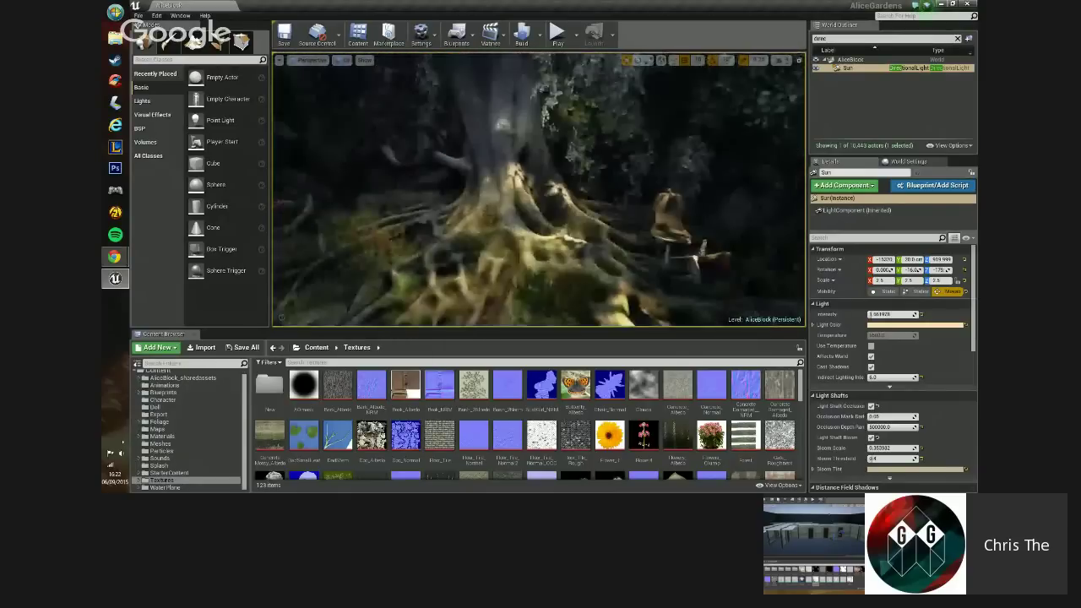
pyautogui.press('w')
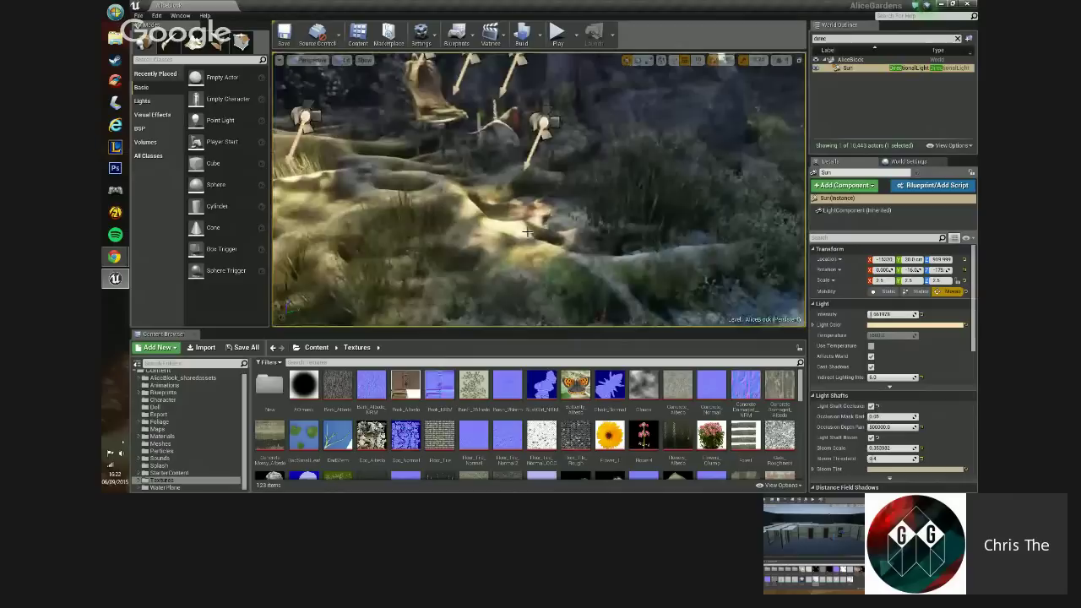
# - Select the spot light above the tree roots and open its light function material, LightLeaves_M
pyautogui.click(543, 125)
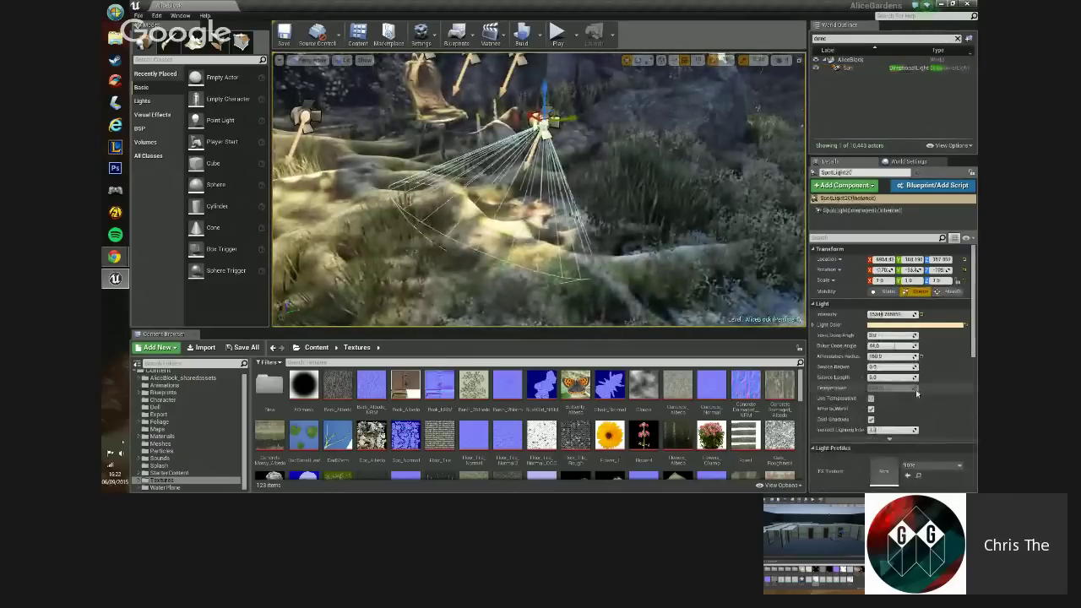
pyautogui.scroll(-3, 907, 436)
pyautogui.scroll(-3, 907, 436)
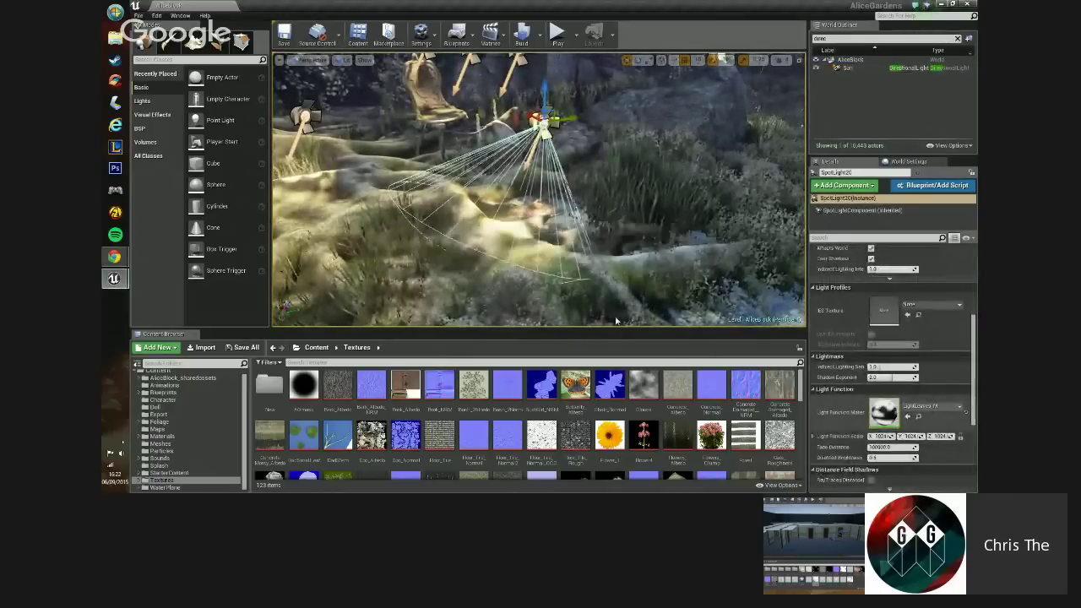
pyautogui.doubleClick(885, 412)
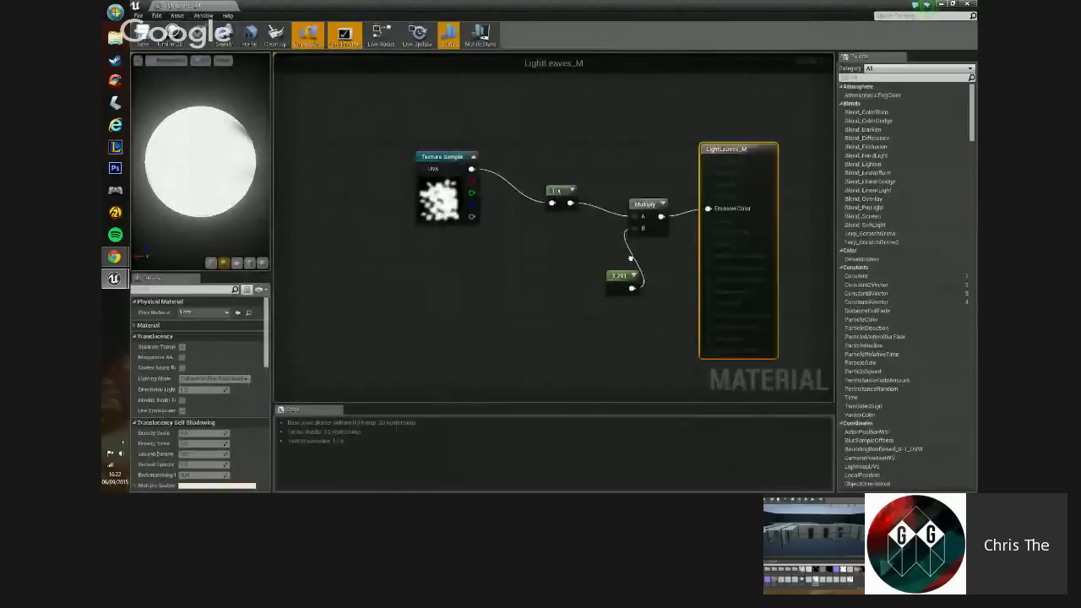
# - Inspect the LightLeaves texture used by the Texture Sample node and return to the material graph
pyautogui.click(447, 203)
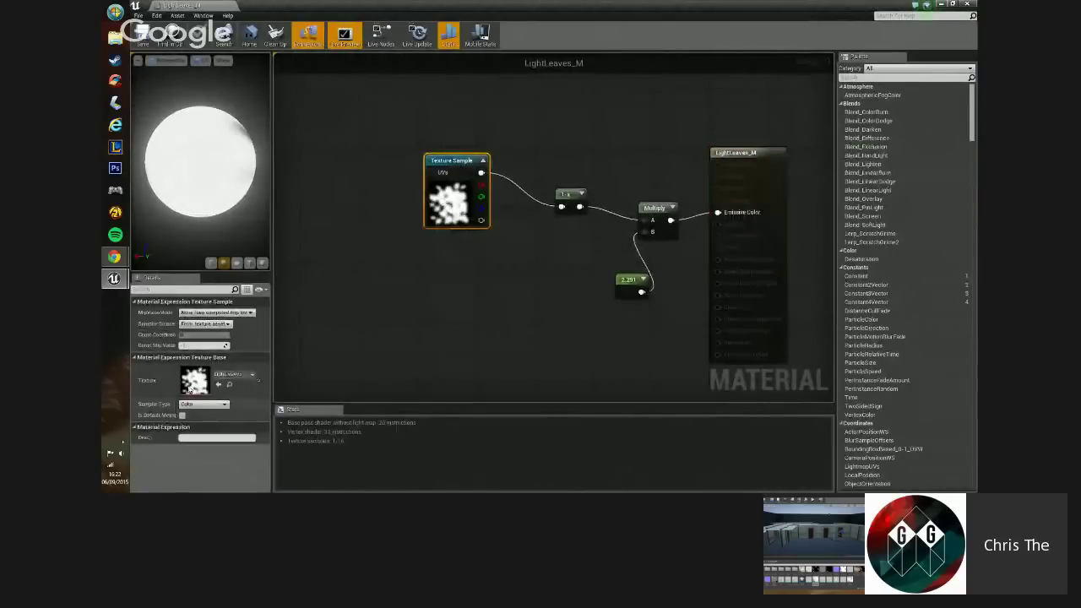
pyautogui.doubleClick(194, 382)
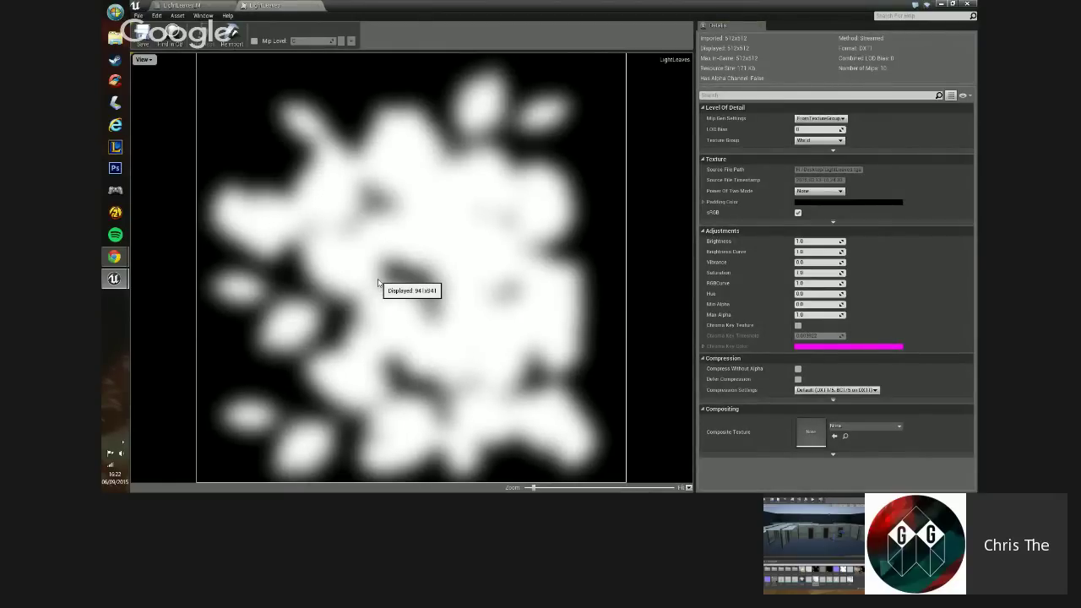
pyautogui.click(311, 6)
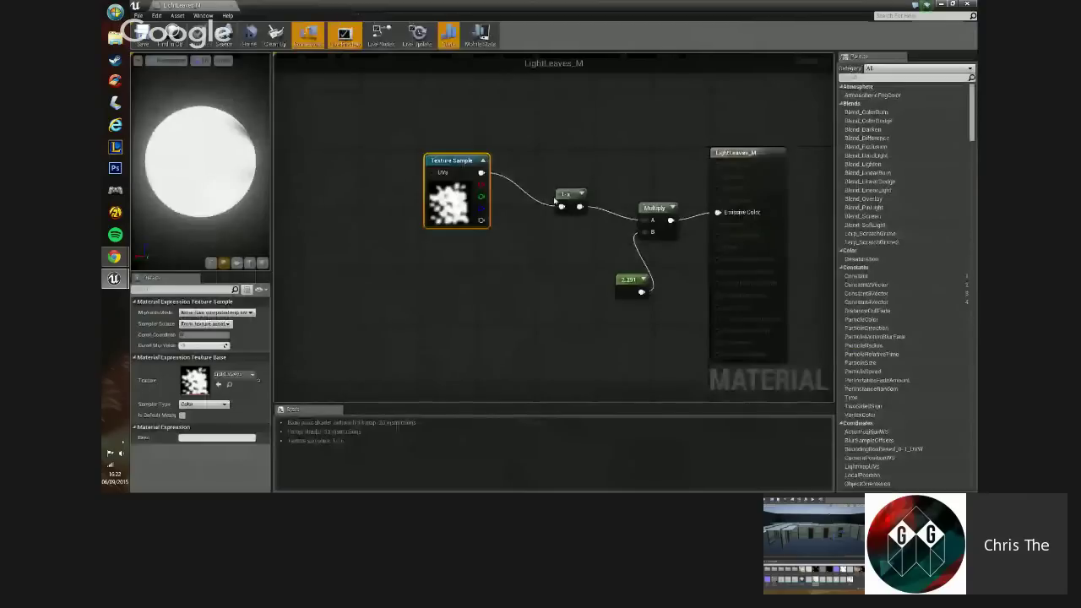
# - Examine the node chain from the Texture Sample through the 1-x, Multiply and constant nodes feeding Emissive Color
pyautogui.click(571, 198)
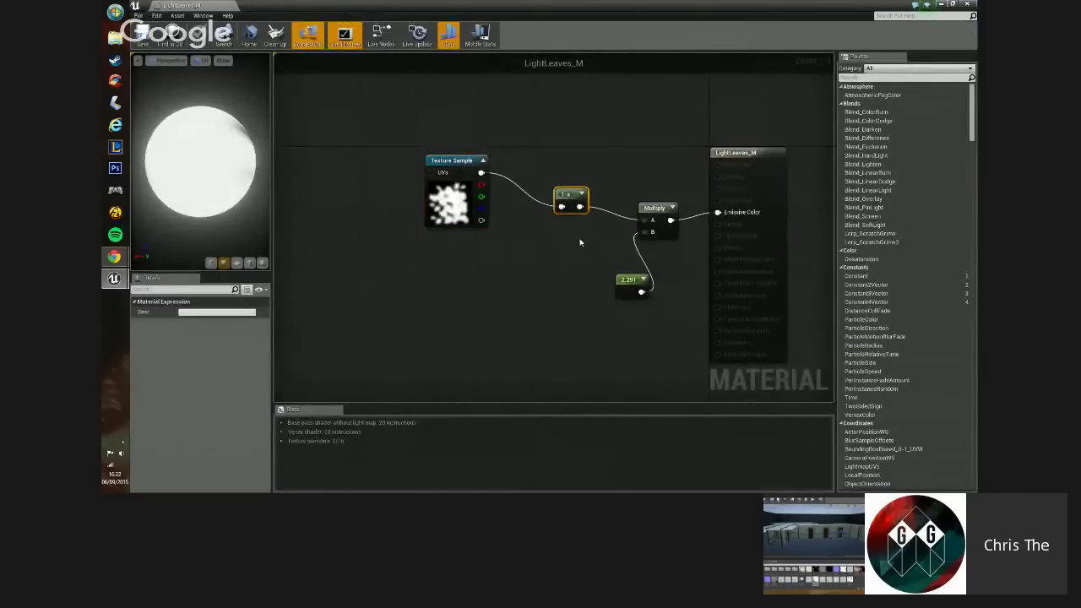
pyautogui.moveTo(580, 239); pyautogui.dragTo(523, 234, button='right')
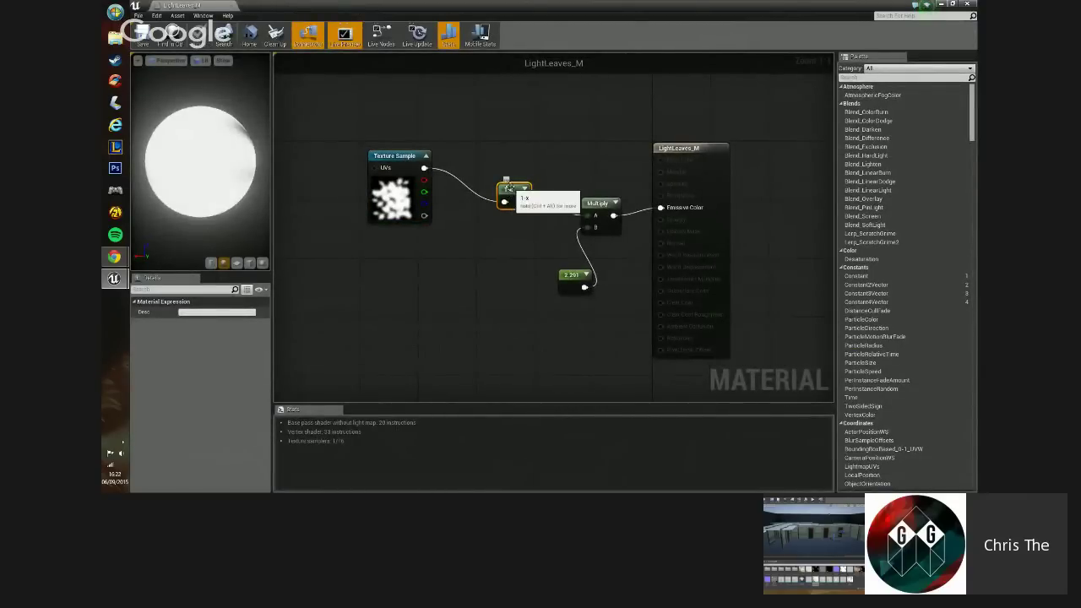
pyautogui.click(530, 233)
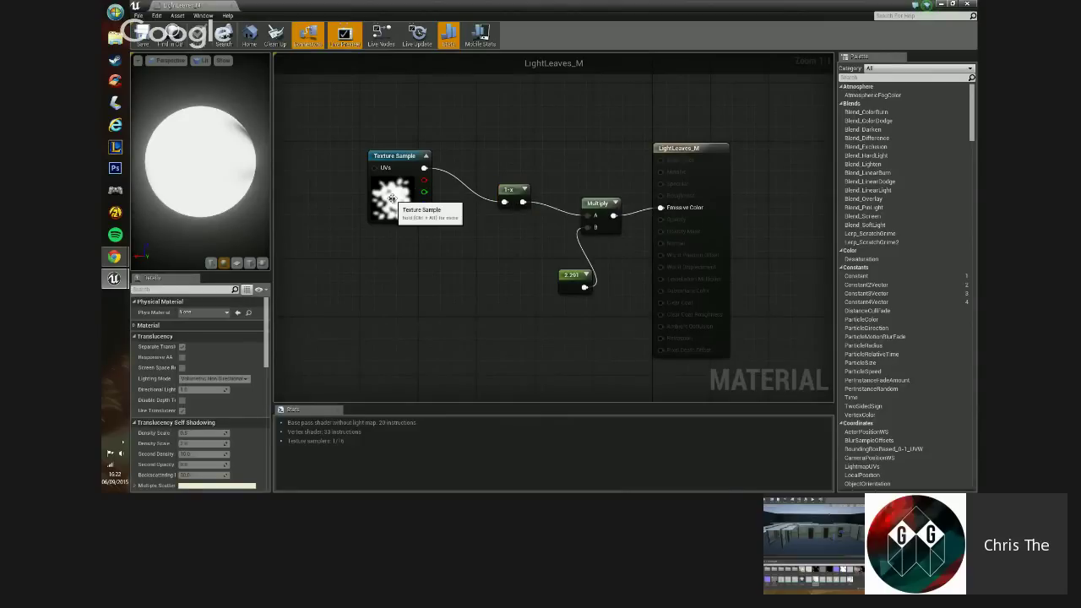
pyautogui.click(390, 198)
pyautogui.click(437, 261)
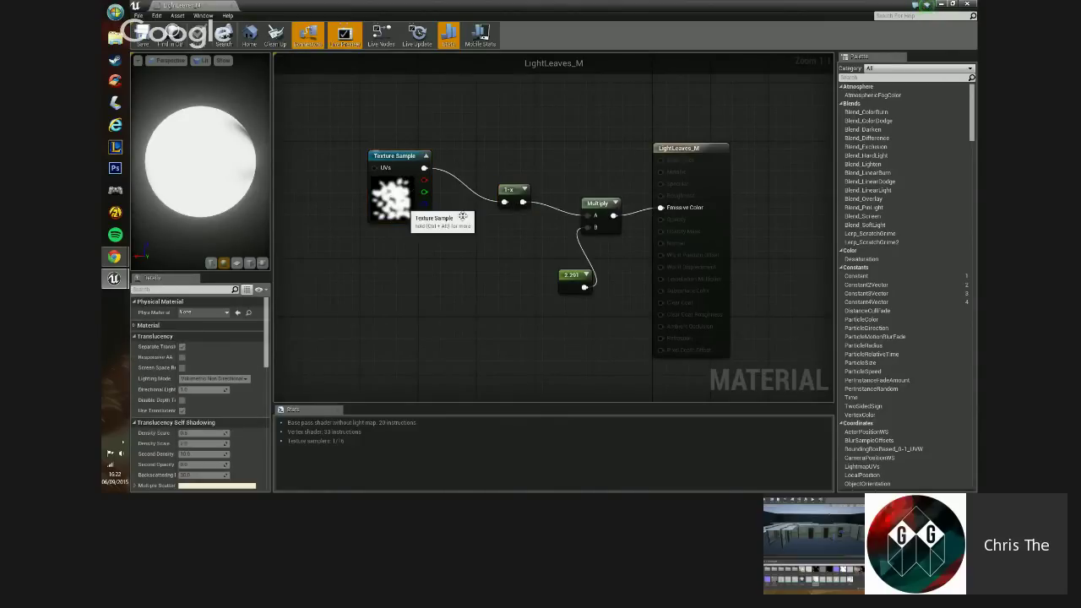
pyautogui.click(510, 193)
pyautogui.click(535, 251)
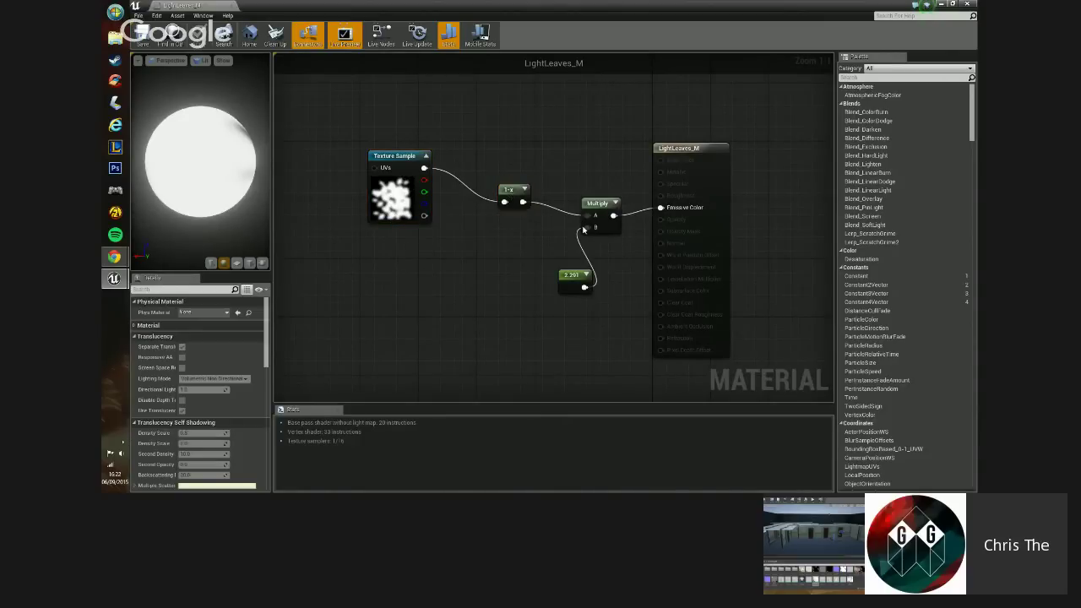
pyautogui.click(597, 202)
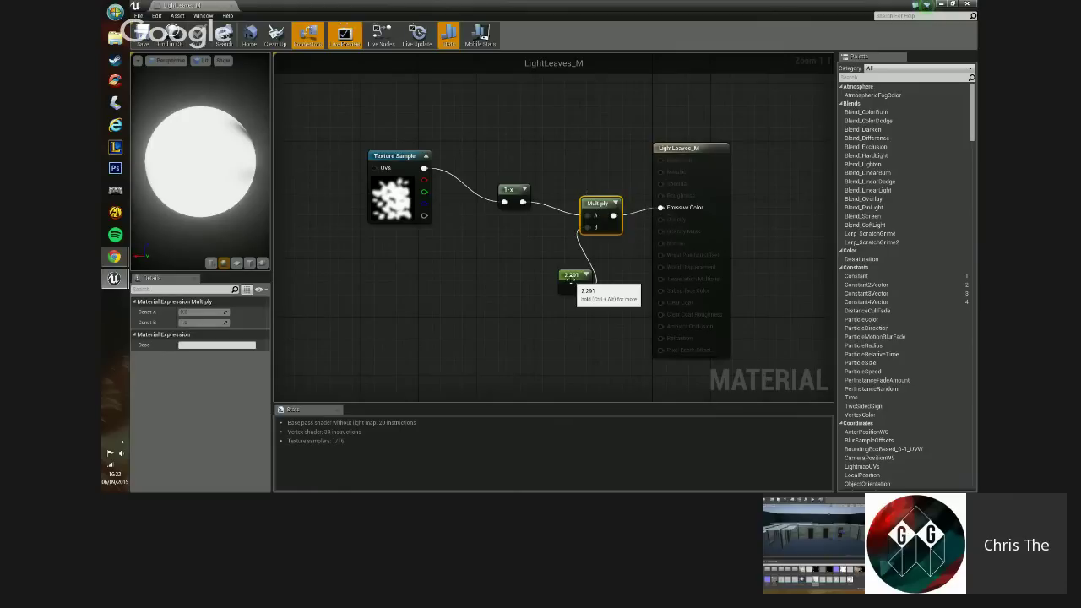
pyautogui.click(571, 280)
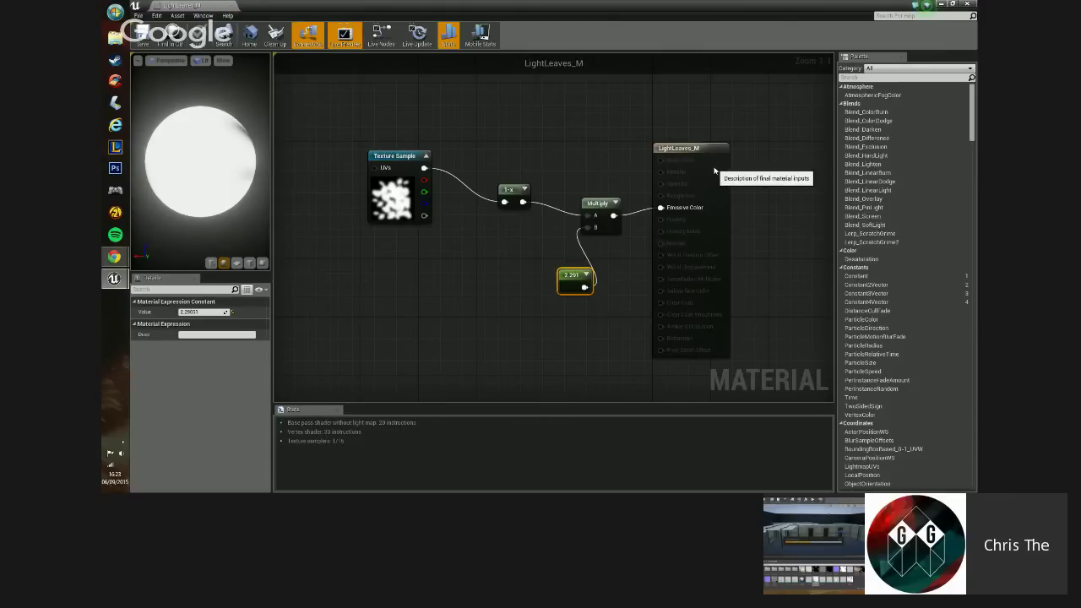
# - Check the settings of the main LightLeaves_M material node and close the material
pyautogui.click(710, 169)
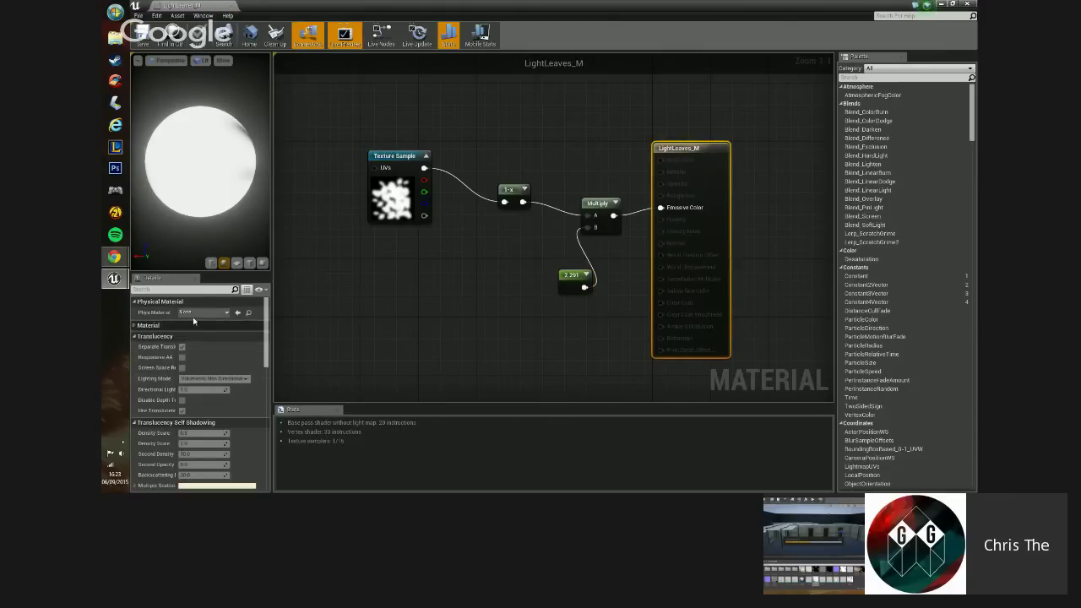
pyautogui.click(280, 294)
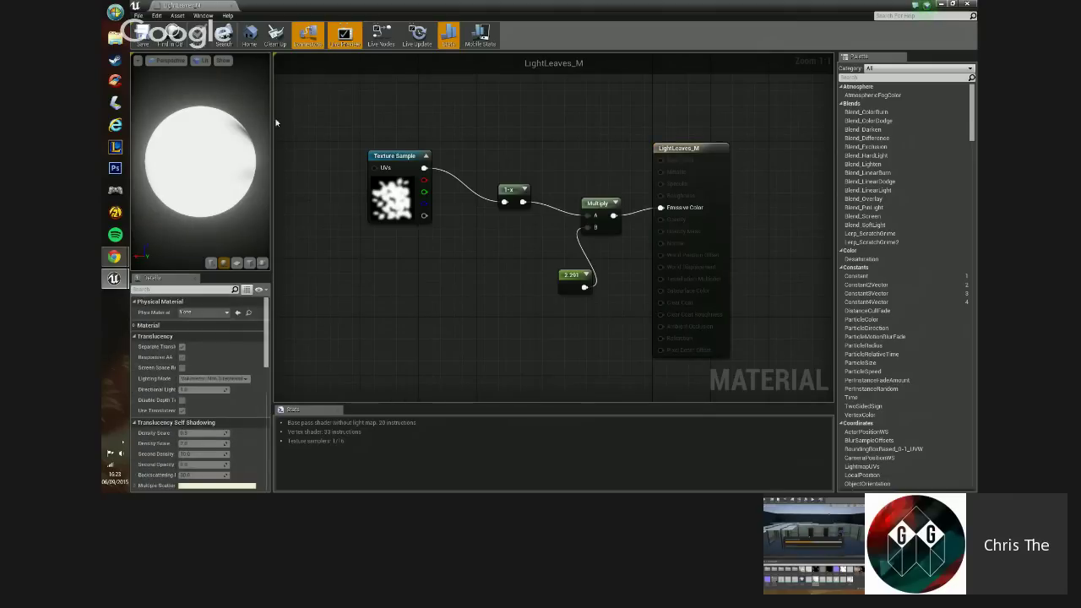
pyautogui.click(967, 4)
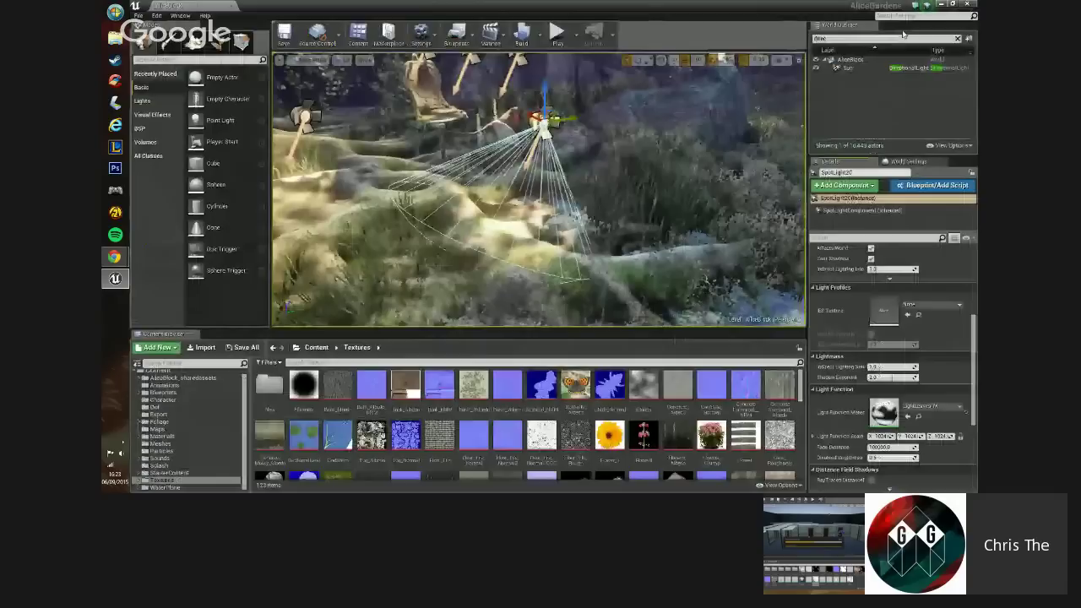
# - Place a spot light above the checkered path and assign LightLeaves_M as its light function material
pyautogui.moveTo(431, 131); pyautogui.dragTo(473, 144, button='right')
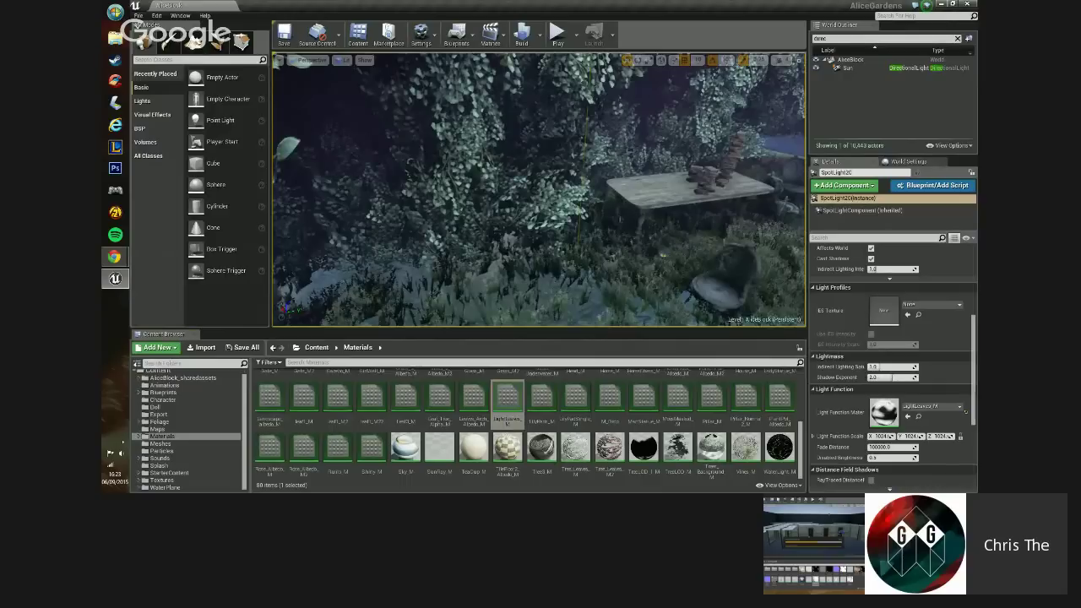
pyautogui.rightClick(494, 209)
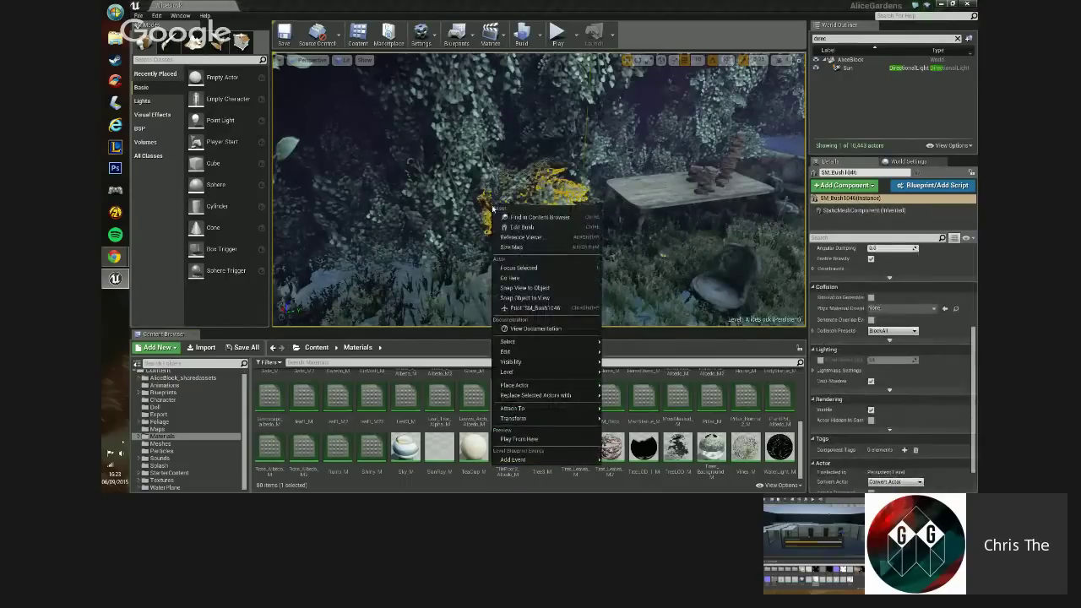
pyautogui.click(853, 108)
pyautogui.click(853, 108)
pyautogui.moveTo(675, 169); pyautogui.dragTo(553, 190, button='right')
pyautogui.press('w')
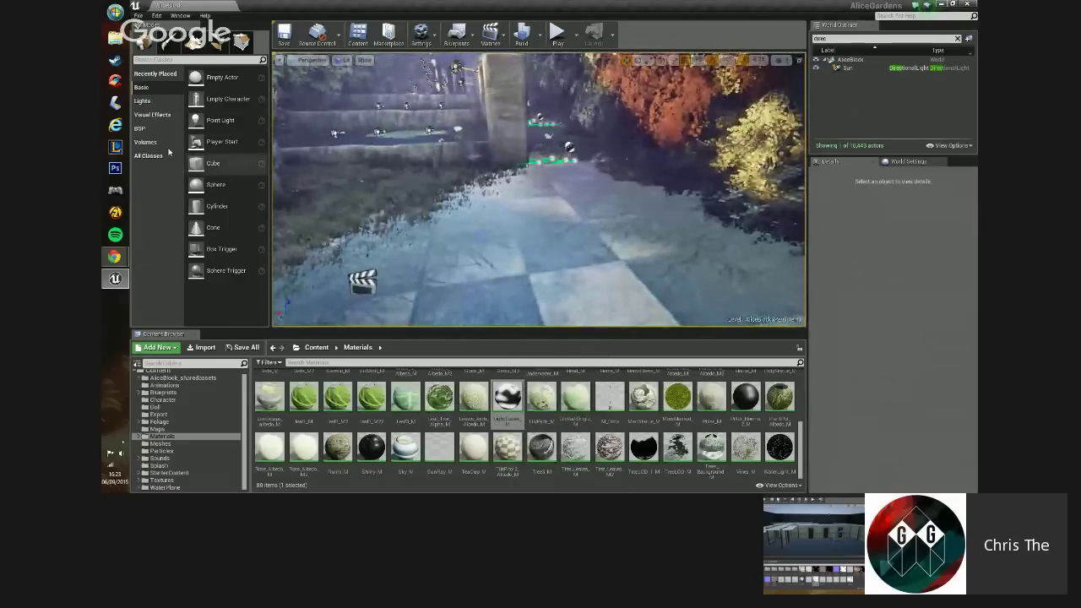
pyautogui.click(142, 100)
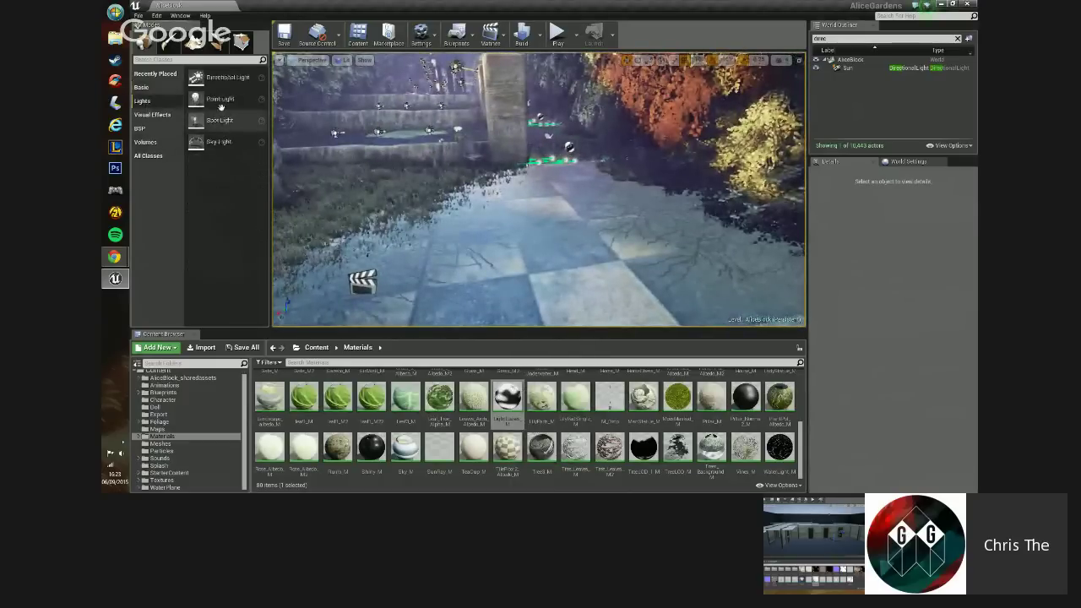
pyautogui.moveTo(221, 103); pyautogui.dragTo(554, 225)
pyautogui.scroll(-10, 904, 422)
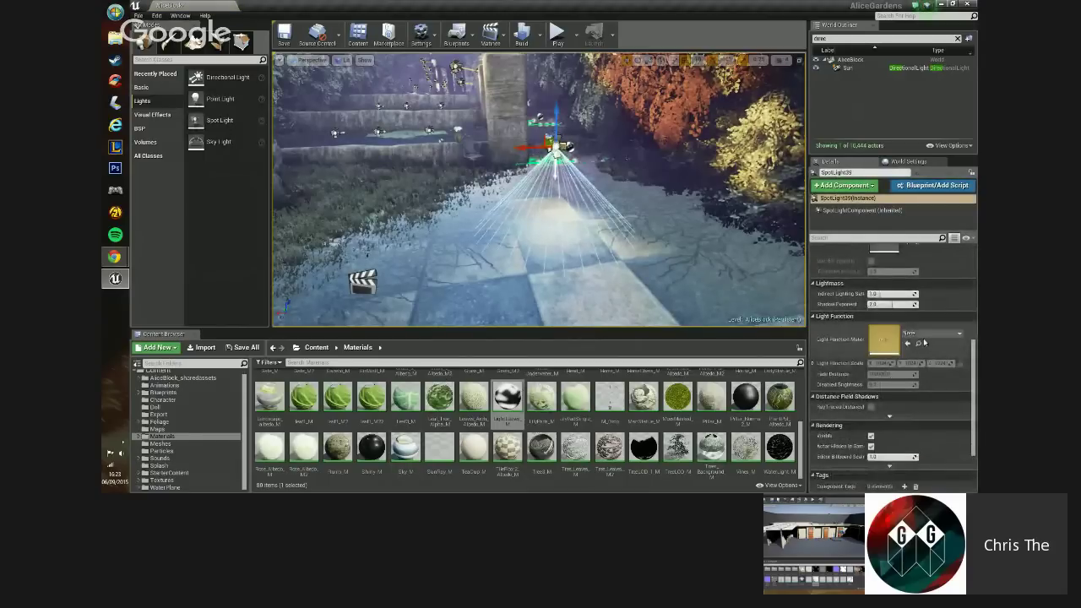
pyautogui.click(909, 343)
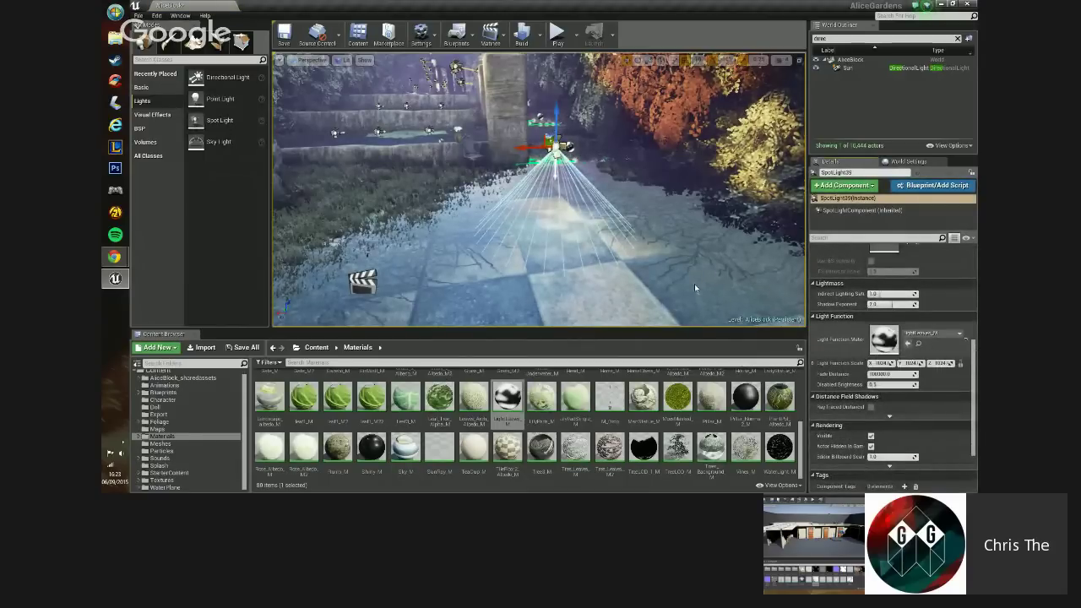
# - Move the new spot light higher over the grass beside the checkered path, and delete it
pyautogui.moveTo(528, 149); pyautogui.dragTo(334, 155)
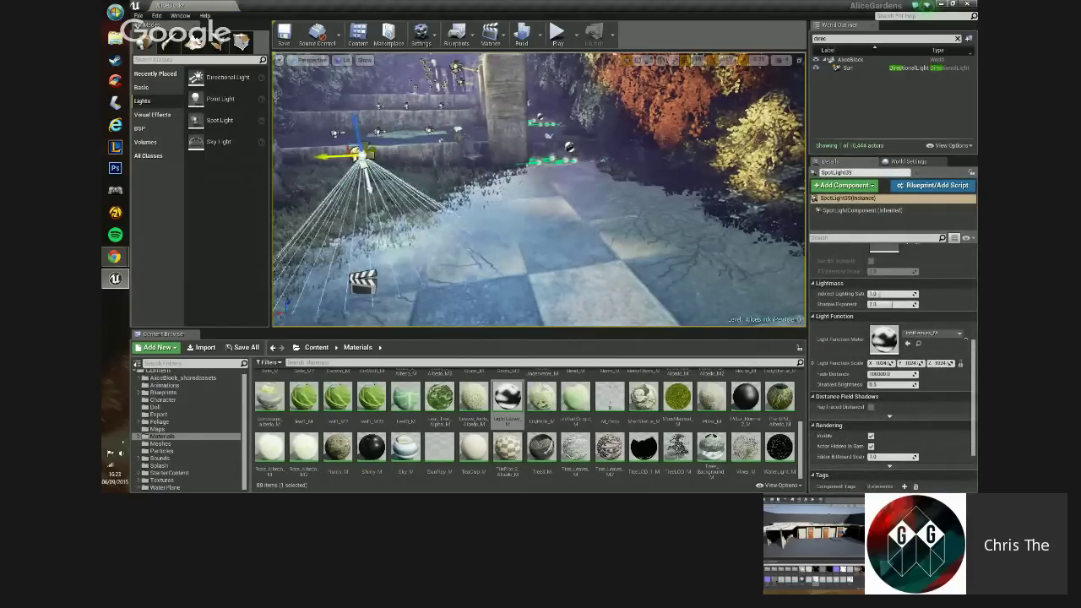
pyautogui.moveTo(480, 176)
pyautogui.mouseDown(button='right')
pyautogui.moveTo(363, 222)
pyautogui.moveTo(480, 176)
pyautogui.mouseUp(button='right')
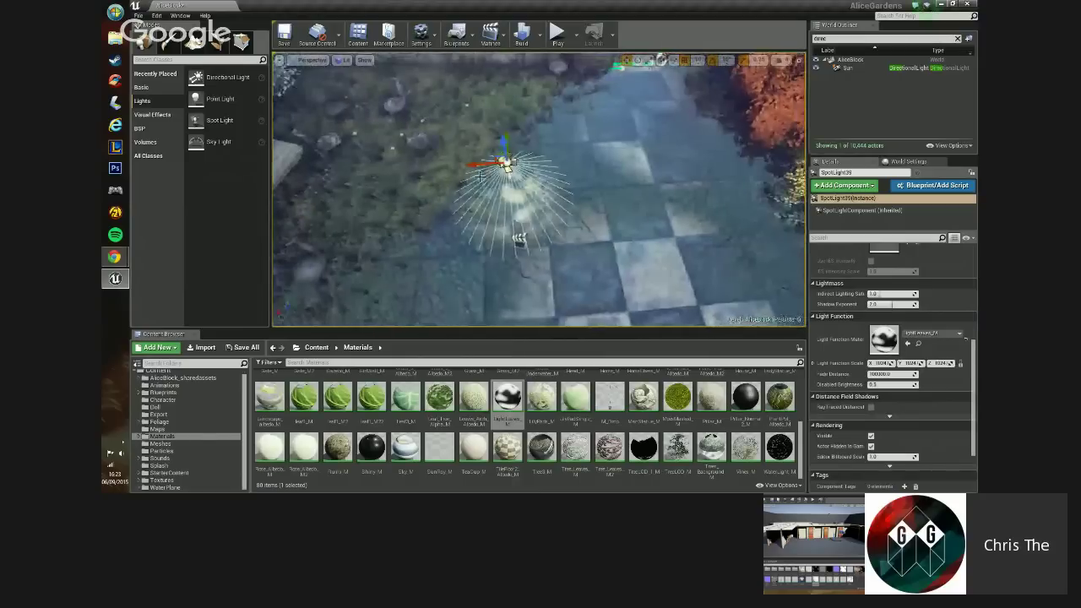
pyautogui.moveTo(478, 164); pyautogui.dragTo(338, 175)
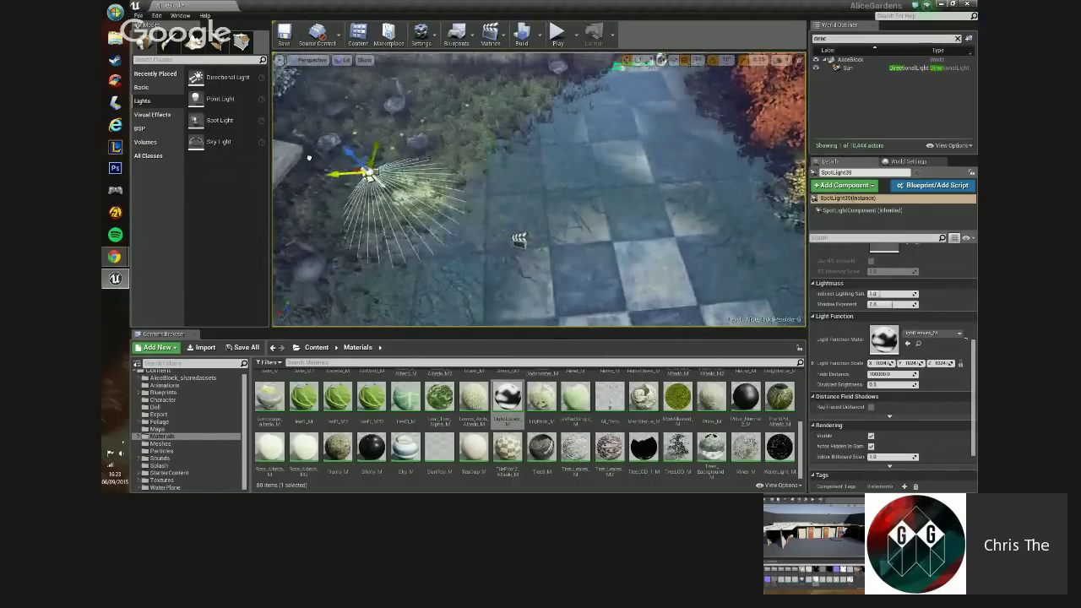
pyautogui.press('f')
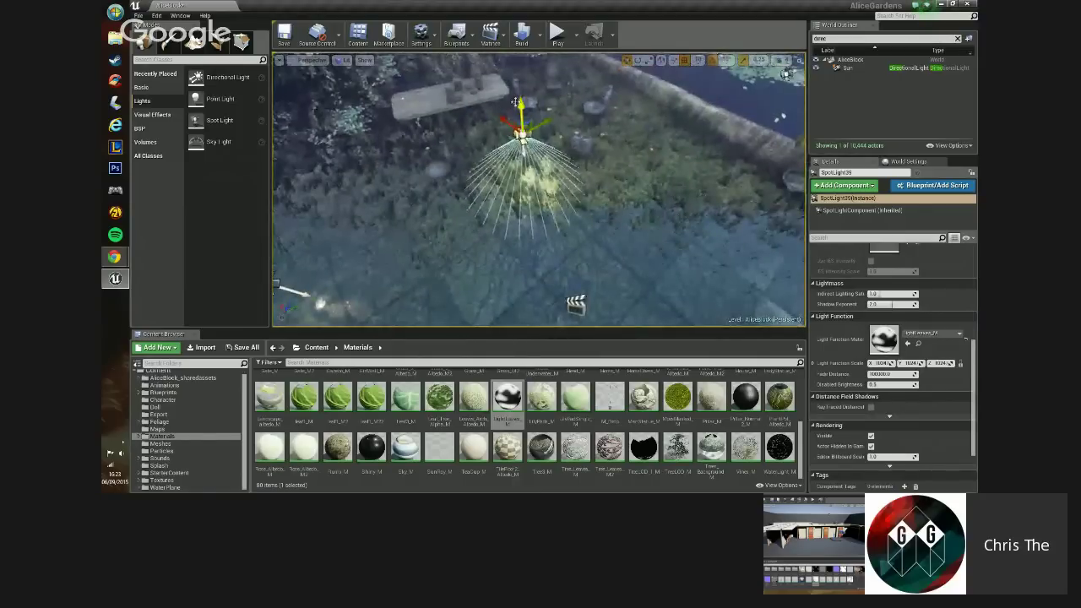
pyautogui.moveTo(517, 102)
pyautogui.mouseDown()
pyautogui.moveTo(518, 53)
pyautogui.moveTo(530, 135)
pyautogui.moveTo(520, 97)
pyautogui.mouseUp()
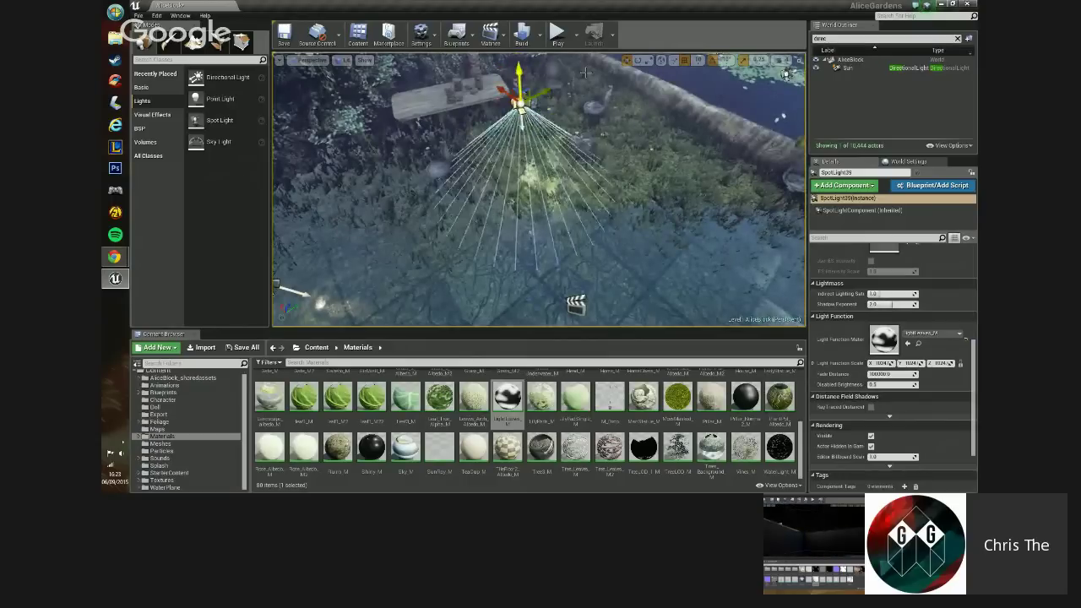
pyautogui.scroll(3, 893, 363)
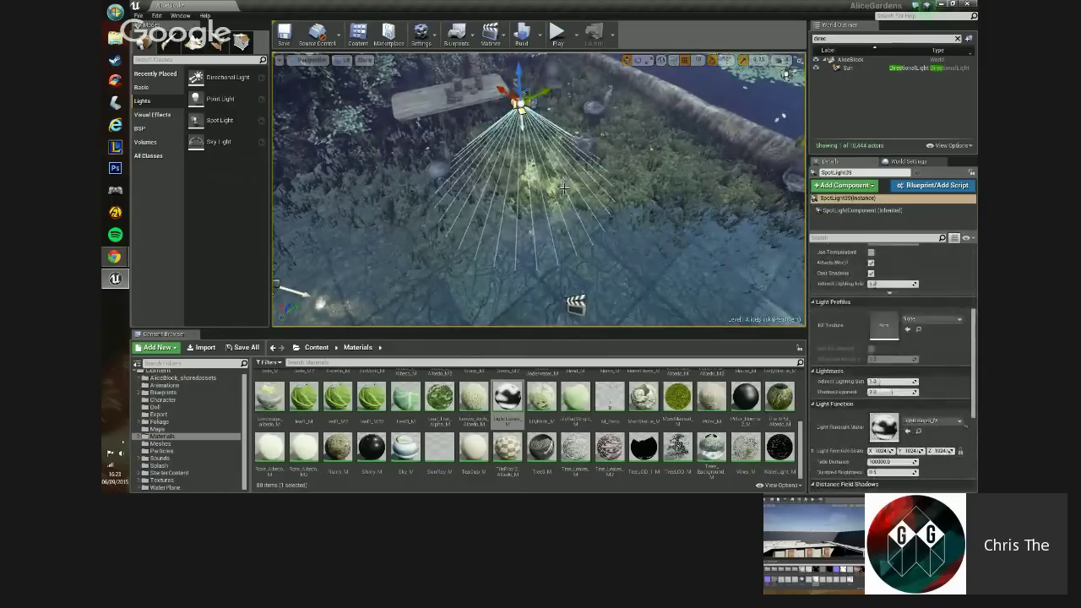
pyautogui.press('Delete')
# - Select the sun ray plane on the dark garden path and open its SunRay_M material
pyautogui.moveTo(564, 188); pyautogui.dragTo(611, 186, button='right')
pyautogui.click(492, 150)
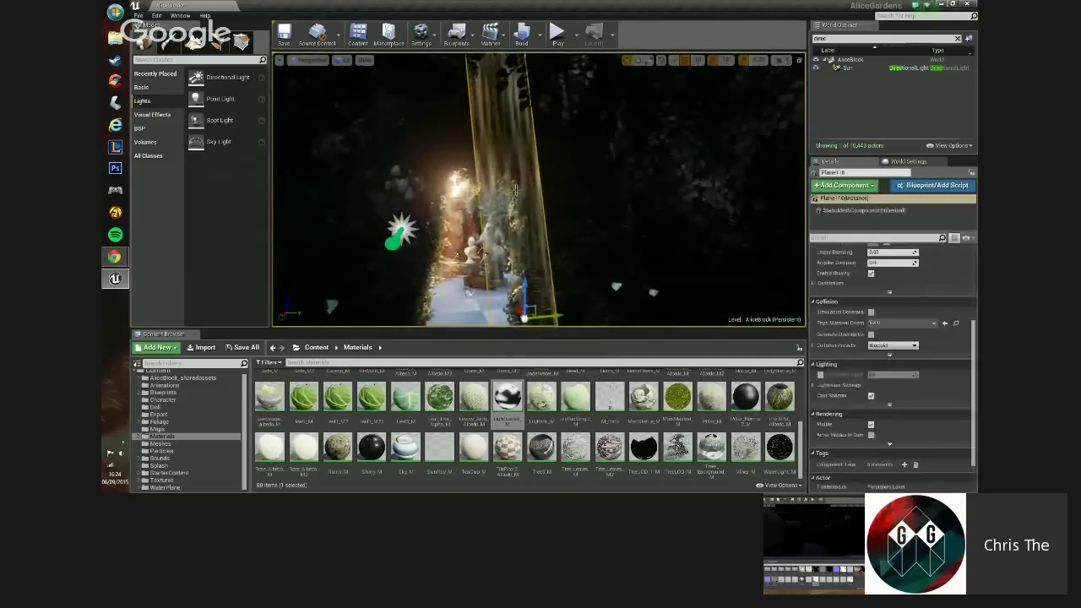
pyautogui.press('f')
pyautogui.moveTo(606, 210); pyautogui.dragTo(575, 253, button='right')
pyautogui.scroll(5, 880, 408)
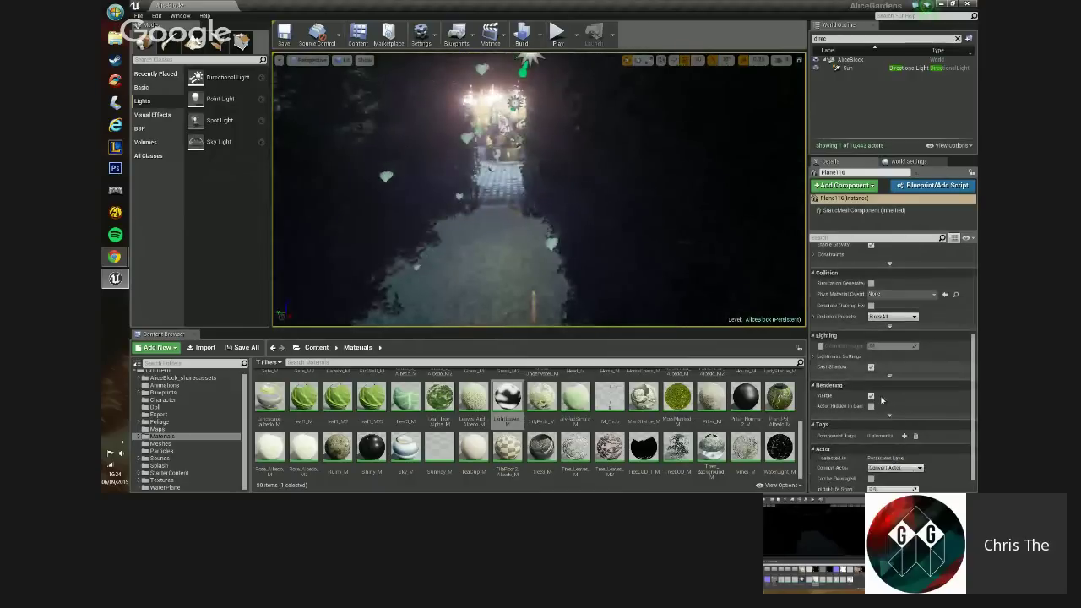
pyautogui.scroll(2, 881, 408)
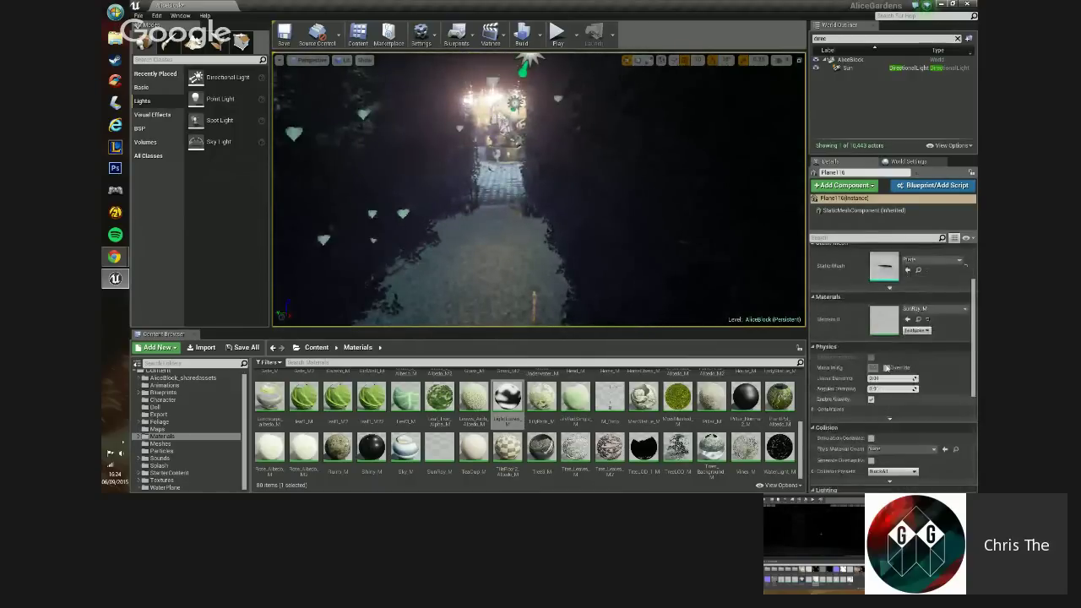
pyautogui.doubleClick(883, 319)
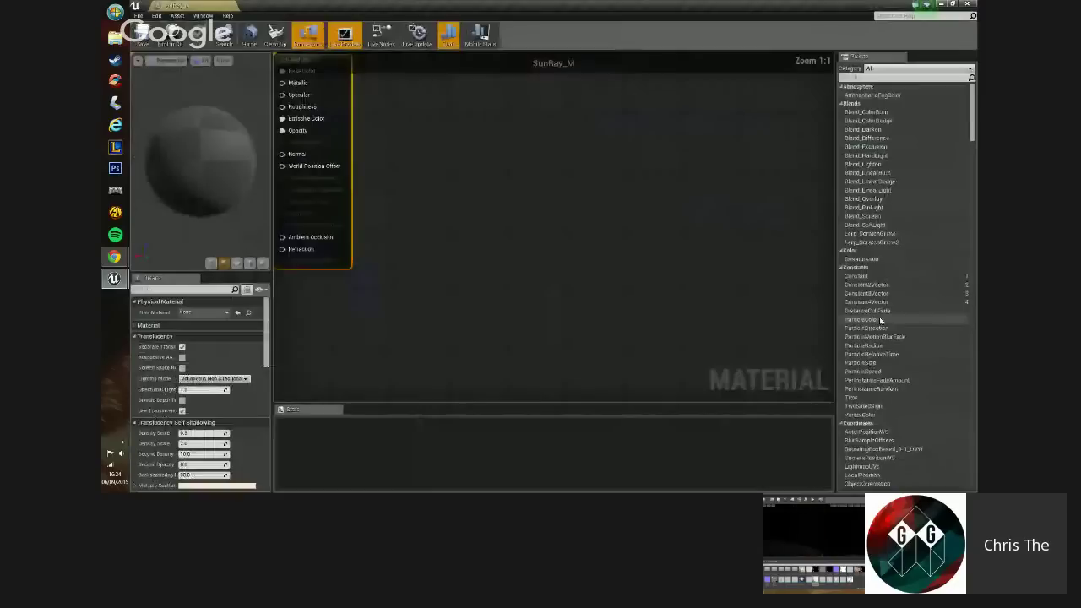
# - Find the cloud texture sample in the SunRay_M node graph and view its Clouds texture
pyautogui.moveTo(419, 230); pyautogui.dragTo(652, 268, button='right')
pyautogui.moveTo(485, 241); pyautogui.dragTo(555, 332, button='right')
pyautogui.scroll(-8, 555, 332)
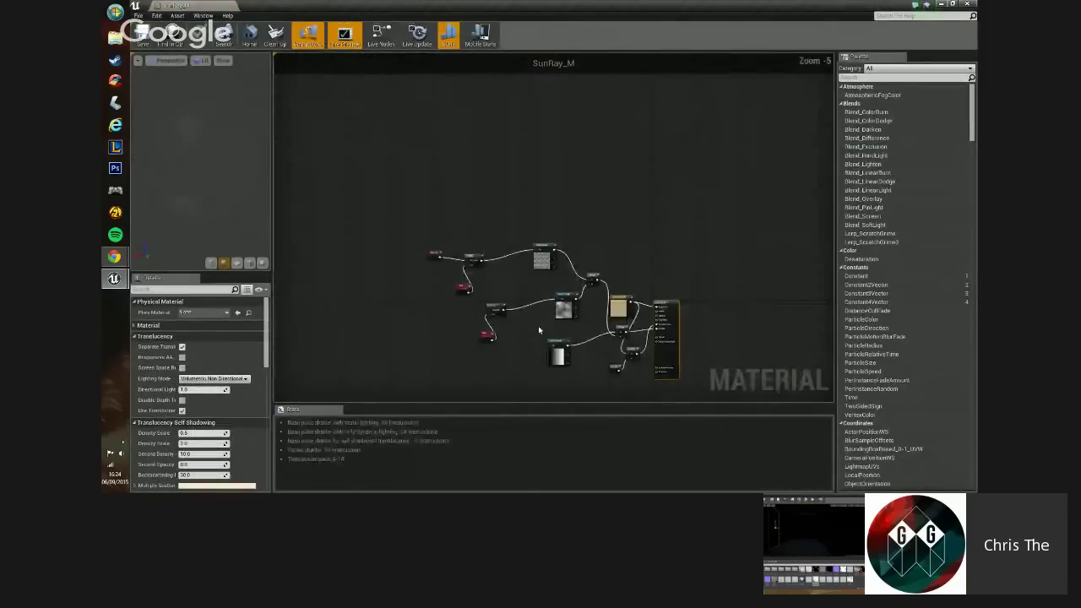
pyautogui.scroll(7, 563, 276)
pyautogui.scroll(1, 558, 288)
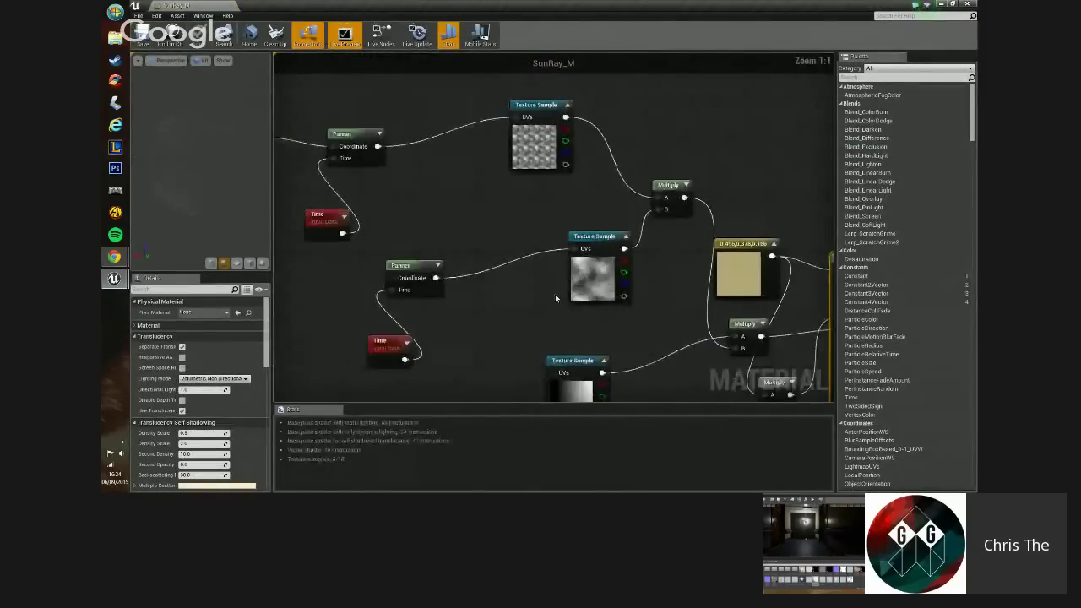
pyautogui.moveTo(555, 294); pyautogui.dragTo(517, 205, button='right')
pyautogui.click(556, 187)
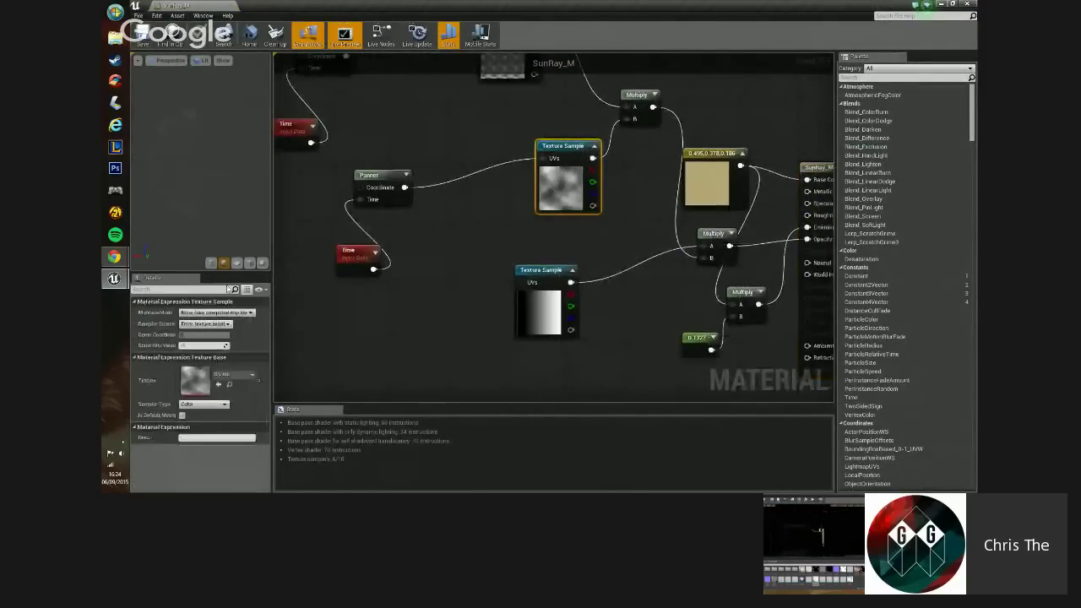
pyautogui.doubleClick(194, 380)
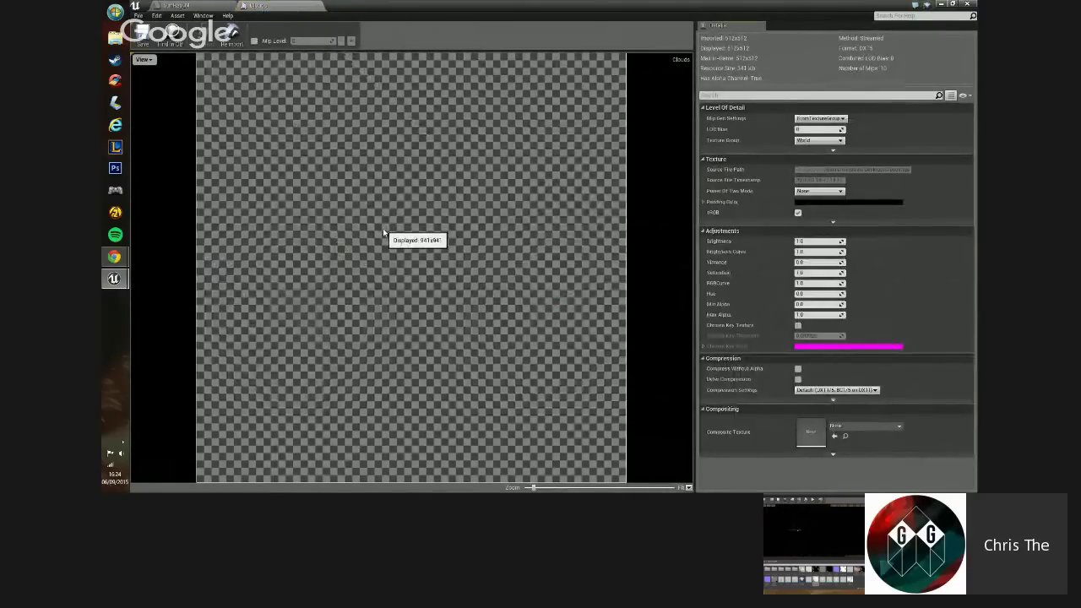
pyautogui.scroll(-2, 383, 222)
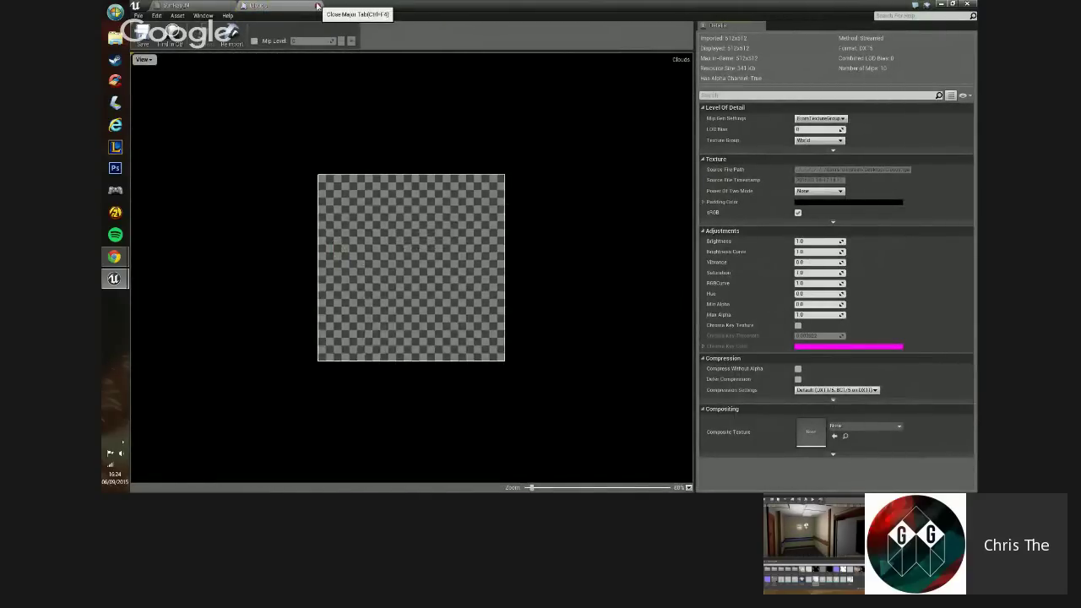
pyautogui.click(318, 6)
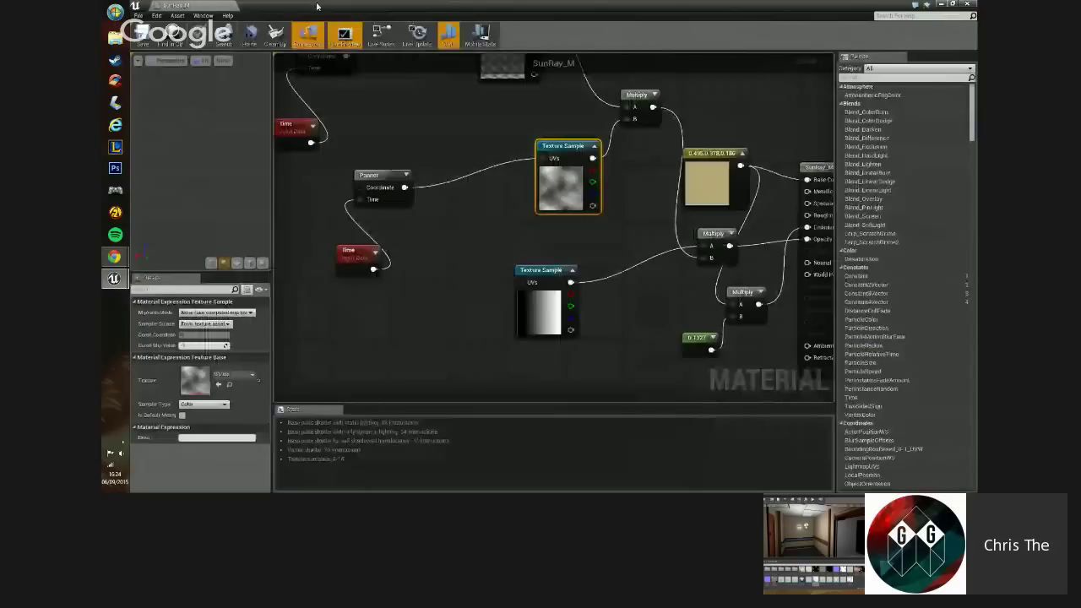
# - Open the Clouds texture from the same texture sample again and close it
pyautogui.click(446, 248)
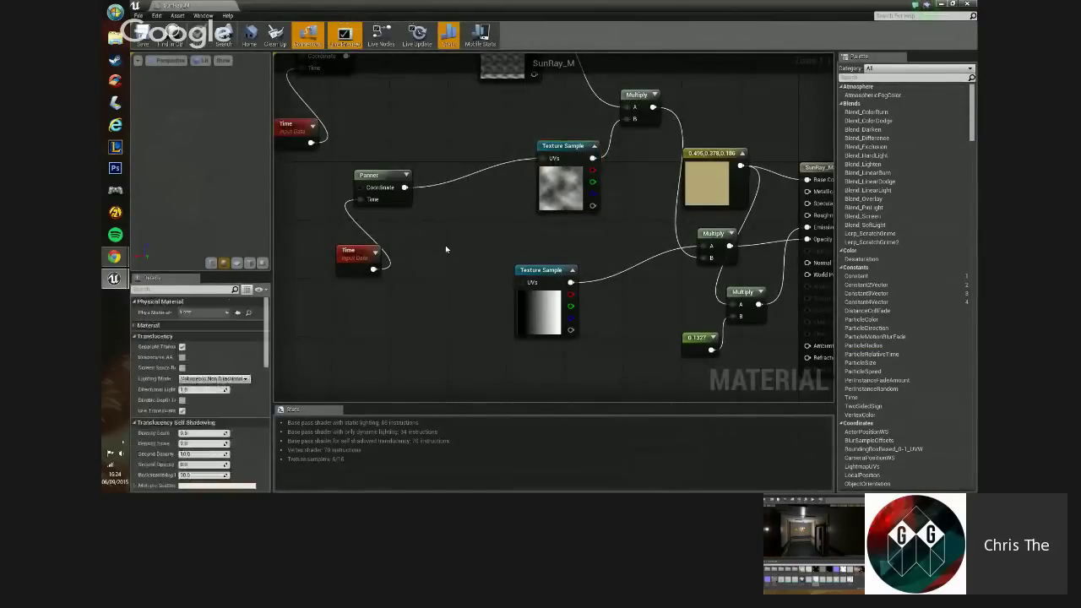
pyautogui.click(572, 191)
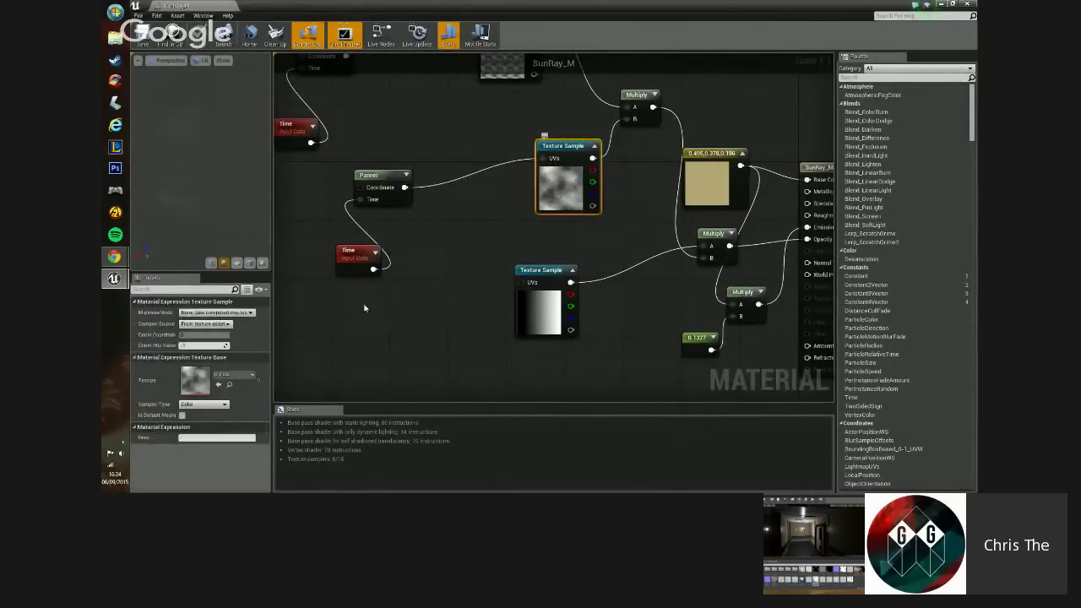
pyautogui.doubleClick(206, 382)
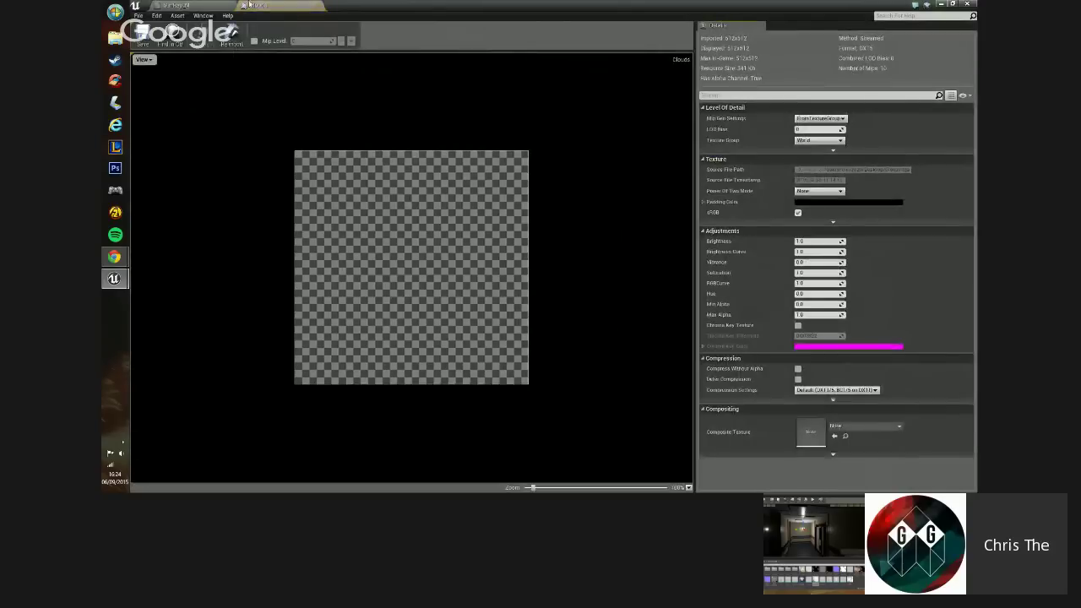
pyautogui.click(318, 6)
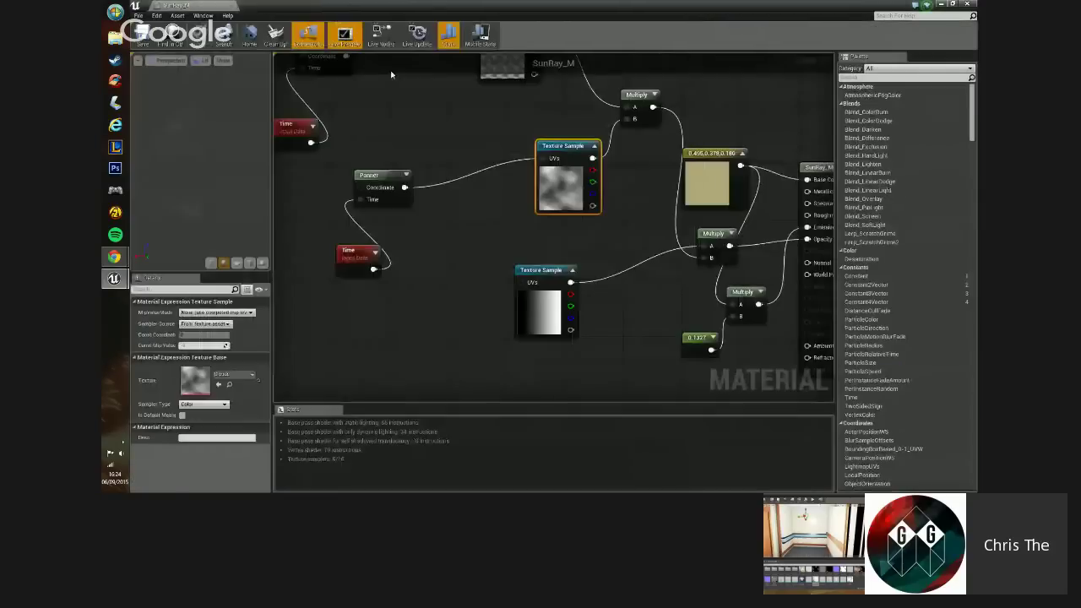
# - Examine the panners, multiply nodes and beige colour constant of SunRay_M, and close the material
pyautogui.moveTo(512, 248); pyautogui.dragTo(626, 317, button='right')
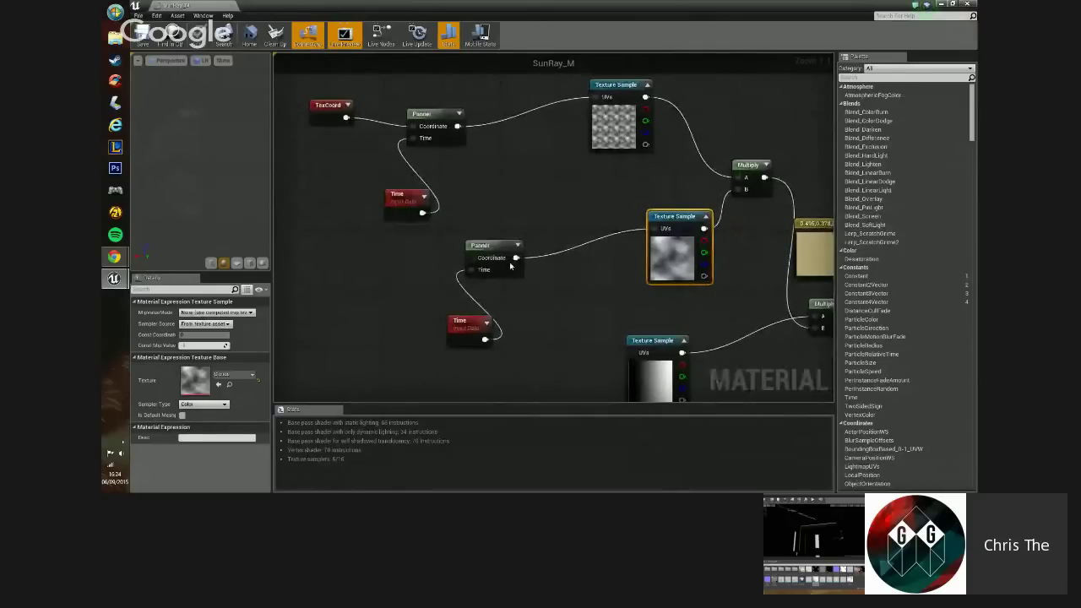
pyautogui.moveTo(459, 138); pyautogui.dragTo(209, 104, button='right')
pyautogui.moveTo(367, 225); pyautogui.dragTo(340, 203, button='right')
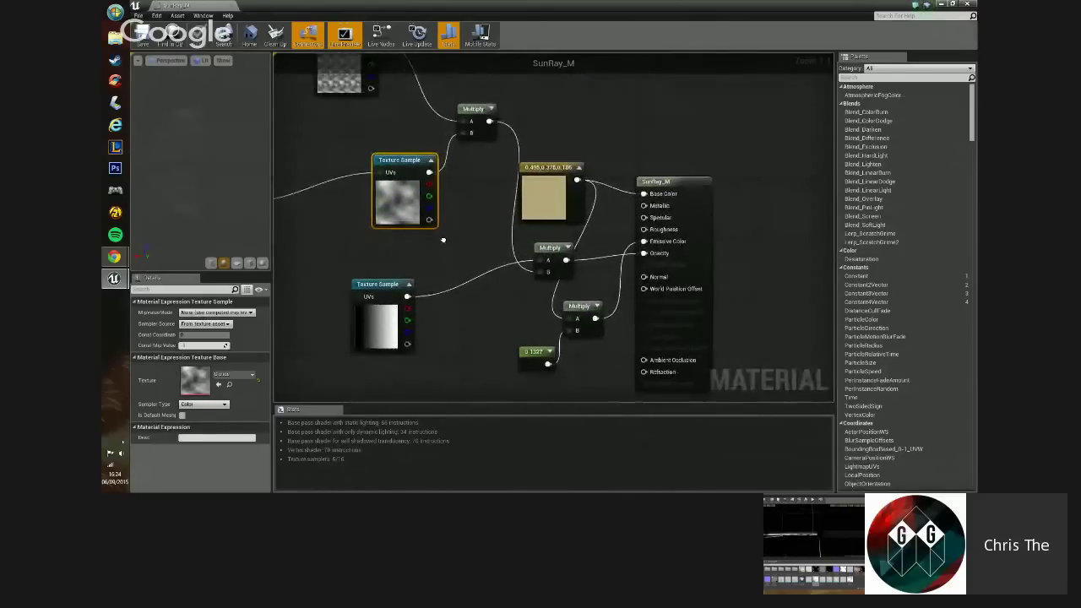
pyautogui.click(547, 207)
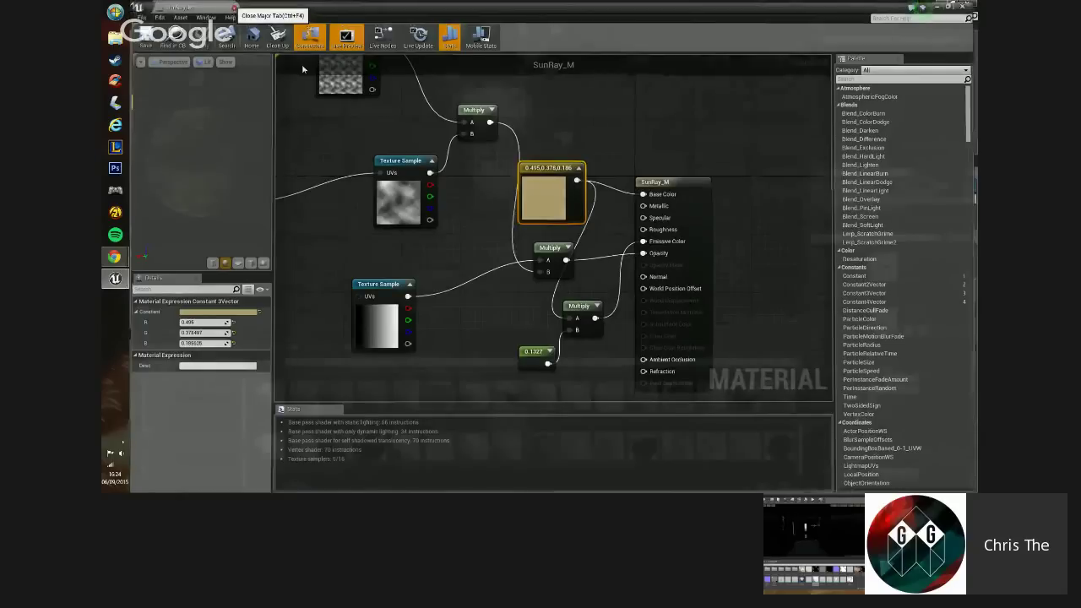
pyautogui.hotkey('ctrl', 'F4')
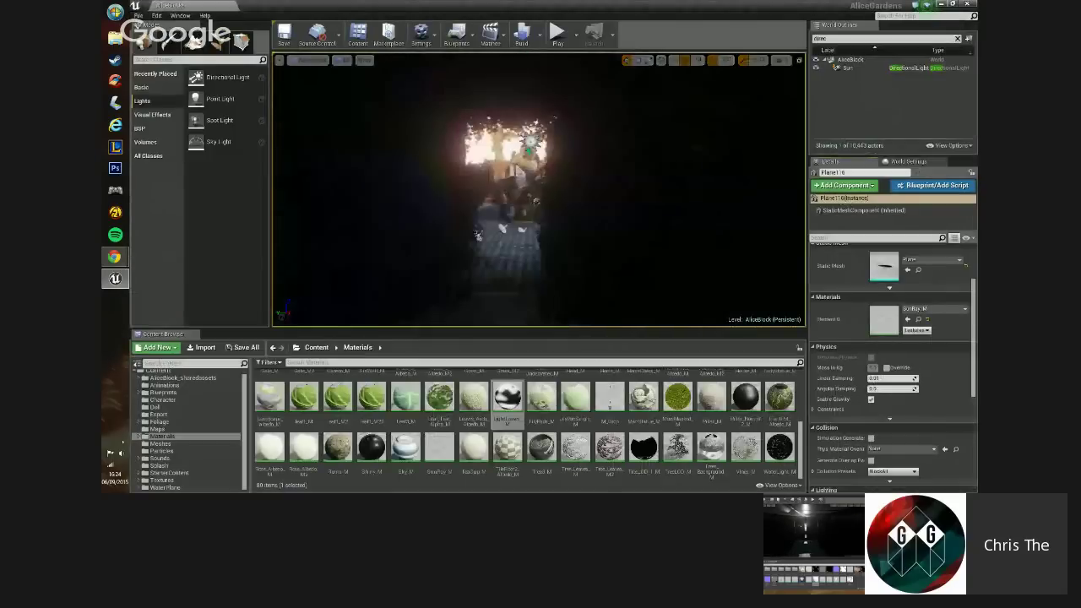
pyautogui.scroll(3, 539, 190)
pyautogui.moveTo(539, 189)
pyautogui.mouseDown(button='right')
pyautogui.moveTo(542, 220)
pyautogui.moveTo(541, 193)
pyautogui.mouseUp(button='right')
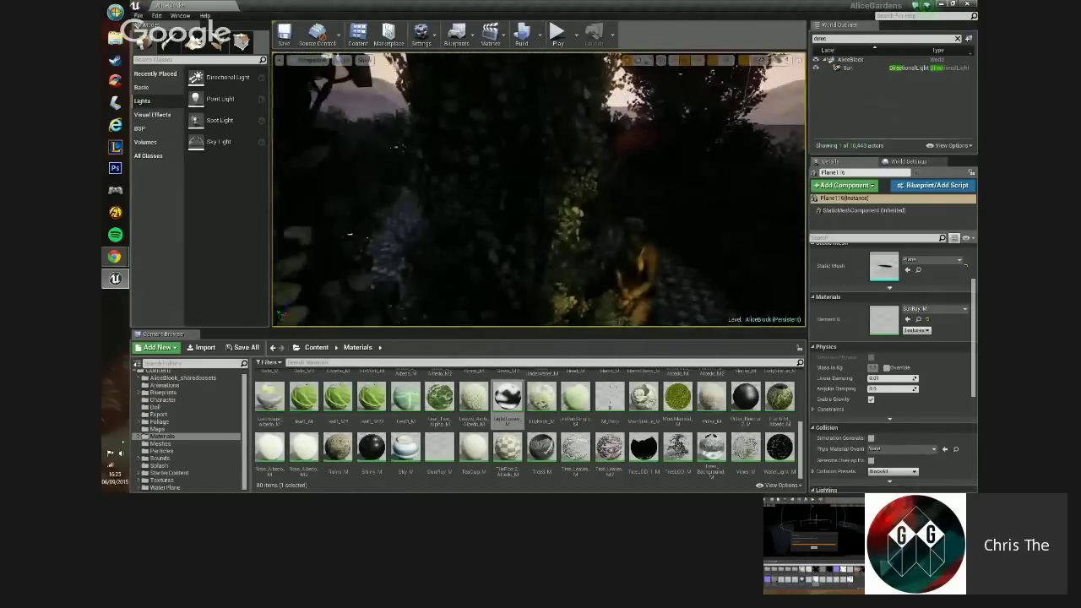
pyautogui.moveTo(540, 192); pyautogui.dragTo(540, 189, button='right')
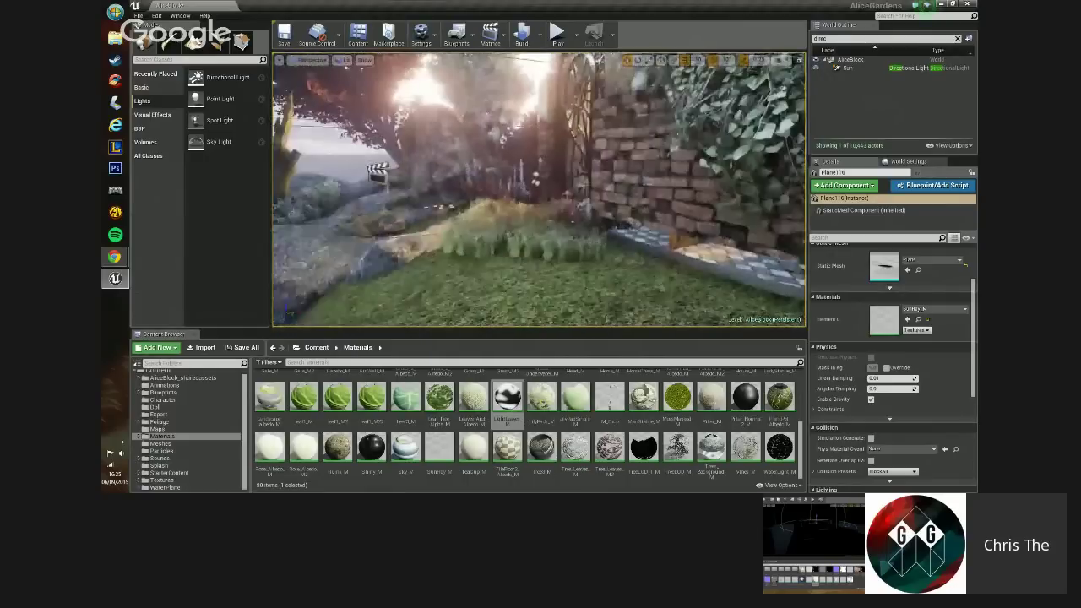
# - Clear the plane selection and examine the garden level's fountain, sunlit areas, spot lights, sky and lit gateway
pyautogui.moveTo(541, 191); pyautogui.dragTo(541, 191, button='right')
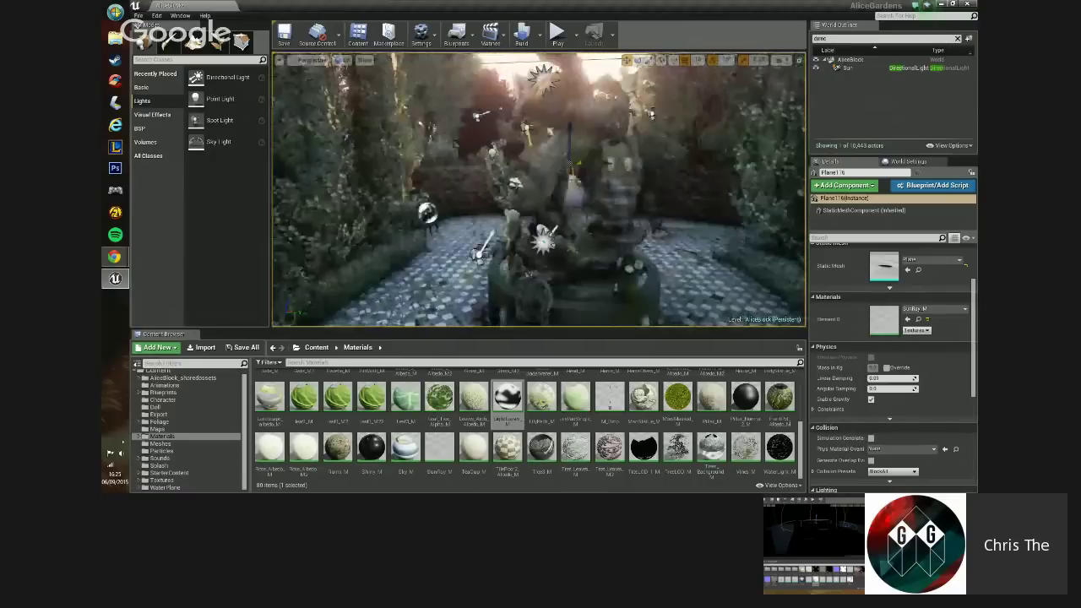
pyautogui.press('Escape')
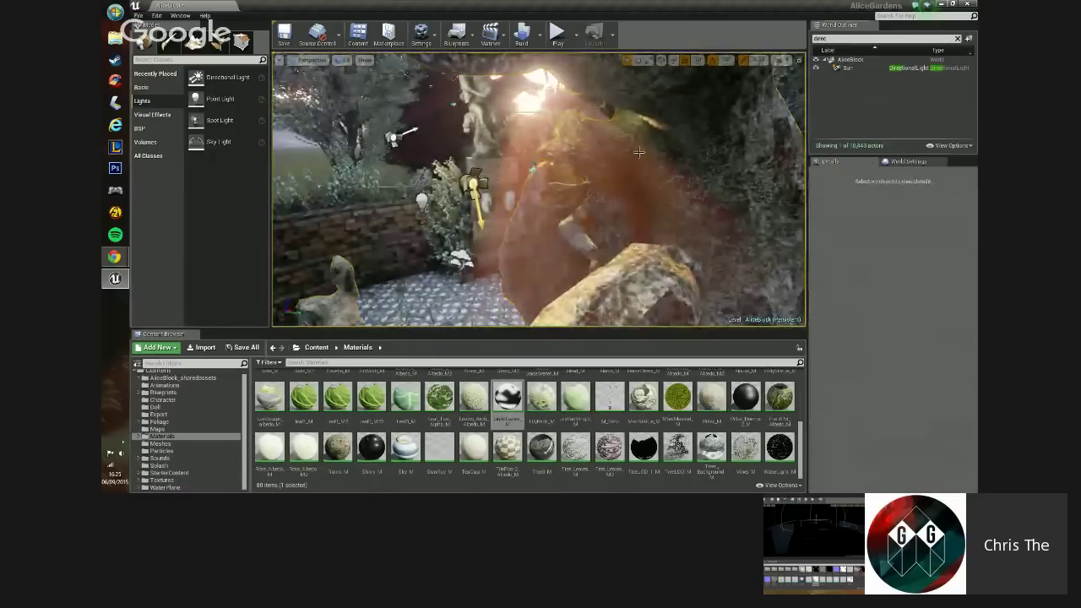
pyautogui.moveTo(695, 144); pyautogui.dragTo(695, 145, button='right')
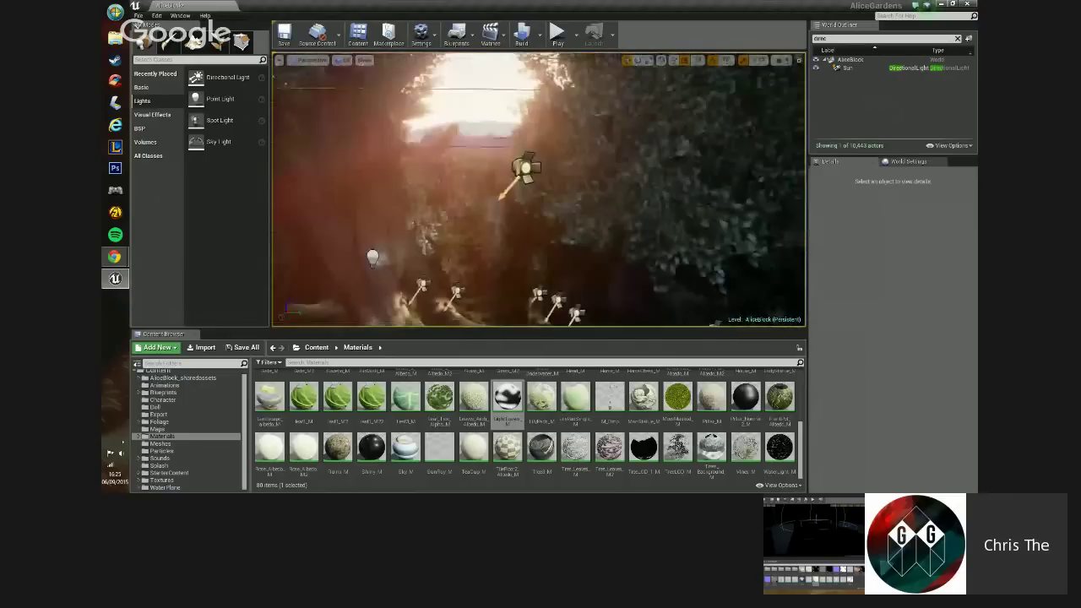
pyautogui.moveTo(695, 145); pyautogui.dragTo(695, 144, button='right')
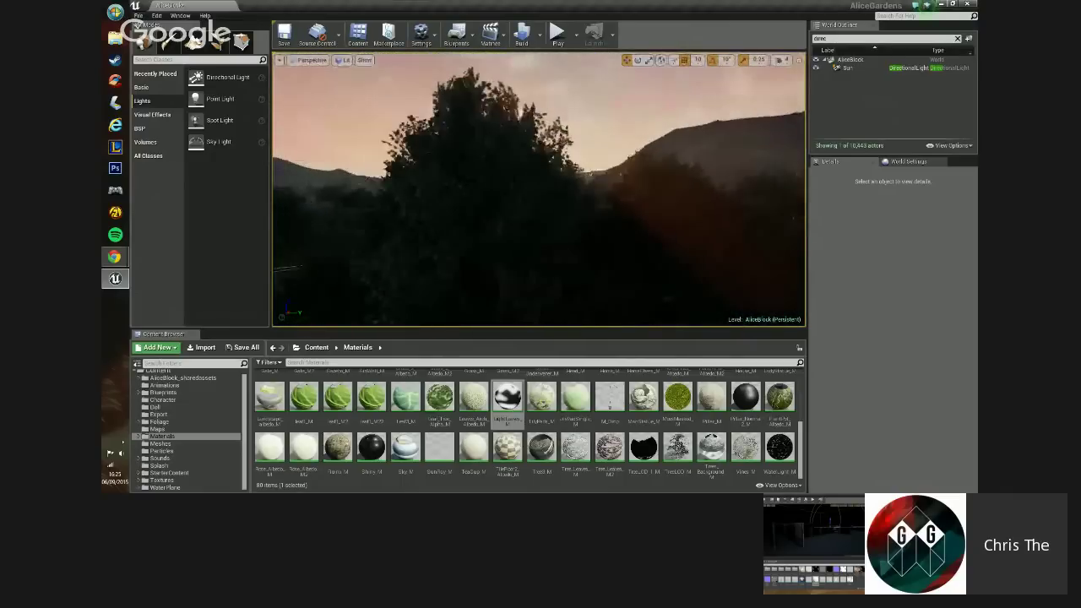
pyautogui.moveTo(597, 94); pyautogui.dragTo(569, 123, button='right')
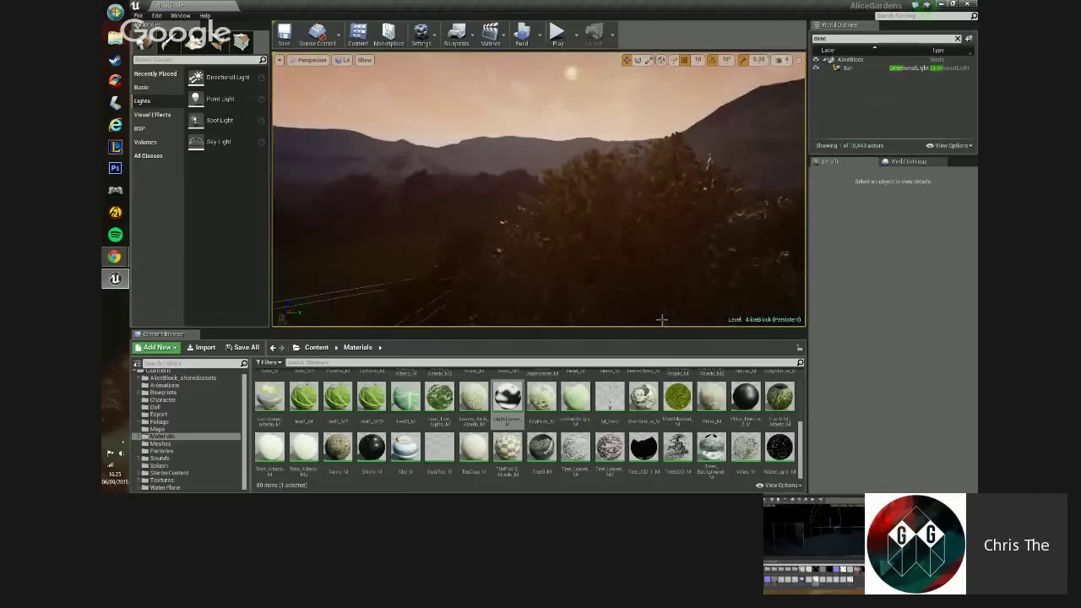
pyautogui.moveTo(661, 318)
pyautogui.mouseDown(button='right')
pyautogui.moveTo(684, 324)
pyautogui.moveTo(648, 320)
pyautogui.mouseUp(button='right')
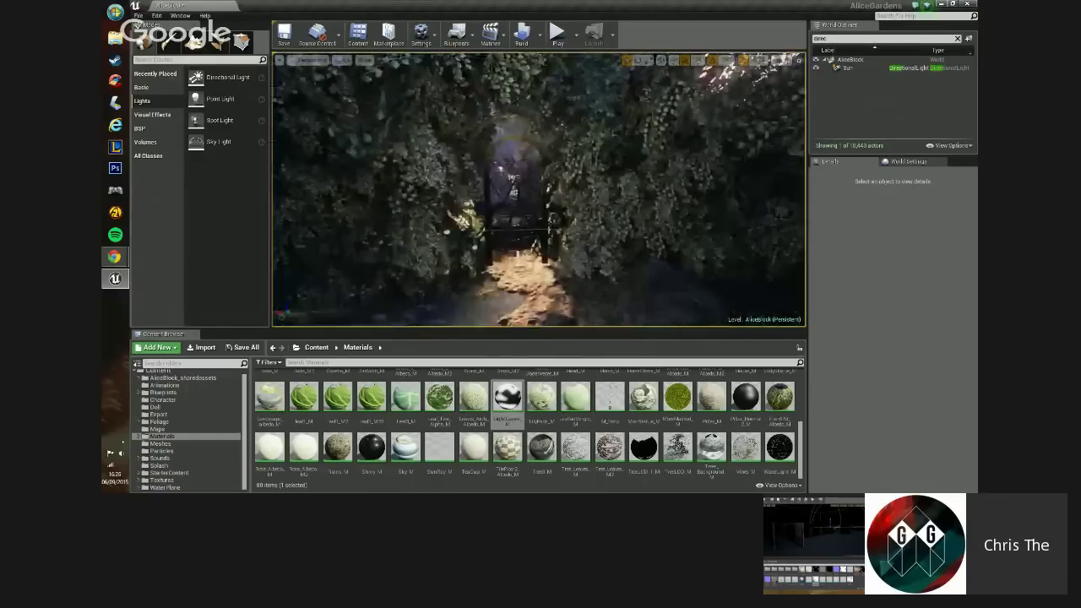
pyautogui.moveTo(647, 320); pyautogui.dragTo(648, 319, button='right')
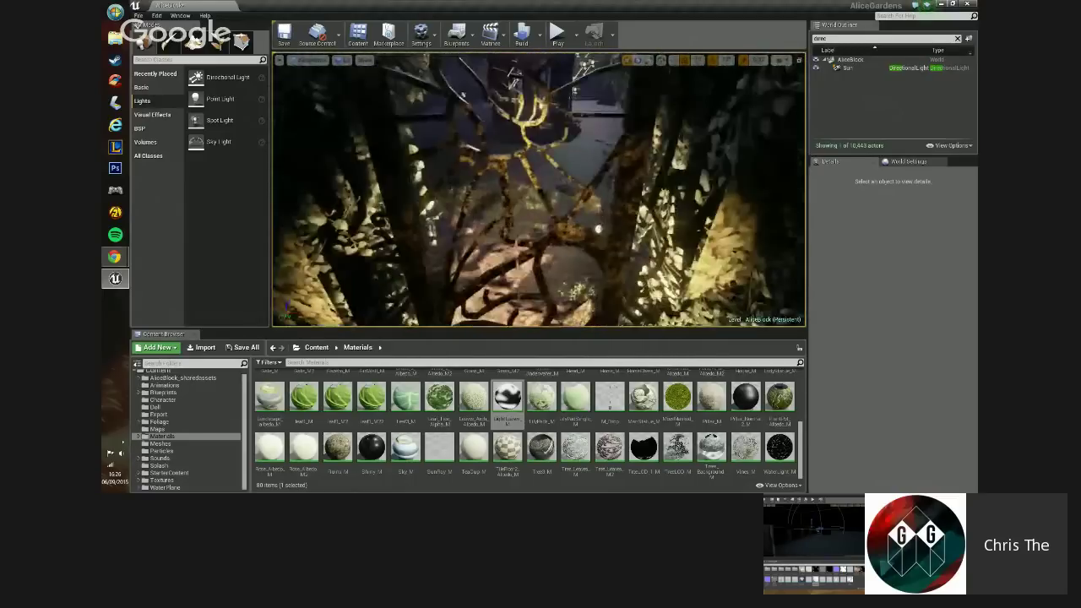
pyautogui.moveTo(648, 319); pyautogui.dragTo(648, 320, button='right')
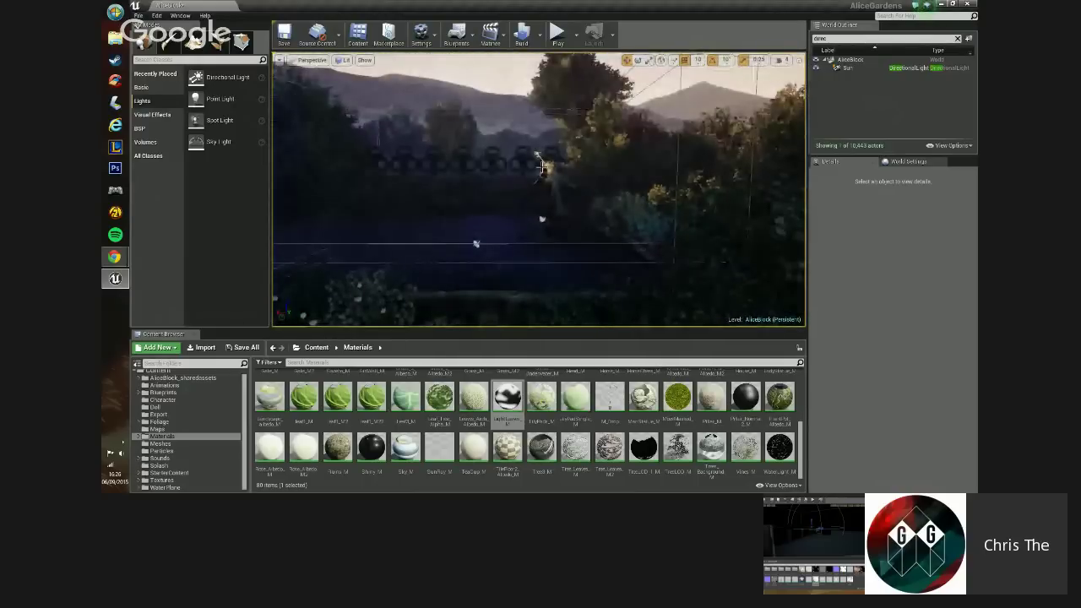
# - Select the spot light above the lit patch of forest grass and view its Light Function settings
pyautogui.moveTo(518, 200); pyautogui.dragTo(518, 199, button='right')
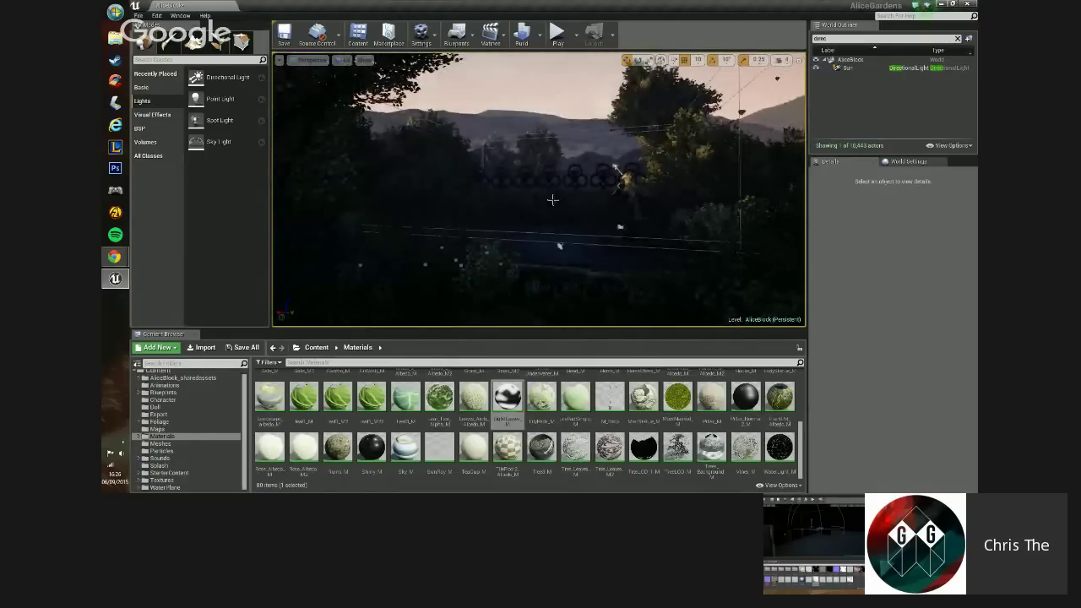
pyautogui.moveTo(538, 190); pyautogui.dragTo(565, 164, button='right')
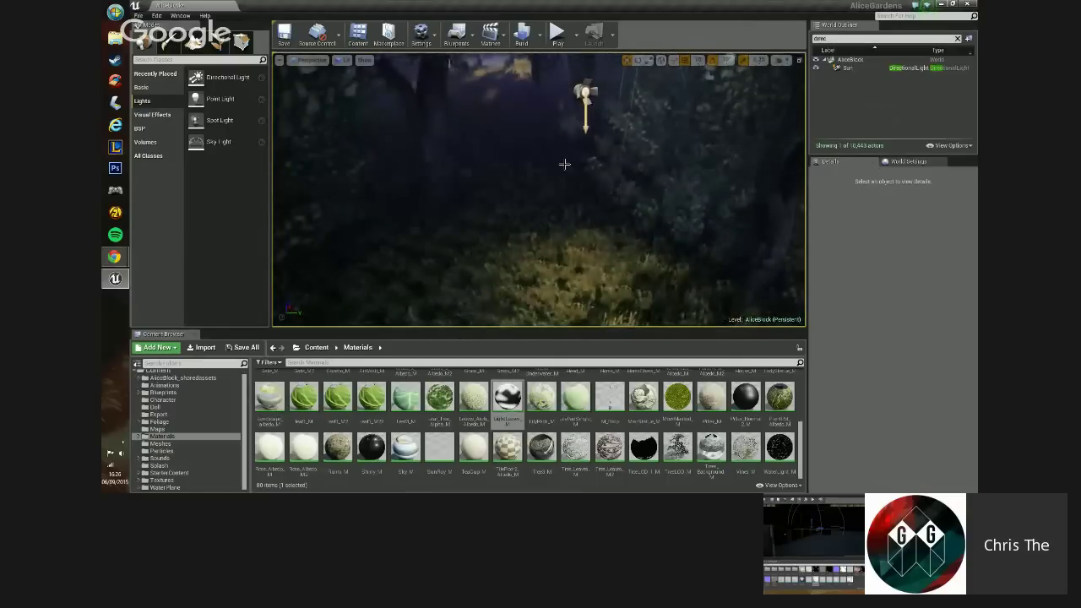
pyautogui.click(583, 100)
pyautogui.scroll(-3, 893, 371)
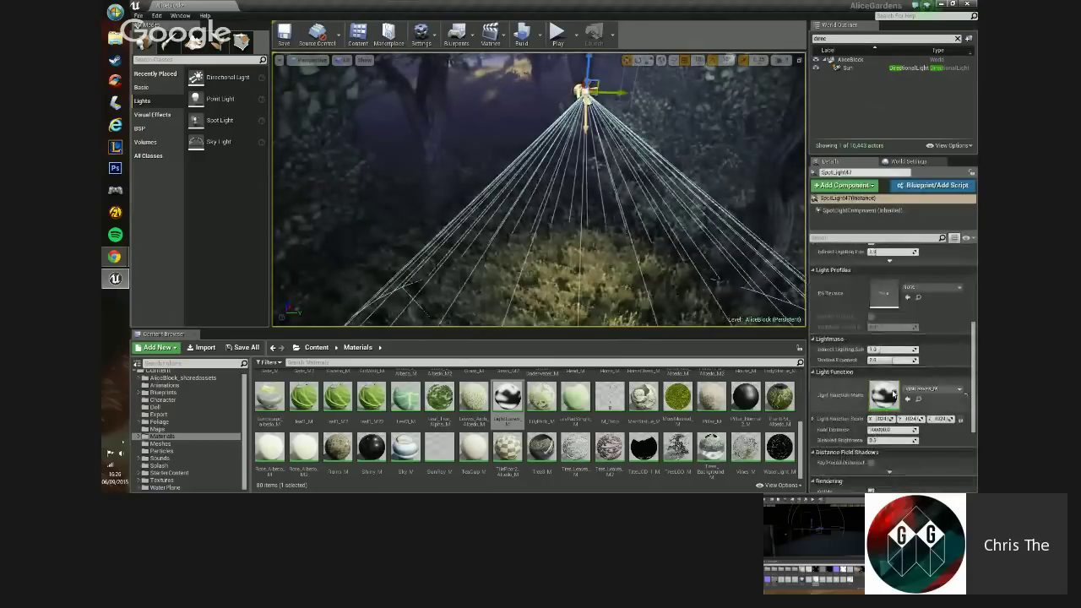
# - Deselect the spot light and examine the light patches and sun glare across the forest floor and the checkered platform
pyautogui.moveTo(538, 191); pyautogui.dragTo(538, 190, button='right')
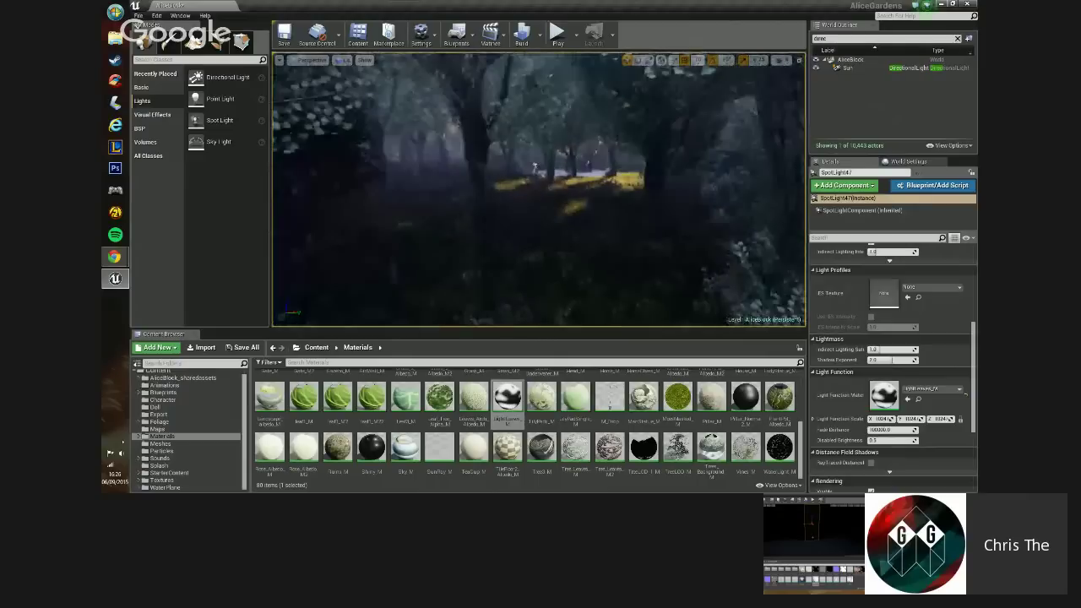
pyautogui.click(838, 124)
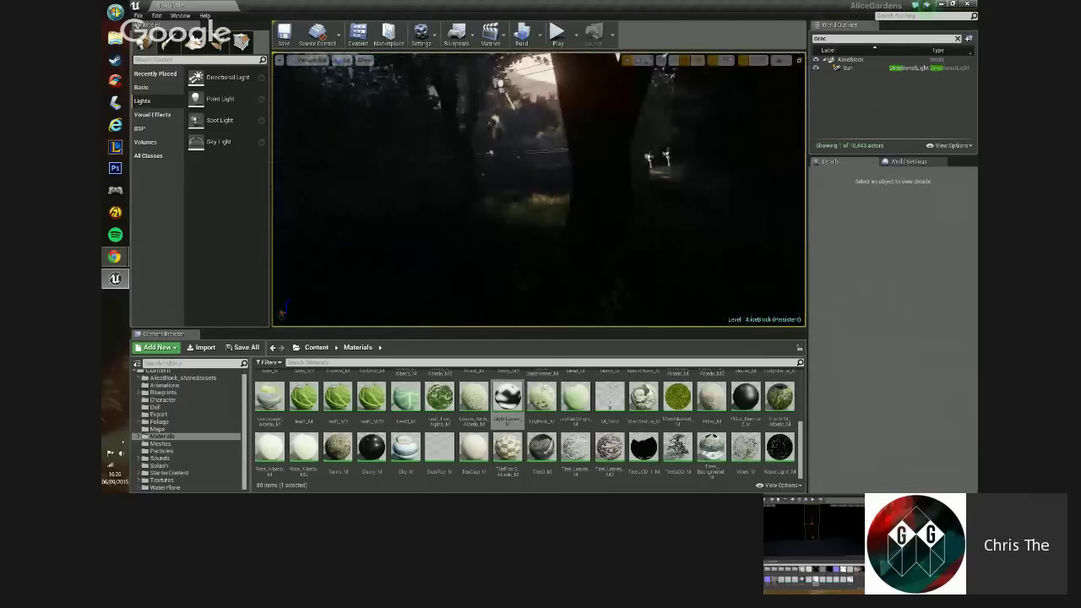
pyautogui.moveTo(538, 190); pyautogui.dragTo(538, 191, button='right')
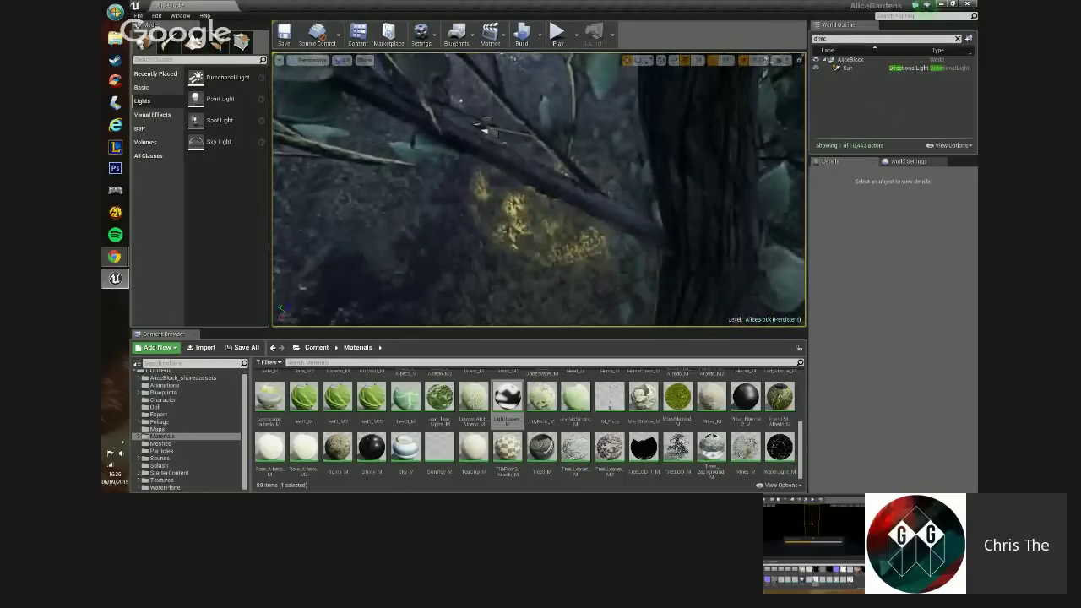
pyautogui.moveTo(538, 191); pyautogui.dragTo(538, 190, button='right')
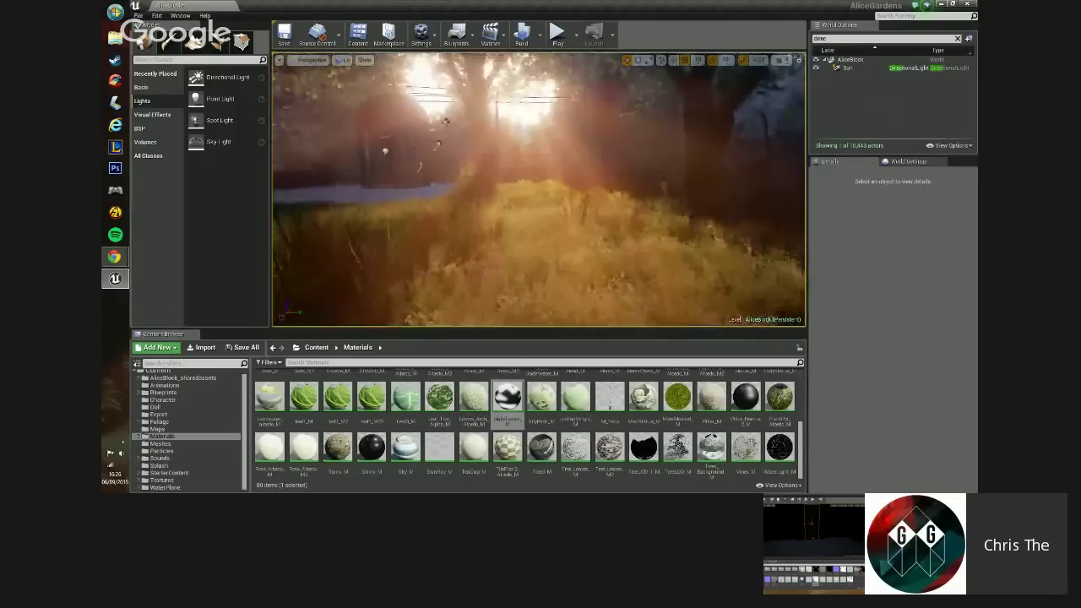
pyautogui.moveTo(538, 190); pyautogui.dragTo(539, 190, button='right')
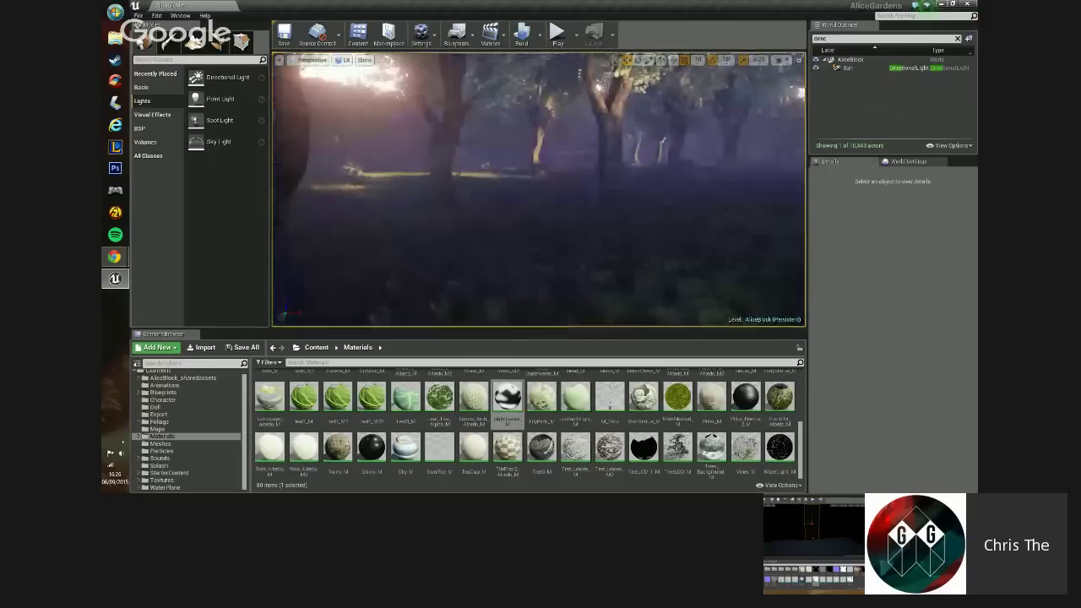
pyautogui.moveTo(538, 190); pyautogui.dragTo(328, 177, button='right')
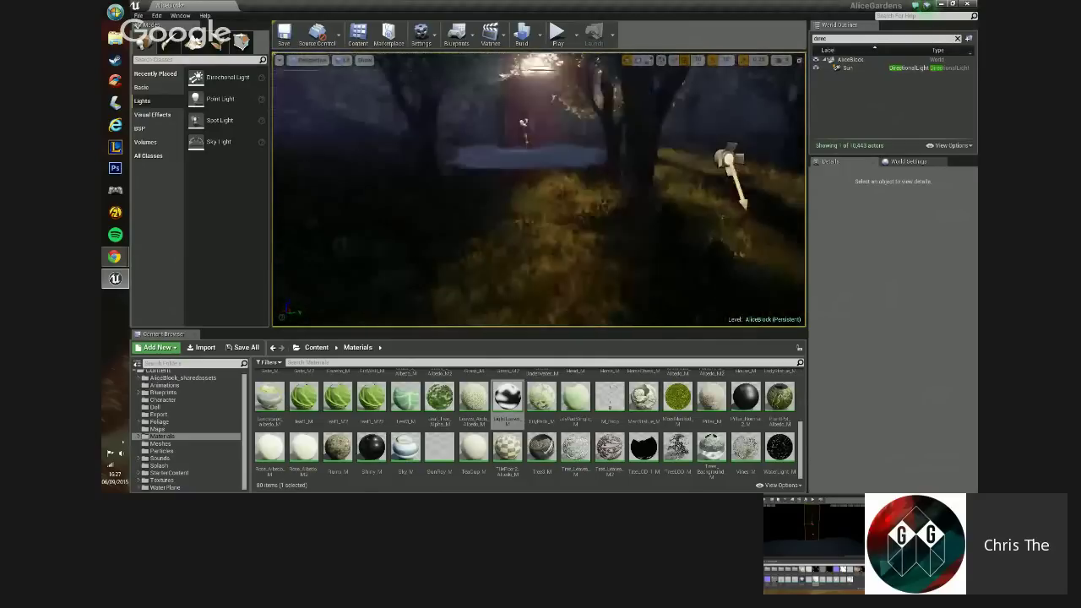
pyautogui.moveTo(621, 90); pyautogui.dragTo(622, 176, button='right')
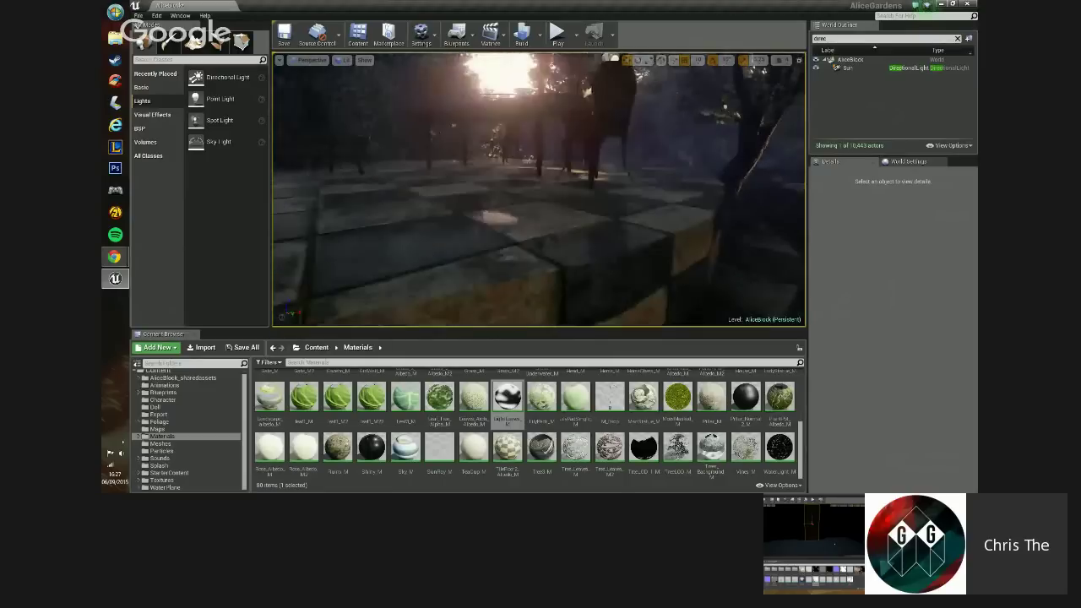
# - Place a point light on the ground before the dark gateway, focus on it and reposition it near the gate
pyautogui.moveTo(622, 175); pyautogui.dragTo(533, 190, button='right')
pyautogui.moveTo(219, 98); pyautogui.dragTo(541, 262)
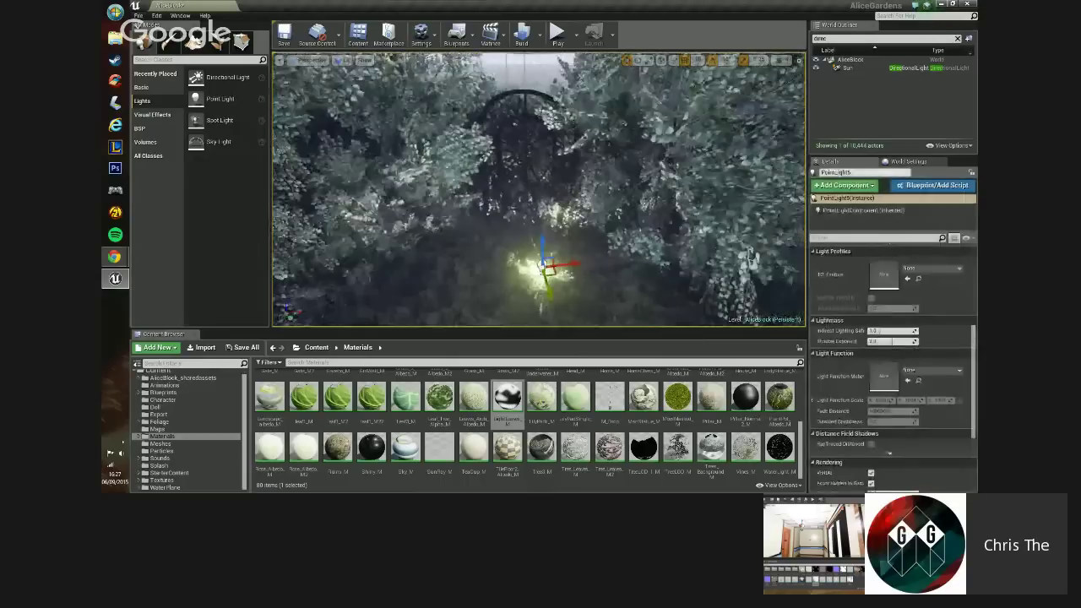
pyautogui.press('f')
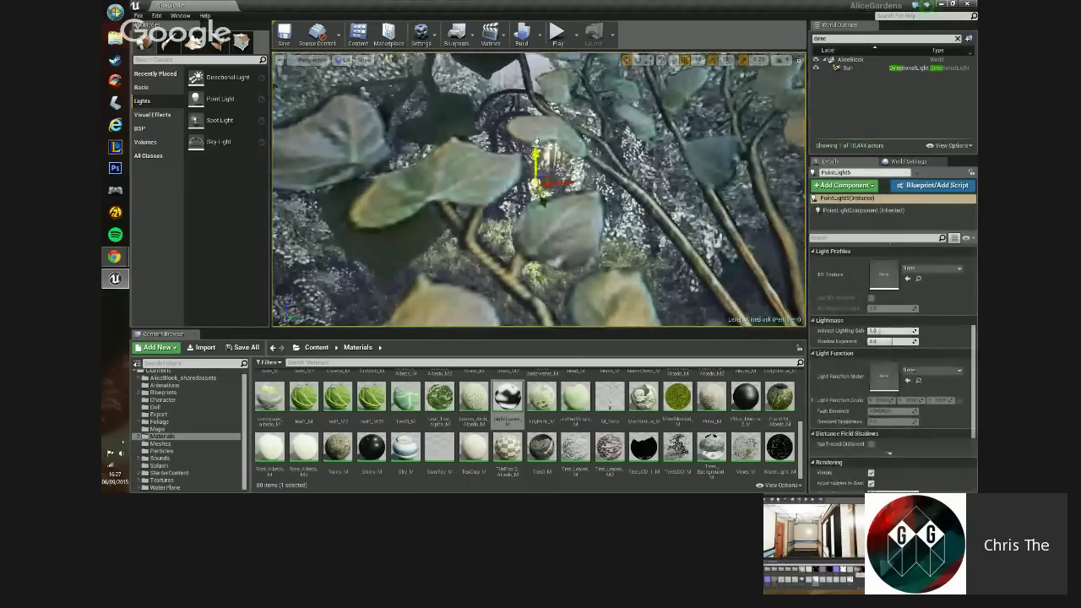
pyautogui.moveTo(543, 182); pyautogui.dragTo(525, 174)
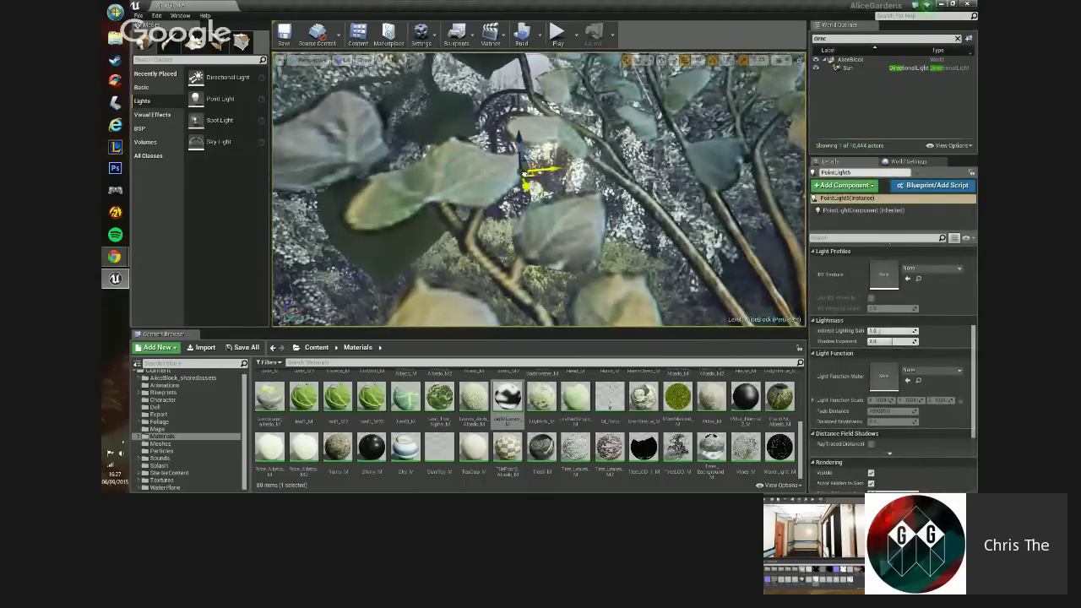
pyautogui.moveTo(525, 174); pyautogui.dragTo(477, 179, button='right')
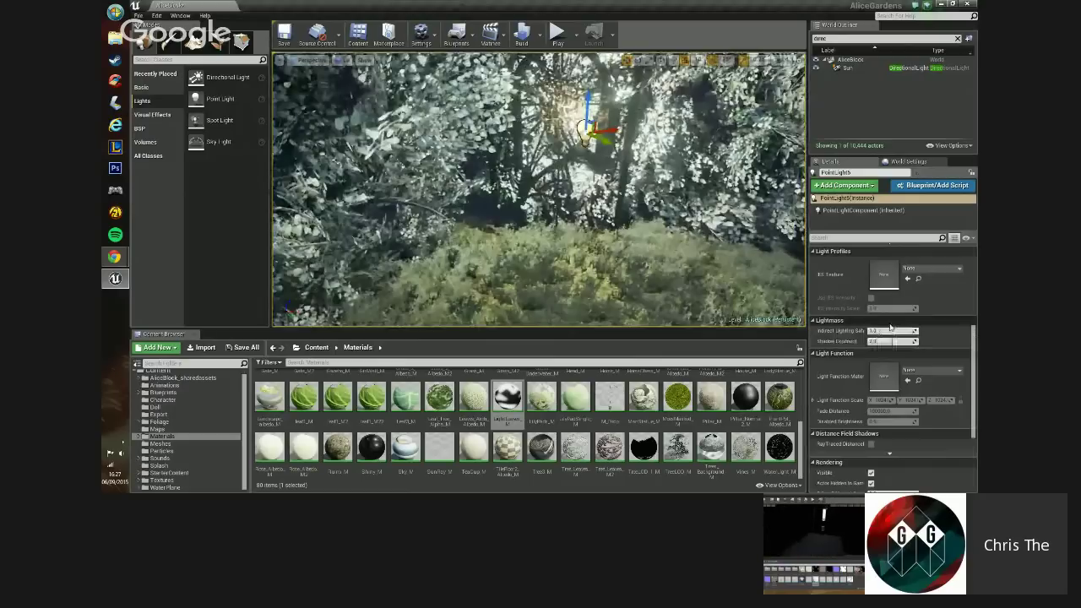
# - Set the point light's intensity to 2000 and raise its attenuation radius to 16384
pyautogui.scroll(5, 889, 327)
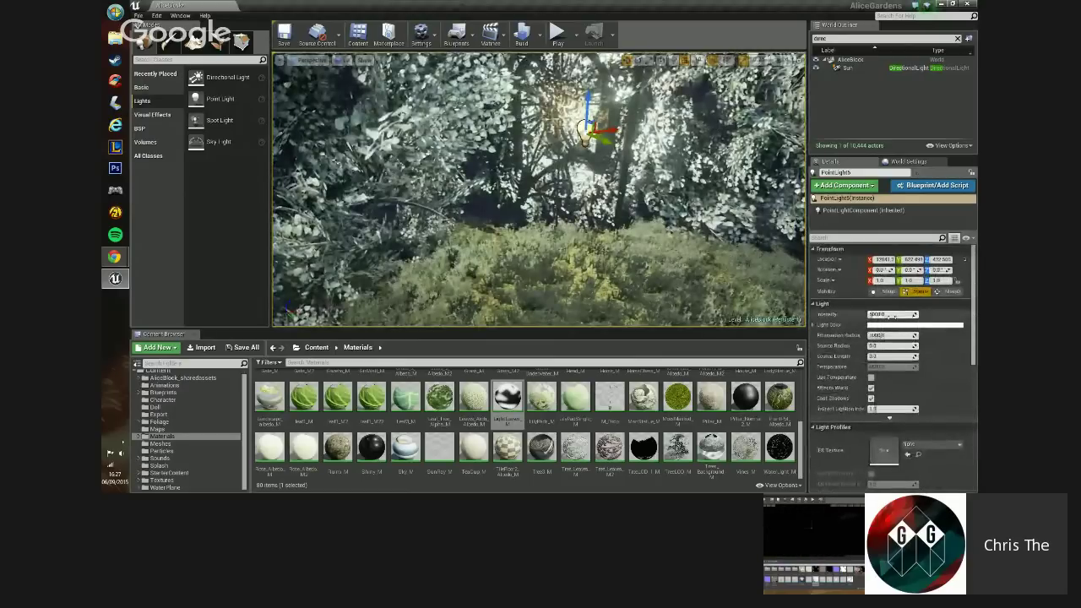
pyautogui.click(891, 315)
pyautogui.write('20')
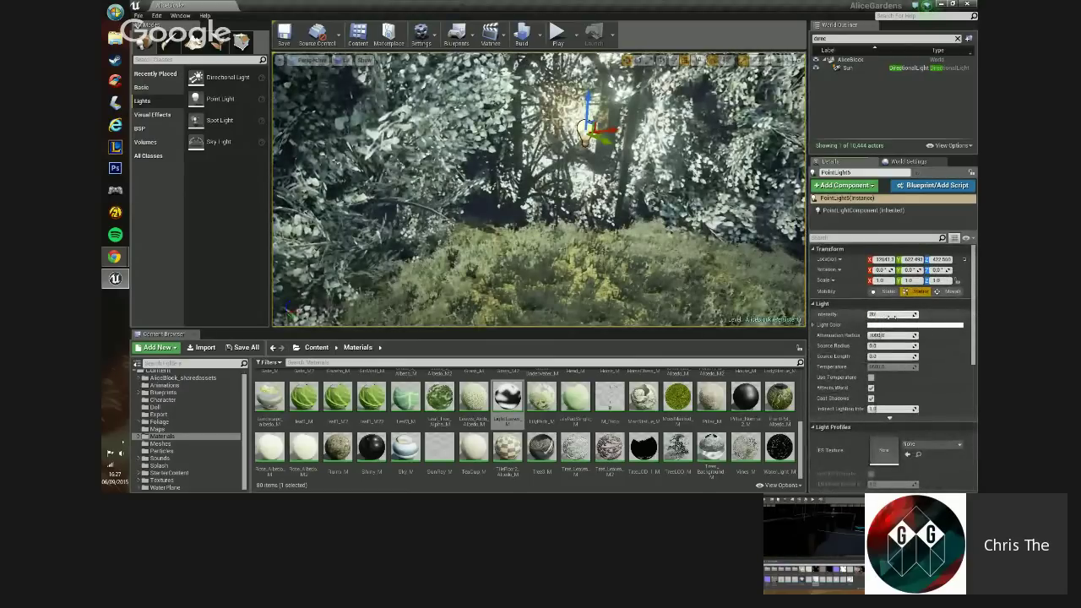
pyautogui.write('00')
pyautogui.press('Return')
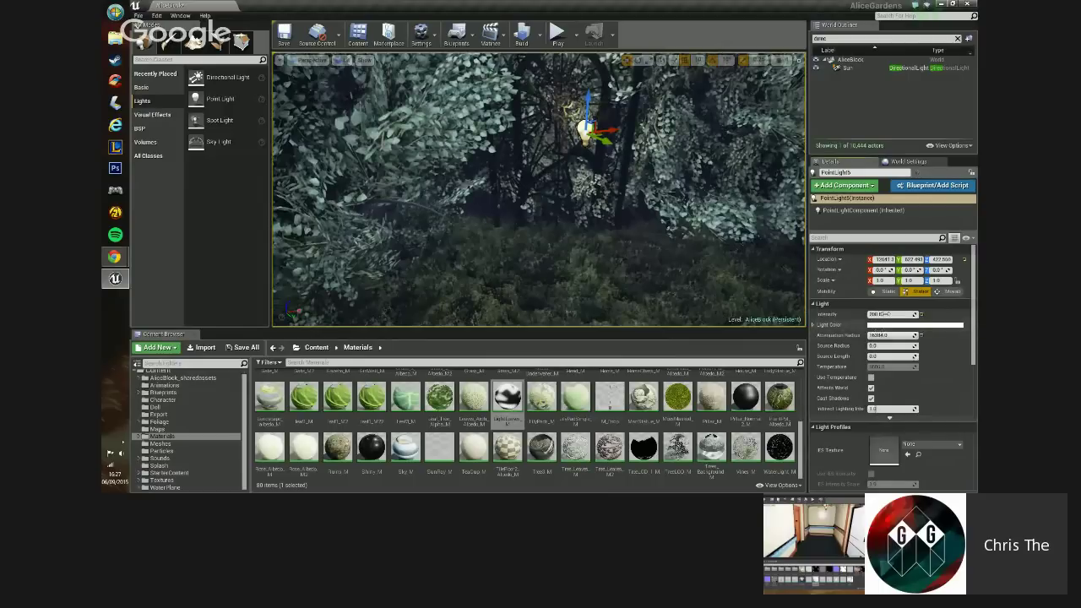
pyautogui.click(882, 314)
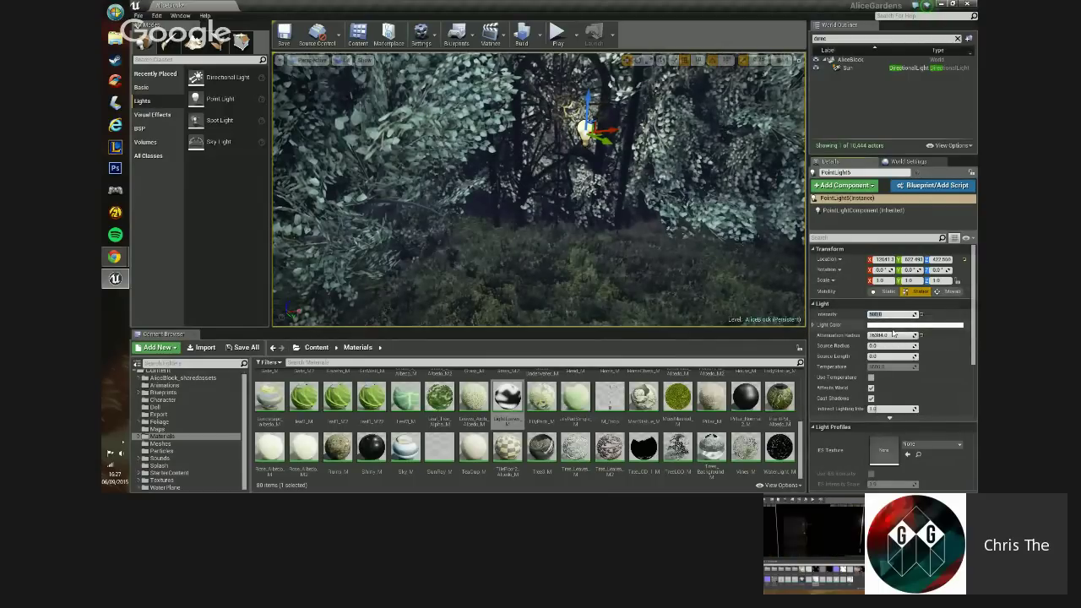
# - Change the point light's colour to orange with hue 34, saturation 1.0 and value 1.0
pyautogui.click(888, 326)
pyautogui.moveTo(830, 377); pyautogui.dragTo(841, 387)
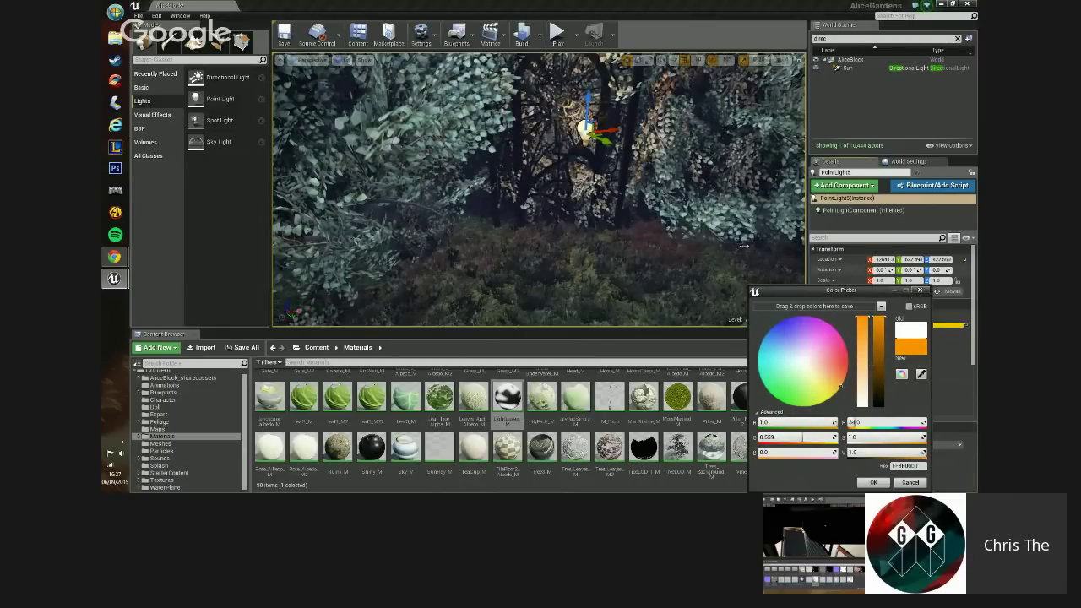
pyautogui.click(920, 291)
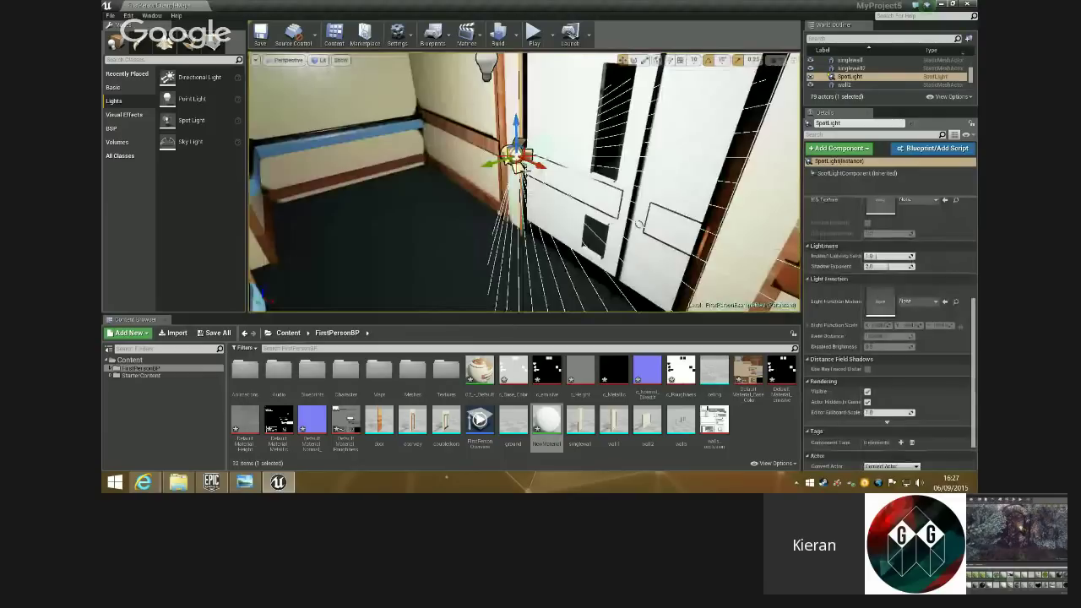
# - In the MyProject5 corridor level, focus on the selected spot light and adjust its position slightly upward
pyautogui.moveTo(524, 182); pyautogui.dragTo(566, 184, button='right')
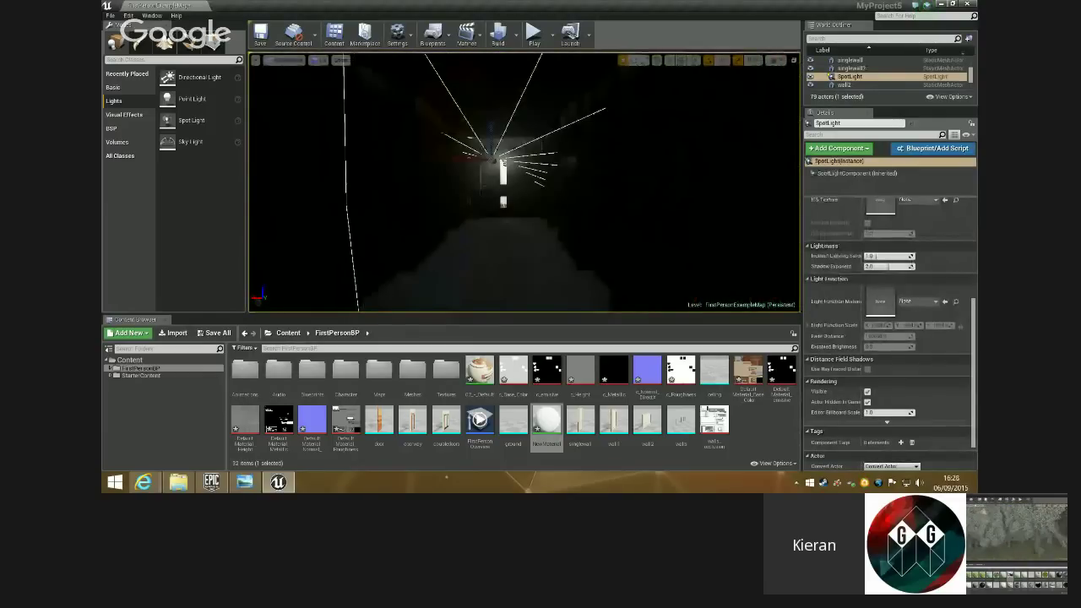
pyautogui.press('f')
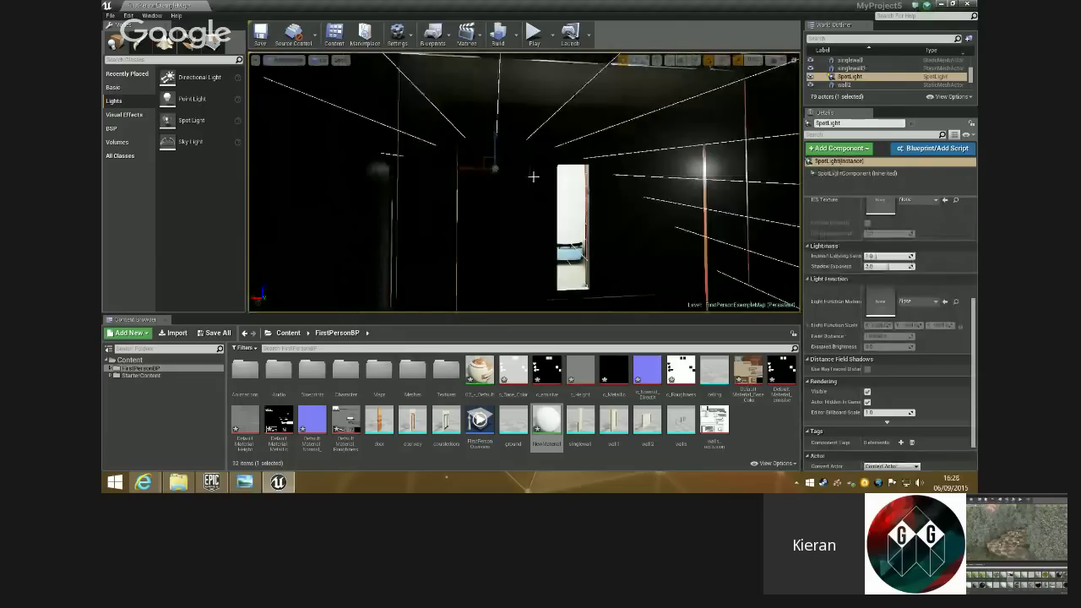
pyautogui.press('e')
pyautogui.moveTo(541, 138)
pyautogui.mouseDown(button='right')
pyautogui.moveTo(503, 156)
pyautogui.moveTo(537, 151)
pyautogui.mouseUp(button='right')
pyautogui.press('w')
pyautogui.moveTo(411, 145); pyautogui.dragTo(406, 115)
# - Play-test the corridor level, walking down the dark corridor to check the spot light in first person
pyautogui.click(534, 34)
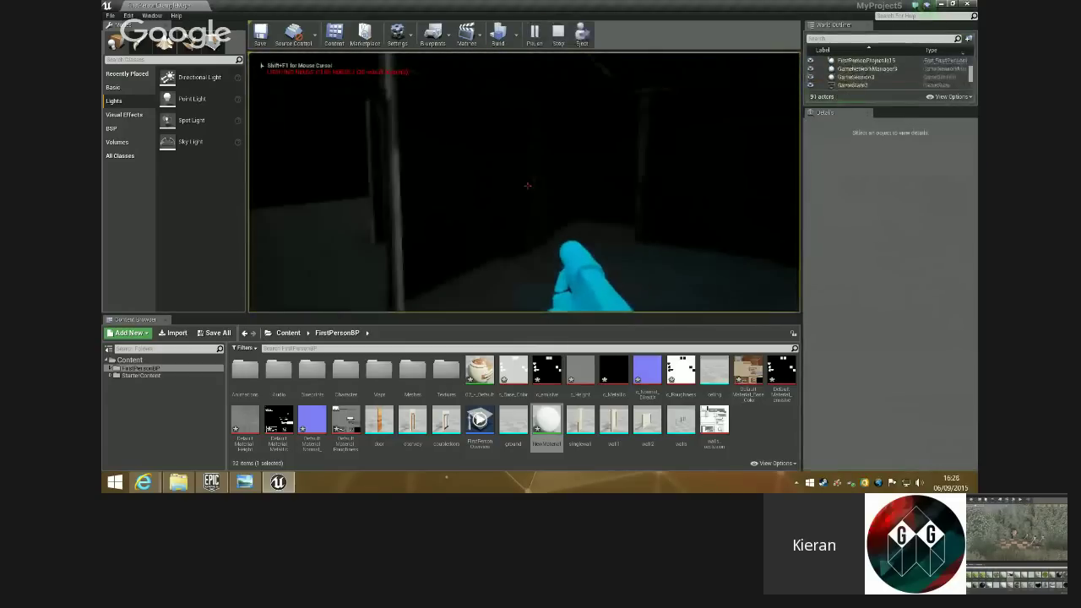
pyautogui.press('w')
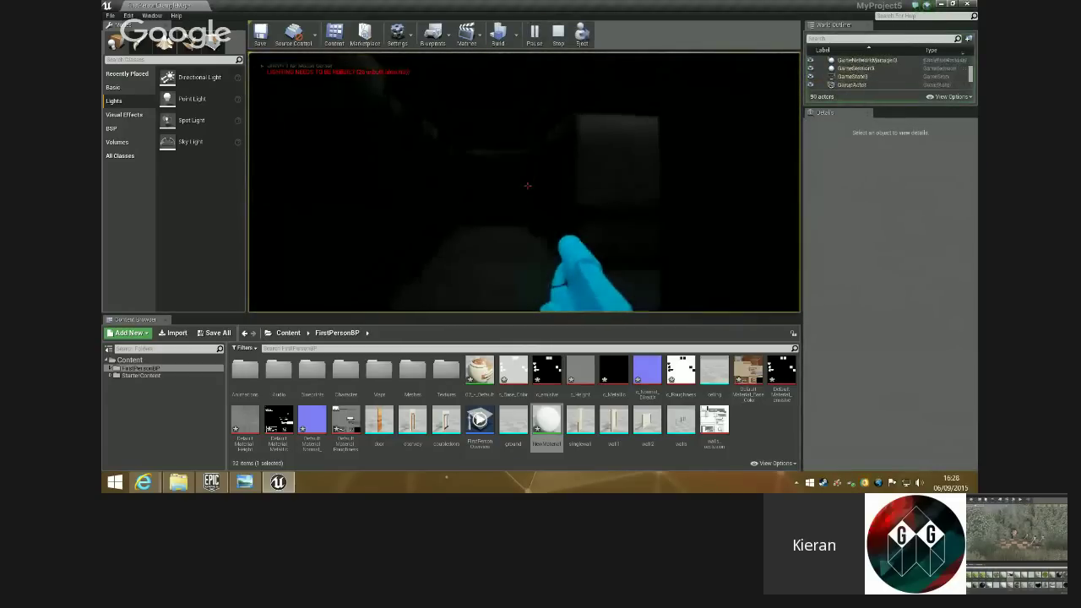
pyautogui.press('w')
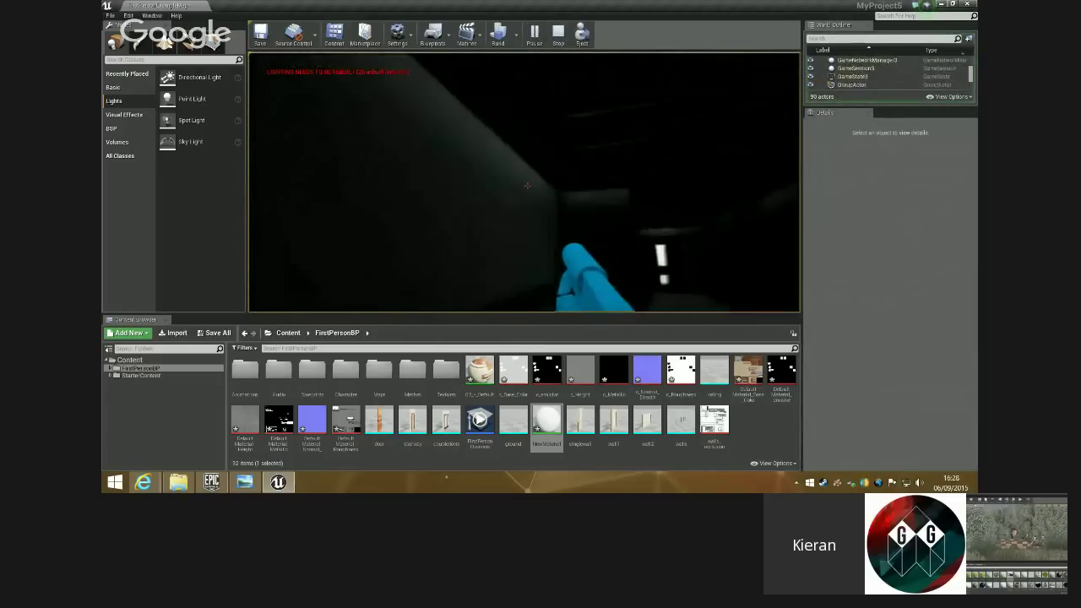
pyautogui.press('w')
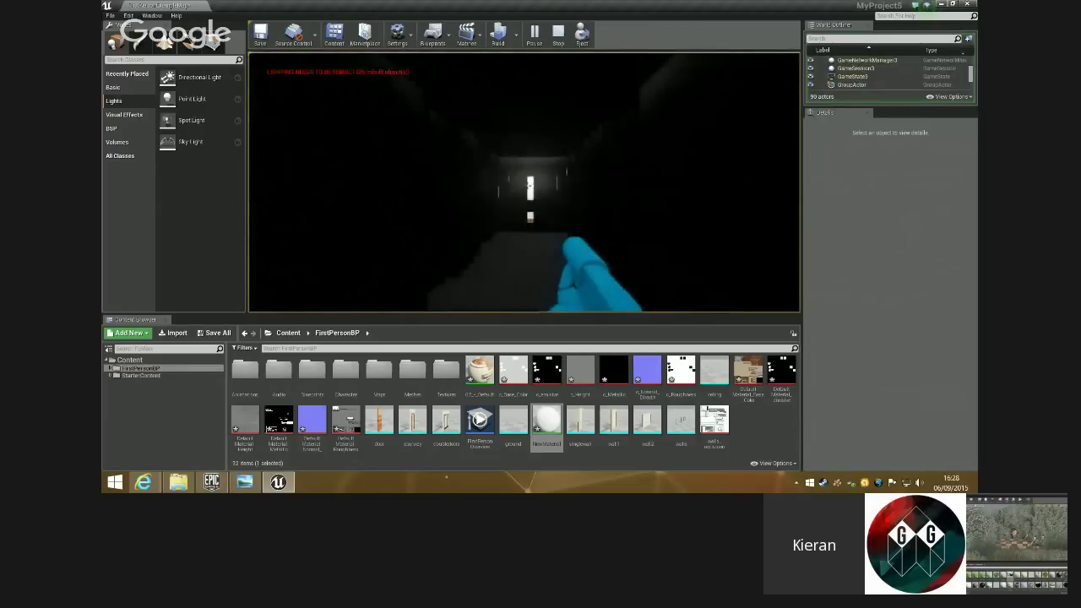
pyautogui.press('w')
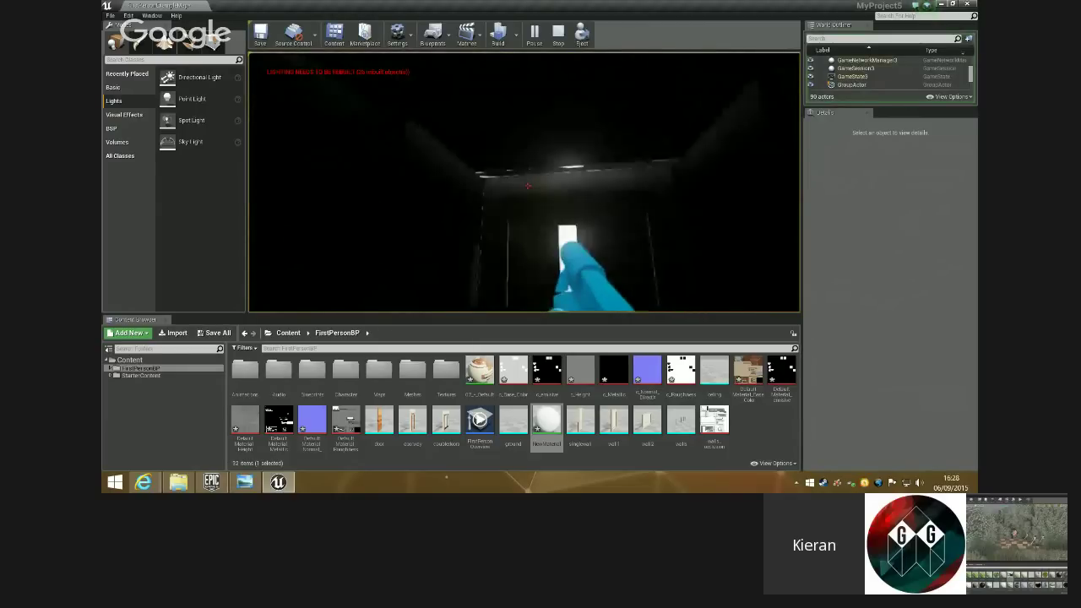
pyautogui.press('s')
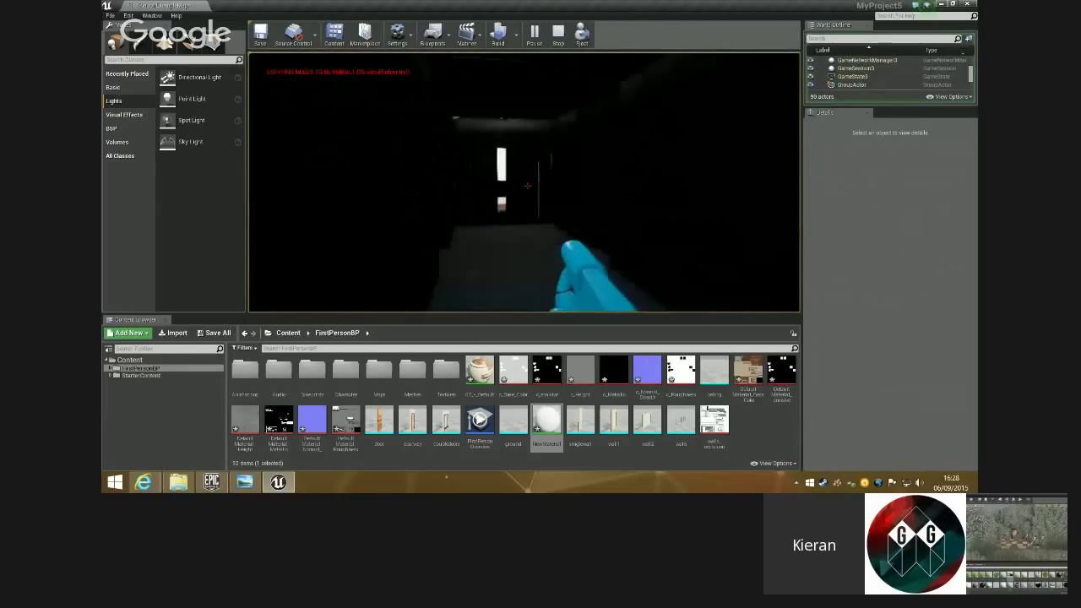
pyautogui.press('Escape')
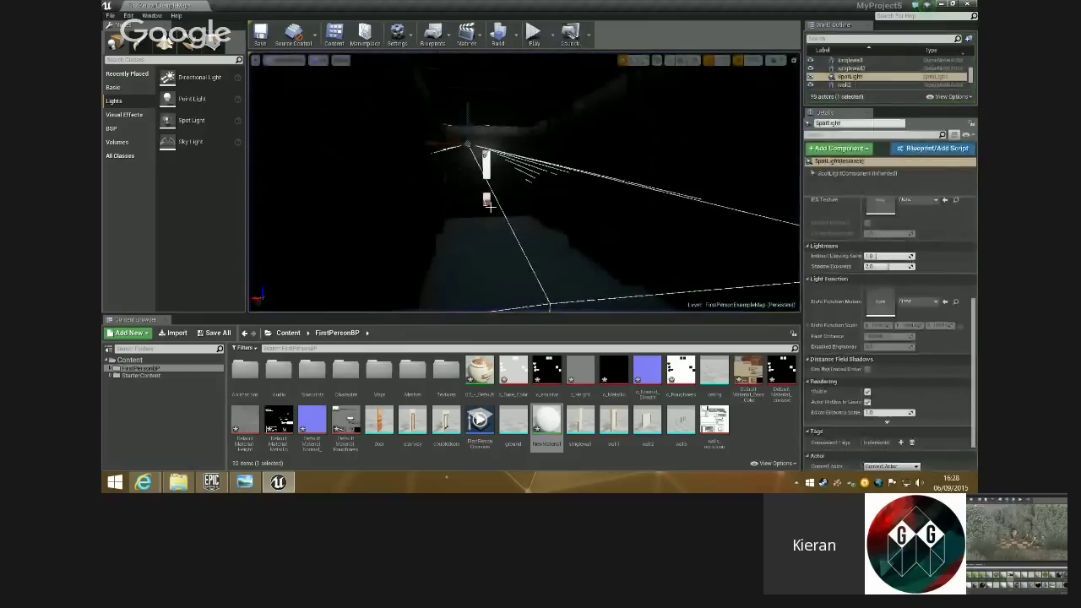
# - Build only the lighting for the corridor level around the selected spot light
pyautogui.press('w')
pyautogui.moveTo(490, 207); pyautogui.dragTo(364, 196, button='right')
pyautogui.press('f')
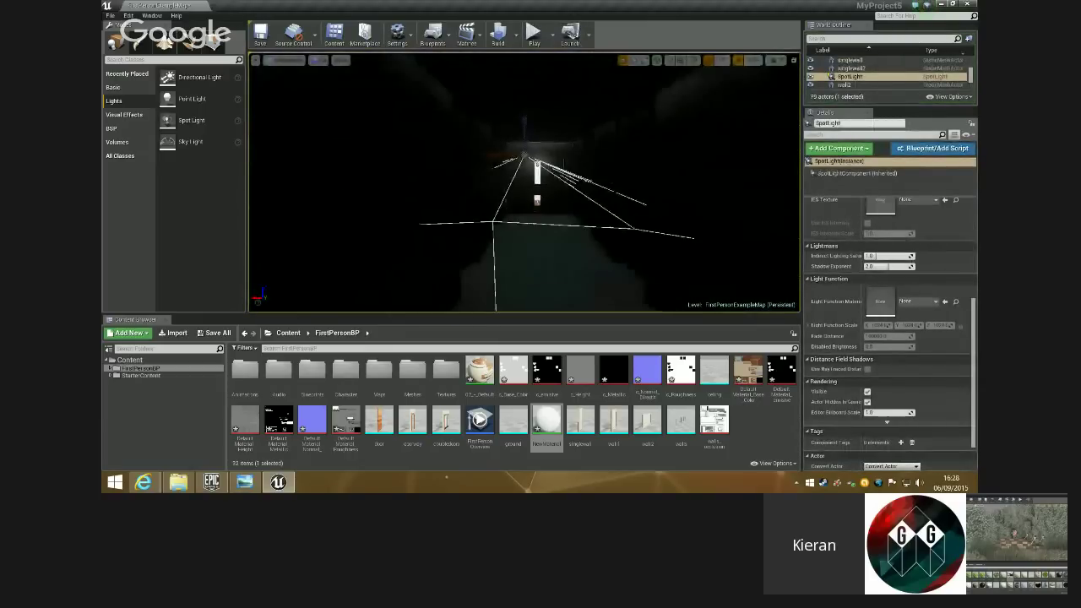
pyautogui.moveTo(577, 191)
pyautogui.mouseDown(button='right')
pyautogui.moveTo(608, 193)
pyautogui.moveTo(601, 211)
pyautogui.moveTo(571, 192)
pyautogui.moveTo(587, 199)
pyautogui.moveTo(583, 227)
pyautogui.moveTo(633, 221)
pyautogui.moveTo(600, 222)
pyautogui.moveTo(563, 178)
pyautogui.mouseUp(button='right')
pyautogui.press('w')
pyautogui.press('s')
pyautogui.press('w')
pyautogui.press('s')
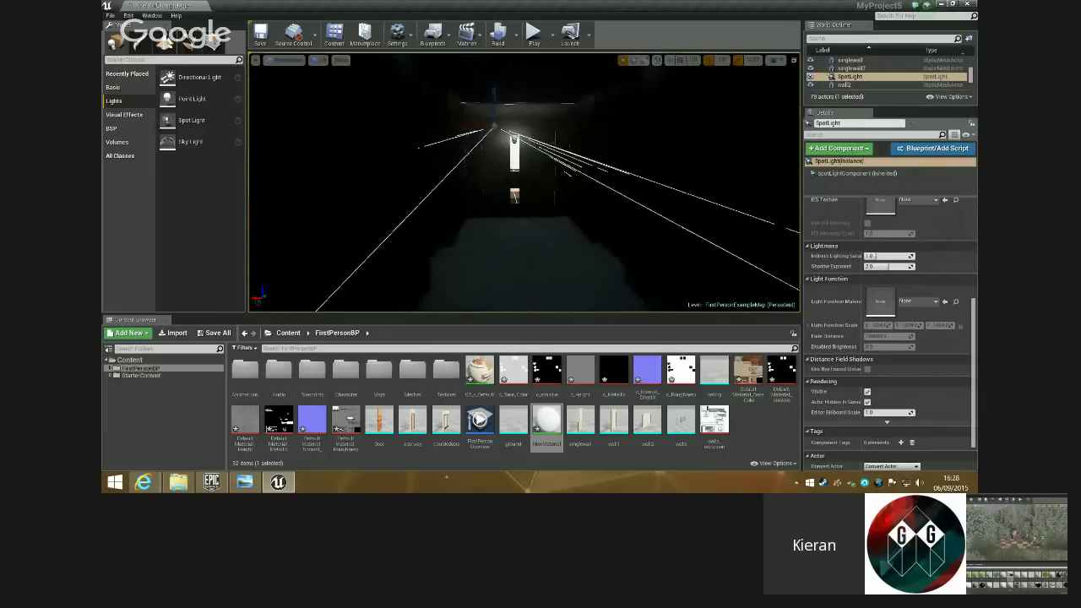
pyautogui.click(517, 34)
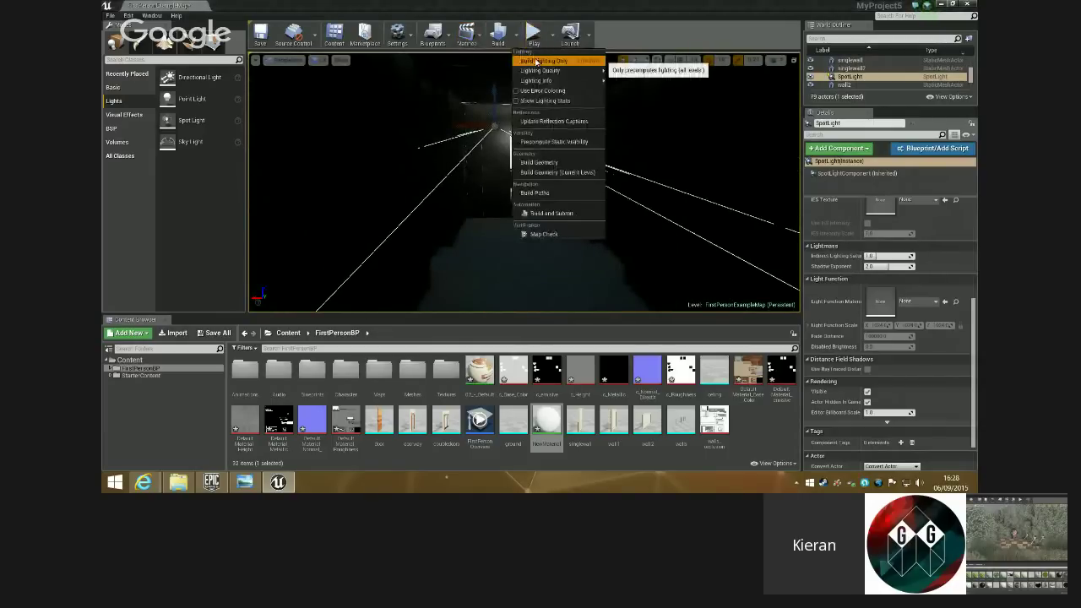
pyautogui.click(558, 62)
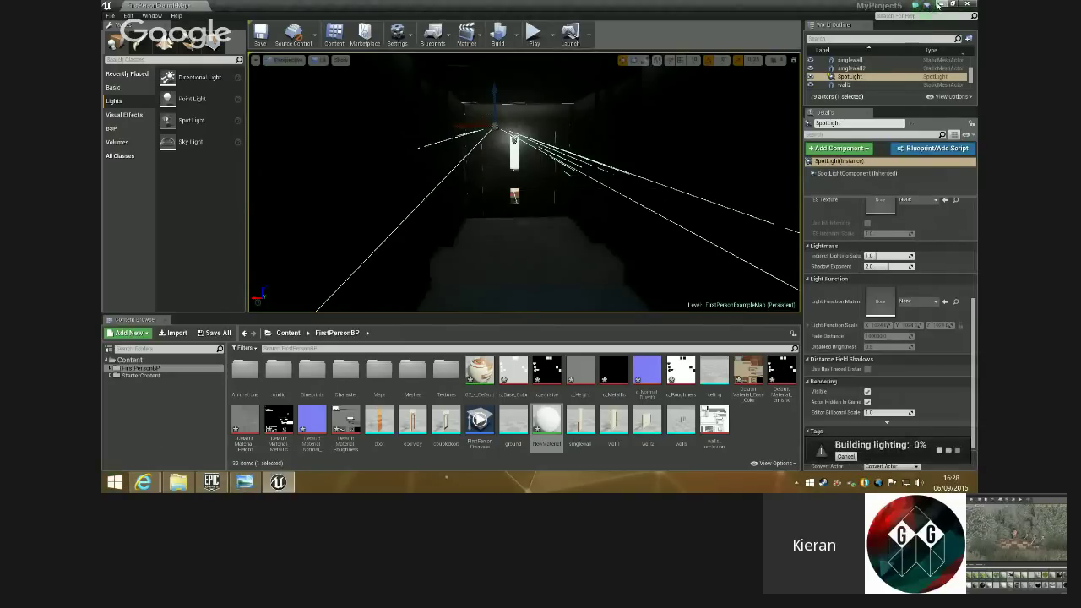
# - Switch to Marmoset Toolbag, dismiss its trial notice and open the recent scene hospital dark.tbscene
pyautogui.click(938, 5)
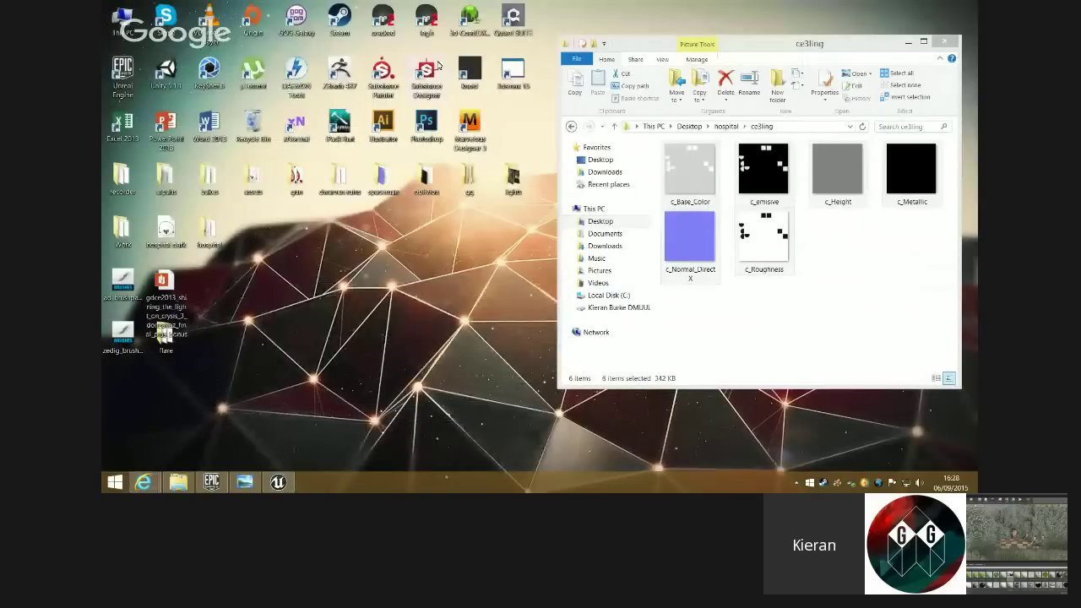
pyautogui.click(418, 20)
pyautogui.doubleClick(417, 20)
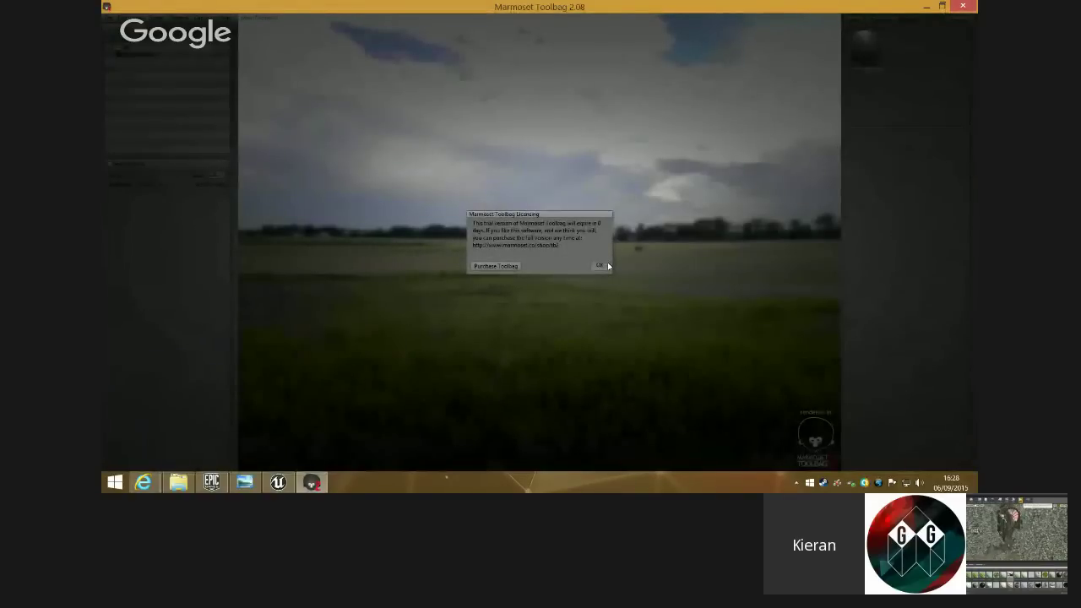
pyautogui.click(606, 265)
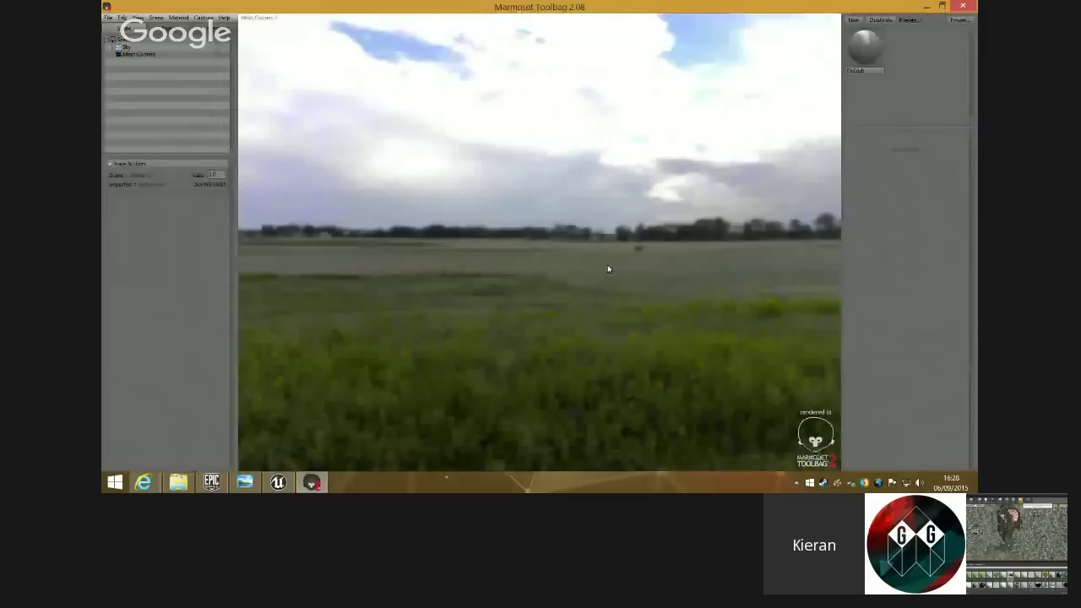
pyautogui.click(108, 18)
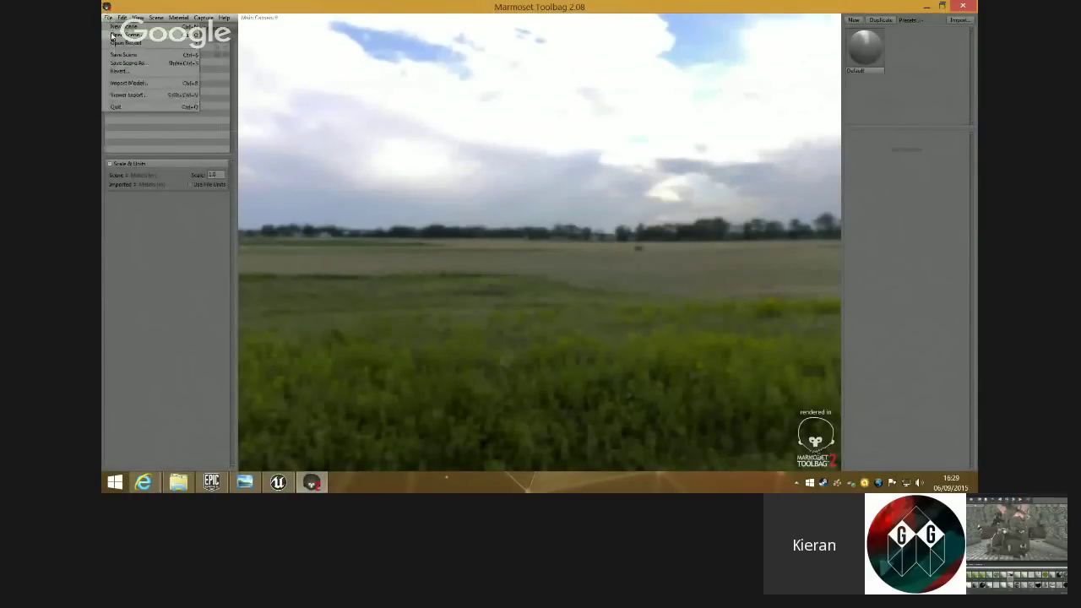
pyautogui.moveTo(155, 47)
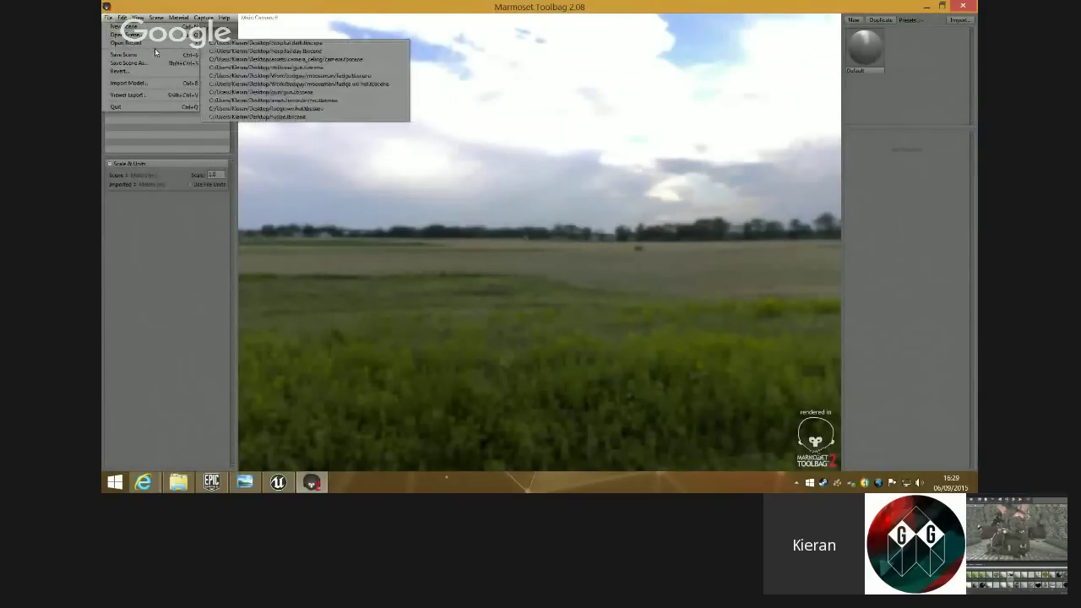
pyautogui.click(314, 44)
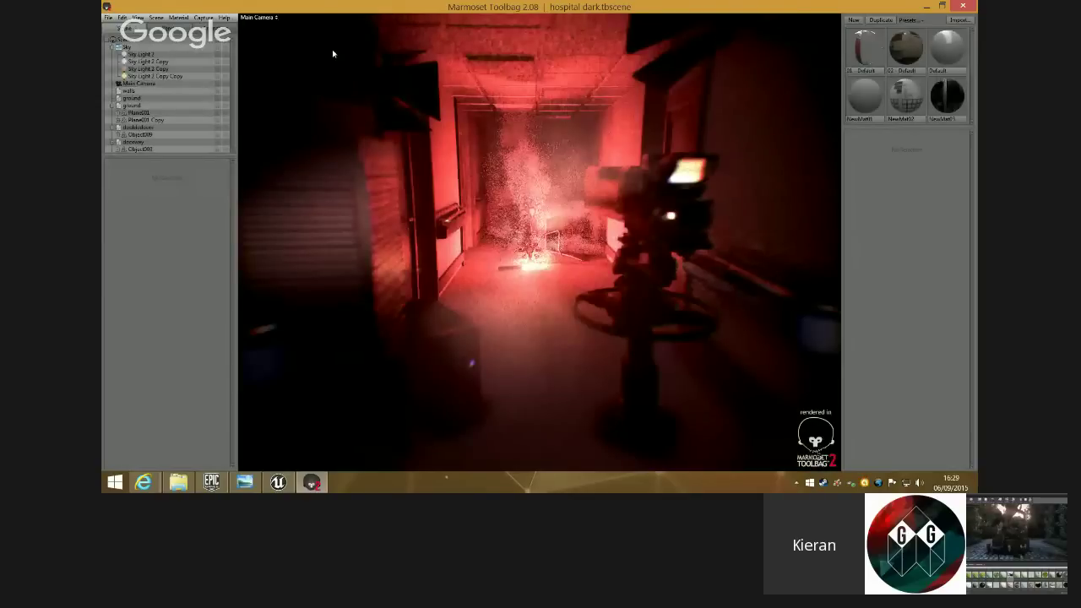
# - Examine the red flare, smoke and surrounding props in the hospital corridor up close, selecting individual meshes including the flare stick
pyautogui.click(570, 243)
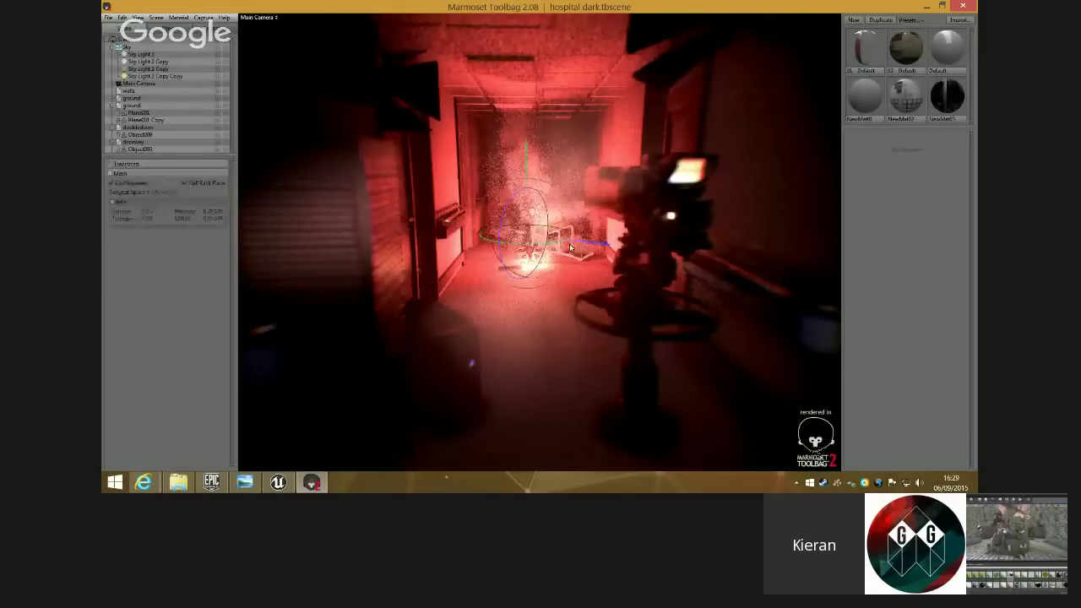
pyautogui.click(597, 290)
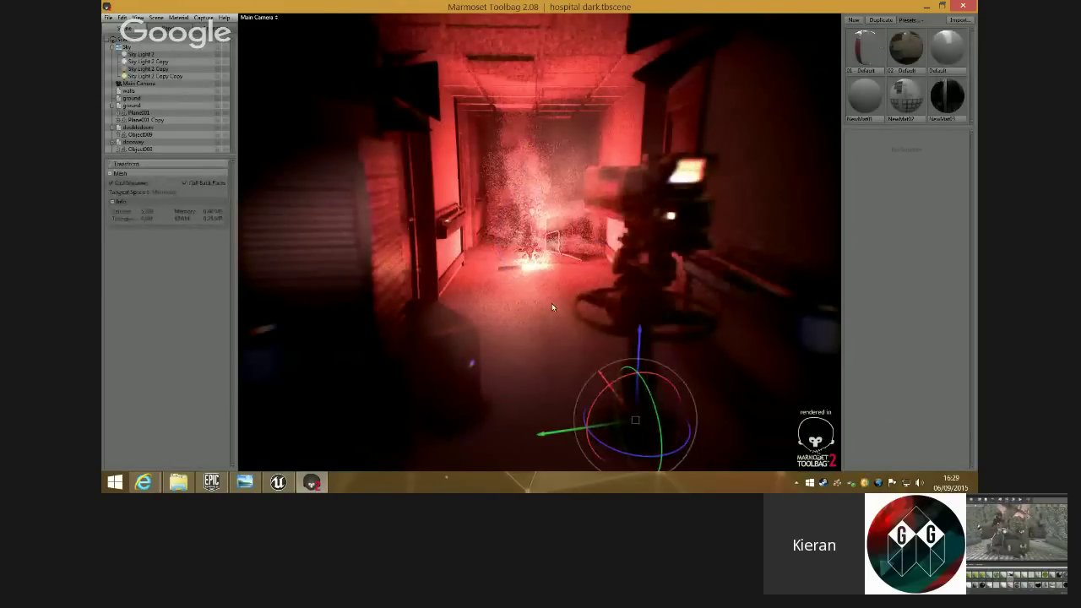
pyautogui.click(552, 242)
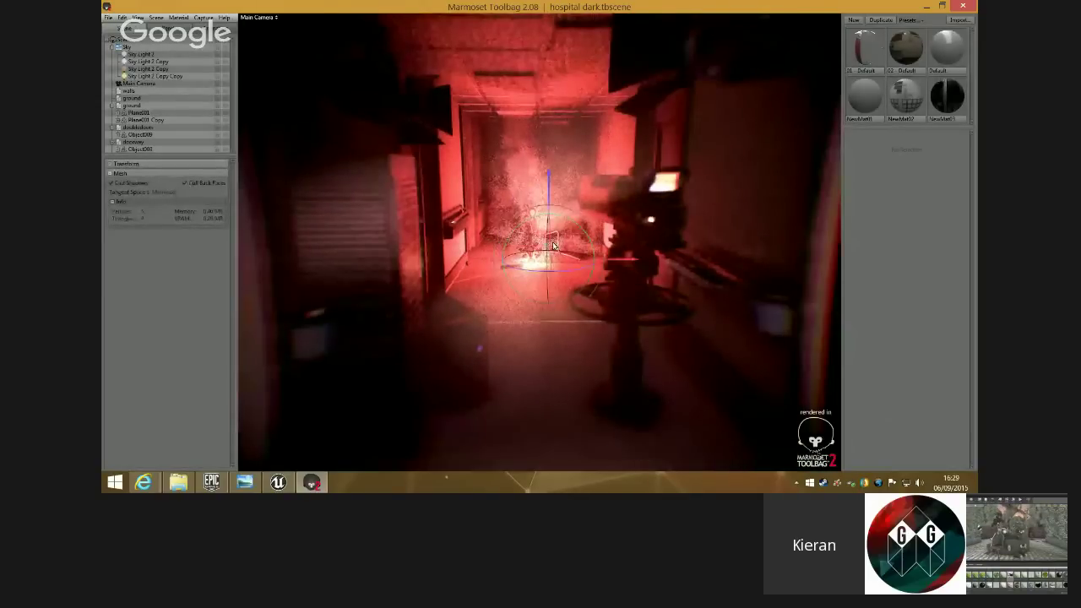
pyautogui.moveTo(553, 242); pyautogui.dragTo(553, 232, button='right')
pyautogui.scroll(3, 553, 231)
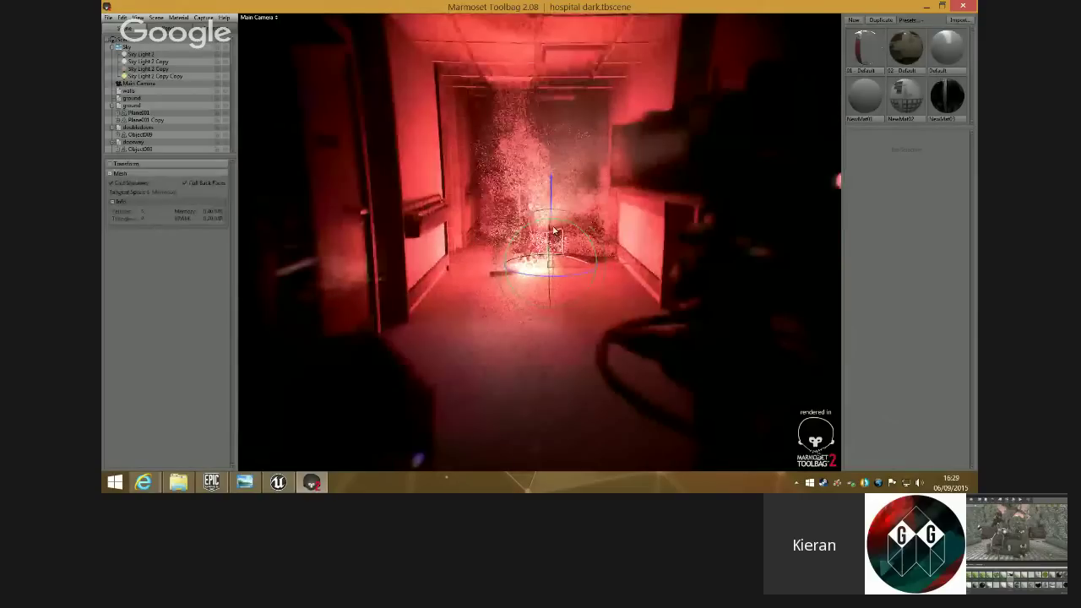
pyautogui.scroll(-3, 554, 231)
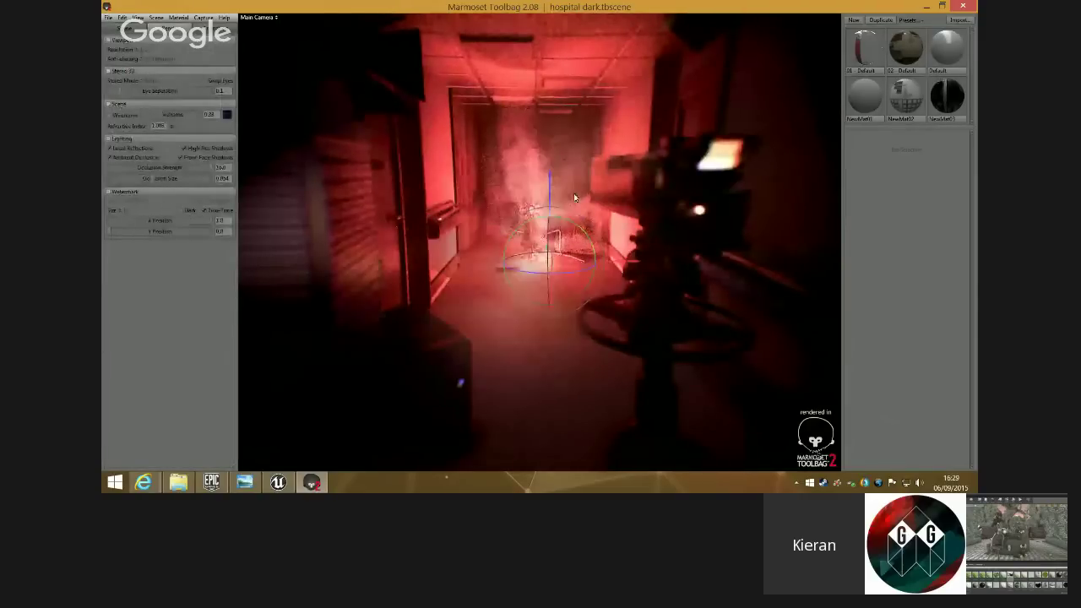
pyautogui.click(581, 201)
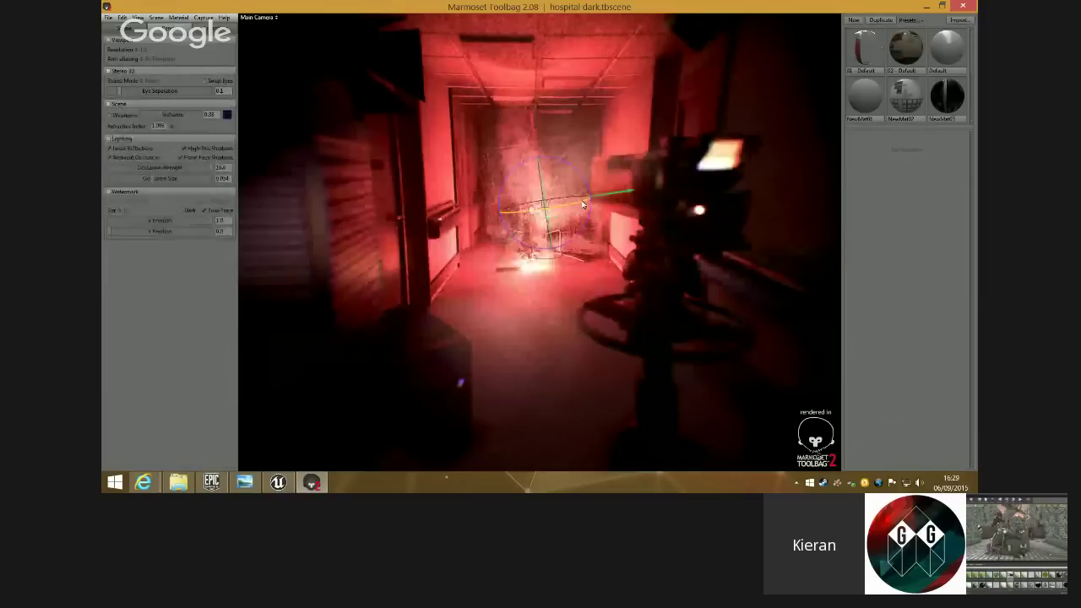
pyautogui.scroll(3, 582, 201)
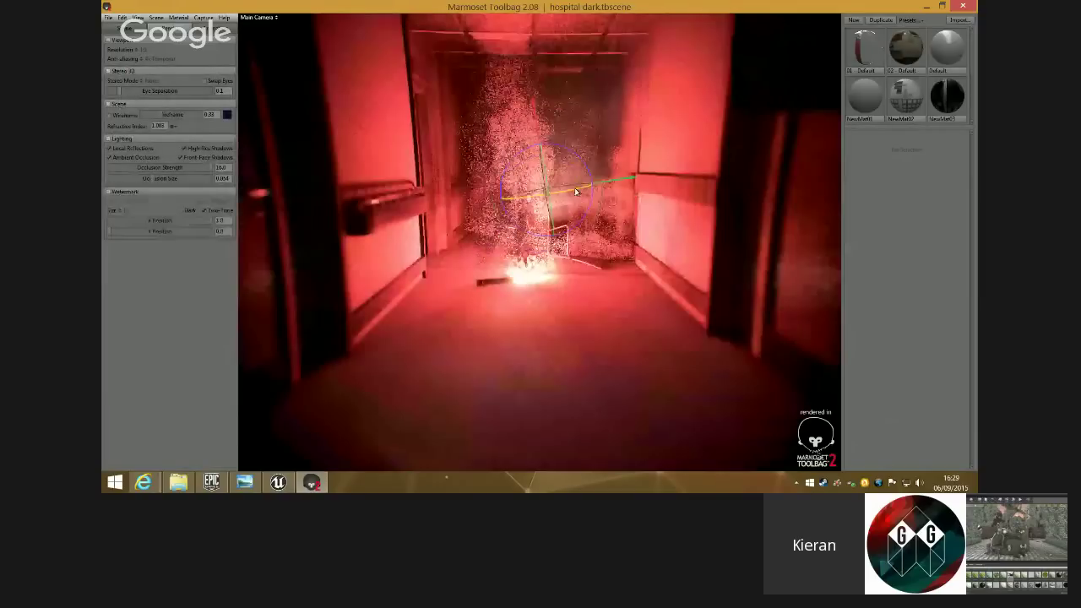
pyautogui.click(569, 221)
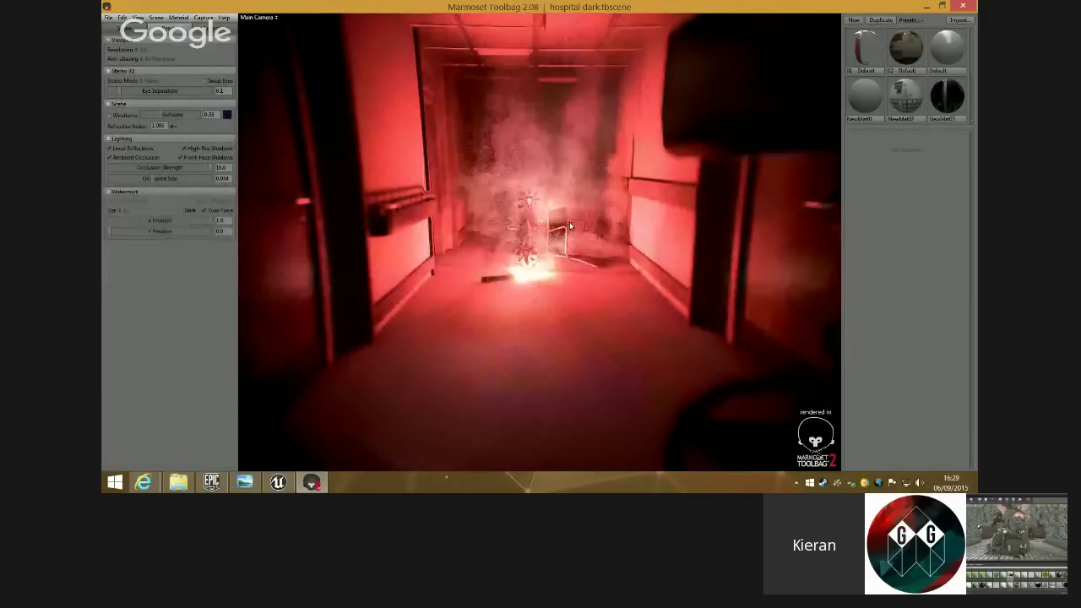
pyautogui.scroll(-3, 569, 221)
pyautogui.scroll(3, 495, 288)
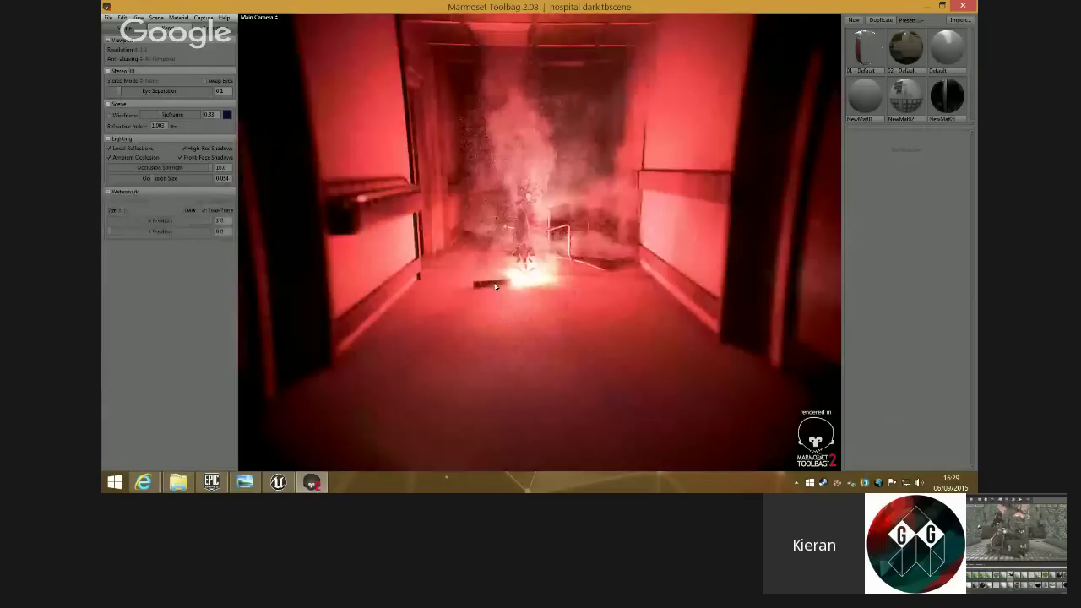
pyautogui.click(495, 288)
pyautogui.click(118, 28)
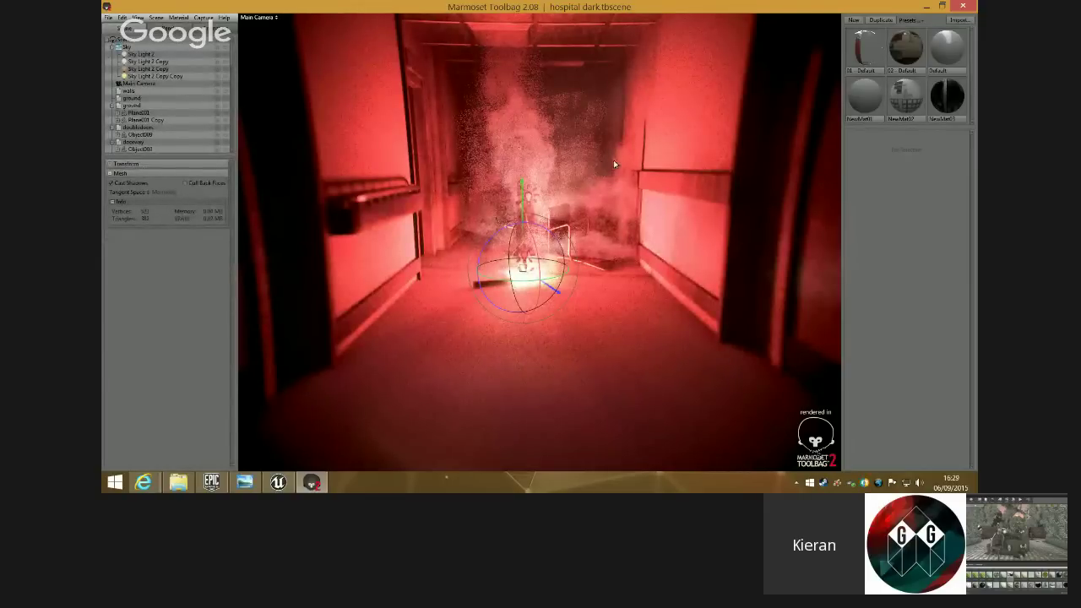
# - Examine the whole corridor set and its ceiling lights from outside the open end, with the interface shown and hidden
pyautogui.moveTo(624, 184); pyautogui.dragTo(623, 116)
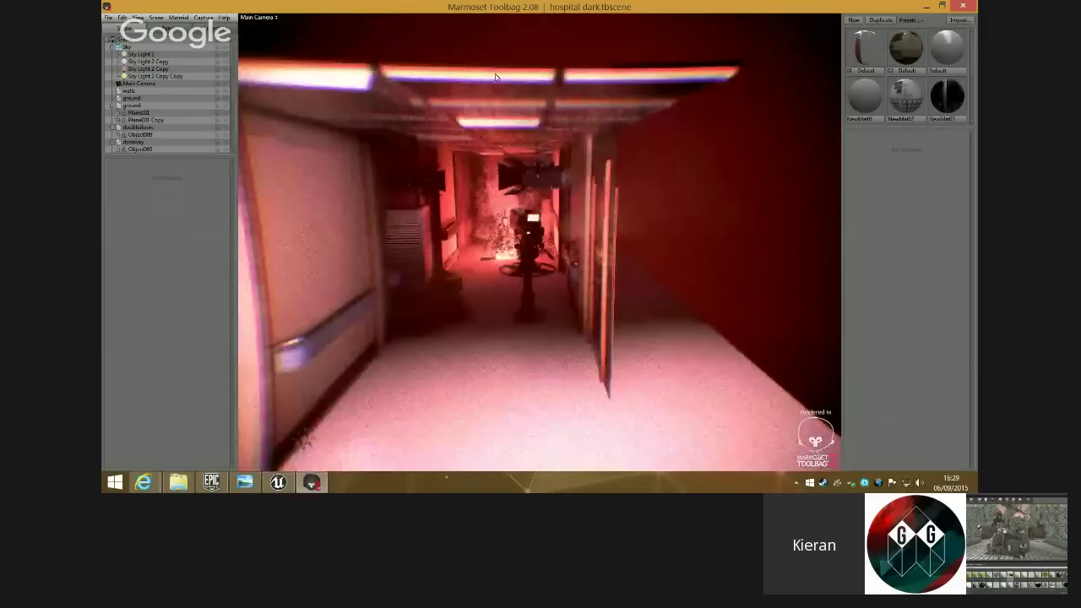
pyautogui.press('Tab')
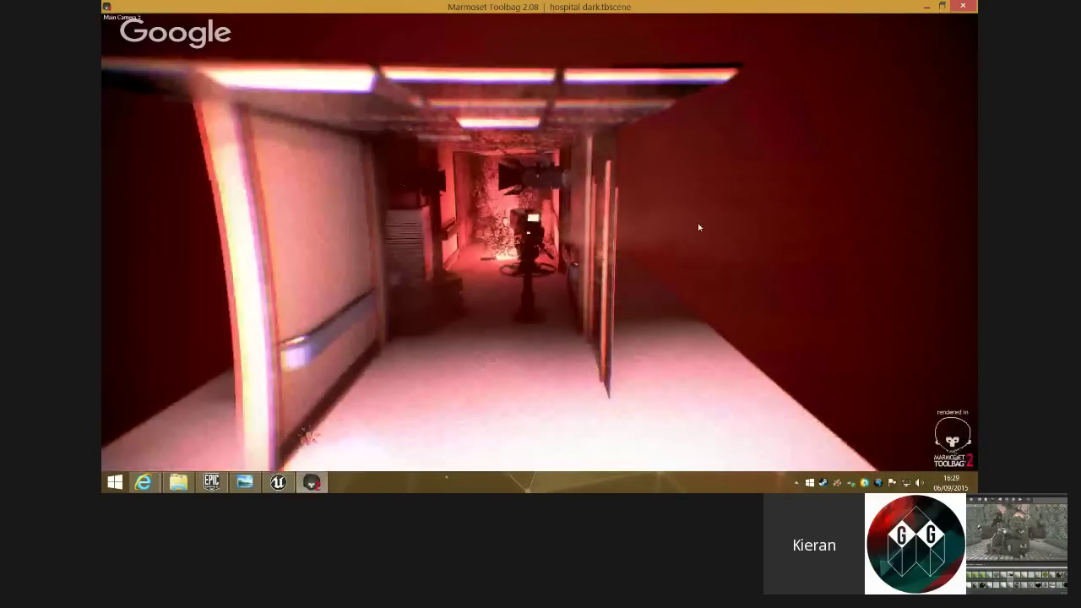
pyautogui.press('Tab')
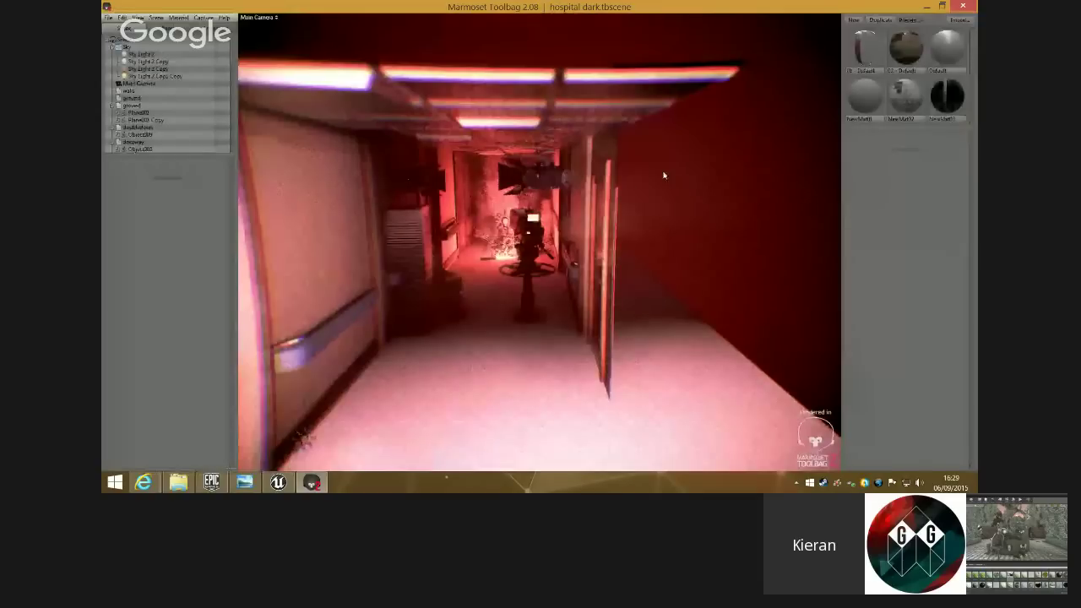
pyautogui.scroll(-4, 598, 120)
pyautogui.moveTo(567, 127); pyautogui.dragTo(598, 120)
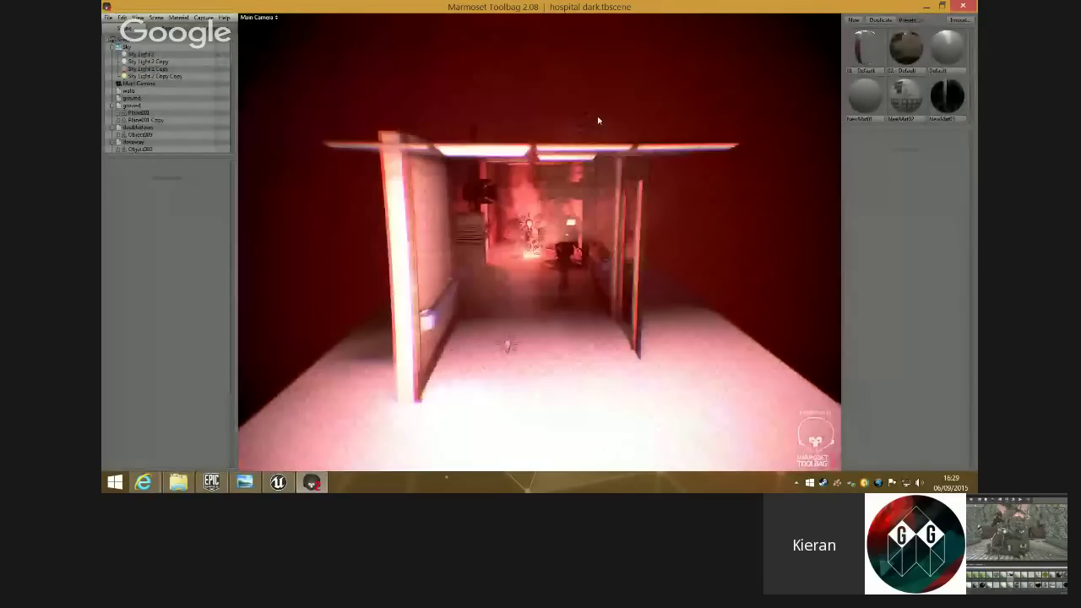
pyautogui.scroll(4, 631, 181)
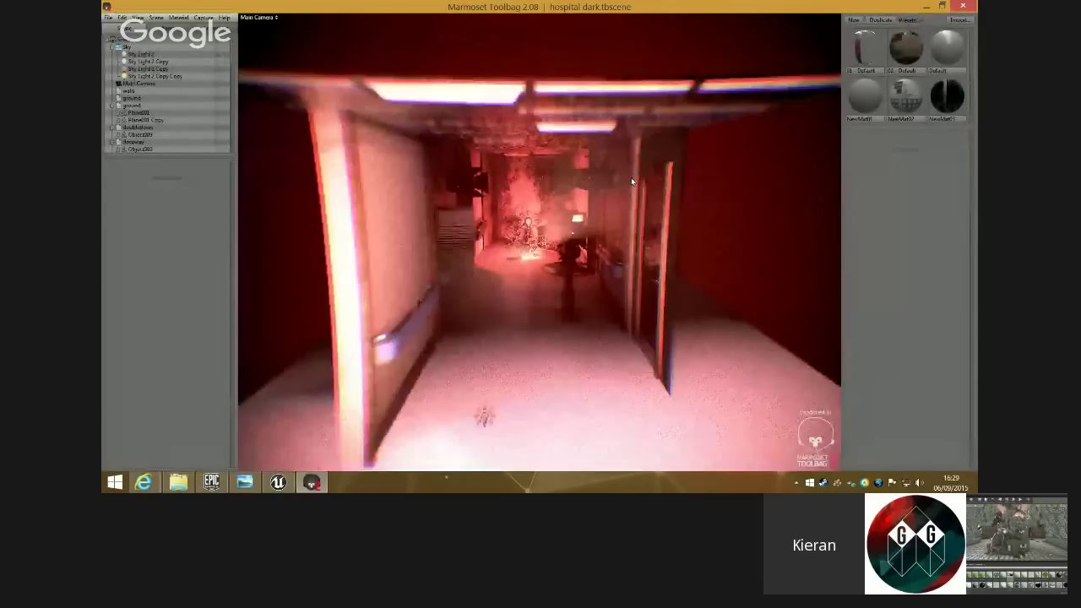
pyautogui.press('Tab')
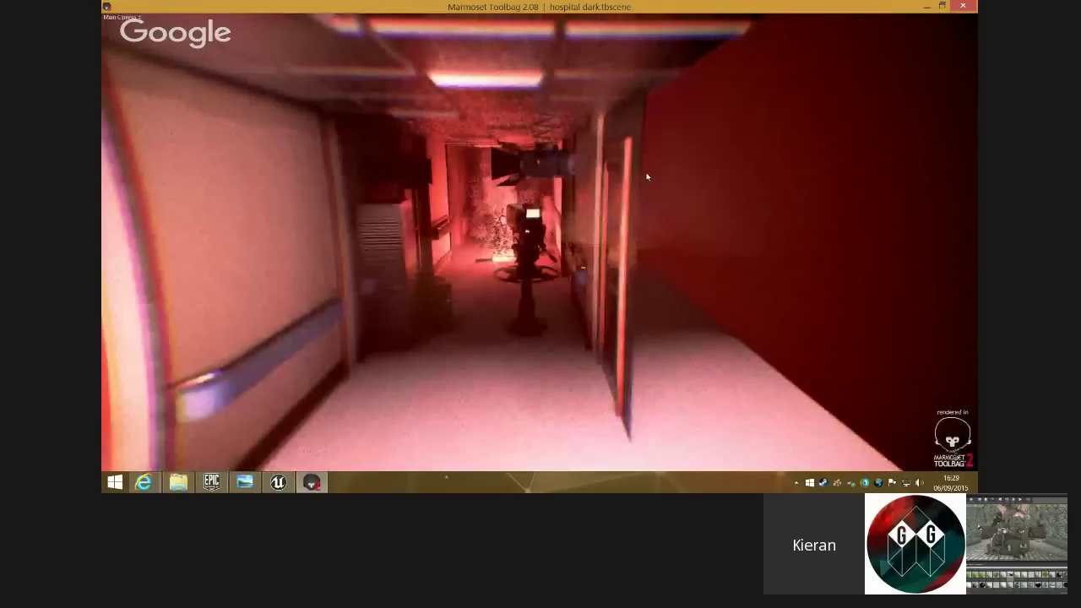
pyautogui.press('Tab')
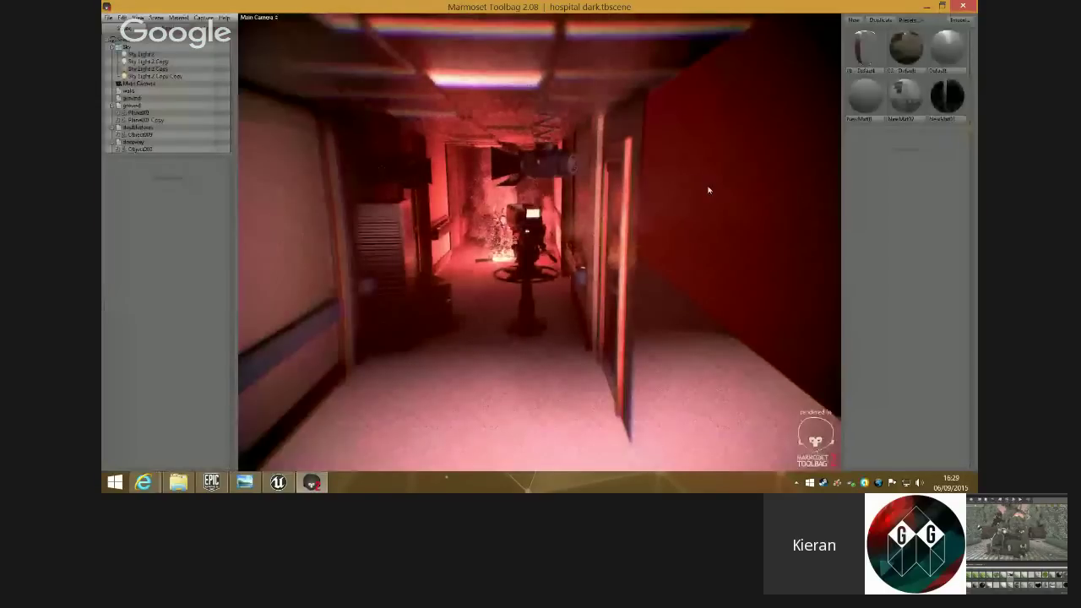
pyautogui.moveTo(707, 186); pyautogui.dragTo(346, 200)
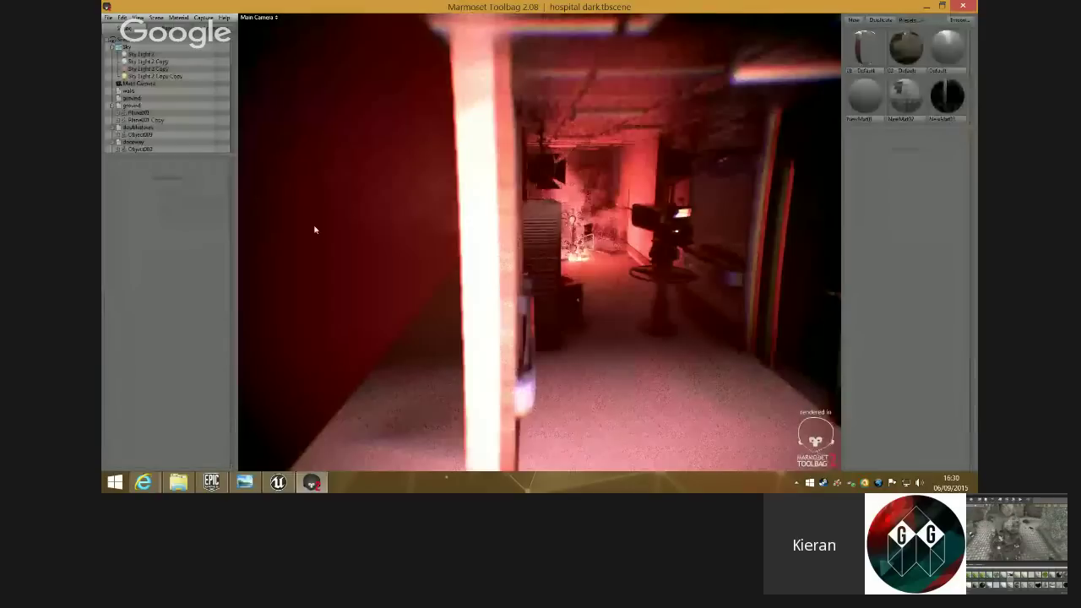
# - Examine the red-lit hospital corridor lengthwise from its open end in to the flare and the camera prop
pyautogui.moveTo(354, 216); pyautogui.dragTo(421, 171)
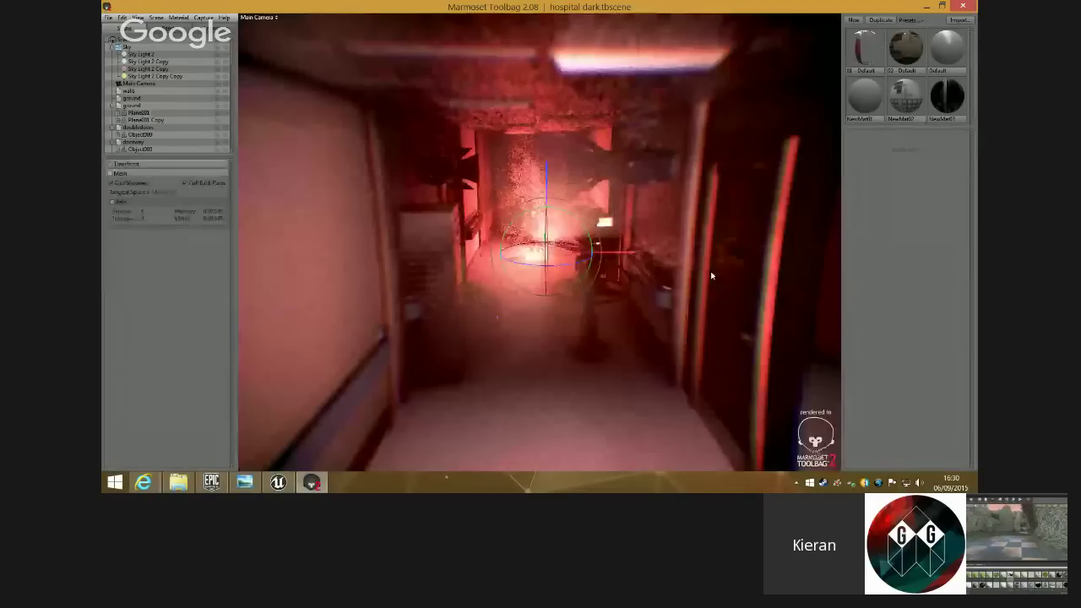
pyautogui.scroll(-3, 742, 291)
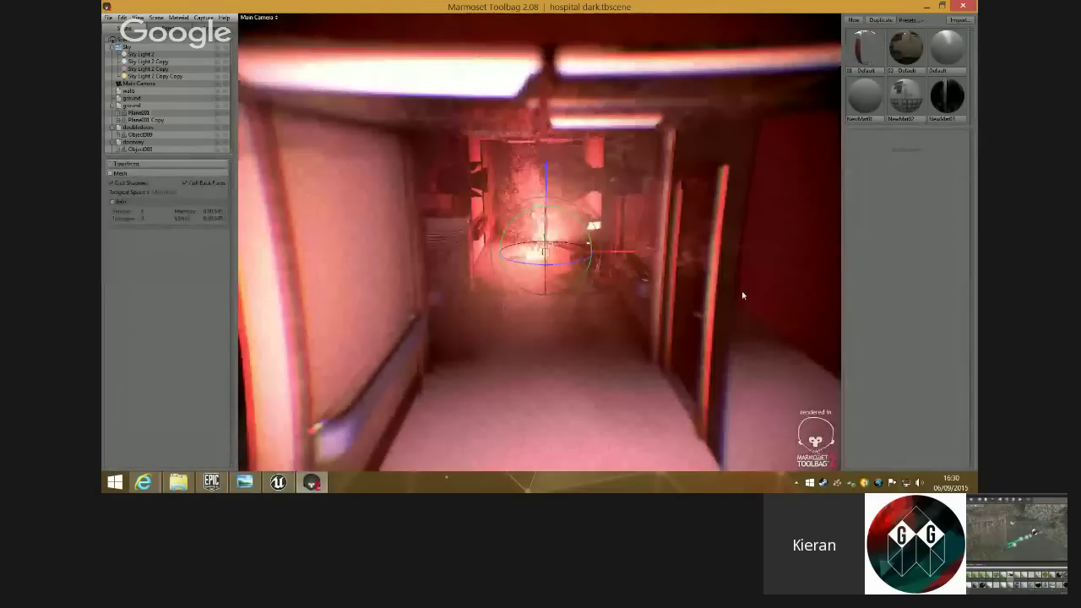
pyautogui.scroll(-3, 743, 288)
pyautogui.moveTo(743, 287); pyautogui.dragTo(361, 60)
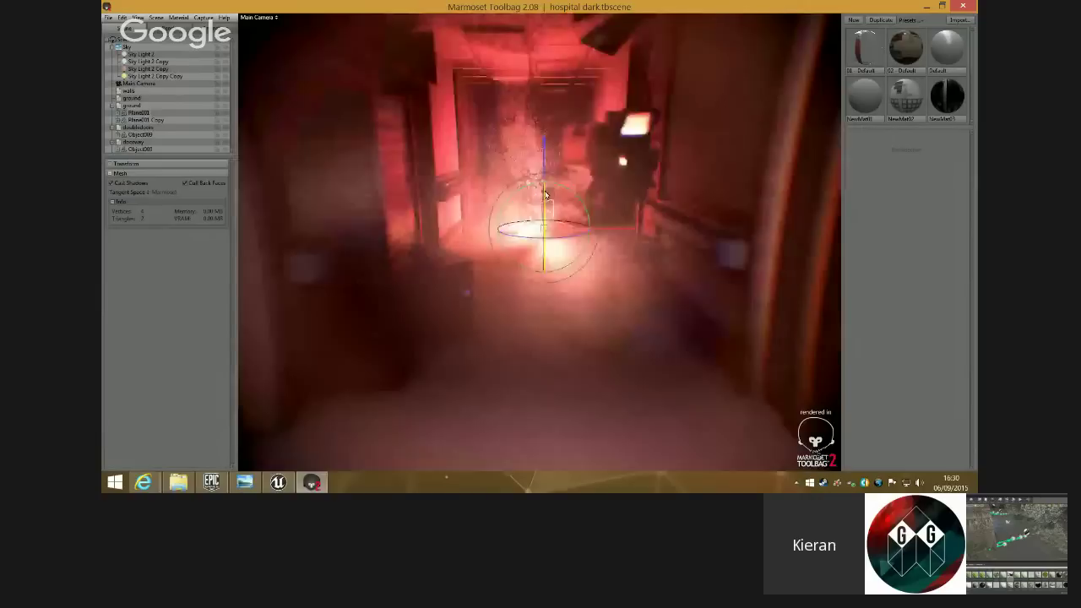
pyautogui.moveTo(545, 194); pyautogui.dragTo(575, 279)
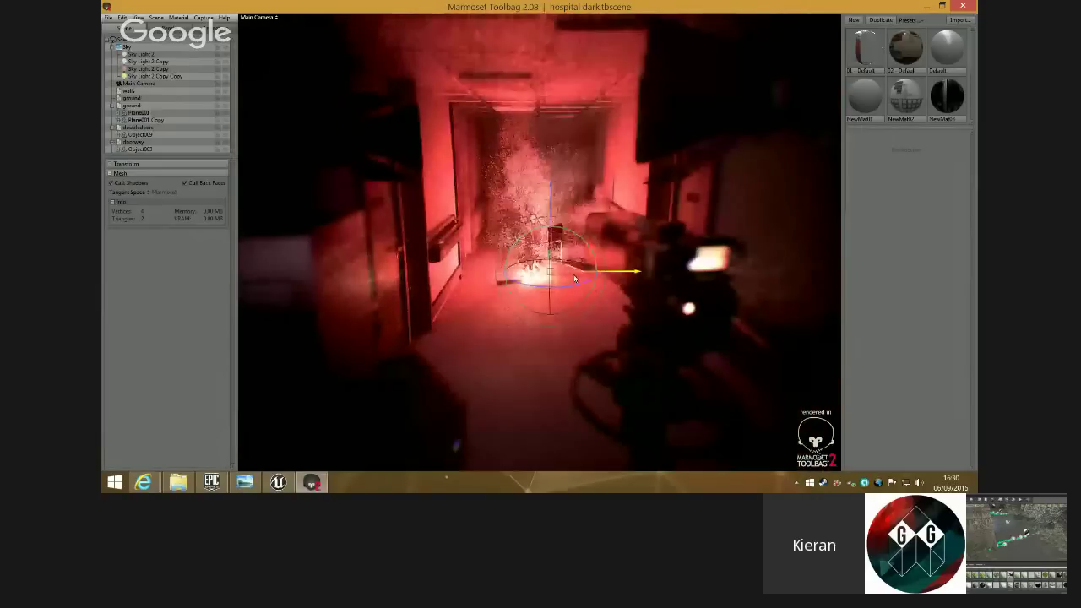
# - Delete the lights around the flare, then the glowing flare mesh on the floor
pyautogui.click(532, 278)
pyautogui.click(531, 276)
pyautogui.click(531, 275)
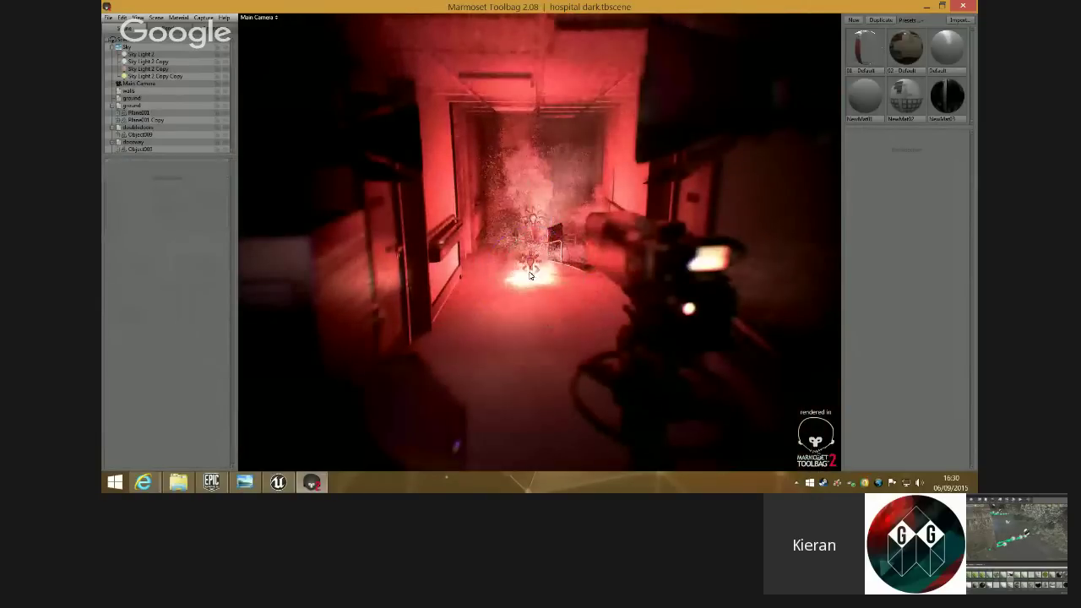
pyautogui.click(531, 275)
pyautogui.click(530, 276)
pyautogui.press('Delete')
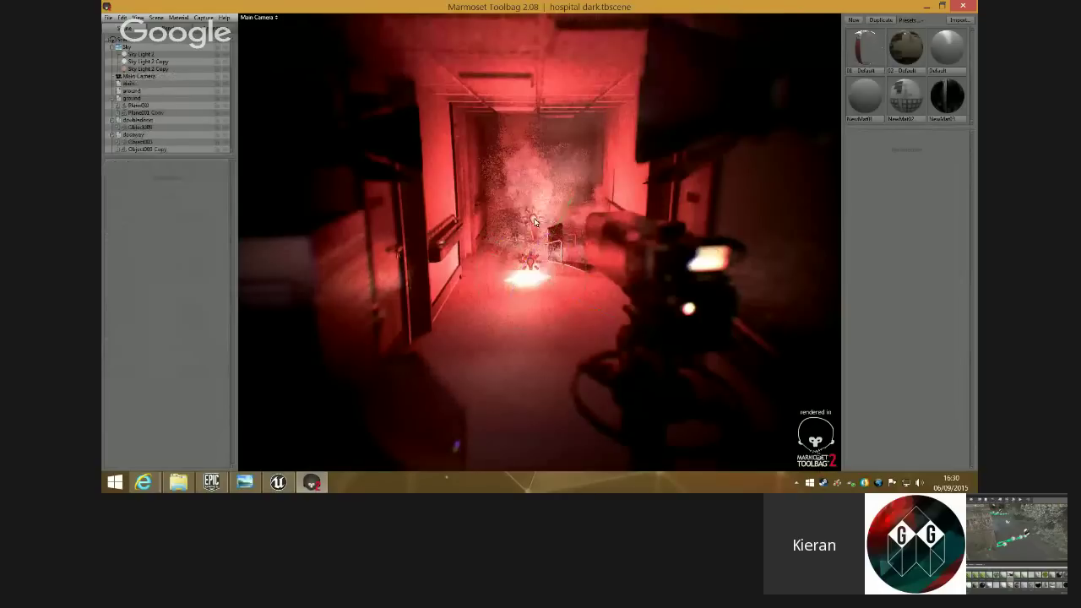
pyautogui.click(534, 221)
pyautogui.press('Delete')
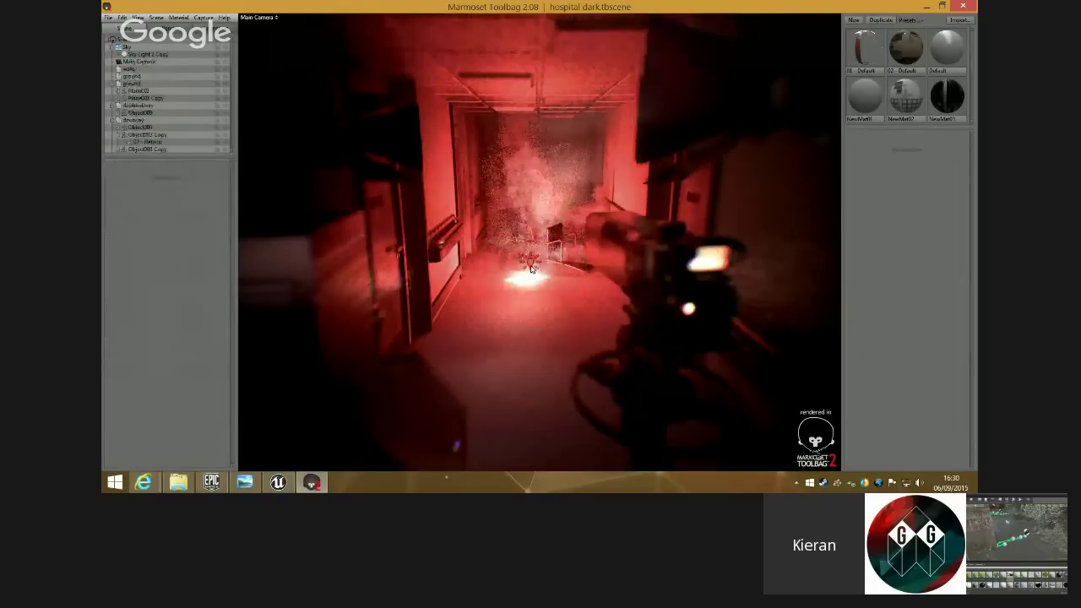
pyautogui.click(541, 206)
pyautogui.press('Delete')
pyautogui.click(526, 281)
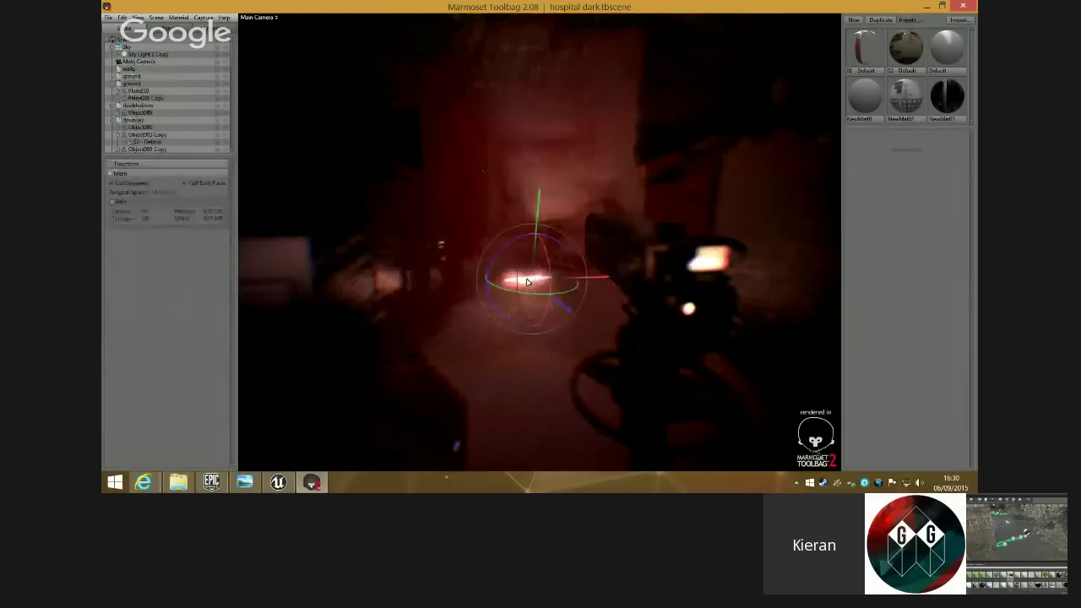
pyautogui.press('Delete')
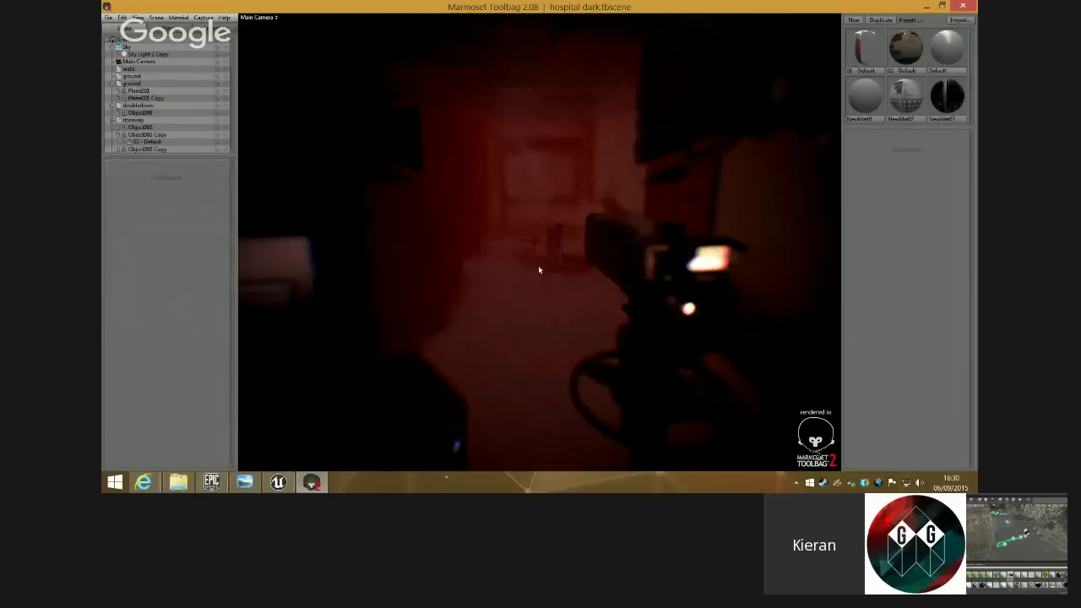
# - Undo the deletions of the flare lights and mesh
pyautogui.hotkey('ctrl', 'z')
pyautogui.hotkey('ctrl', 'z')
pyautogui.hotkey('ctrl', 'z')
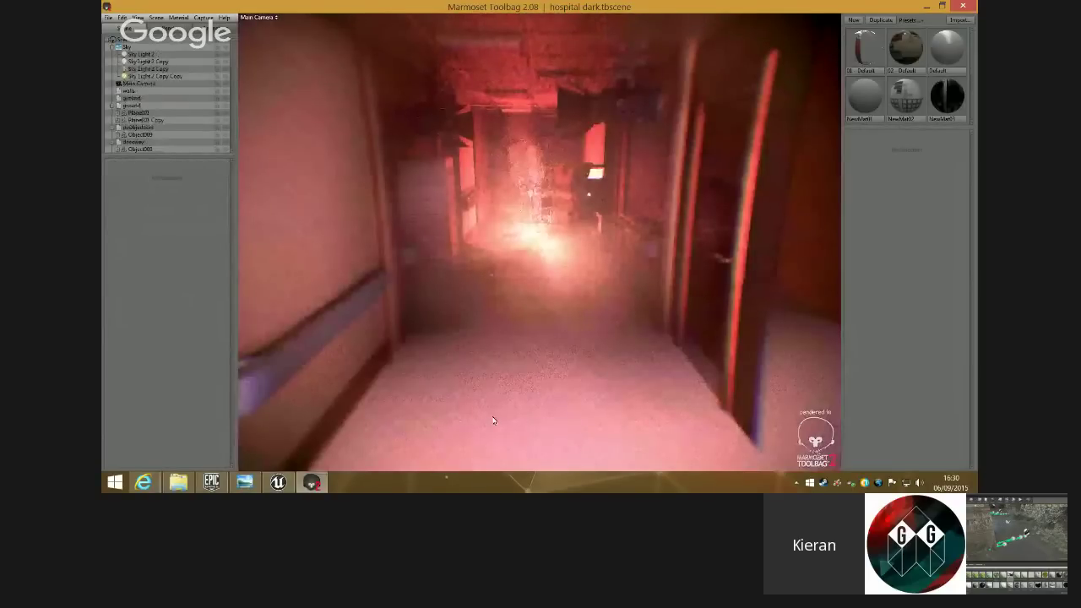
# - Switch to Unreal Editor and frame the selected spot light in the dark corridor
pyautogui.hotkey('alt', 'Tab')
pyautogui.press('f')
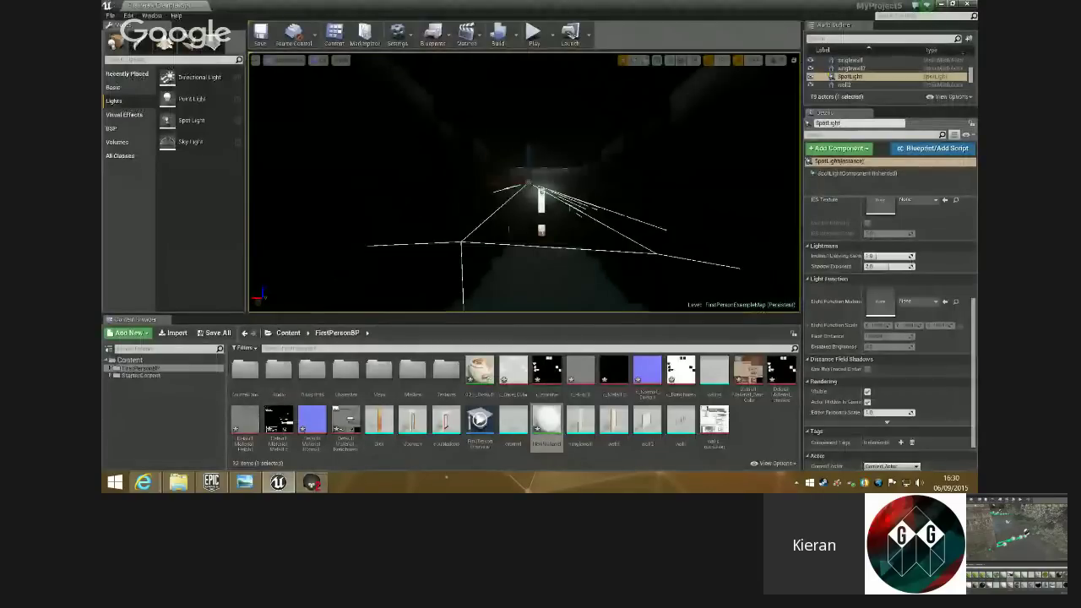
pyautogui.moveTo(524, 182); pyautogui.dragTo(558, 155, button='right')
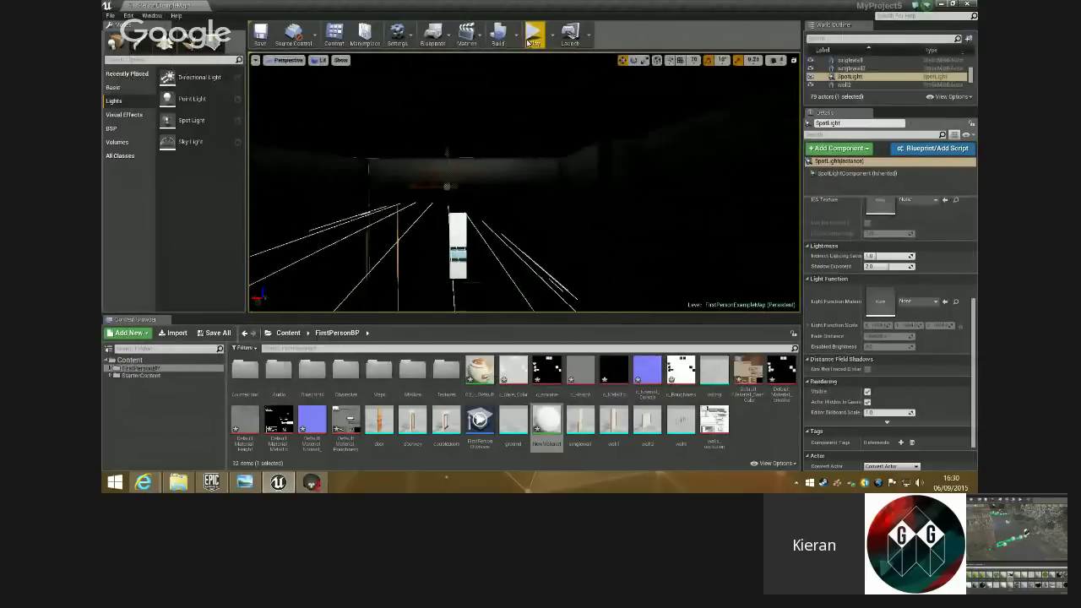
# - Play the level, walk along the dark corridor to its lit end, and stop the play session
pyautogui.click(534, 34)
pyautogui.press('w')
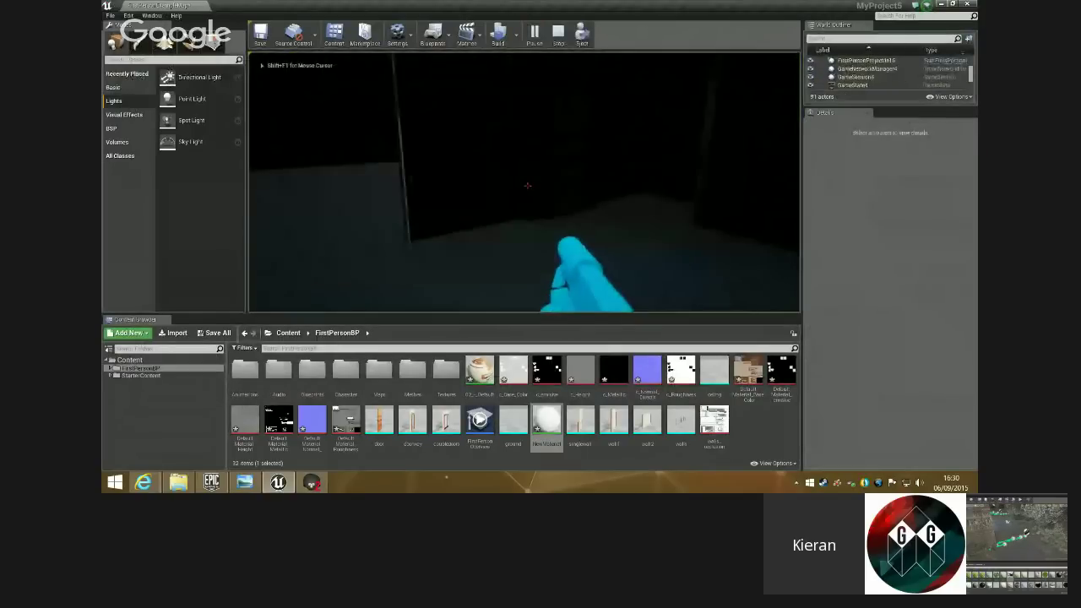
pyautogui.press('w')
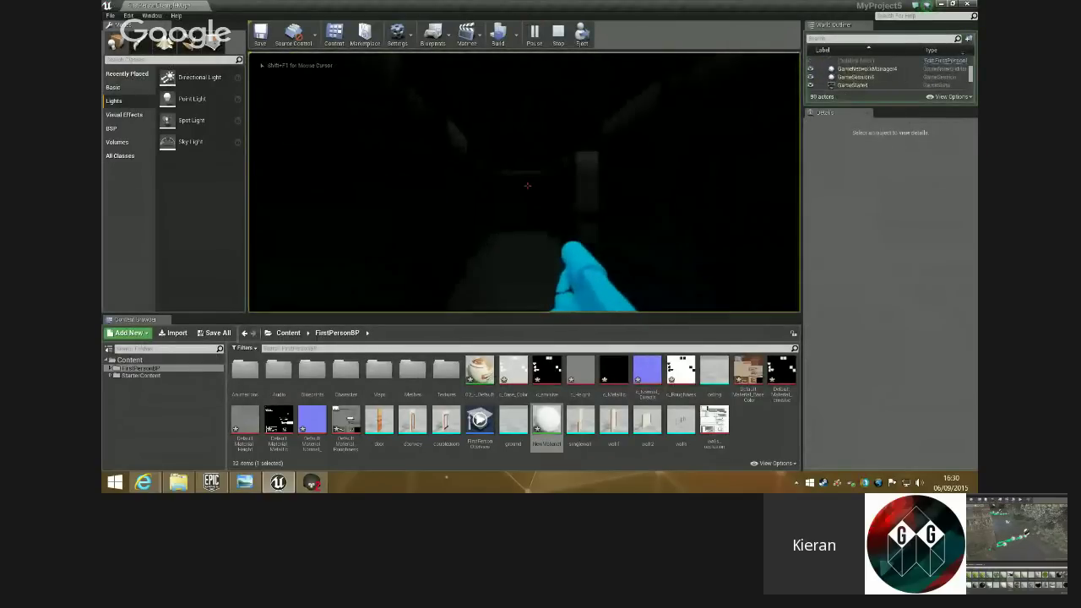
pyautogui.press('w')
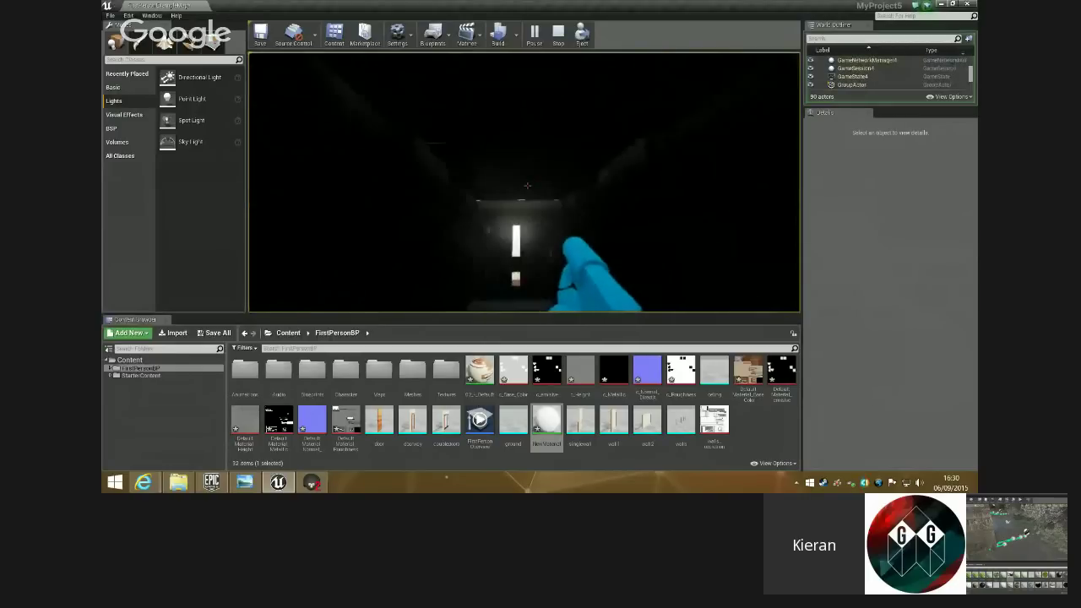
pyautogui.press('s')
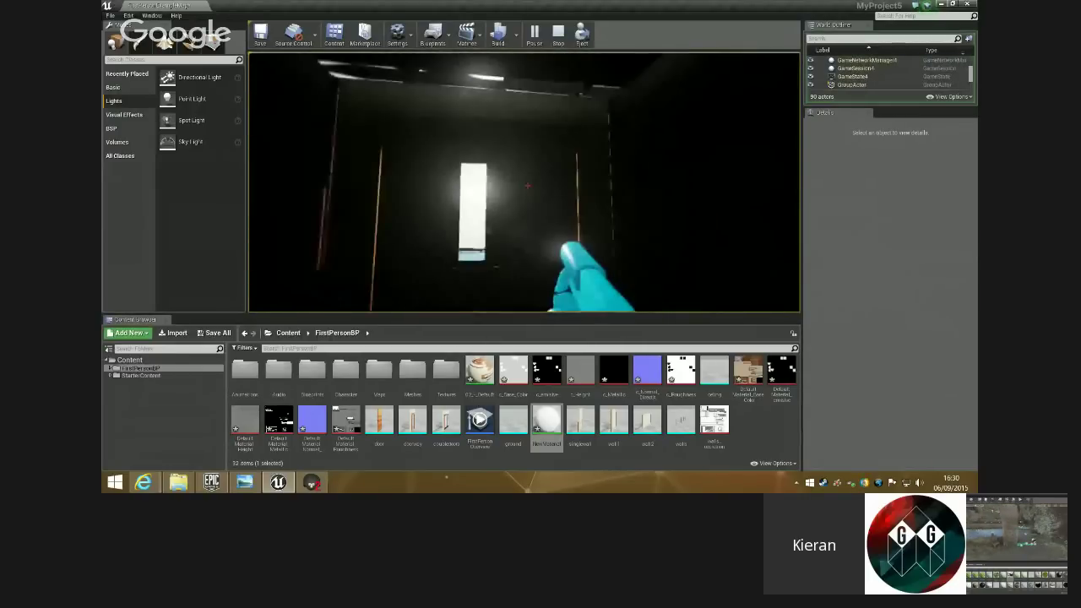
pyautogui.press('Escape')
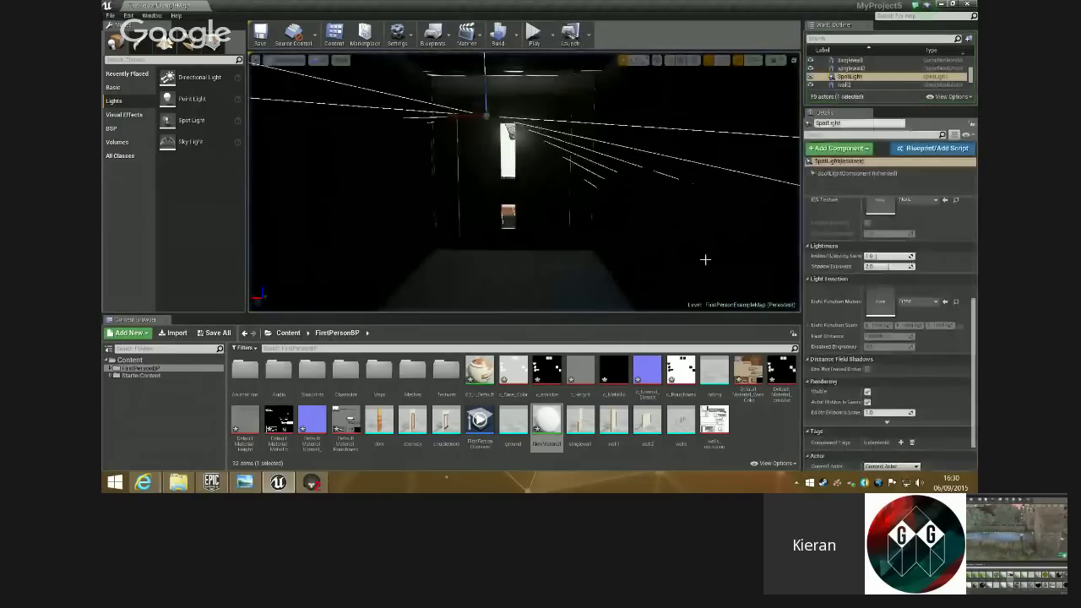
# - Examine the spot light and the surrounding corridor walls, doors and ceiling from several angles
pyautogui.press('f')
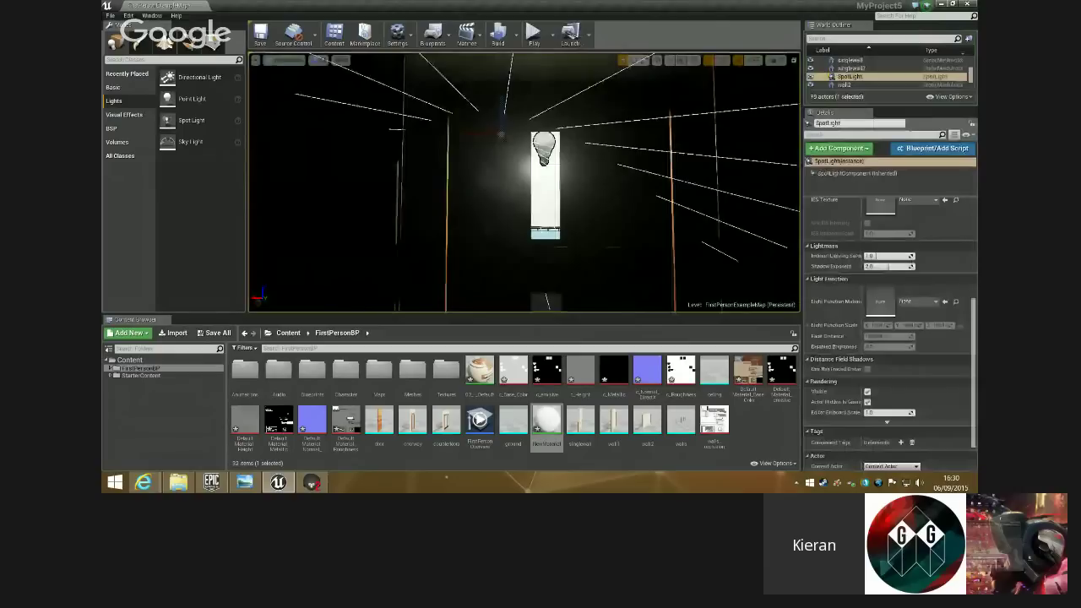
pyautogui.moveTo(524, 181); pyautogui.dragTo(499, 232, button='right')
pyautogui.moveTo(591, 266); pyautogui.dragTo(639, 295, button='right')
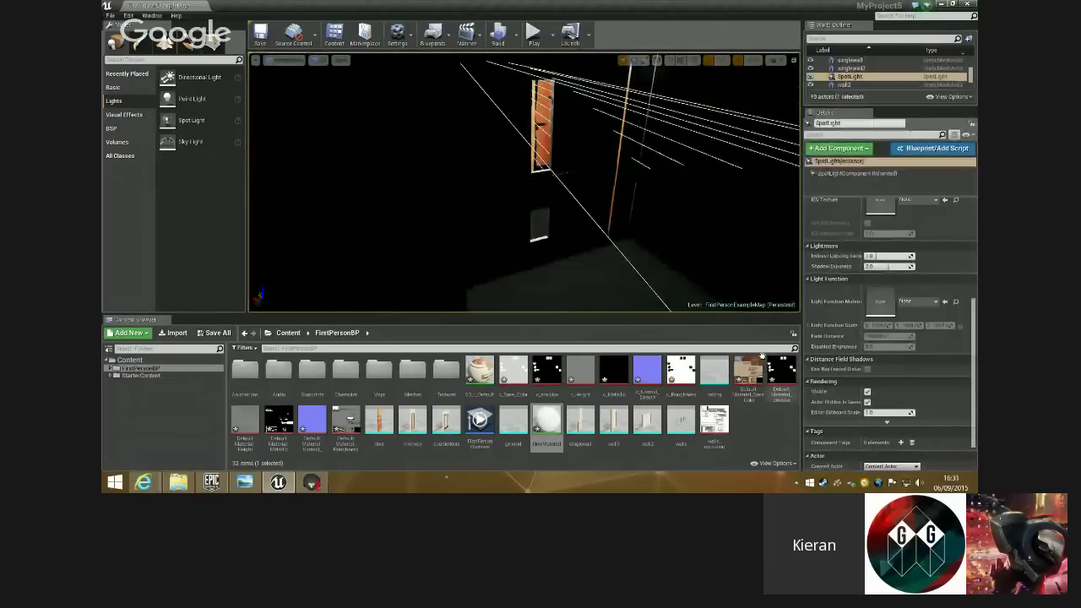
pyautogui.moveTo(744, 287); pyautogui.dragTo(727, 308, button='right')
pyautogui.moveTo(524, 186); pyautogui.dragTo(592, 164, button='right')
pyautogui.moveTo(564, 256); pyautogui.dragTo(507, 258, button='right')
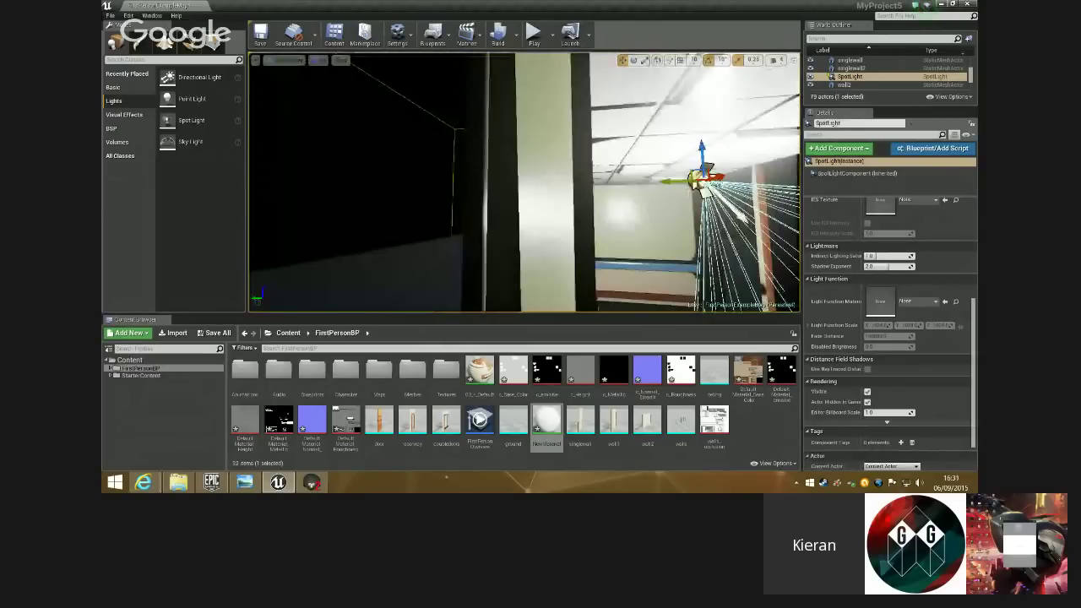
pyautogui.moveTo(524, 186); pyautogui.dragTo(464, 197, button='right')
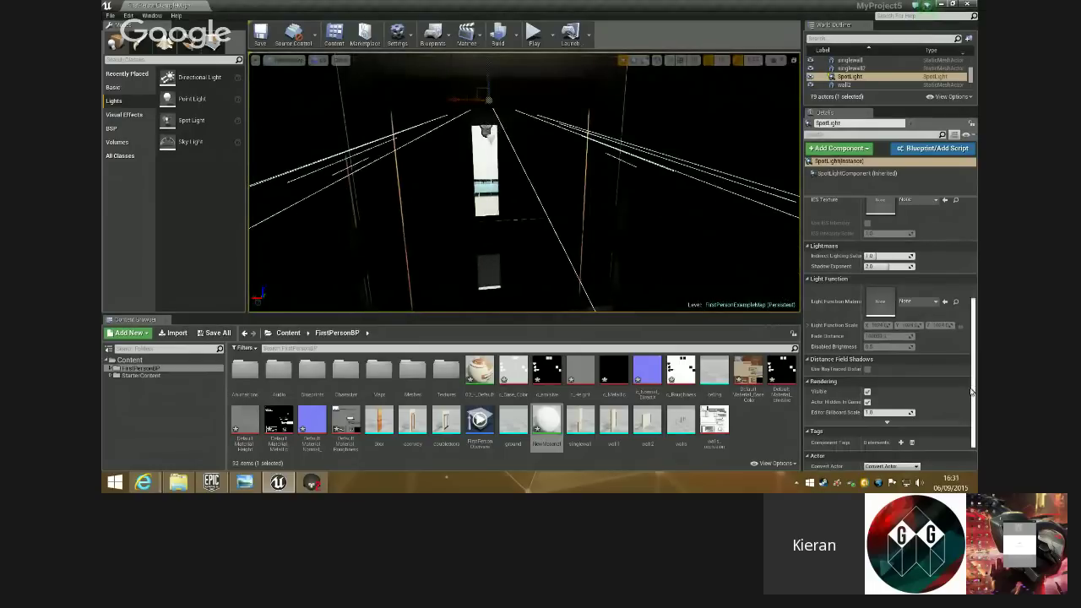
# - Review the spot light's properties, including its cone angles, light profile, Lightmass and light function settings
pyautogui.scroll(-2, 971, 405)
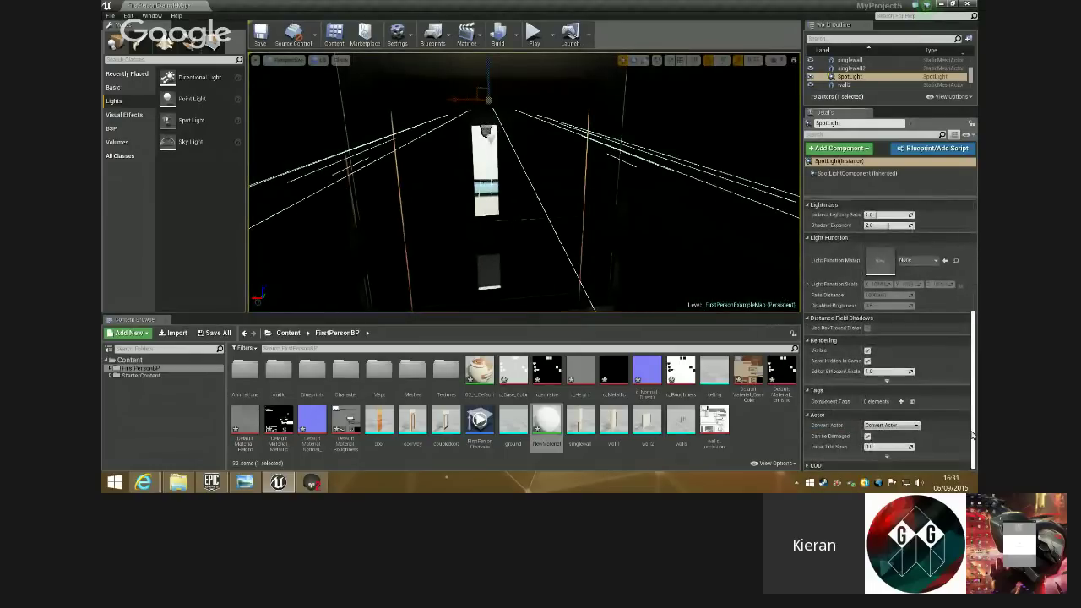
pyautogui.scroll(6, 958, 331)
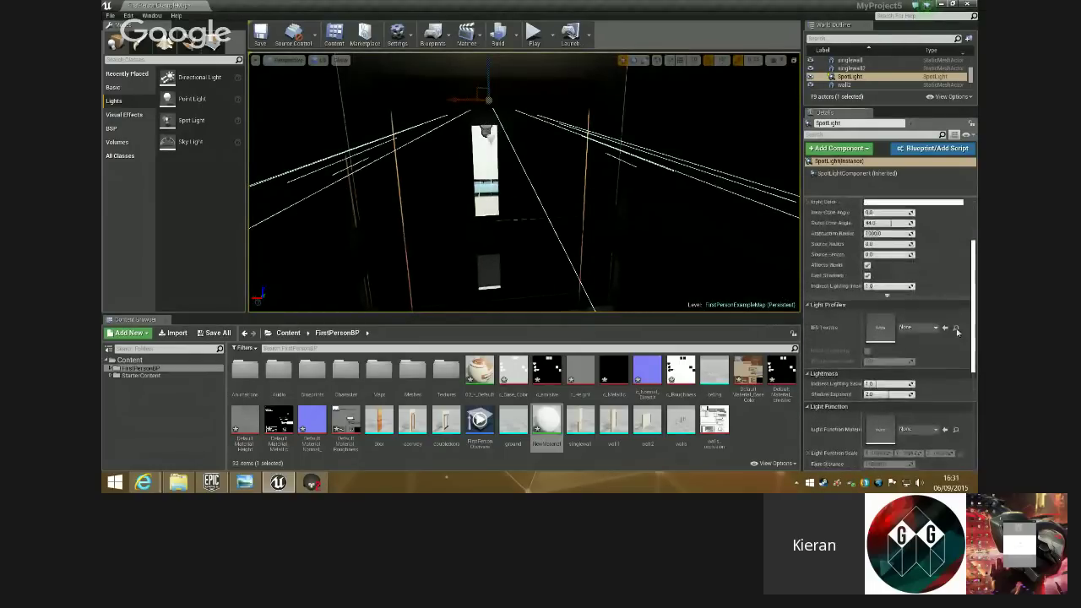
pyautogui.scroll(3, 956, 321)
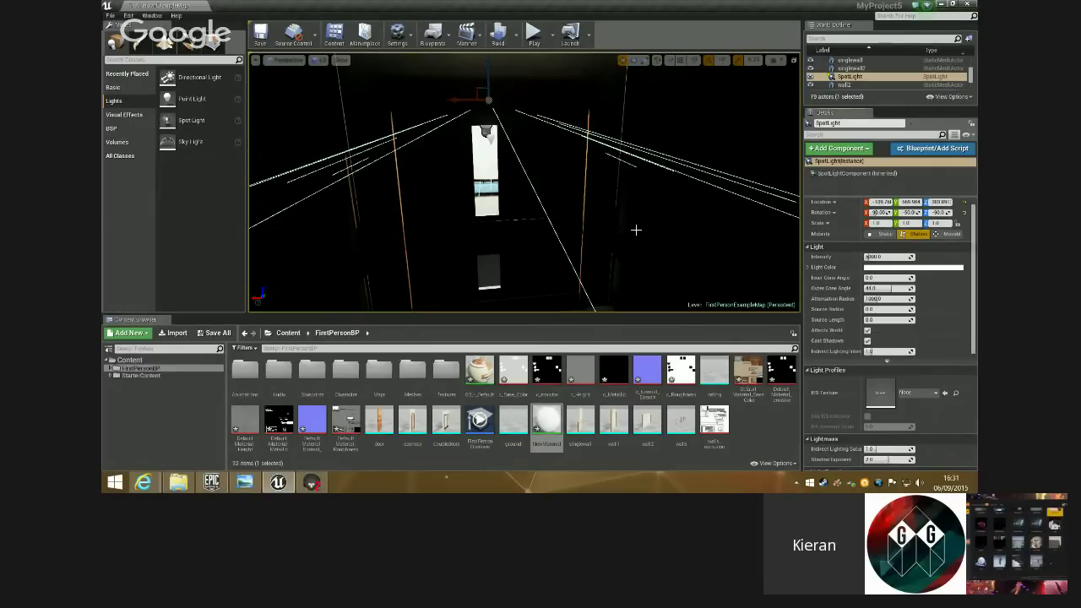
pyautogui.moveTo(587, 268); pyautogui.dragTo(701, 265, button='right')
pyautogui.scroll(-2, 952, 311)
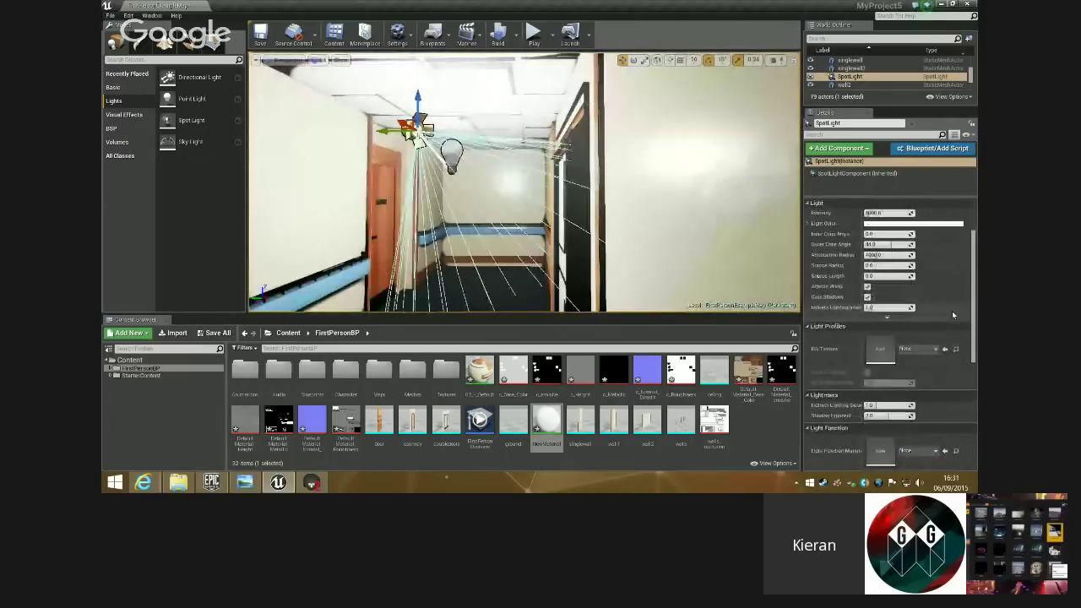
pyautogui.scroll(1, 952, 310)
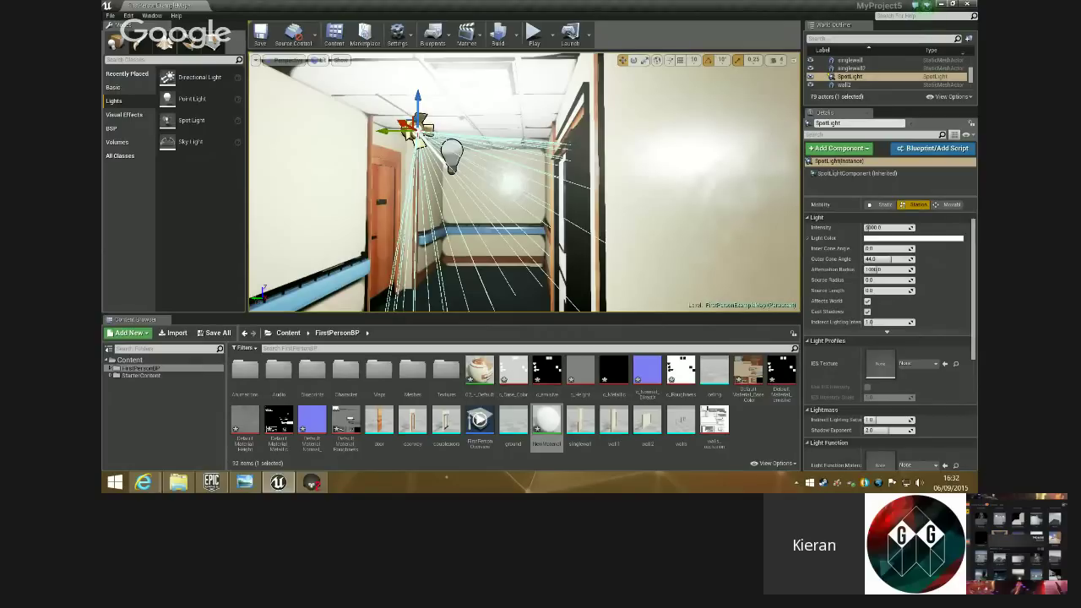
# - Set the spot light's colour to a saturated orange-red with R 1.0, G 0.117 and B 0.0
pyautogui.press('w')
pyautogui.moveTo(524, 182); pyautogui.dragTo(537, 144, button='right')
pyautogui.press('s')
pyautogui.moveTo(524, 183); pyautogui.dragTo(524, 209, button='right')
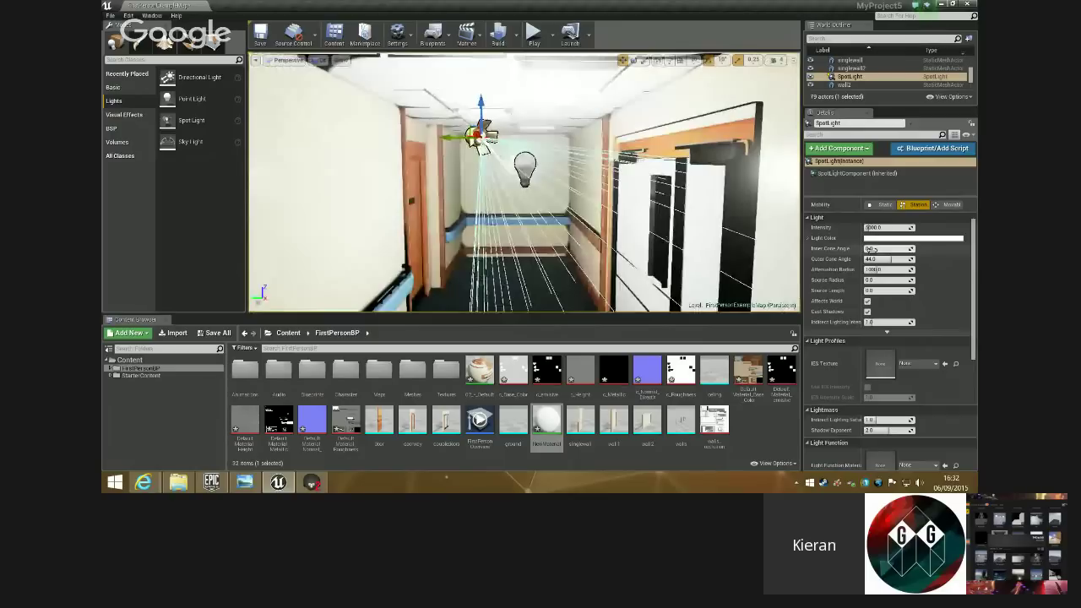
pyautogui.click(875, 238)
pyautogui.moveTo(847, 316)
pyautogui.mouseDown()
pyautogui.moveTo(861, 336)
pyautogui.moveTo(853, 324)
pyautogui.moveTo(875, 265)
pyautogui.mouseUp()
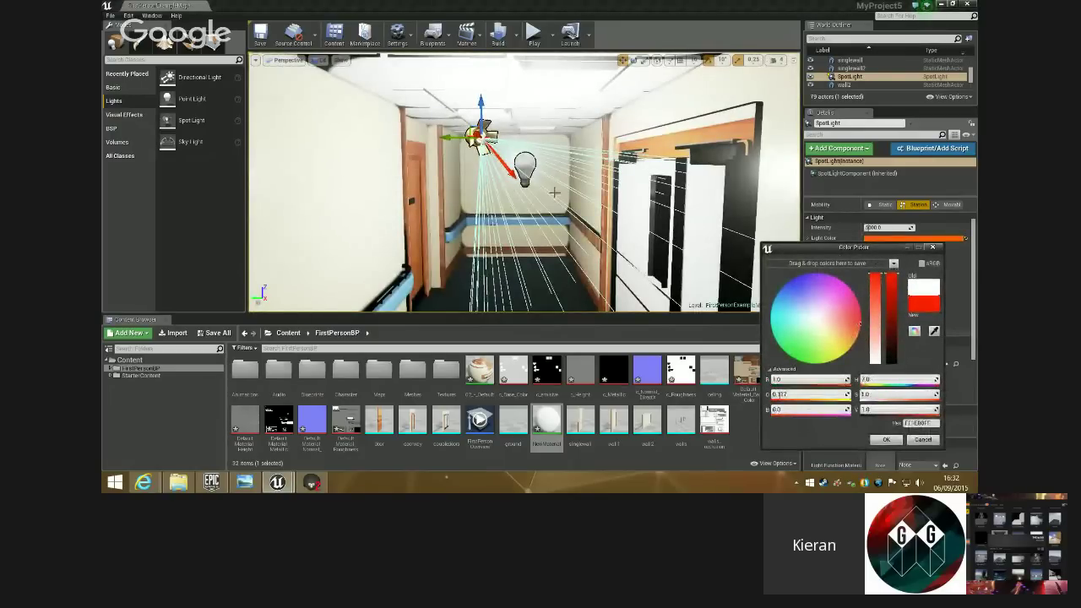
# - Set the colour of the point light beside the spot light to red with R 1.0, G 0.069 and B 0.0
pyautogui.click(525, 168)
pyautogui.click(887, 239)
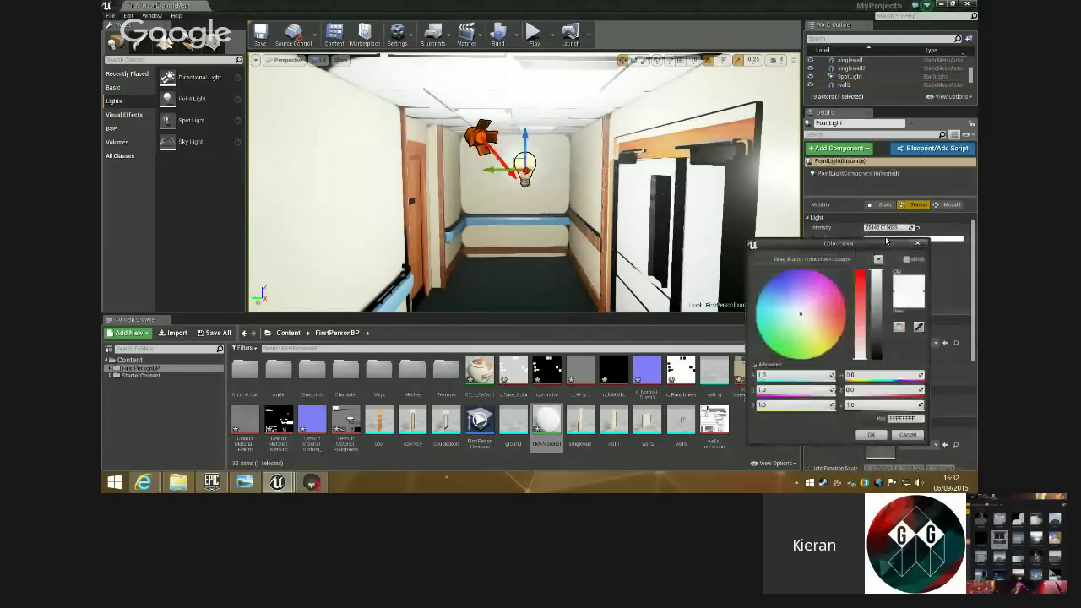
pyautogui.moveTo(824, 317); pyautogui.dragTo(845, 318)
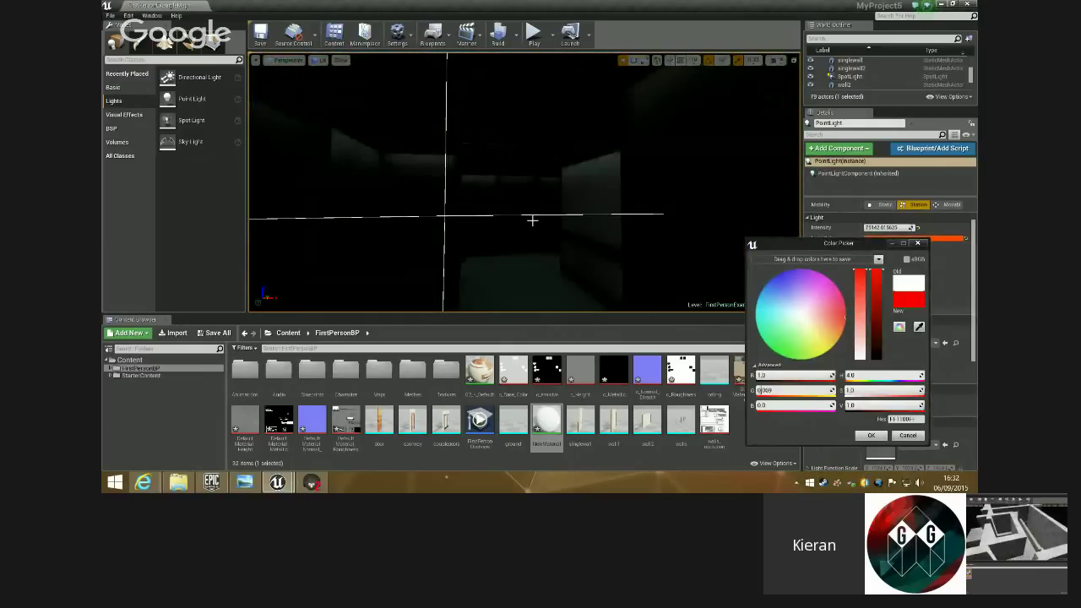
# - Play the level and walk along the dark corridor to check the red lighting in game
pyautogui.moveTo(546, 200); pyautogui.dragTo(586, 118, button='right')
pyautogui.moveTo(552, 253); pyautogui.dragTo(573, 248, button='right')
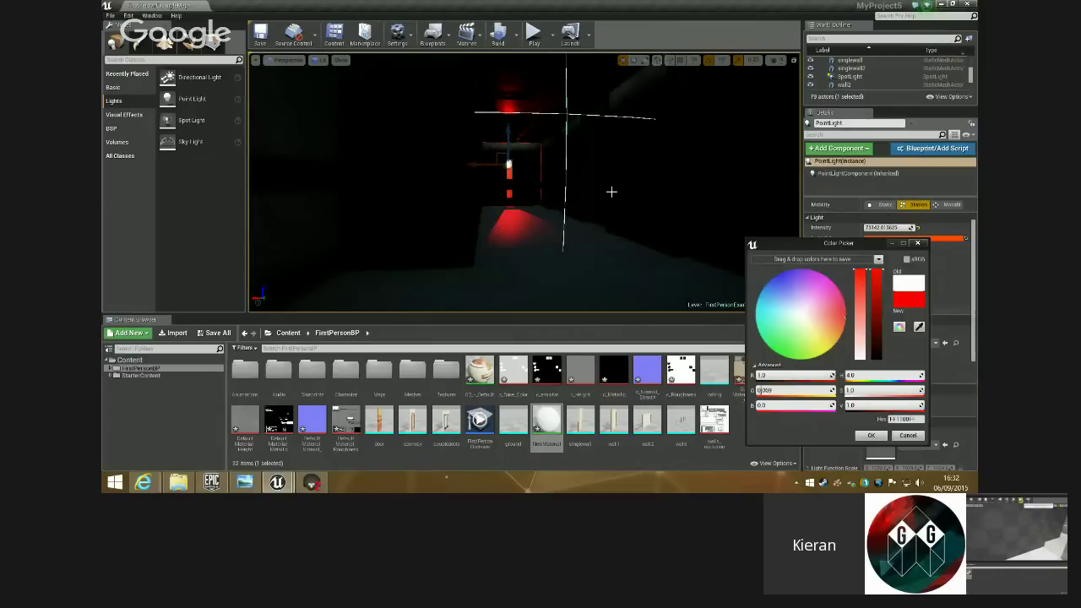
pyautogui.moveTo(612, 191); pyautogui.dragTo(605, 196, button='right')
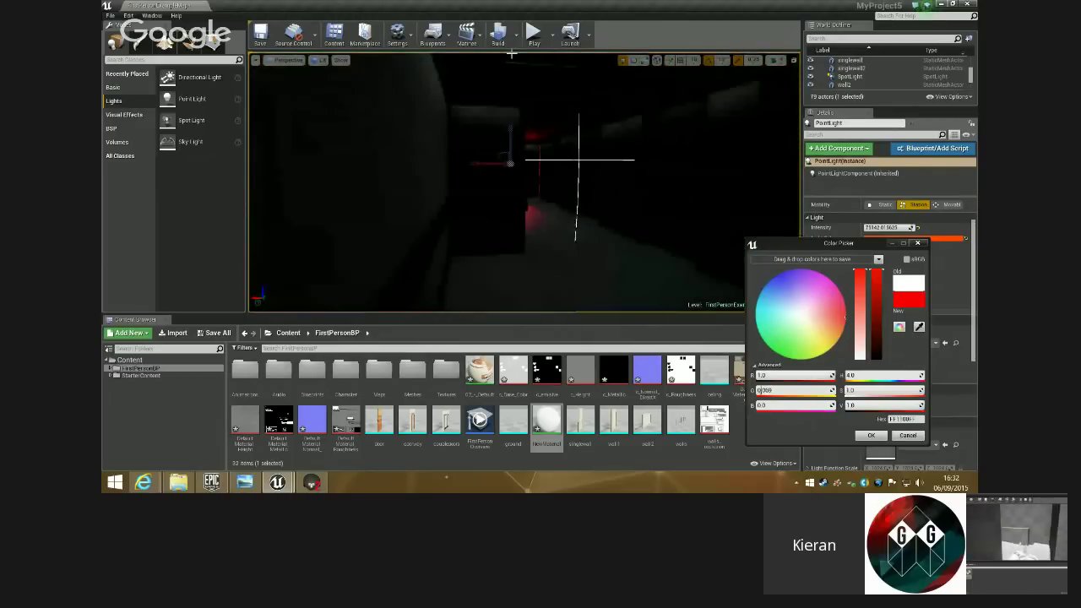
pyautogui.click(534, 34)
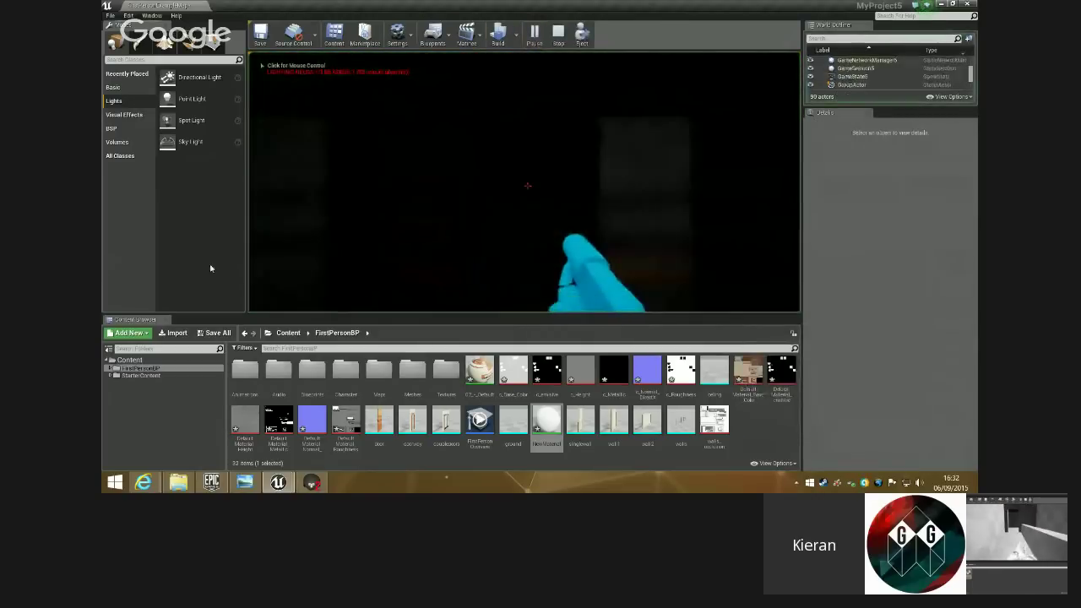
pyautogui.click(413, 217)
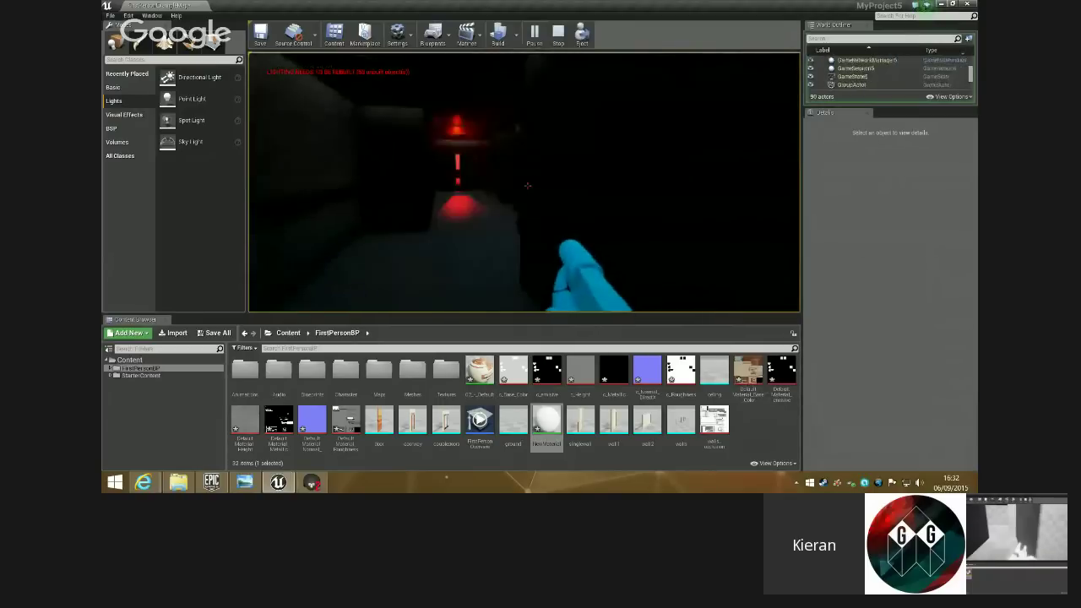
pyautogui.press('w')
pyautogui.press('w')
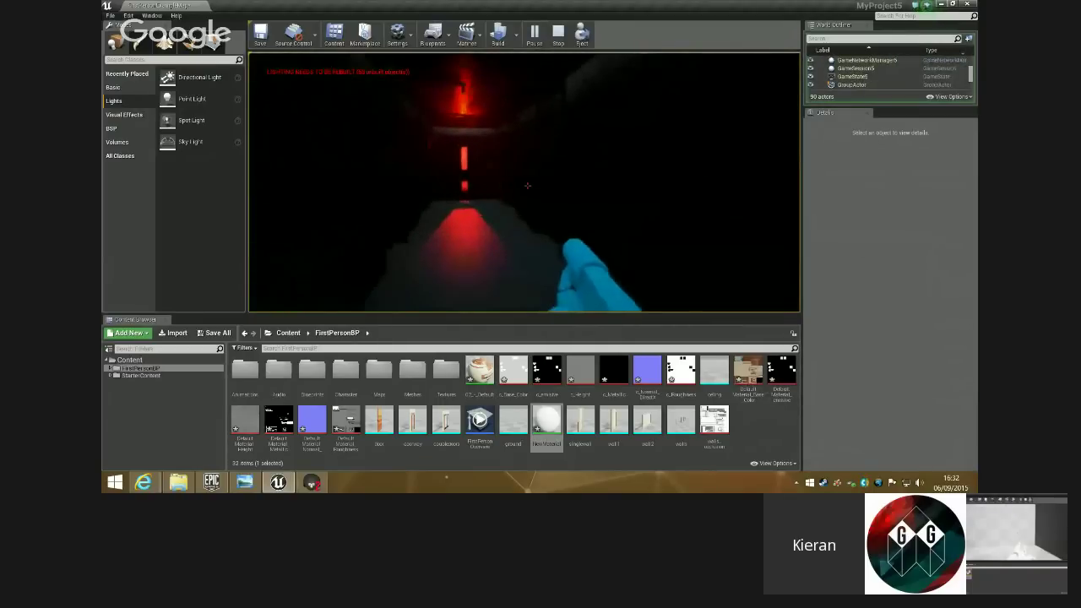
pyautogui.press('w')
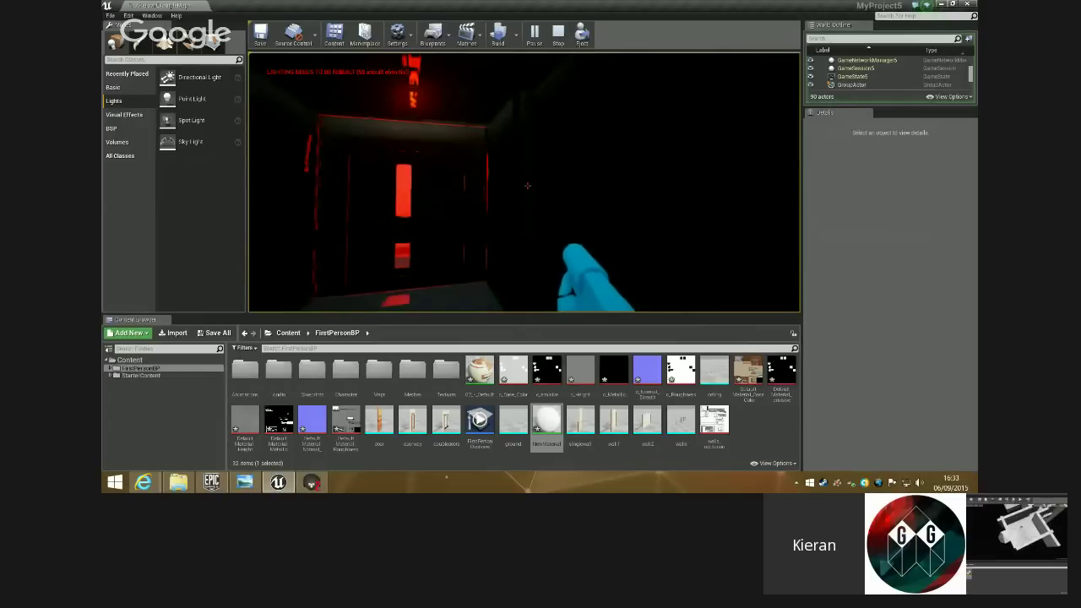
# - Fire projectiles down the red-lit corridor while looking around, and end the play session
pyautogui.click(527, 186)
pyautogui.click(527, 186)
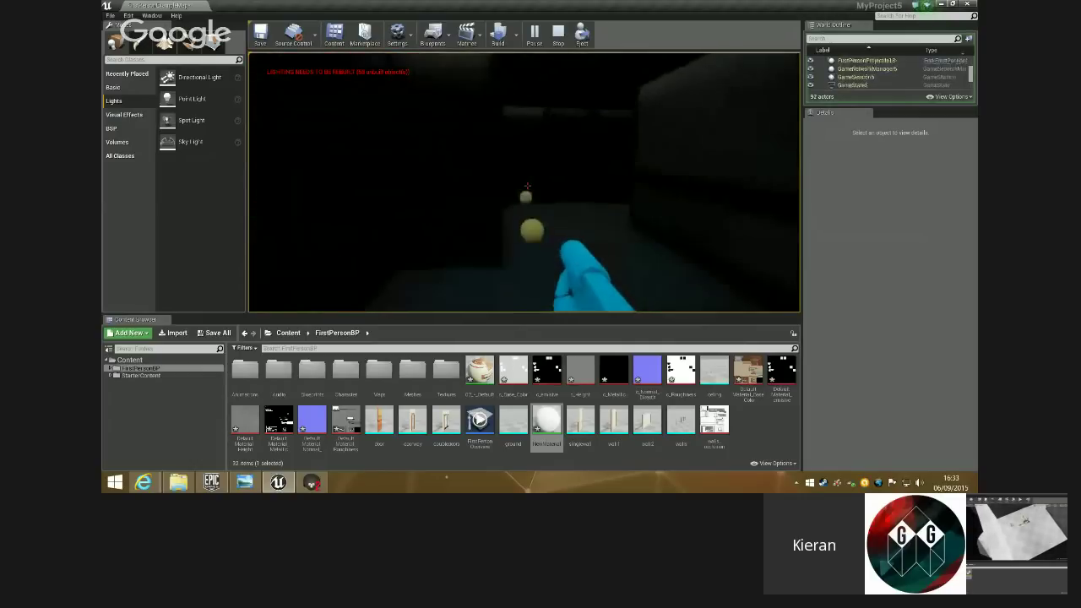
pyautogui.click(527, 186)
pyautogui.click(527, 186)
pyautogui.click(527, 186)
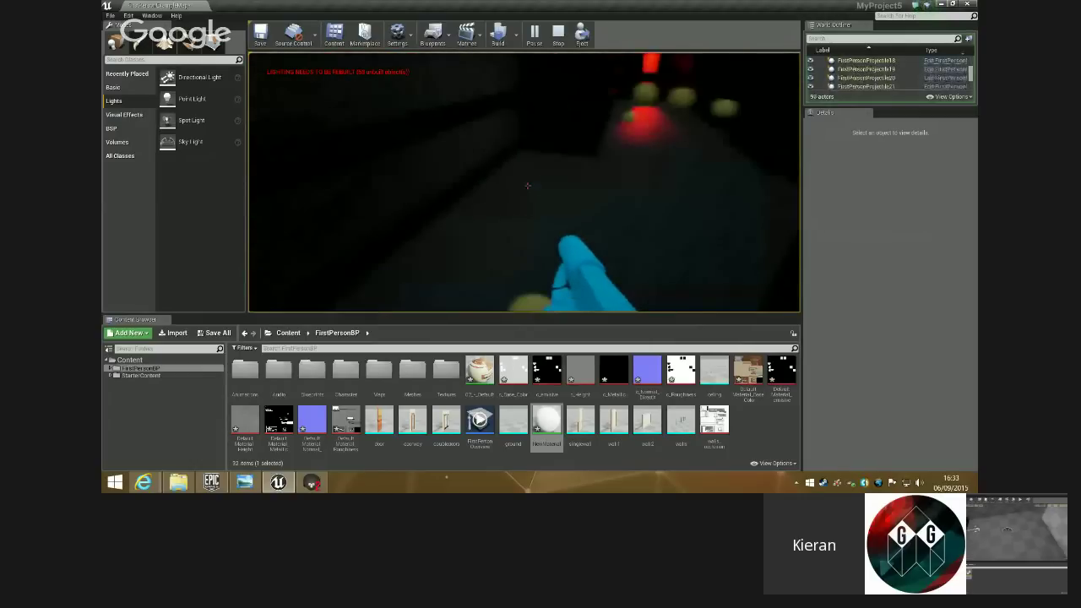
pyautogui.click(527, 186)
pyautogui.click(527, 186)
pyautogui.click(527, 186)
pyautogui.click(527, 186)
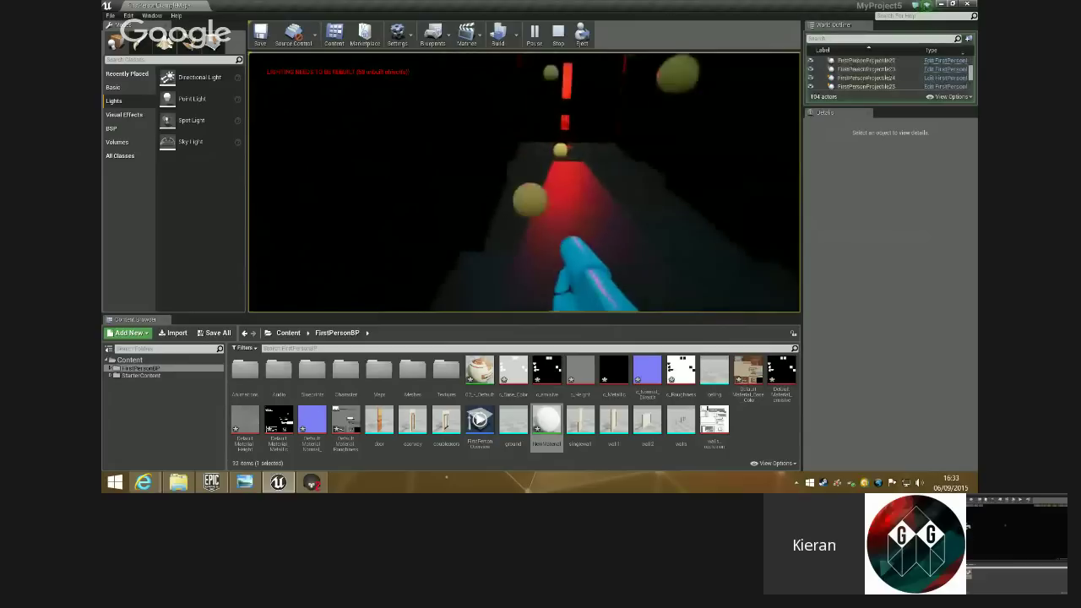
pyautogui.click(527, 186)
pyautogui.click(527, 186)
pyautogui.click(527, 186)
pyautogui.click(527, 186)
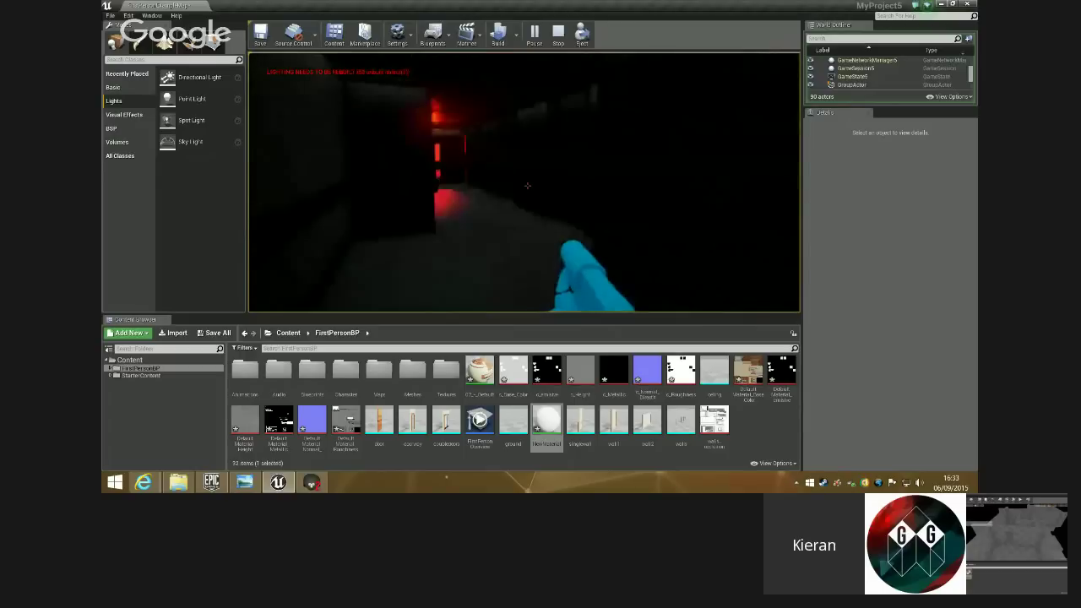
pyautogui.press('Escape')
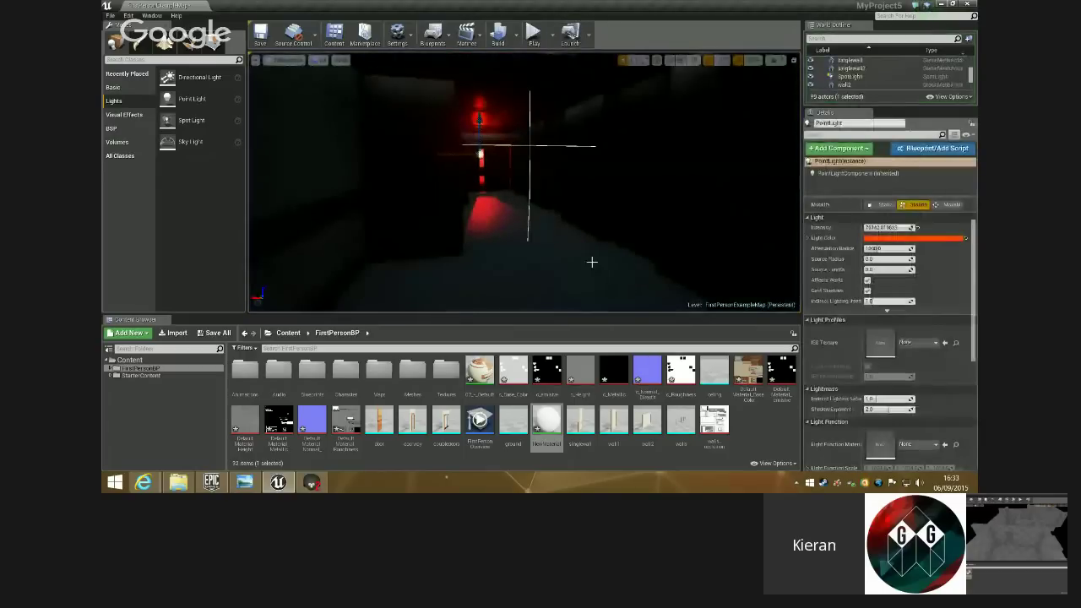
# - Focus on the point light and select the spot light mounted above it in the corridor
pyautogui.press('f')
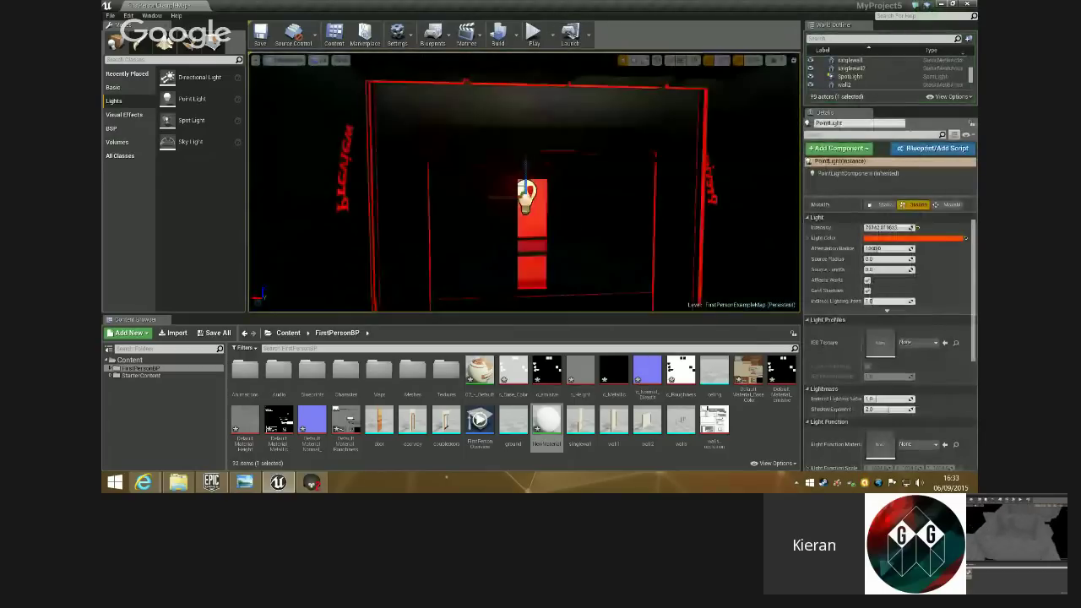
pyautogui.moveTo(524, 182); pyautogui.dragTo(642, 186, button='right')
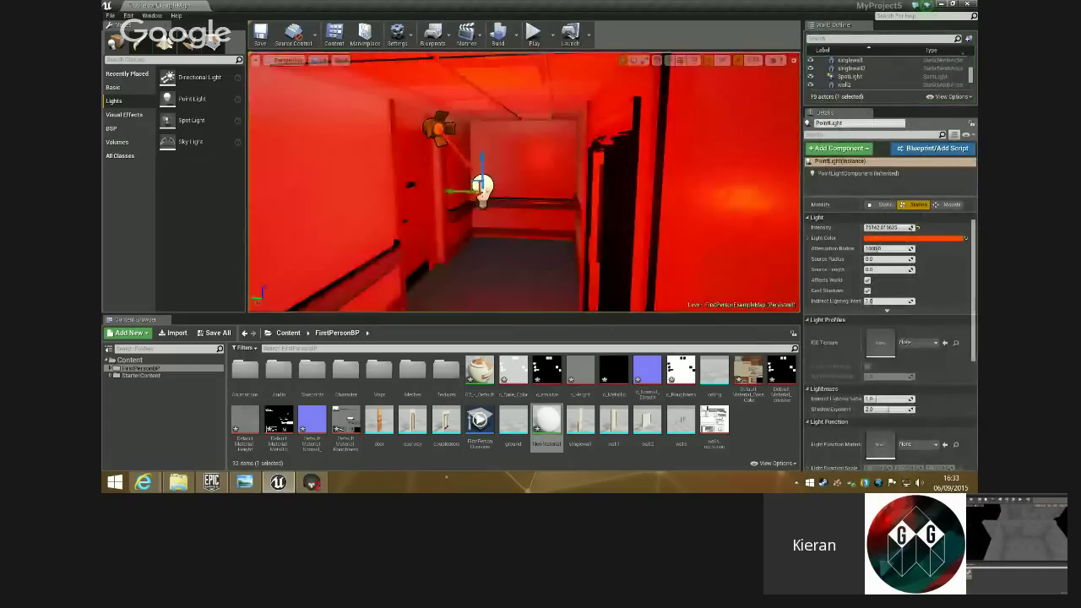
pyautogui.click(484, 150)
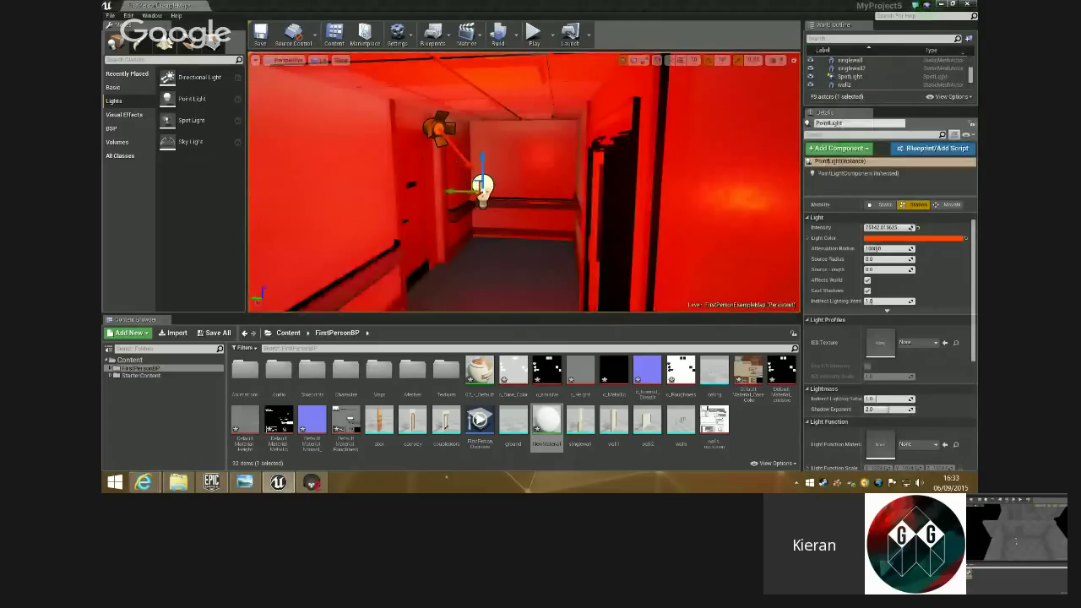
pyautogui.moveTo(473, 181); pyautogui.dragTo(426, 169, button='right')
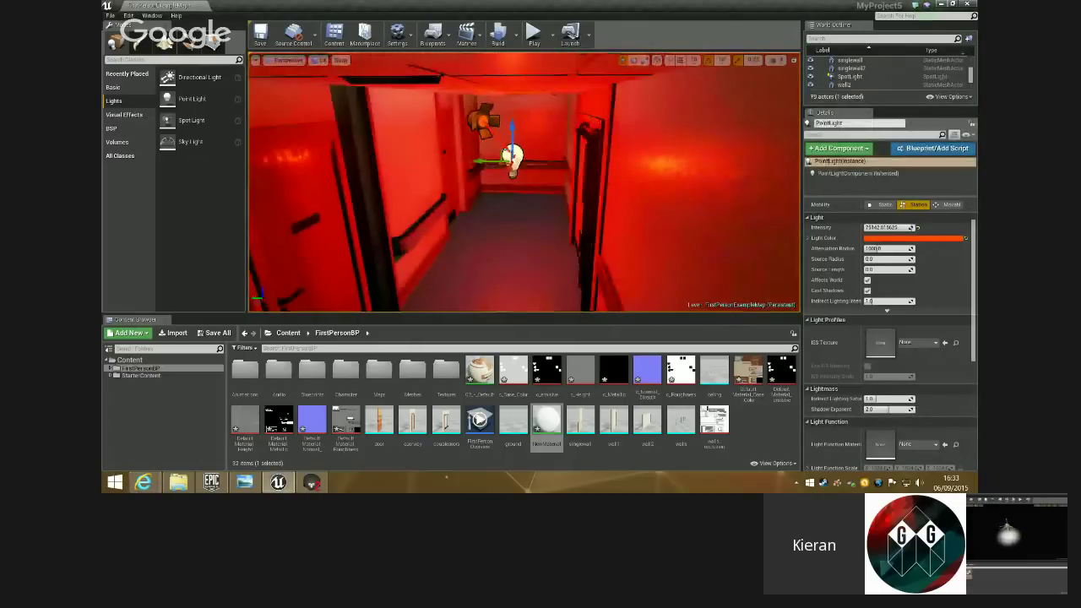
pyautogui.press('w')
pyautogui.click(467, 94)
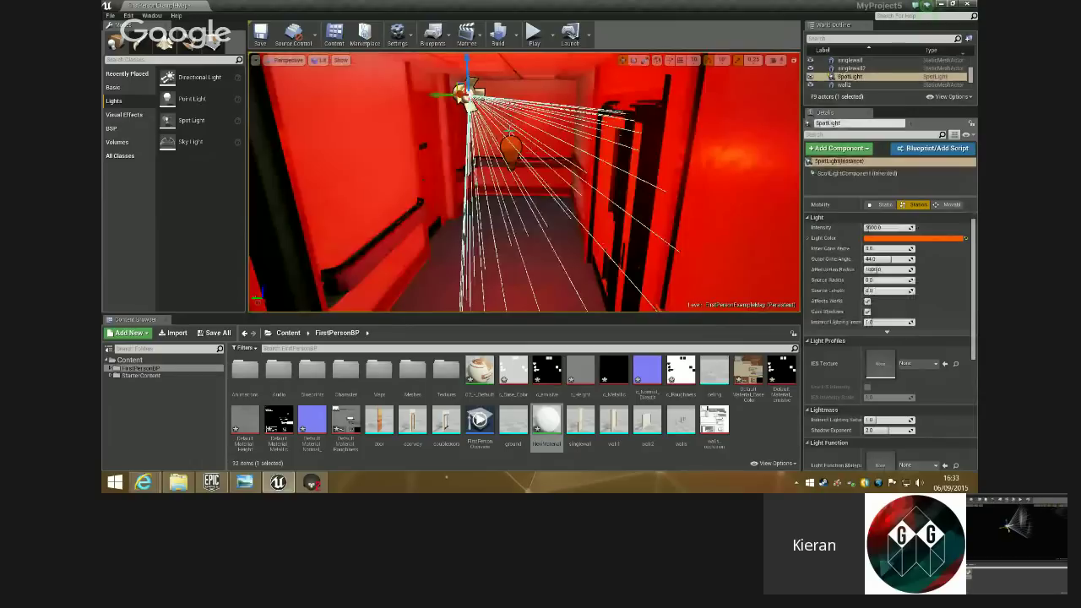
# - Try rotating the spot light to re-aim its cone, and undo the rotation
pyautogui.press('e')
pyautogui.moveTo(511, 100); pyautogui.dragTo(525, 105)
pyautogui.moveTo(526, 136); pyautogui.dragTo(490, 126, button='right')
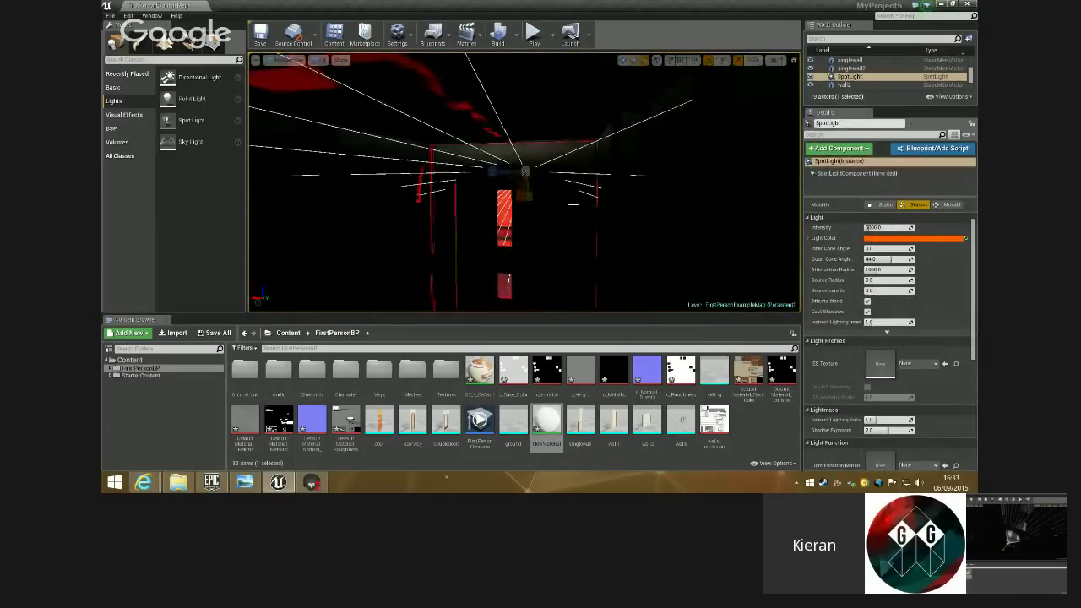
pyautogui.hotkey('ctrl', 'z')
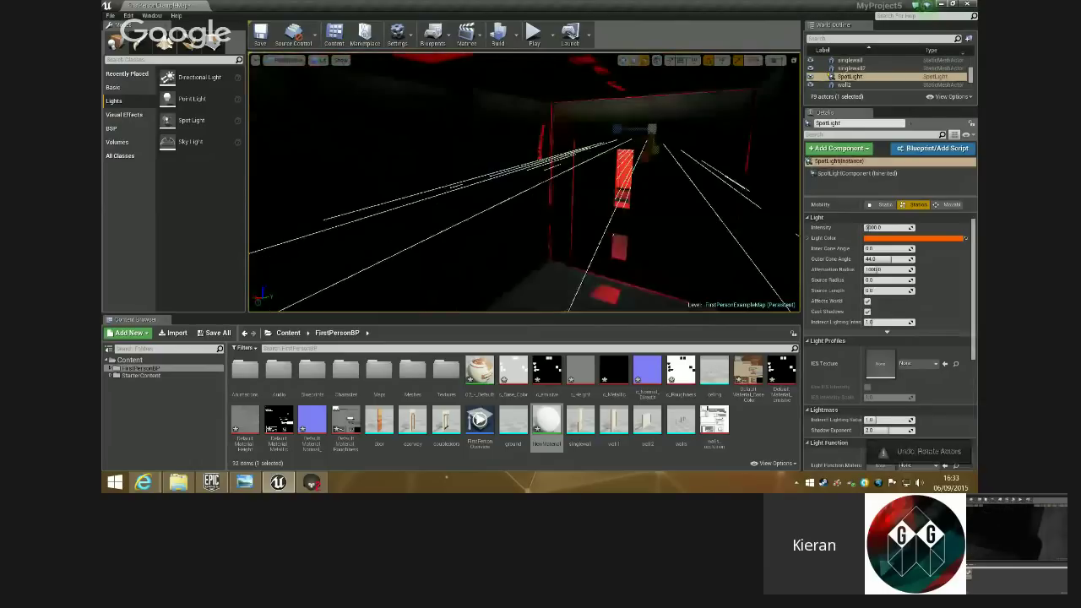
# - Increase the spot light's intensity to about 90,600, with inner cone angle about 30.4, attenuation radius about 1350.6 and source radius about 0.2
pyautogui.moveTo(524, 182); pyautogui.dragTo(587, 194, button='right')
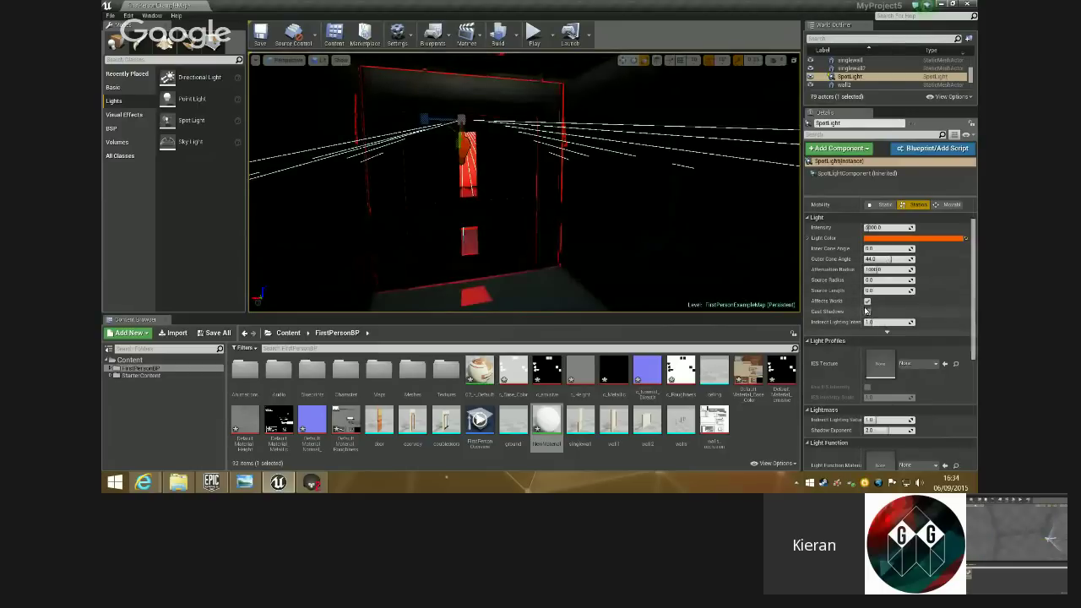
pyautogui.moveTo(879, 290); pyautogui.dragTo(904, 227)
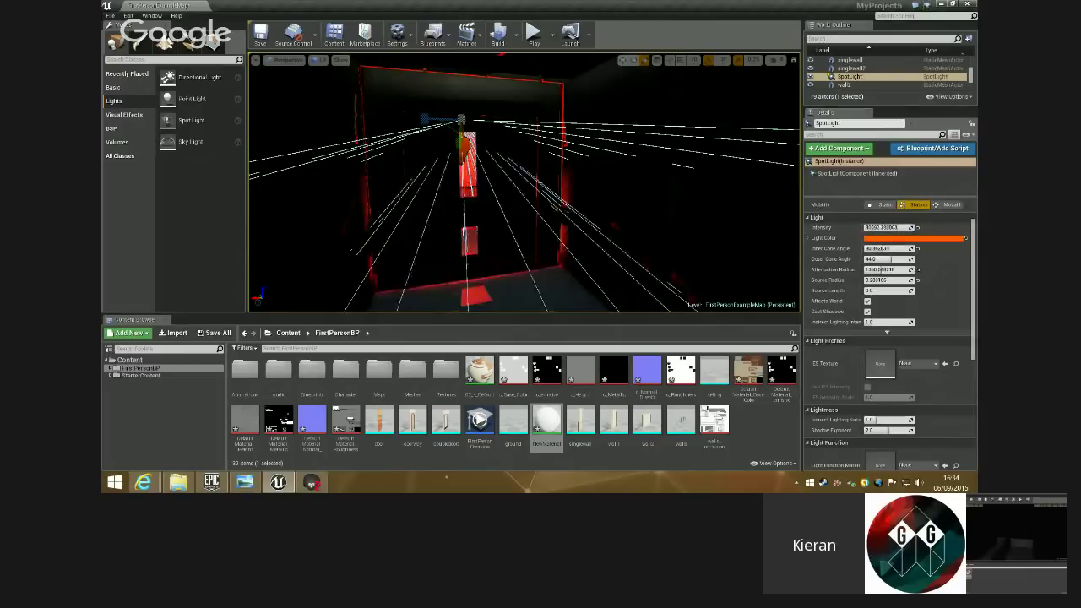
pyautogui.moveTo(592, 186); pyautogui.dragTo(359, 187, button='right')
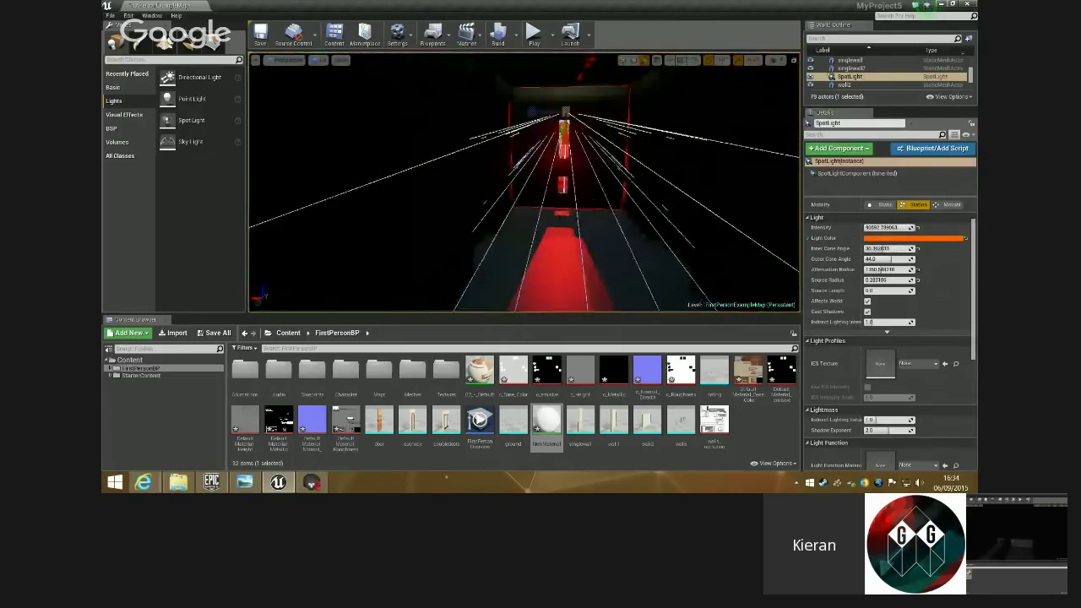
pyautogui.moveTo(599, 234); pyautogui.dragTo(575, 234, button='right')
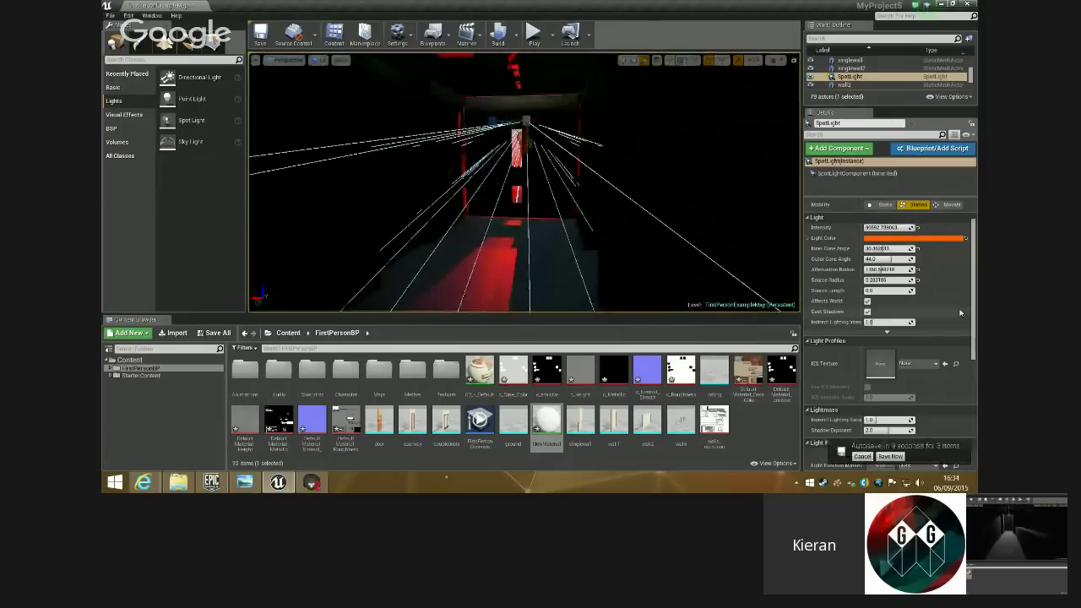
# - Review the spot light's Lightmass, Light Function, Distance Field Shadows and Rendering settings
pyautogui.scroll(-4, 945, 297)
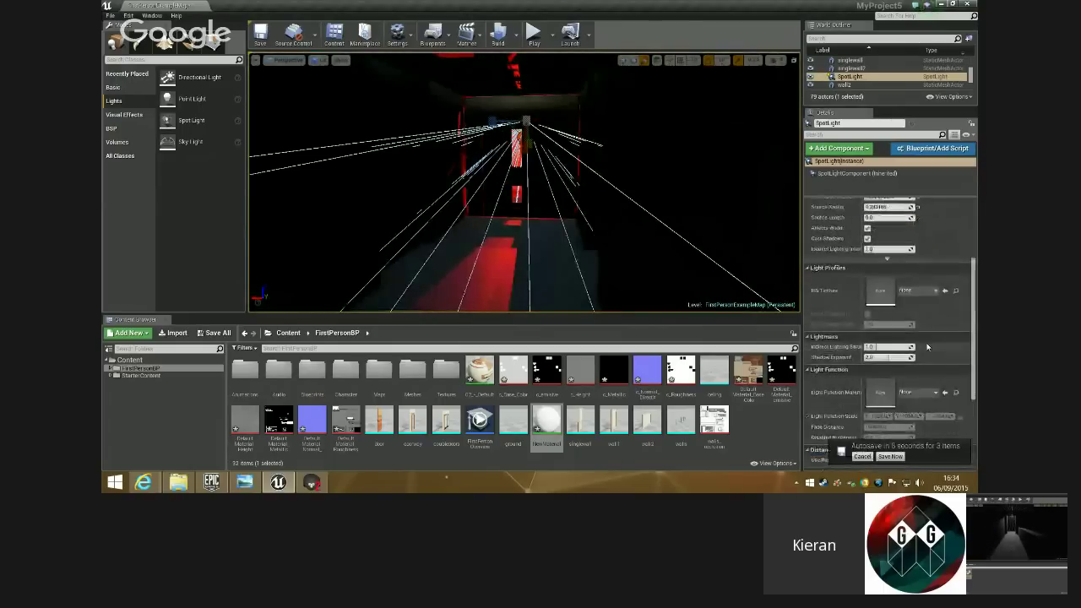
pyautogui.scroll(-1, 934, 345)
pyautogui.scroll(-2, 939, 346)
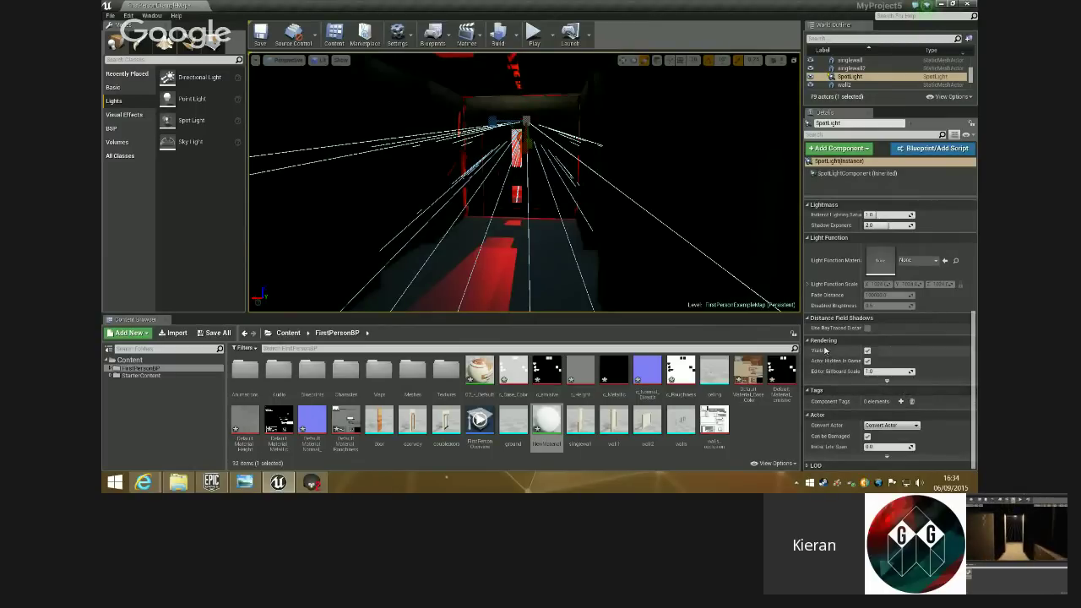
pyautogui.moveTo(507, 248)
pyautogui.mouseDown(button='right')
pyautogui.moveTo(490, 236)
pyautogui.moveTo(499, 230)
pyautogui.moveTo(505, 246)
pyautogui.mouseUp(button='right')
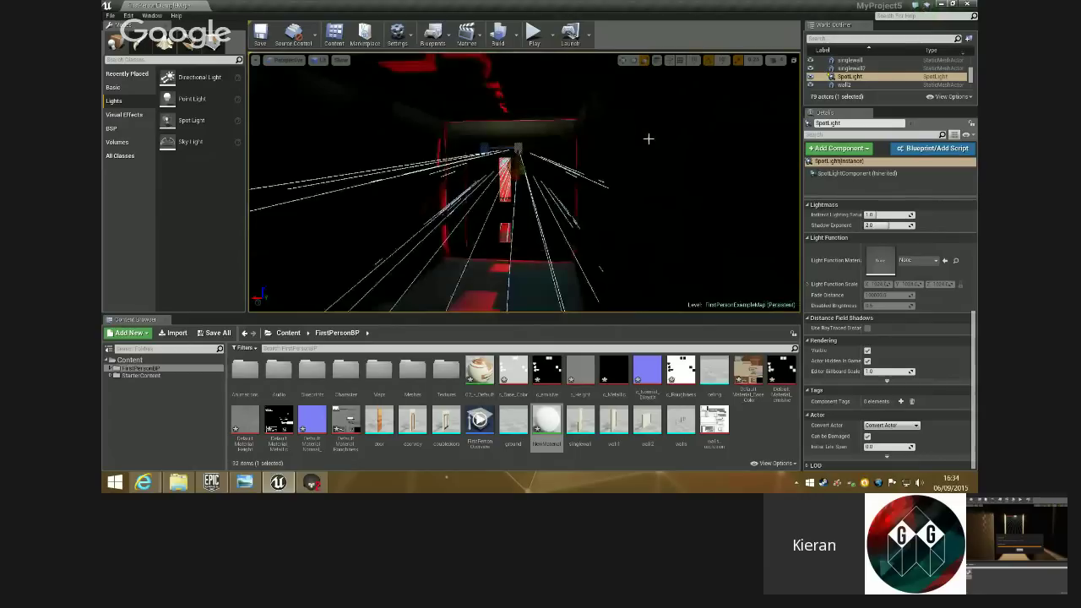
pyautogui.click(433, 36)
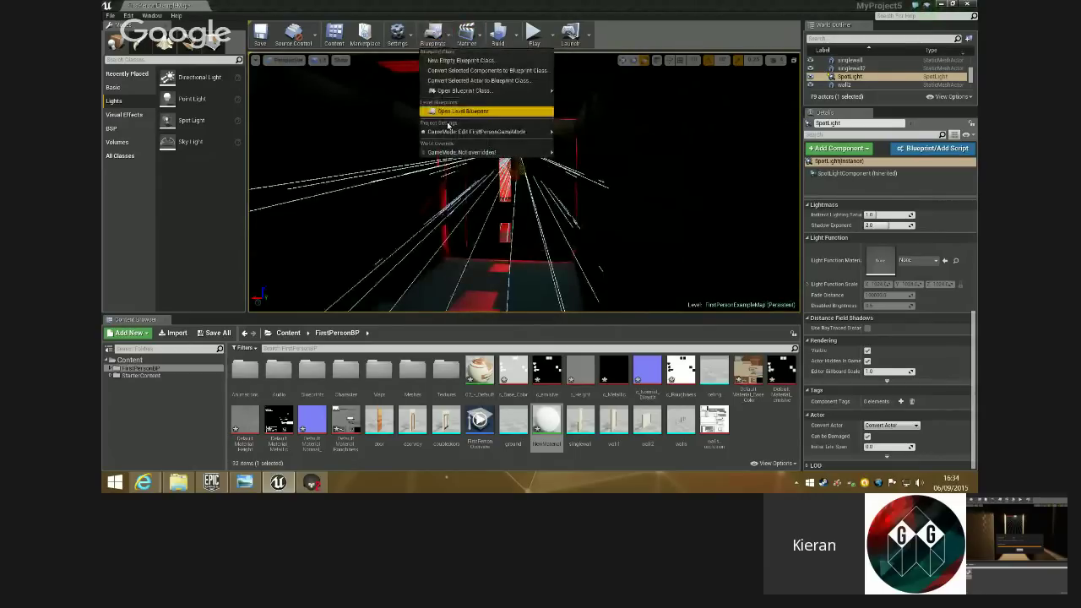
pyautogui.click(448, 40)
pyautogui.click(449, 41)
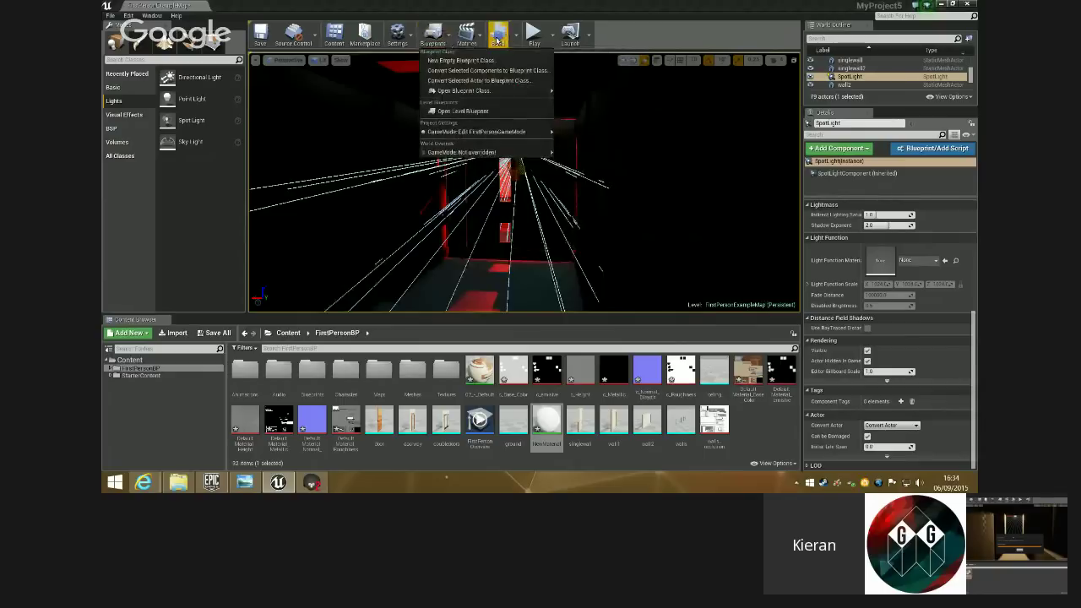
pyautogui.click(516, 40)
pyautogui.click(545, 60)
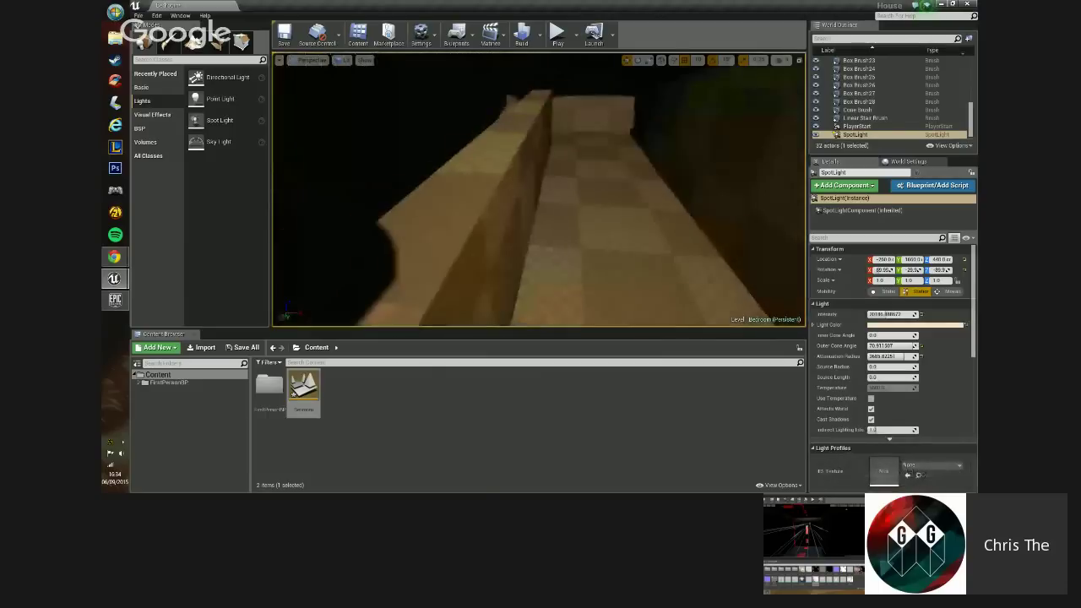
# - Deselect the spot light and show the House level's checkered room in unlit view mode
pyautogui.moveTo(539, 190)
pyautogui.mouseDown(button='right')
pyautogui.moveTo(560, 148)
pyautogui.moveTo(329, 148)
pyautogui.moveTo(308, 159)
pyautogui.moveTo(583, 176)
pyautogui.moveTo(541, 173)
pyautogui.moveTo(534, 148)
pyautogui.moveTo(522, 179)
pyautogui.mouseUp(button='right')
pyautogui.press('w')
pyautogui.press('w')
pyautogui.press('w')
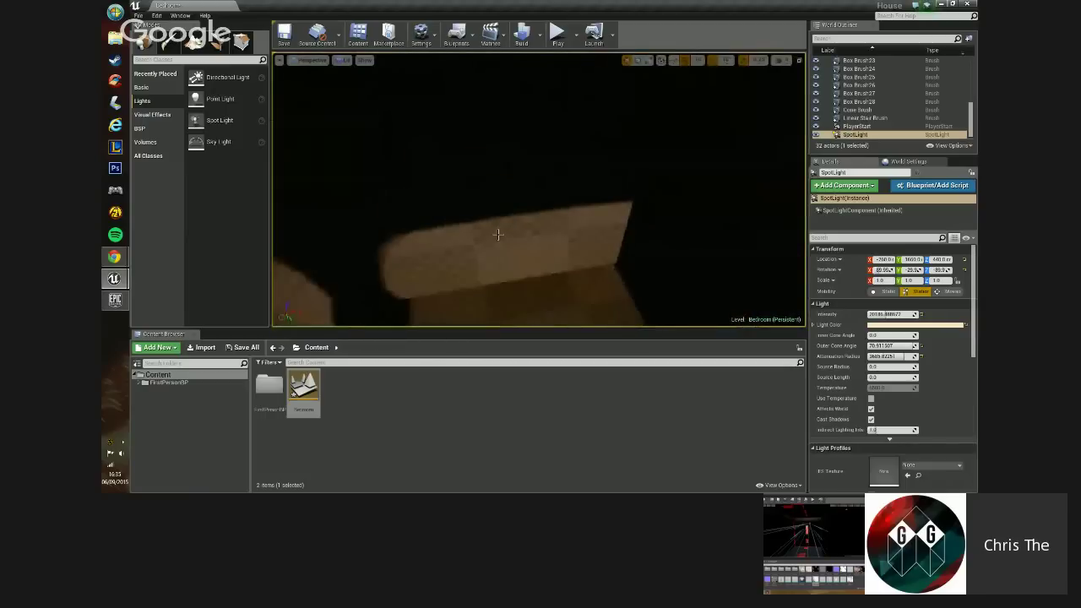
pyautogui.click(499, 235)
pyautogui.scroll(-8, 883, 380)
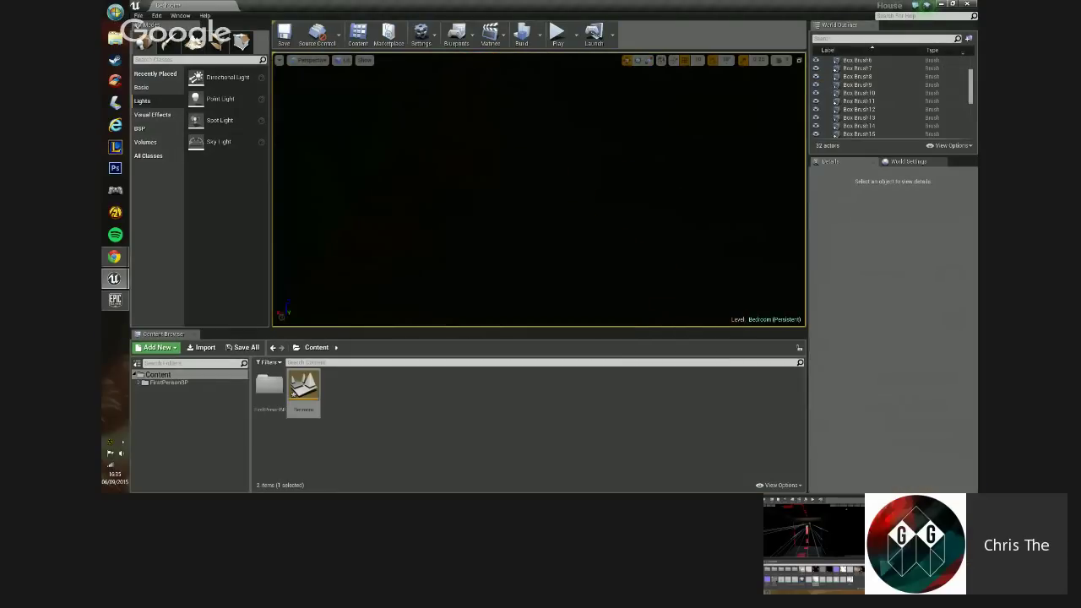
pyautogui.press('w')
pyautogui.moveTo(538, 190); pyautogui.dragTo(444, 193, button='right')
pyautogui.press('w')
pyautogui.hotkey('alt', '3')
pyautogui.press('s')
pyautogui.moveTo(604, 216); pyautogui.dragTo(534, 174, button='right')
# - Add a point light to the checkered room and move it up beside the back wall in lit view
pyautogui.moveTo(228, 100); pyautogui.dragTo(408, 227)
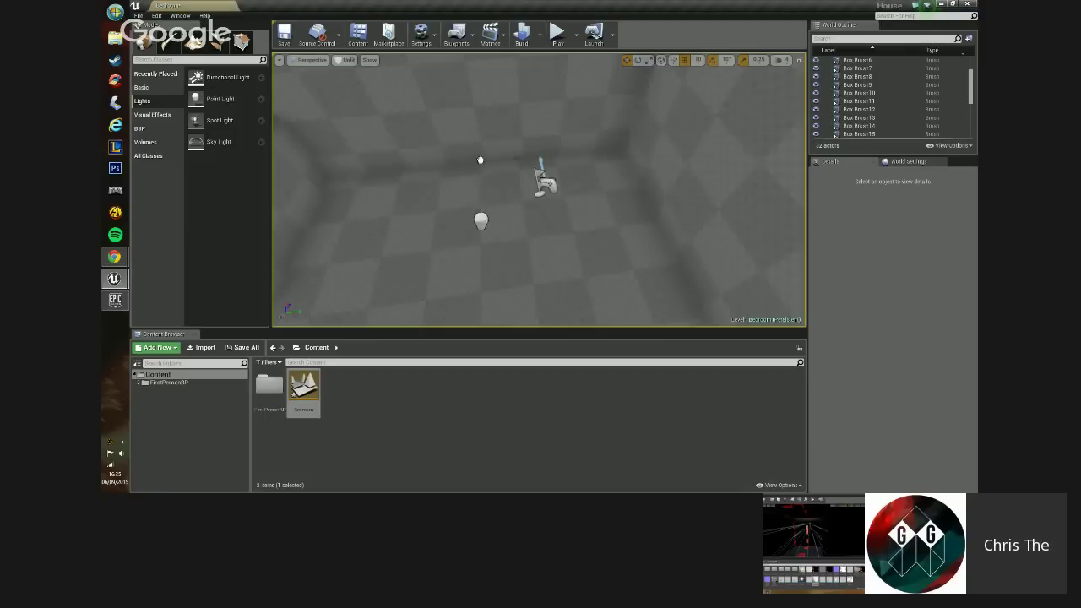
pyautogui.click(458, 221)
pyautogui.hotkey('alt', '4')
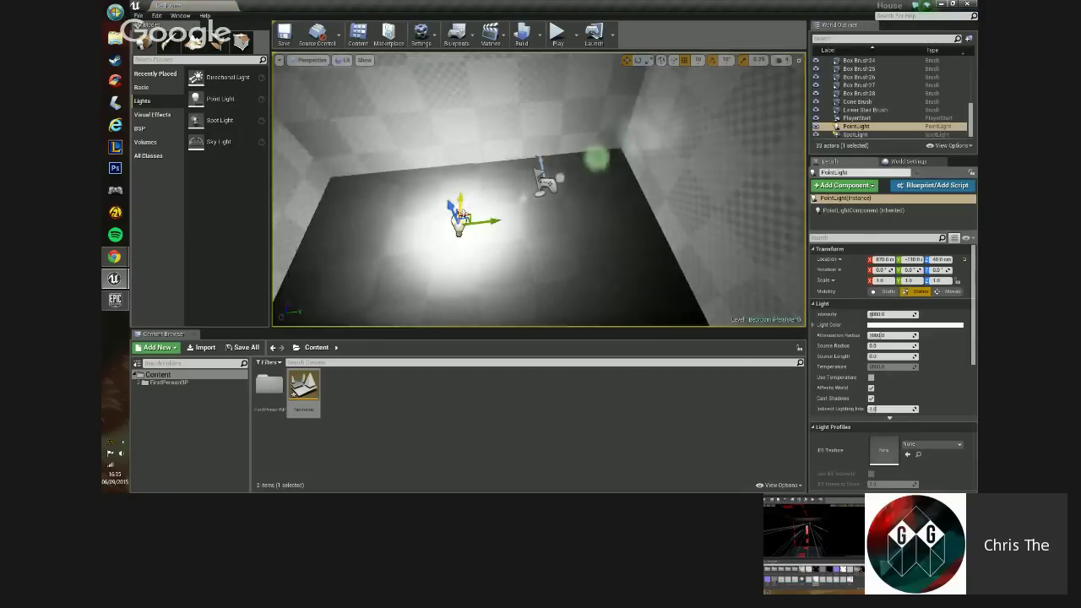
pyautogui.keyDown('shift'); pyautogui.moveTo(458, 207); pyautogui.dragTo(461, 111); pyautogui.keyUp('shift')
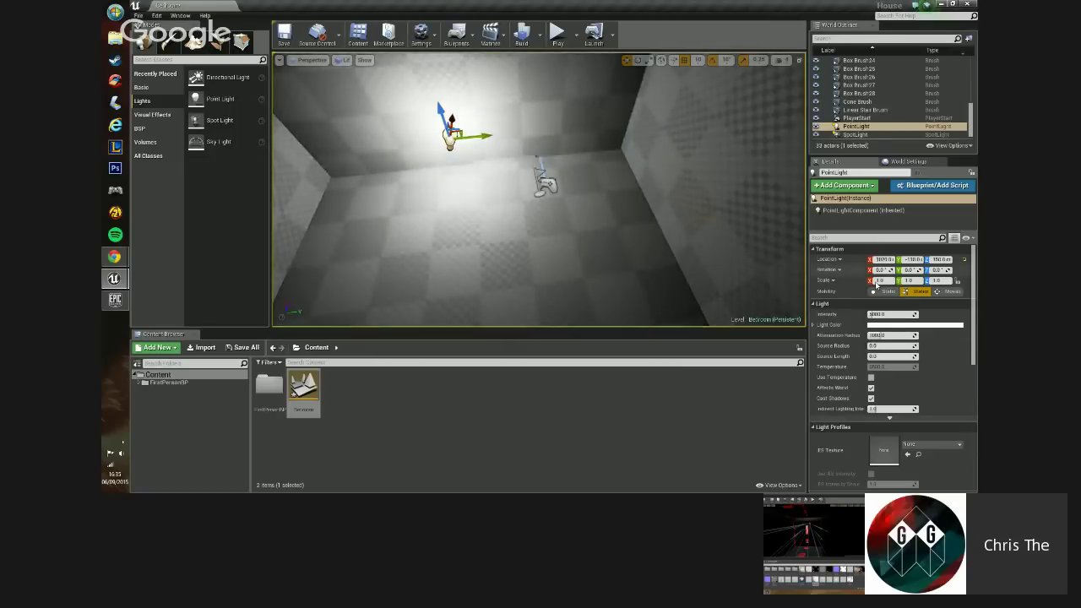
# - Tint the point light pale violet-blue with hue 240 and widen its attenuation radius to reach the whole room
pyautogui.moveTo(893, 336); pyautogui.dragTo(920, 336)
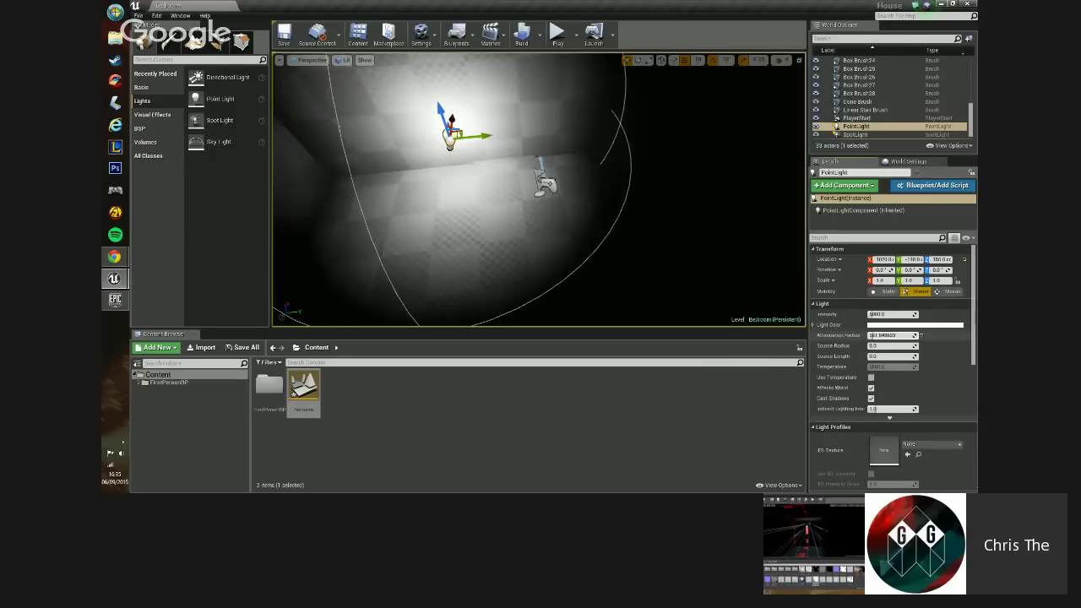
pyautogui.click(896, 325)
pyautogui.moveTo(869, 397)
pyautogui.mouseDown()
pyautogui.moveTo(869, 356)
pyautogui.moveTo(873, 381)
pyautogui.mouseUp()
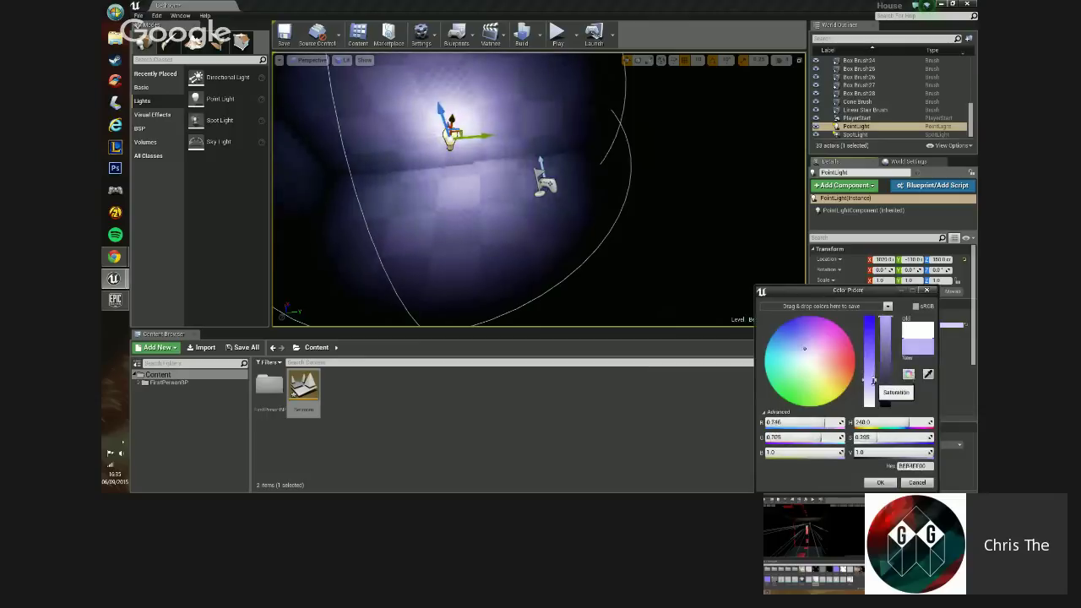
pyautogui.click(881, 483)
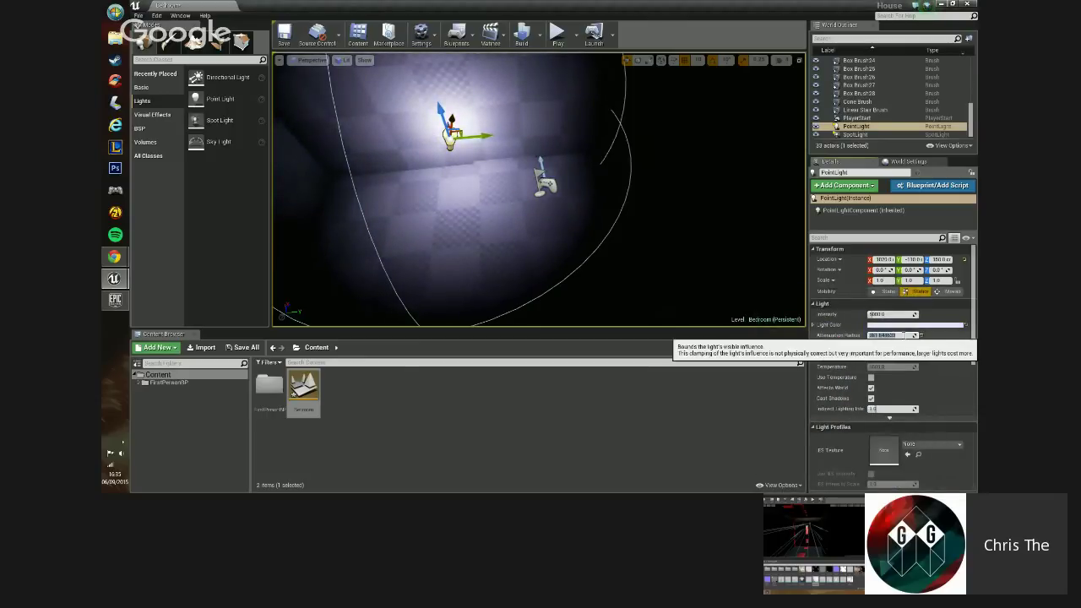
pyautogui.moveTo(915, 335); pyautogui.dragTo(921, 336)
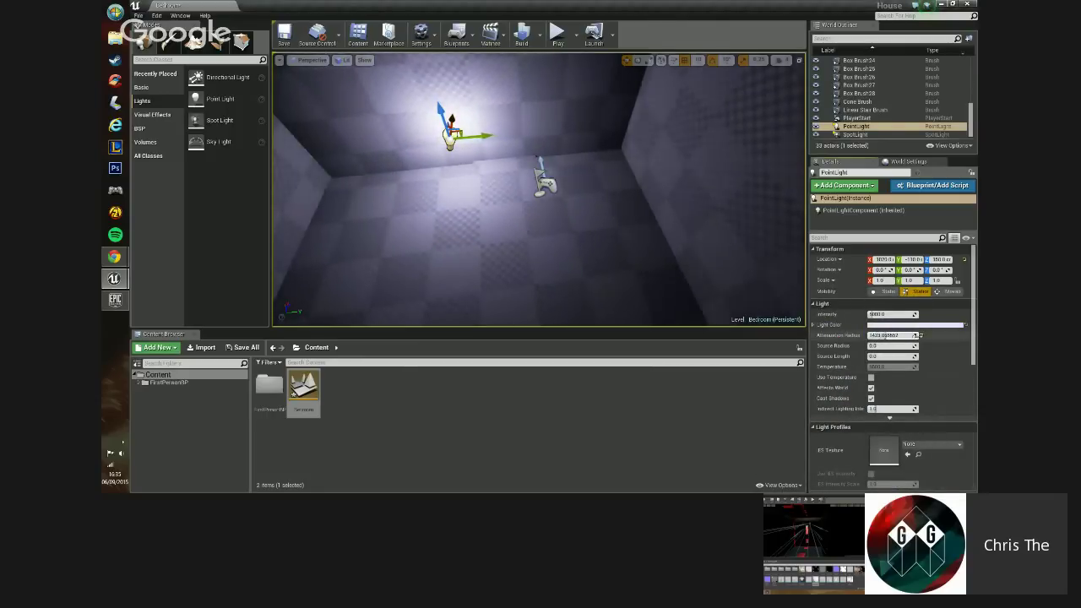
# - Play-test the House level to check the tinted point light from inside the room and its doorway
pyautogui.moveTo(541, 186); pyautogui.dragTo(509, 120, button='right')
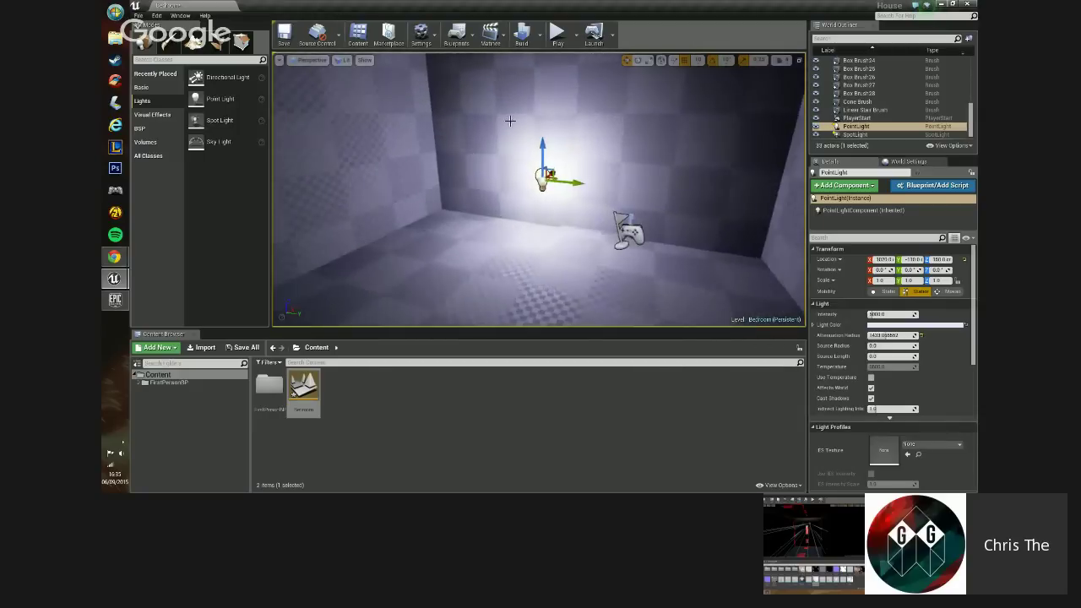
pyautogui.click(557, 34)
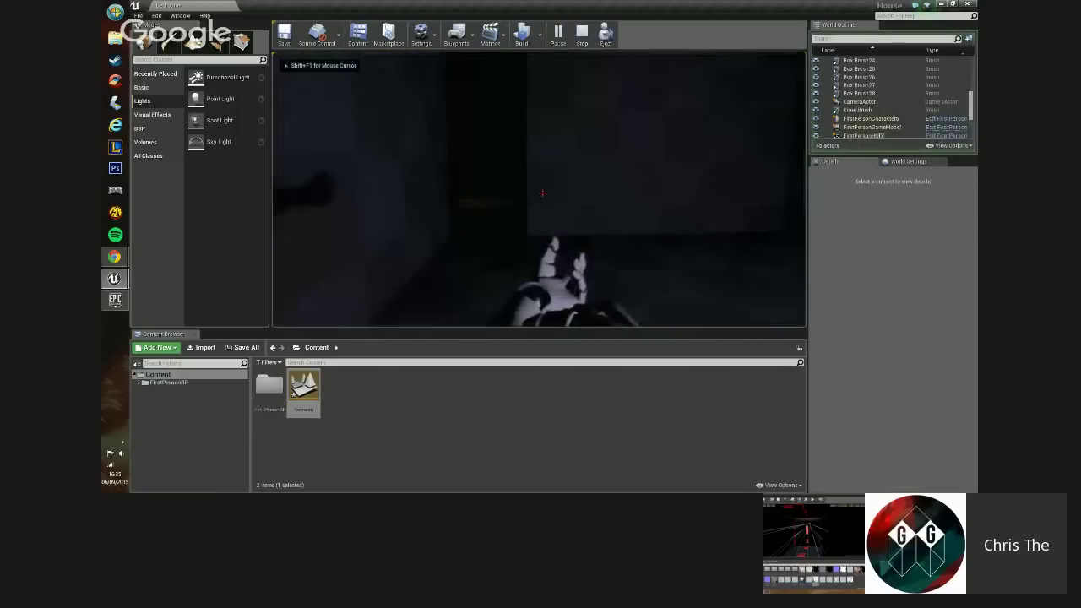
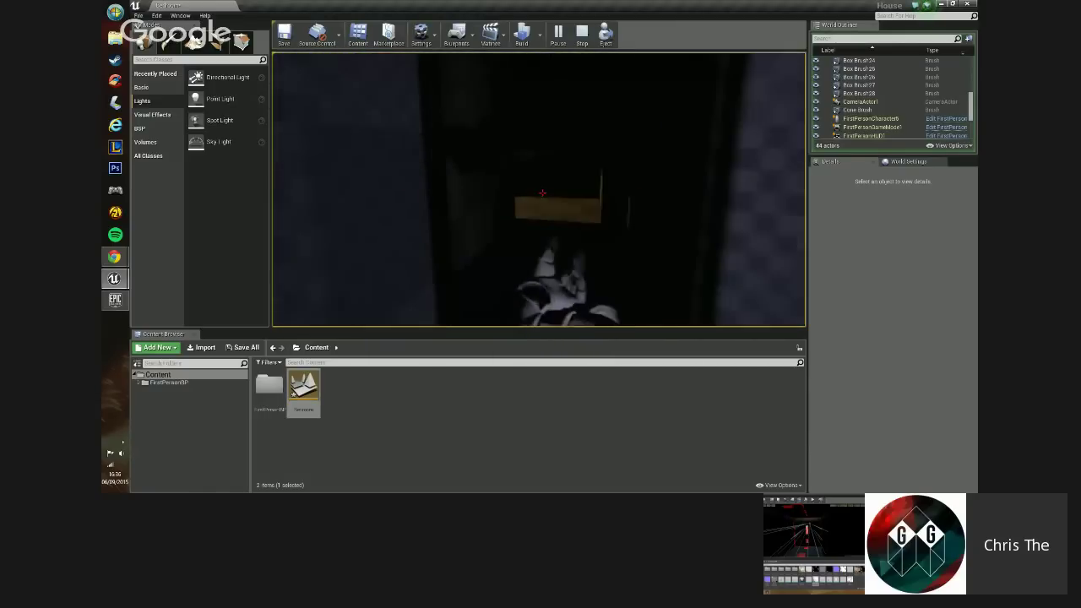
pyautogui.press('Escape')
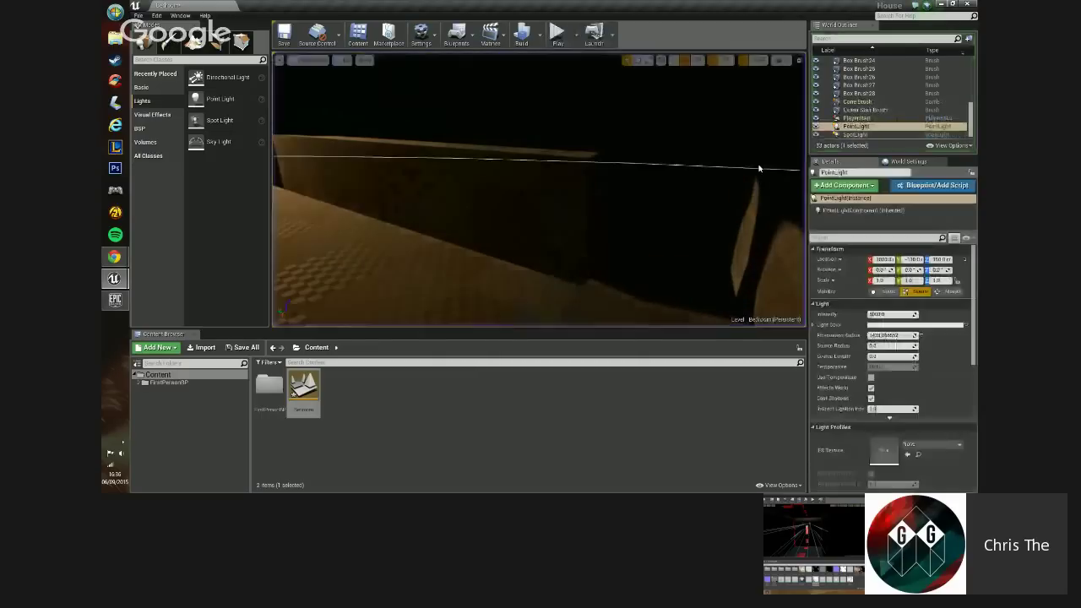
# - Add a sky light to the walkway floor, lower its sky distance threshold to about 996 and dim its intensity
pyautogui.moveTo(759, 169); pyautogui.dragTo(710, 179, button='right')
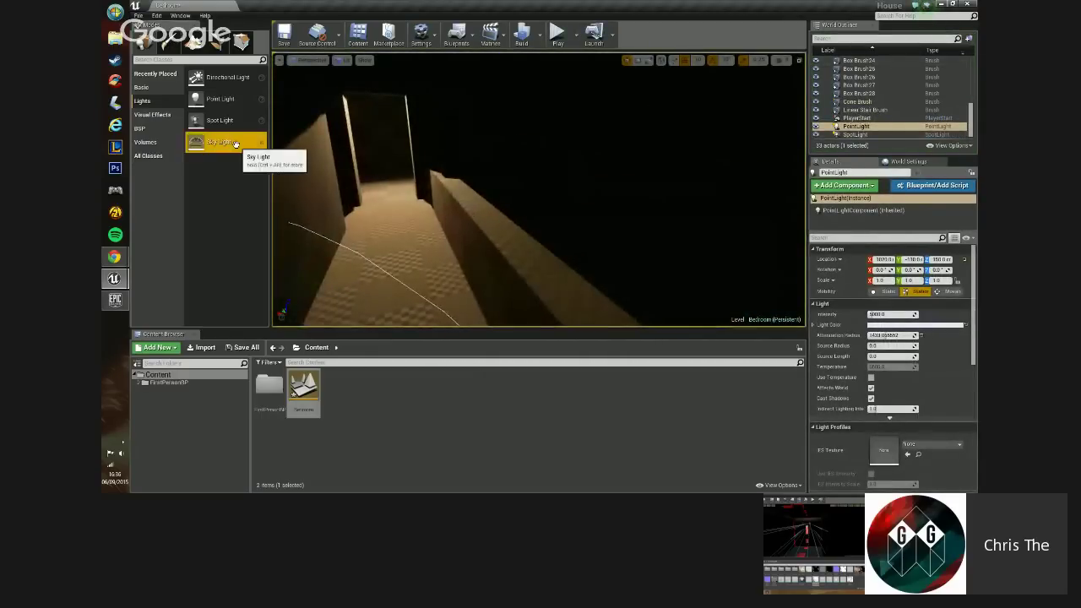
pyautogui.moveTo(235, 144); pyautogui.dragTo(398, 244)
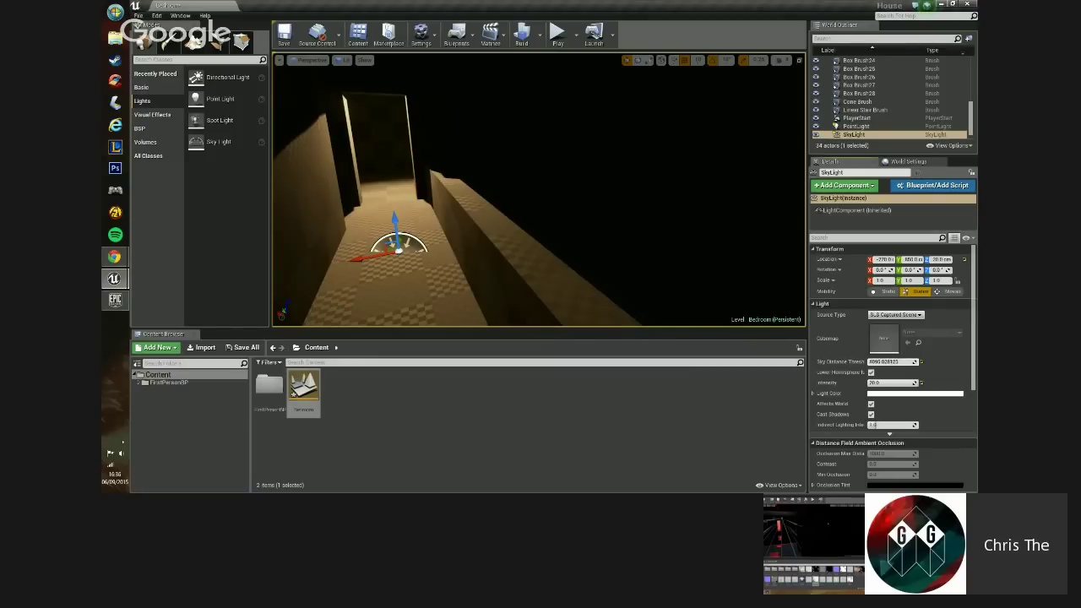
pyautogui.moveTo(916, 361); pyautogui.dragTo(910, 362)
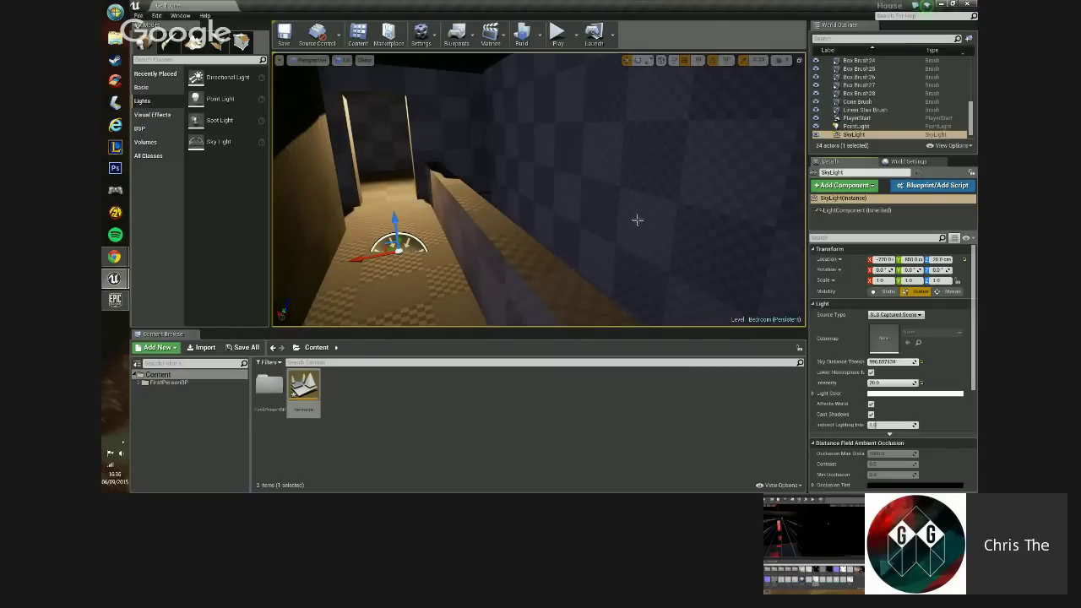
pyautogui.moveTo(637, 219); pyautogui.dragTo(717, 262)
pyautogui.moveTo(902, 383); pyautogui.dragTo(895, 383)
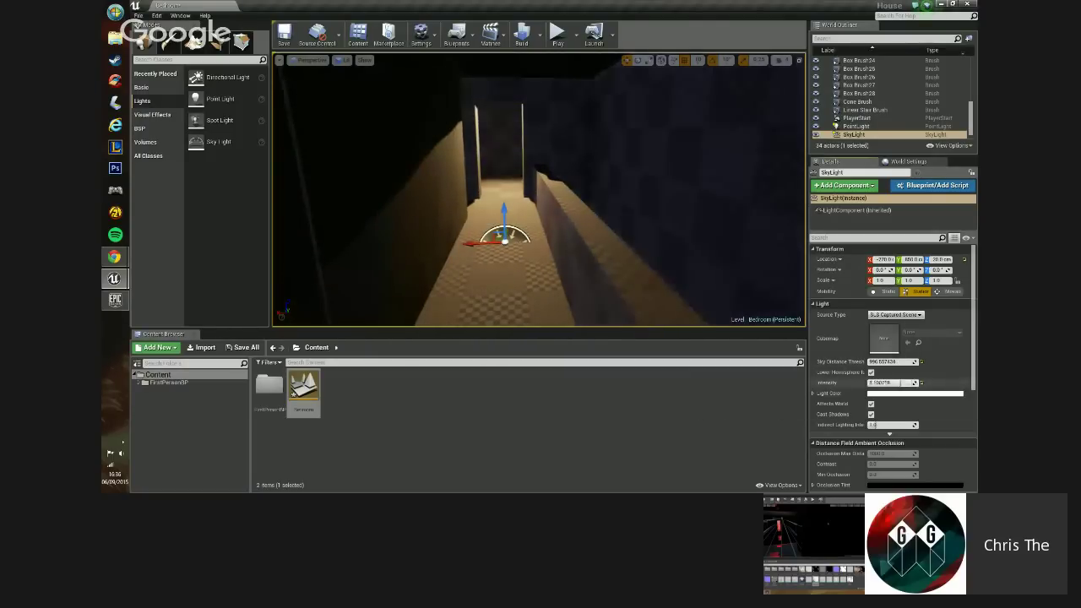
pyautogui.moveTo(669, 249); pyautogui.dragTo(635, 207, button='right')
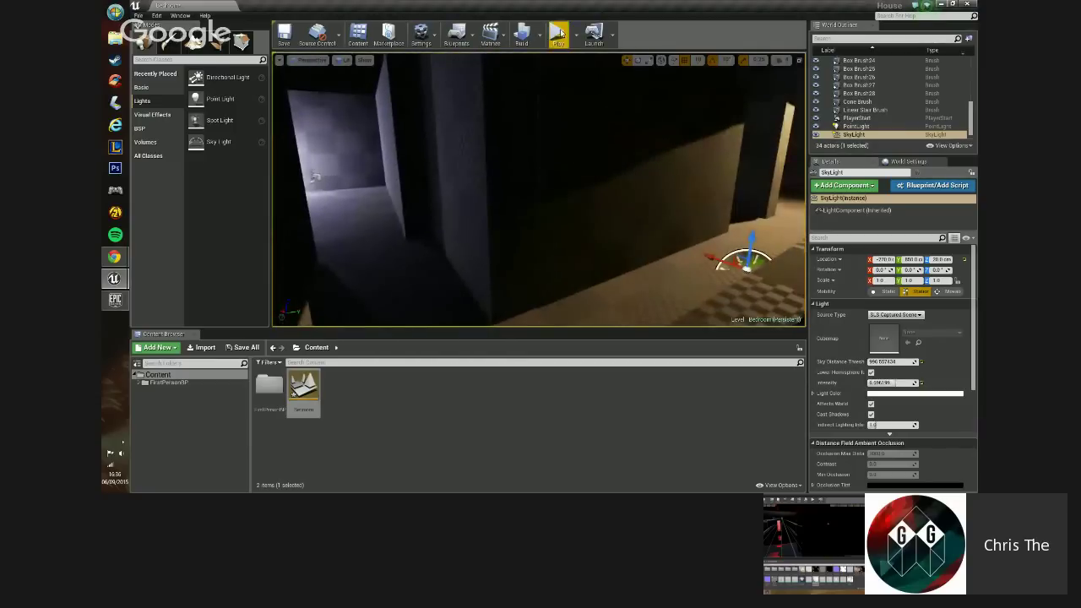
# - Play-test the House level, walking along the walkway and back into the violet-lit room to examine the sky light's effect
pyautogui.click(560, 34)
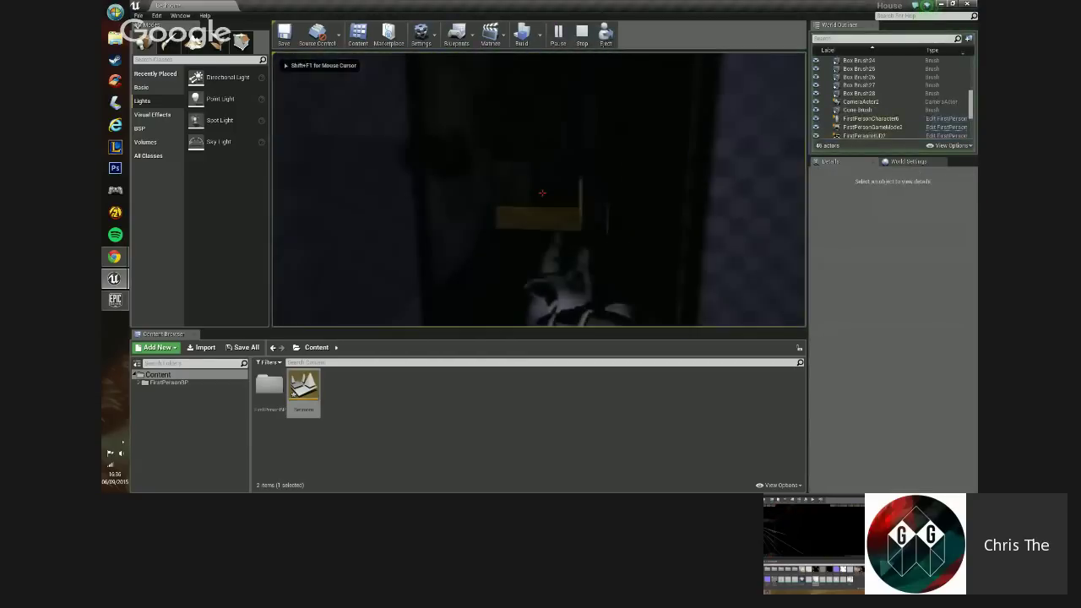
pyautogui.press('w')
pyautogui.press('w')
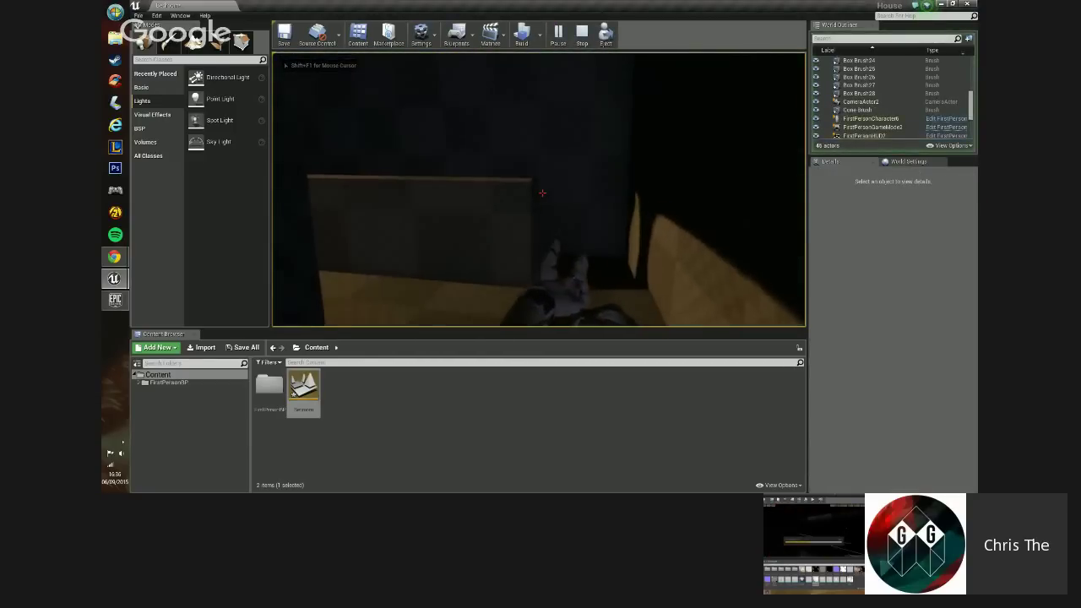
pyautogui.press('w')
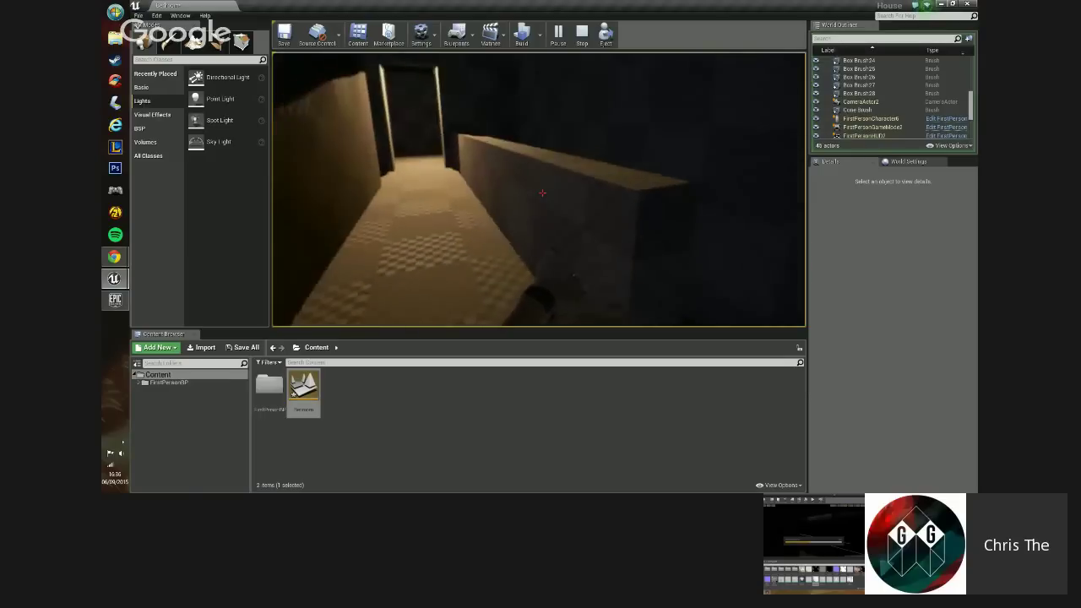
pyautogui.press('w')
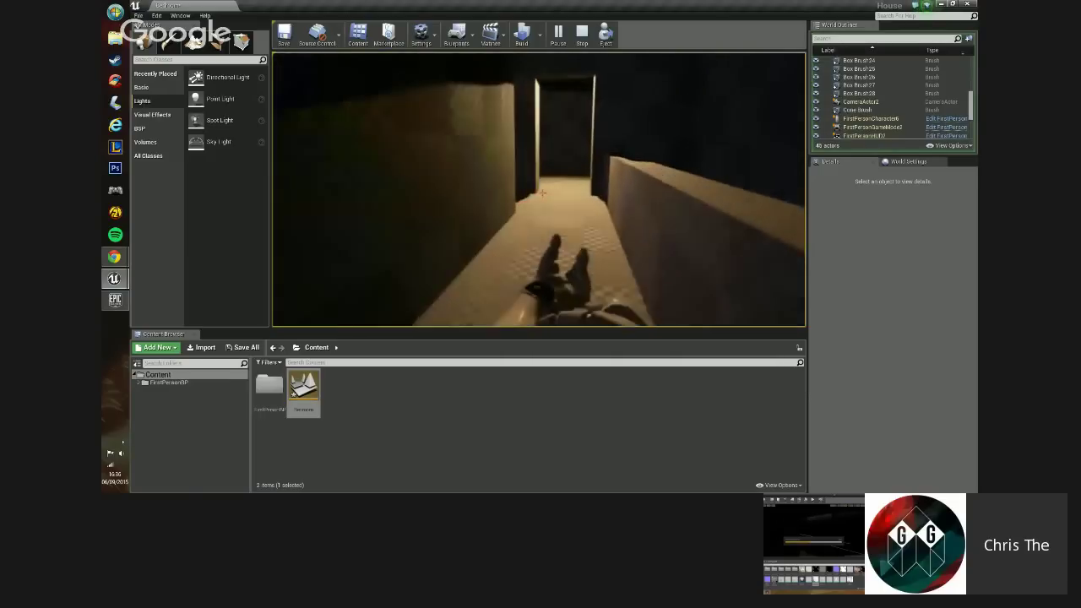
pyautogui.press('w')
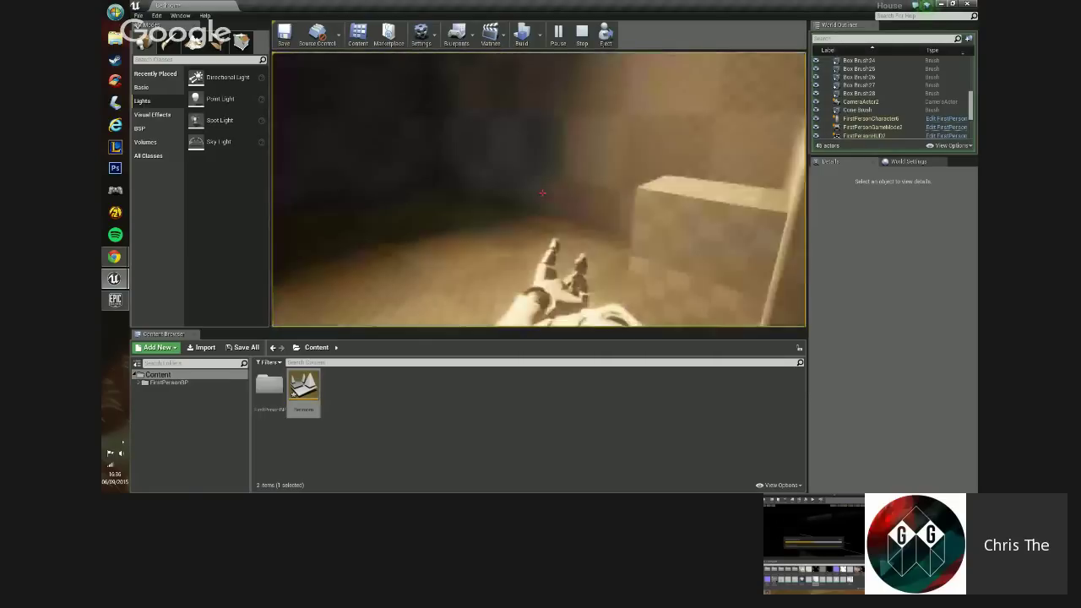
pyautogui.press('w')
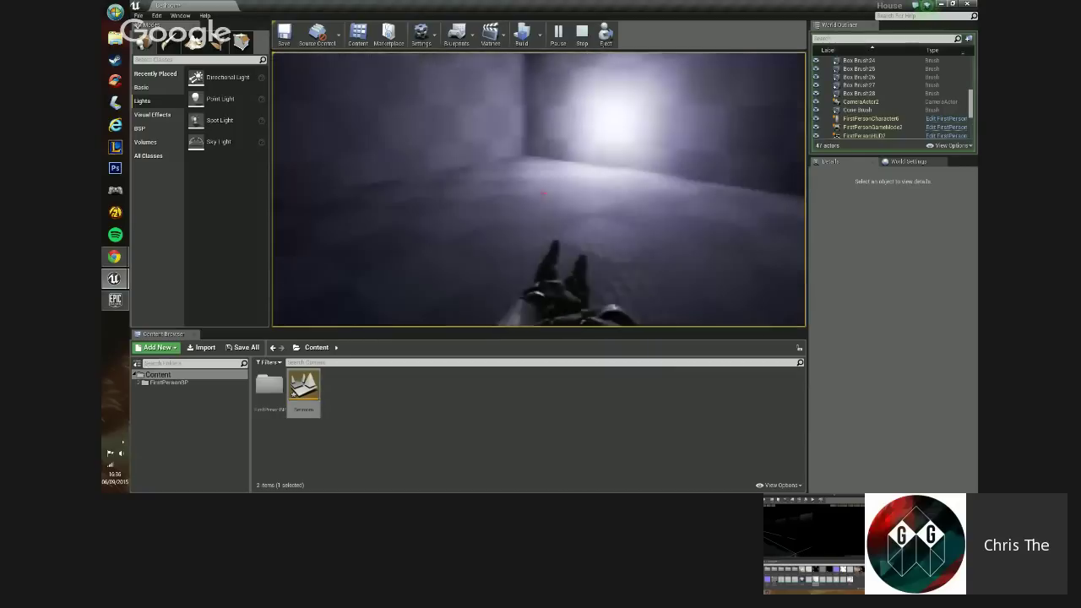
pyautogui.press('w')
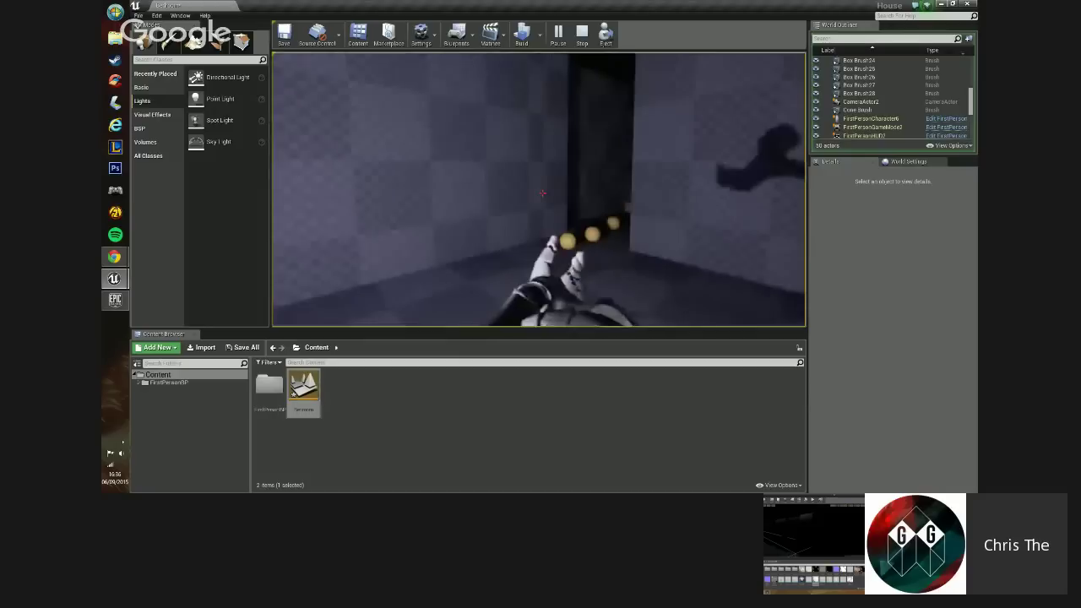
pyautogui.press('w')
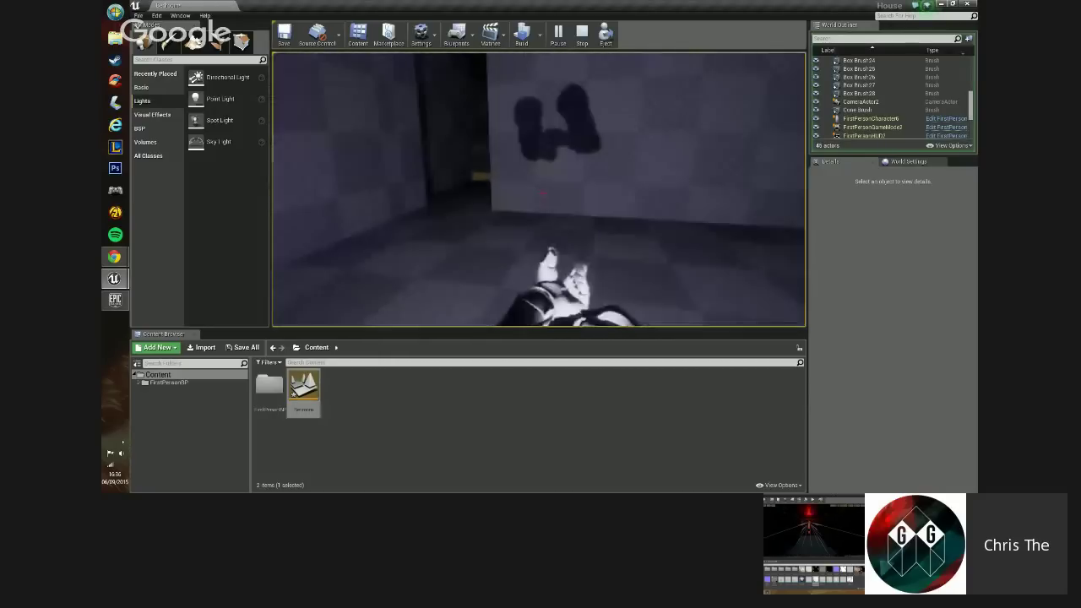
pyautogui.press('w')
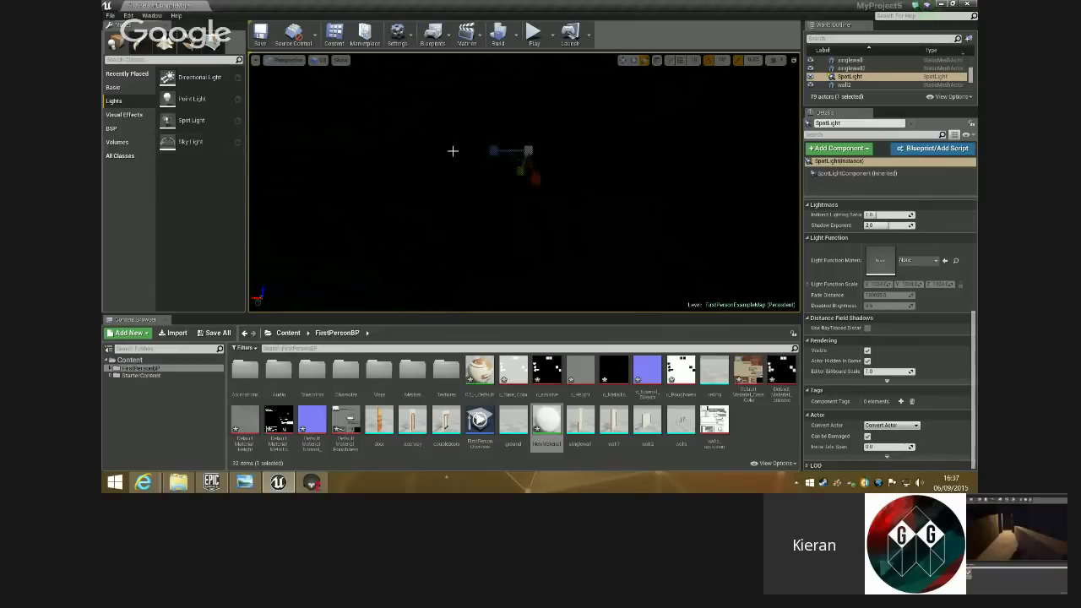
# - Add a sky light to the dark red corridor, with sky distance threshold about 947 and intensity about 0.34
pyautogui.moveTo(452, 151)
pyautogui.mouseDown(button='right')
pyautogui.moveTo(507, 161)
pyautogui.moveTo(473, 163)
pyautogui.moveTo(452, 146)
pyautogui.mouseUp(button='right')
pyautogui.press('w')
pyautogui.moveTo(524, 181)
pyautogui.mouseDown(button='right')
pyautogui.moveTo(397, 181)
pyautogui.moveTo(439, 169)
pyautogui.moveTo(538, 179)
pyautogui.mouseUp(button='right')
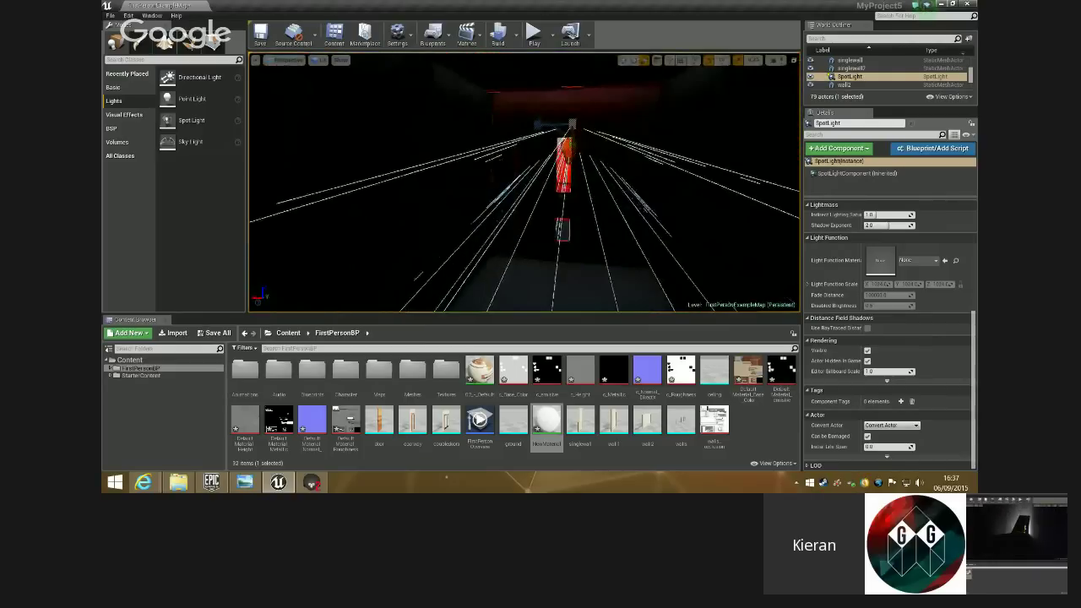
pyautogui.moveTo(191, 141); pyautogui.dragTo(529, 245)
pyautogui.scroll(3, 921, 282)
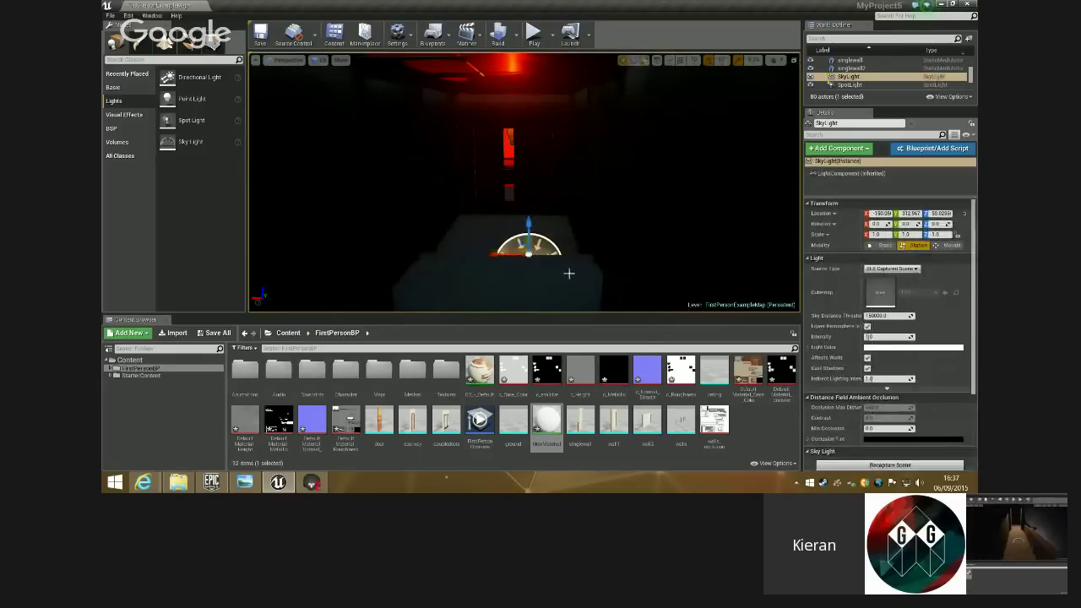
pyautogui.scroll(-1, 924, 339)
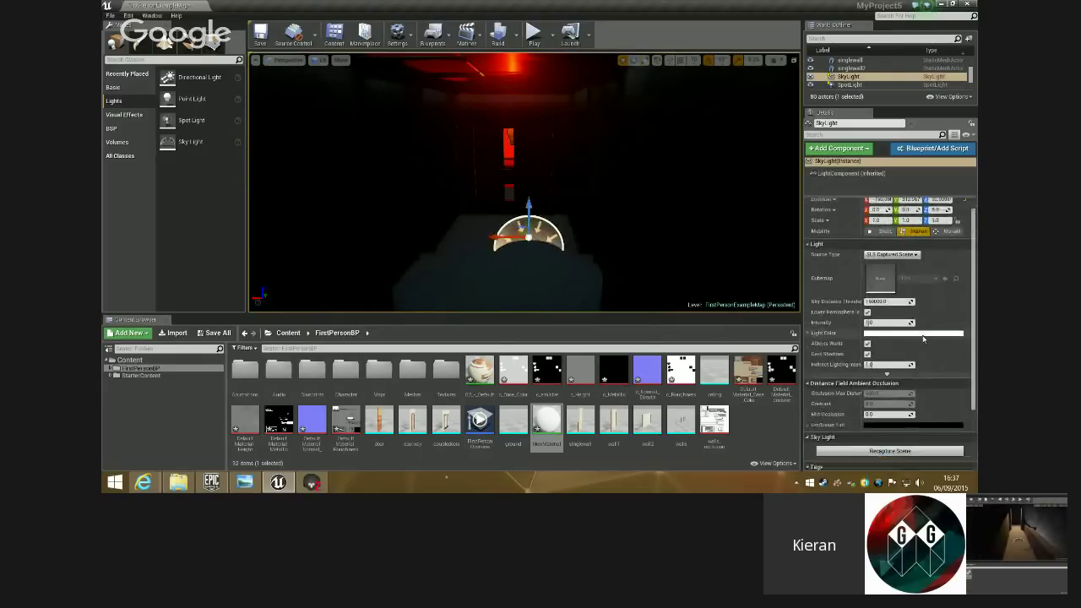
pyautogui.scroll(1, 923, 340)
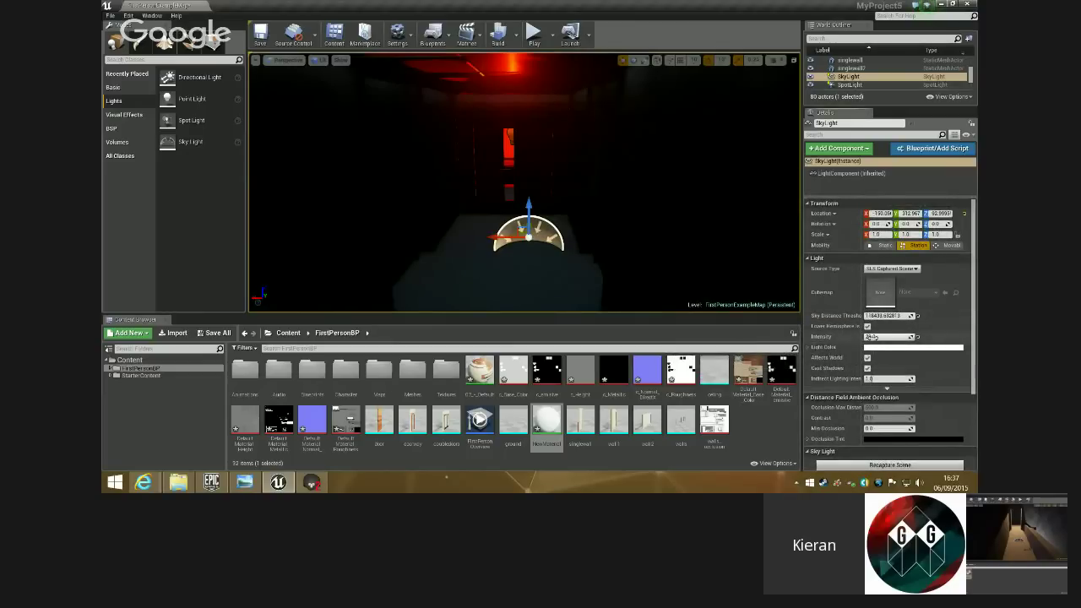
pyautogui.moveTo(887, 315); pyautogui.dragTo(904, 337)
pyautogui.moveTo(575, 210); pyautogui.dragTo(455, 174, button='right')
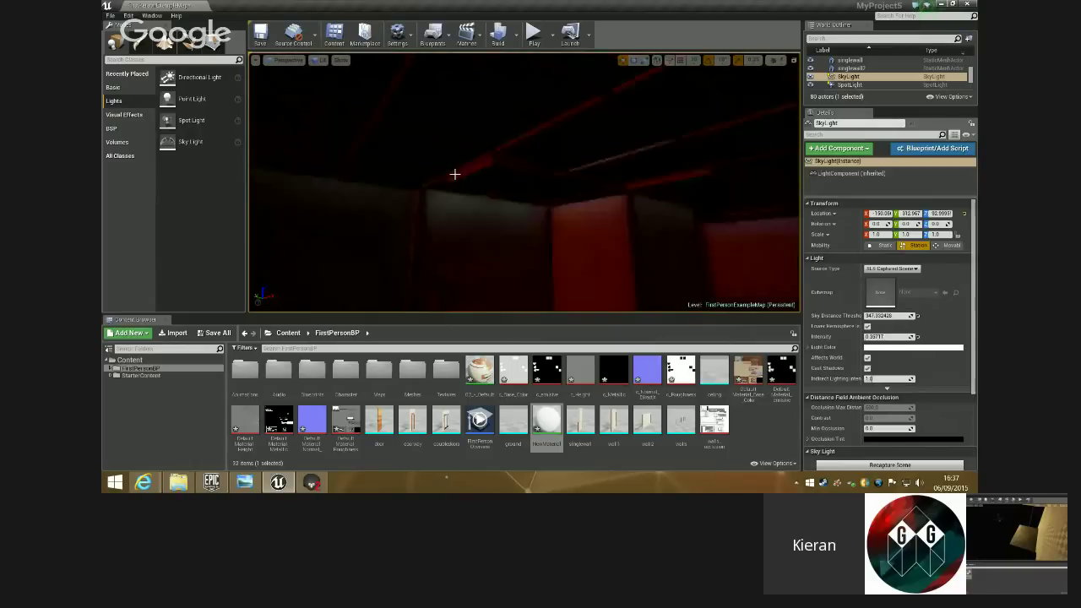
# - Inspect the corridor's walls and ceiling and play-test the level along its length to examine the sky light's effect
pyautogui.moveTo(551, 219); pyautogui.dragTo(644, 174, button='right')
pyautogui.click(642, 143)
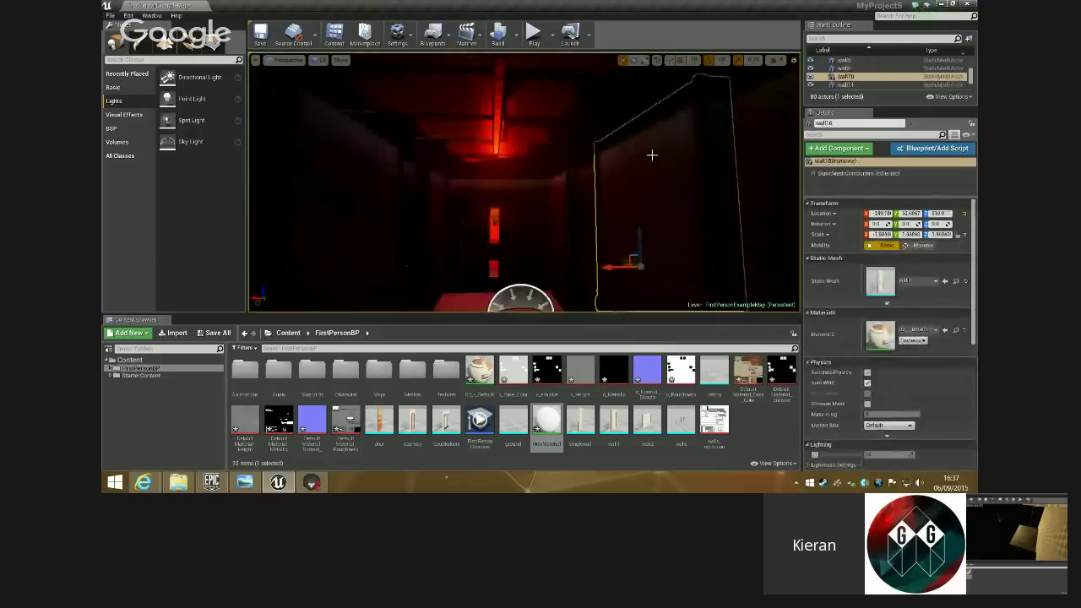
pyautogui.click(507, 133)
pyautogui.moveTo(526, 164); pyautogui.dragTo(550, 64, button='right')
pyautogui.click(533, 34)
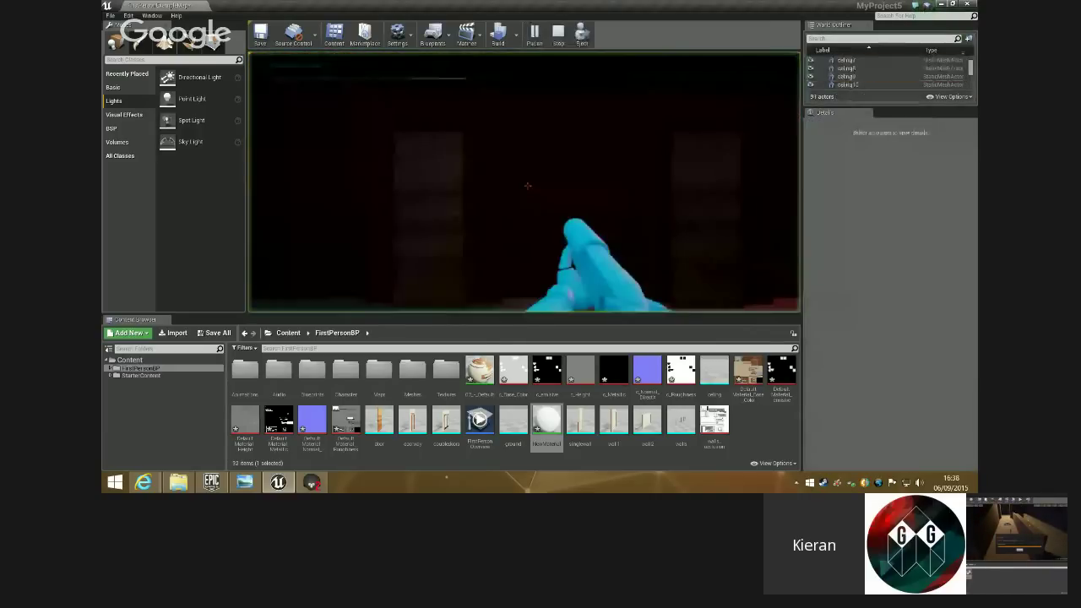
pyautogui.press('w')
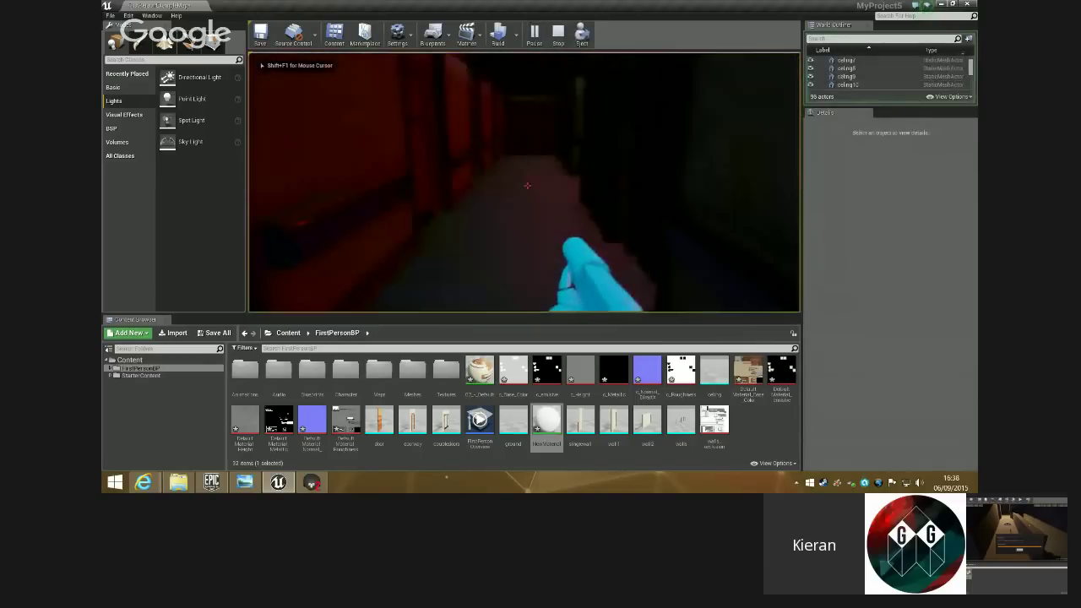
pyautogui.press('w')
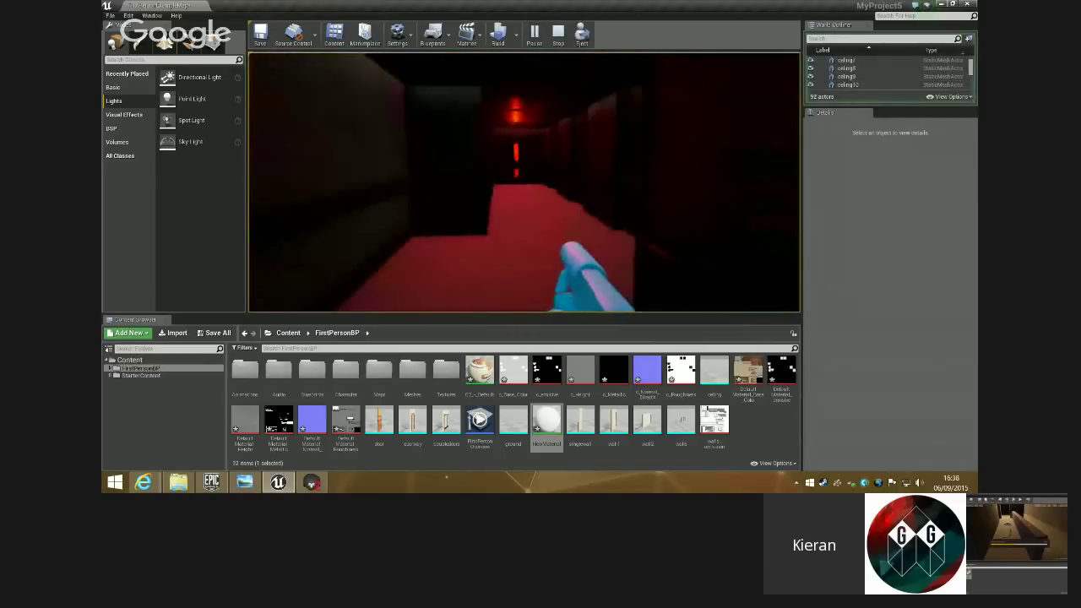
pyautogui.press('w')
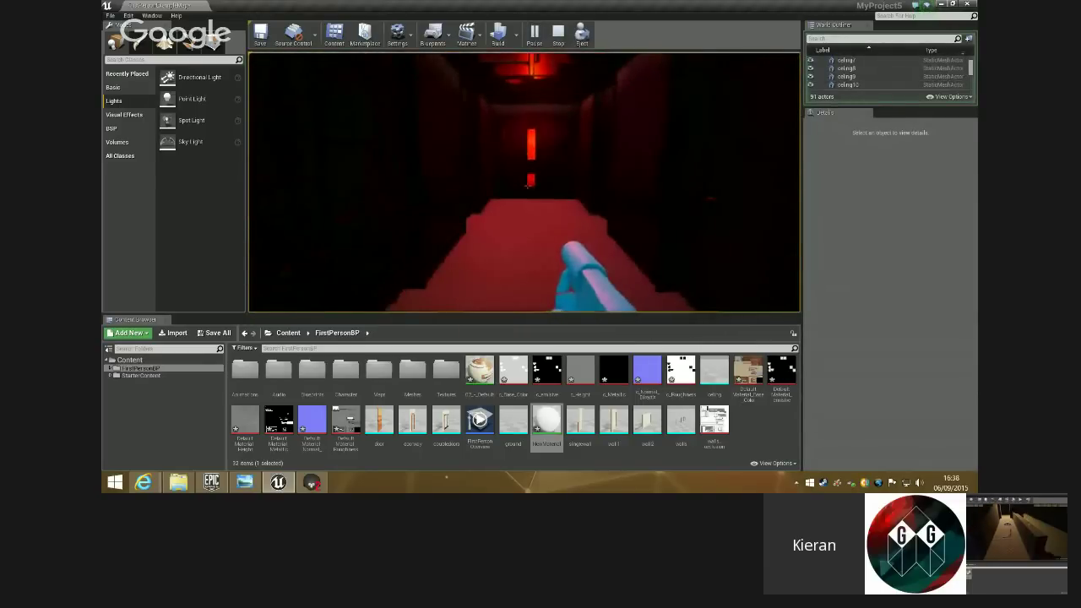
pyautogui.press('w')
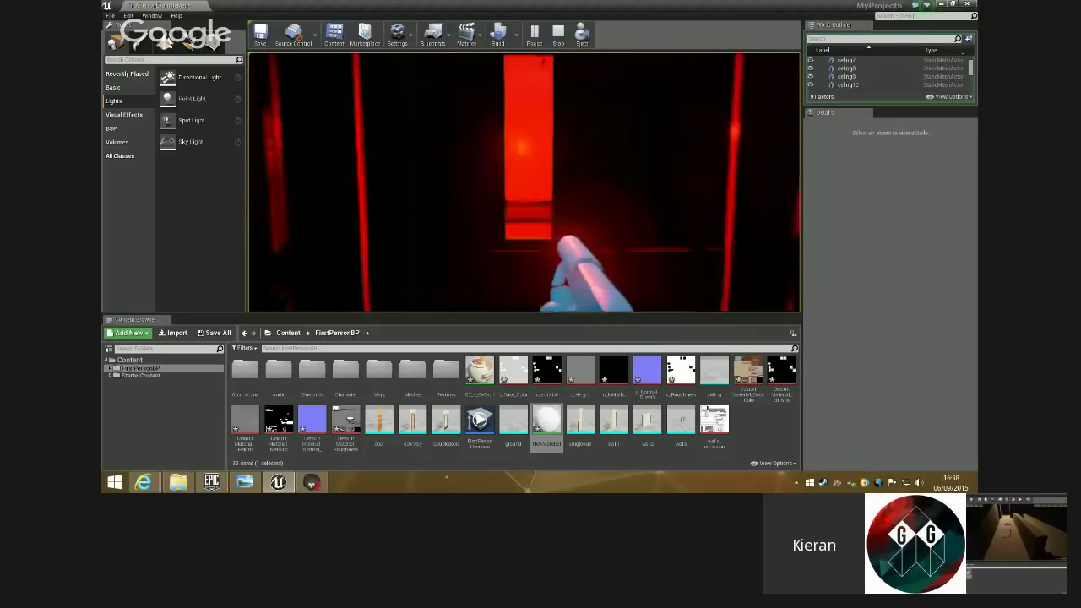
pyautogui.press('w')
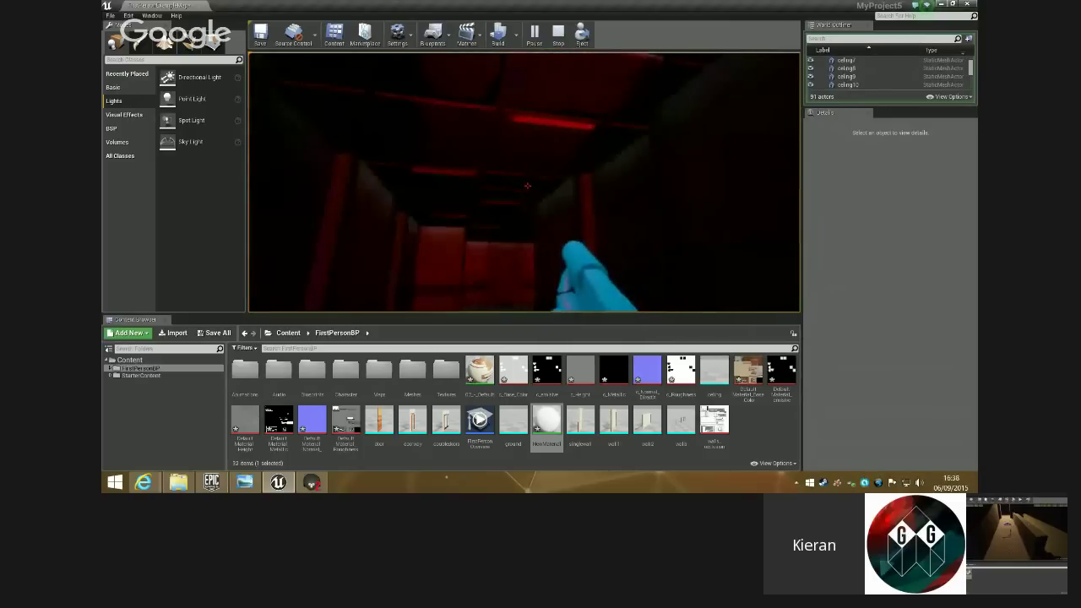
pyautogui.press('Escape')
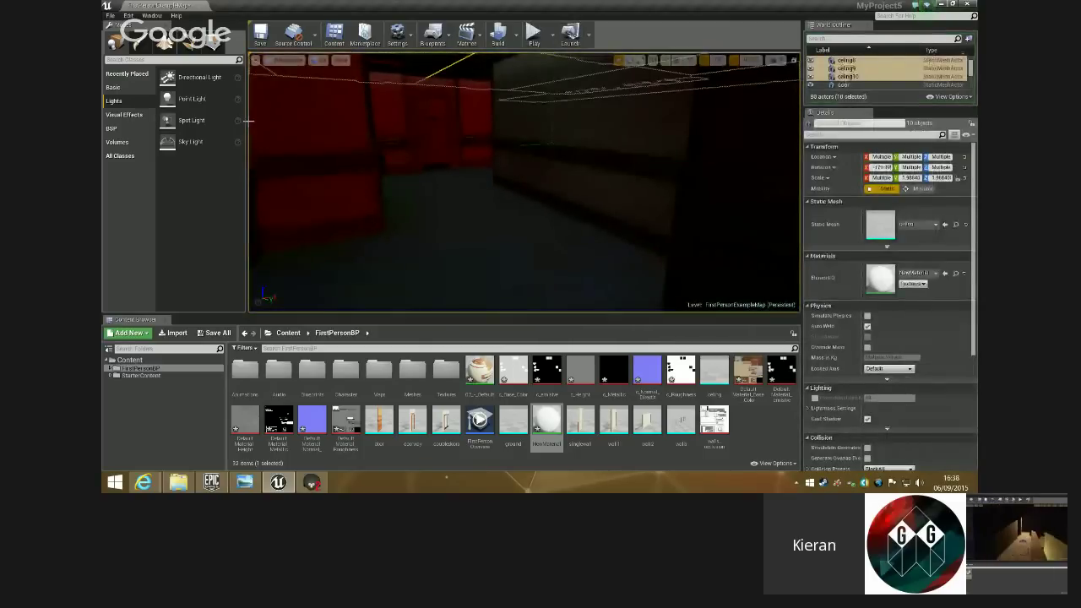
pyautogui.scroll(-3, 916, 328)
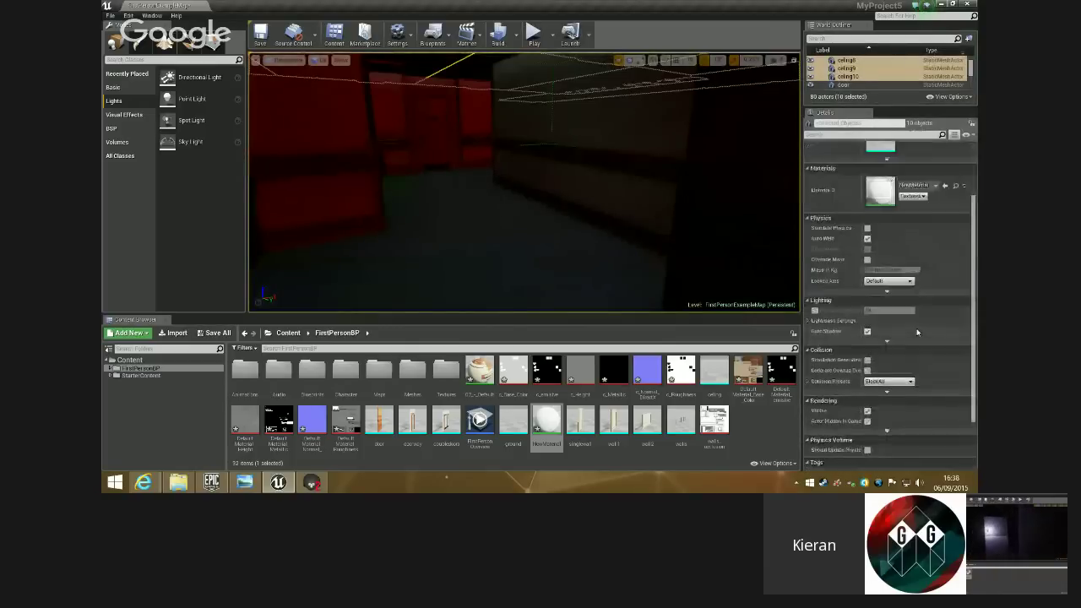
pyautogui.scroll(3, 916, 328)
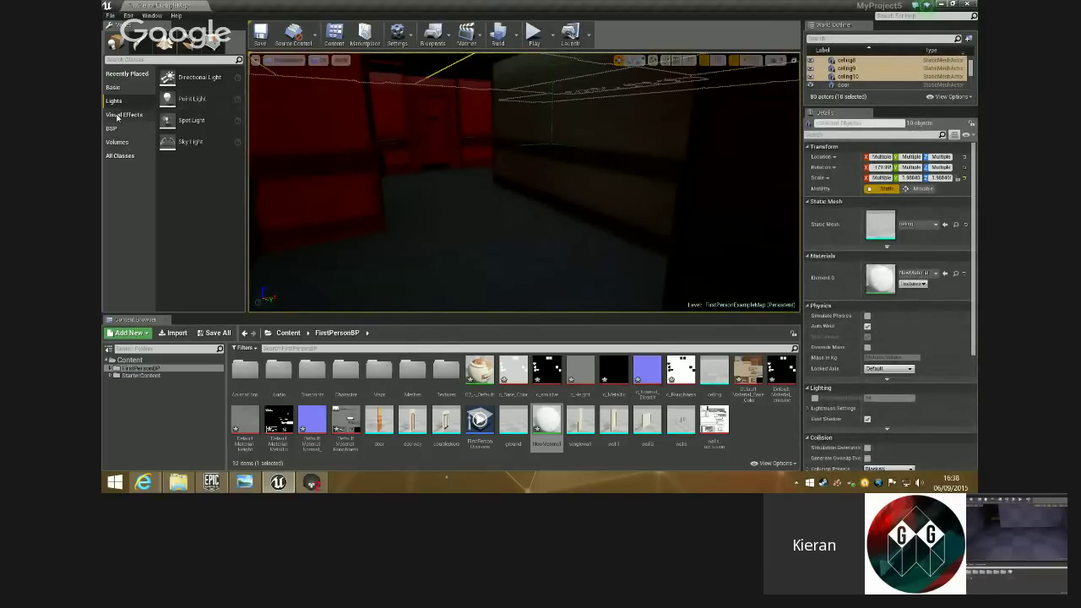
pyautogui.scroll(-2, 901, 229)
pyautogui.scroll(2, 901, 235)
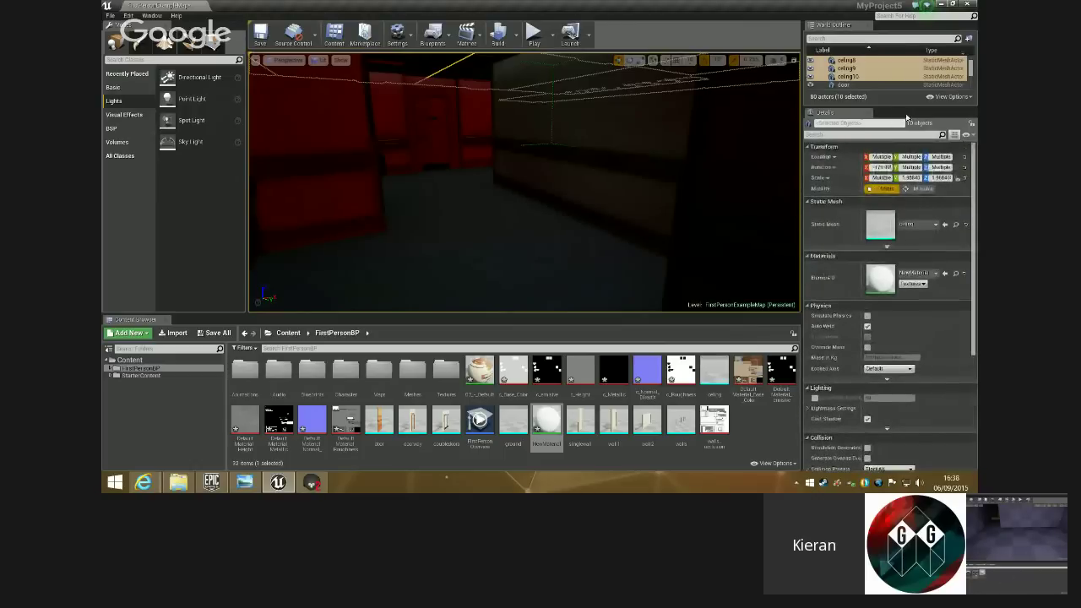
pyautogui.click(426, 34)
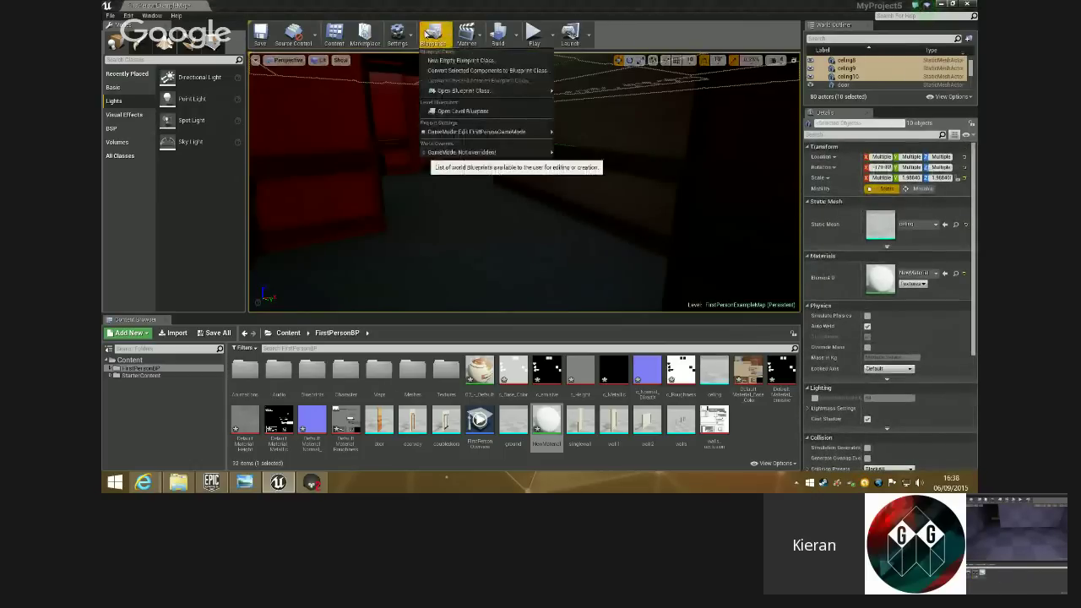
pyautogui.click(434, 13)
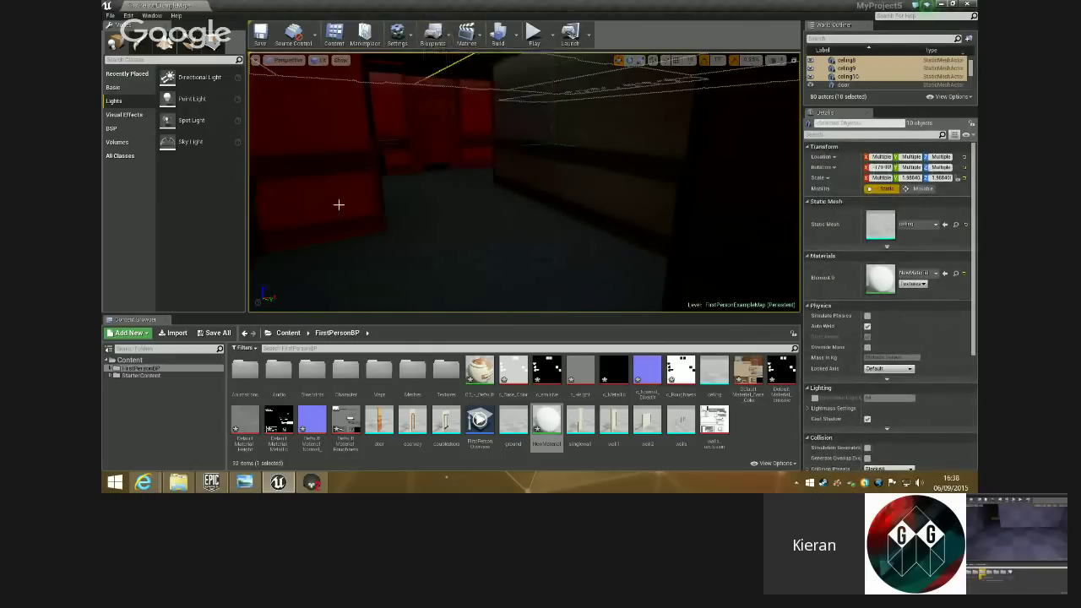
# - Open the FirstPersonCharacter blueprint from the FirstPersonBP Blueprints folder and show its FirstPersonCamera component in the 3D viewport
pyautogui.click(140, 375)
pyautogui.click(130, 360)
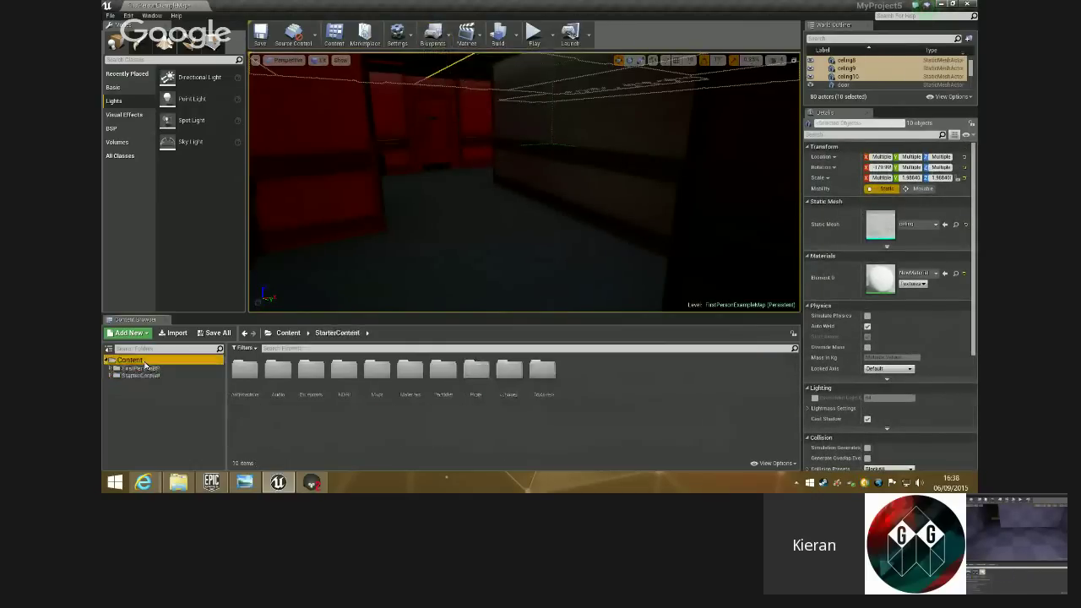
pyautogui.click(427, 38)
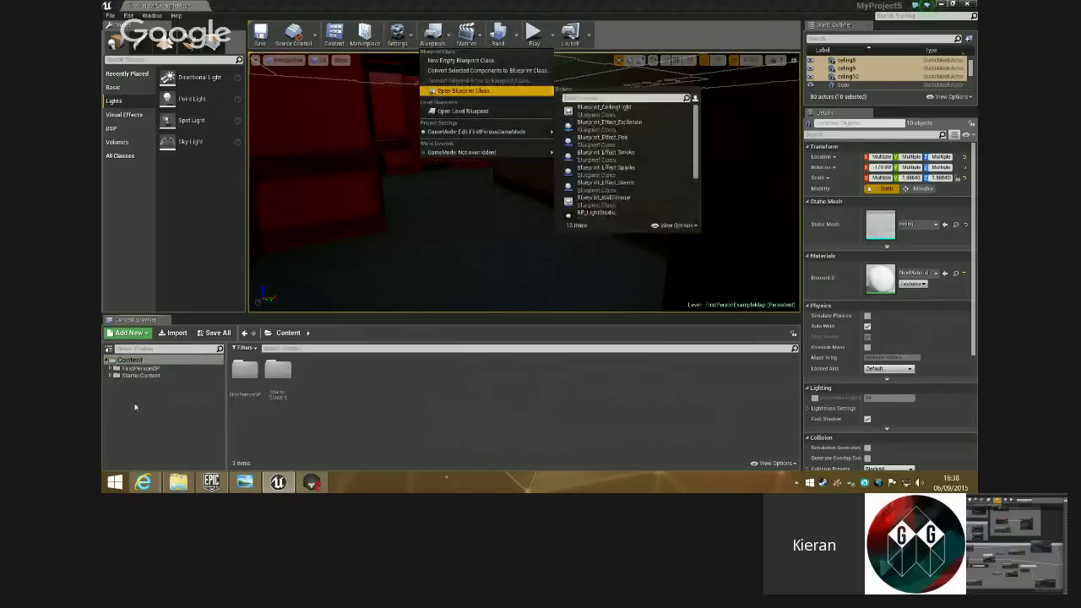
pyautogui.click(151, 368)
pyautogui.click(150, 369)
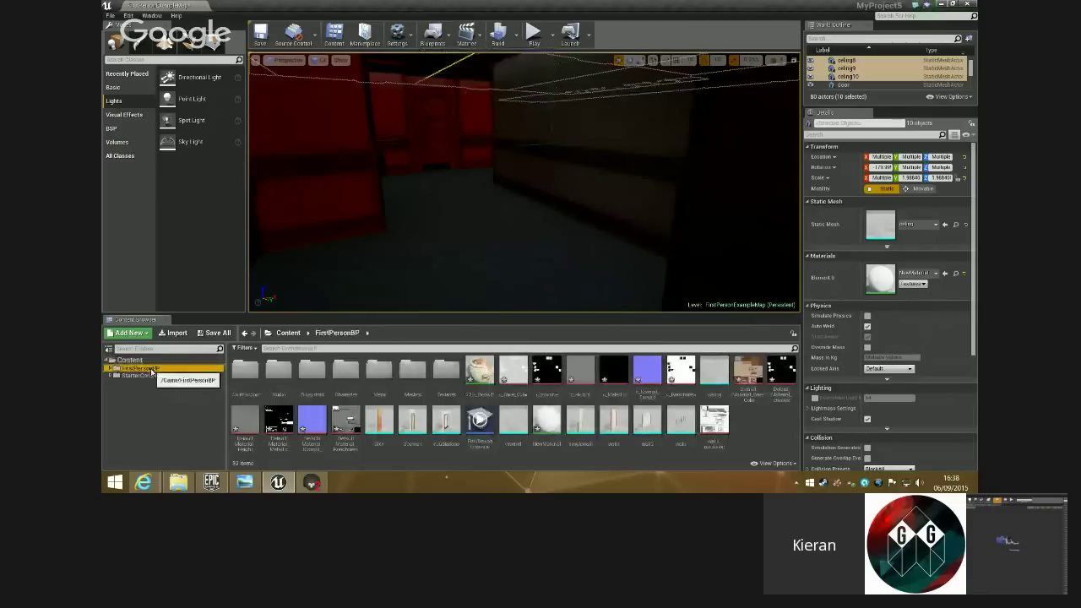
pyautogui.doubleClick(151, 368)
pyautogui.click(125, 384)
pyautogui.click(139, 375)
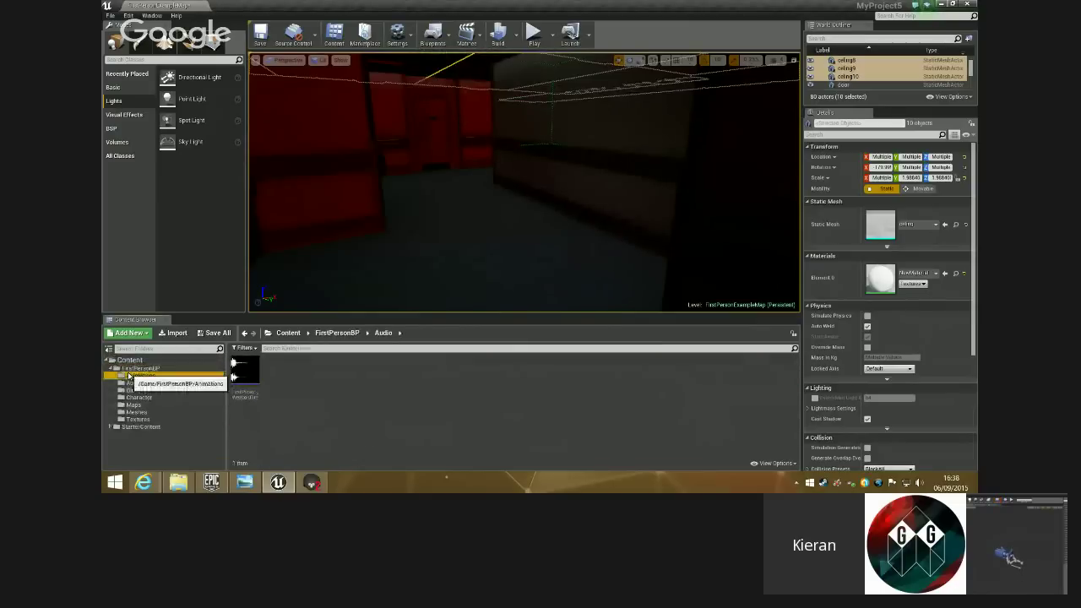
pyautogui.click(144, 392)
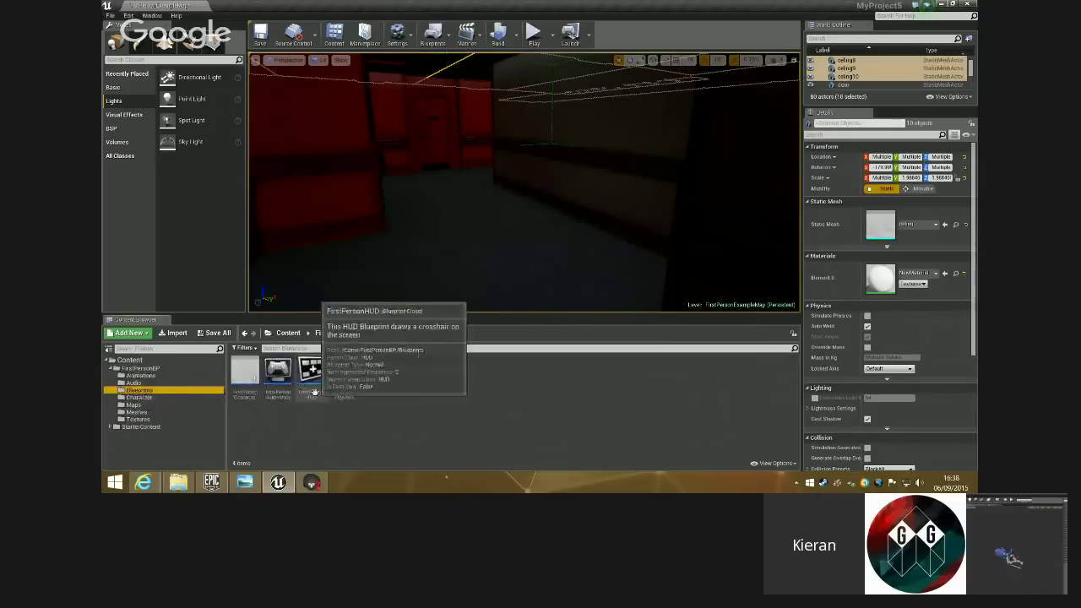
pyautogui.doubleClick(251, 375)
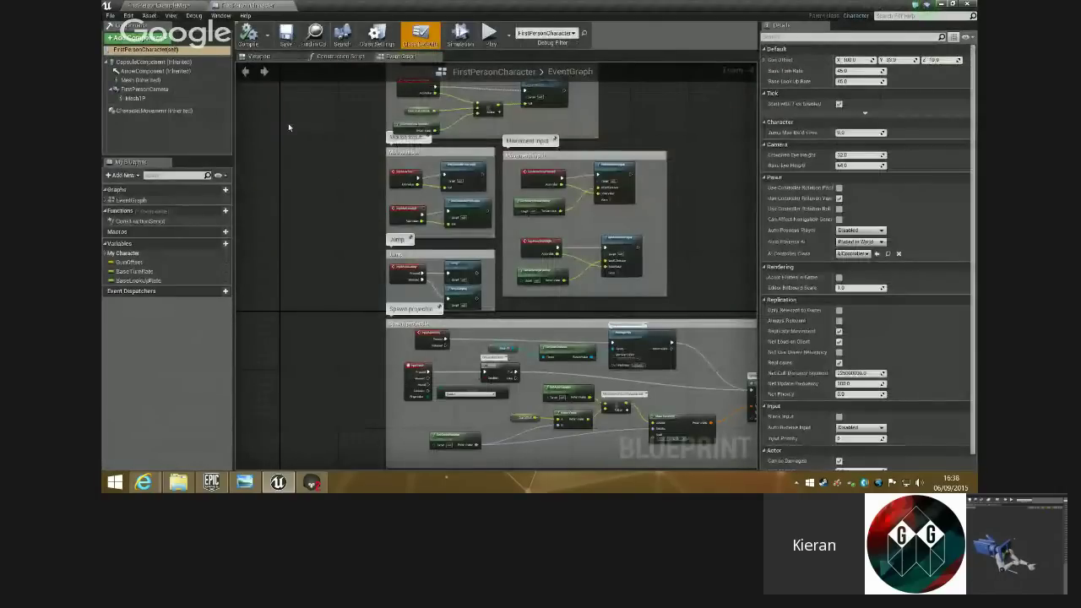
pyautogui.click(133, 88)
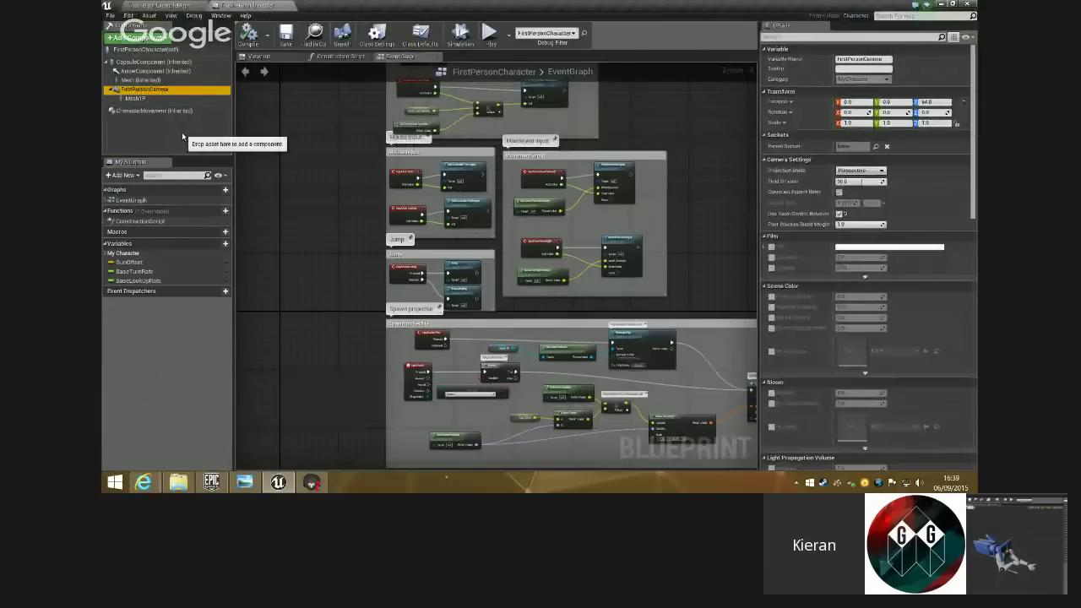
pyautogui.click(258, 56)
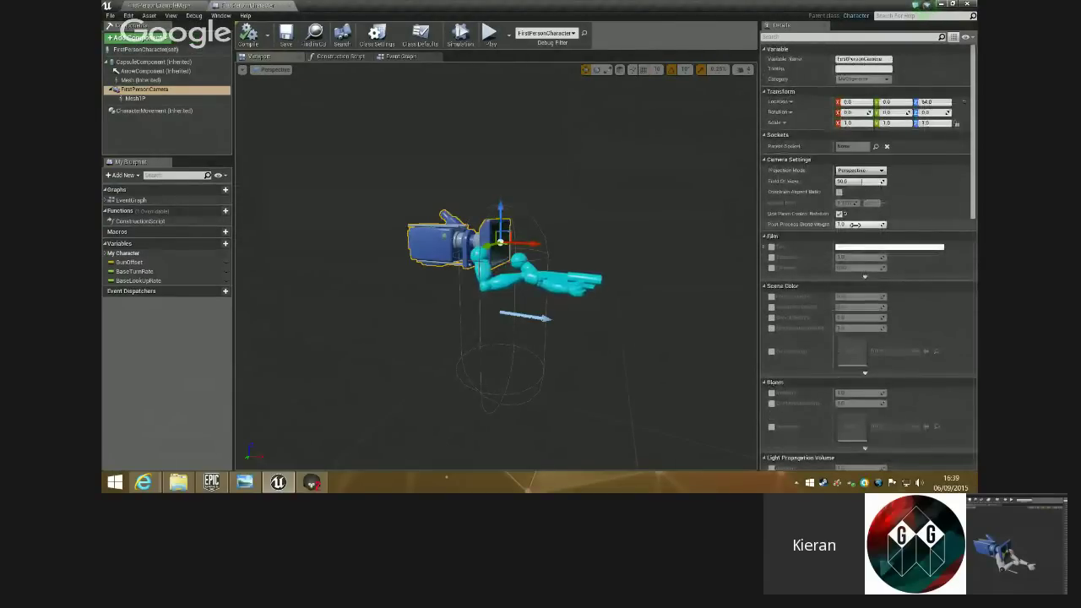
# - Look through the FirstPersonCamera's camera and post-process settings, from Field Of View down to Screen Space Reflections
pyautogui.scroll(-1, 856, 225)
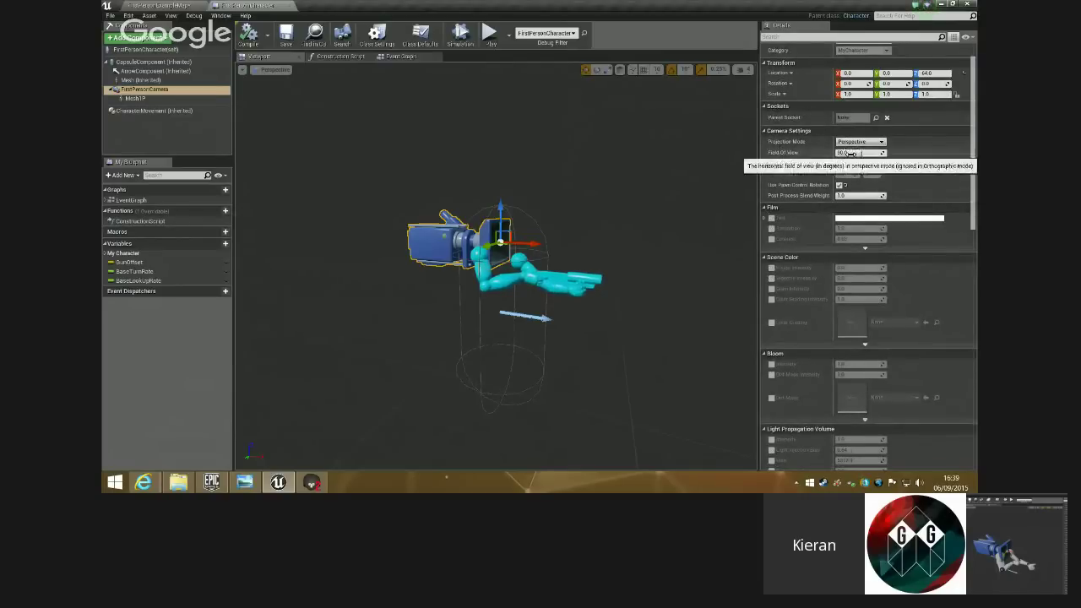
pyautogui.scroll(-4, 886, 180)
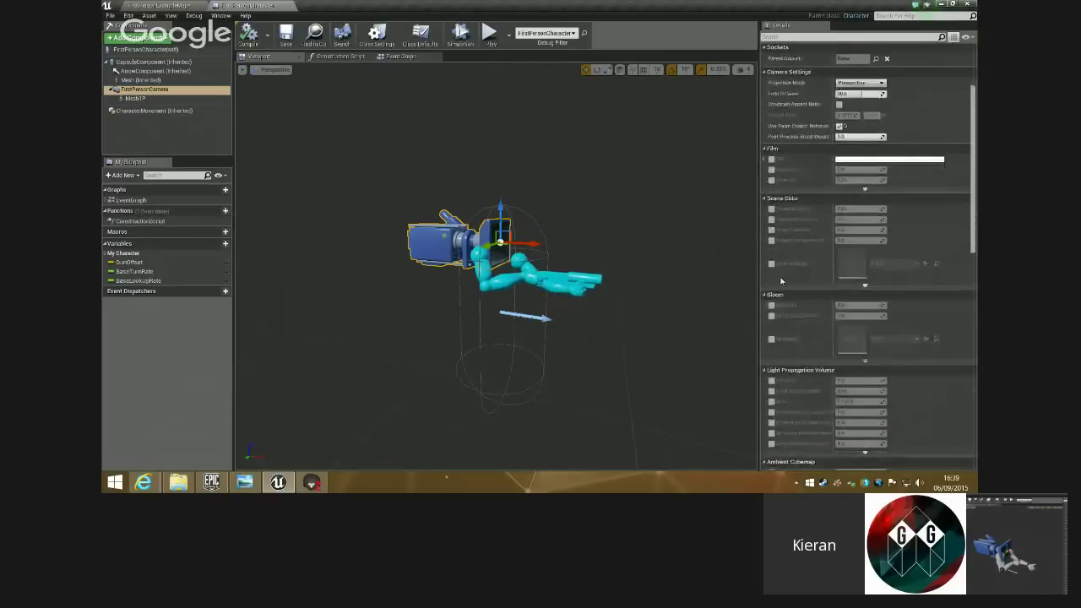
pyautogui.scroll(-4, 795, 245)
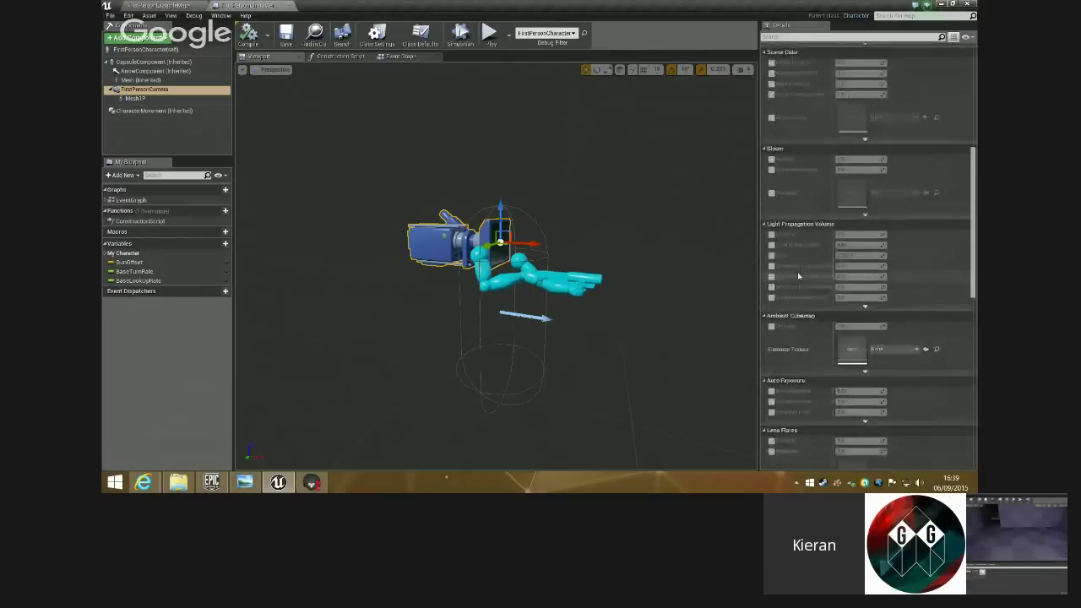
pyautogui.scroll(-4, 891, 335)
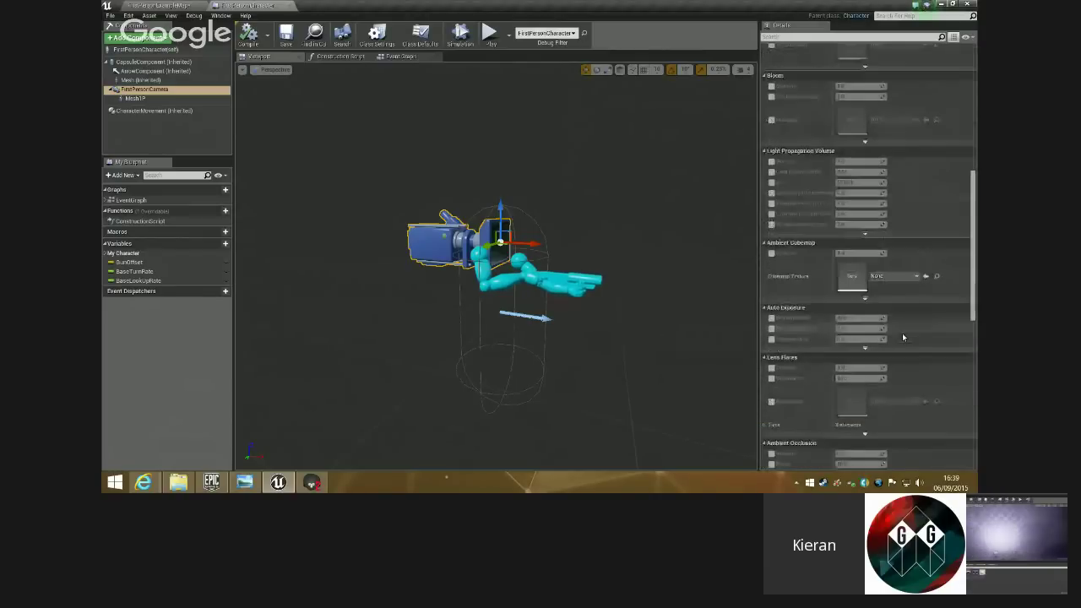
pyautogui.scroll(-4, 903, 337)
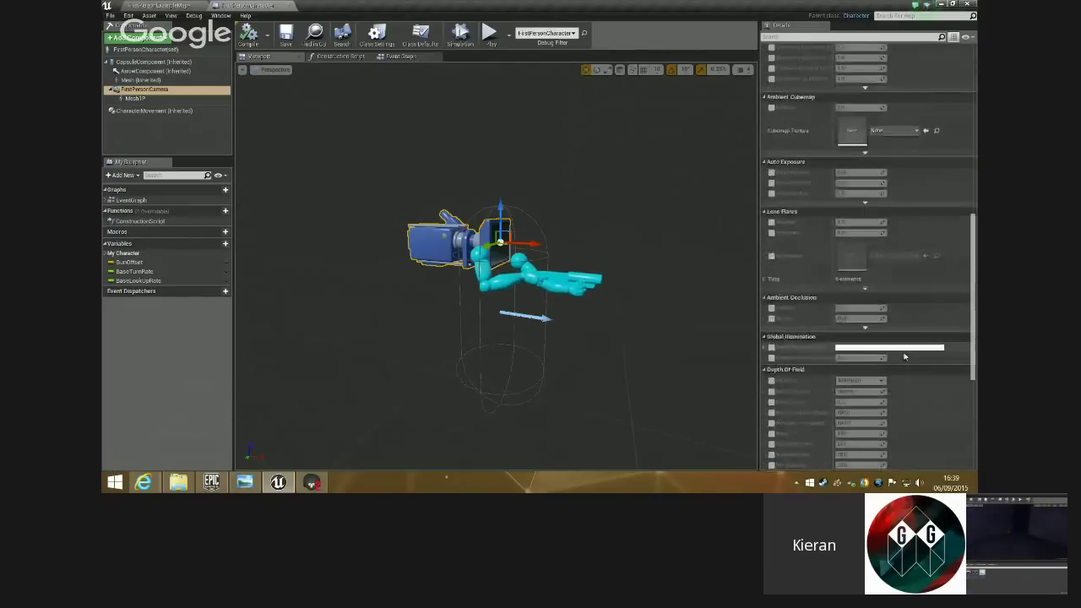
pyautogui.scroll(-4, 900, 359)
pyautogui.scroll(-4, 812, 398)
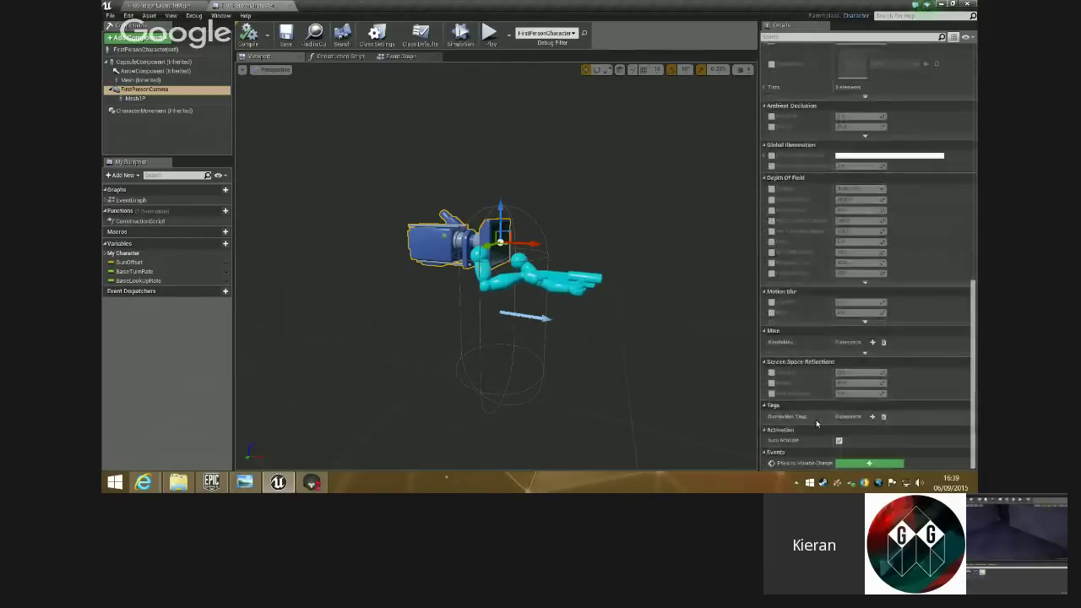
pyautogui.scroll(4, 910, 387)
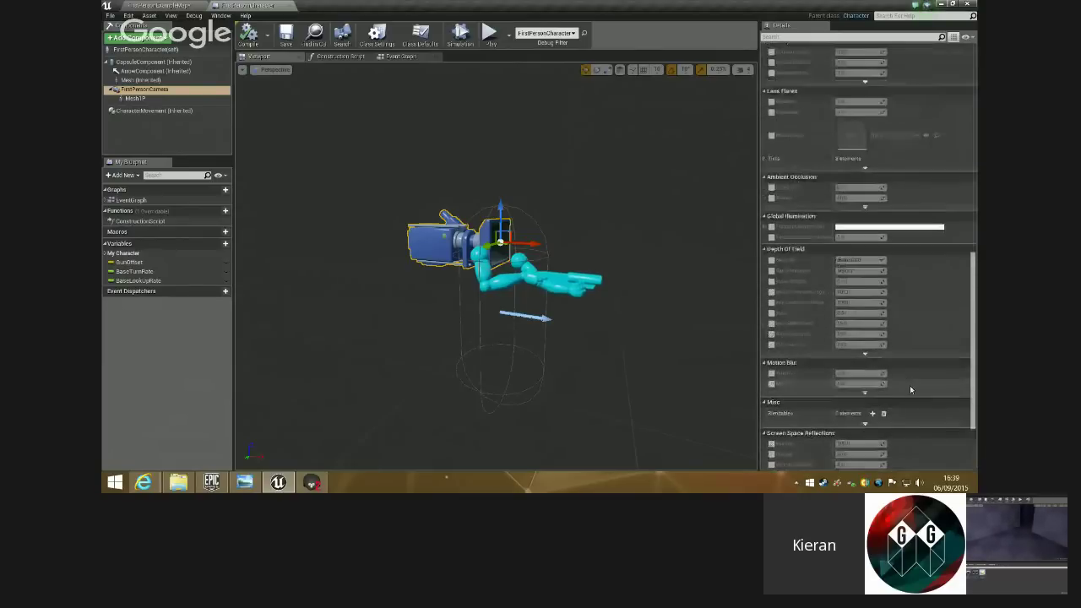
pyautogui.scroll(1, 910, 387)
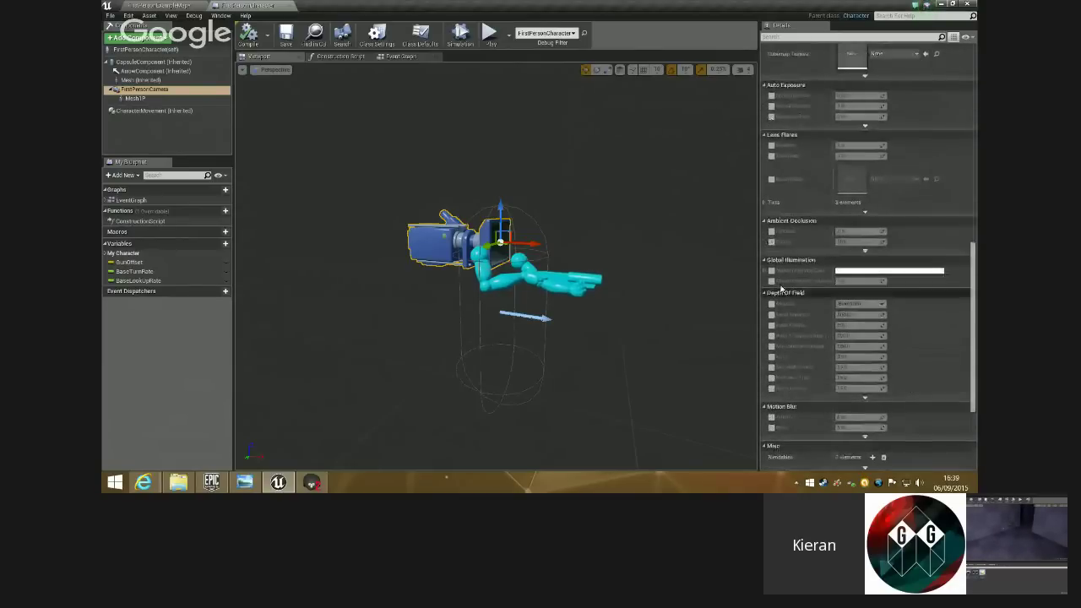
pyautogui.scroll(4, 814, 291)
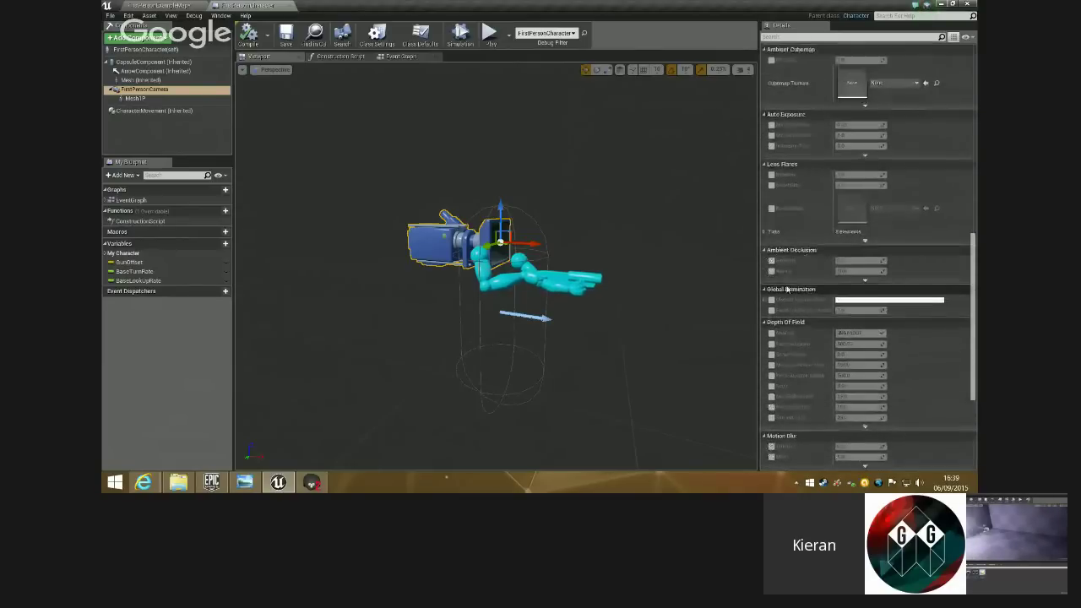
# - Enable the camera's Indirect Lighting Color override and its Ambient Occlusion overrides, with intensity 1.0 and an adjusted radius
pyautogui.click(765, 294)
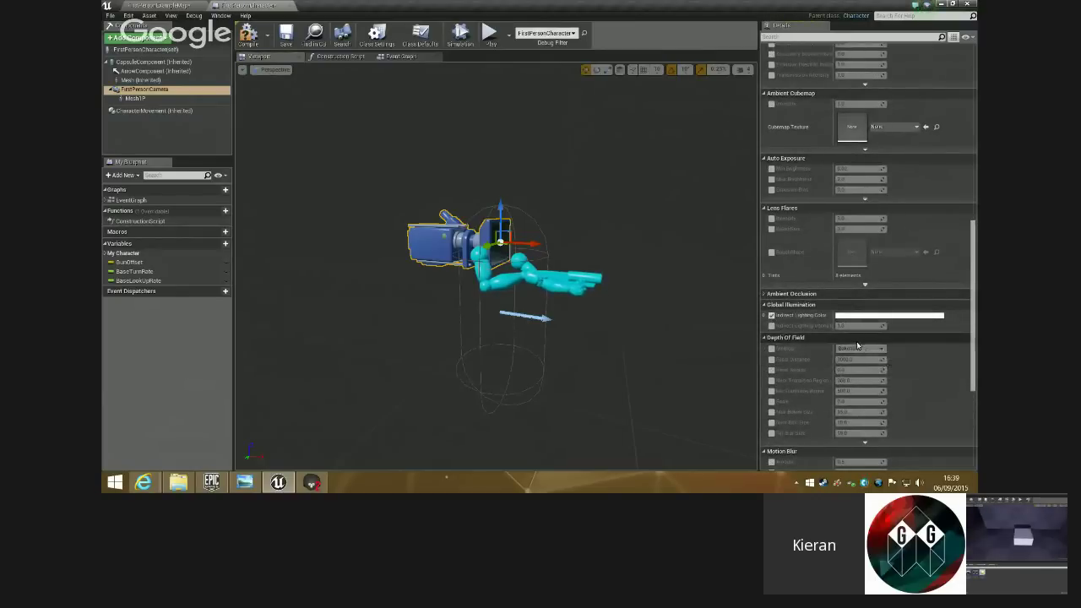
pyautogui.click(792, 294)
pyautogui.click(771, 304)
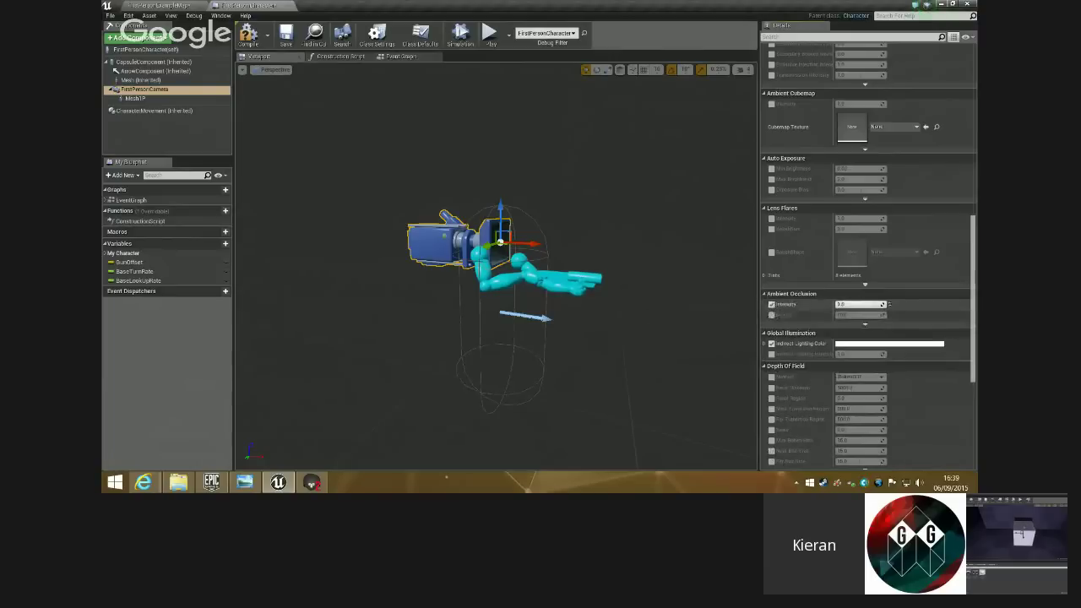
pyautogui.click(771, 314)
pyautogui.moveTo(860, 314); pyautogui.dragTo(836, 314)
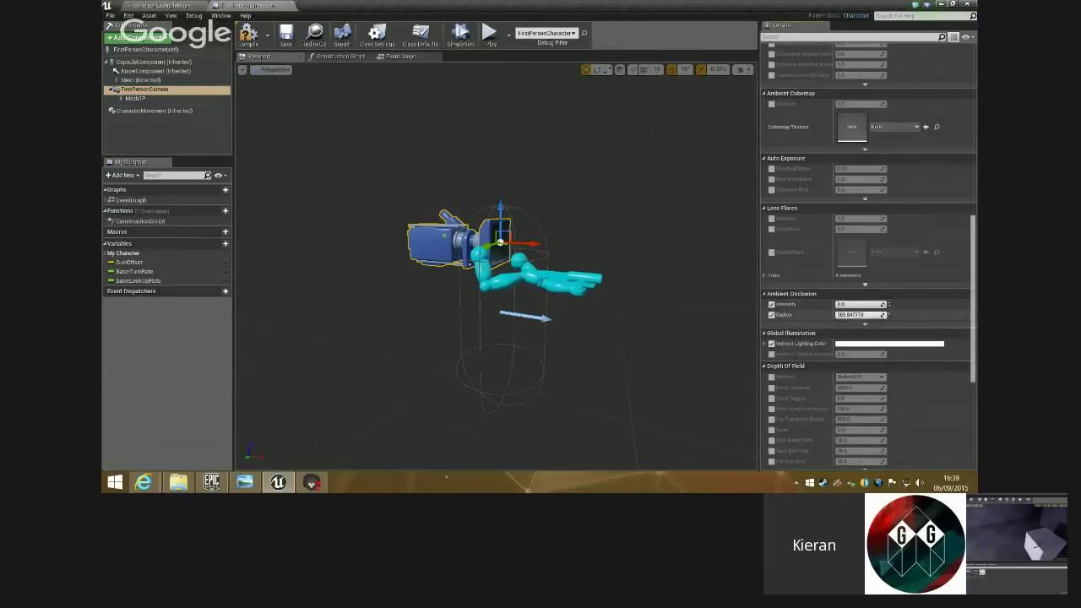
# - Enable the camera's Lens Flares intensity at about 11.6 and detach the FirstPersonCharacter blueprint into its own window
pyautogui.scroll(1, 813, 271)
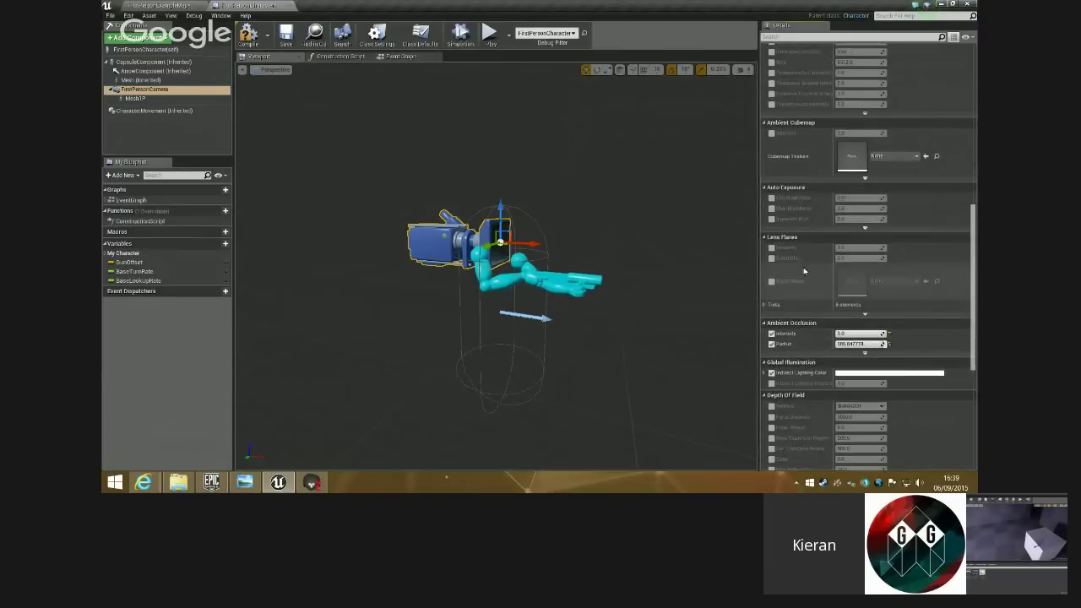
pyautogui.scroll(1, 782, 261)
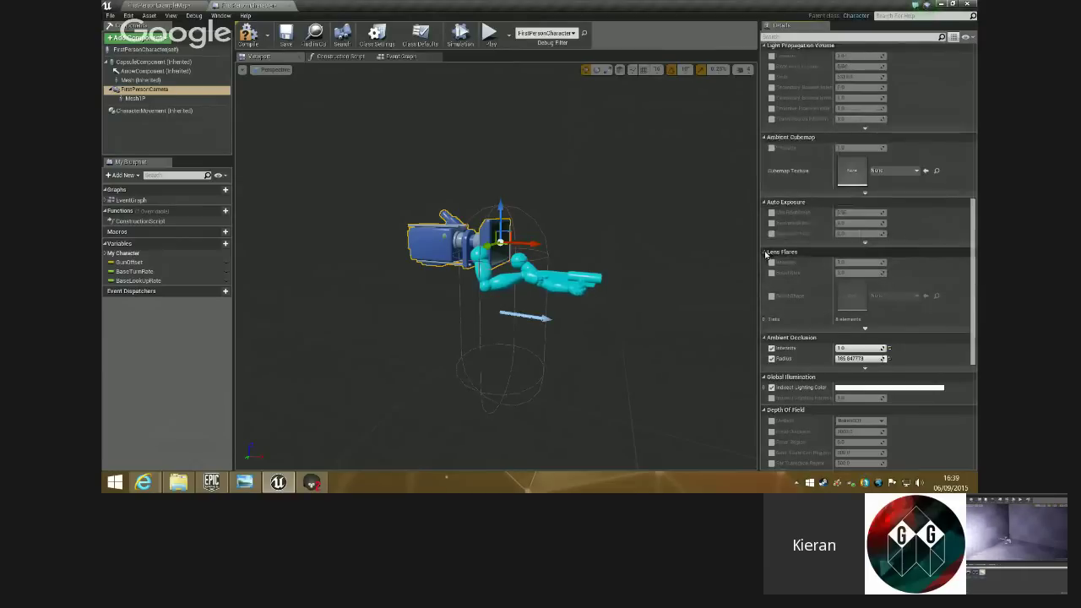
pyautogui.click(765, 252)
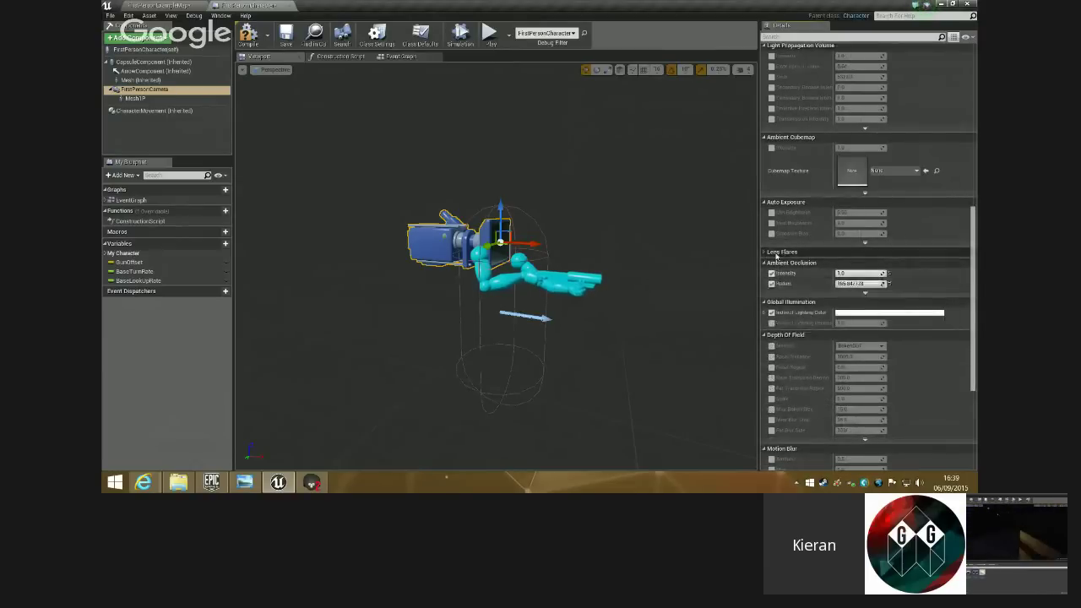
pyautogui.click(766, 253)
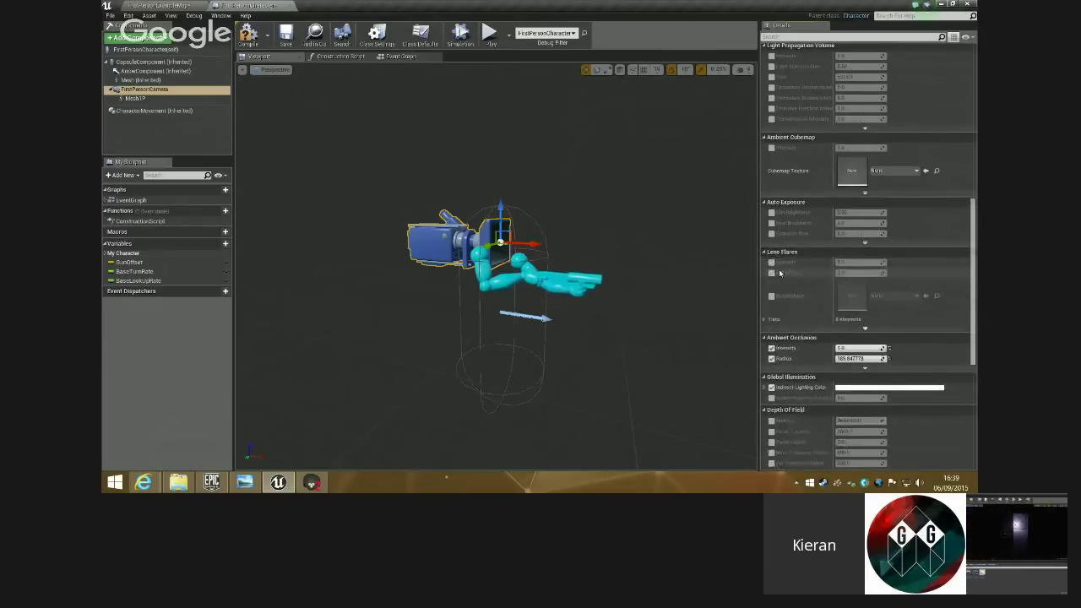
pyautogui.moveTo(842, 263); pyautogui.dragTo(879, 262)
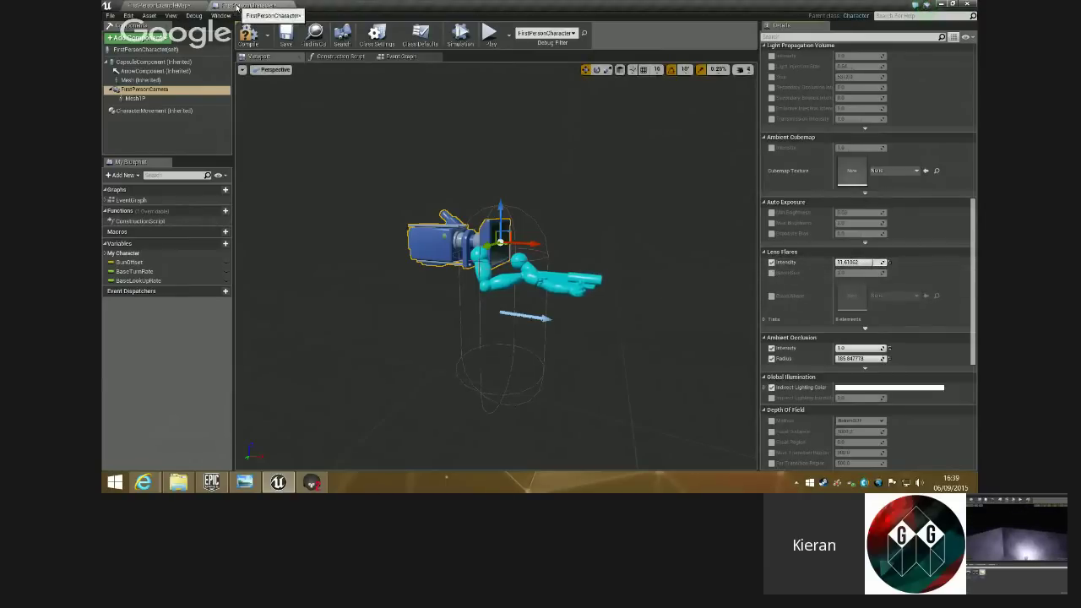
pyautogui.moveTo(240, 7); pyautogui.dragTo(514, 81)
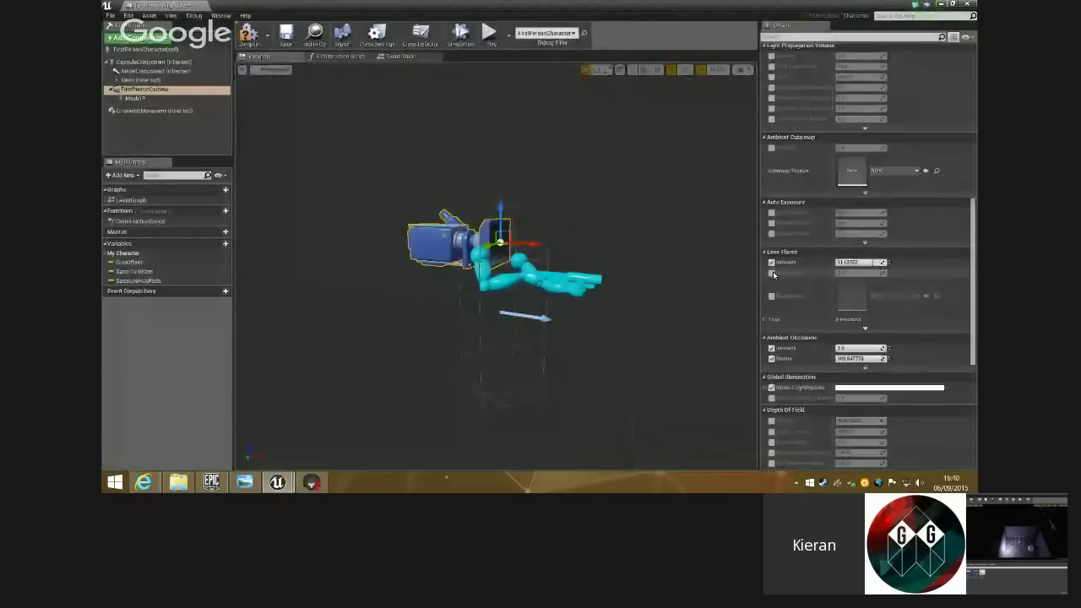
# - Enable the Lens Flares bokeh size override and the Auto Exposure overrides for min brightness, max brightness and exposure bias
pyautogui.click(771, 272)
pyautogui.click(771, 227)
pyautogui.click(771, 237)
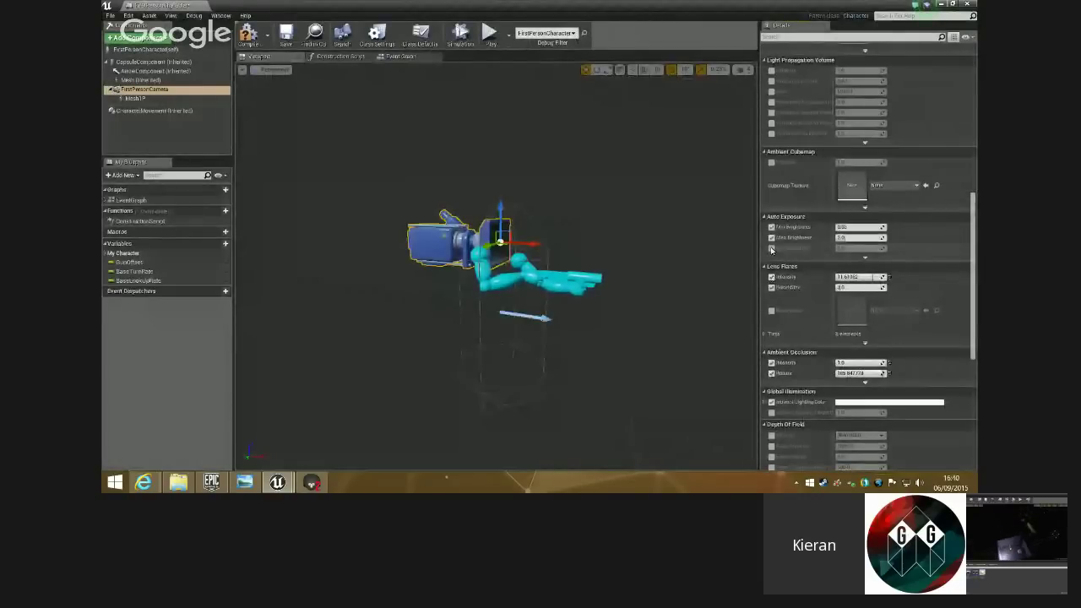
pyautogui.scroll(1, 792, 245)
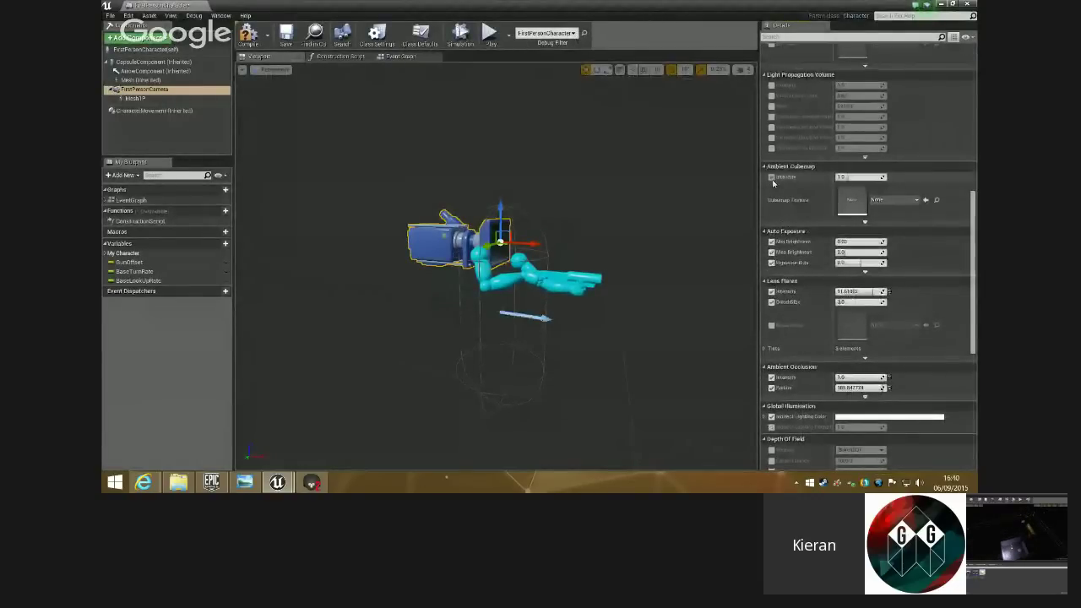
# - Enable the Ambient Cubemap intensity override and the Light Propagation Volume overrides for intensity, light injection bias and size
pyautogui.click(771, 178)
pyautogui.scroll(3, 772, 182)
pyautogui.click(771, 158)
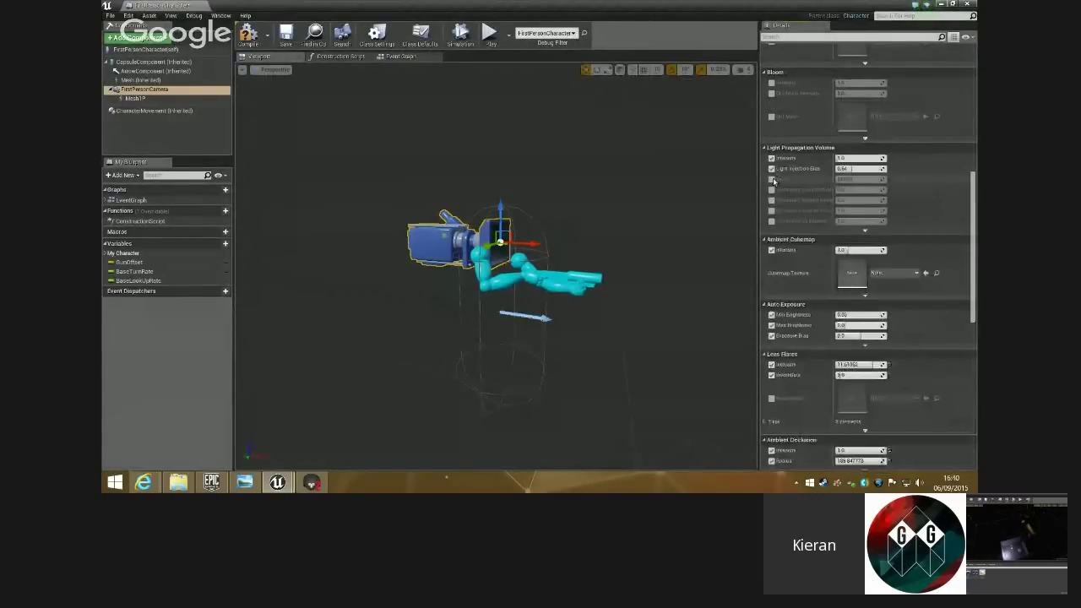
pyautogui.click(771, 180)
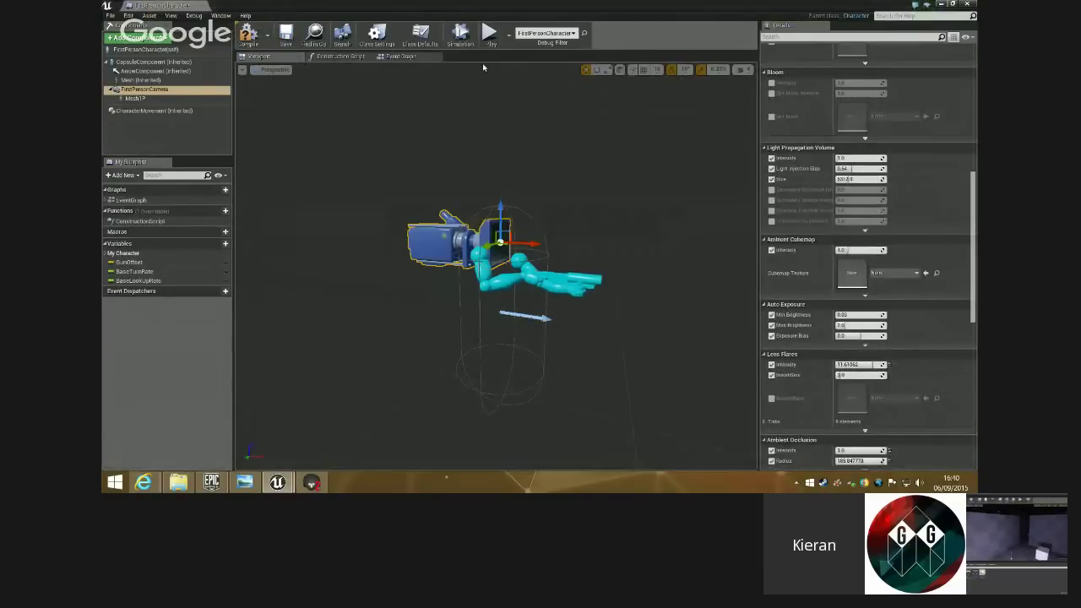
# - Play-test the level, walking the red-lit corridors and firing projectiles to check the camera's post-process settings
pyautogui.click(941, 5)
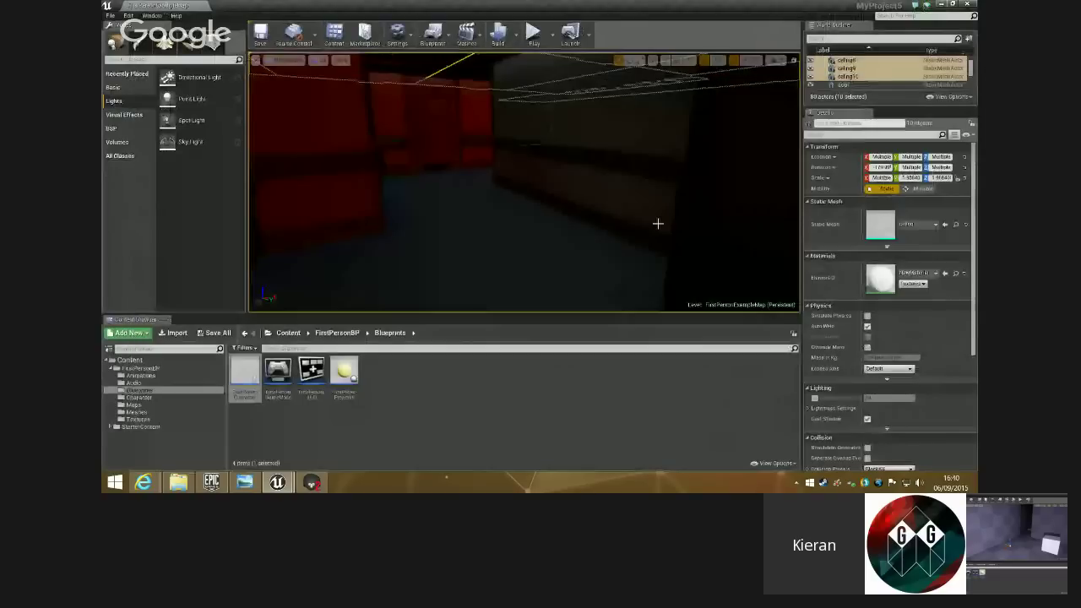
pyautogui.click(532, 32)
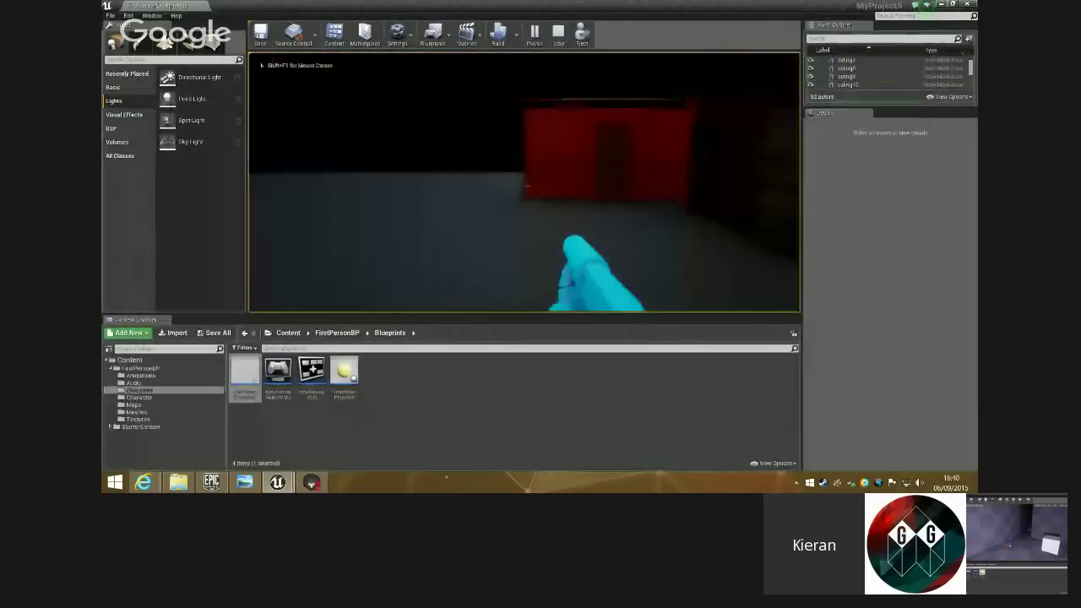
pyautogui.press('w')
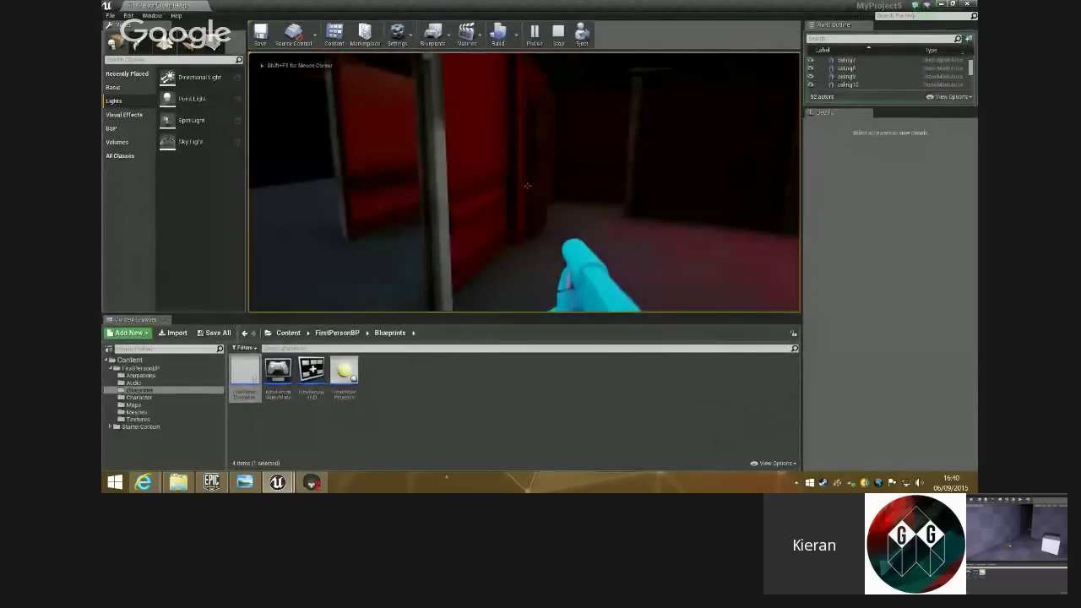
pyautogui.press('w')
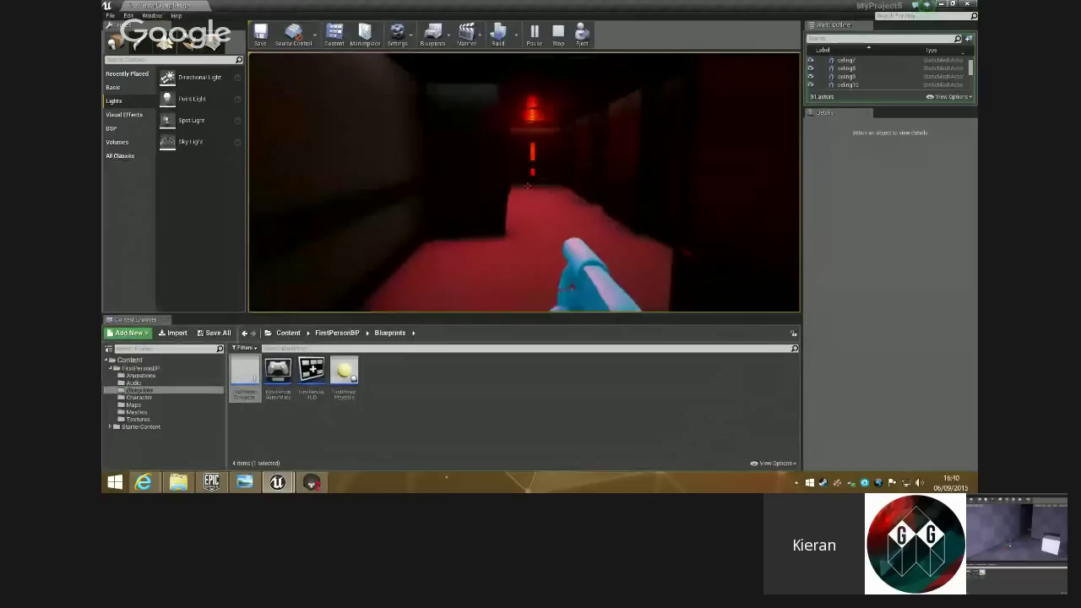
pyautogui.press('w')
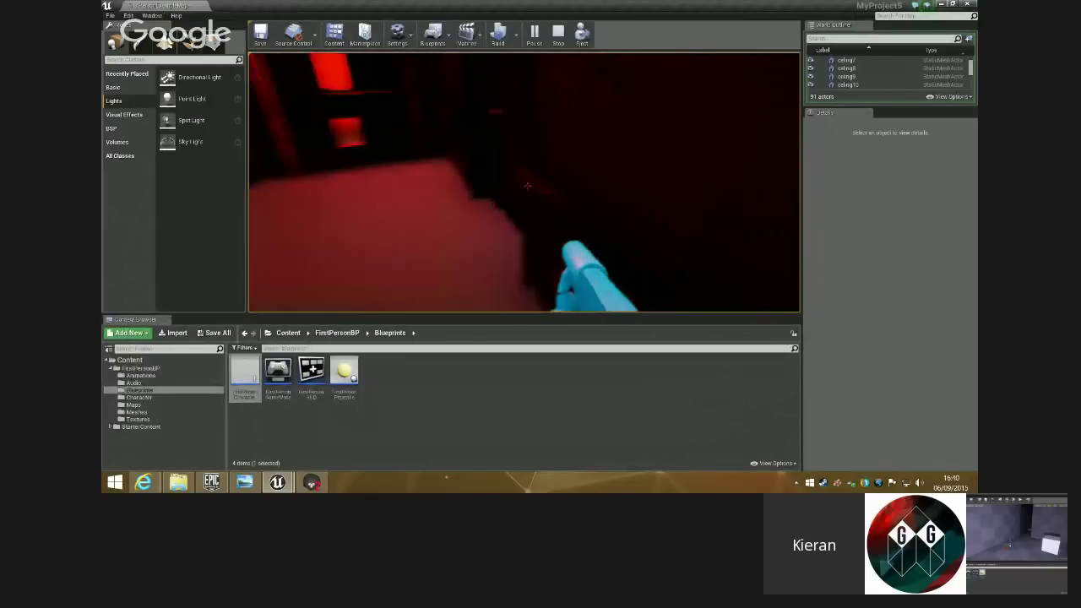
pyautogui.press('w')
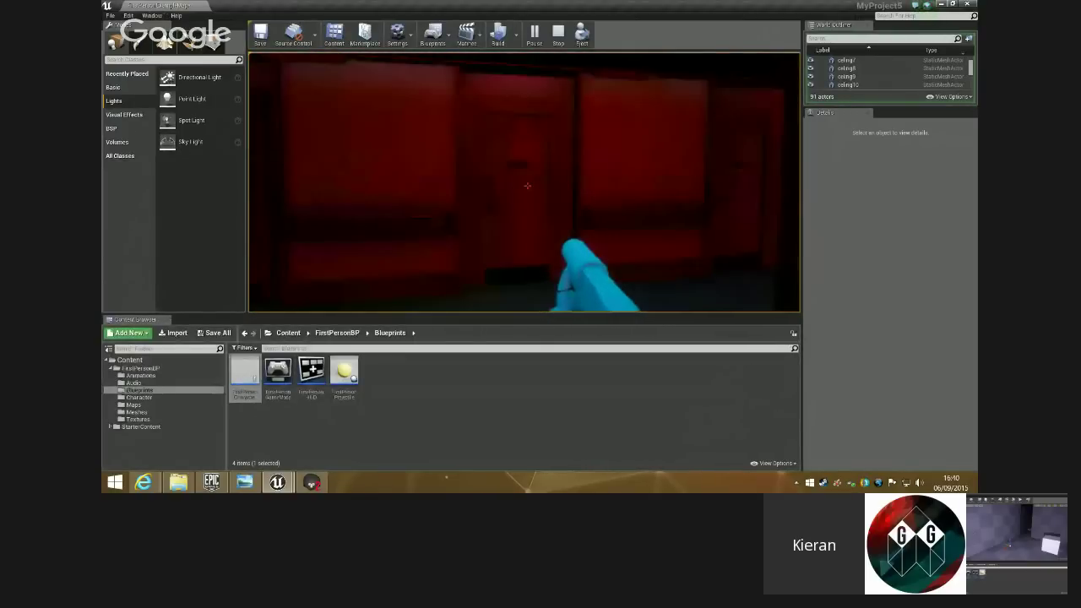
pyautogui.press('w')
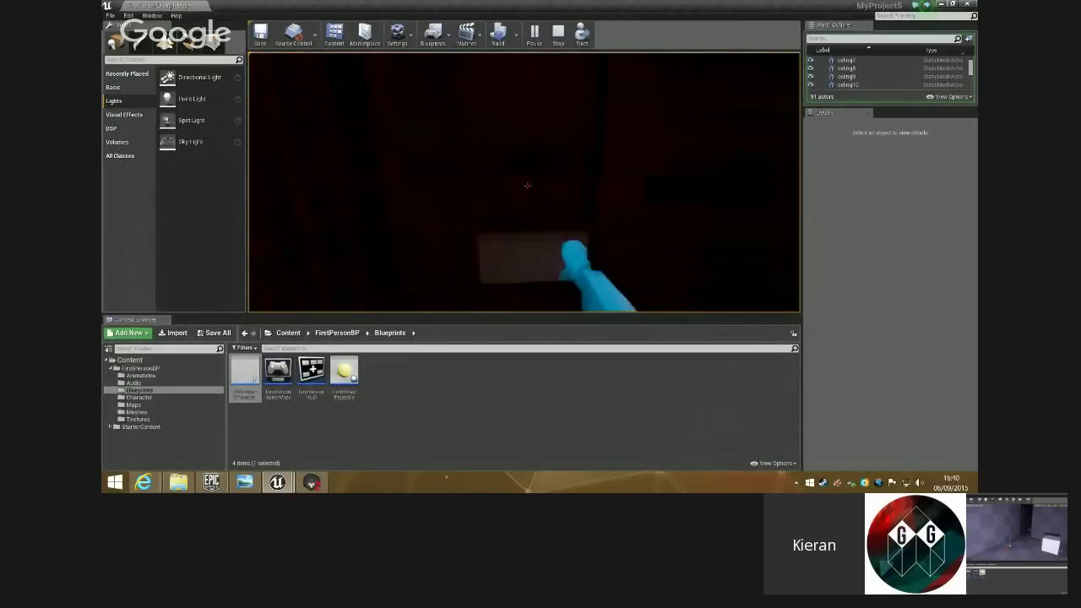
pyautogui.click(528, 185)
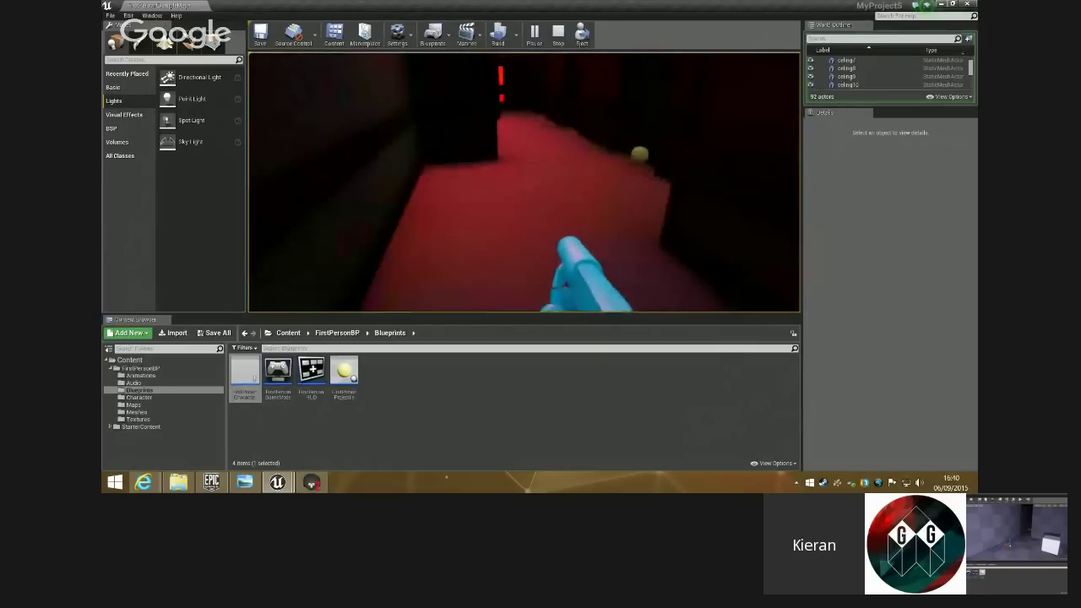
pyautogui.press('w')
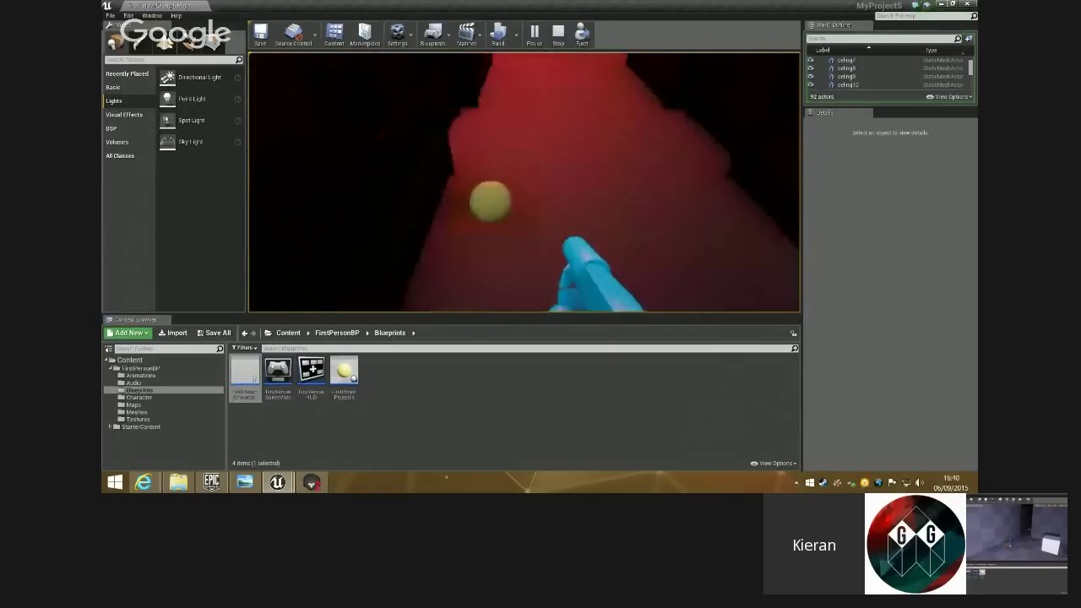
pyautogui.press('w')
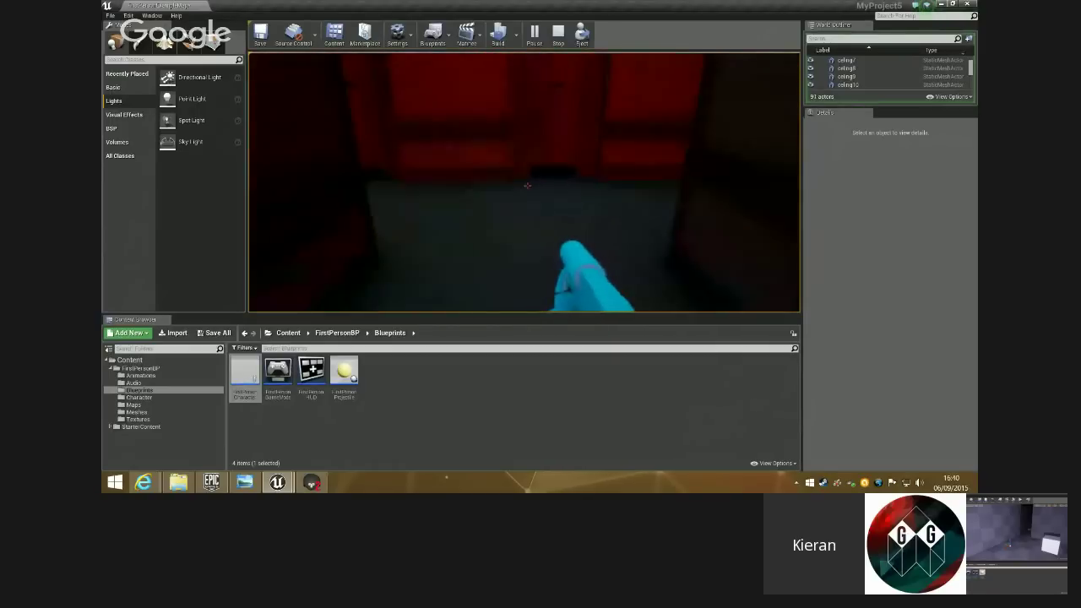
pyautogui.press('w')
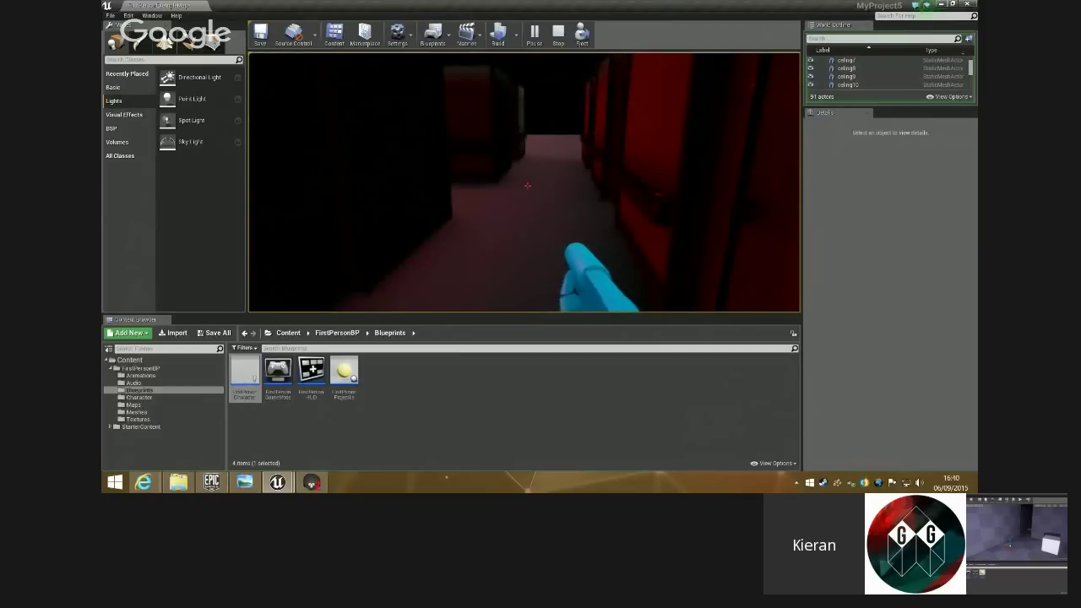
pyautogui.press('w')
pyautogui.click(528, 186)
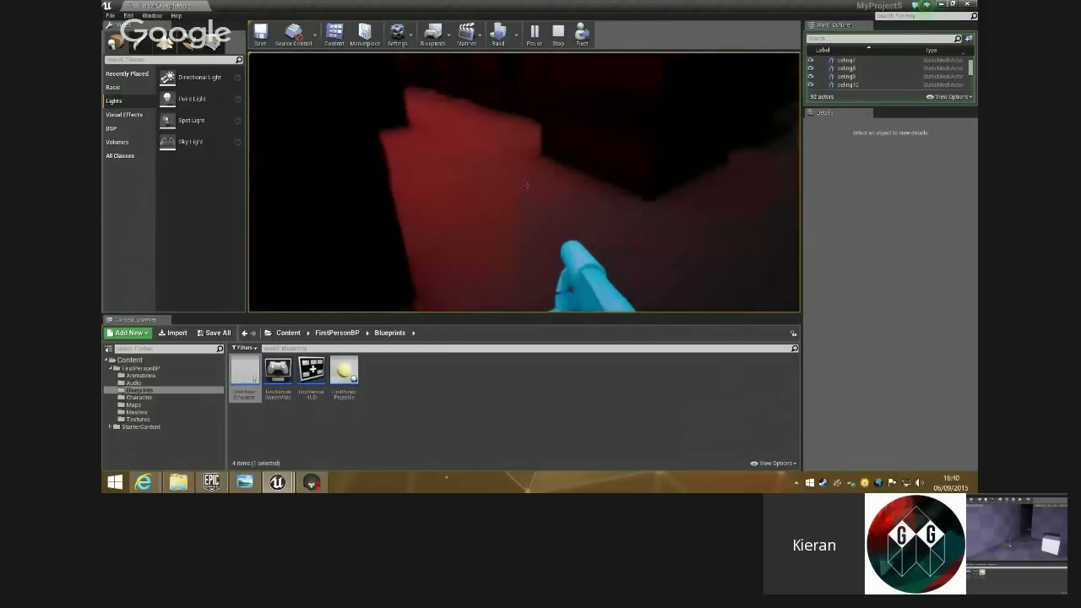
pyautogui.press('w')
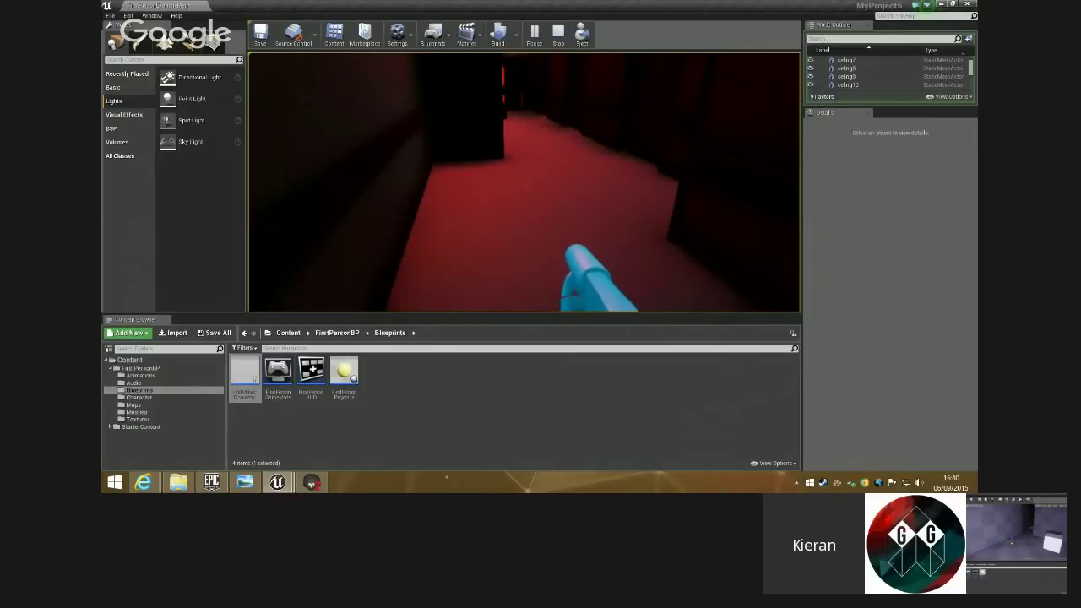
pyautogui.press('w')
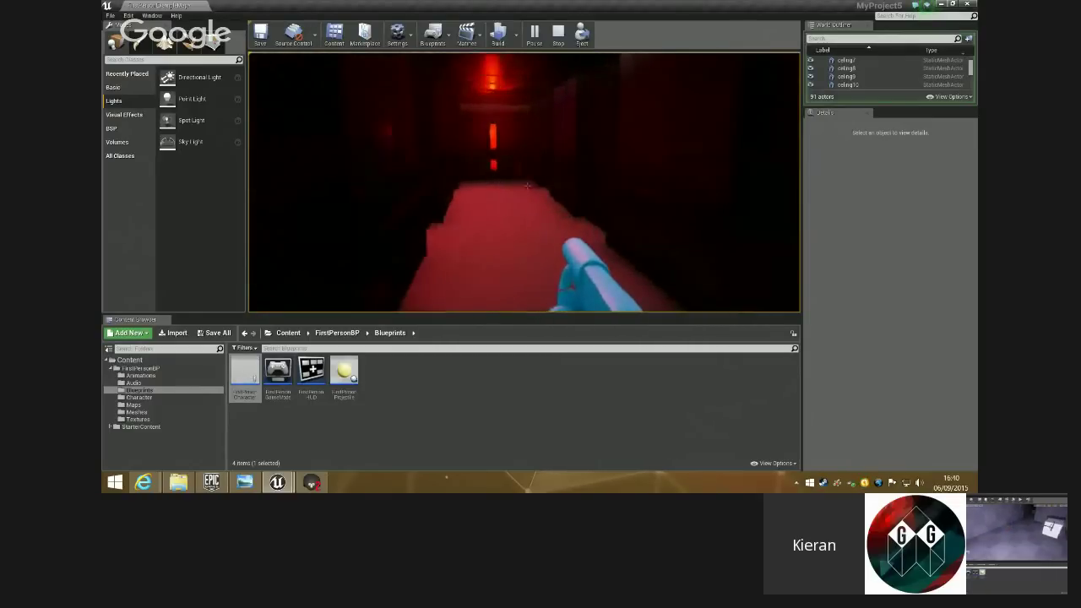
pyautogui.press('w')
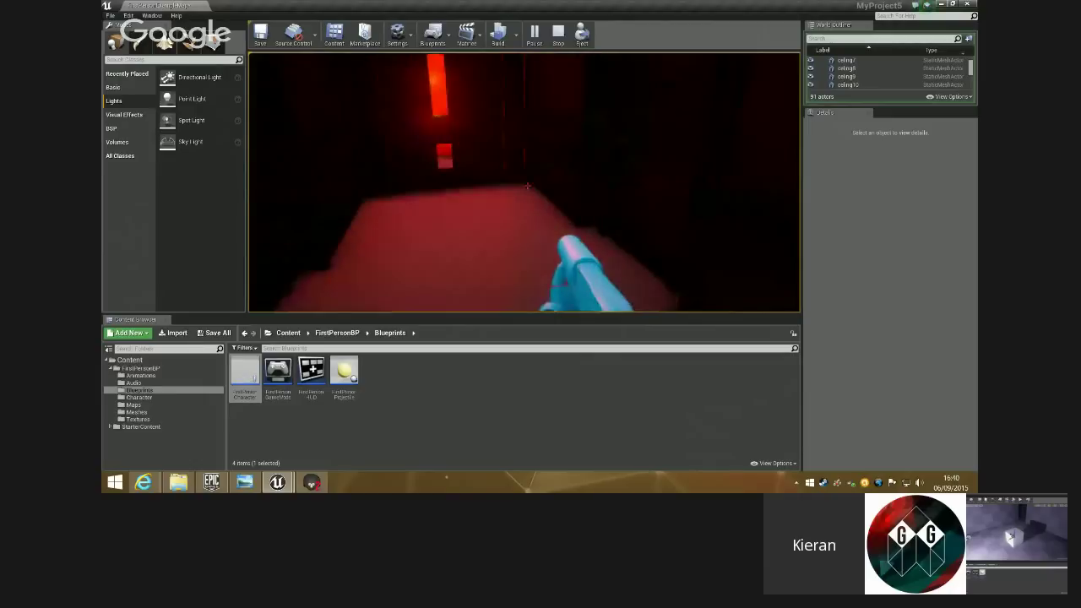
pyautogui.click(527, 185)
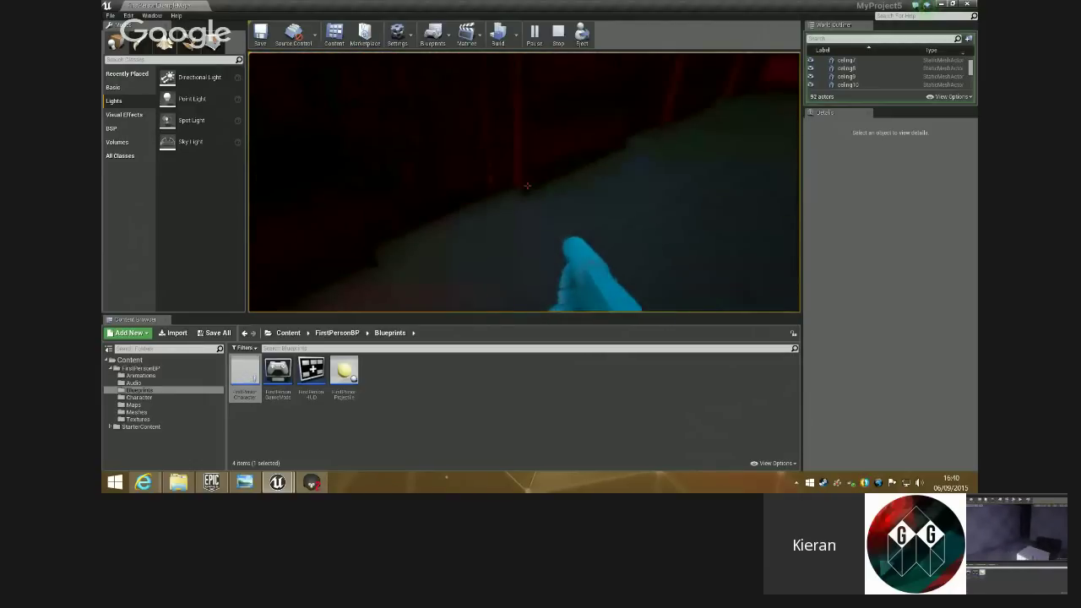
pyautogui.press('w')
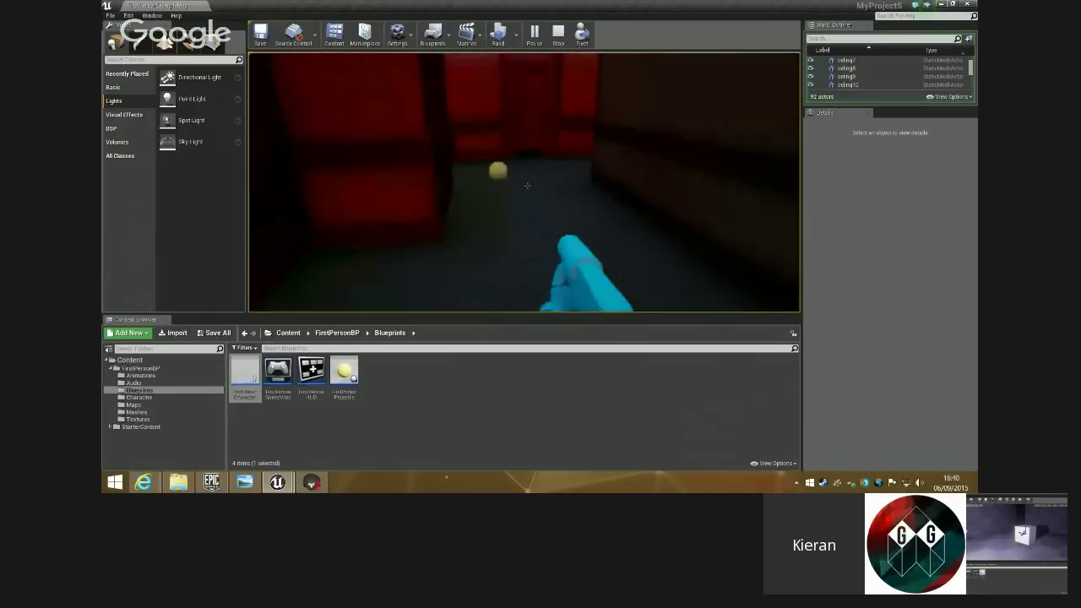
pyautogui.press('w')
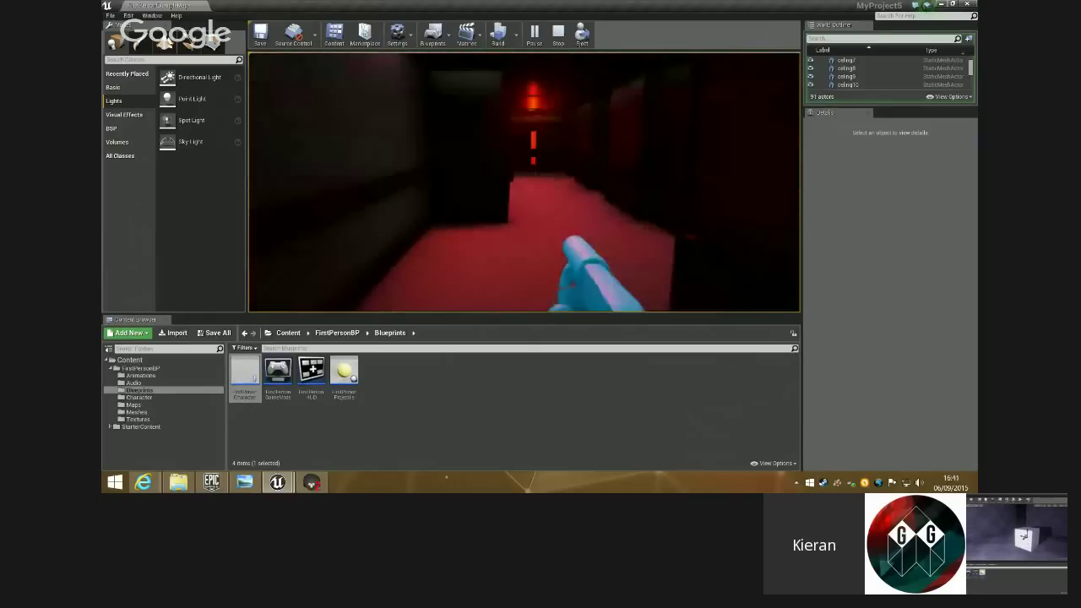
pyautogui.press('Escape')
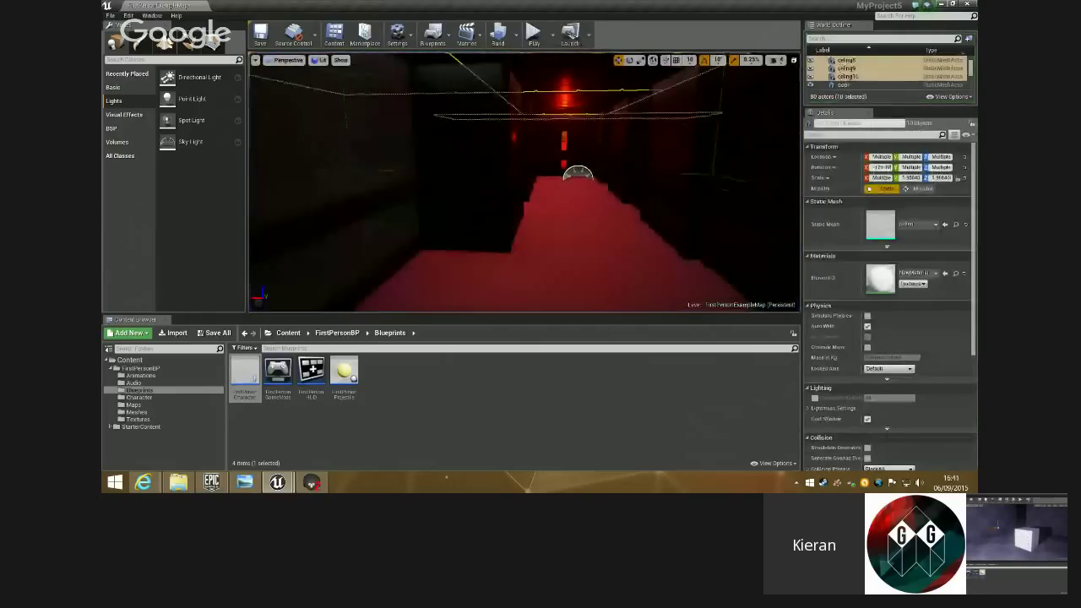
pyautogui.hotkey('alt', 'p')
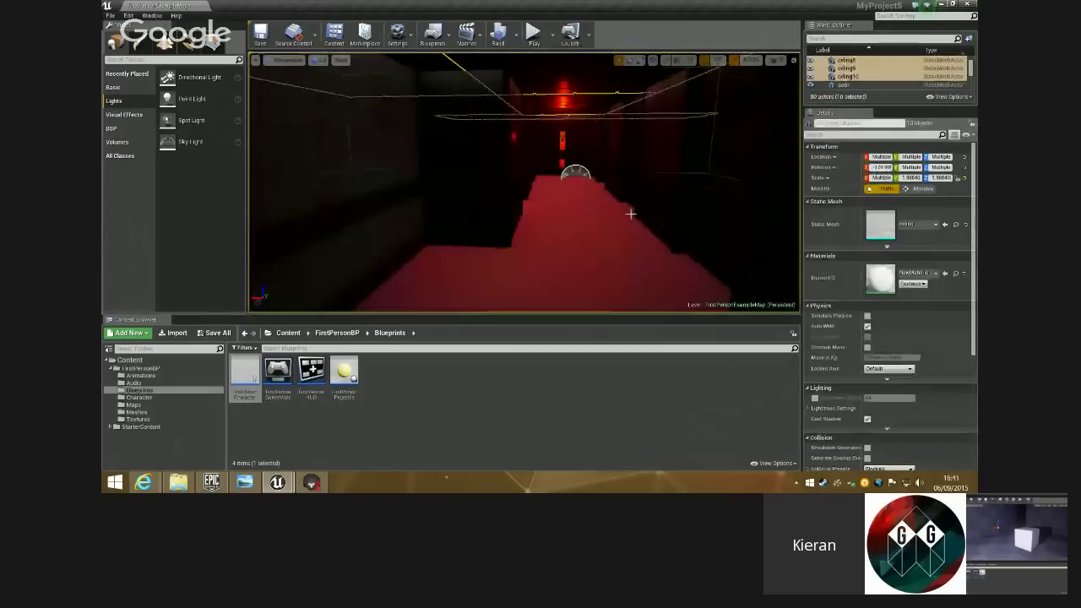
# - Inspect the red-lit corridor in the level viewport and select its sky light
pyautogui.press('s')
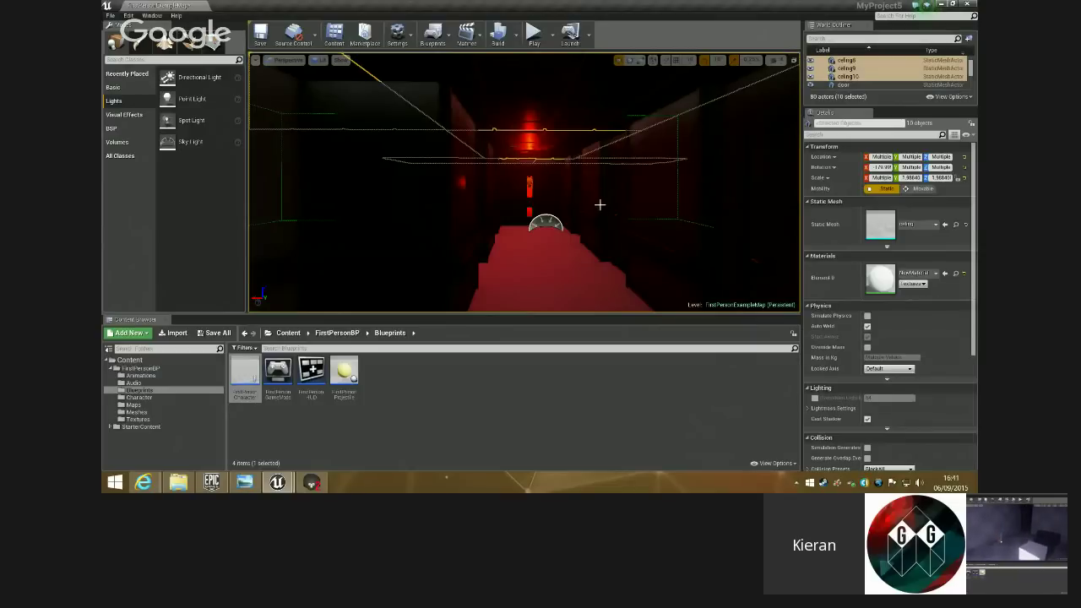
pyautogui.press('w')
pyautogui.moveTo(585, 210); pyautogui.dragTo(485, 218, button='right')
pyautogui.press('w')
pyautogui.click(542, 196)
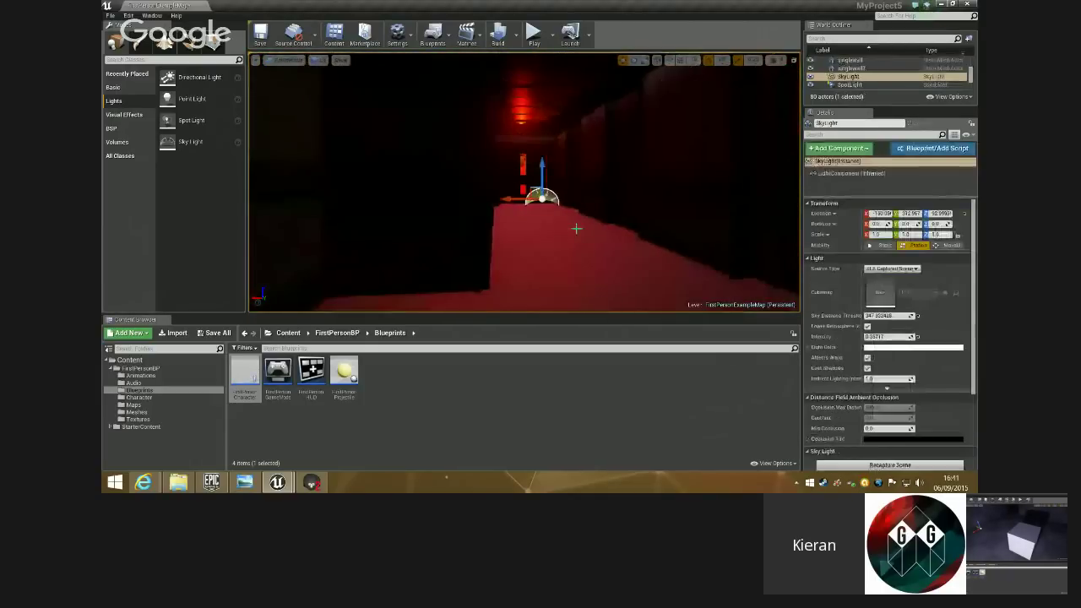
pyautogui.moveTo(574, 229); pyautogui.dragTo(565, 234, button='right')
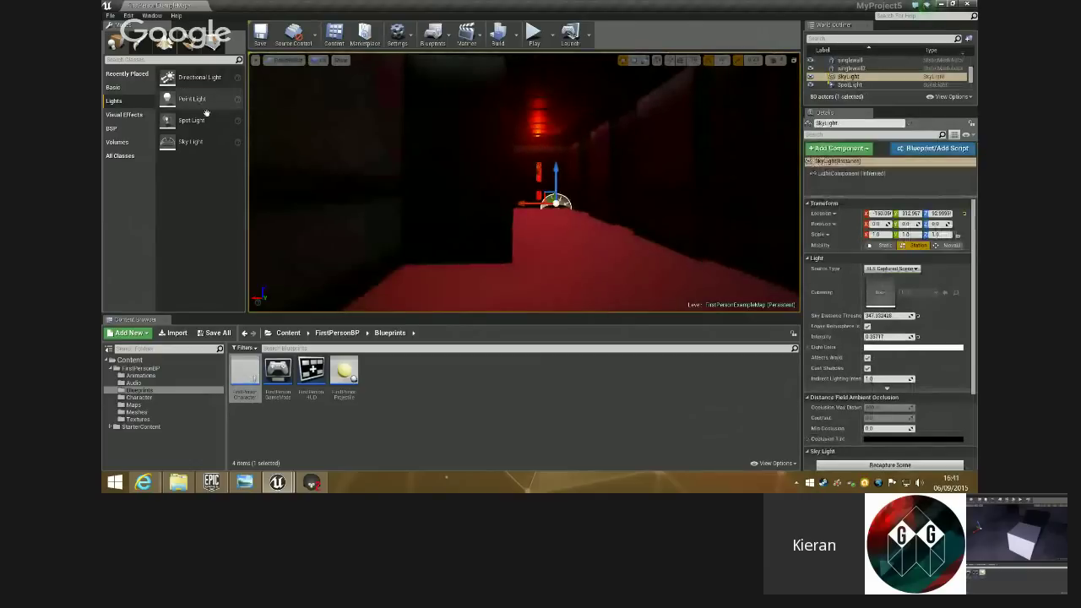
# - Rotate door3 open about its vertical axis and shift it along Y so it lines up with the doorway
pyautogui.moveTo(591, 194); pyautogui.dragTo(635, 193, button='right')
pyautogui.click(567, 204)
pyautogui.moveTo(568, 204); pyautogui.dragTo(580, 208, button='right')
pyautogui.press('e')
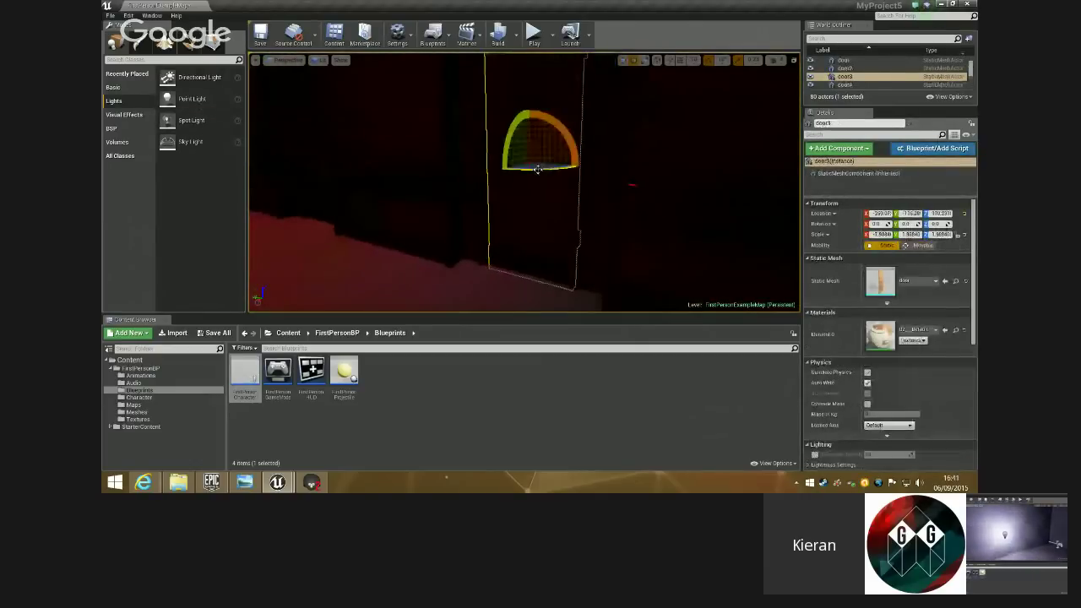
pyautogui.moveTo(538, 169); pyautogui.dragTo(577, 170)
pyautogui.press('space')
pyautogui.press('space')
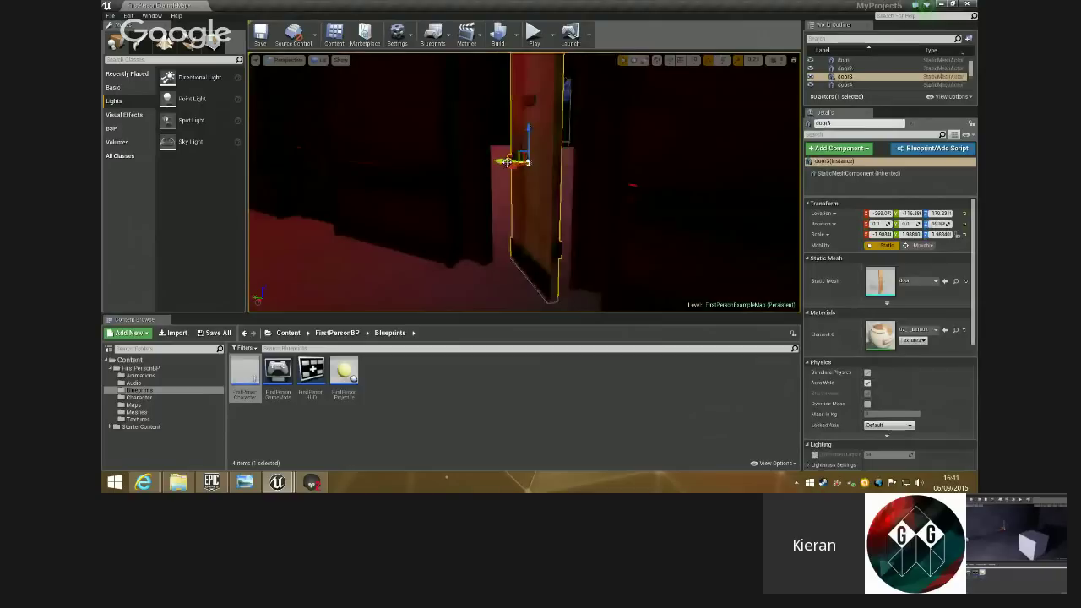
pyautogui.moveTo(566, 160); pyautogui.dragTo(566, 160, button='right')
pyautogui.moveTo(502, 144); pyautogui.dragTo(477, 167, button='right')
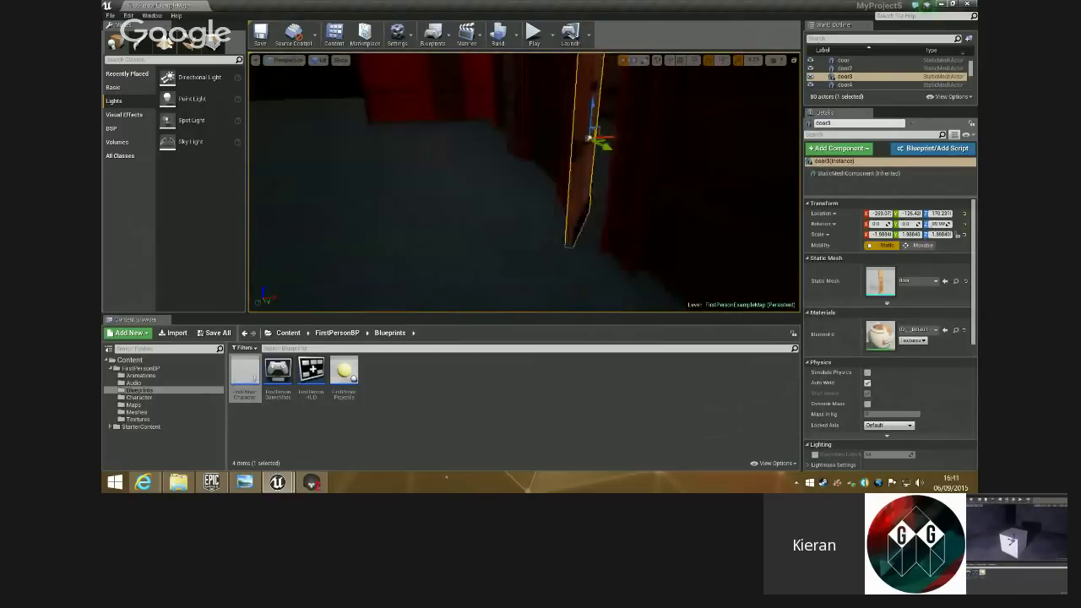
pyautogui.moveTo(611, 144); pyautogui.dragTo(591, 149)
pyautogui.moveTo(591, 150); pyautogui.dragTo(642, 164, button='right')
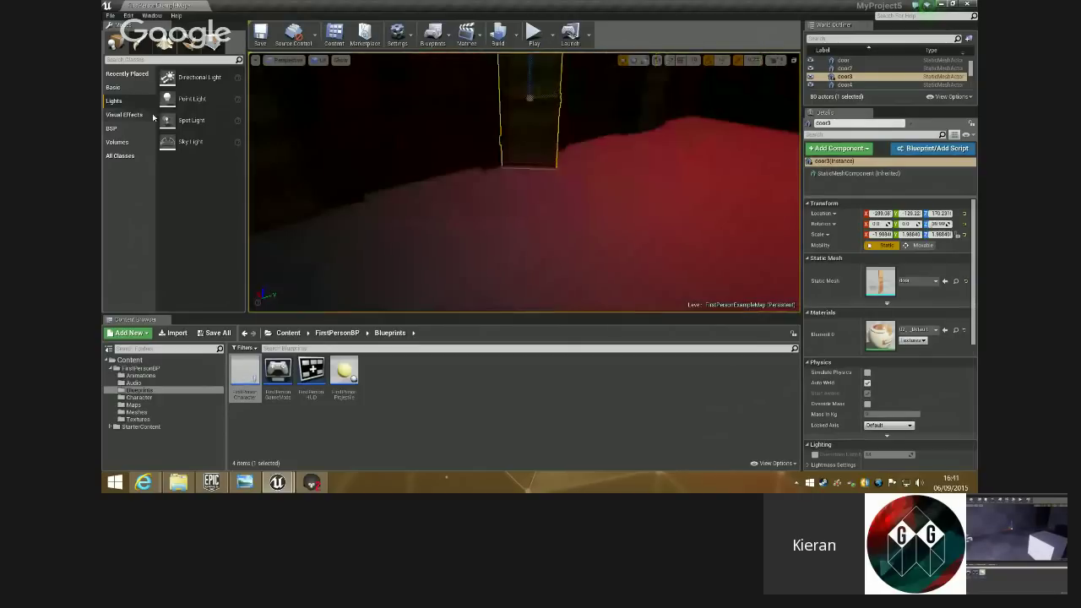
# - Place a new spot light in the corridor near the opened door and tilt its cone toward the doorway
pyautogui.moveTo(632, 169); pyautogui.dragTo(632, 169)
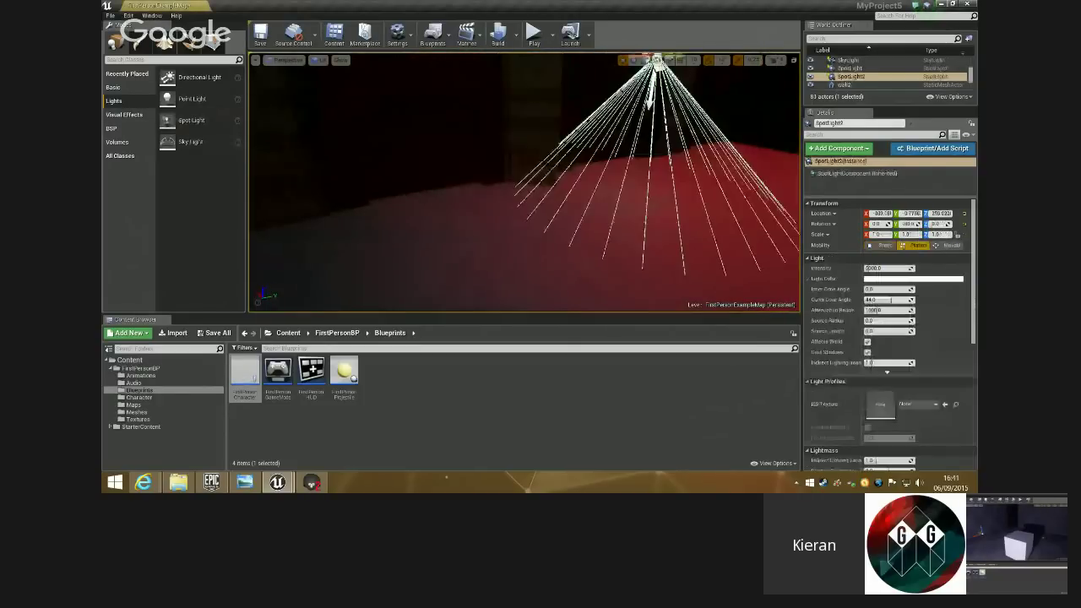
pyautogui.moveTo(632, 169); pyautogui.dragTo(655, 154, button='right')
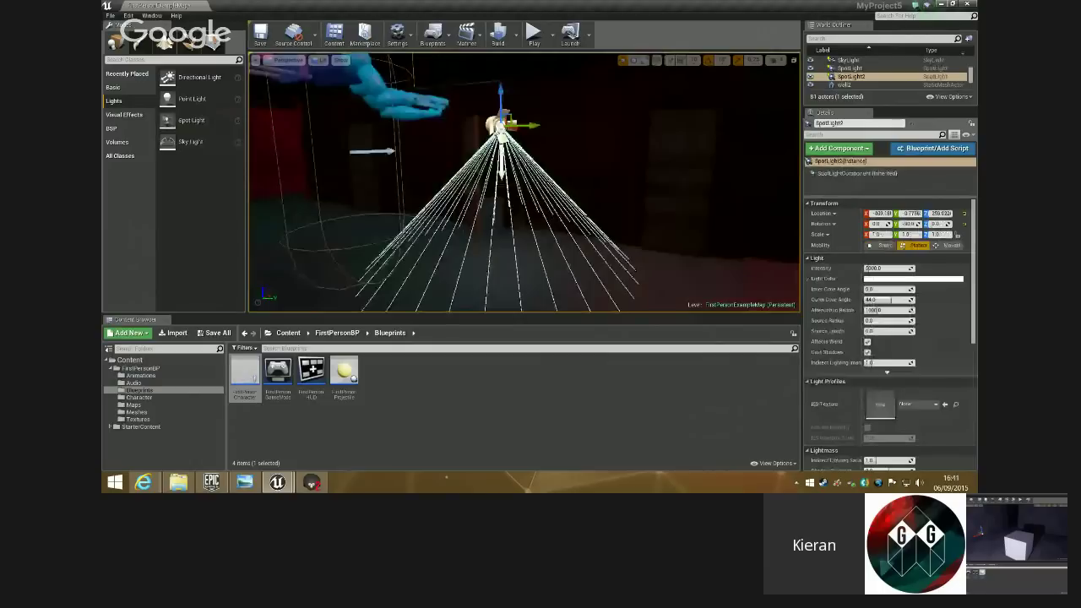
pyautogui.moveTo(530, 152); pyautogui.dragTo(516, 146, button='right')
pyautogui.press('e')
pyautogui.moveTo(493, 103); pyautogui.dragTo(499, 119)
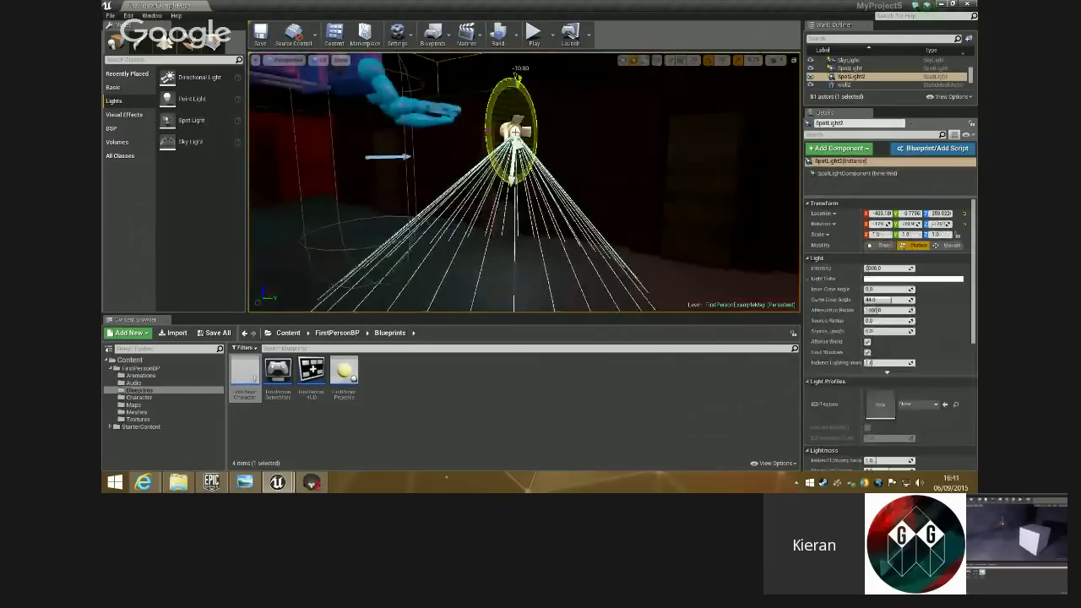
pyautogui.moveTo(518, 78); pyautogui.dragTo(507, 88)
pyautogui.moveTo(507, 88)
pyautogui.mouseDown(button='right')
pyautogui.moveTo(510, 98)
pyautogui.moveTo(521, 88)
pyautogui.mouseUp(button='right')
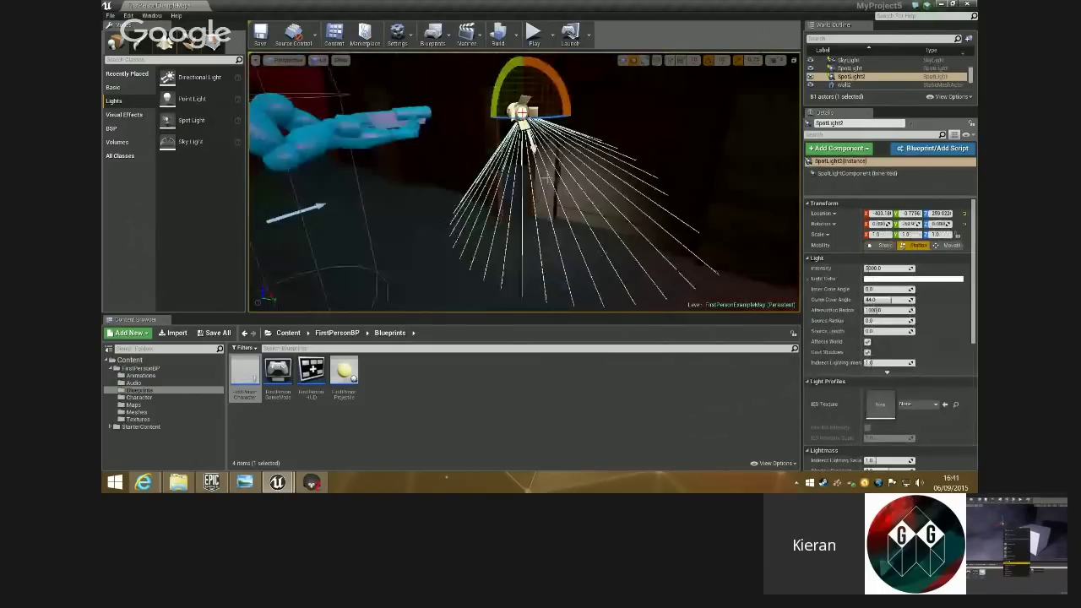
# - Raise the new spot light to a Z location of about 294.5 and turn it about its vertical axis
pyautogui.press('w')
pyautogui.moveTo(521, 87); pyautogui.dragTo(520, 60)
pyautogui.press('e')
pyautogui.moveTo(521, 85); pyautogui.dragTo(517, 112)
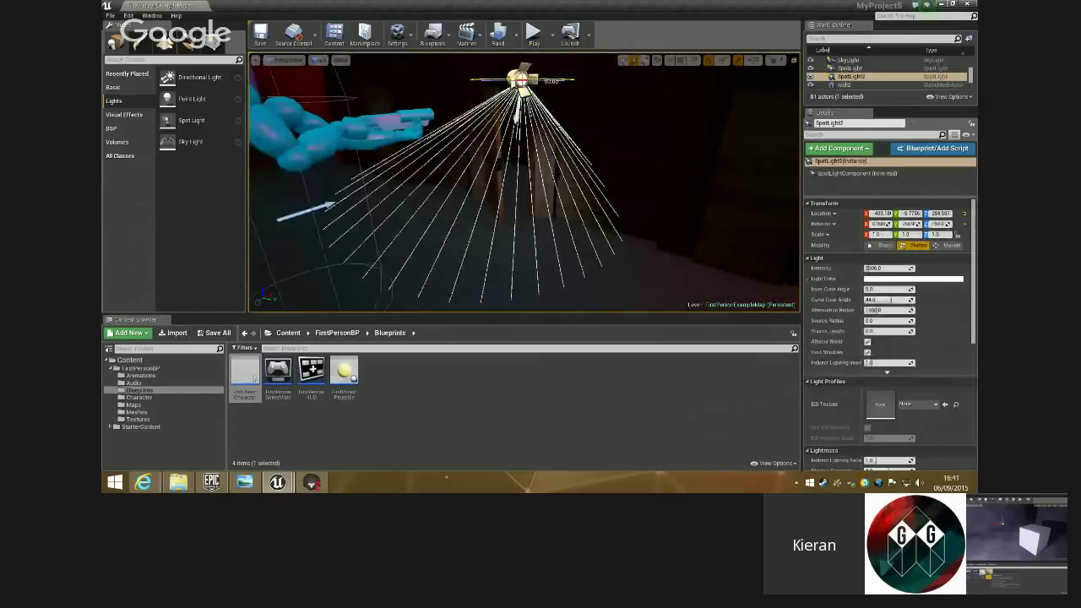
# - Move the spot light up to a Z location of about 325 and along X, and adjust its rotation
pyautogui.moveTo(521, 111)
pyautogui.mouseDown(button='right')
pyautogui.moveTo(592, 111)
pyautogui.moveTo(521, 105)
pyautogui.moveTo(537, 105)
pyautogui.mouseUp(button='right')
pyautogui.press('w')
pyautogui.moveTo(541, 107); pyautogui.dragTo(541, 79)
pyautogui.moveTo(510, 132); pyautogui.dragTo(441, 133)
pyautogui.press('e')
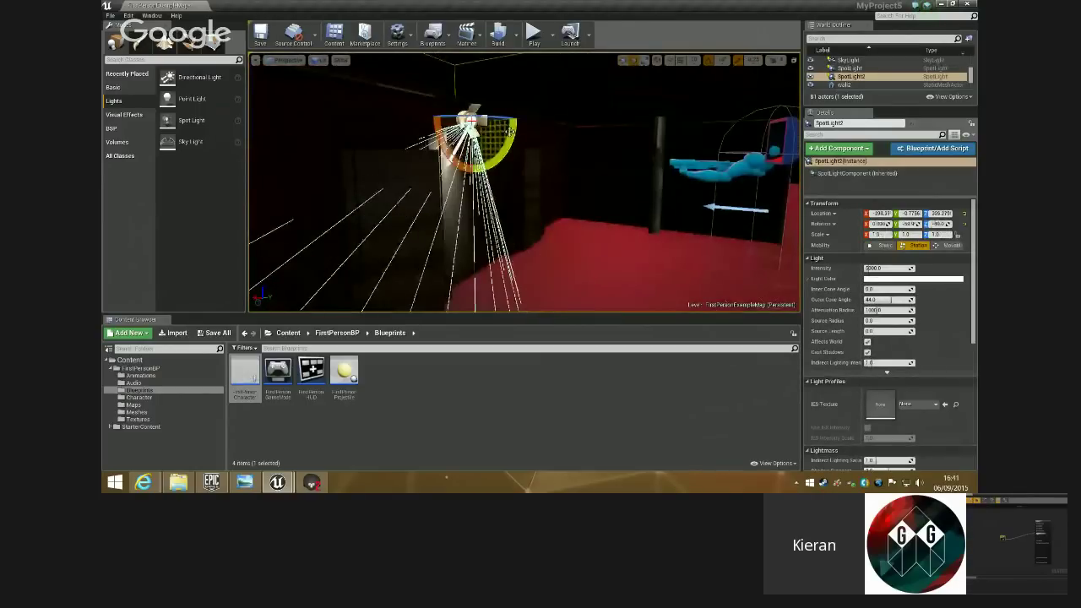
pyautogui.moveTo(510, 132); pyautogui.dragTo(501, 154)
# - Reposition the spot light by the doorway at about X -366 and Y -39
pyautogui.press('w')
pyautogui.moveTo(449, 123); pyautogui.dragTo(338, 125)
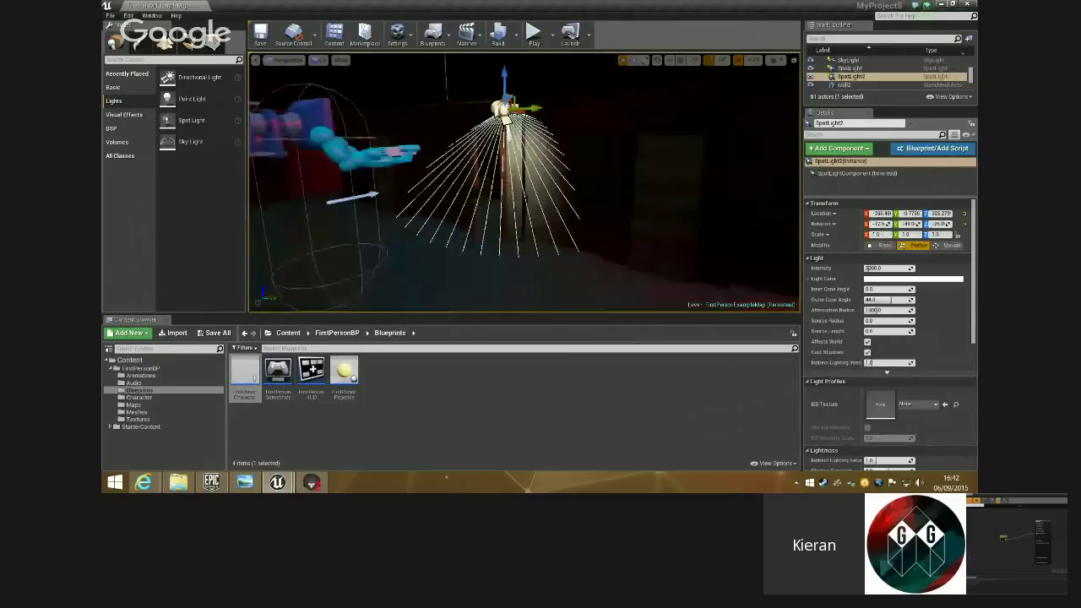
pyautogui.moveTo(541, 126); pyautogui.dragTo(507, 127, button='right')
pyautogui.moveTo(581, 112); pyautogui.dragTo(545, 113)
pyautogui.moveTo(545, 118); pyautogui.dragTo(608, 131, button='right')
pyautogui.moveTo(540, 152); pyautogui.dragTo(549, 190, button='right')
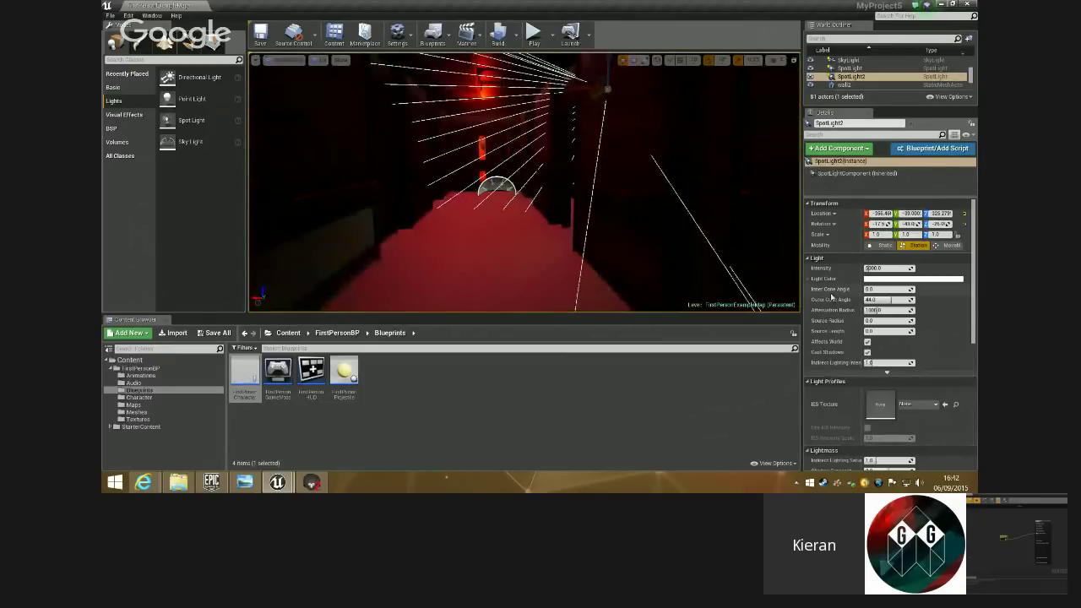
# - Raise the intensity of the spot light by the doorway to about 100000
pyautogui.moveTo(879, 269); pyautogui.dragTo(929, 269)
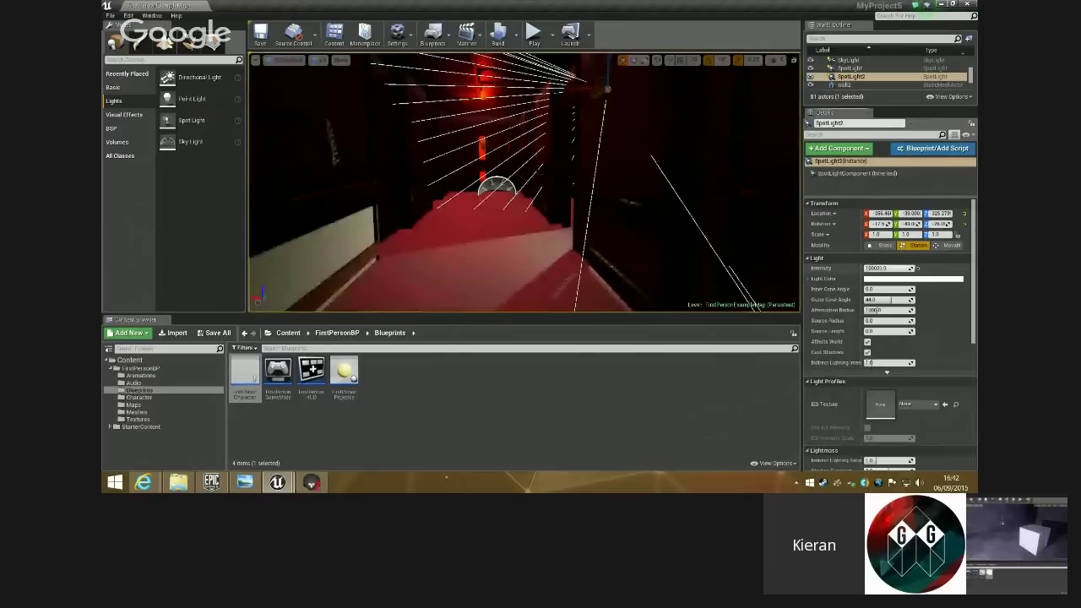
pyautogui.moveTo(523, 181); pyautogui.dragTo(541, 161, button='right')
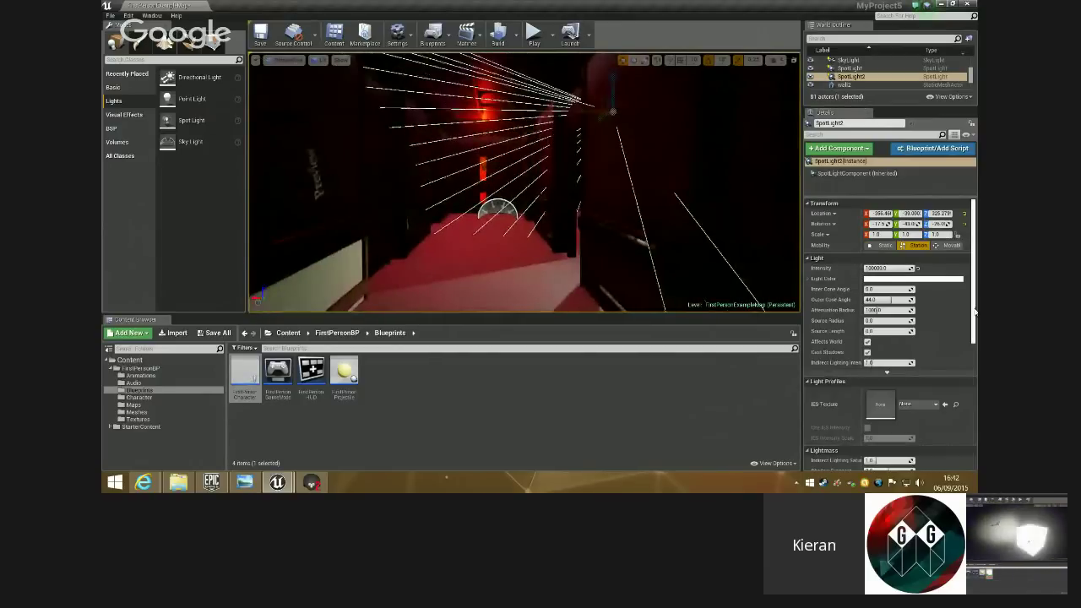
# - Examine the spot light's remaining properties, including light profiles, Lightmass, light function and rendering settings
pyautogui.scroll(-2, 964, 332)
pyautogui.scroll(-1, 964, 332)
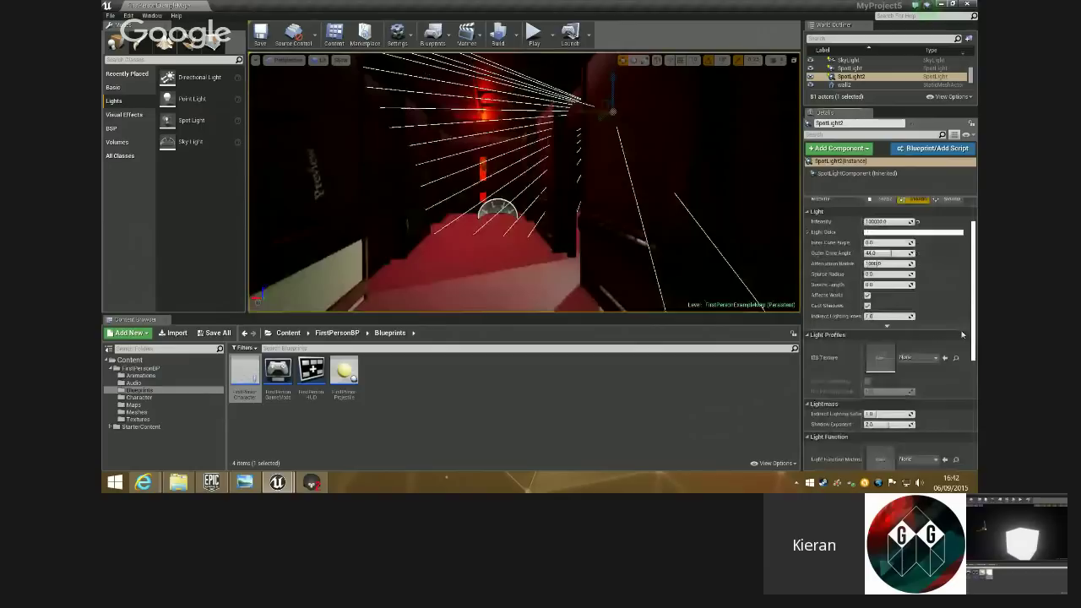
pyautogui.scroll(-1, 962, 336)
pyautogui.scroll(-4, 961, 338)
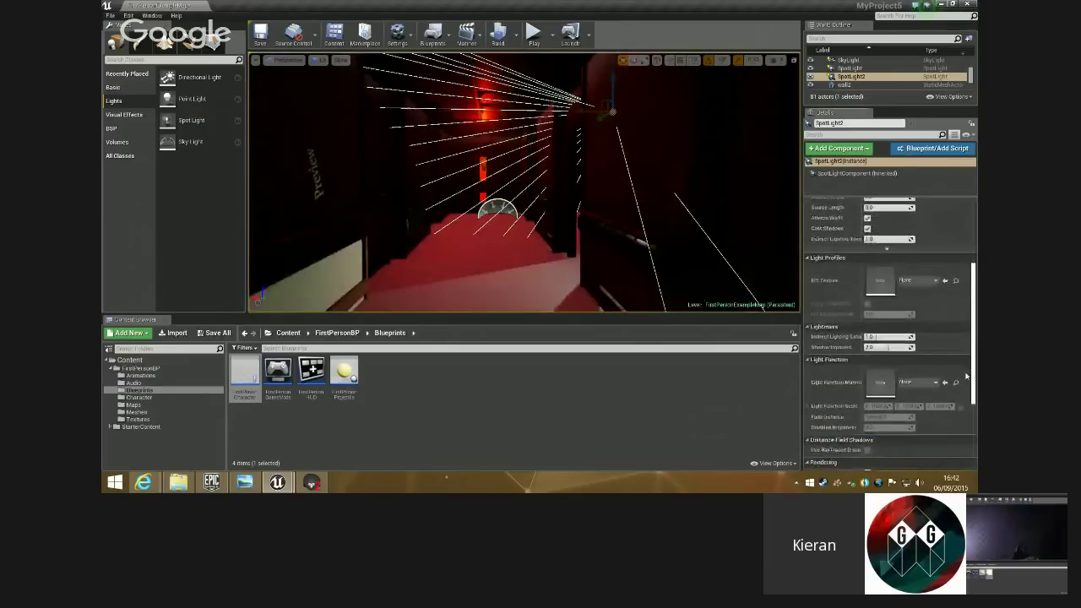
pyautogui.scroll(-1, 967, 377)
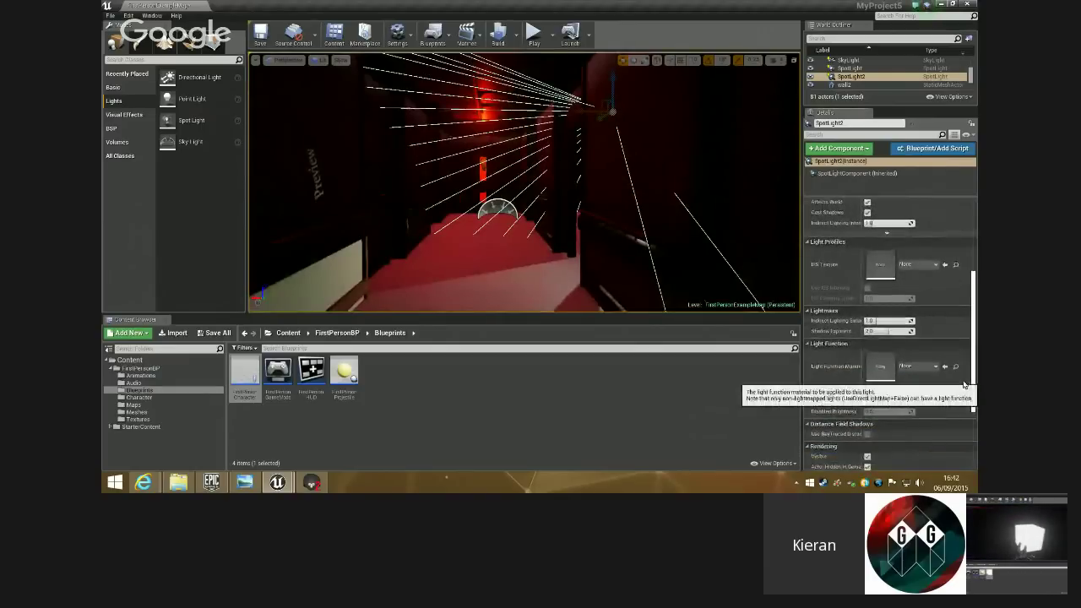
pyautogui.scroll(-6, 964, 385)
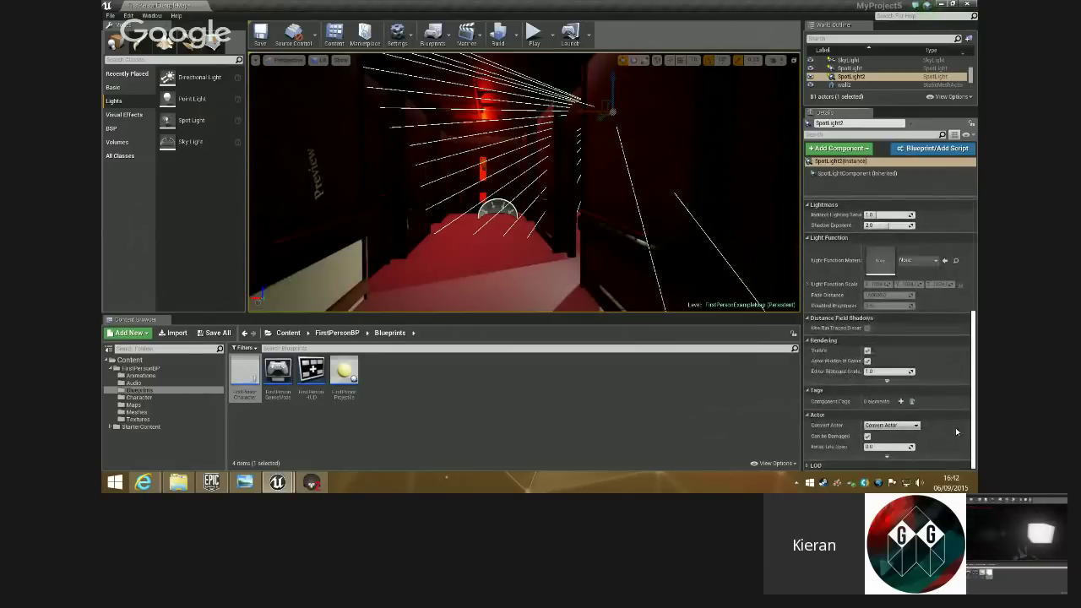
pyautogui.scroll(3, 957, 432)
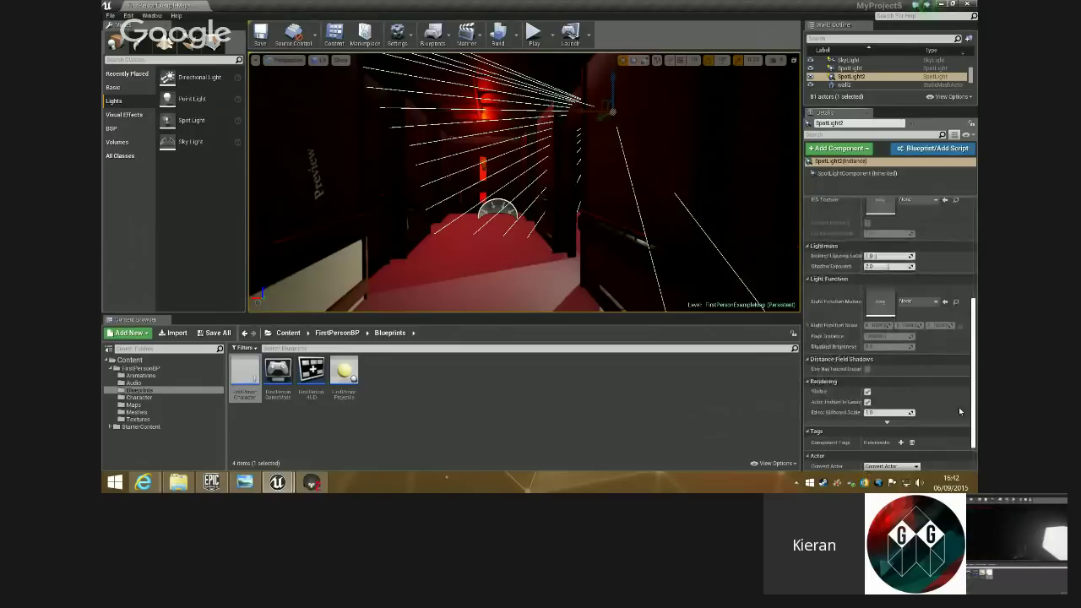
pyautogui.scroll(3, 961, 405)
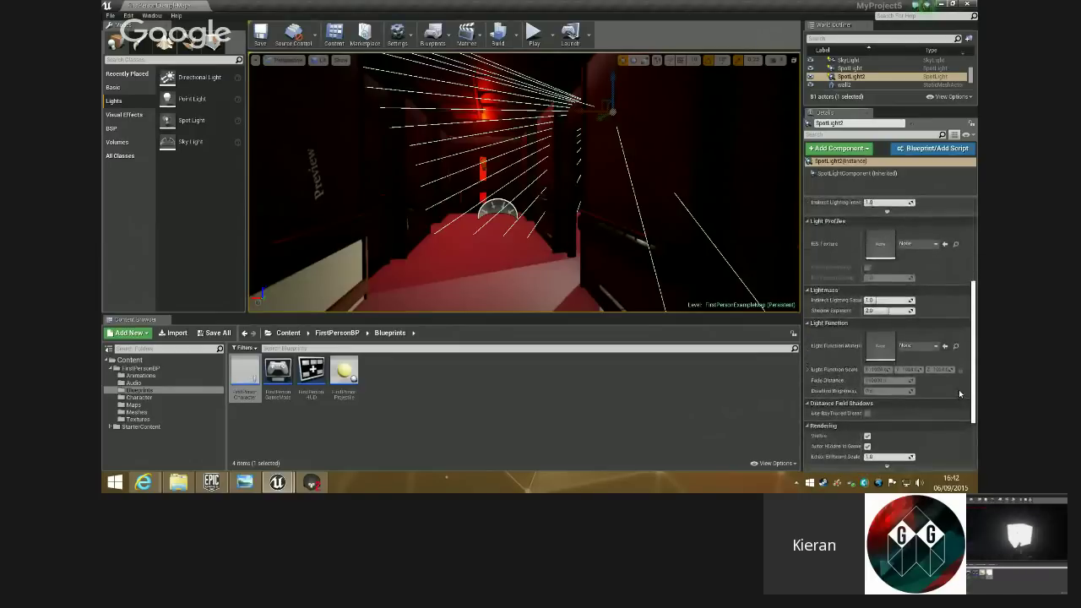
pyautogui.scroll(4, 960, 394)
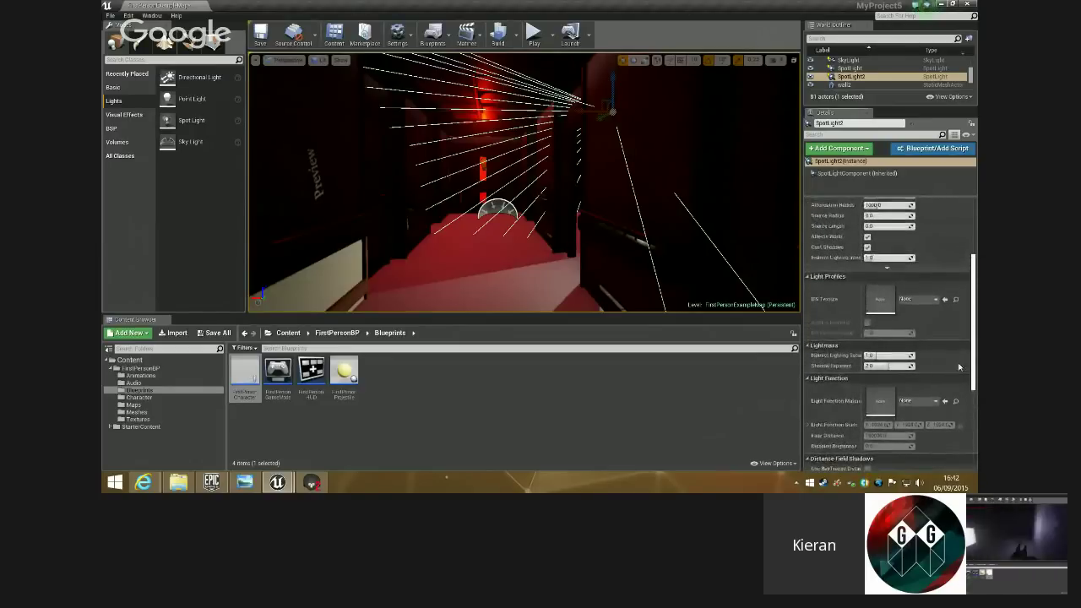
pyautogui.scroll(2, 960, 363)
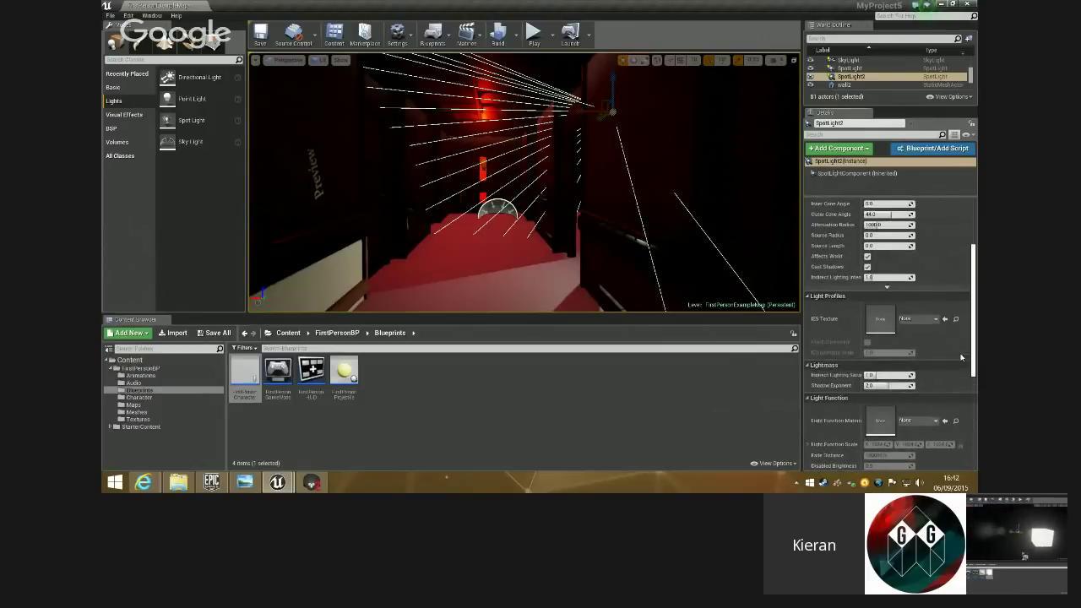
pyautogui.scroll(5, 960, 347)
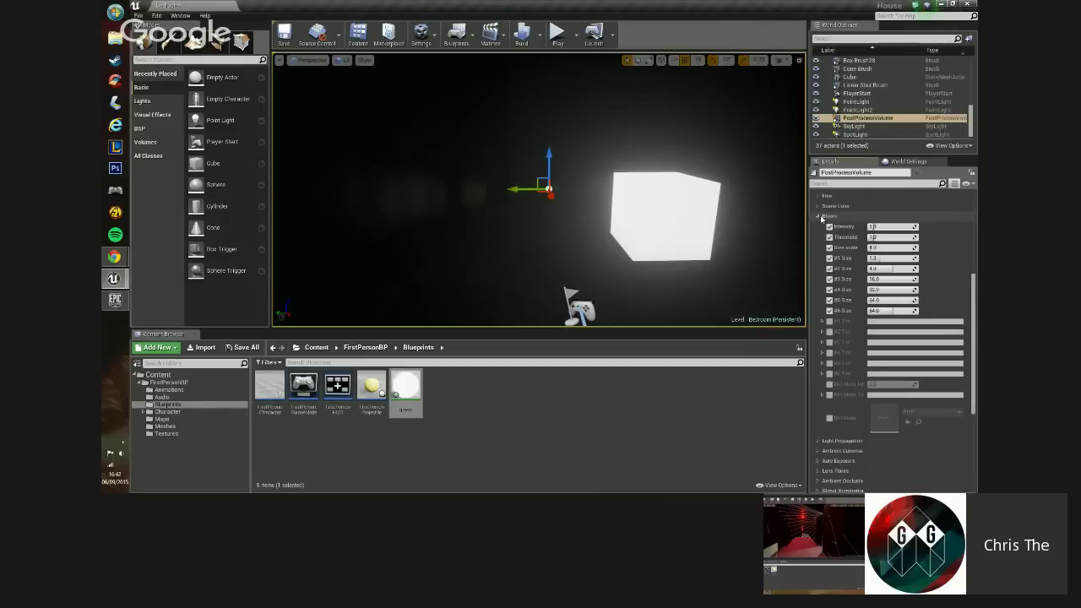
# - Enable the bokeh size and threshold overrides in the post-process volume's lens flare settings
pyautogui.scroll(-5, 825, 313)
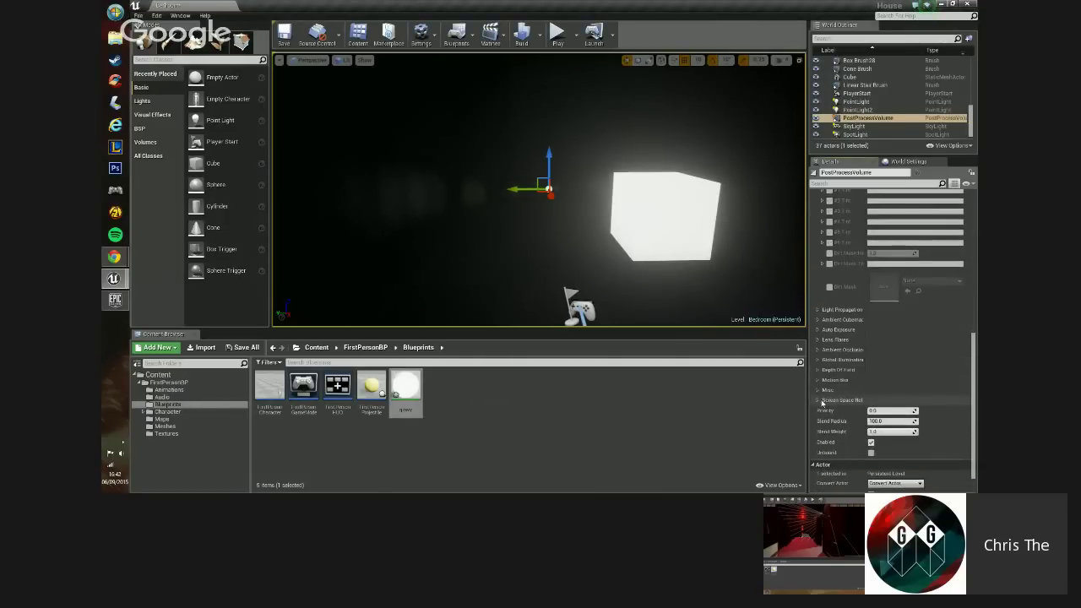
pyautogui.click(824, 339)
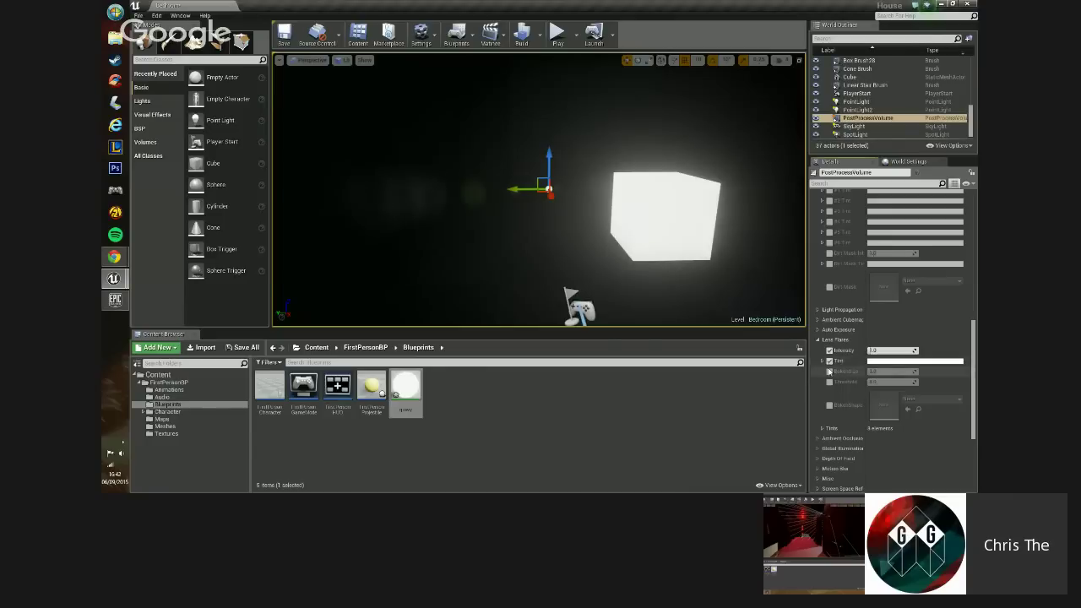
pyautogui.click(830, 382)
# - Place a directional light above the house using the unlit view, and return the viewport to lit mode
pyautogui.moveTo(283, 198)
pyautogui.mouseDown(button='right')
pyautogui.moveTo(283, 177)
pyautogui.moveTo(283, 220)
pyautogui.mouseUp(button='right')
pyautogui.hotkey('alt', '3')
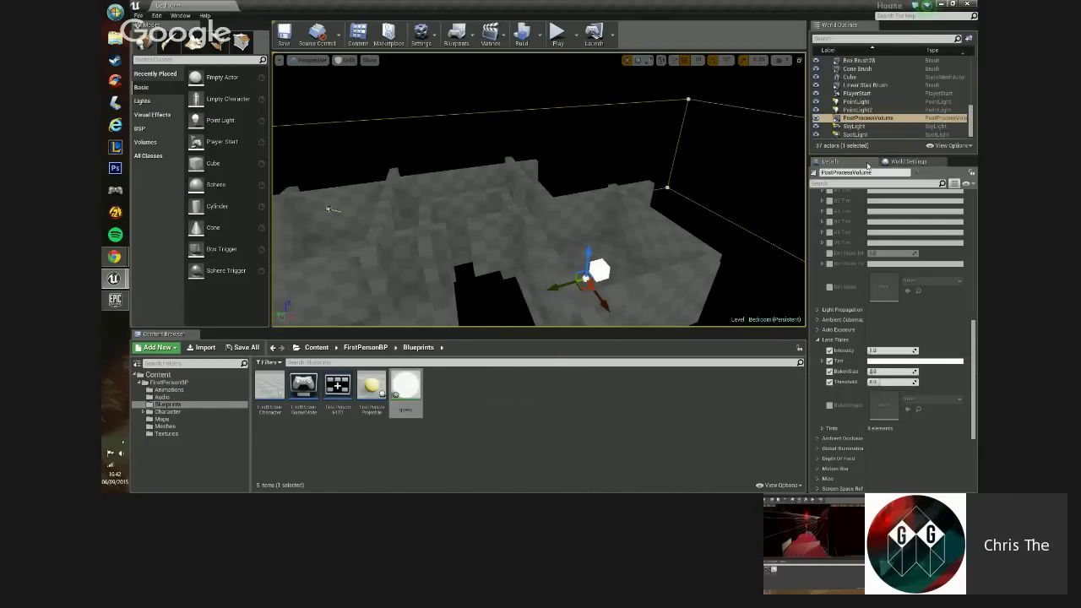
pyautogui.moveTo(355, 211); pyautogui.dragTo(287, 212, button='right')
pyautogui.click(169, 101)
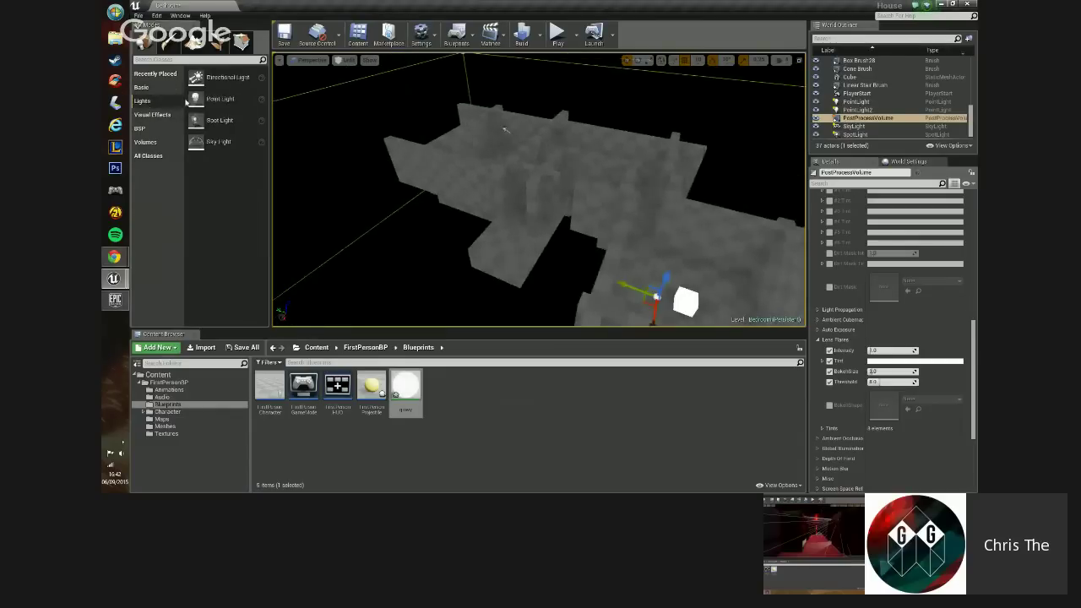
pyautogui.moveTo(211, 78)
pyautogui.mouseDown()
pyautogui.moveTo(547, 191)
pyautogui.moveTo(589, 175)
pyautogui.mouseUp()
pyautogui.hotkey('alt', '4')
pyautogui.moveTo(458, 171); pyautogui.dragTo(348, 169, button='right')
pyautogui.scroll(5, 919, 373)
pyautogui.scroll(3, 919, 373)
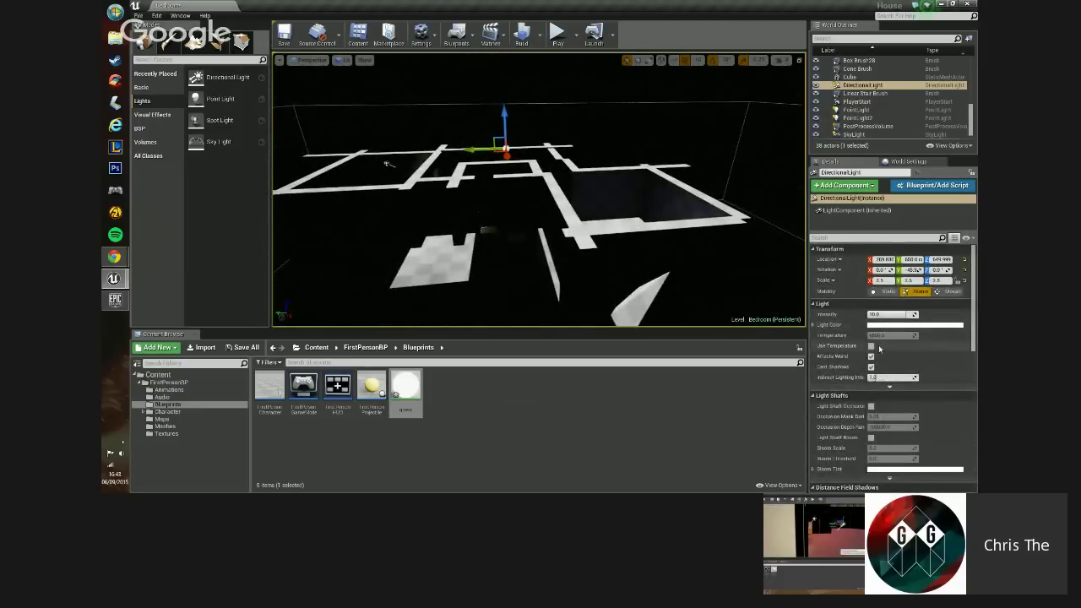
# - Enable light shaft occlusion and light shaft bloom on the directional light, and raise its bloom scale and bloom threshold
pyautogui.scroll(-2, 874, 355)
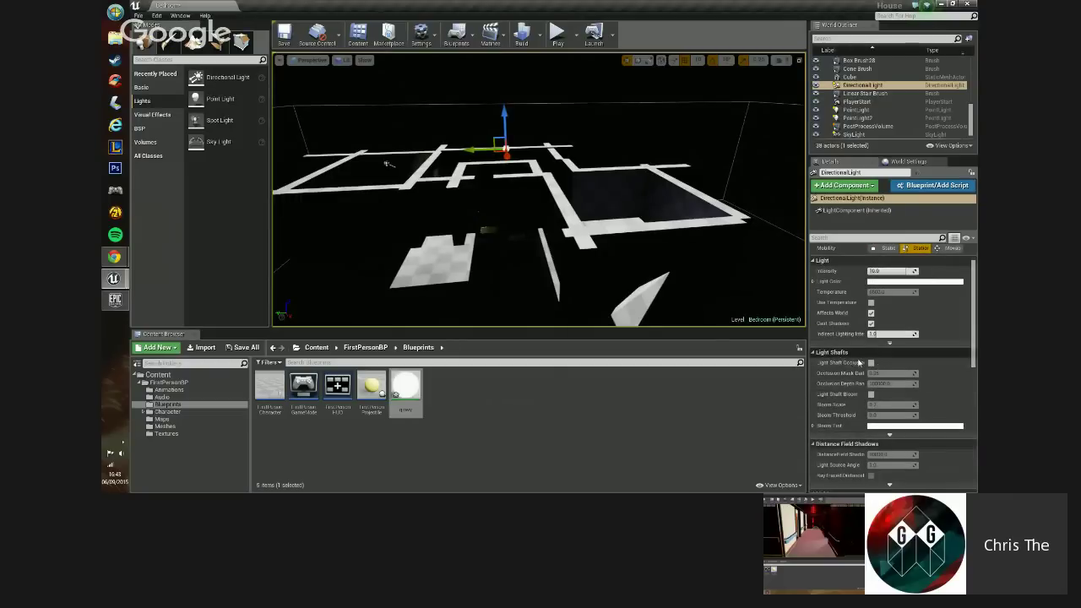
pyautogui.scroll(-1, 862, 380)
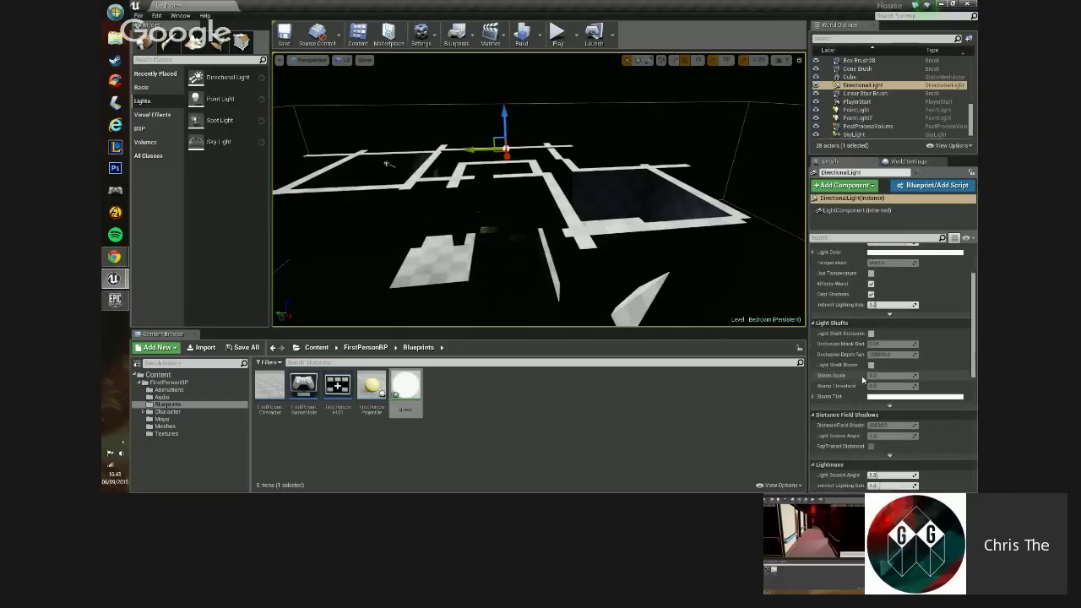
pyautogui.click(871, 335)
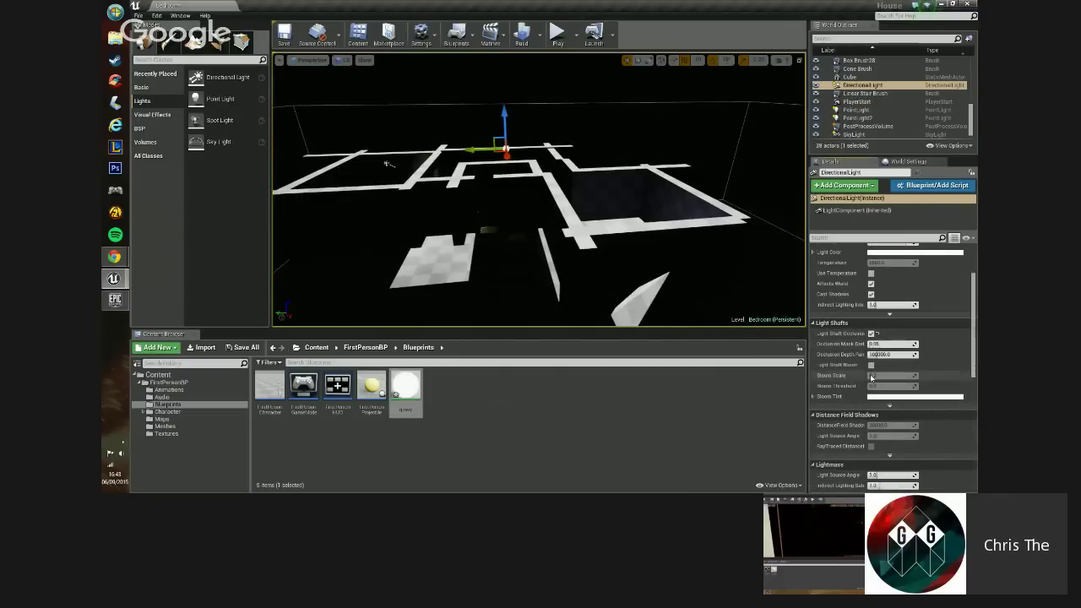
pyautogui.click(871, 365)
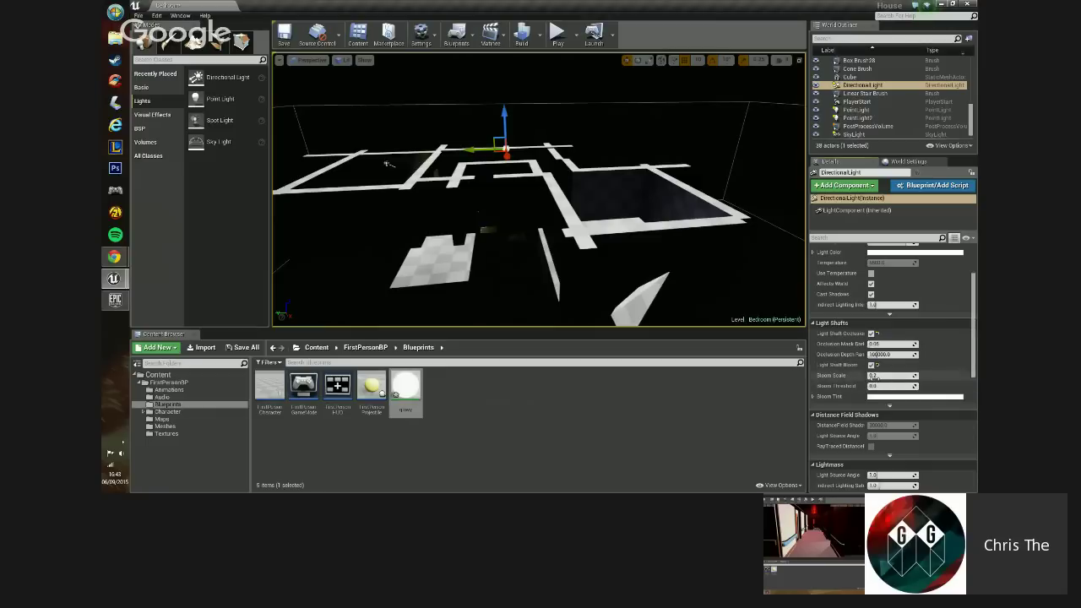
pyautogui.moveTo(874, 377); pyautogui.dragTo(874, 386)
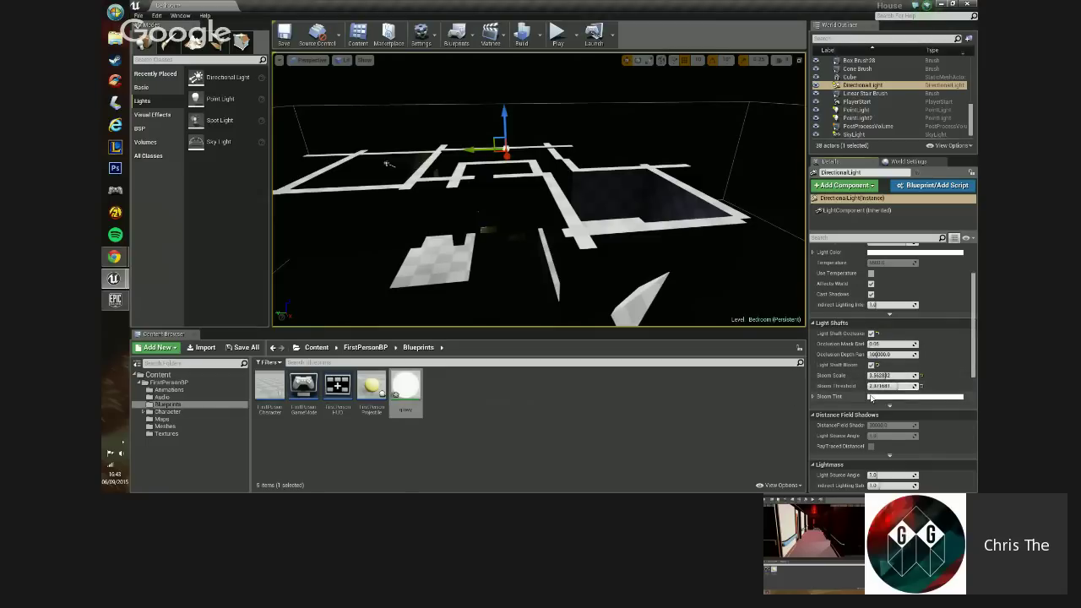
# - Delete the directional light from the Bedroom level
pyautogui.moveTo(609, 252)
pyautogui.mouseDown(button='right')
pyautogui.moveTo(598, 287)
pyautogui.moveTo(621, 269)
pyautogui.moveTo(610, 228)
pyautogui.moveTo(604, 241)
pyautogui.moveTo(627, 257)
pyautogui.mouseUp(button='right')
pyautogui.press('w')
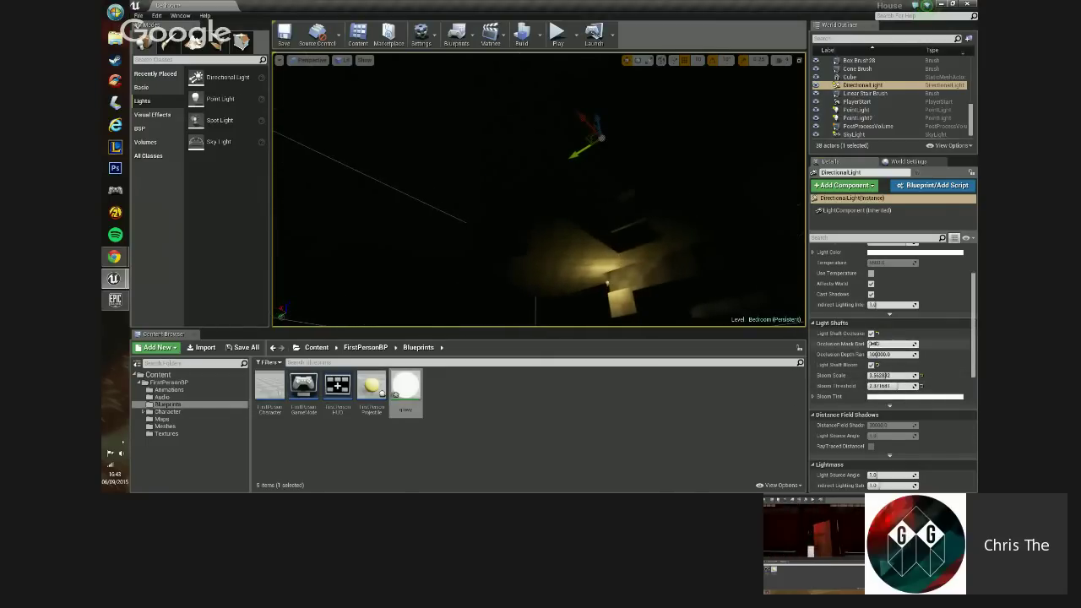
pyautogui.scroll(3, 893, 363)
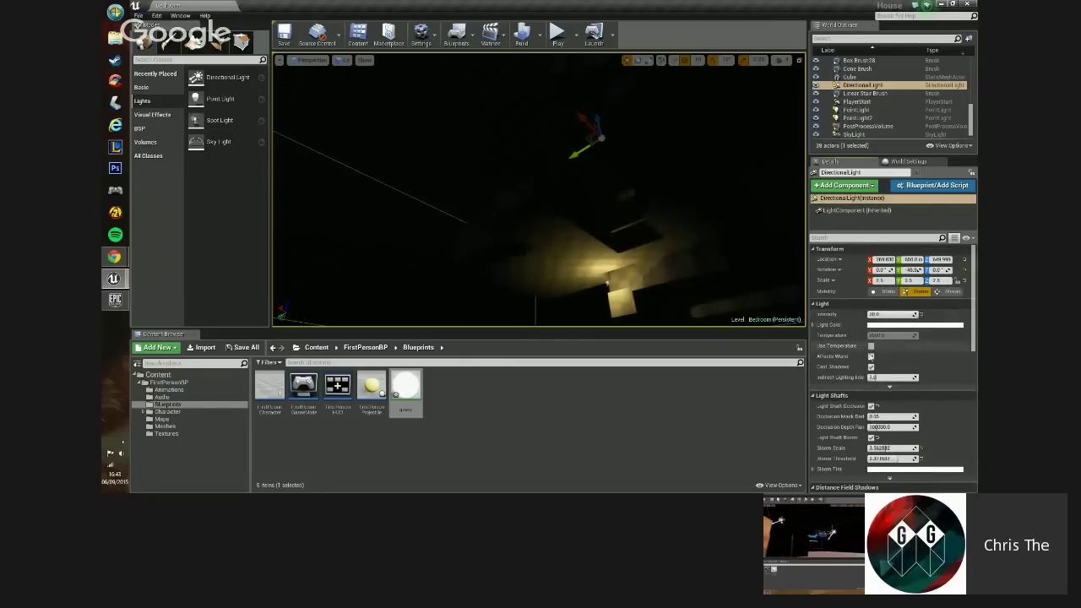
pyautogui.moveTo(696, 241); pyautogui.dragTo(571, 182, button='right')
pyautogui.press('Delete')
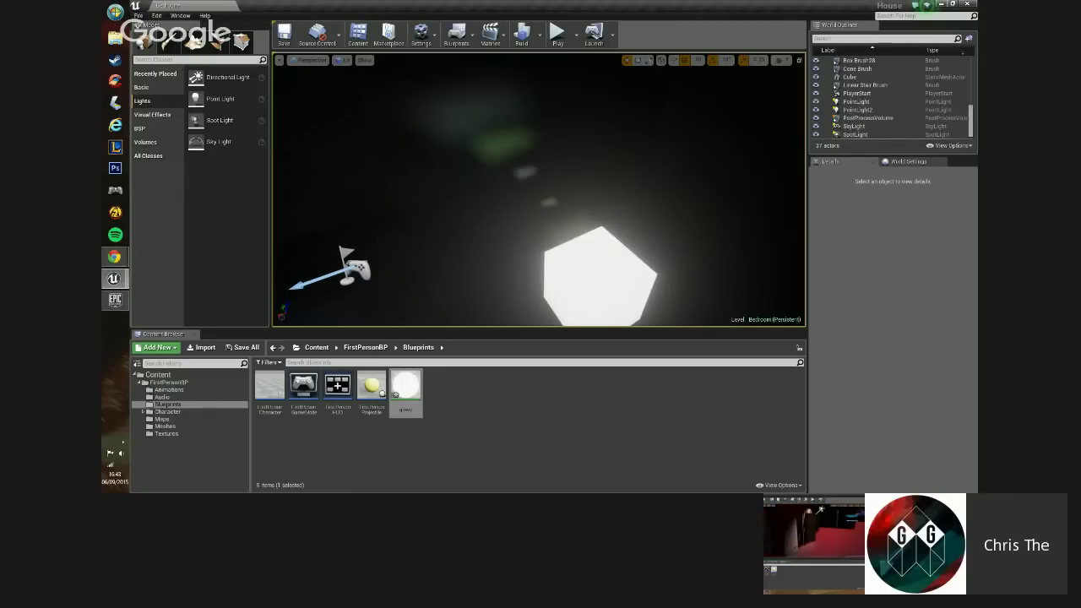
# - Close the House project and return to the open AliceGardens project
pyautogui.moveTo(400, 144); pyautogui.dragTo(333, 109, button='right')
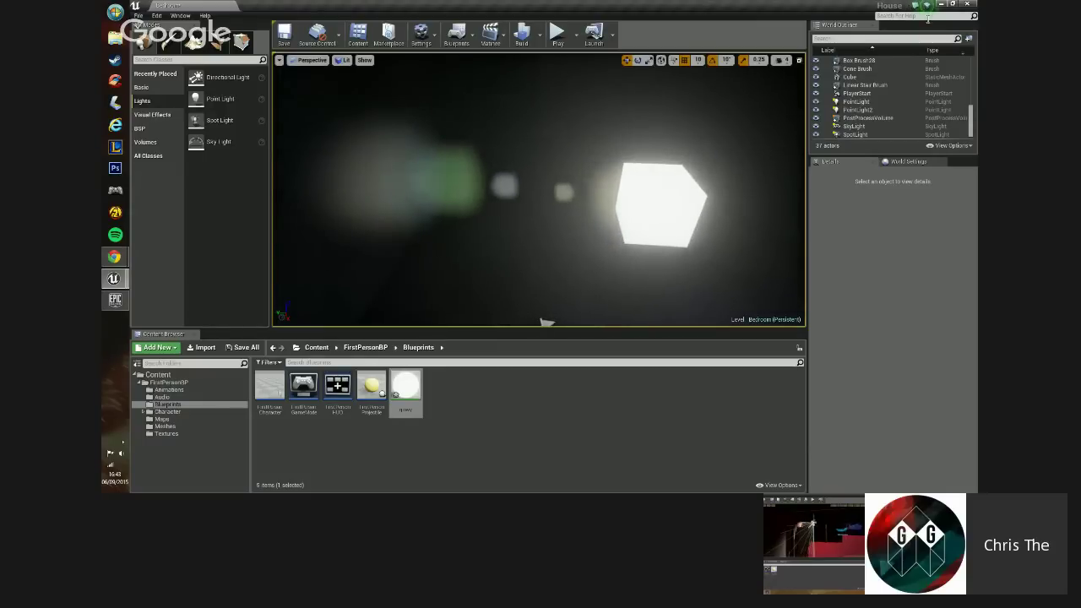
pyautogui.click(968, 4)
pyautogui.click(639, 335)
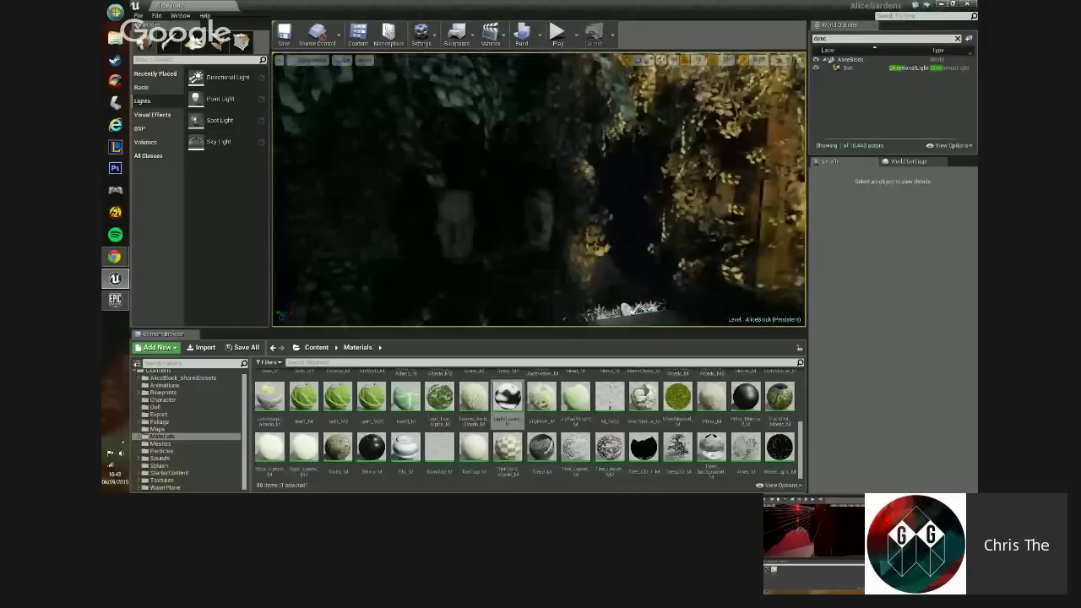
# - Select the tall sun-ray plane beside the garden path and open its SunRay_M material
pyautogui.click(576, 134)
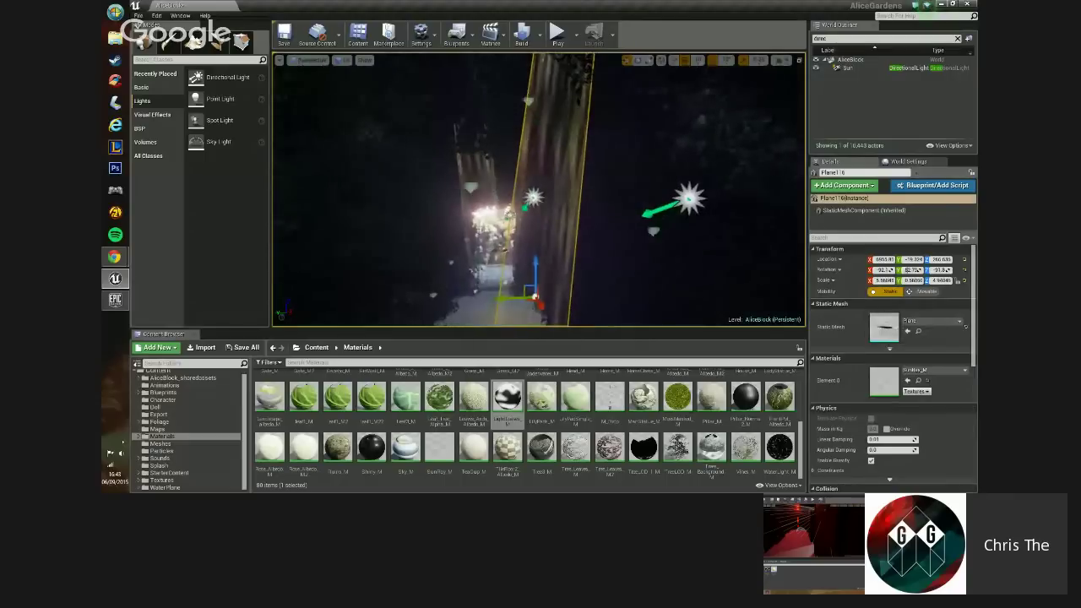
pyautogui.press('w')
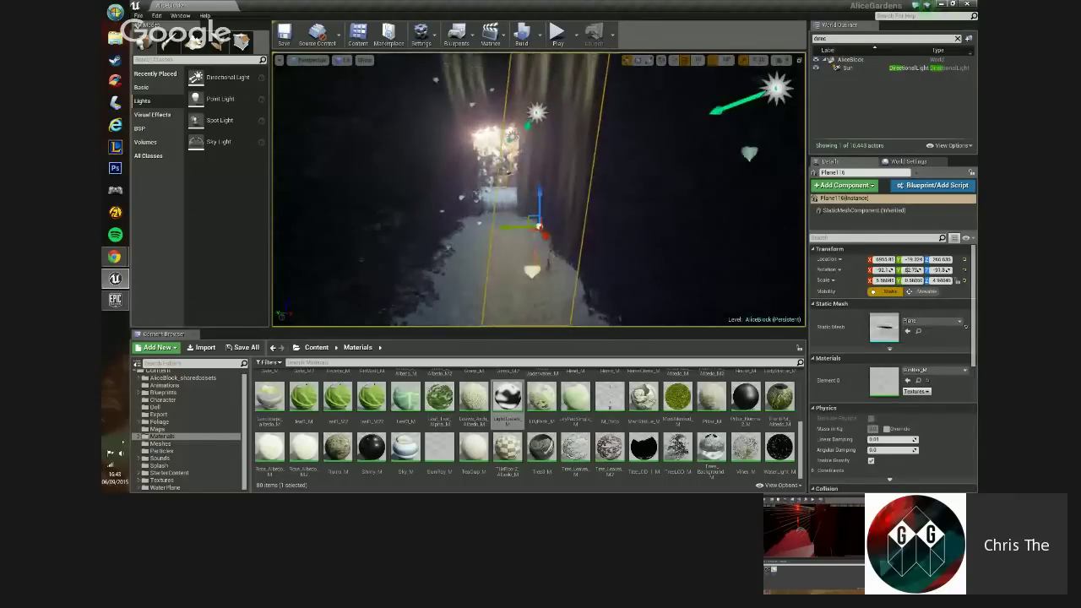
pyautogui.press('w')
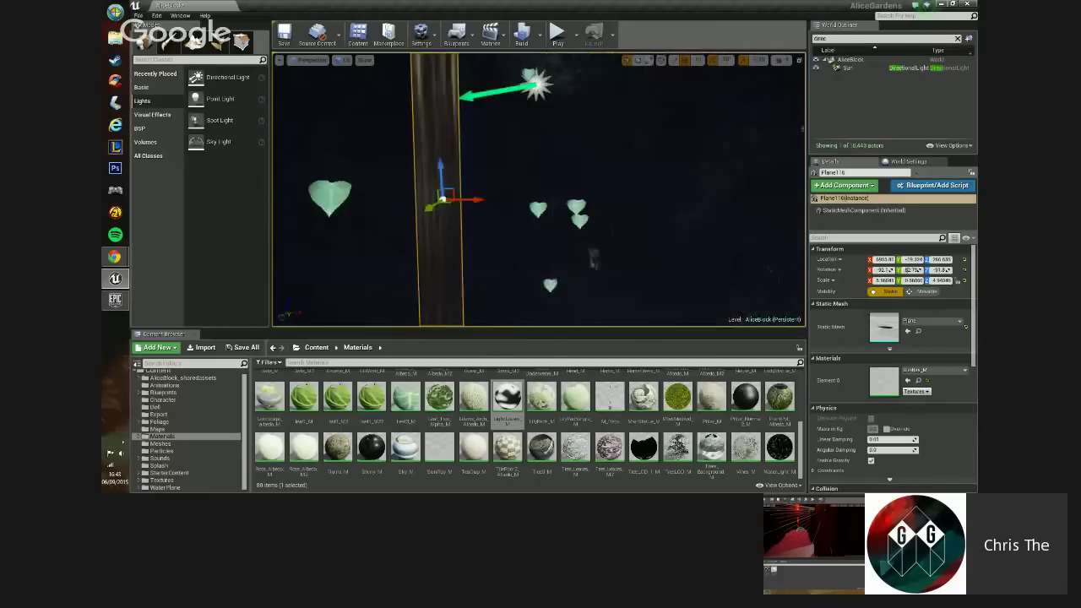
pyautogui.press('w')
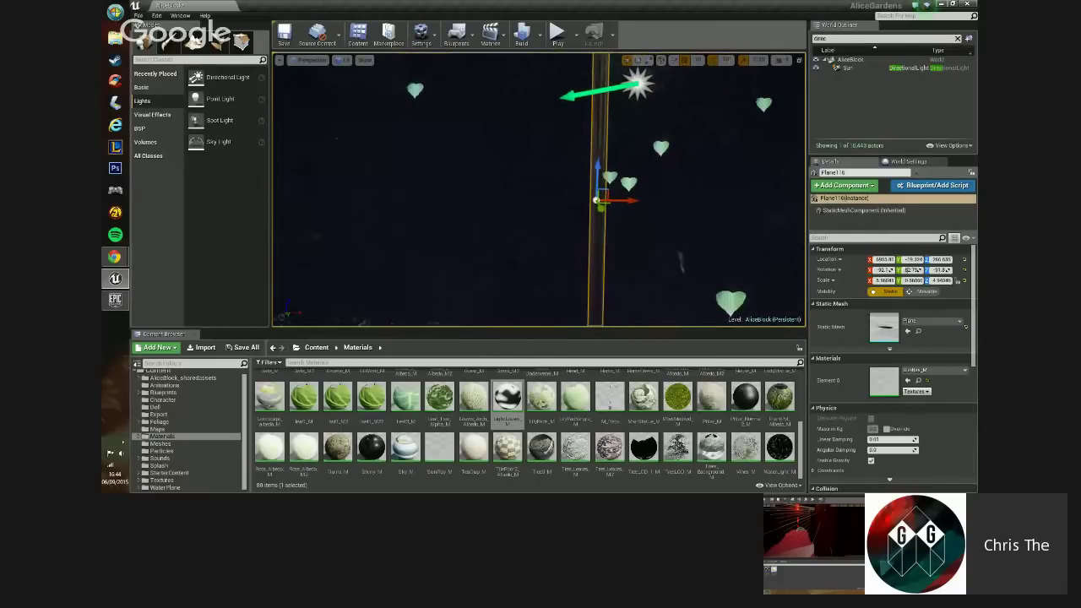
pyautogui.doubleClick(874, 388)
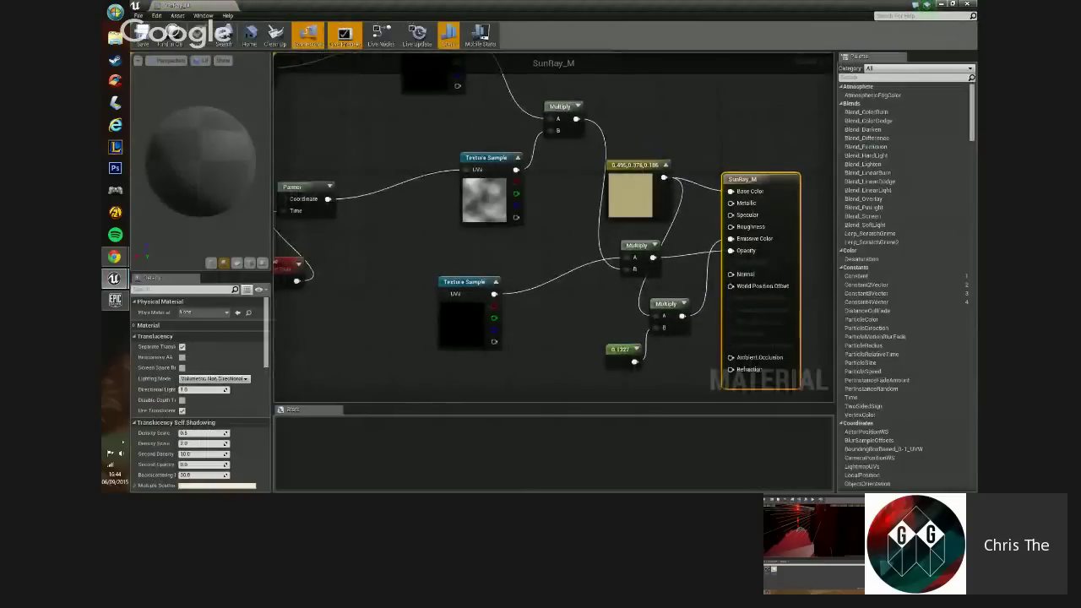
# - Examine the whole SunRay_M node graph, including its panned textures and multiply nodes, and close the material
pyautogui.moveTo(543, 253); pyautogui.dragTo(606, 296, button='right')
pyautogui.scroll(-2, 606, 298)
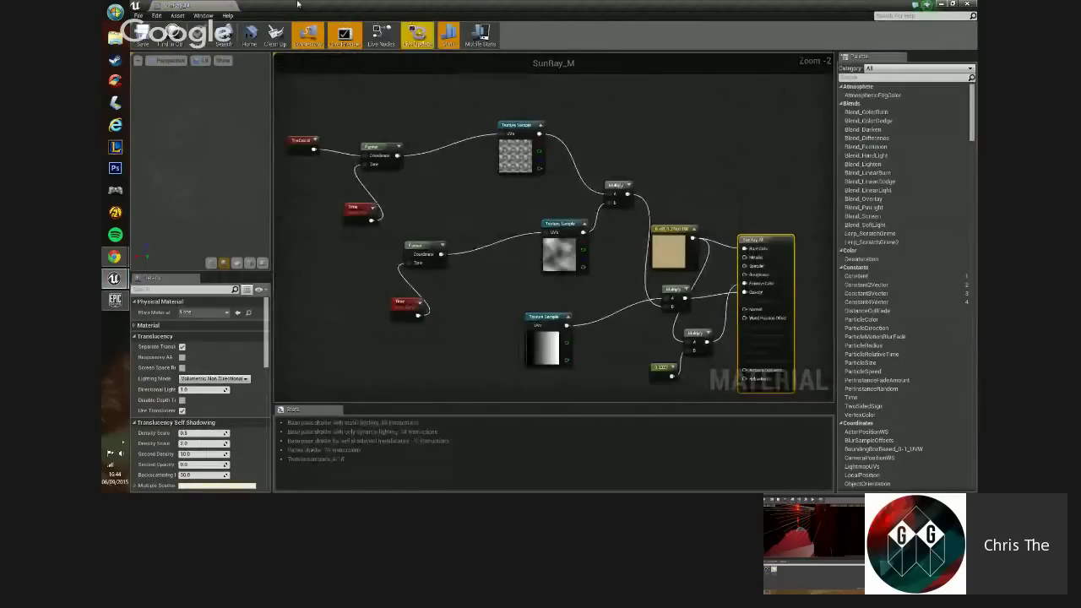
pyautogui.click(234, 8)
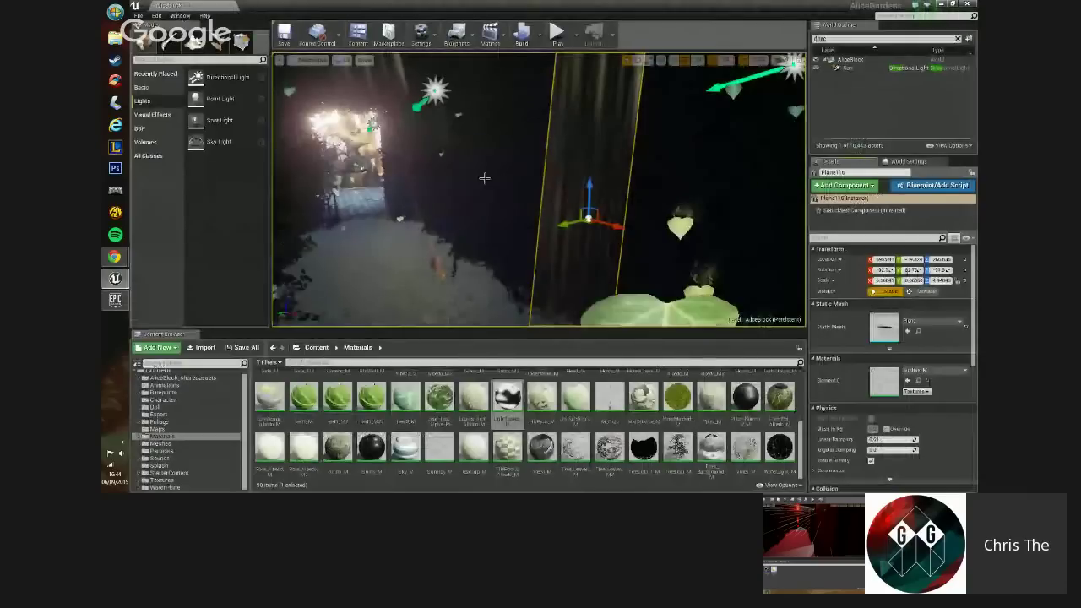
# - Inspect the deselected sun-ray plane from several angles and play-test the garden level
pyautogui.moveTo(485, 180); pyautogui.dragTo(549, 182, button='right')
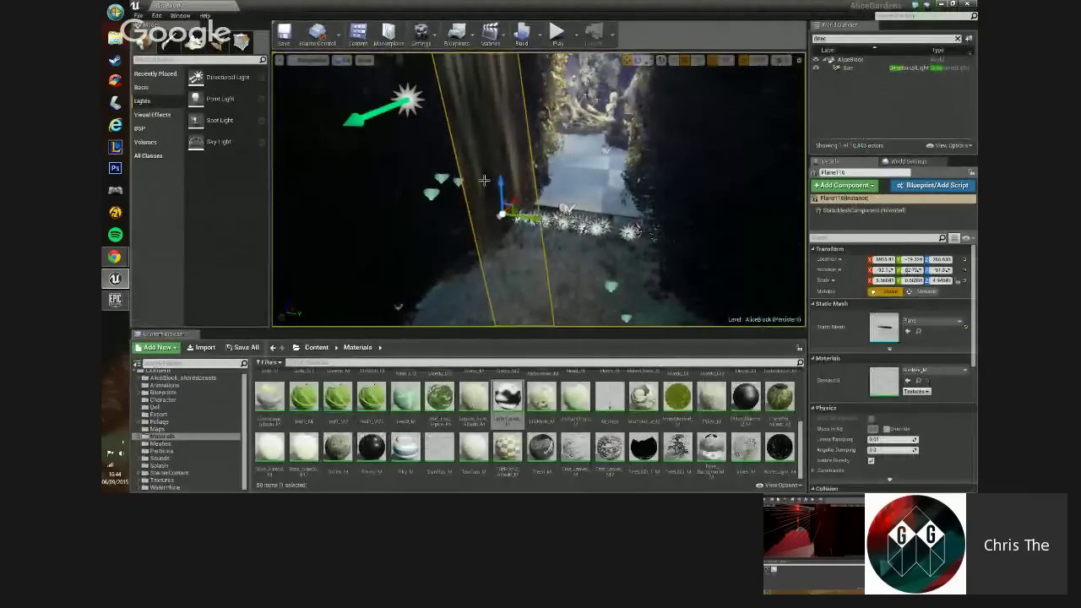
pyautogui.click(763, 171)
pyautogui.moveTo(576, 239); pyautogui.dragTo(571, 203, button='right')
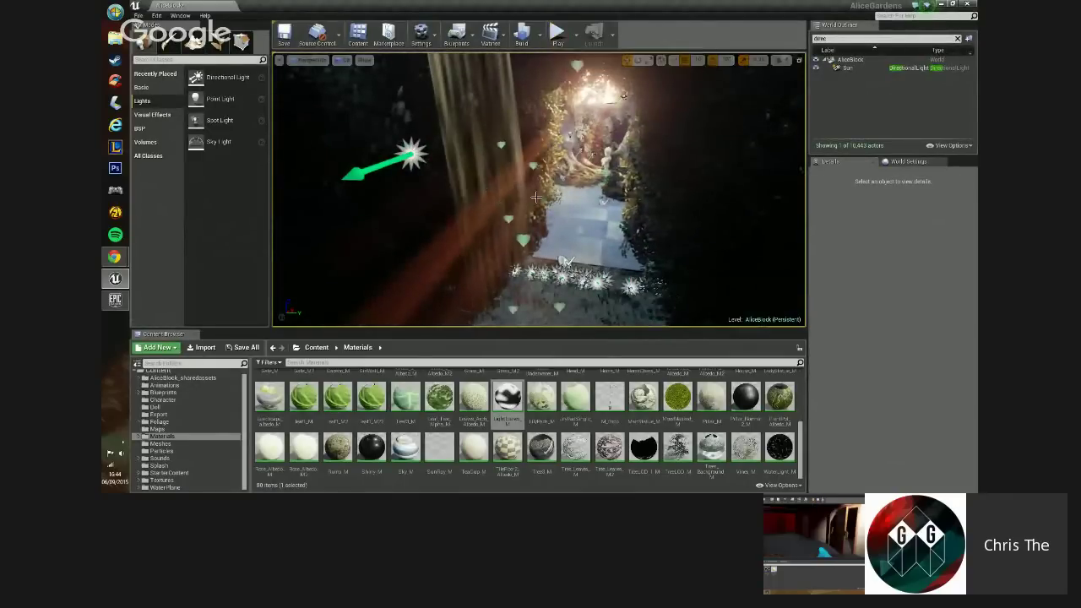
pyautogui.moveTo(576, 178); pyautogui.dragTo(520, 152, button='right')
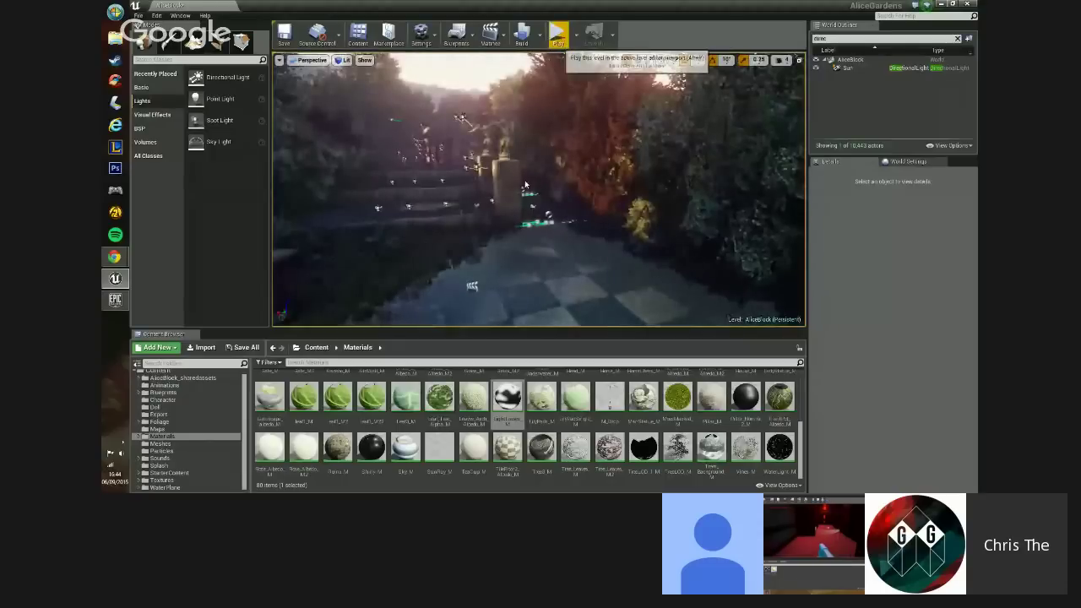
pyautogui.click(559, 34)
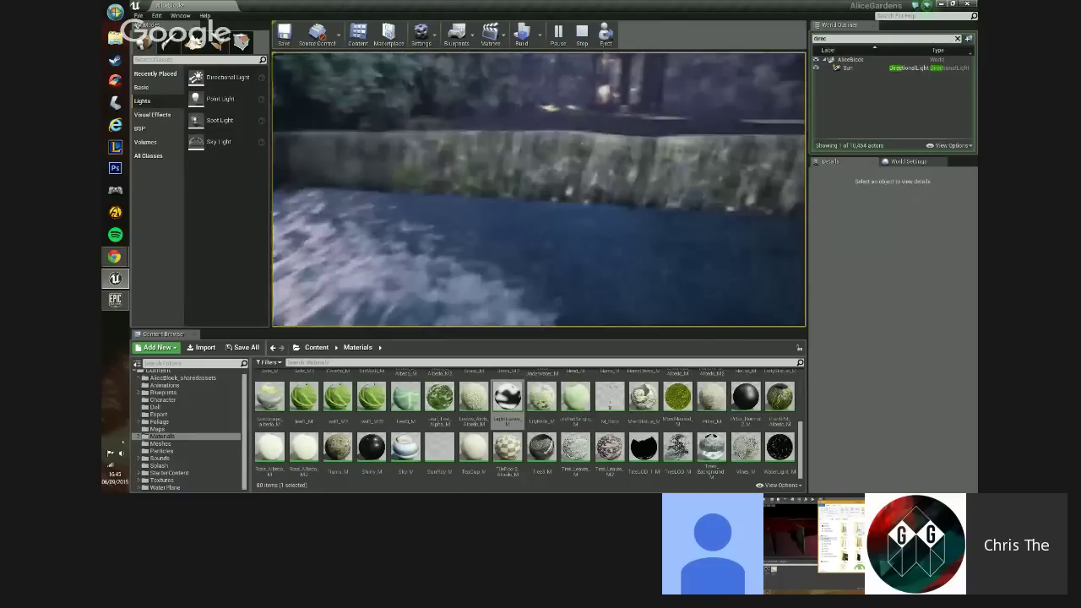
pyautogui.press('Escape')
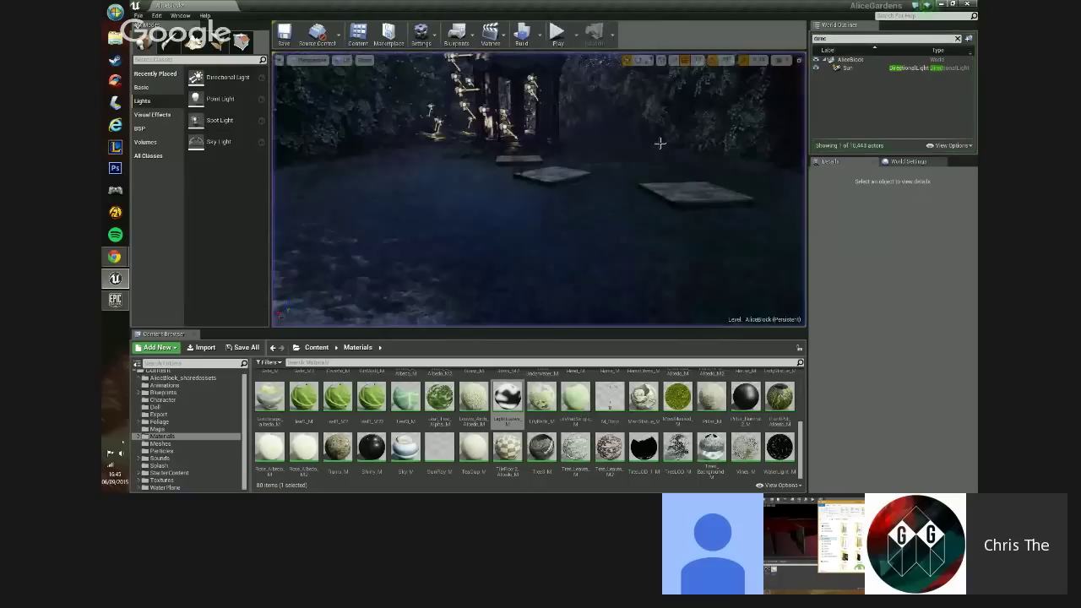
# - Select the point light above the ivy-covered doorway and examine how it lights the entrance
pyautogui.press('w')
pyautogui.moveTo(539, 189); pyautogui.dragTo(461, 103, button='right')
pyautogui.press('s')
pyautogui.click(566, 296)
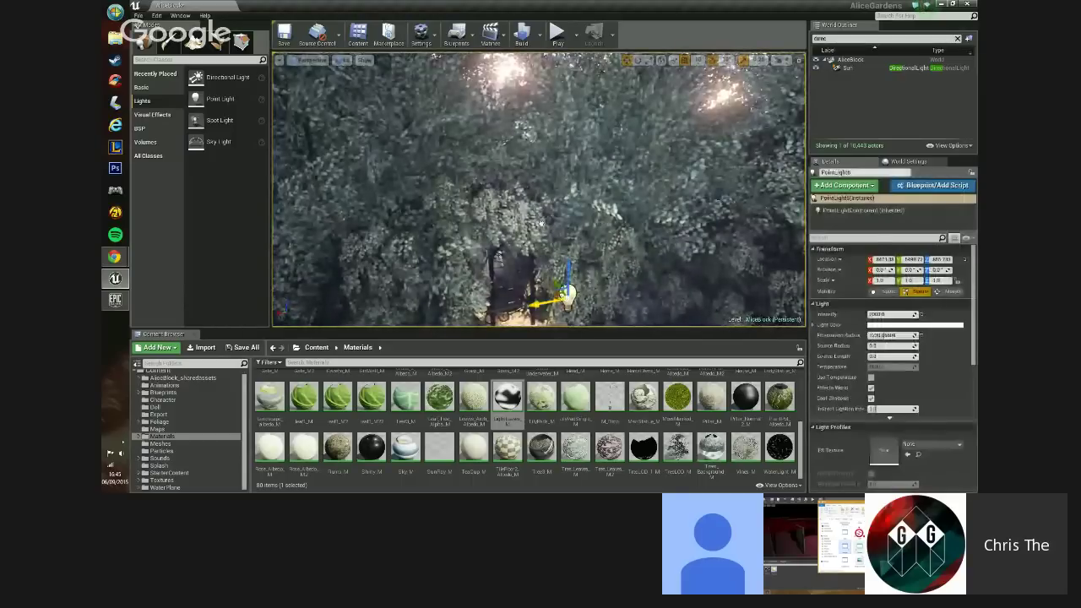
pyautogui.moveTo(539, 220); pyautogui.dragTo(539, 312, button='right')
pyautogui.press('g')
pyautogui.press('g')
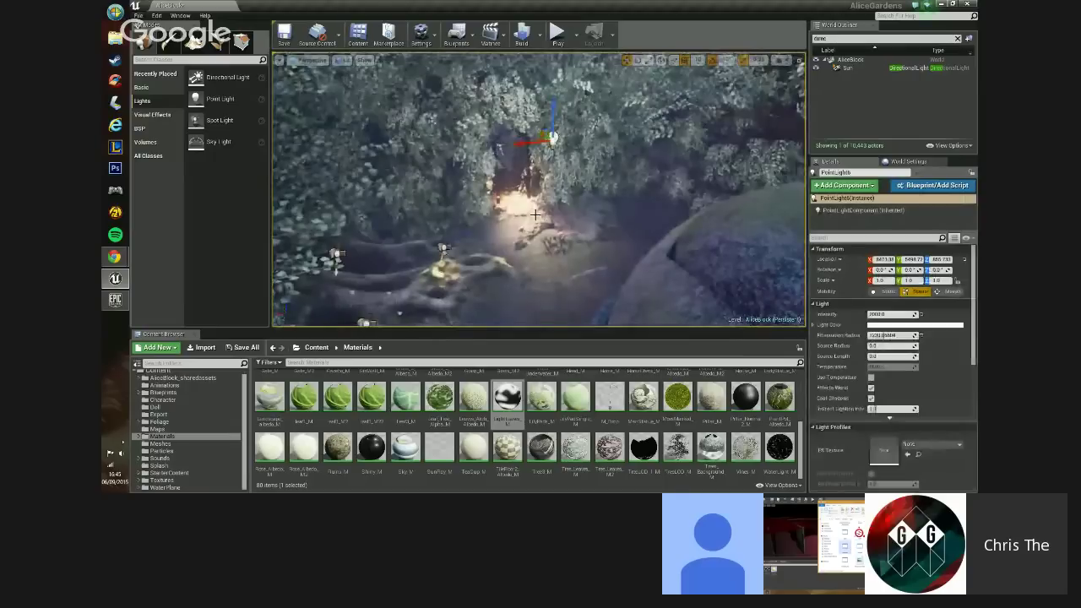
pyautogui.click(851, 137)
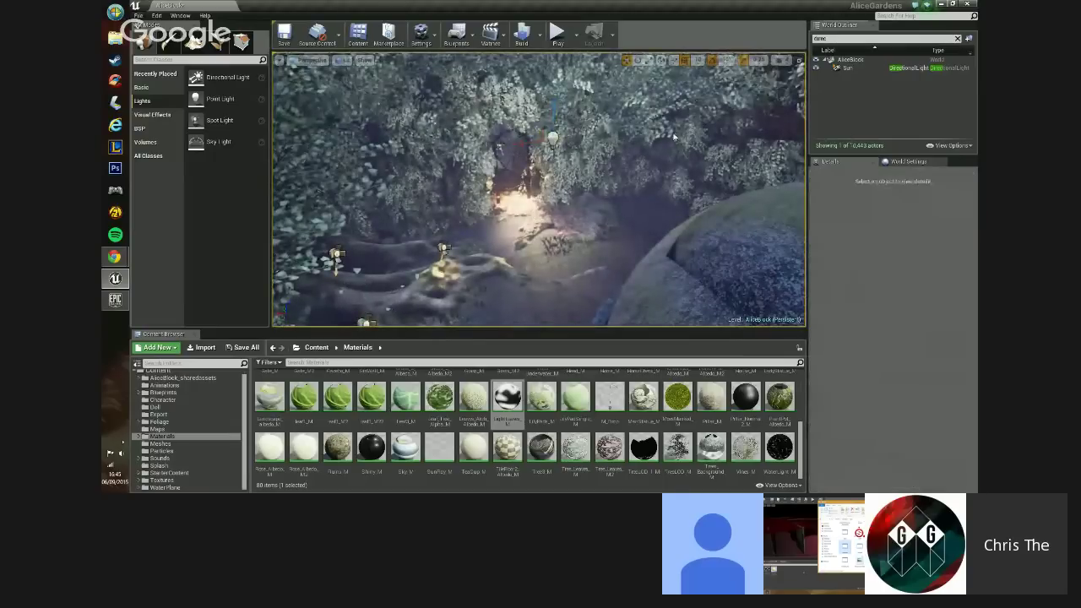
# - Switch the viewport to unlit shading and inspect the ivy-covered doorway without lighting
pyautogui.moveTo(576, 173); pyautogui.dragTo(540, 160, button='right')
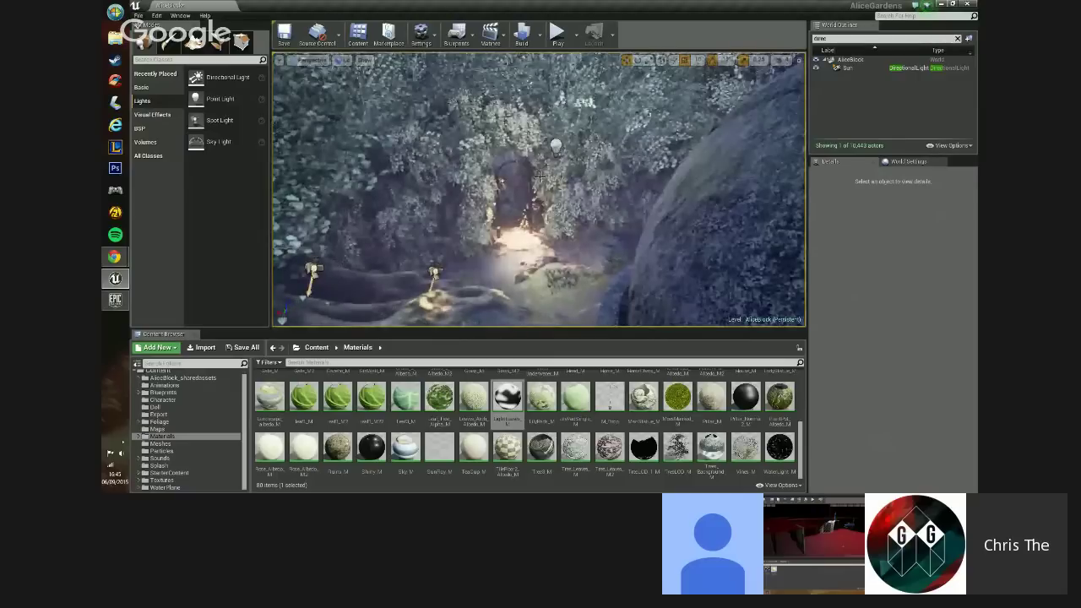
pyautogui.hotkey('alt', '3')
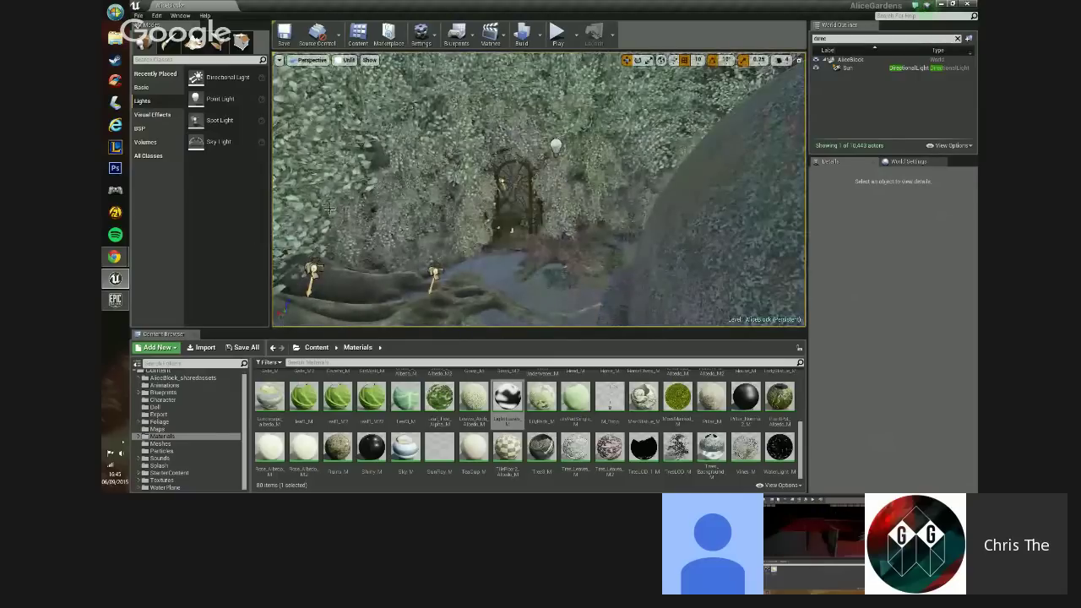
pyautogui.click(942, 4)
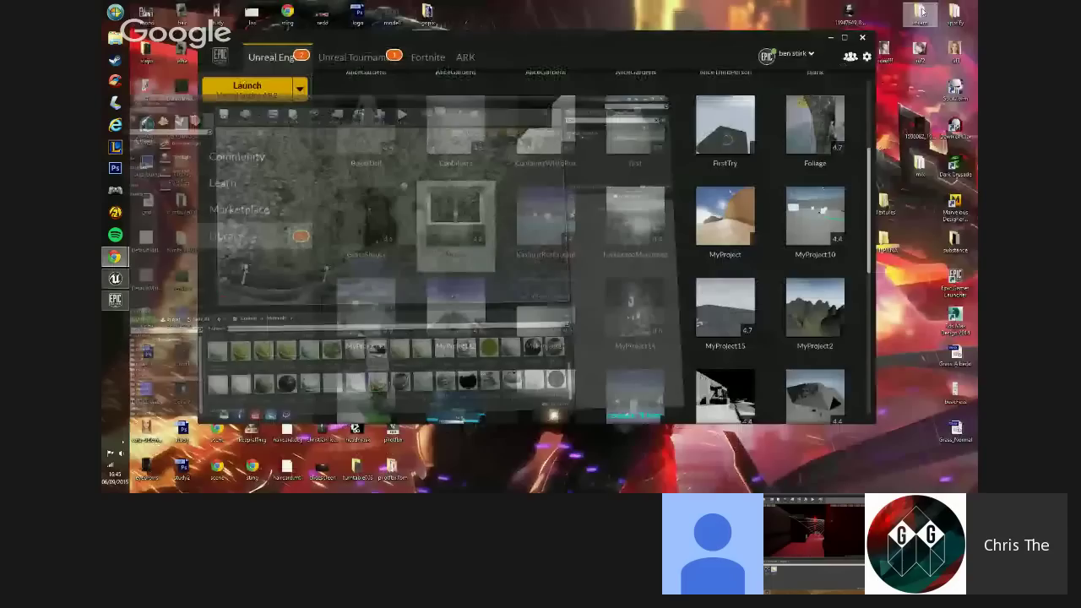
pyautogui.click(115, 278)
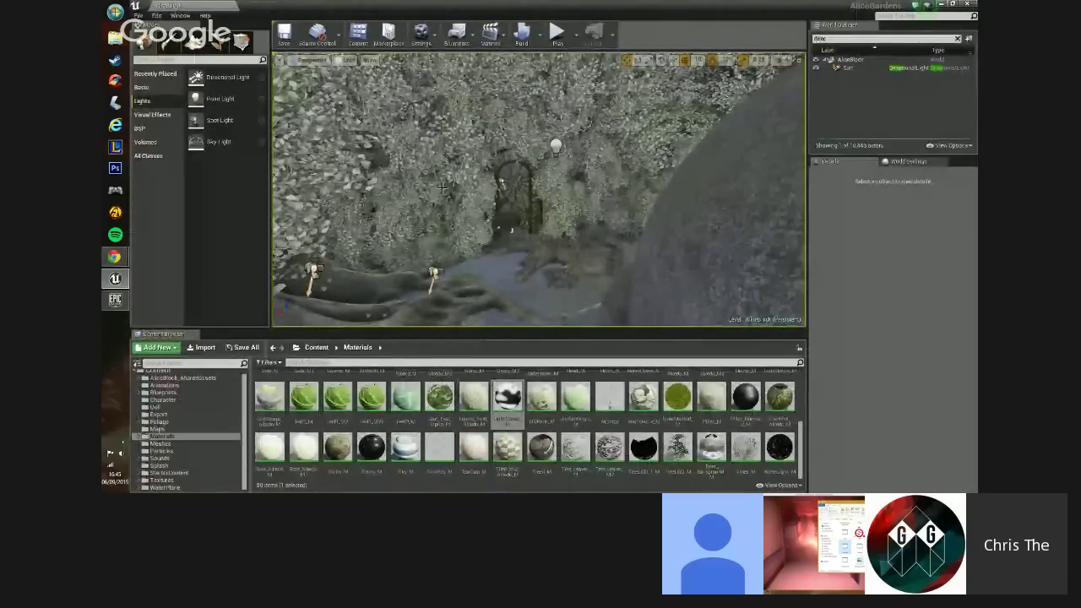
pyautogui.moveTo(541, 190); pyautogui.dragTo(483, 242, button='right')
pyautogui.press('w')
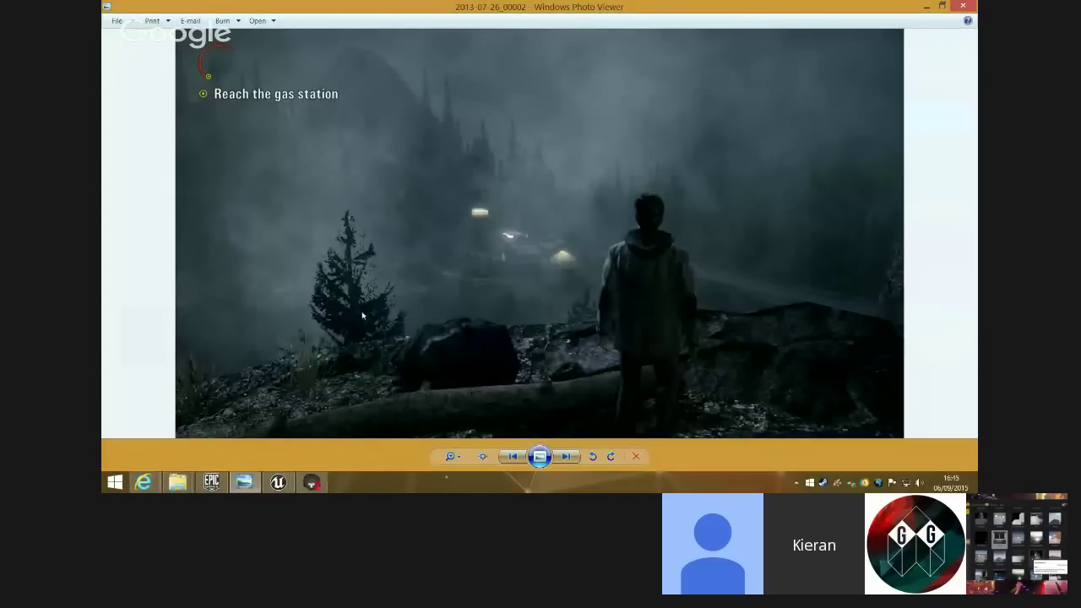
# - Examine the tree silhouette and the distant gas station lights in the 2013-07-26_00002 reference image
pyautogui.scroll(5, 341, 271)
pyautogui.moveTo(338, 275); pyautogui.dragTo(577, 279)
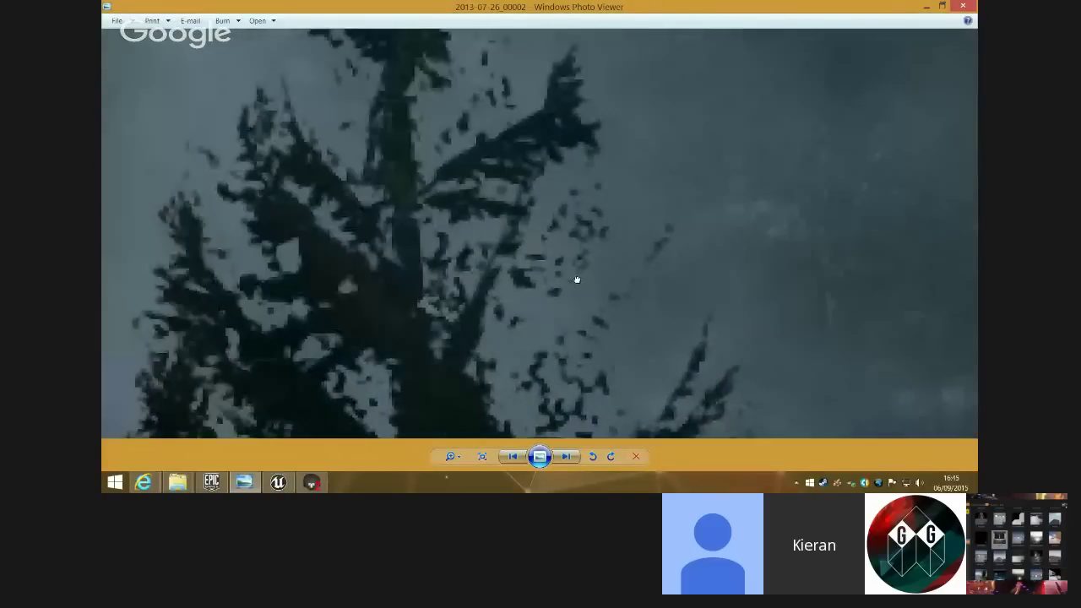
pyautogui.scroll(-5, 548, 258)
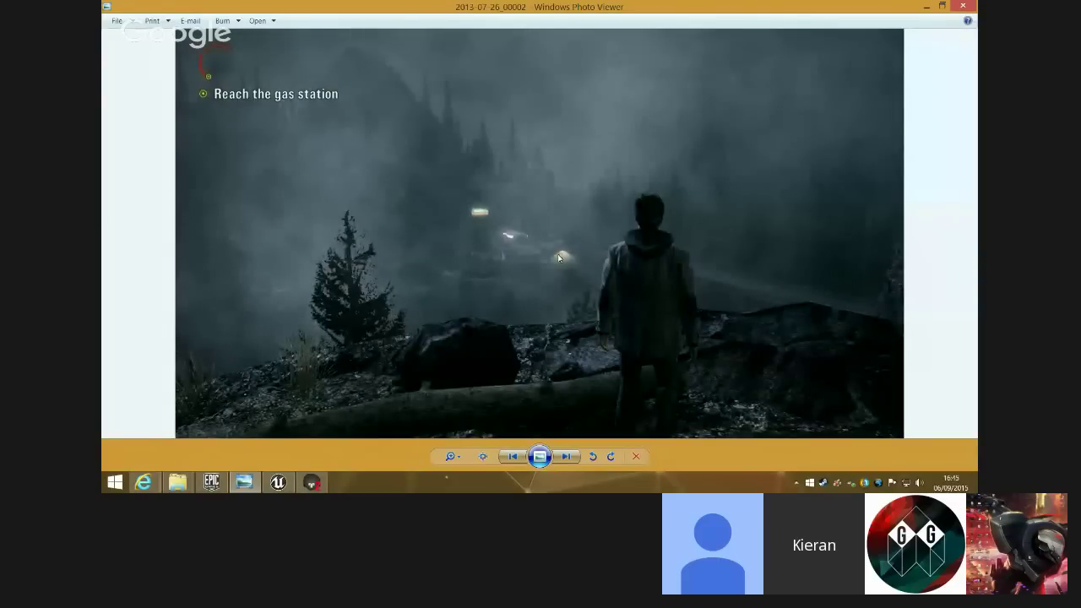
pyautogui.scroll(2, 558, 258)
pyautogui.scroll(-1, 471, 231)
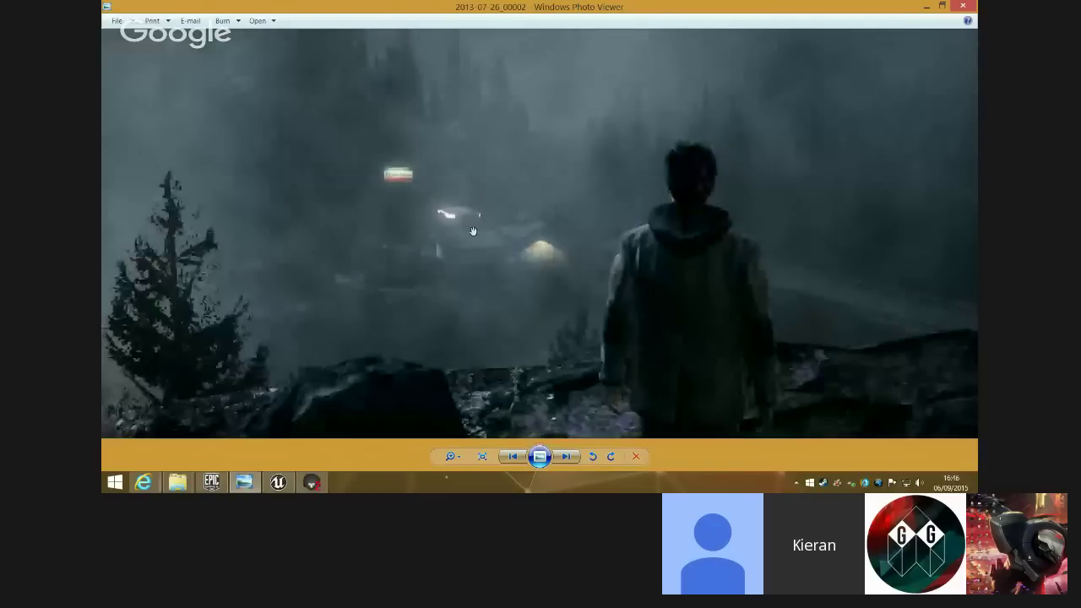
pyautogui.scroll(-2, 484, 226)
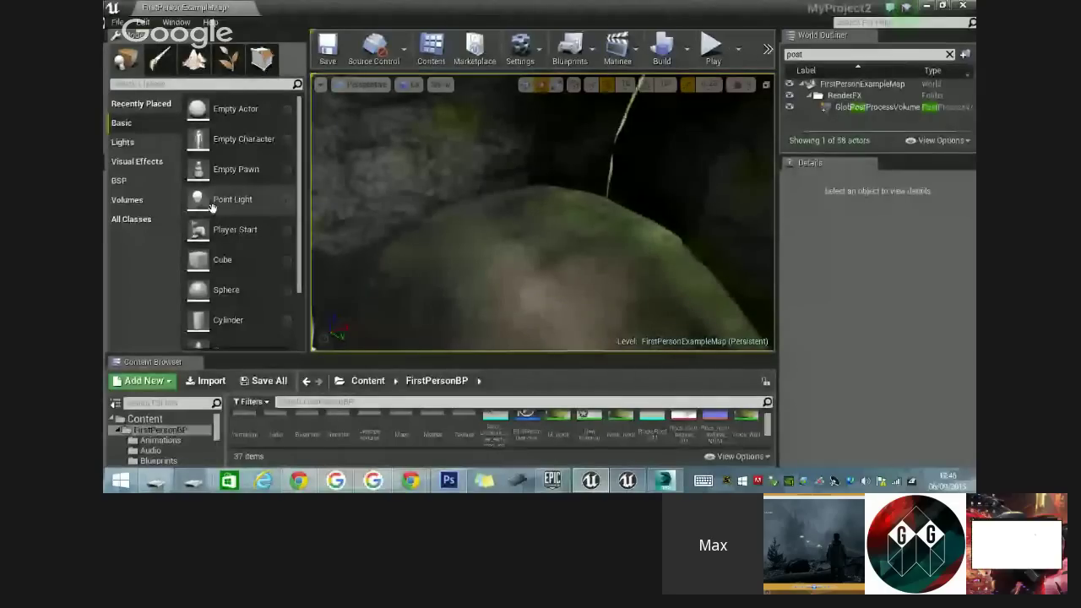
# - Place a point light in the cave of FirstPersonExampleMap and reposition it along the rock wall
pyautogui.click(122, 142)
pyautogui.moveTo(221, 139); pyautogui.dragTo(457, 238)
pyautogui.moveTo(641, 166); pyautogui.dragTo(608, 270, button='right')
pyautogui.press('space')
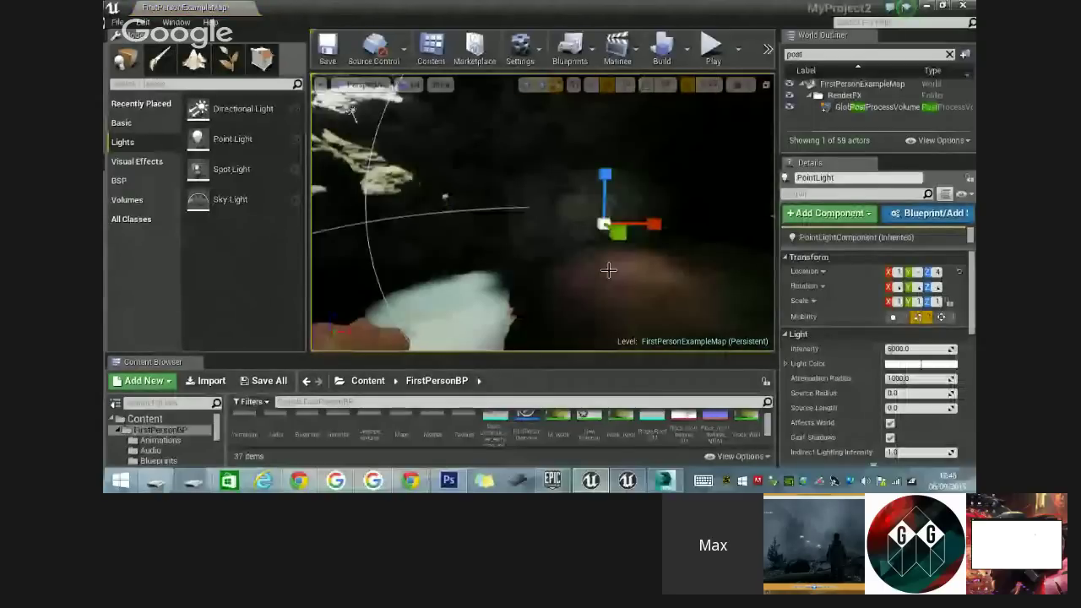
pyautogui.keyDown('ctrl'); pyautogui.moveTo(608, 271); pyautogui.dragTo(714, 273); pyautogui.keyUp('ctrl')
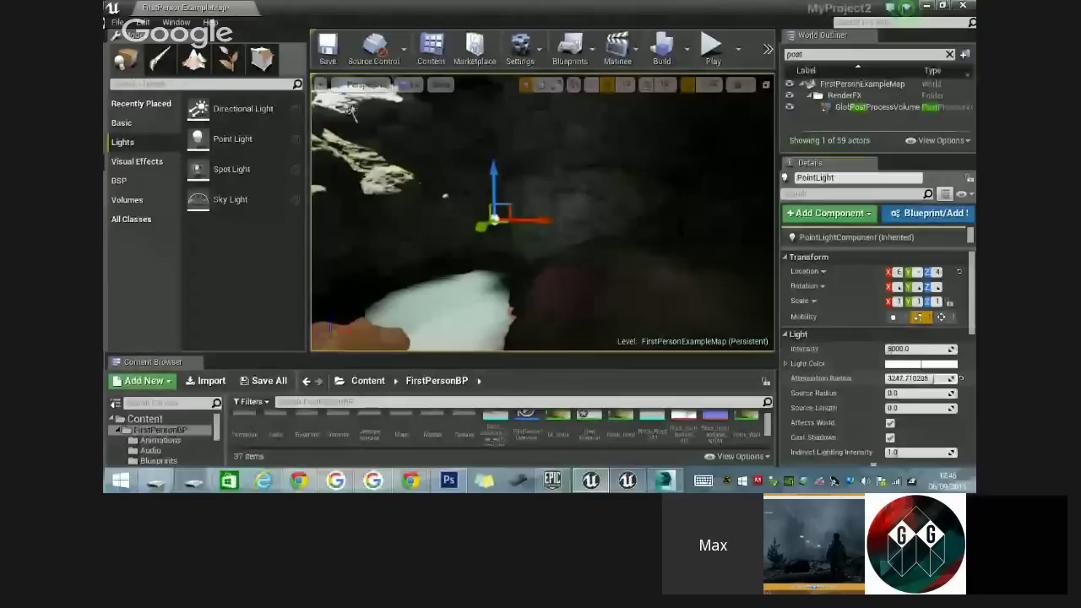
# - Adjust the point light's attenuation radius and inspect its effect across the cave
pyautogui.moveTo(933, 378); pyautogui.dragTo(911, 379)
pyautogui.moveTo(591, 220); pyautogui.dragTo(477, 274, button='right')
pyautogui.keyDown('alt'); pyautogui.moveTo(476, 275); pyautogui.dragTo(572, 219); pyautogui.keyUp('alt')
pyautogui.moveTo(572, 220); pyautogui.dragTo(456, 270, button='right')
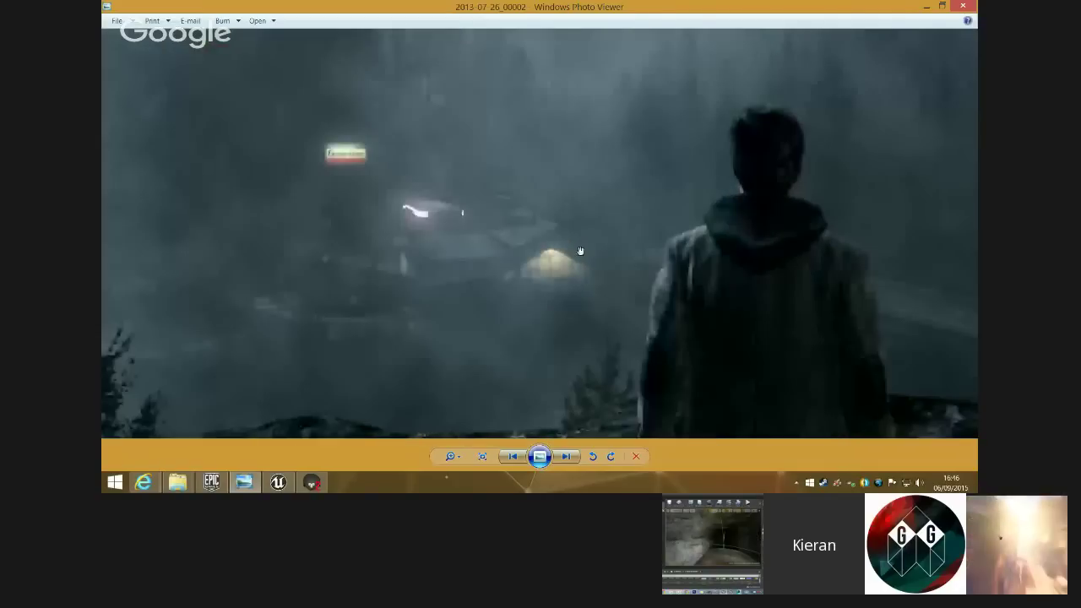
# - Advance to the 2647023_pt reference image and examine the bright window at the end of the dark corridor
pyautogui.click(567, 456)
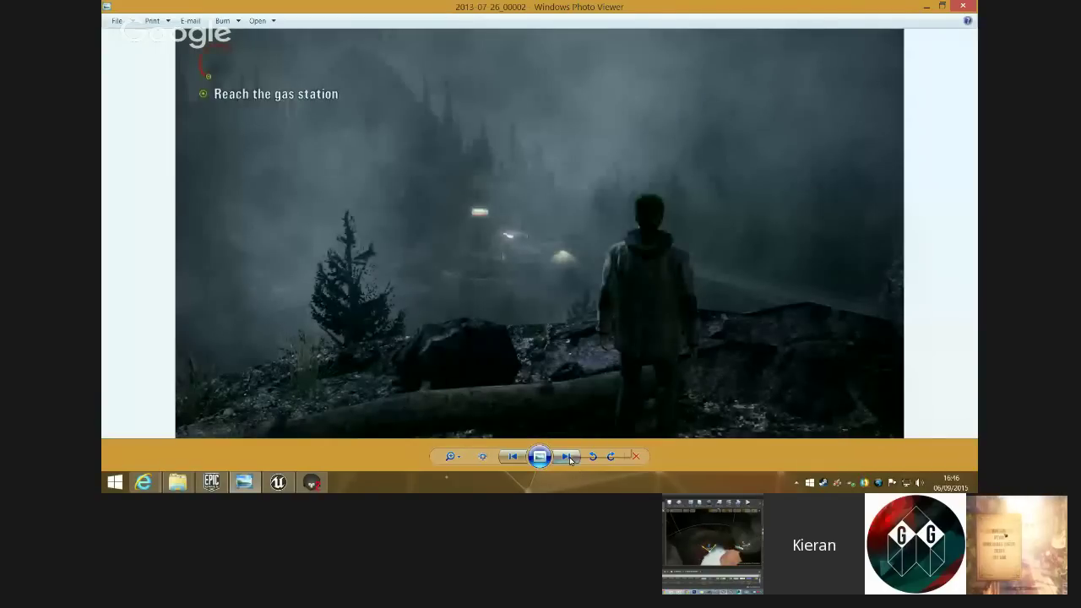
pyautogui.click(567, 456)
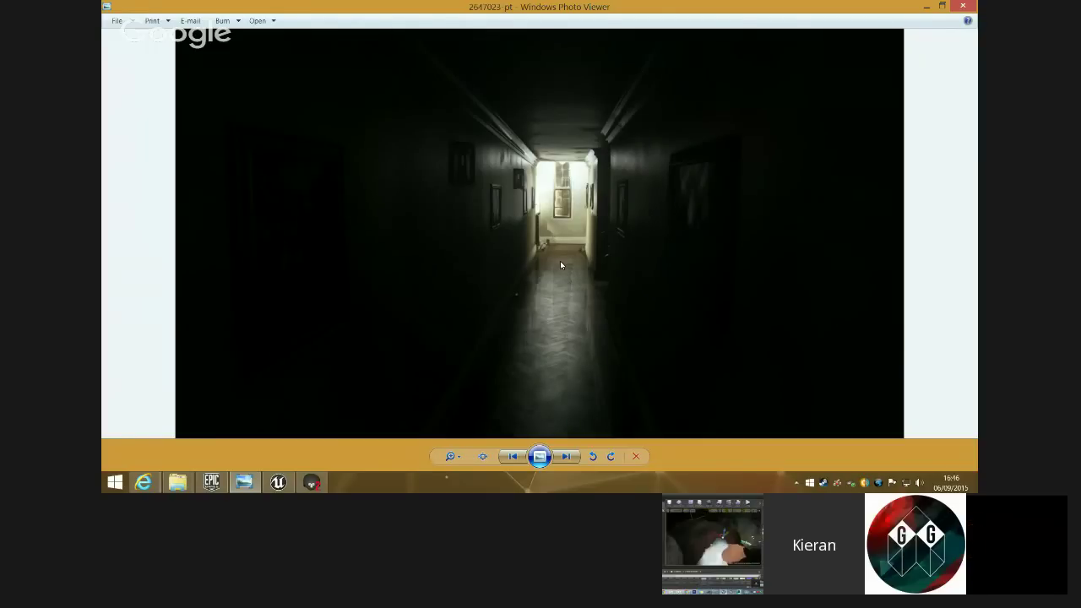
pyautogui.scroll(3, 541, 211)
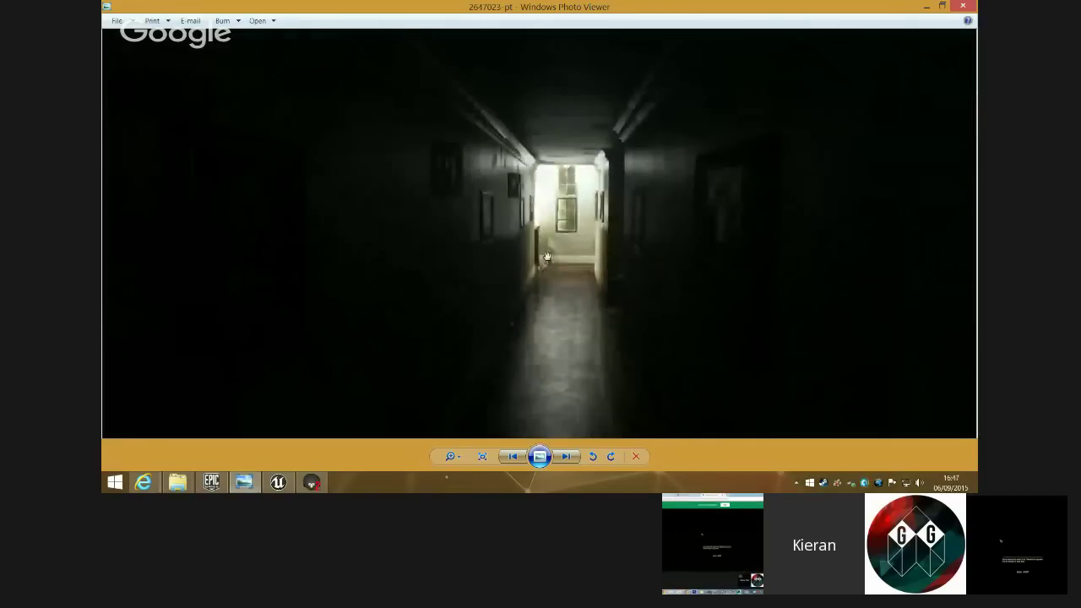
# - Advance to the bioshock 05 reference image and examine the large shadow cast on the green-lit wall
pyautogui.scroll(-3, 547, 240)
pyautogui.click(566, 456)
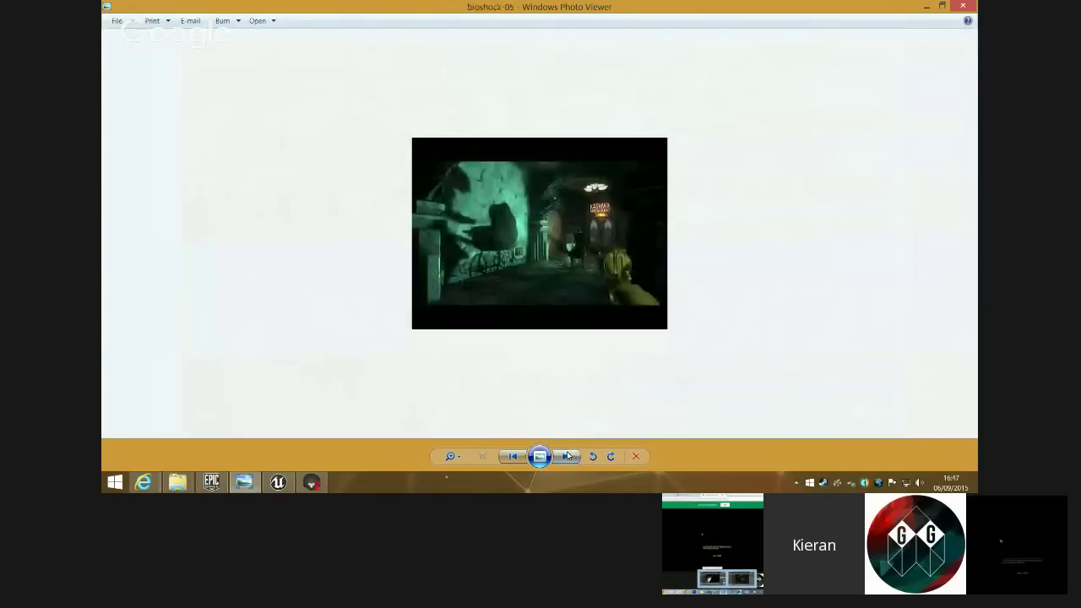
pyautogui.scroll(3, 550, 294)
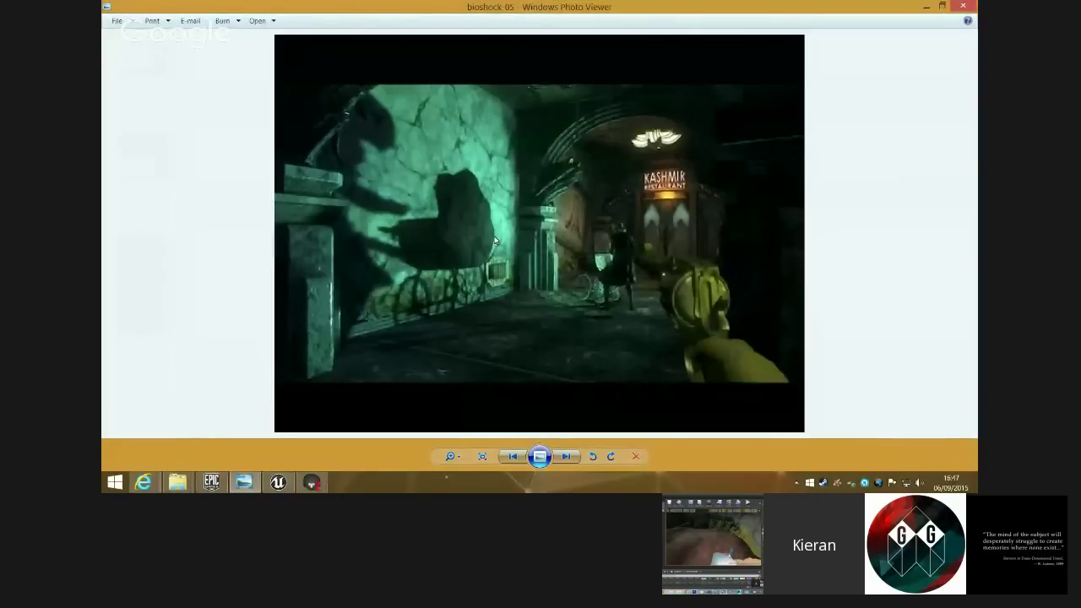
pyautogui.scroll(1, 495, 242)
pyautogui.scroll(-1, 507, 236)
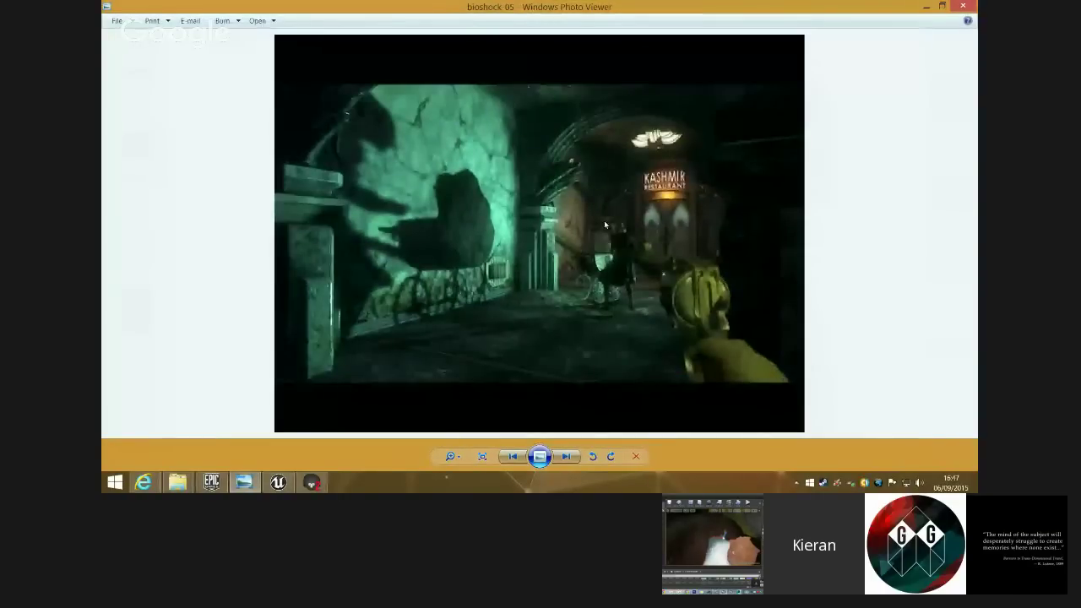
# - Go past the deusex image to ghosts_lighting_fail and examine the circled sun and the arrow marking the fake sunshafts
pyautogui.press('Right')
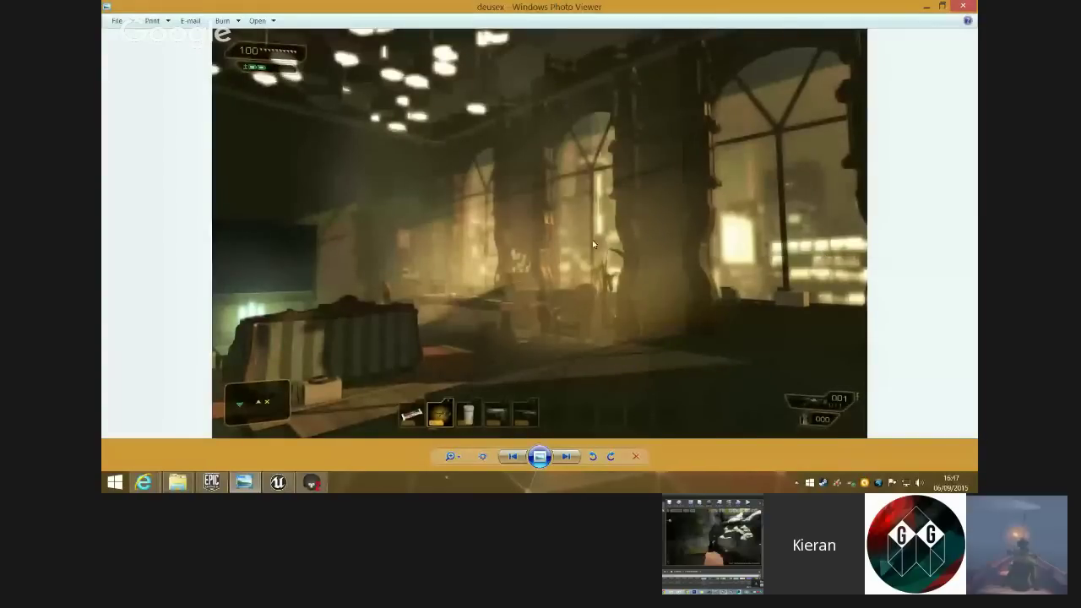
pyautogui.click(568, 456)
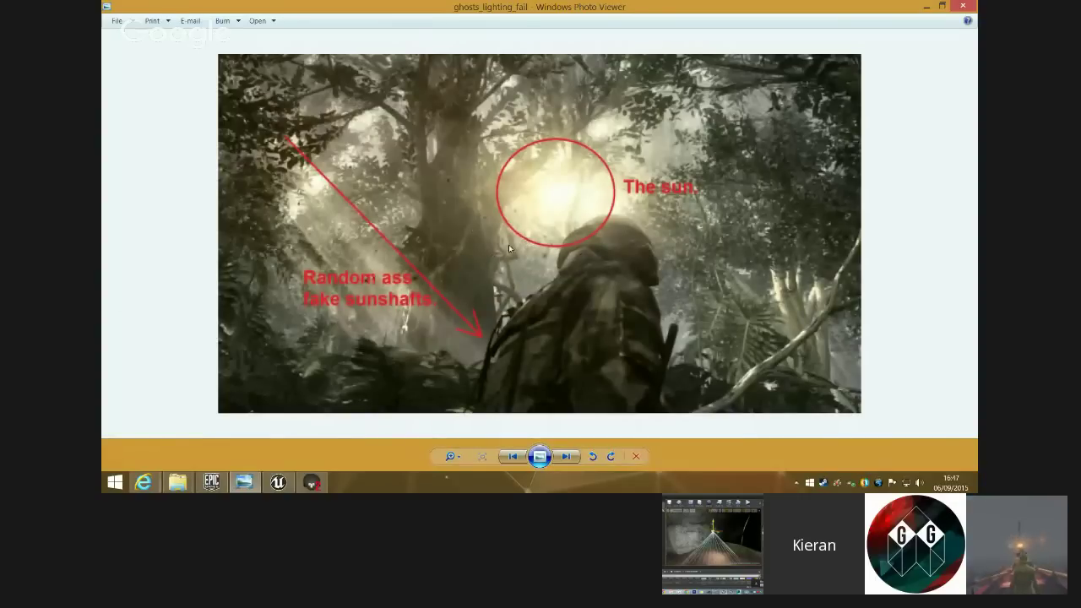
pyautogui.scroll(1, 509, 244)
pyautogui.scroll(1, 429, 246)
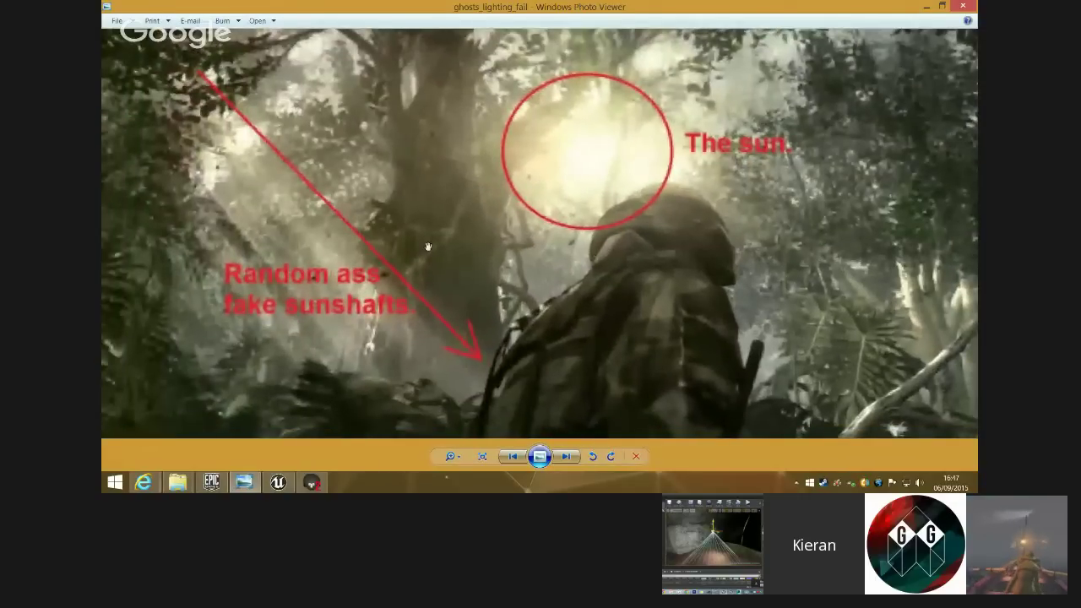
pyautogui.scroll(-2, 623, 302)
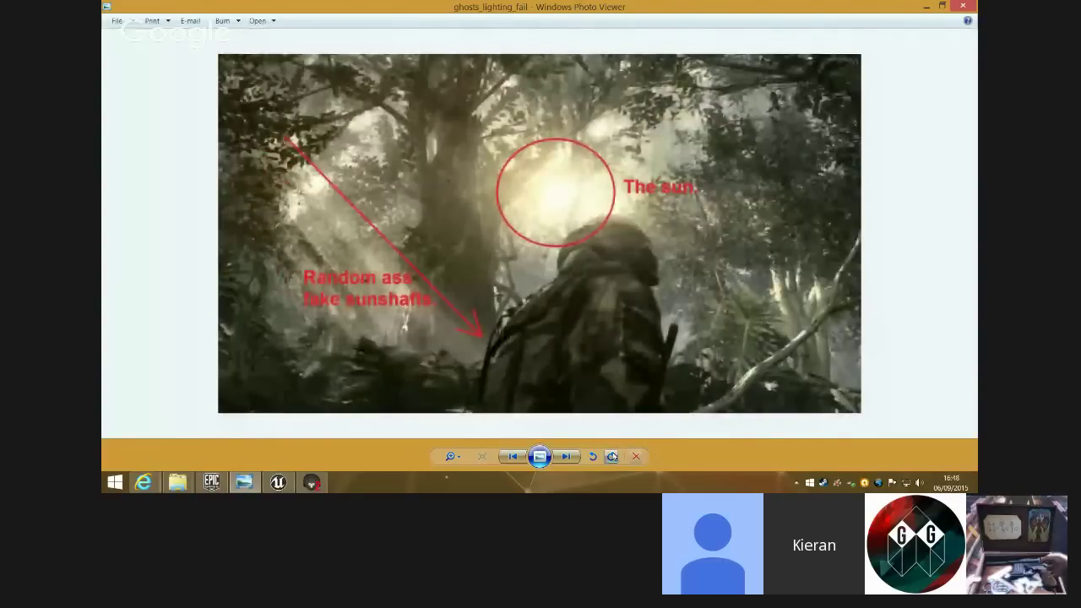
# - Examine the backlit figure at the end of the hallway in the PT reference image, and minimize the photo viewer
pyautogui.press('Right')
pyautogui.scroll(1, 691, 177)
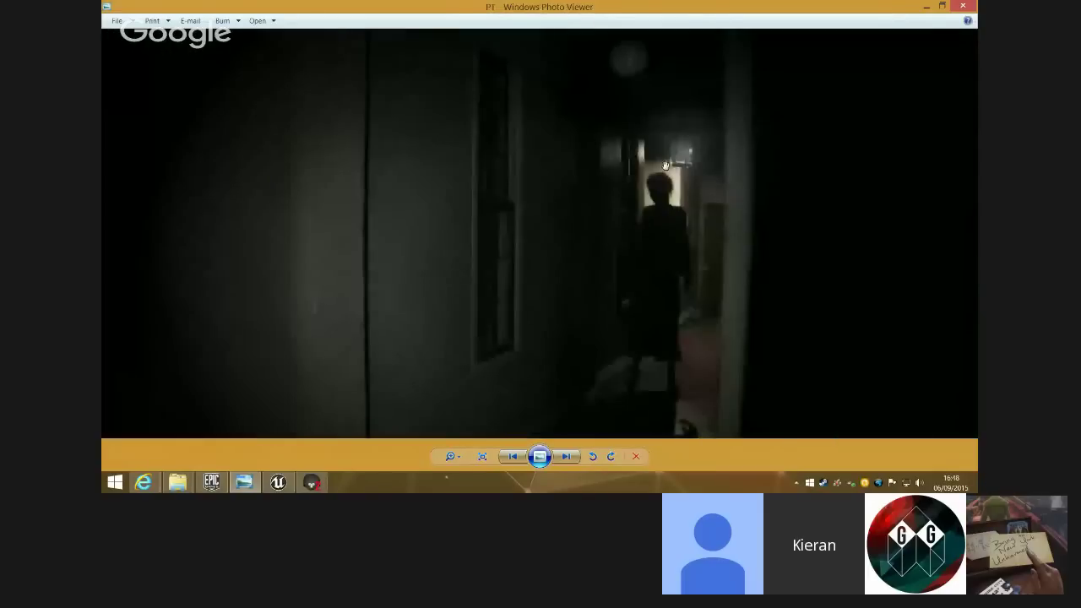
pyautogui.scroll(-2, 672, 179)
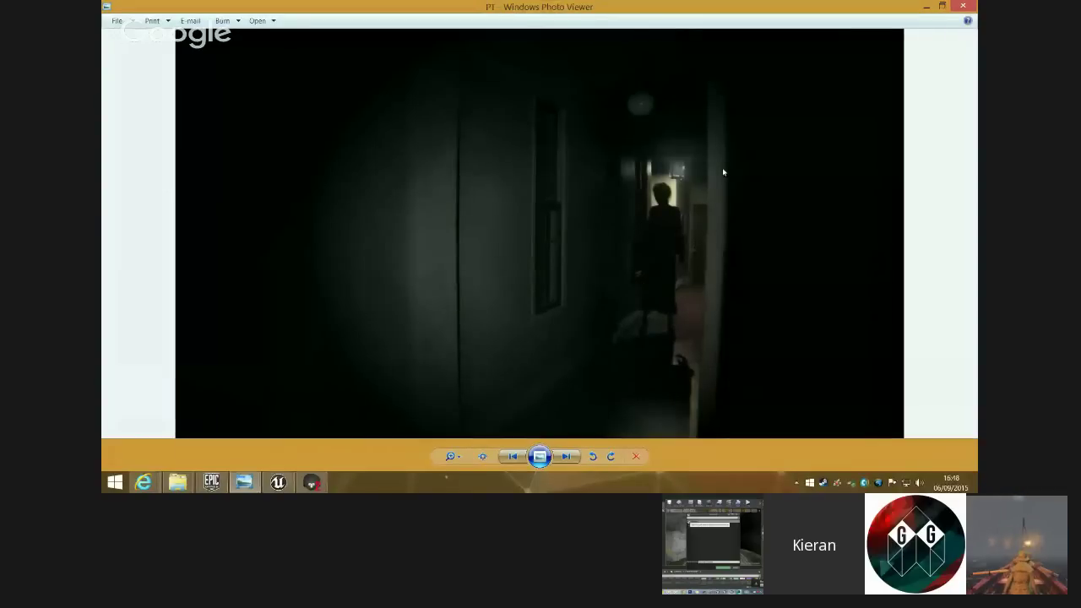
pyautogui.scroll(2, 723, 167)
pyautogui.scroll(2, 710, 194)
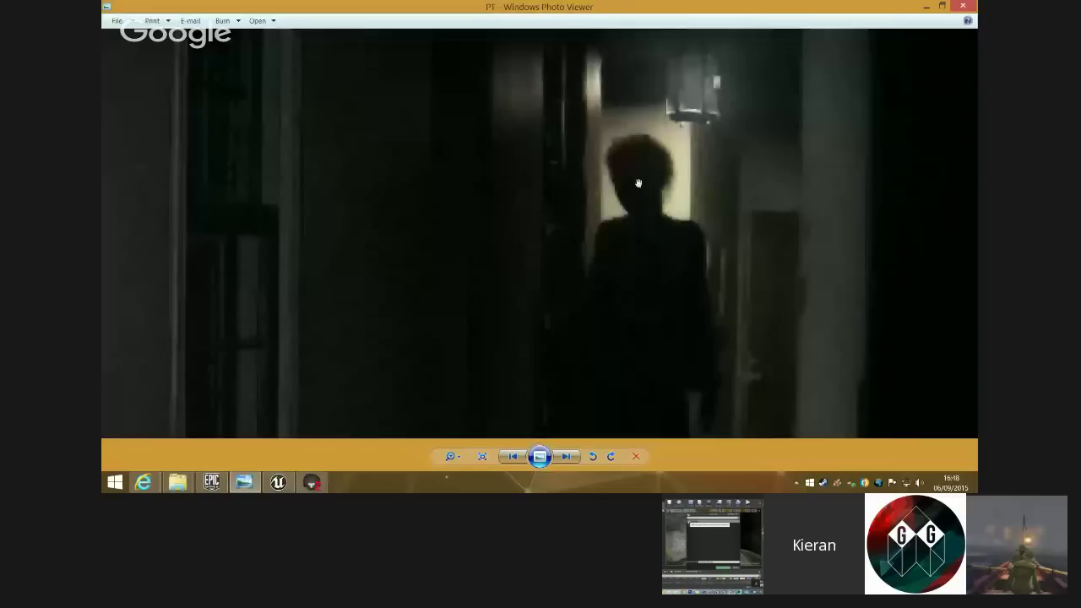
pyautogui.scroll(-1, 669, 222)
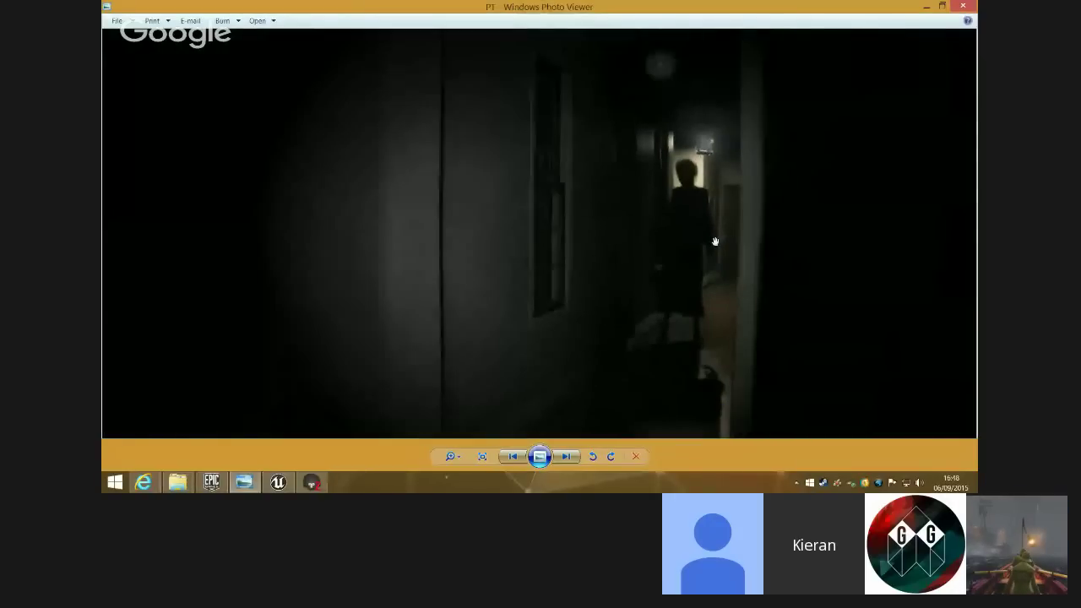
pyautogui.scroll(-1, 713, 243)
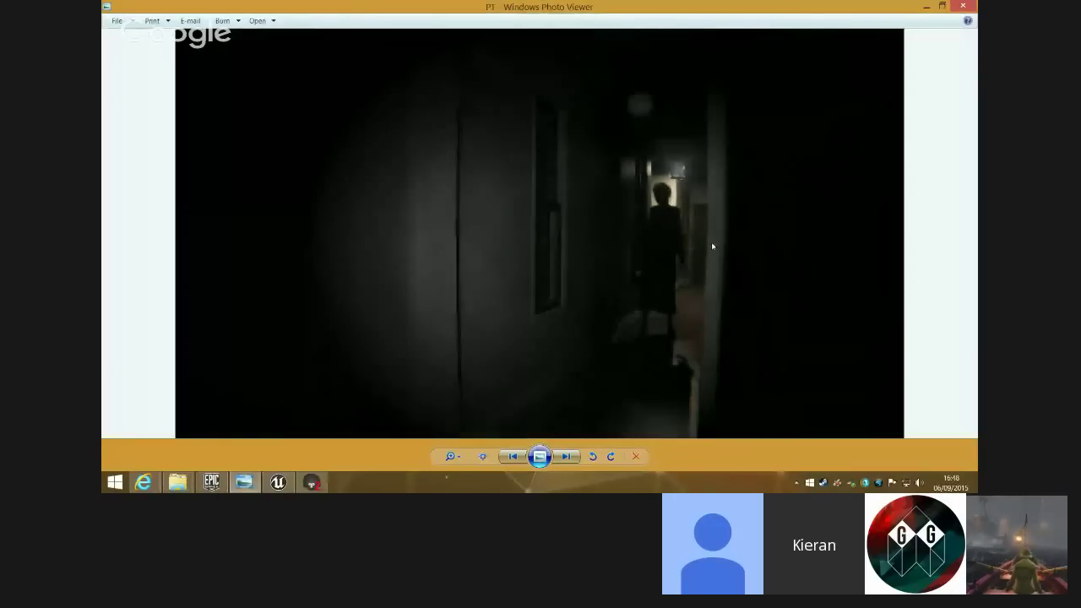
pyautogui.click(566, 456)
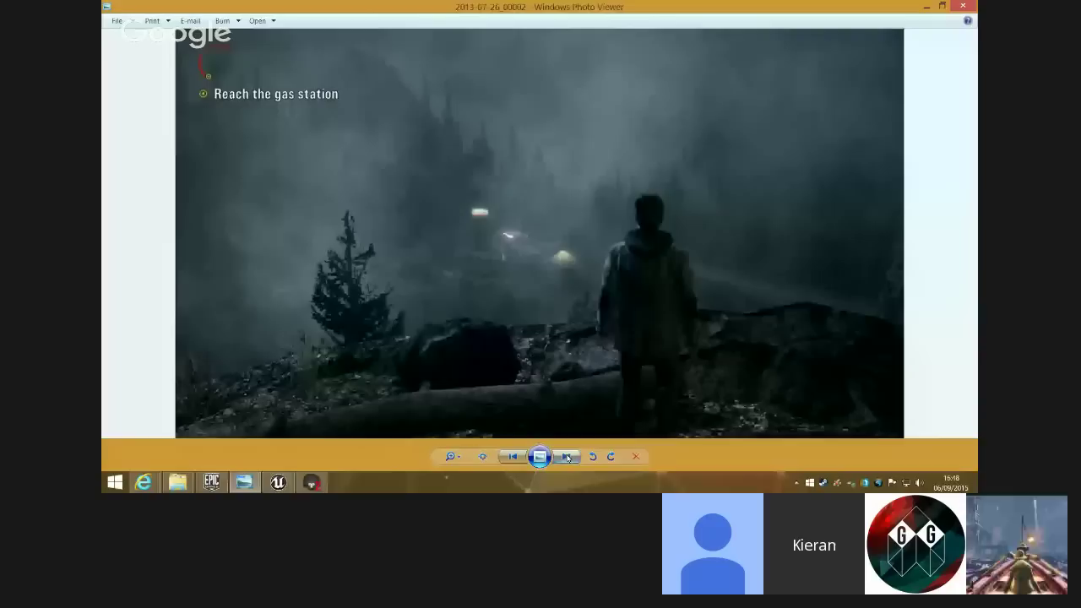
pyautogui.click(924, 11)
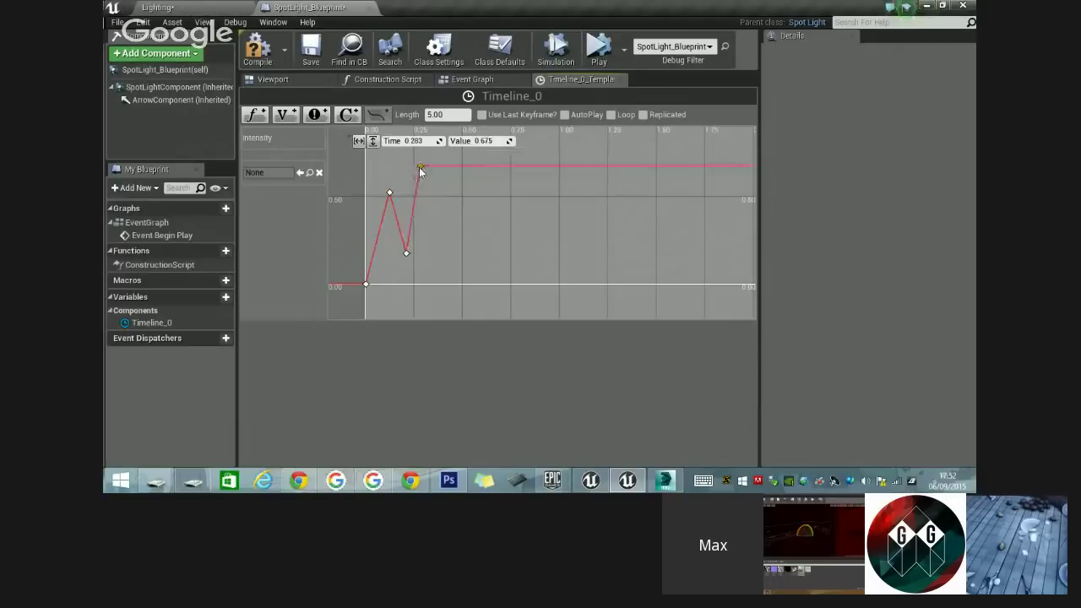
# - Lower the last keyframe of the Intensity curve in the Timeline_0 of SpotLight_Blueprint
pyautogui.moveTo(422, 173); pyautogui.dragTo(420, 199)
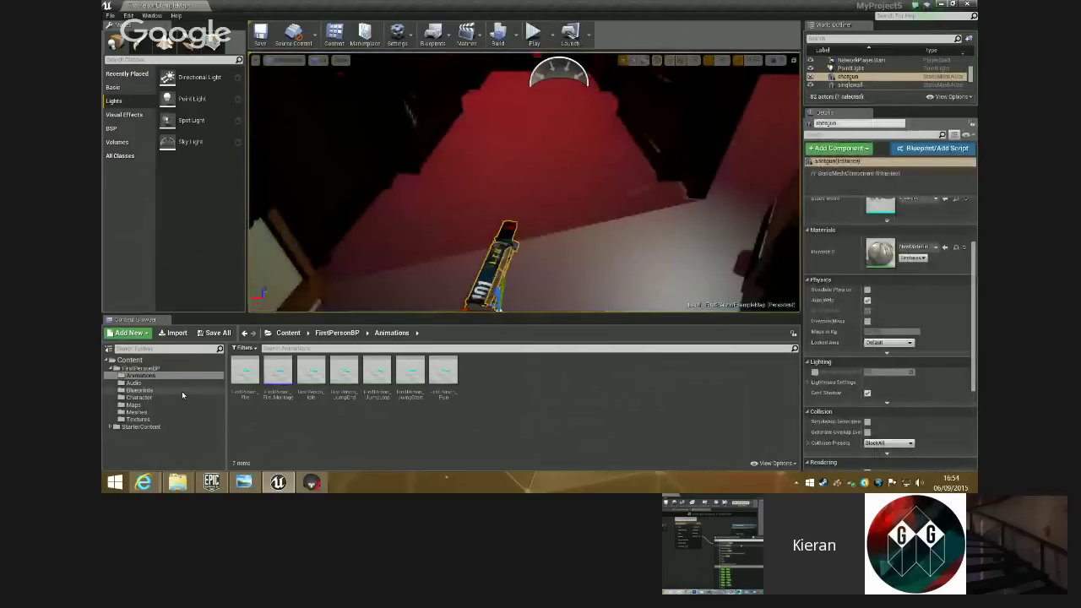
# - Find the FirstPersonCharacter blueprint in the FirstPersonBP Blueprints folder and open it for editing
pyautogui.click(134, 383)
pyautogui.click(149, 391)
pyautogui.click(150, 375)
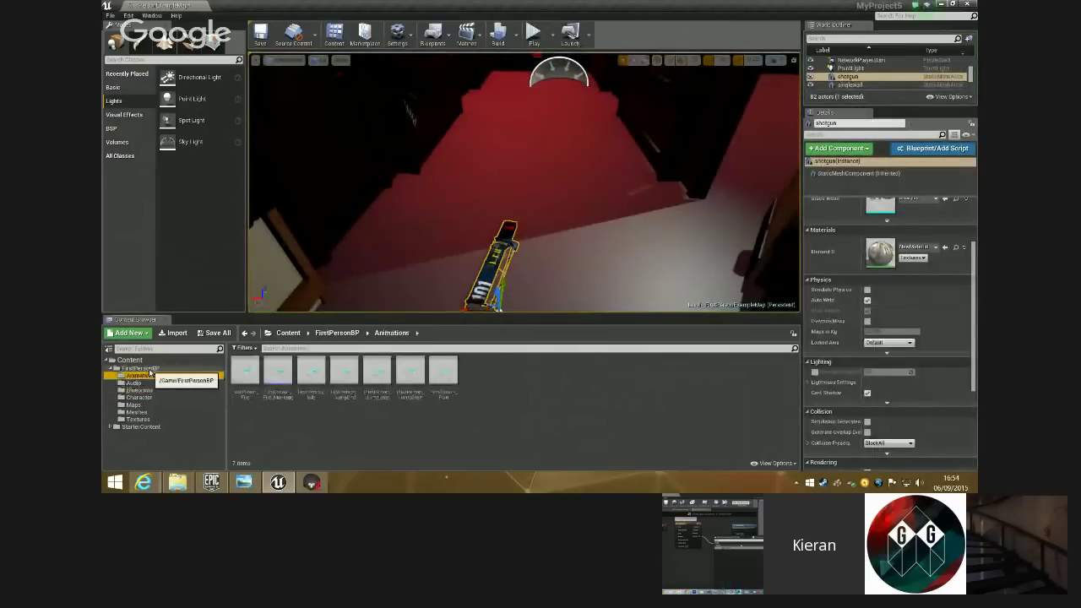
pyautogui.click(145, 369)
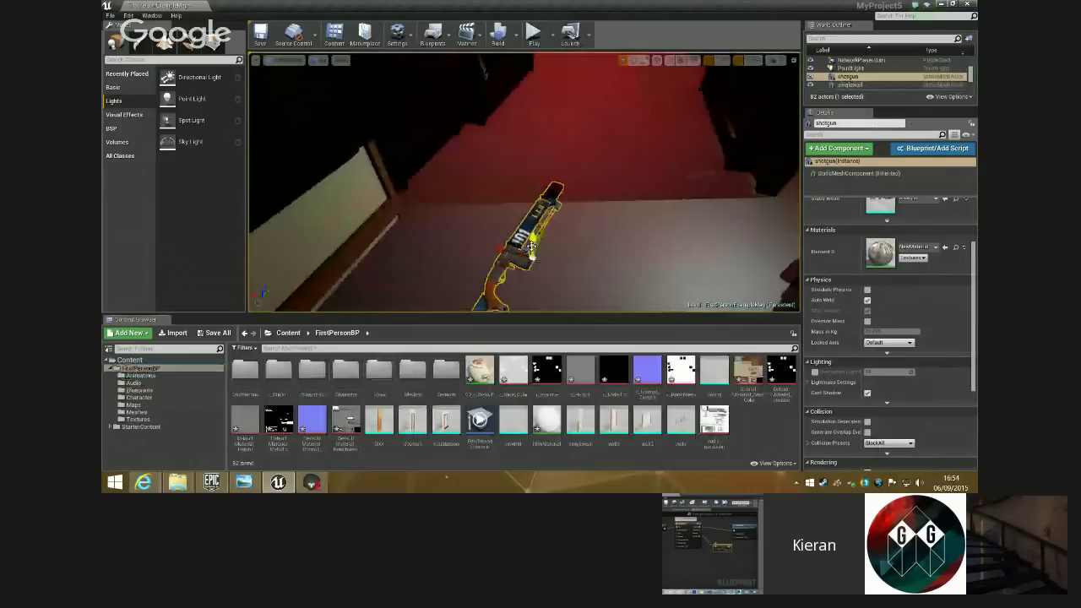
pyautogui.click(140, 390)
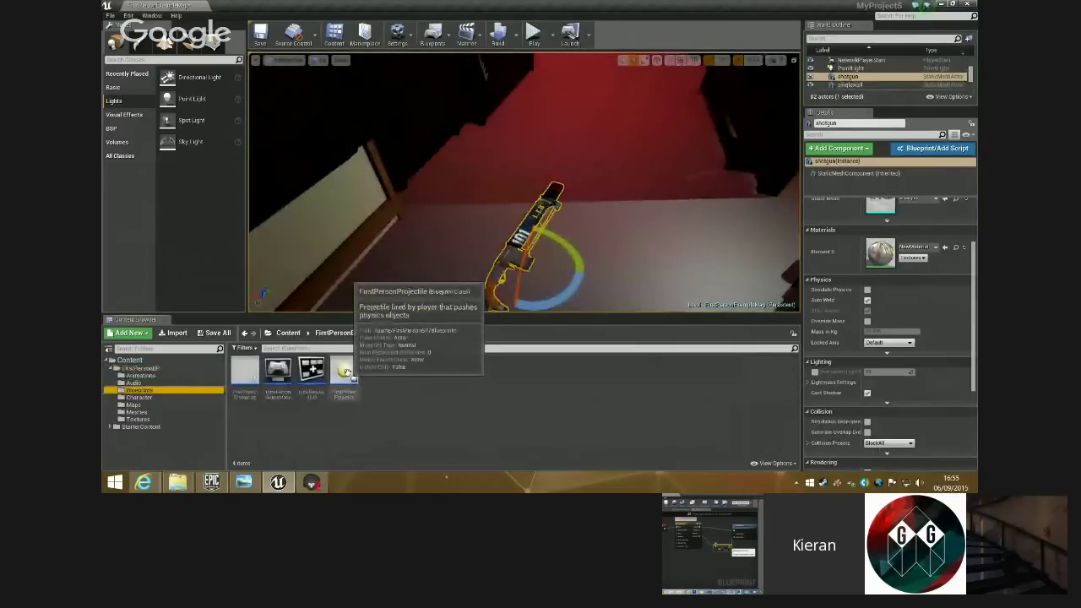
pyautogui.doubleClick(246, 375)
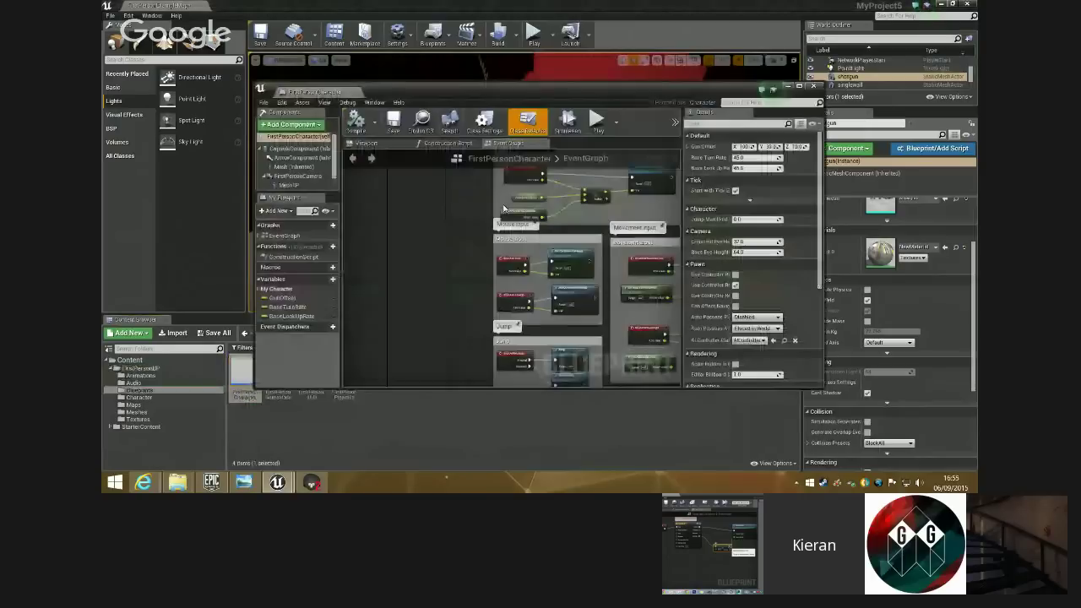
# - Show the FirstPersonCharacter blueprint in its 3D viewport and select the cyan arms mesh
pyautogui.scroll(-2, 504, 209)
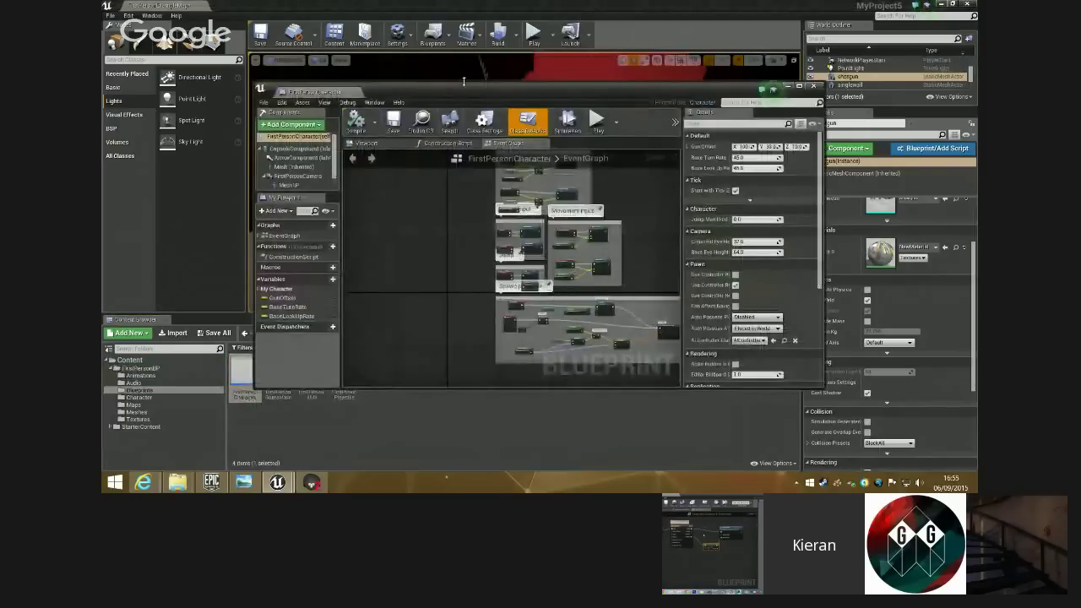
pyautogui.moveTo(464, 89); pyautogui.dragTo(454, 82)
pyautogui.click(363, 136)
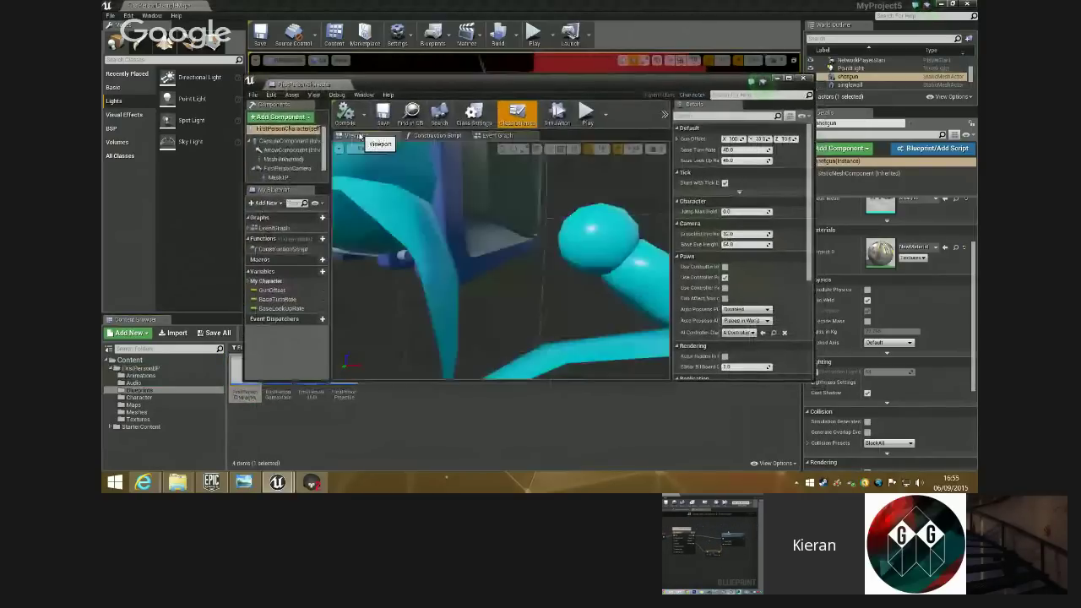
pyautogui.scroll(-5, 511, 236)
pyautogui.click(511, 235)
pyautogui.scroll(3, 511, 235)
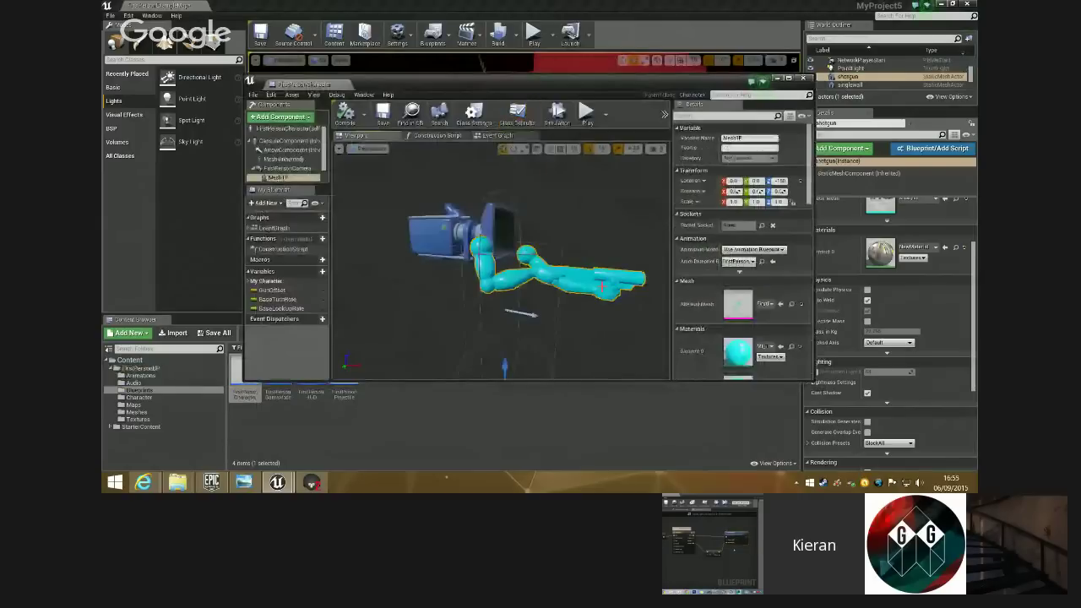
pyautogui.moveTo(511, 236); pyautogui.dragTo(528, 241, button='right')
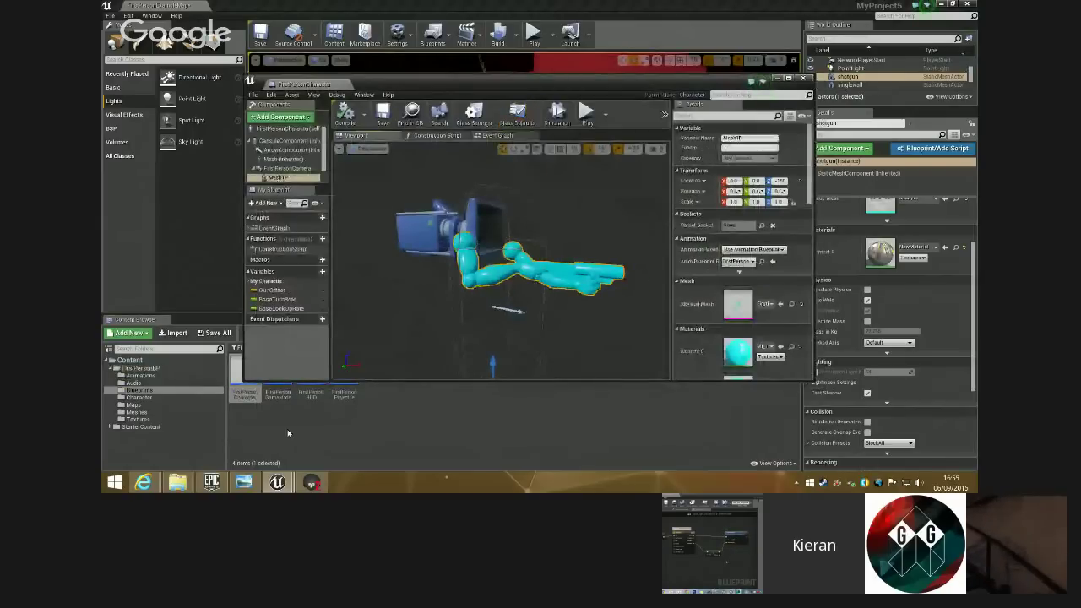
# - Try to assign the shotgun mesh from the Maps folder as the skeletal mesh of the character's arms component
pyautogui.click(152, 420)
pyautogui.click(149, 412)
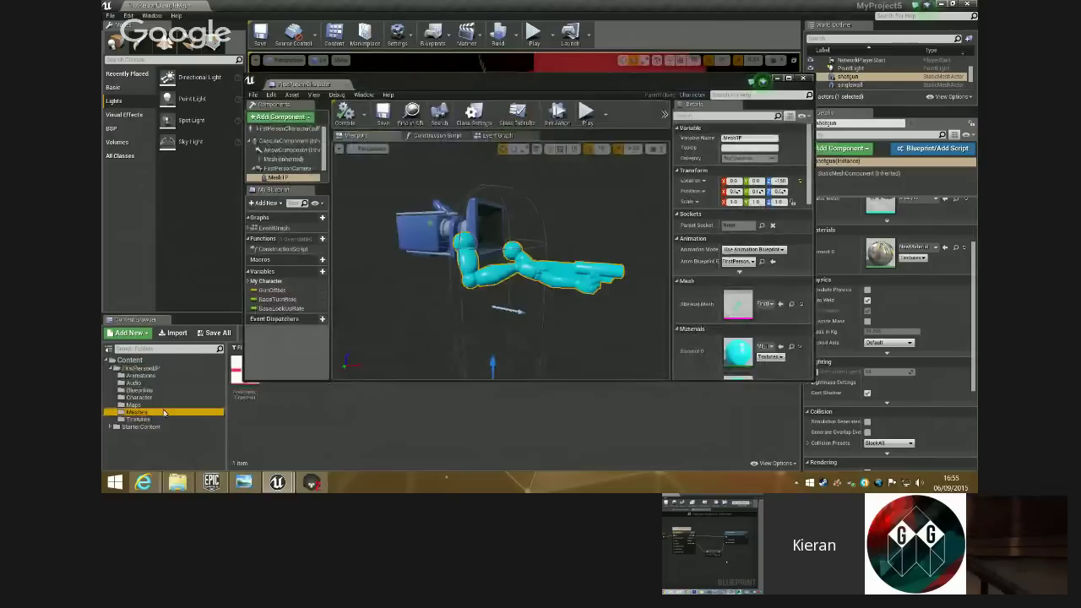
pyautogui.click(144, 406)
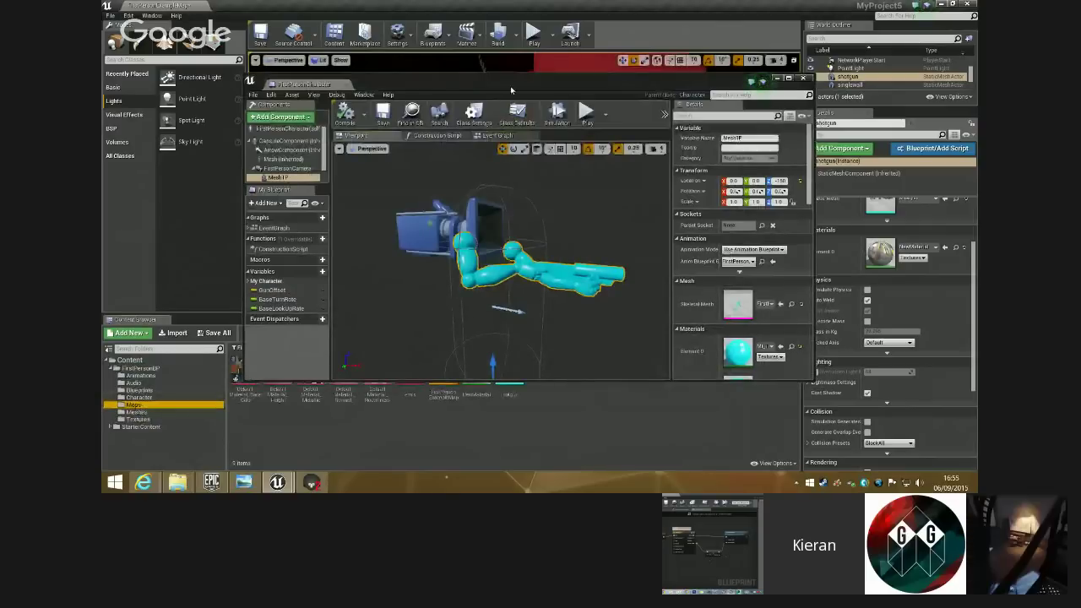
pyautogui.moveTo(511, 90); pyautogui.dragTo(517, 27)
pyautogui.moveTo(509, 378); pyautogui.dragTo(744, 243)
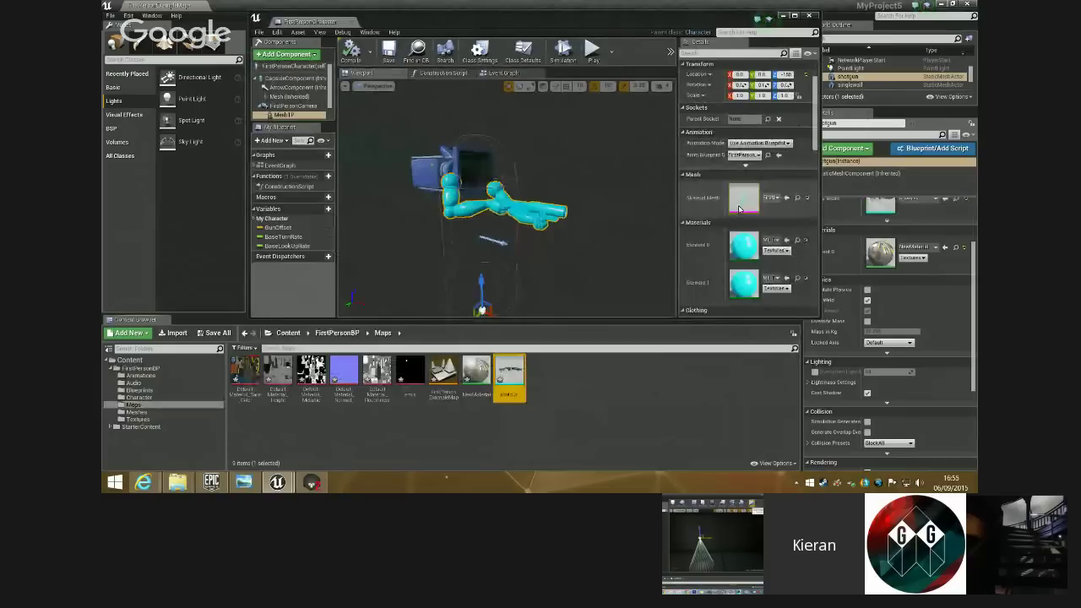
# - Clear the Skeletal Mesh assigned to the character's arms component
pyautogui.click(769, 198)
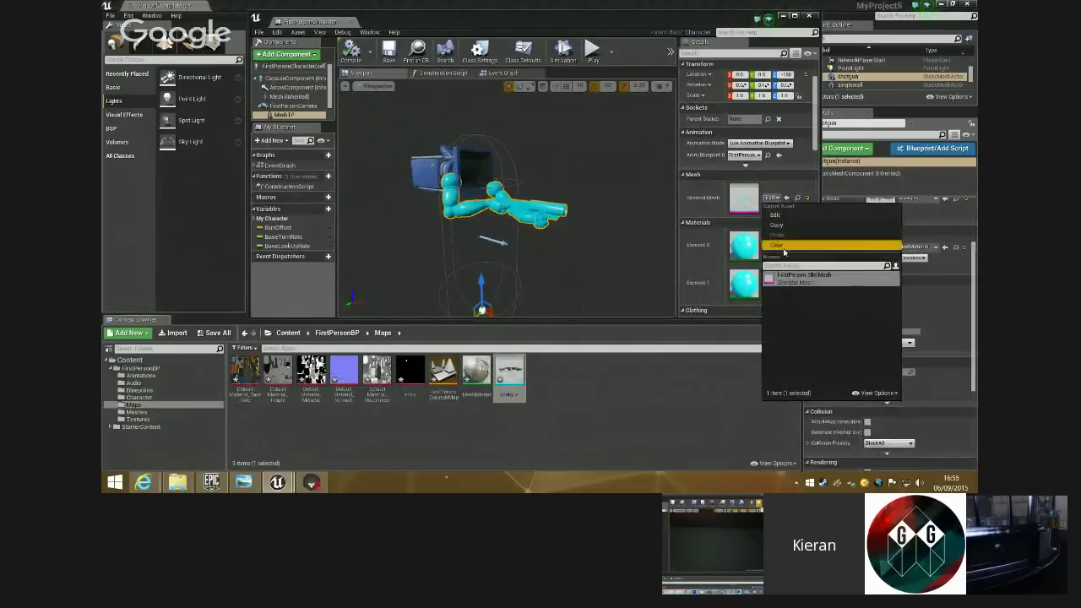
pyautogui.click(784, 247)
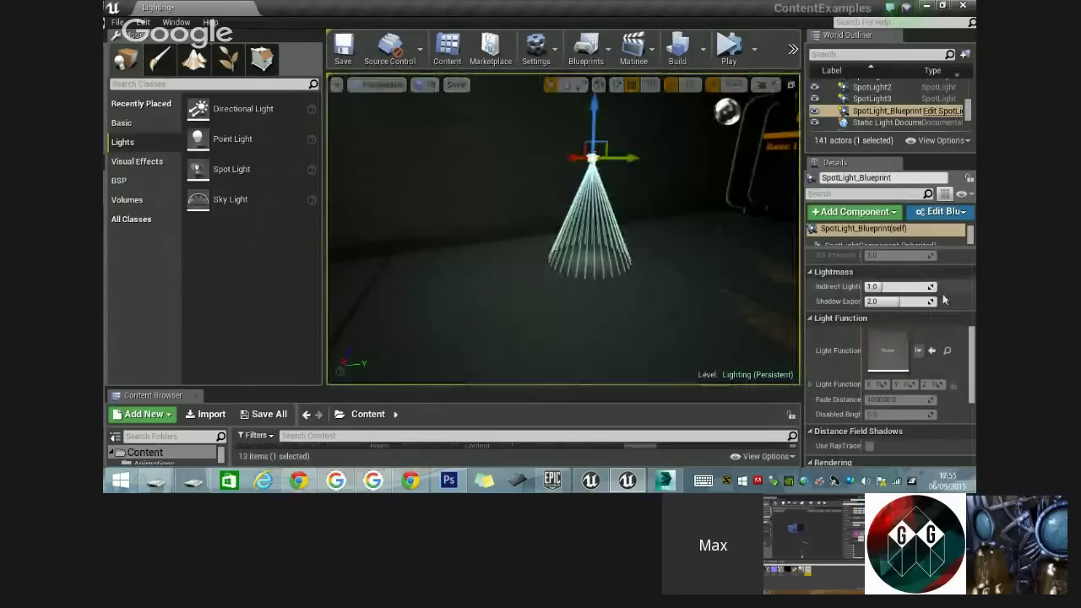
# - Open the selected SpotLight_Blueprint in the Blueprint editor, display its component viewport and look through the window options
pyautogui.click(947, 212)
pyautogui.click(859, 236)
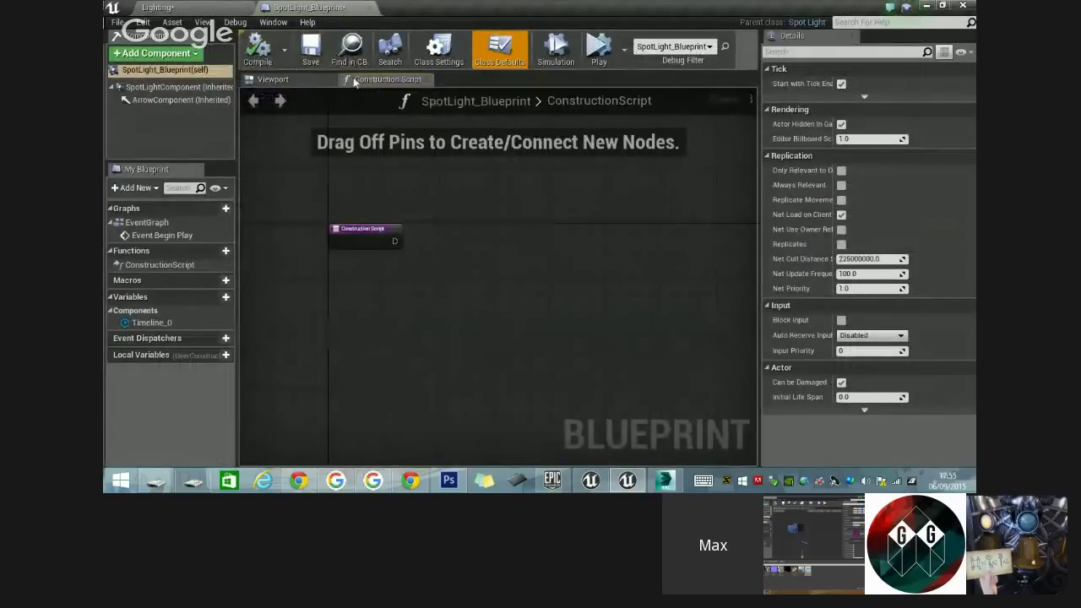
pyautogui.click(296, 78)
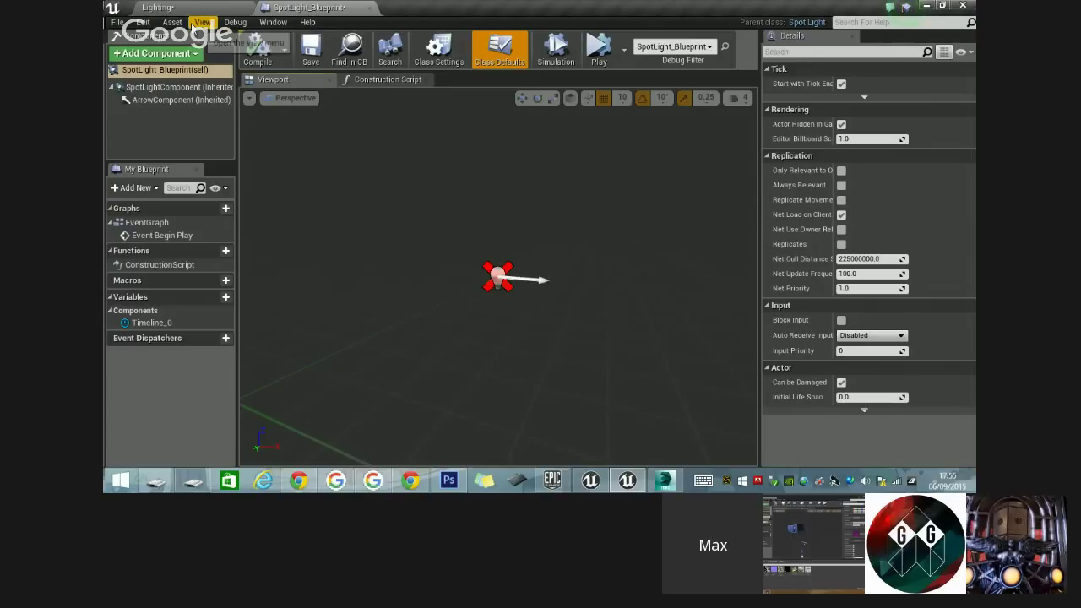
pyautogui.click(203, 23)
pyautogui.click(203, 23)
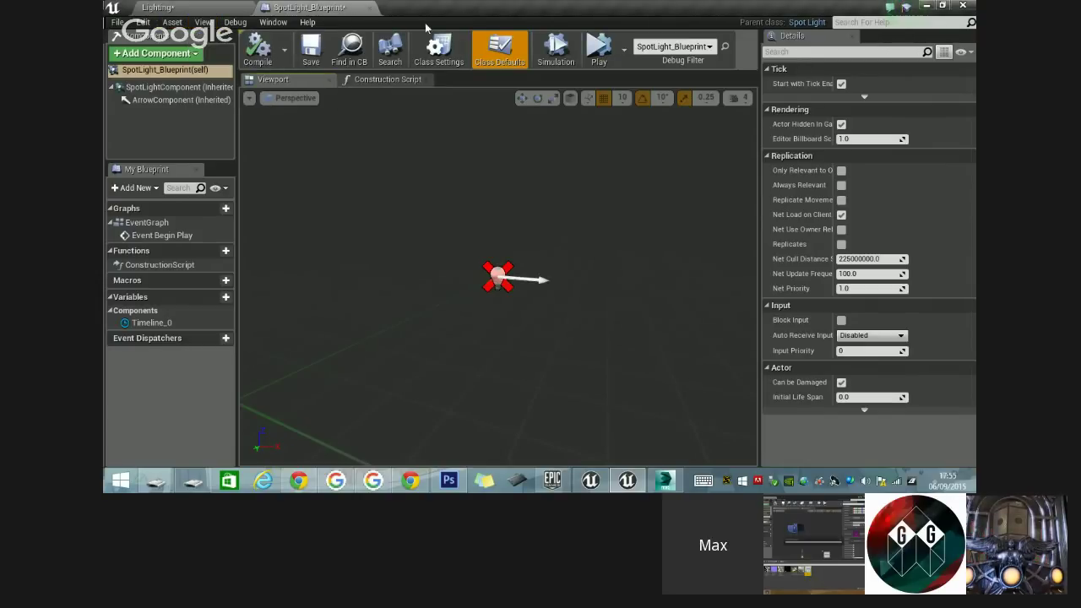
pyautogui.click(273, 23)
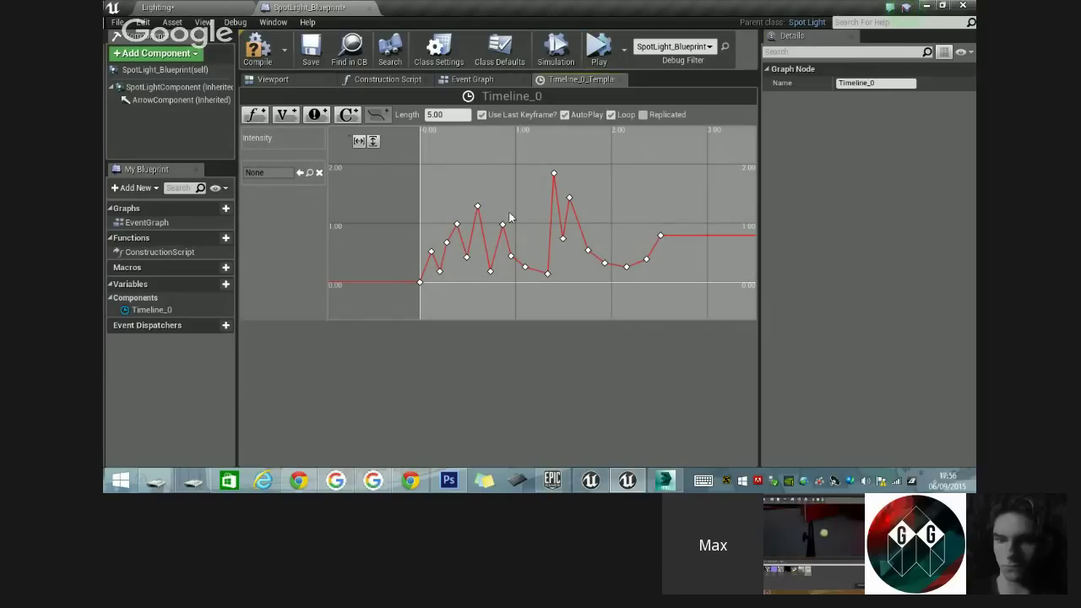
# - Close the Timeline_0 curve and move the Set Intensity node slightly farther from the multiply node in the Event Graph
pyautogui.click(621, 81)
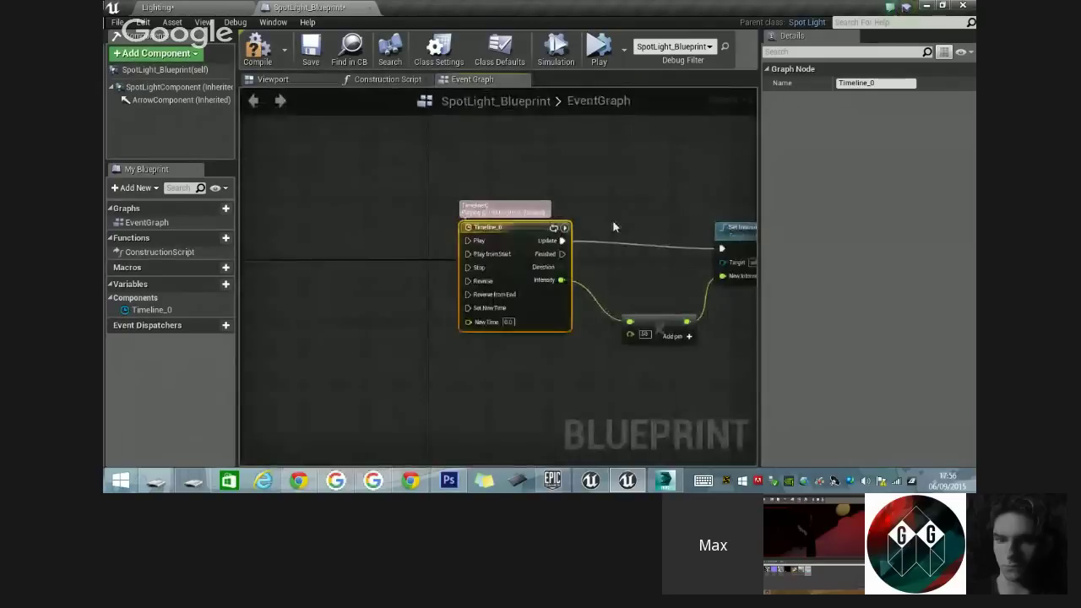
pyautogui.moveTo(612, 226); pyautogui.dragTo(467, 210, button='right')
pyautogui.moveTo(558, 211); pyautogui.dragTo(509, 239, button='right')
pyautogui.click(585, 267)
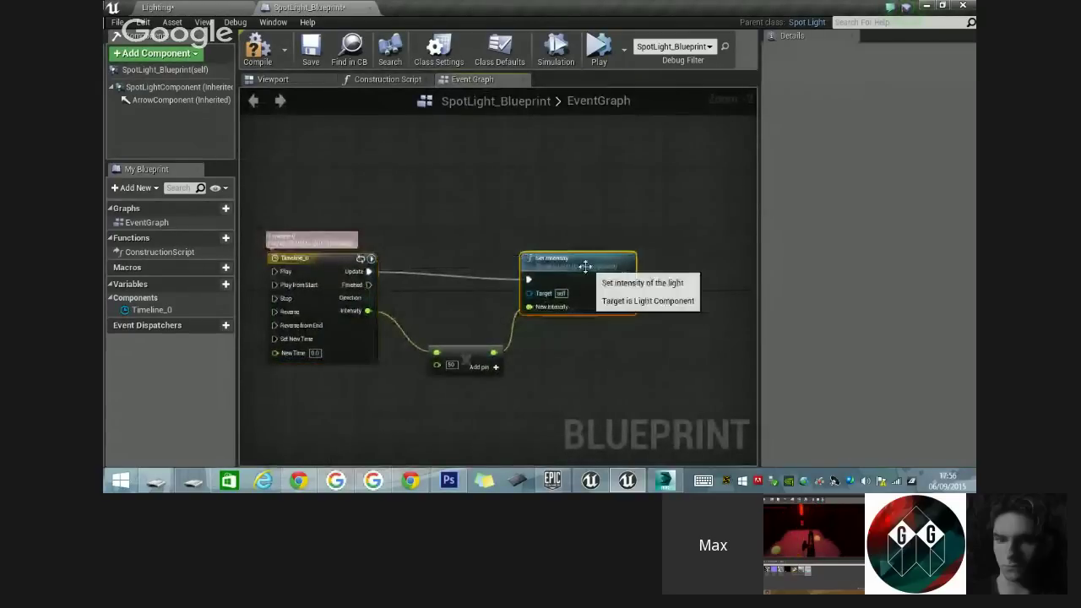
pyautogui.moveTo(584, 267); pyautogui.dragTo(608, 265)
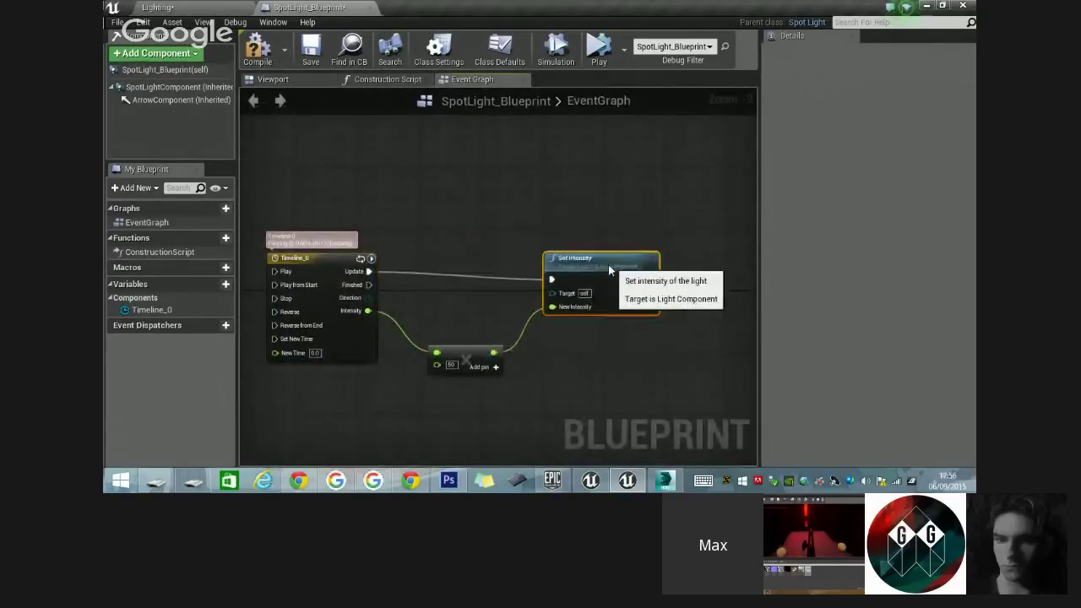
# - Open the Timeline_0 curve, examine its Intensity track both in full and close up, and return to the Event Graph
pyautogui.click(621, 335)
pyautogui.moveTo(582, 331); pyautogui.dragTo(640, 249, button='right')
pyautogui.scroll(2, 492, 321)
pyautogui.scroll(-1, 483, 321)
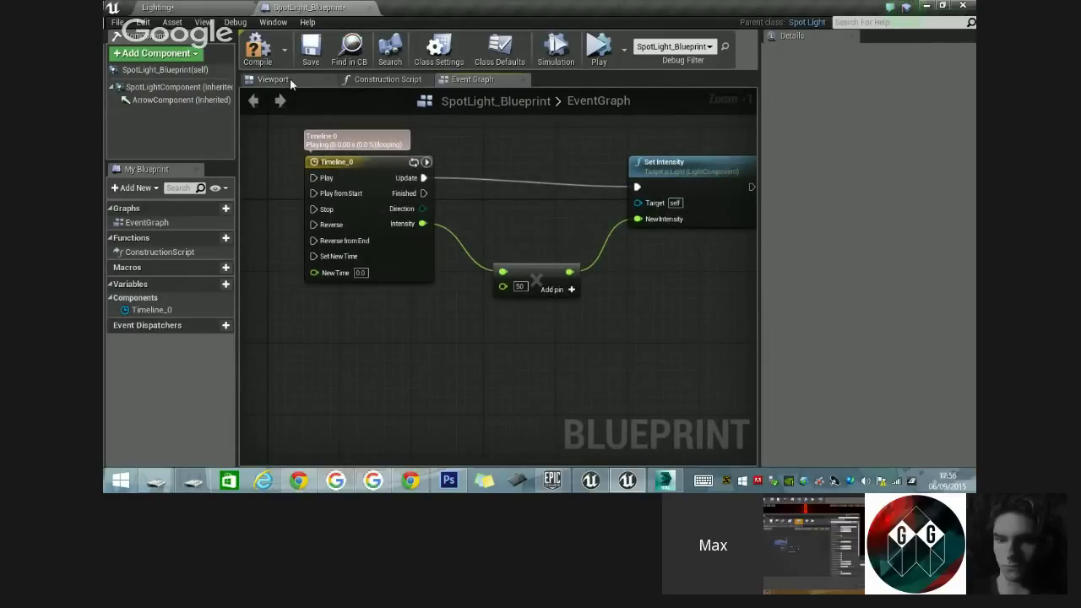
pyautogui.click(367, 157)
pyautogui.doubleClick(367, 157)
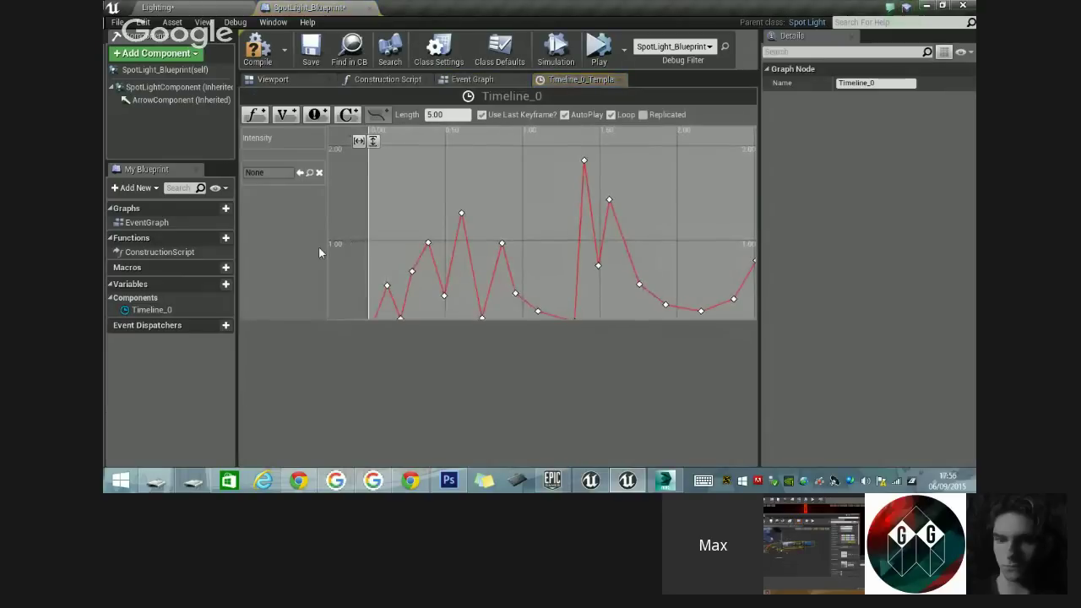
pyautogui.scroll(-10, 387, 246)
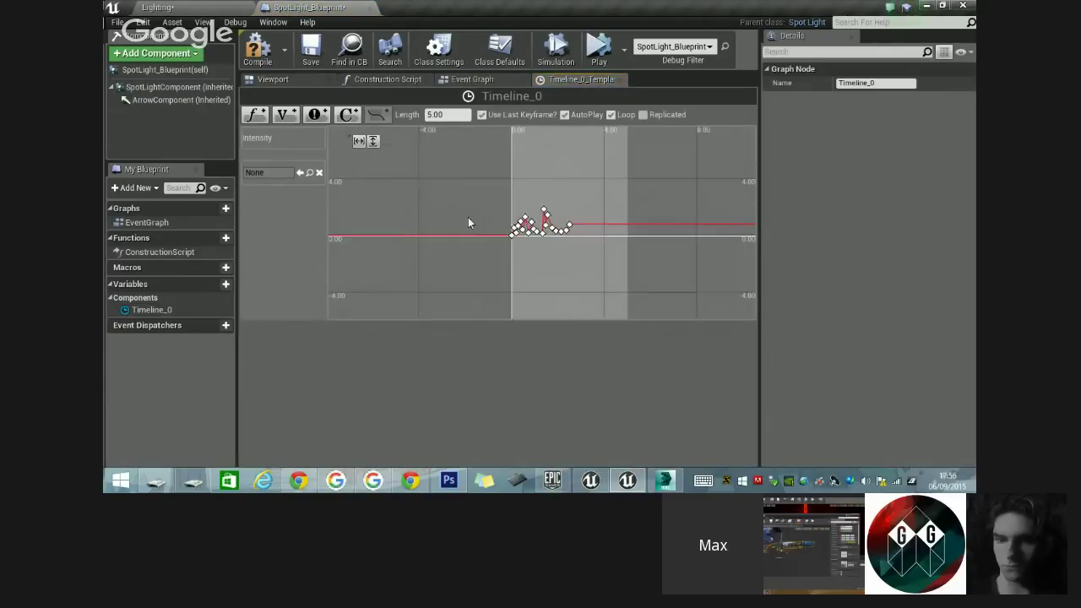
pyautogui.scroll(10, 530, 206)
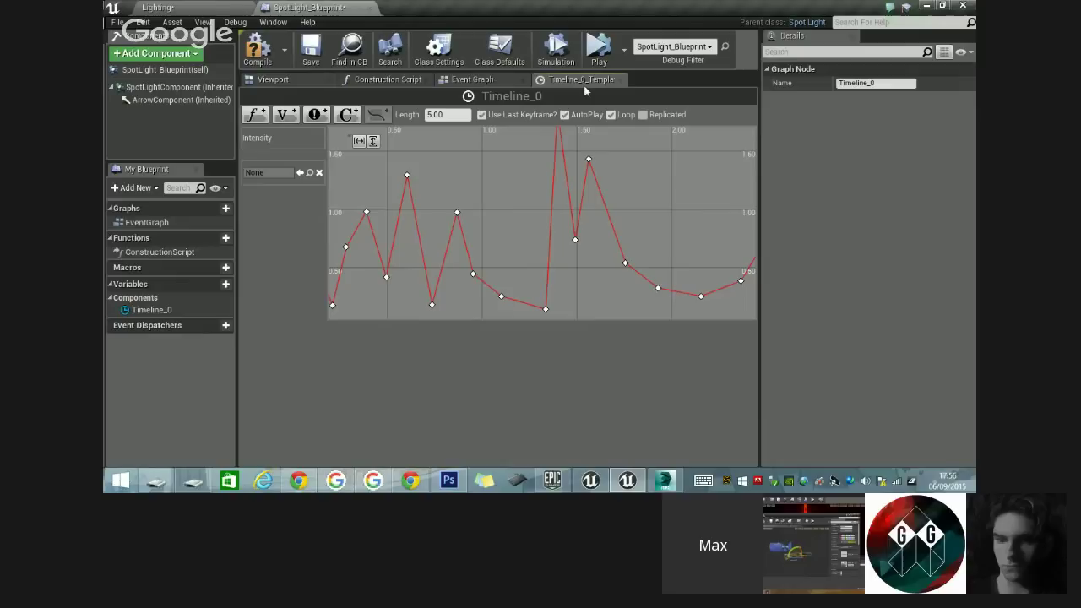
pyautogui.click(469, 80)
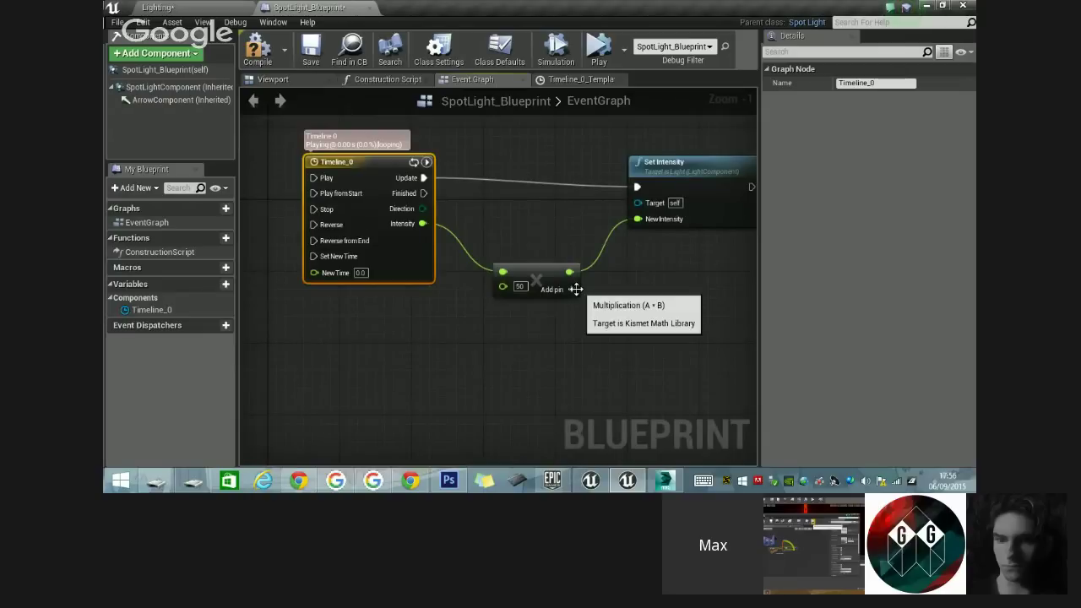
# - Try adding a SpotLightComponent reference to the Event Graph and wiring it to Set Intensity's Target, and delete the reference node
pyautogui.moveTo(630, 267); pyautogui.dragTo(593, 289, button='right')
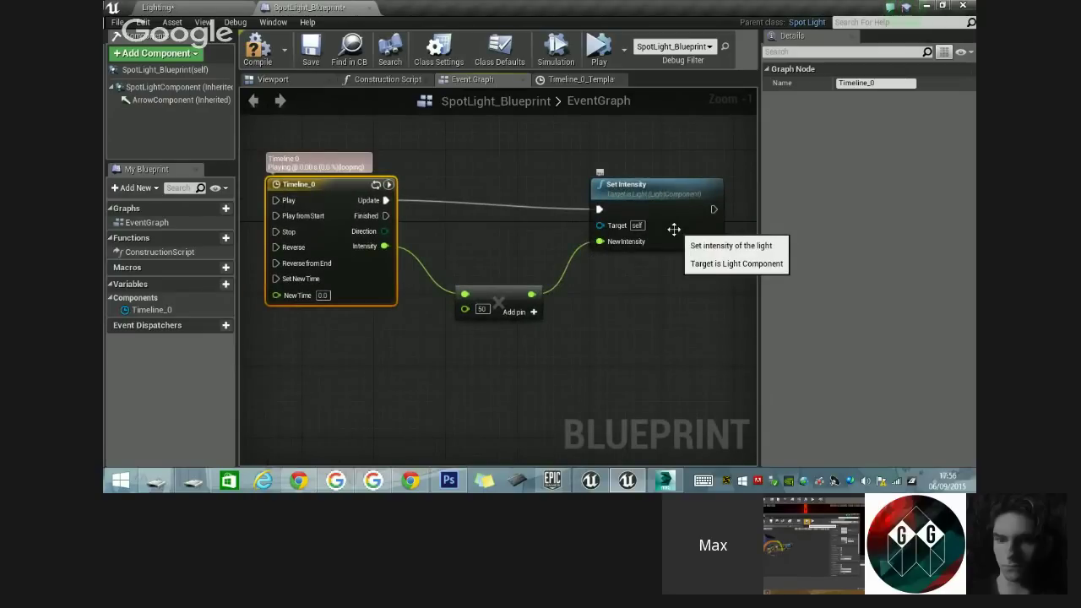
pyautogui.rightClick(469, 234)
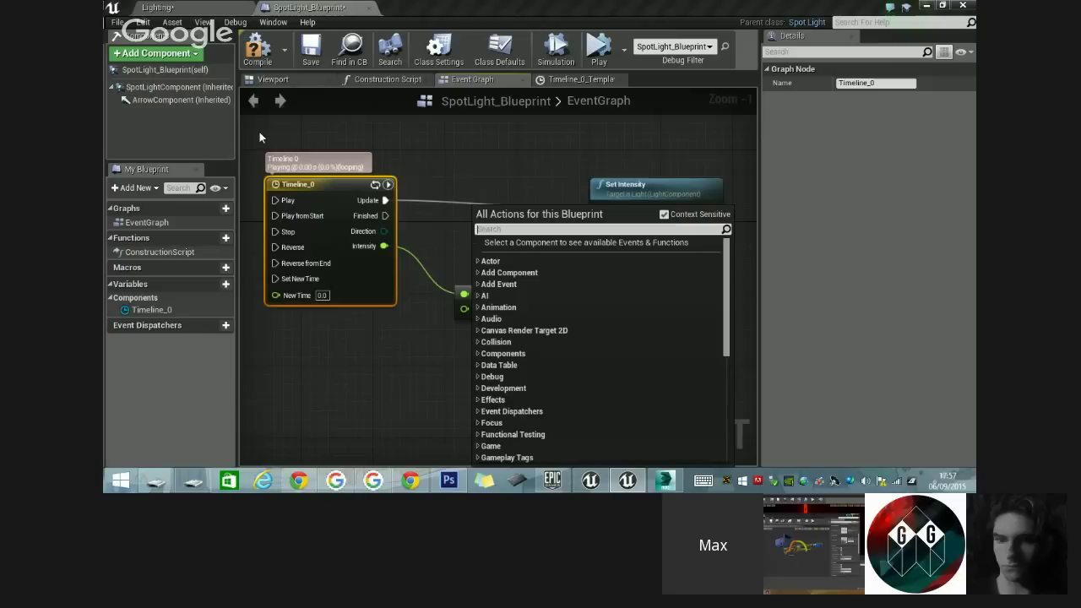
pyautogui.click(158, 89)
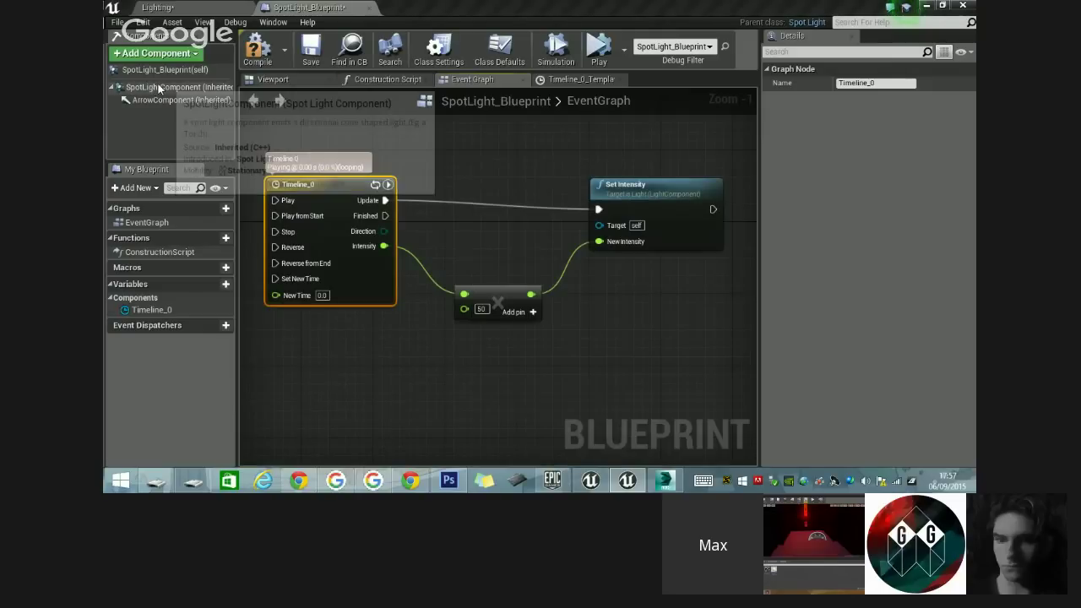
pyautogui.click(158, 89)
pyautogui.moveTo(158, 89); pyautogui.dragTo(473, 237)
pyautogui.moveTo(564, 240); pyautogui.dragTo(471, 239)
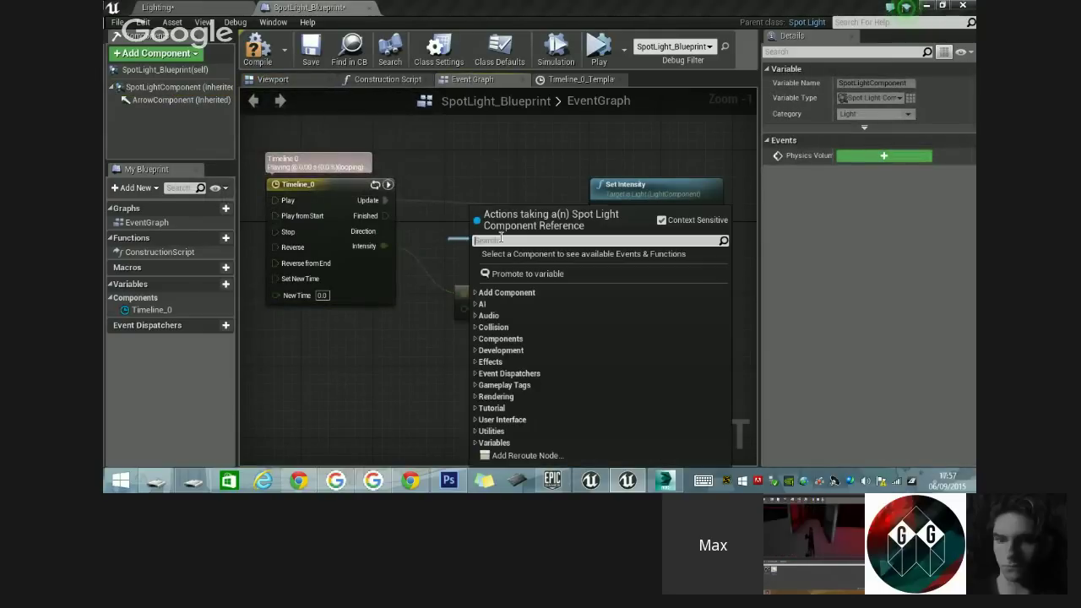
pyautogui.click(473, 194)
pyautogui.moveTo(557, 241); pyautogui.dragTo(598, 227)
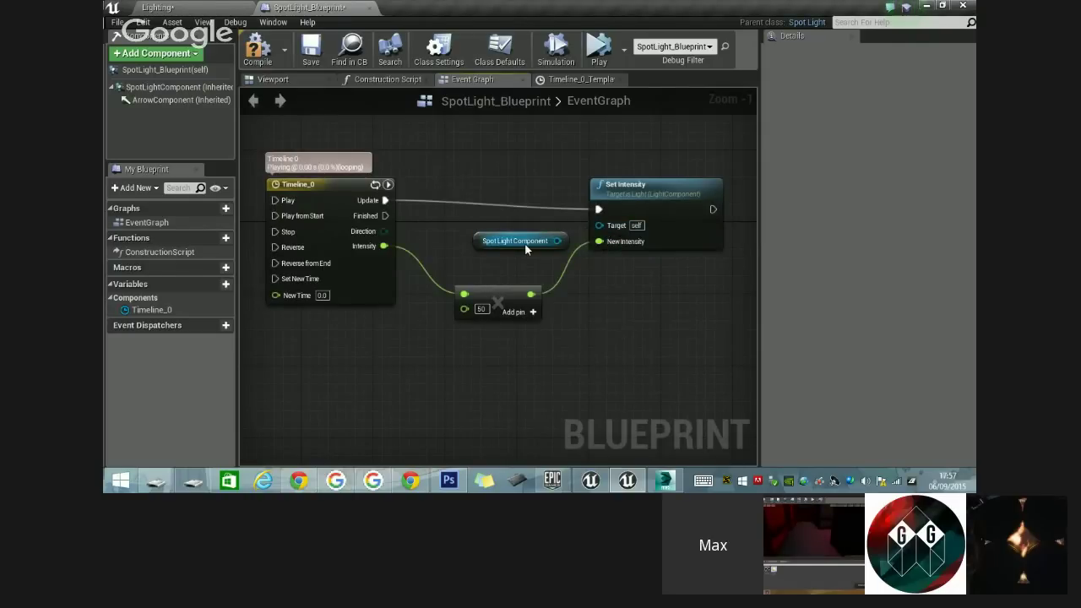
pyautogui.click(524, 243)
pyautogui.press('Delete')
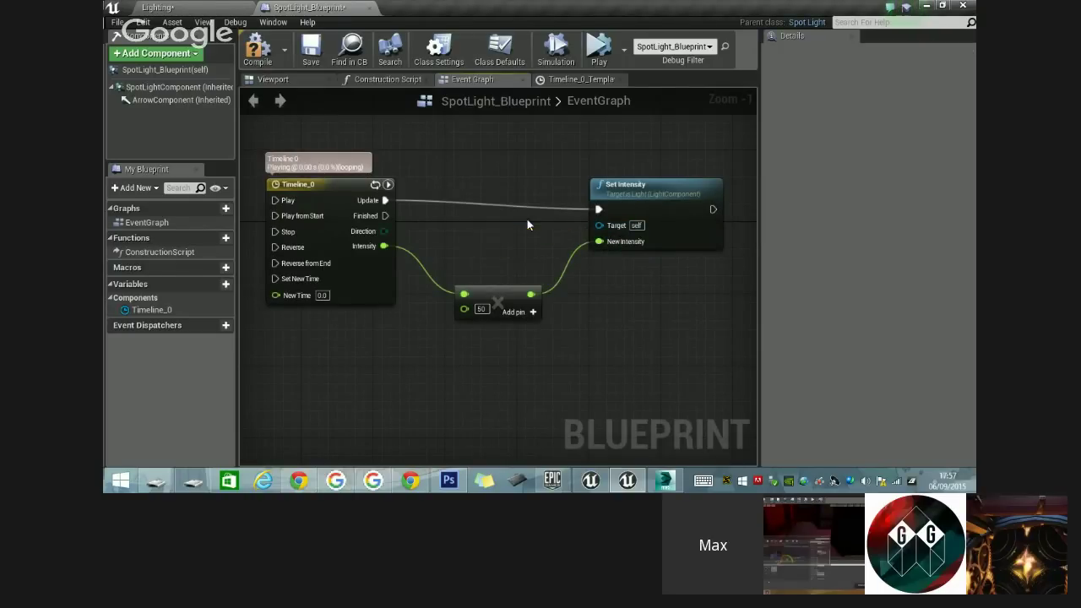
# - With SpotLightComponent selected, browse its callable functions and search the Event Graph's available actions for "get"
pyautogui.click(166, 90)
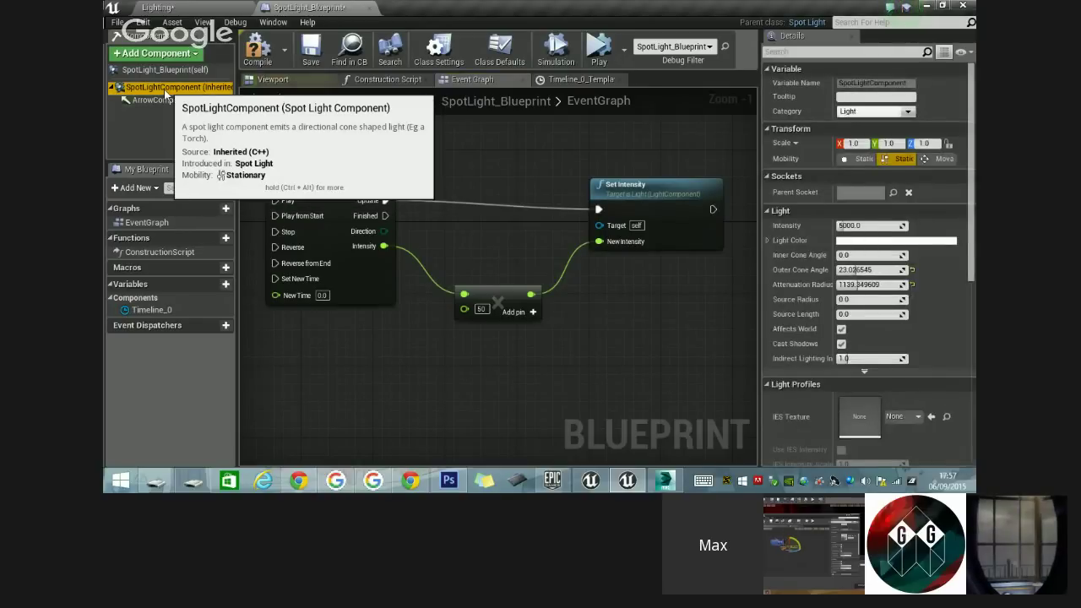
pyautogui.rightClick(479, 213)
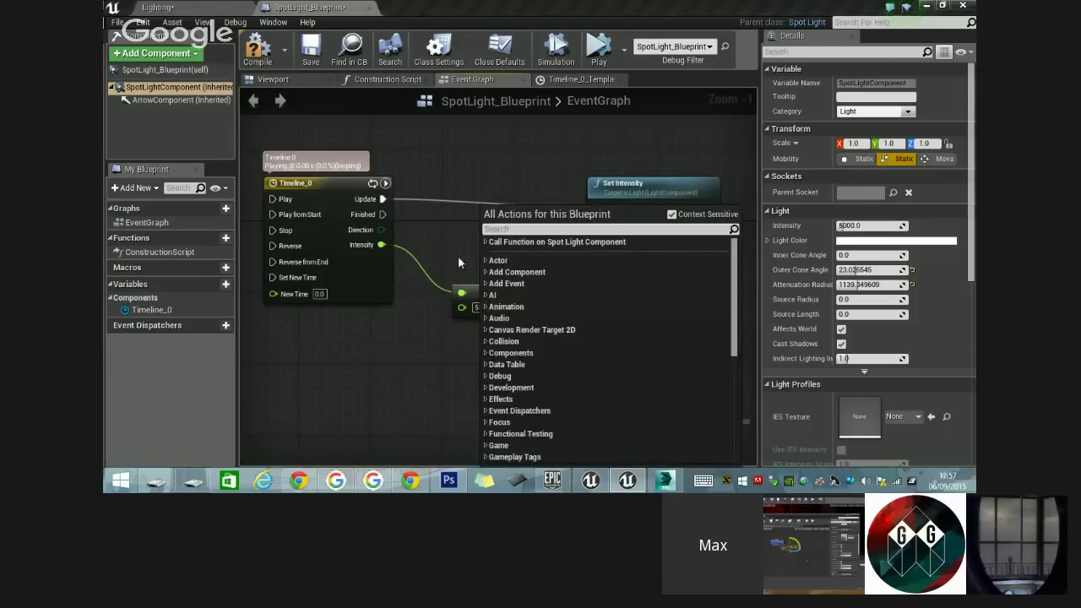
pyautogui.click(486, 243)
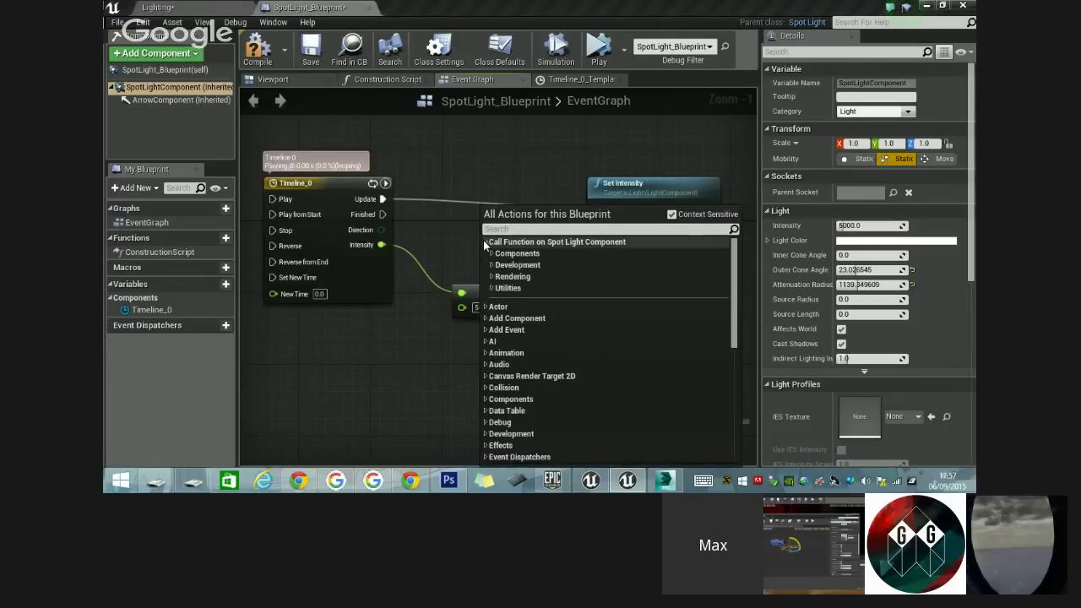
pyautogui.moveTo(478, 226); pyautogui.dragTo(473, 228, button='right')
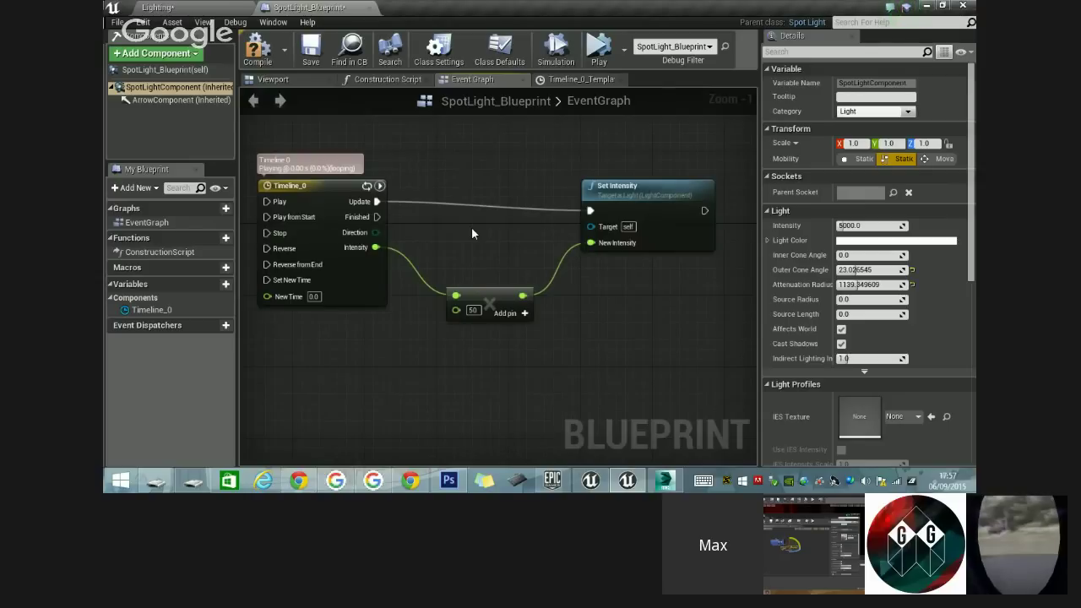
pyautogui.rightClick(476, 243)
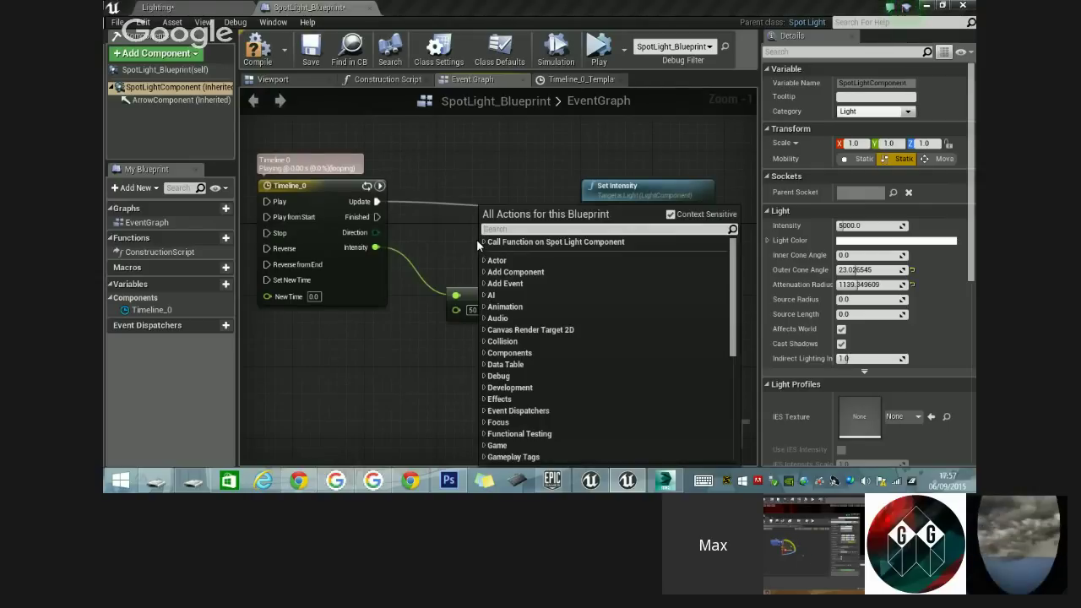
pyautogui.write('get')
pyautogui.scroll(-5, 544, 351)
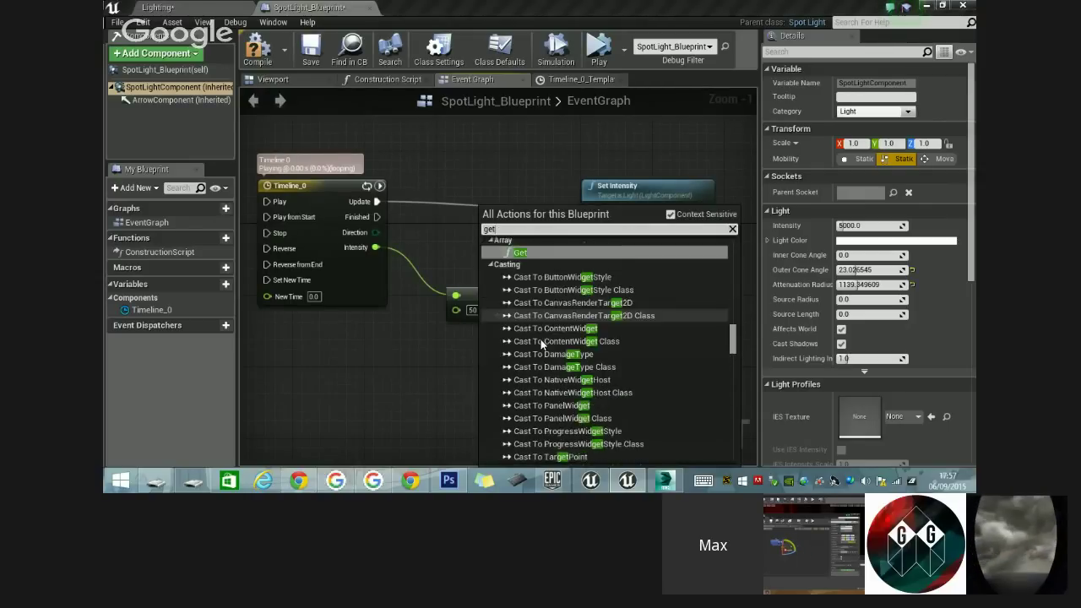
pyautogui.click(412, 233)
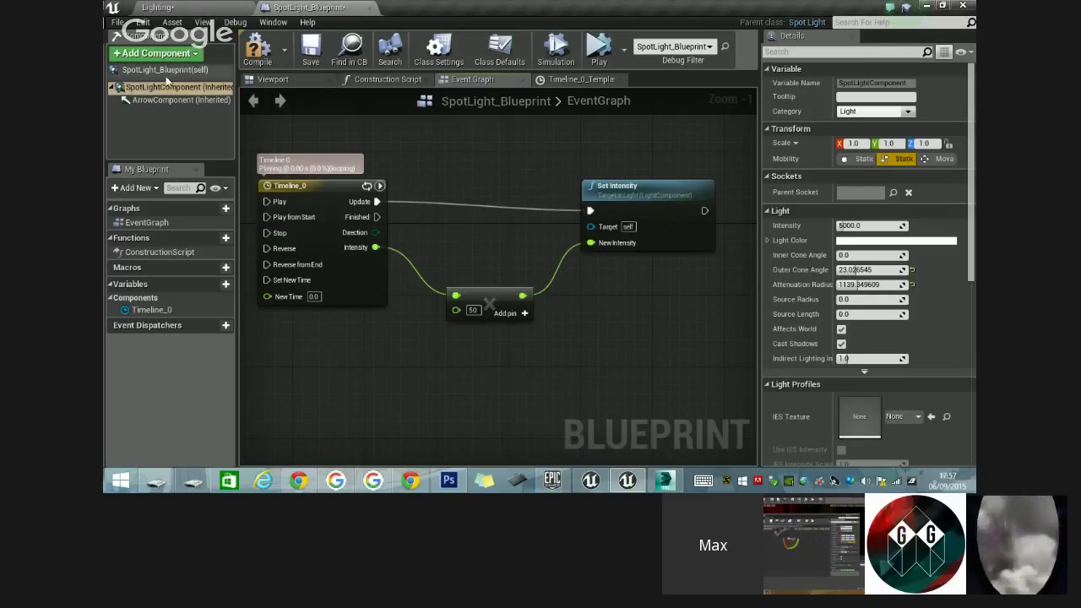
# - Review the Timeline_0 node and its Intensity curve again, and close the curve to return to the Event Graph
pyautogui.moveTo(434, 204); pyautogui.dragTo(545, 300, button='right')
pyautogui.moveTo(405, 285); pyautogui.dragTo(483, 170, button='right')
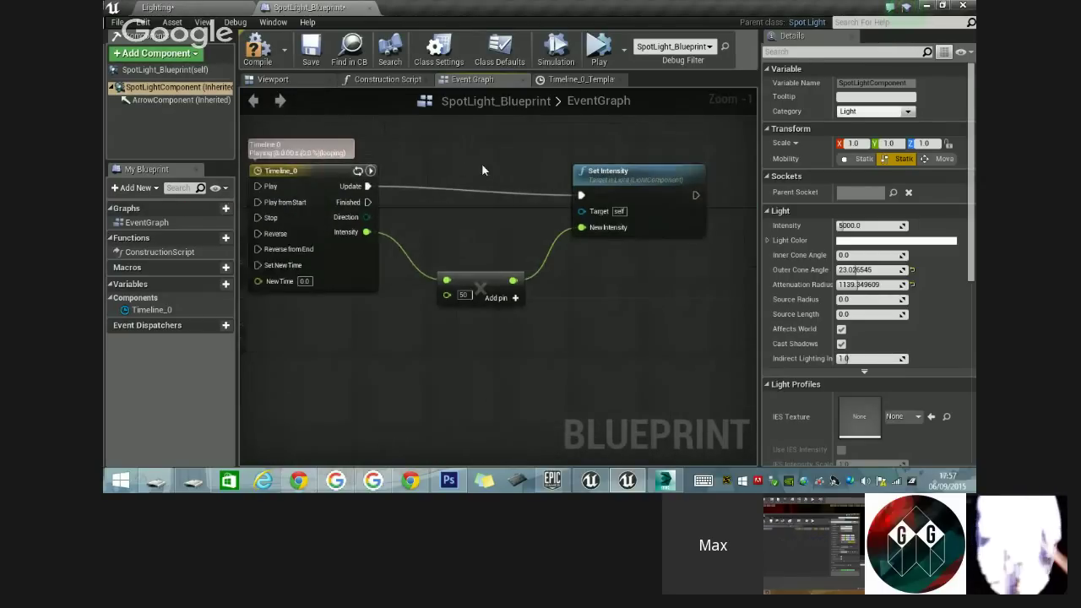
pyautogui.moveTo(368, 167); pyautogui.dragTo(456, 208, button='right')
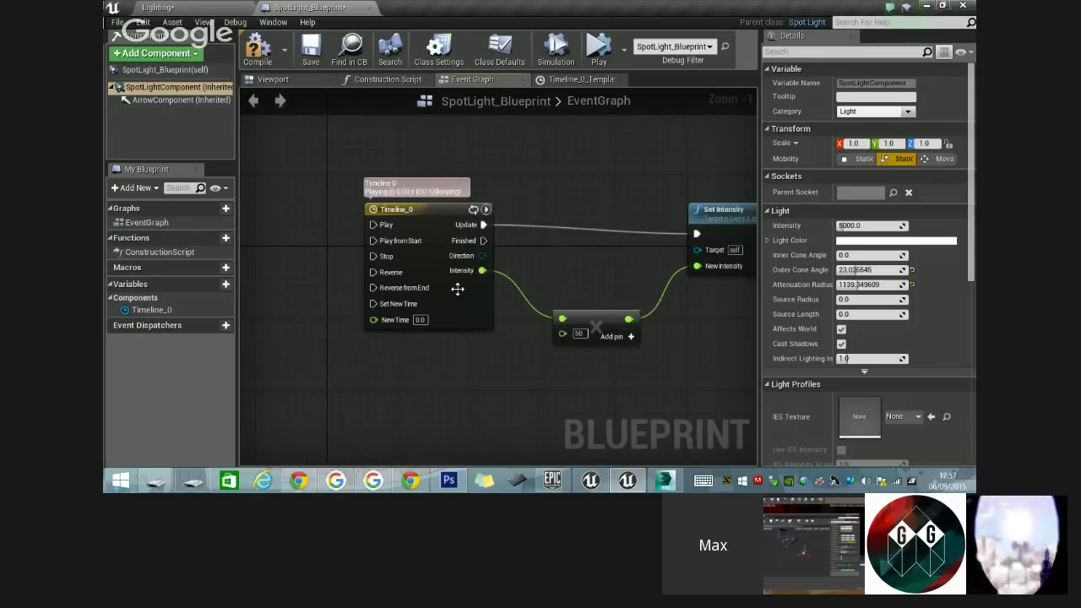
pyautogui.click(405, 212)
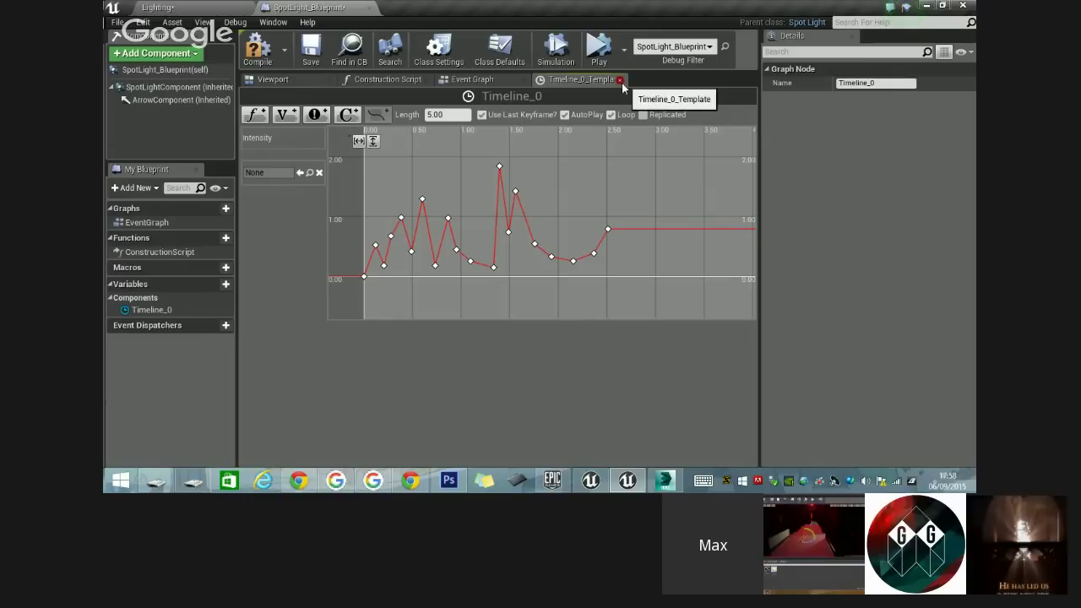
pyautogui.click(621, 81)
pyautogui.scroll(3, 502, 236)
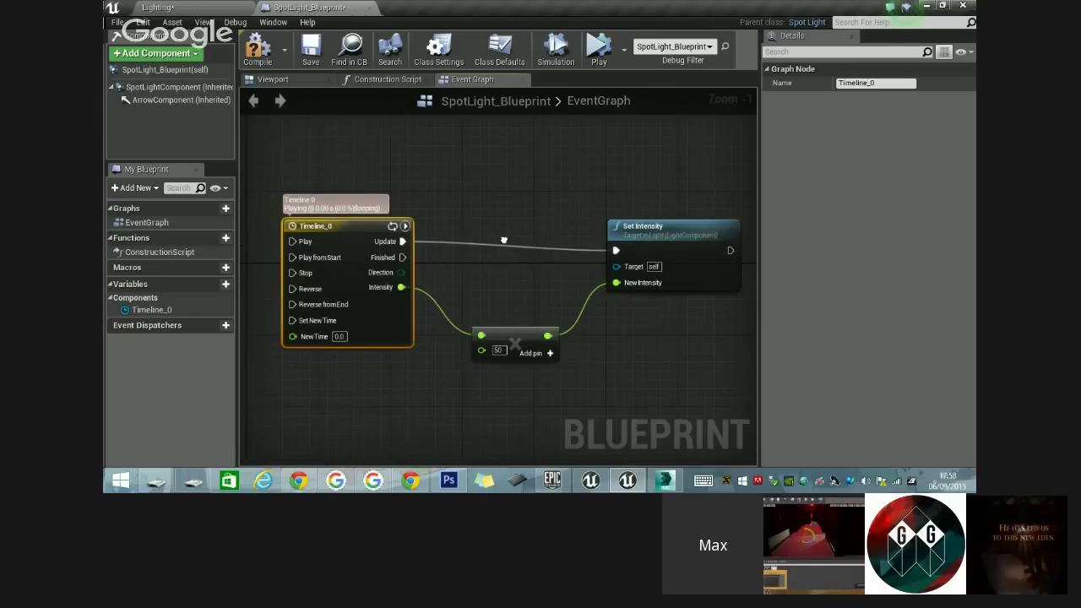
# - Compile the blueprint and place a SpotLightComponent reference between the Timeline_0 and Set Intensity nodes
pyautogui.click(256, 53)
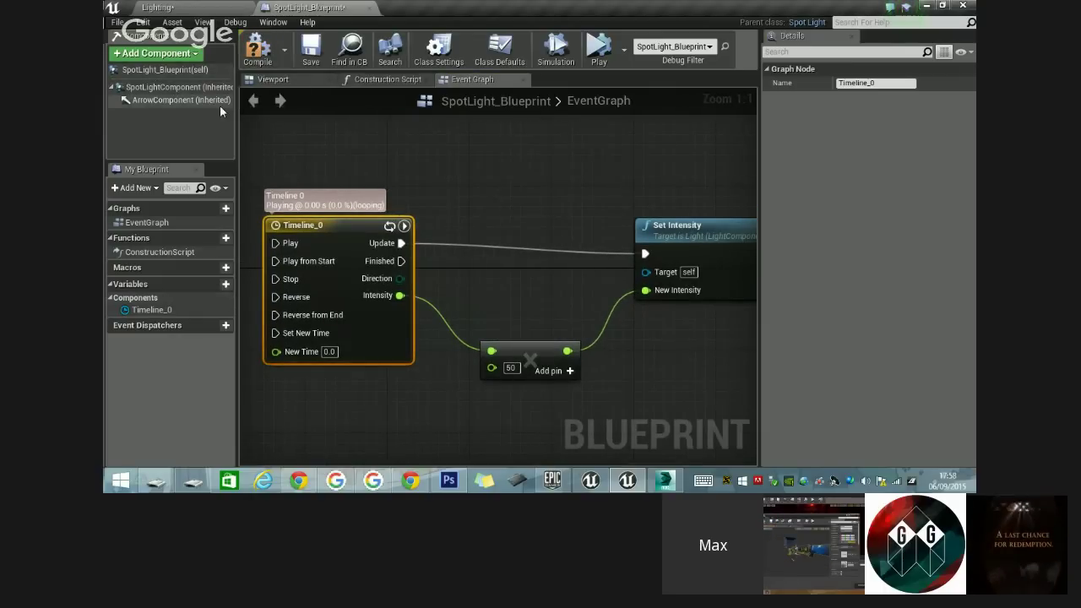
pyautogui.moveTo(169, 87); pyautogui.dragTo(502, 279)
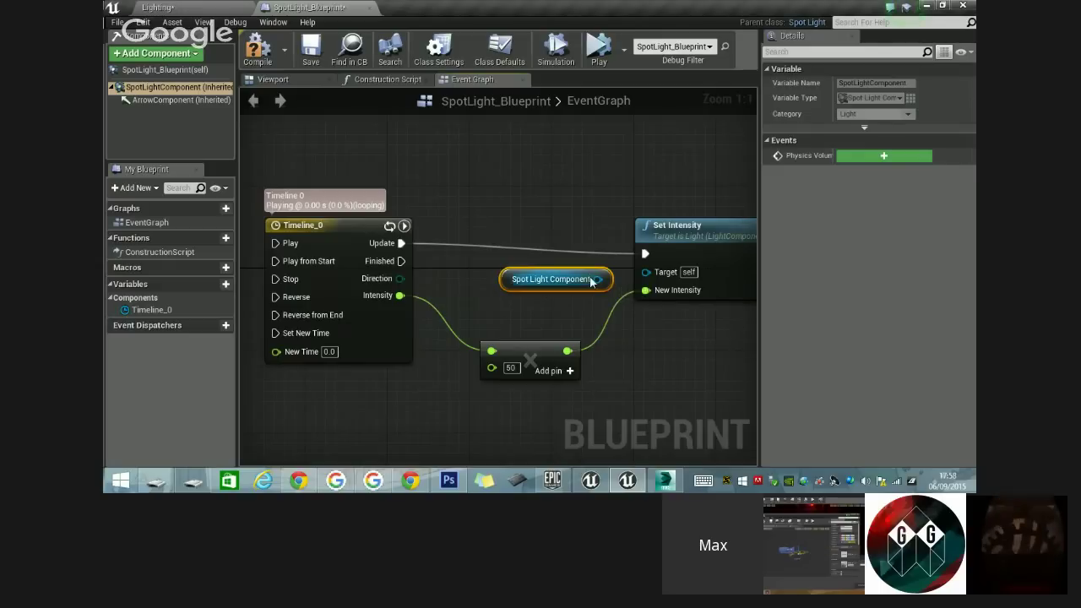
pyautogui.moveTo(597, 280); pyautogui.dragTo(522, 199)
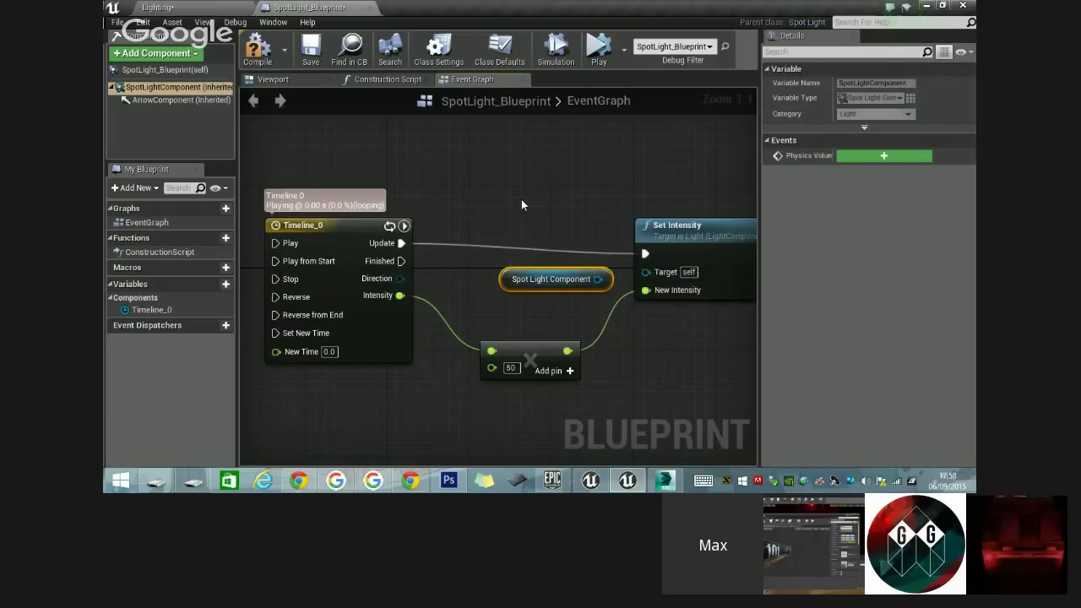
pyautogui.click(489, 177)
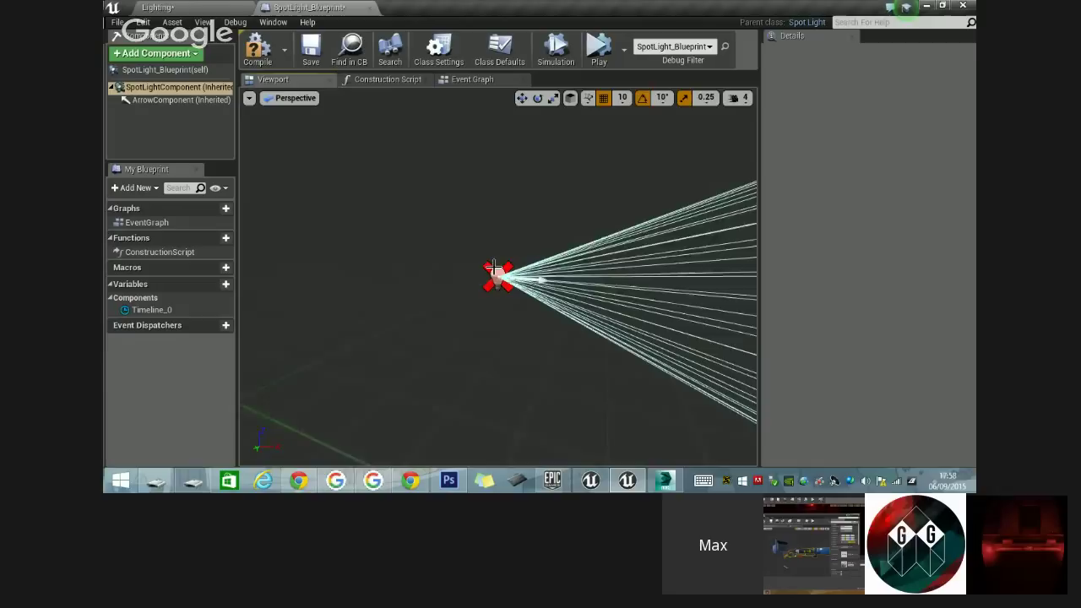
# - Set the SpotLightComponent's Intensity to about 8802 and compile the blueprint
pyautogui.moveTo(494, 267); pyautogui.dragTo(428, 211, button='right')
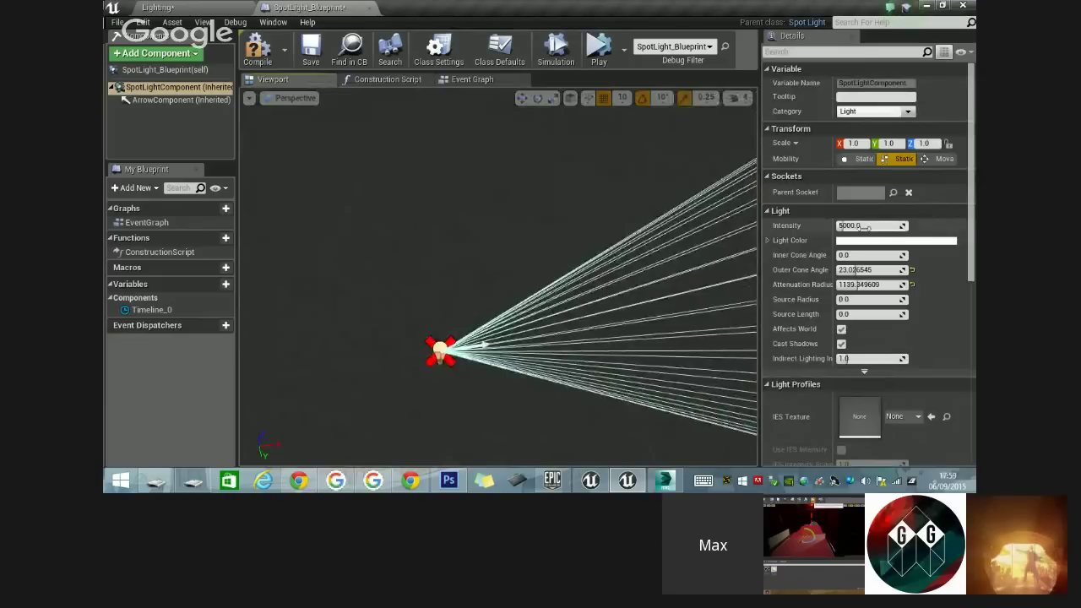
pyautogui.moveTo(864, 227); pyautogui.dragTo(875, 226)
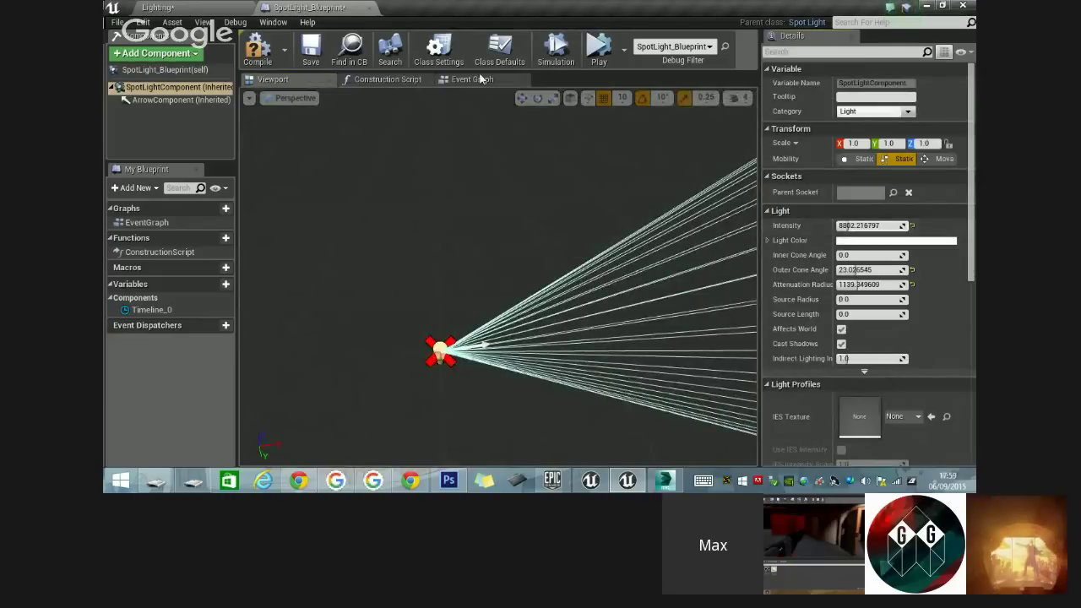
pyautogui.click(259, 49)
# - Detach the SpotLight_Blueprint editor into its own floating window, enlarge it and place it over the level editor
pyautogui.middleClick(311, 7)
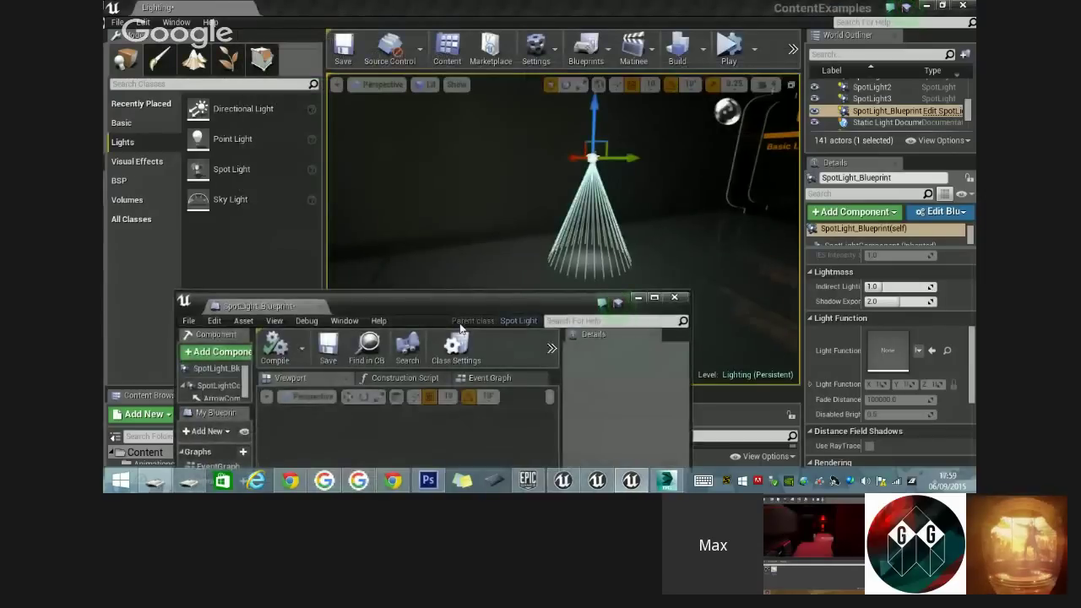
pyautogui.moveTo(444, 297); pyautogui.dragTo(328, 137)
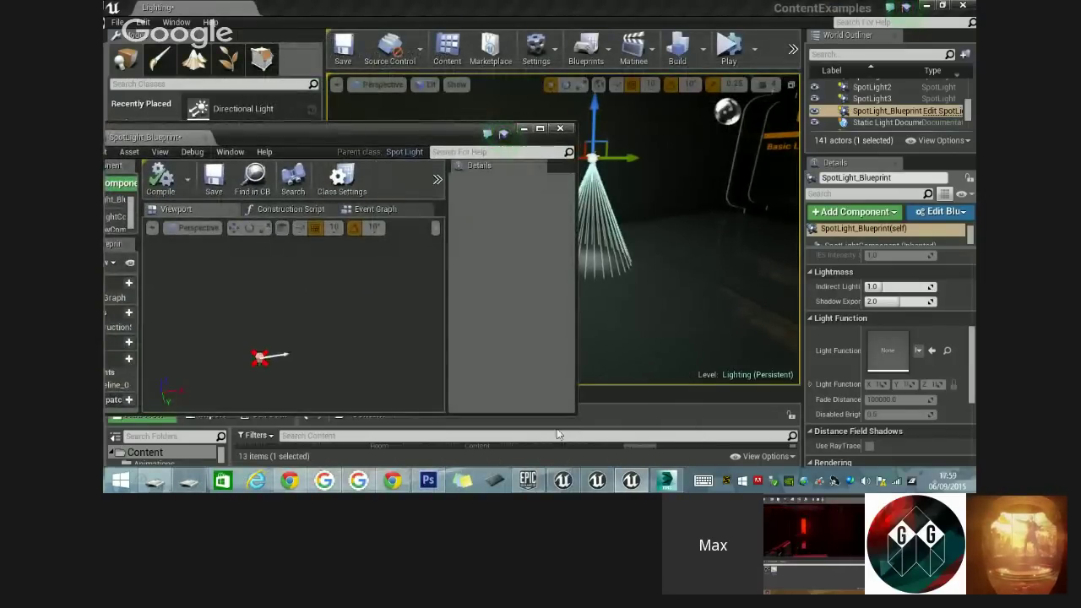
pyautogui.moveTo(573, 415); pyautogui.dragTo(777, 440)
pyautogui.moveTo(283, 137); pyautogui.dragTo(318, 90)
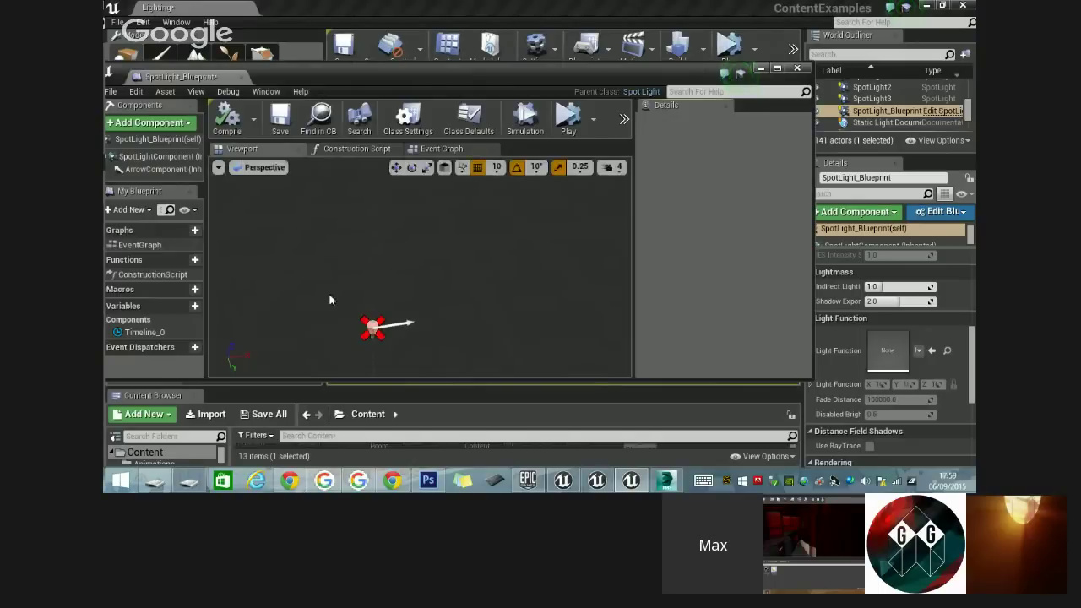
# - Set the SpotLightComponent's Intensity to about 13781, postpone the pending autosave and reposition the blueprint window over the level editor
pyautogui.click(156, 157)
pyautogui.moveTo(718, 294); pyautogui.dragTo(760, 294)
pyautogui.moveTo(571, 67); pyautogui.dragTo(356, 105)
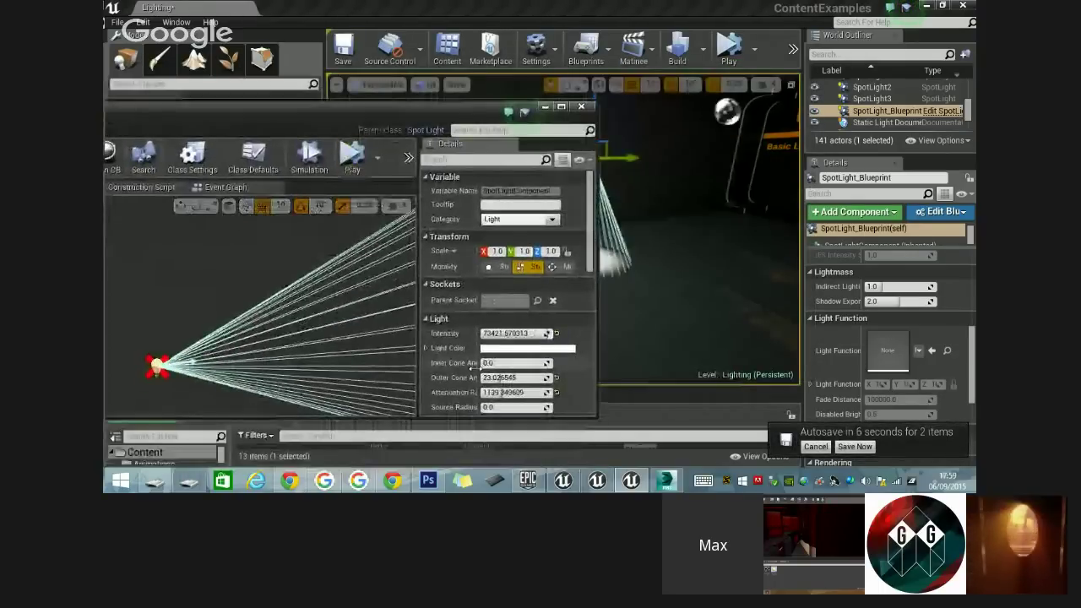
pyautogui.moveTo(507, 334); pyautogui.dragTo(456, 334)
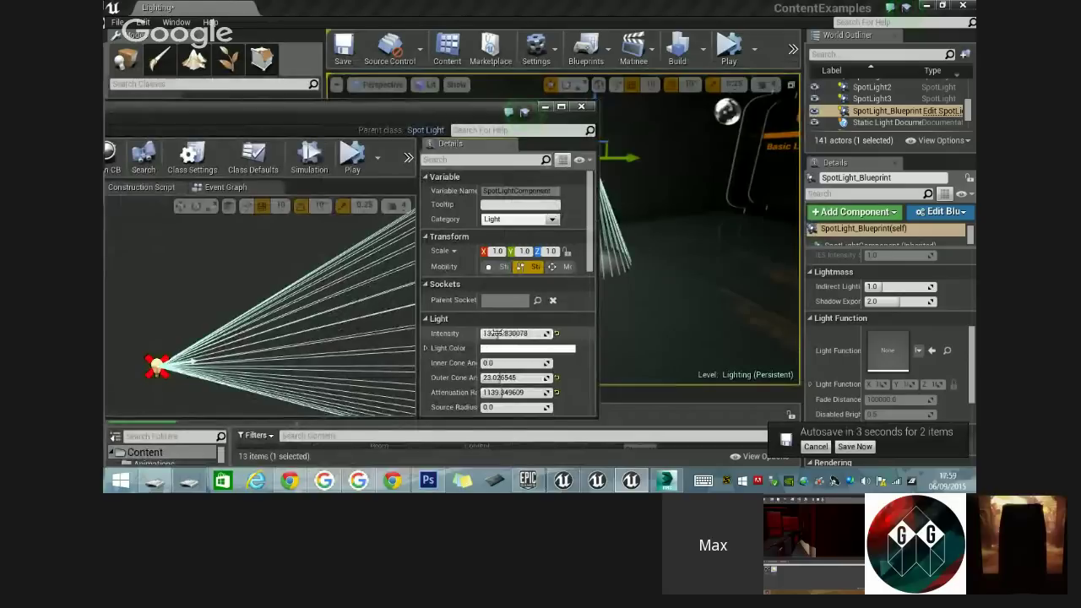
pyautogui.click(817, 447)
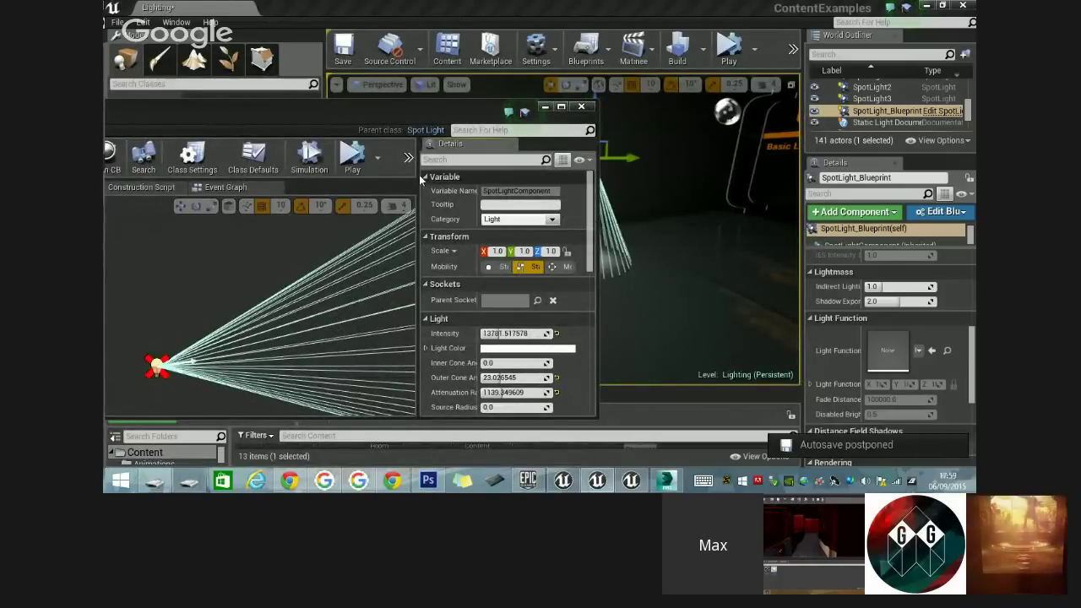
pyautogui.moveTo(404, 115); pyautogui.dragTo(601, 212)
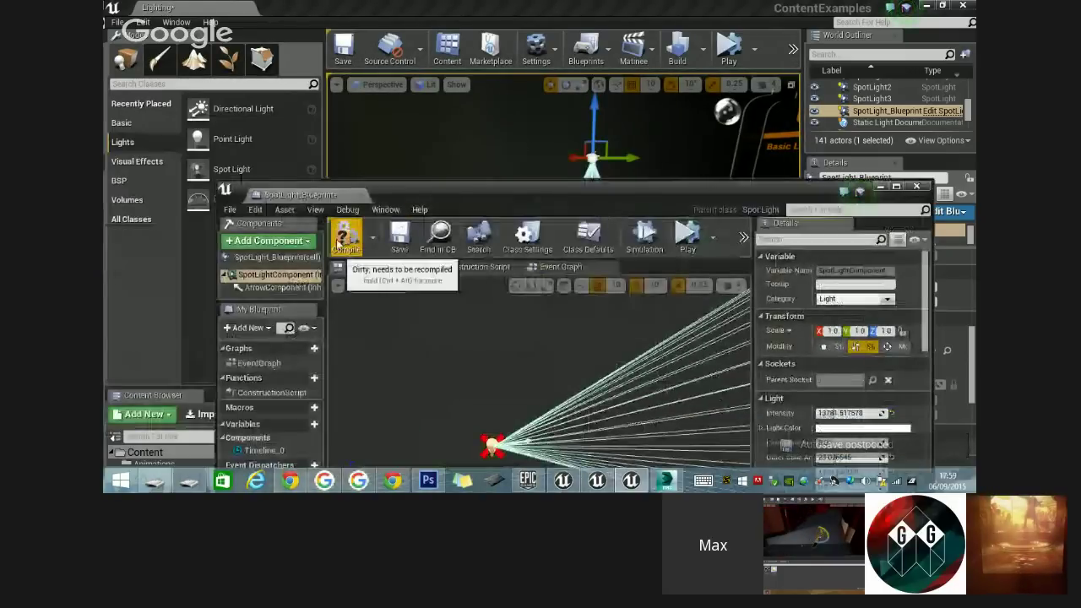
# - Reposition the floating SpotLight_Blueprint editor window higher over the level editor
pyautogui.moveTo(465, 191); pyautogui.dragTo(491, 95)
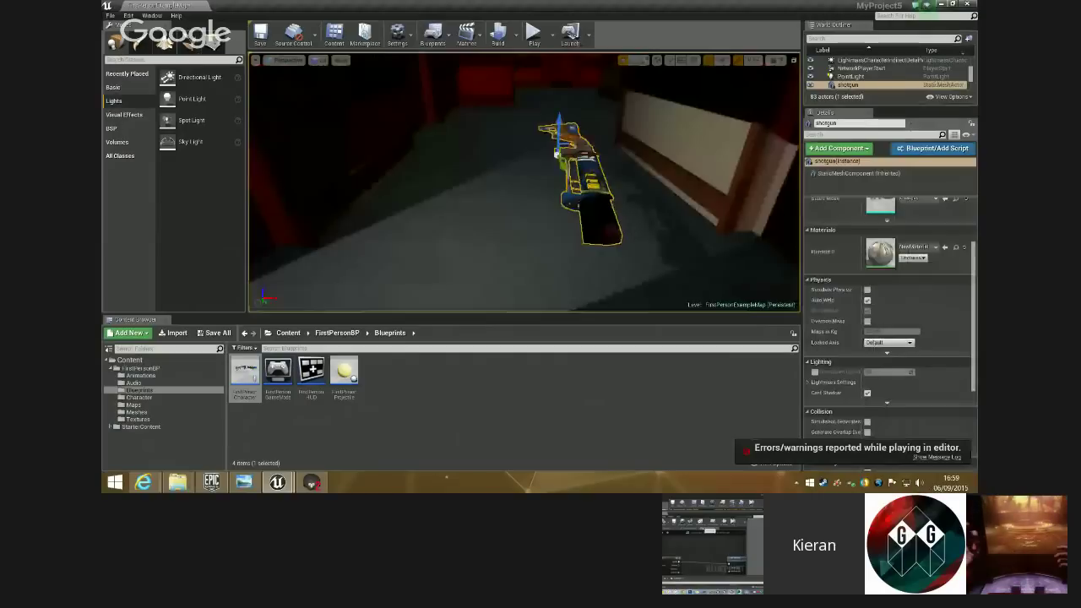
# - Rotate the shotgun mesh on the corridor floor of the MyProject5 level
pyautogui.press('e')
pyautogui.moveTo(521, 112); pyautogui.dragTo(503, 149)
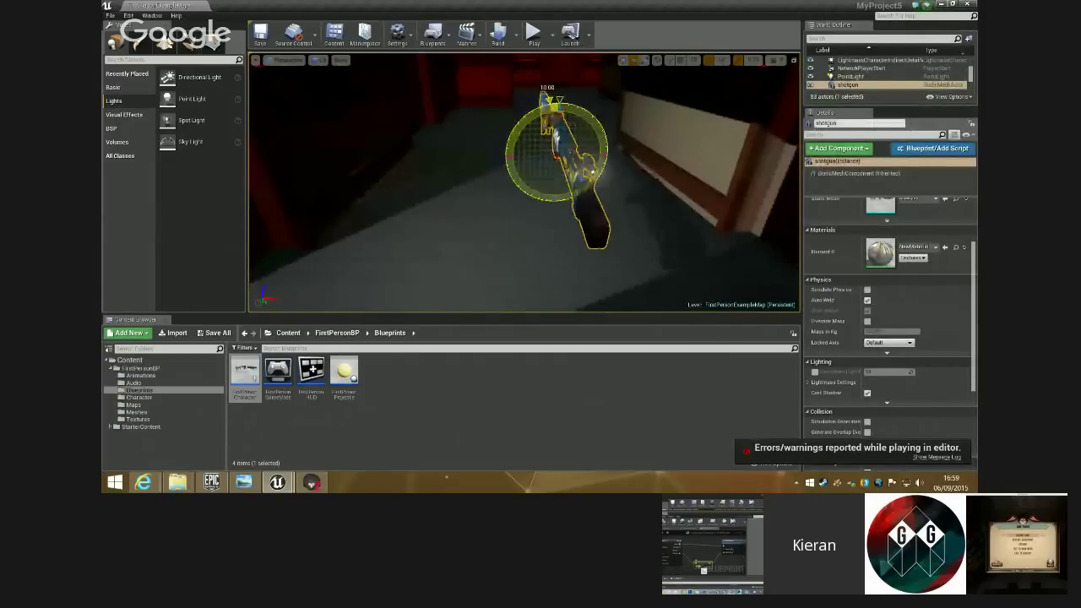
pyautogui.moveTo(523, 185); pyautogui.dragTo(473, 152, button='right')
pyautogui.click(546, 166)
pyautogui.click(546, 166)
pyautogui.click(617, 183)
pyautogui.click(622, 181)
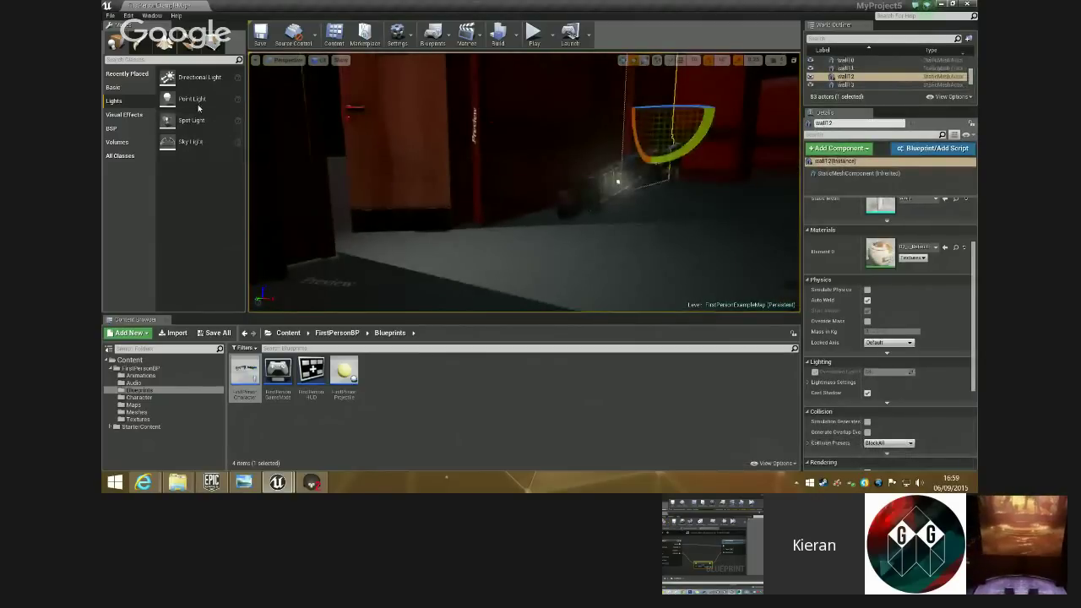
# - Place a Spot Light in the corridor above the shotgun and lower it close to the floor
pyautogui.moveTo(228, 120); pyautogui.dragTo(574, 160)
pyautogui.scroll(-3, 573, 160)
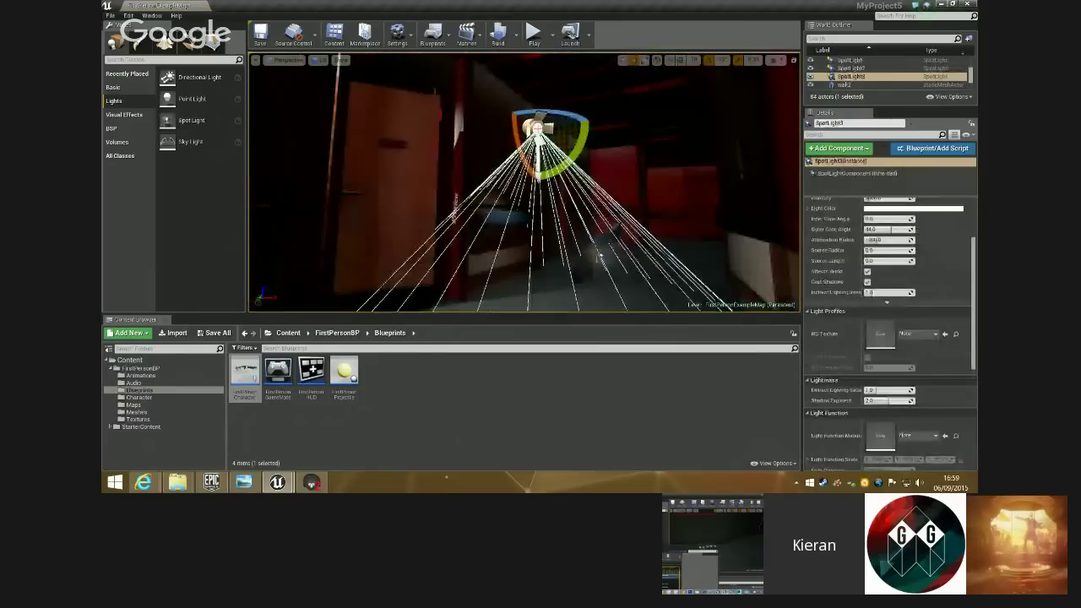
pyautogui.press('w')
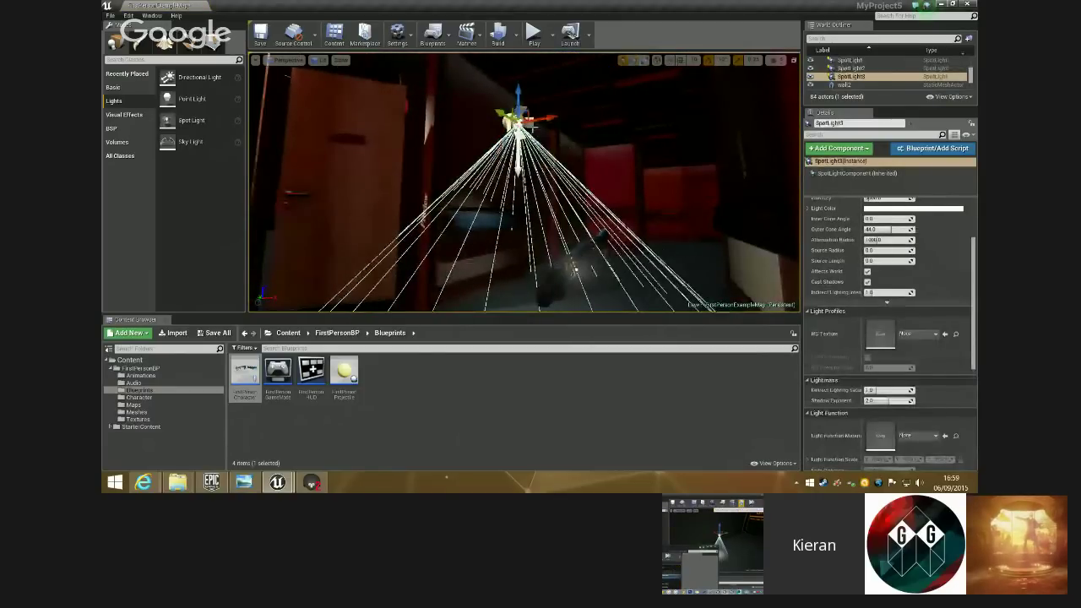
pyautogui.moveTo(518, 93); pyautogui.dragTo(517, 228)
# - Rotate the newly placed spot light so that it aims horizontally along the corridor floor
pyautogui.press('e')
pyautogui.moveTo(540, 249); pyautogui.dragTo(575, 261)
pyautogui.press('w')
pyautogui.moveTo(574, 260); pyautogui.dragTo(473, 270, button='right')
# - Move the shotgun across the floor to line up with the spot light, and select that light with the rotate tool
pyautogui.click(575, 262)
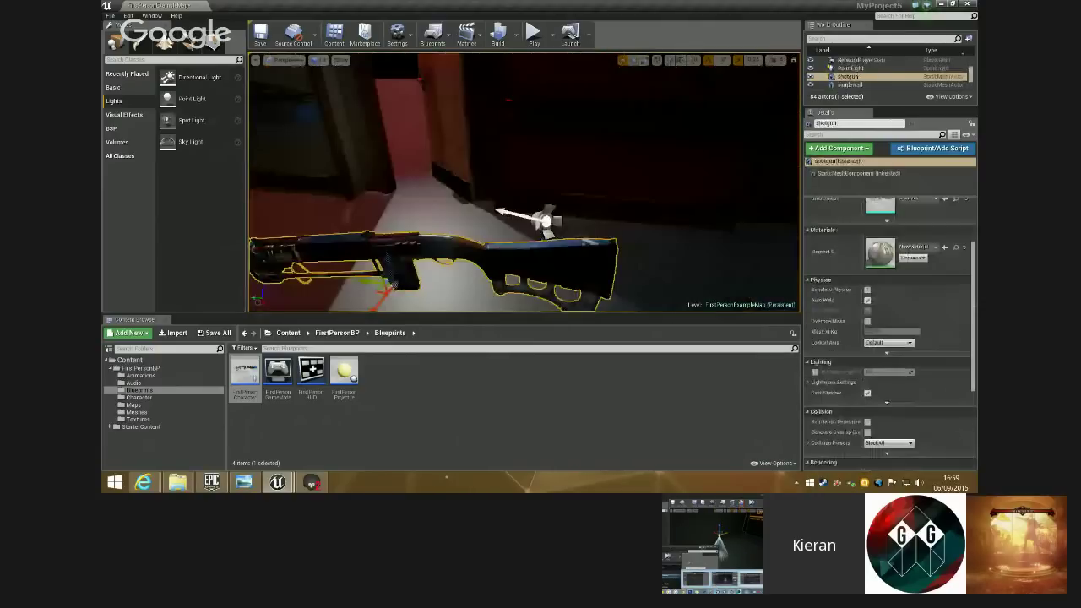
pyautogui.moveTo(365, 282); pyautogui.dragTo(662, 266)
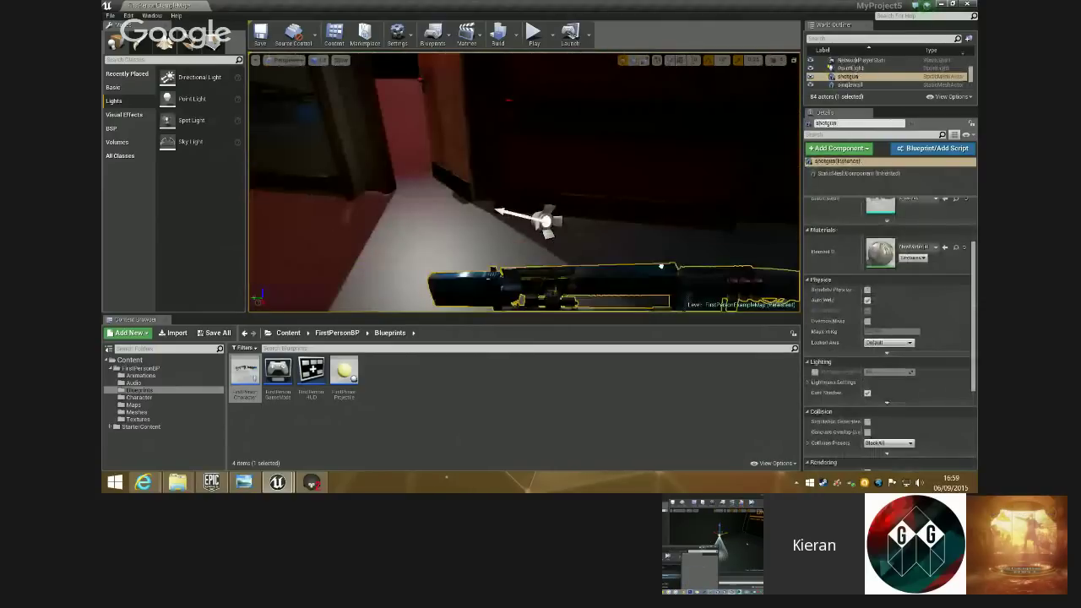
pyautogui.moveTo(662, 266); pyautogui.dragTo(516, 210, button='right')
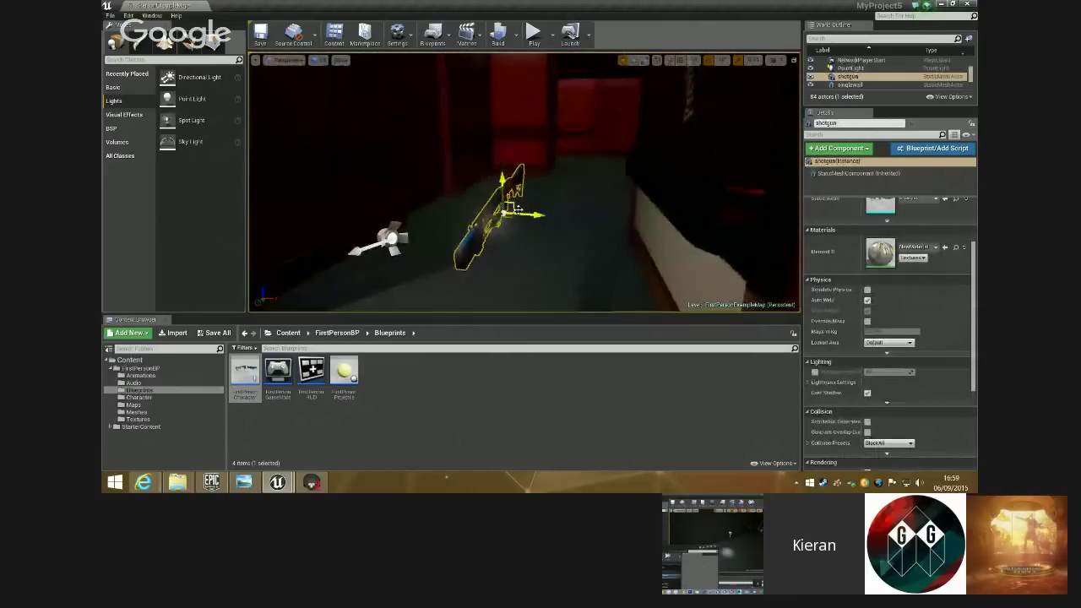
pyautogui.moveTo(517, 209); pyautogui.dragTo(446, 207)
pyautogui.click(266, 425)
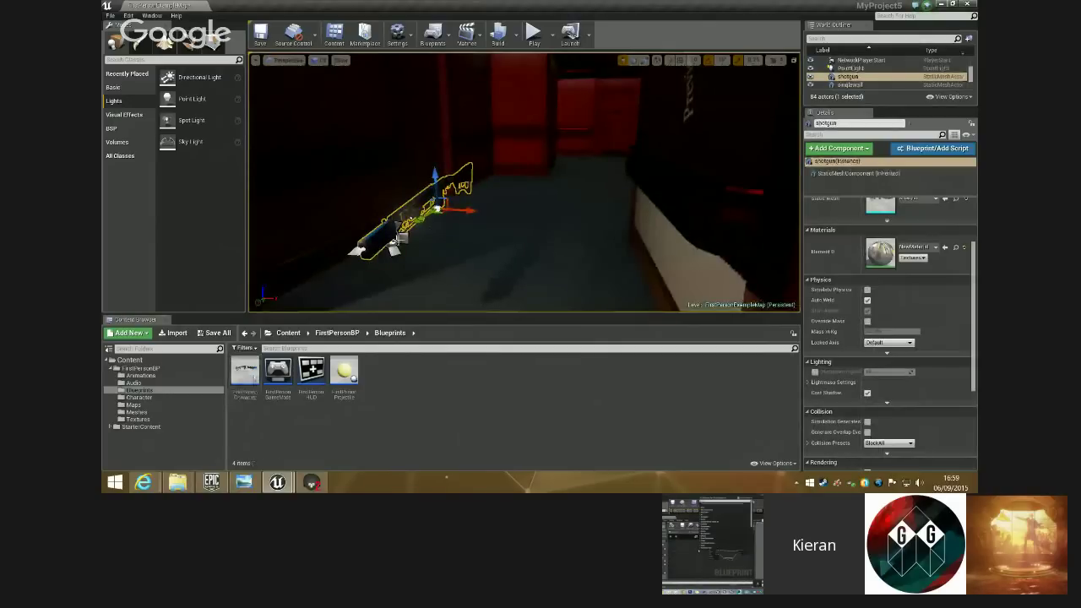
pyautogui.click(397, 243)
pyautogui.moveTo(415, 225); pyautogui.dragTo(338, 207, button='right')
pyautogui.press('e')
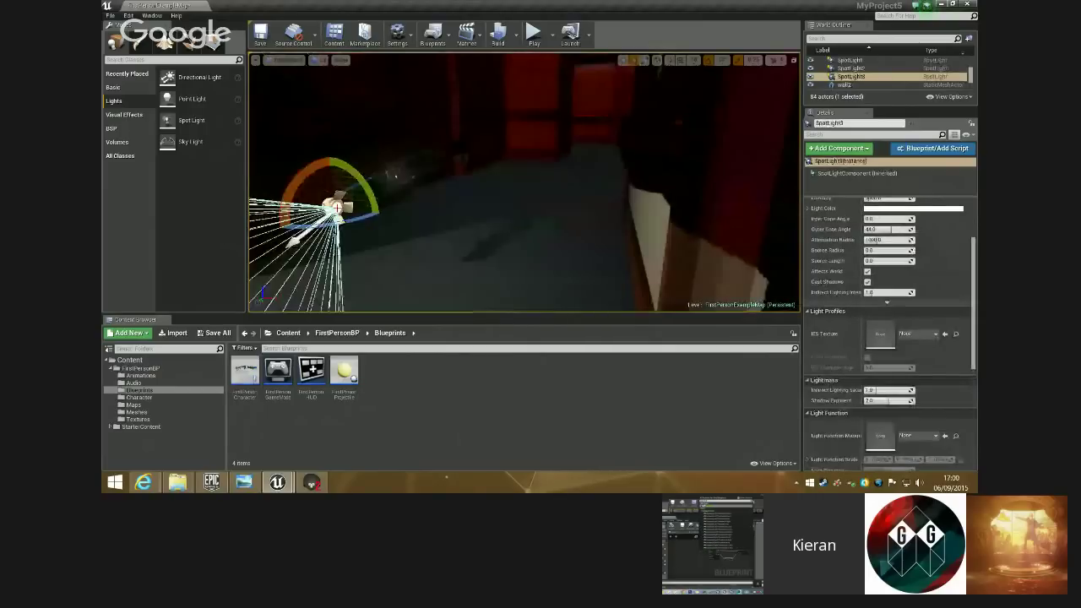
# - Switch to the open FirstPersonCharacter blueprint editor window
pyautogui.moveTo(277, 483)
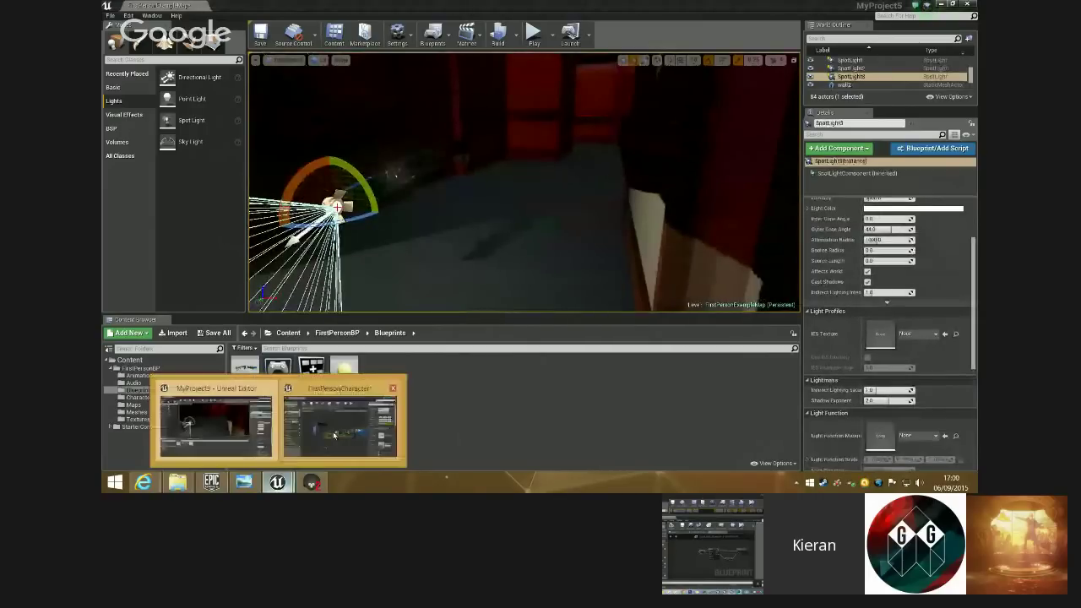
pyautogui.click(335, 435)
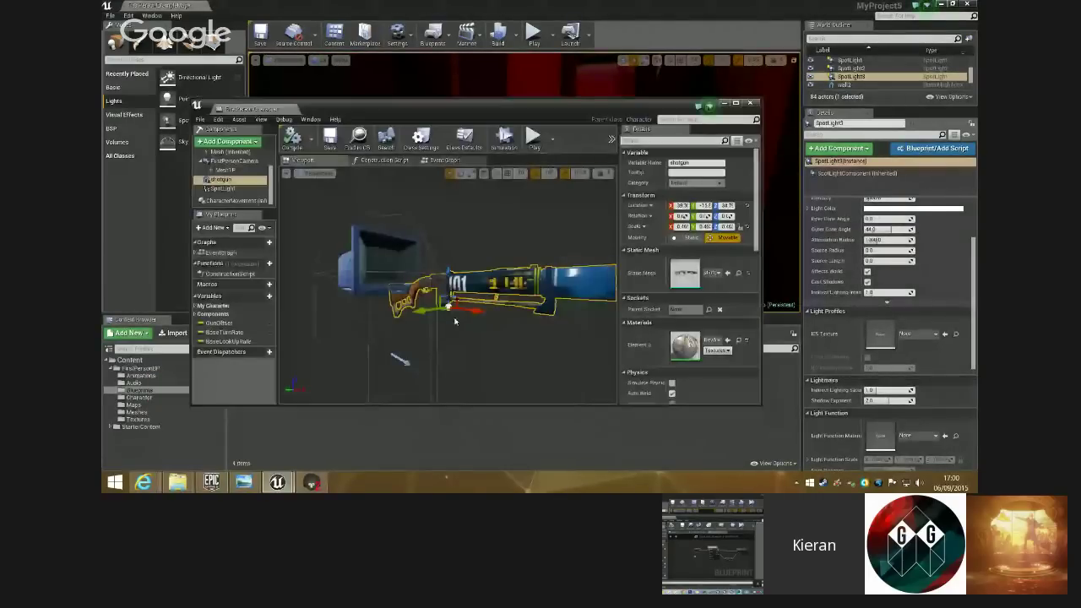
# - Replace the character's shotgun component with a Spot Light component and move the light forward, ahead of the camera
pyautogui.press('Delete')
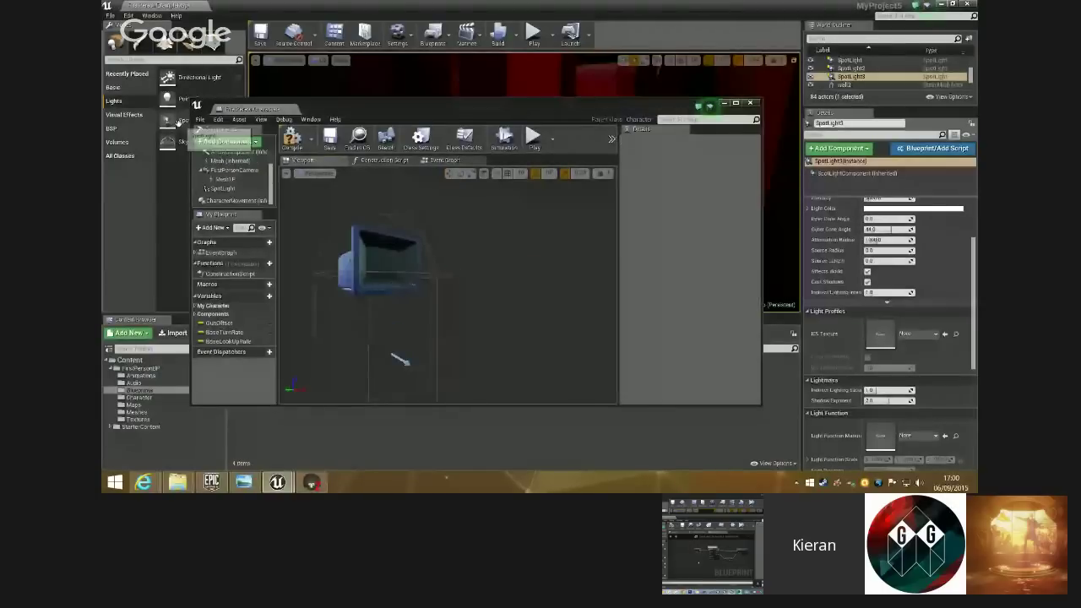
pyautogui.moveTo(179, 120); pyautogui.dragTo(226, 196)
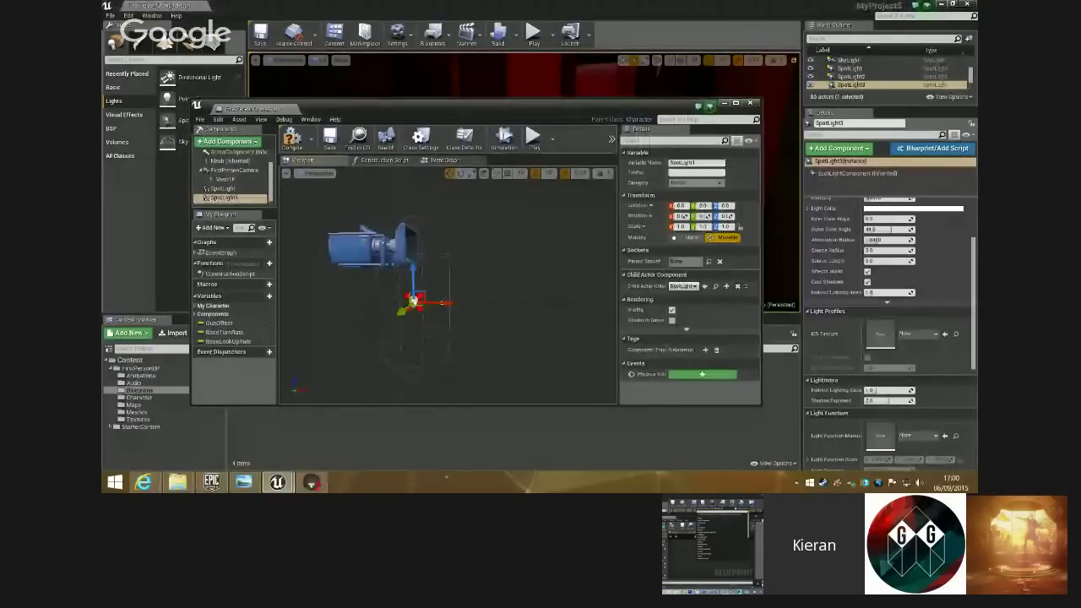
pyautogui.moveTo(416, 302); pyautogui.dragTo(557, 314)
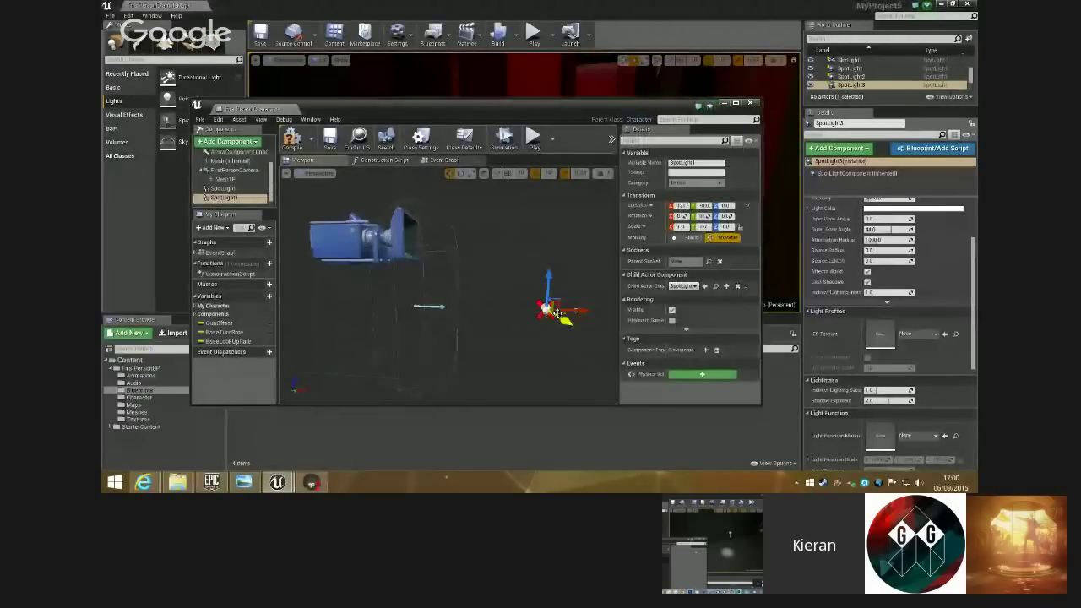
# - Reposition the blueprint window to uncover the Blueprints folder and add FirstPersonCharacter as a child actor component
pyautogui.click(138, 412)
pyautogui.click(139, 391)
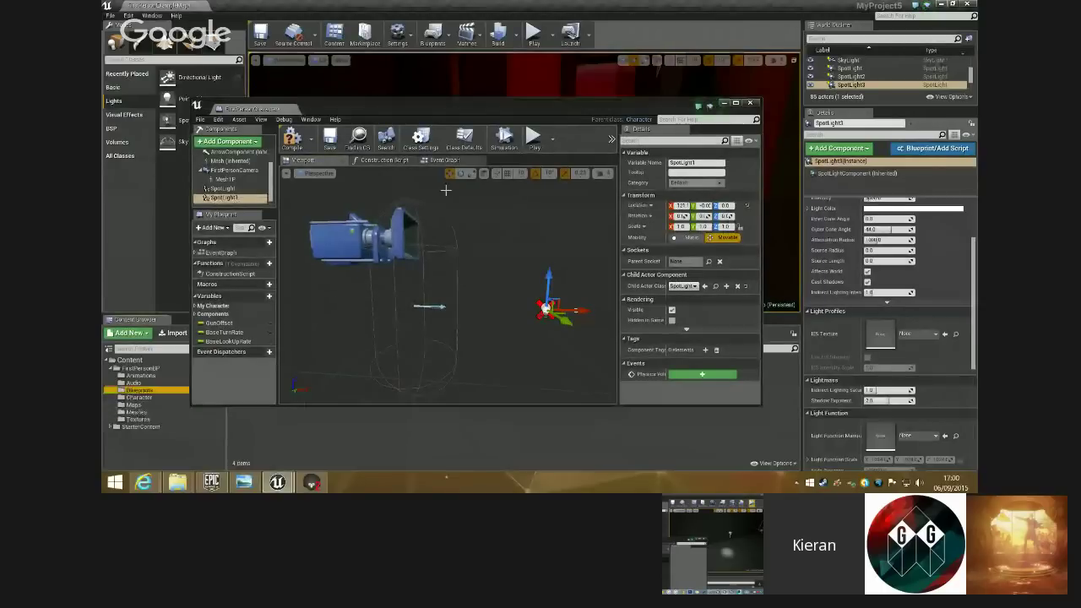
pyautogui.moveTo(470, 110); pyautogui.dragTo(584, 39)
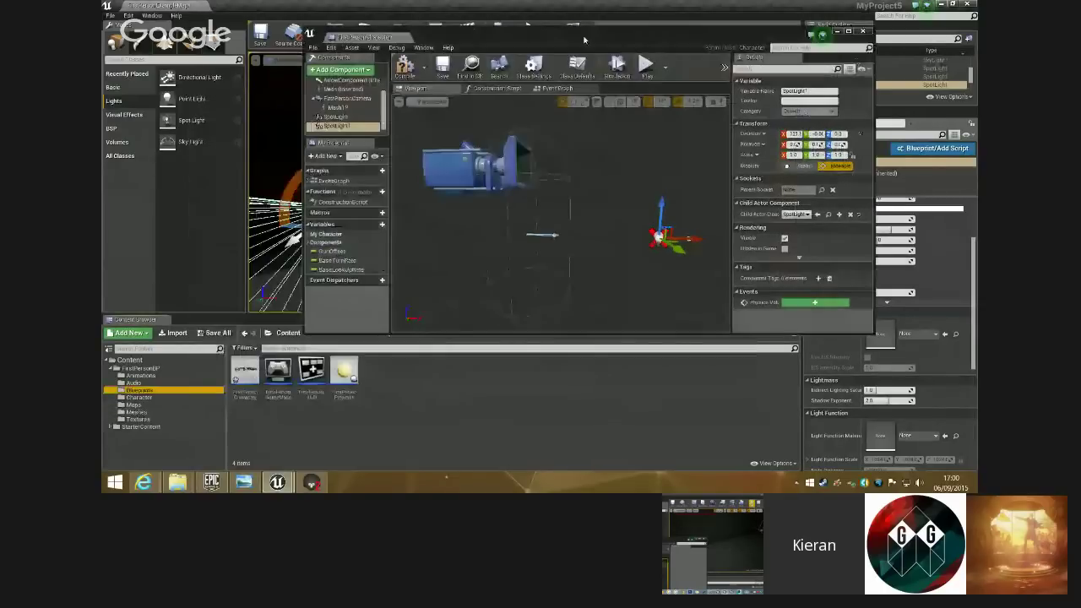
pyautogui.doubleClick(245, 372)
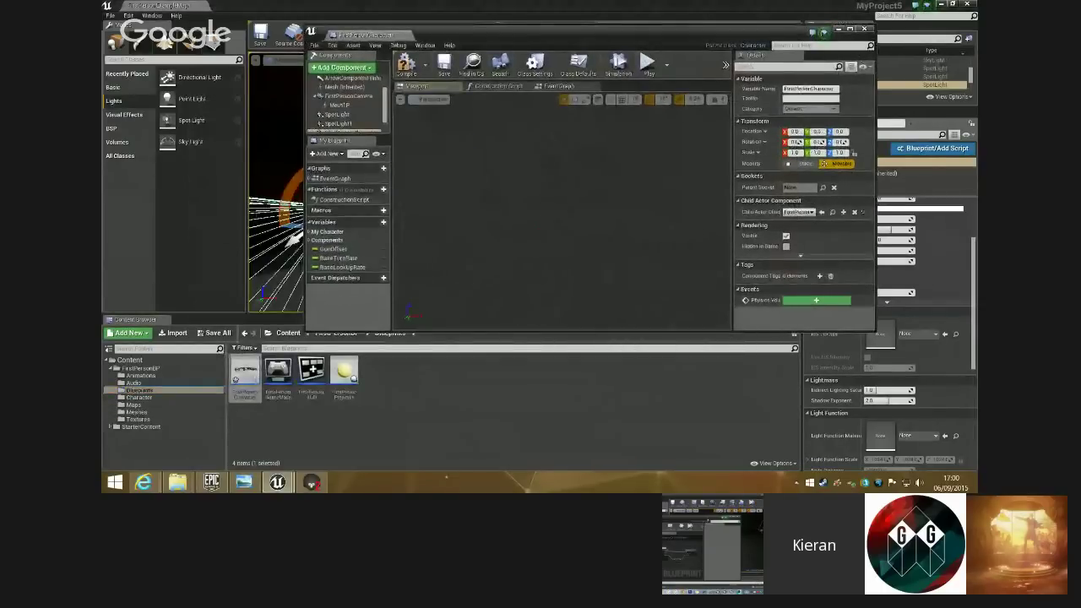
pyautogui.moveTo(624, 271); pyautogui.dragTo(621, 272, button='right')
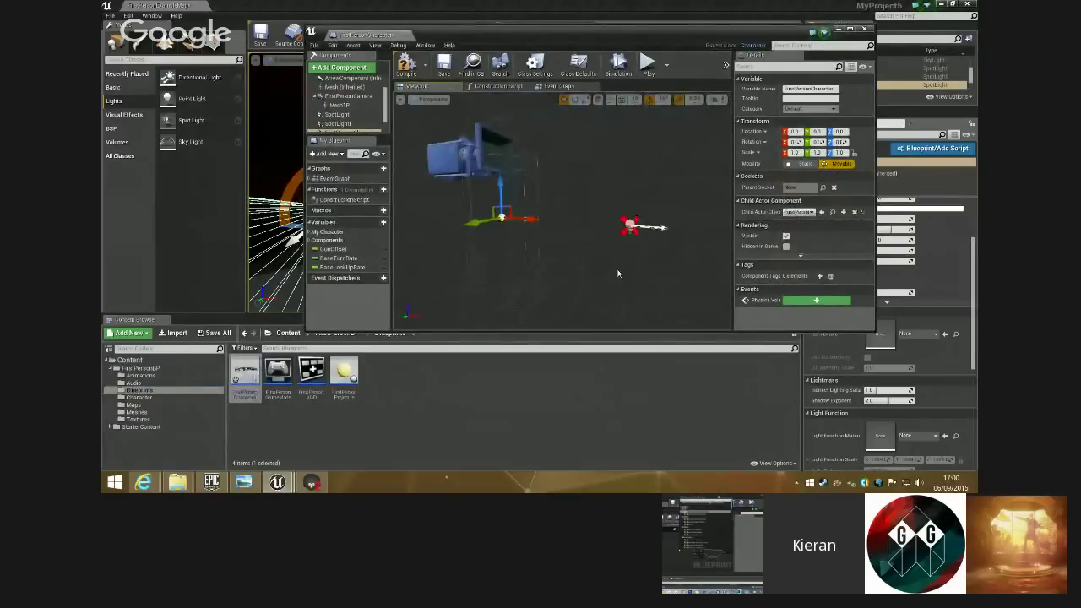
# - Undo the component additions and the shotgun's removal, and lower the restored shotgun slightly
pyautogui.hotkey('ctrl', 'z')
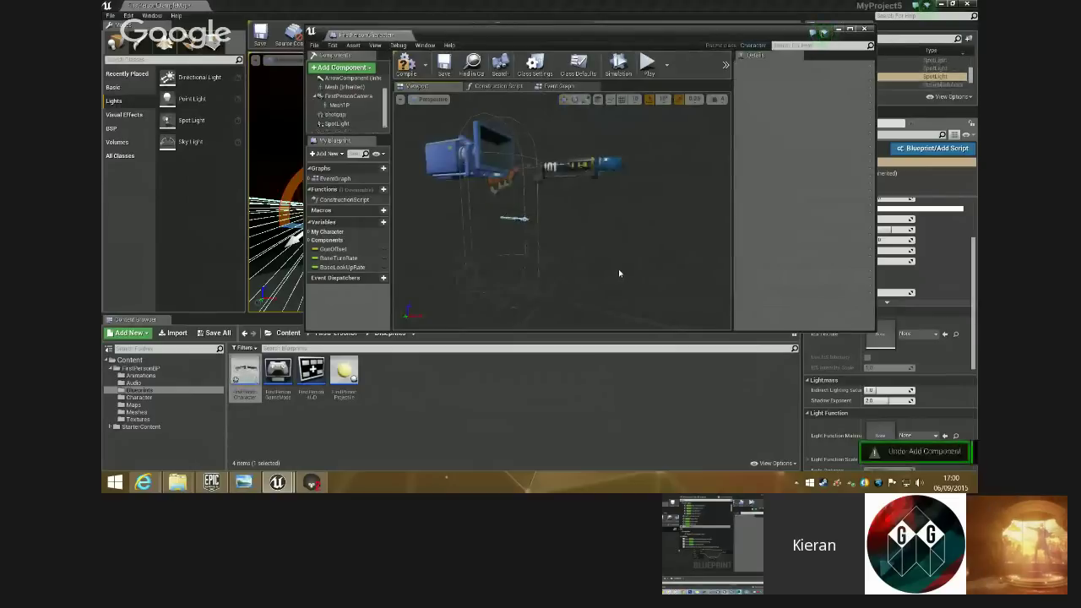
pyautogui.click(583, 167)
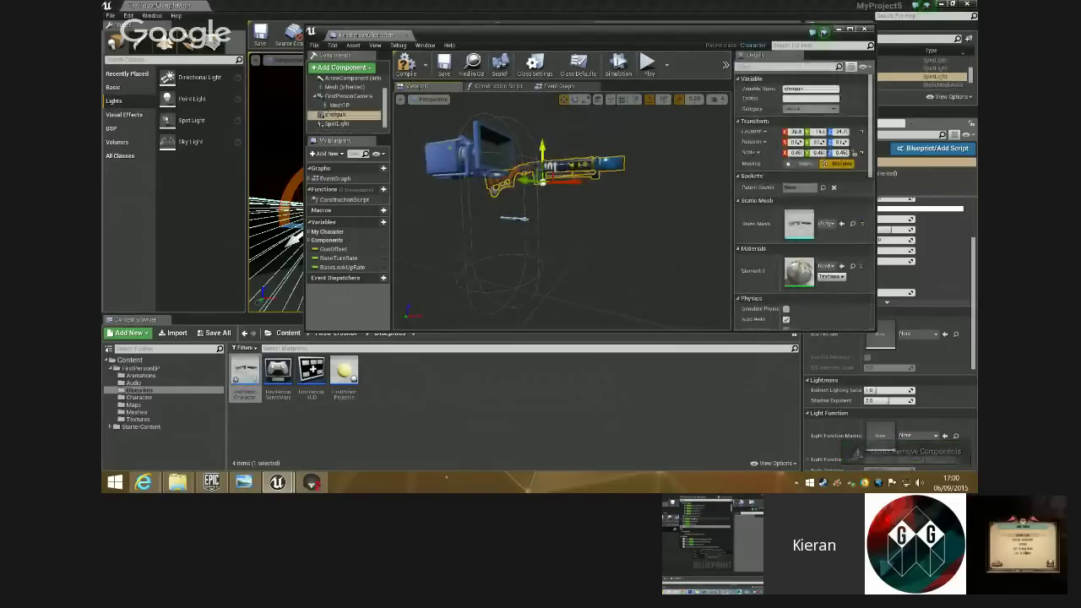
pyautogui.moveTo(542, 150); pyautogui.dragTo(543, 168)
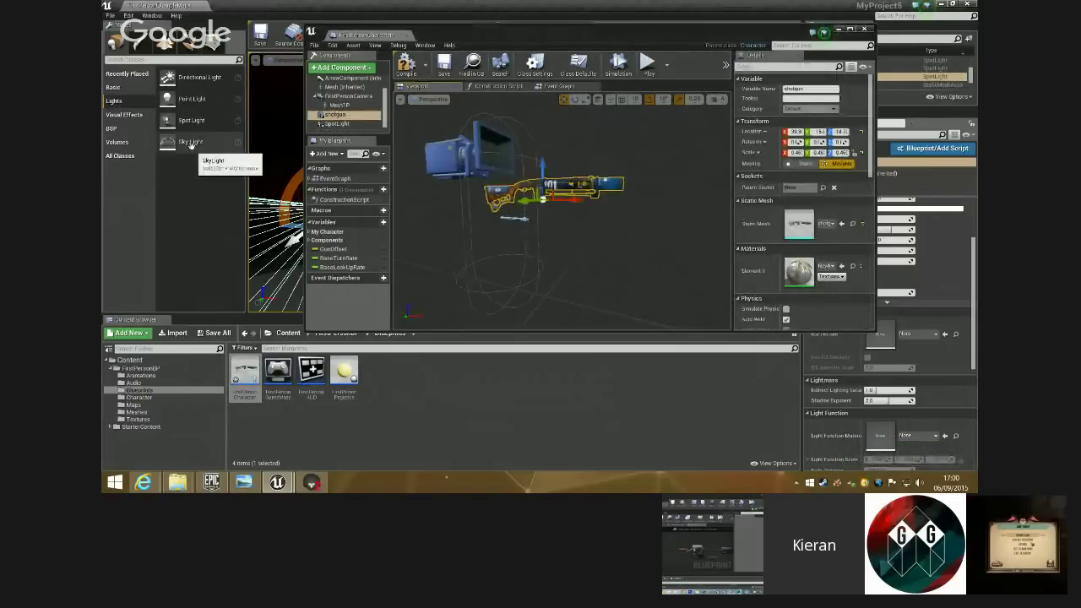
# - Add a Spot Light component to the character and move it forward along X to beneath the shotgun's muzzle
pyautogui.moveTo(191, 121); pyautogui.dragTo(635, 253)
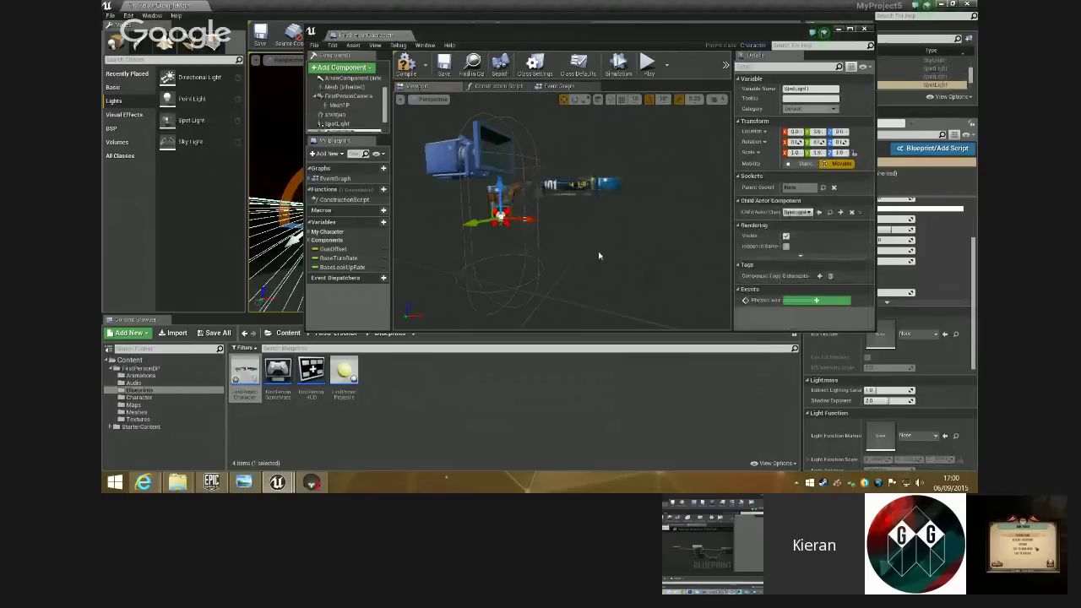
pyautogui.moveTo(589, 218); pyautogui.dragTo(693, 226)
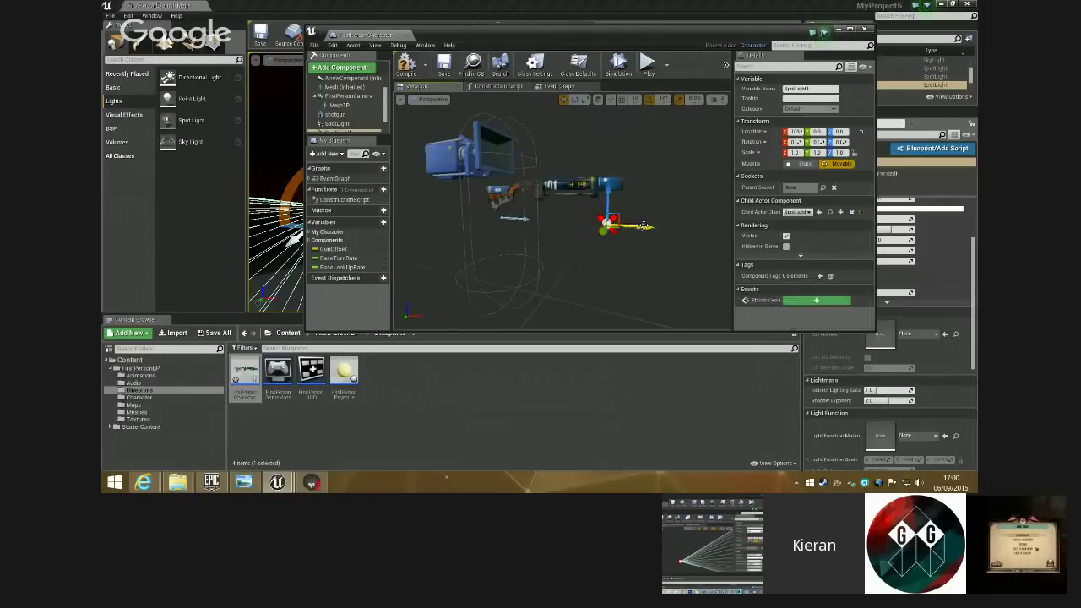
pyautogui.moveTo(655, 225); pyautogui.dragTo(583, 211, button='right')
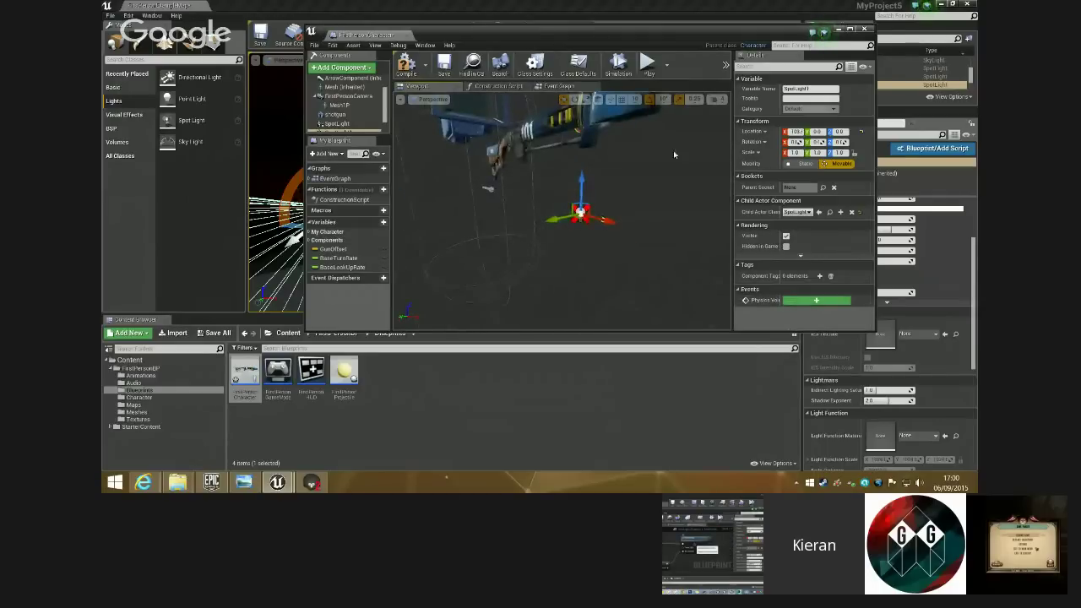
# - Maximize the FirstPersonCharacter blueprint editor and view the character's components from the front
pyautogui.moveTo(667, 34); pyautogui.dragTo(624, 76)
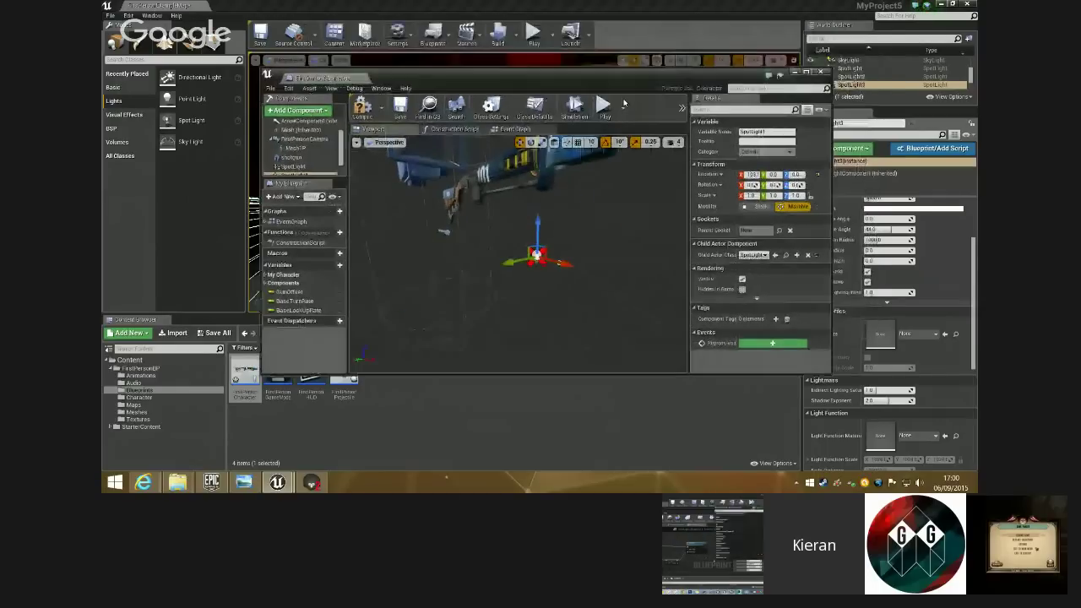
pyautogui.doubleClick(623, 78)
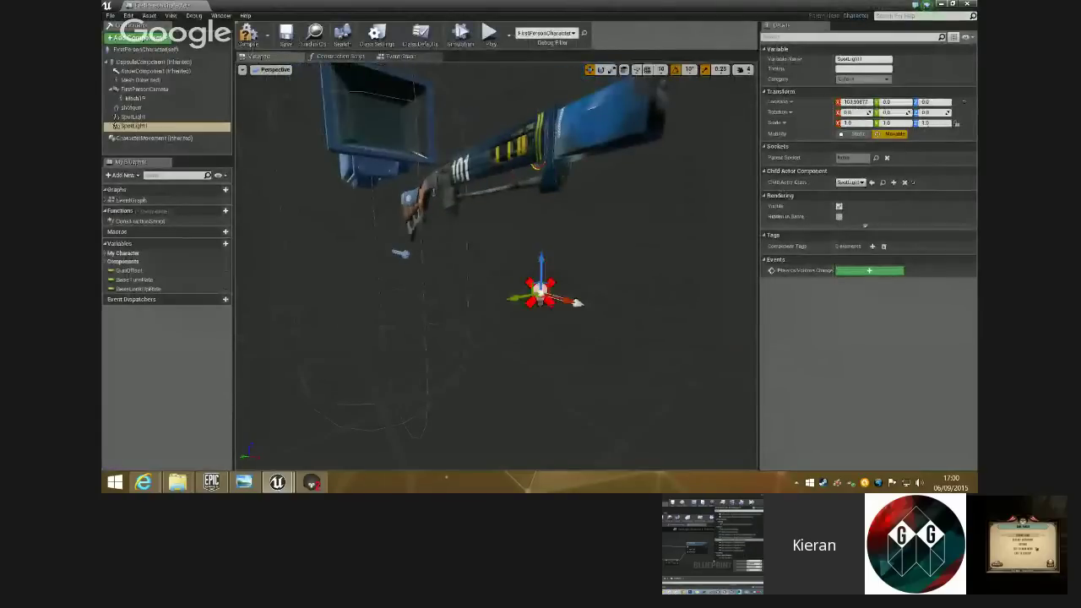
pyautogui.moveTo(576, 295); pyautogui.dragTo(616, 295, button='right')
pyautogui.scroll(-5, 585, 218)
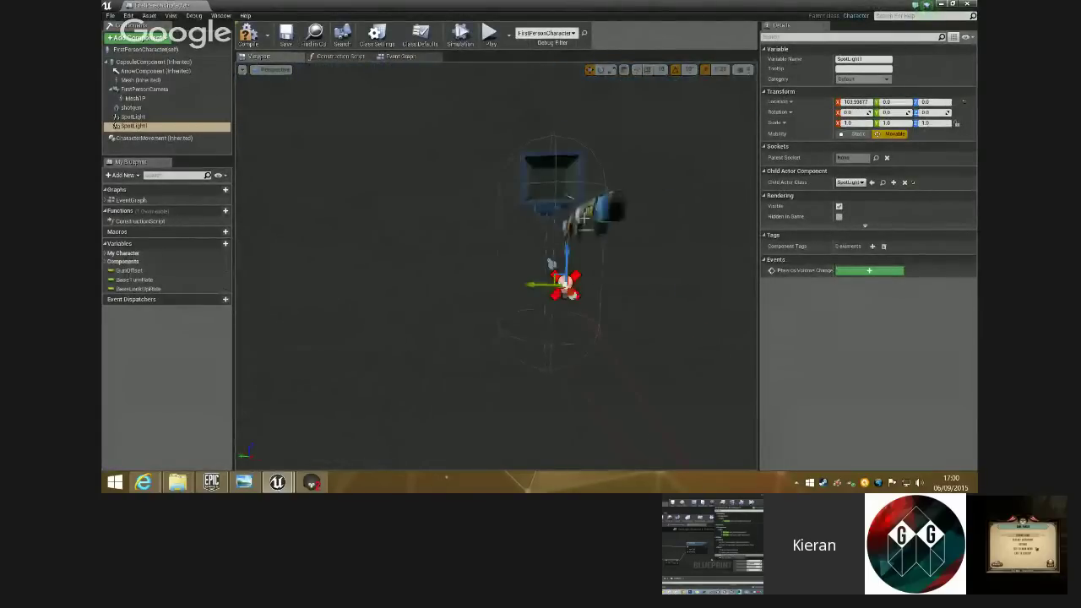
# - Move the shotgun component sideways along Y, away from the camera's centreline
pyautogui.click(584, 218)
pyautogui.moveTo(542, 238); pyautogui.dragTo(482, 238)
pyautogui.moveTo(506, 239); pyautogui.dragTo(393, 239, button='right')
pyautogui.scroll(5, 496, 253)
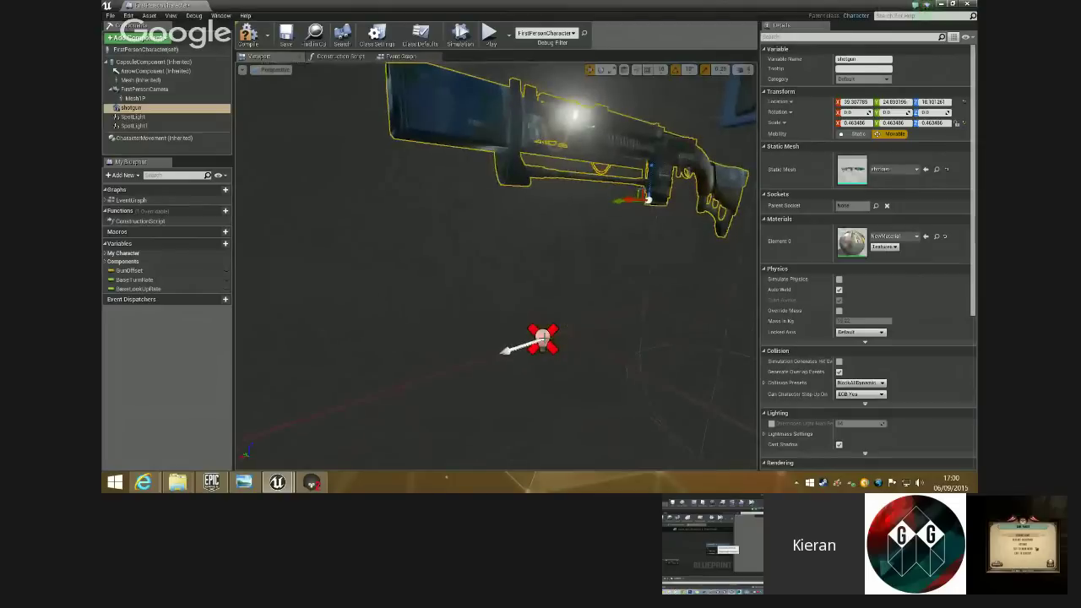
pyautogui.scroll(-6, 524, 347)
pyautogui.scroll(3, 524, 347)
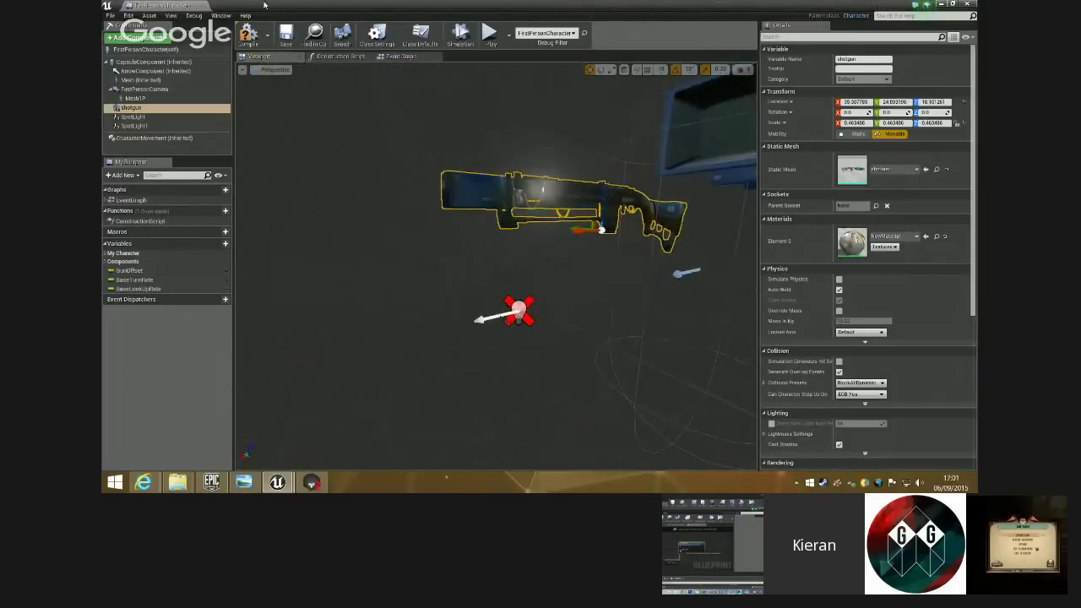
# - Restore the blueprint editor to a smaller floating window, select the FirstPersonCamera component, and undo the last shotgun move
pyautogui.moveTo(265, 5); pyautogui.dragTo(476, 41)
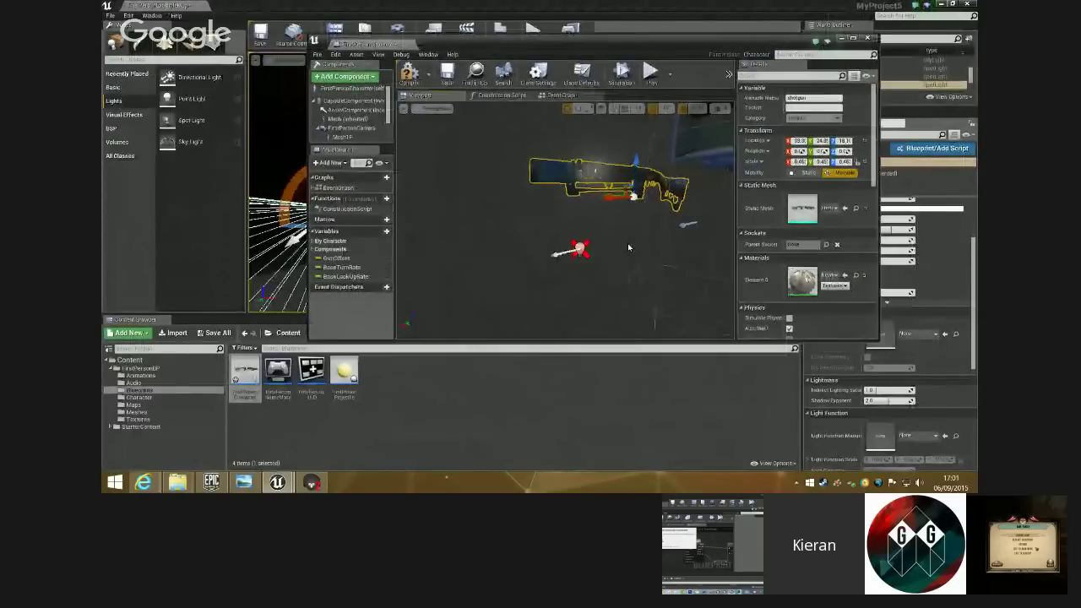
pyautogui.moveTo(566, 245); pyautogui.dragTo(558, 243, button='right')
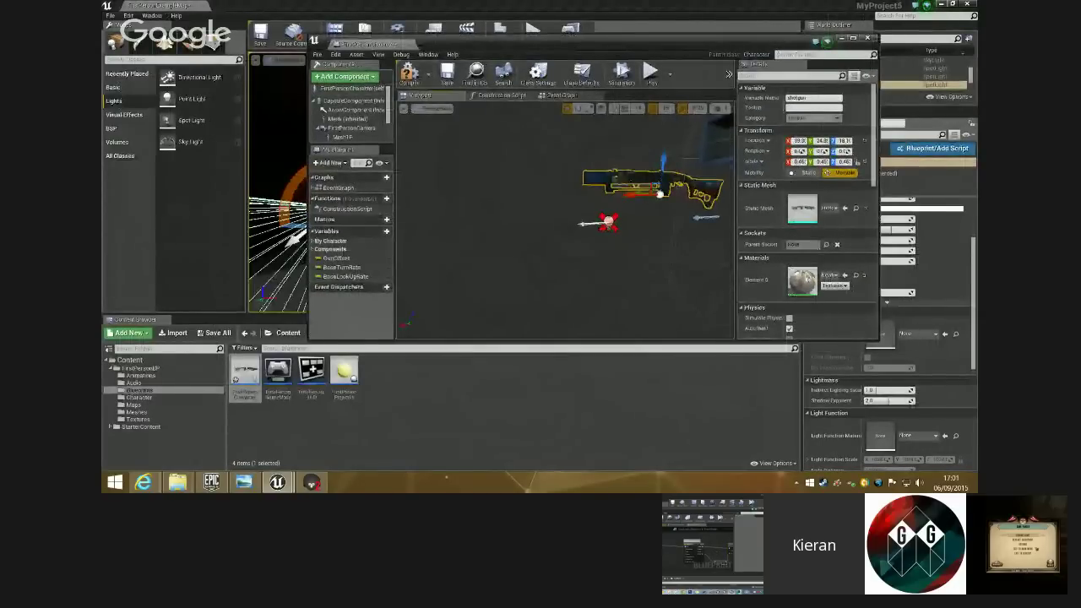
pyautogui.moveTo(628, 178); pyautogui.dragTo(633, 178, button='right')
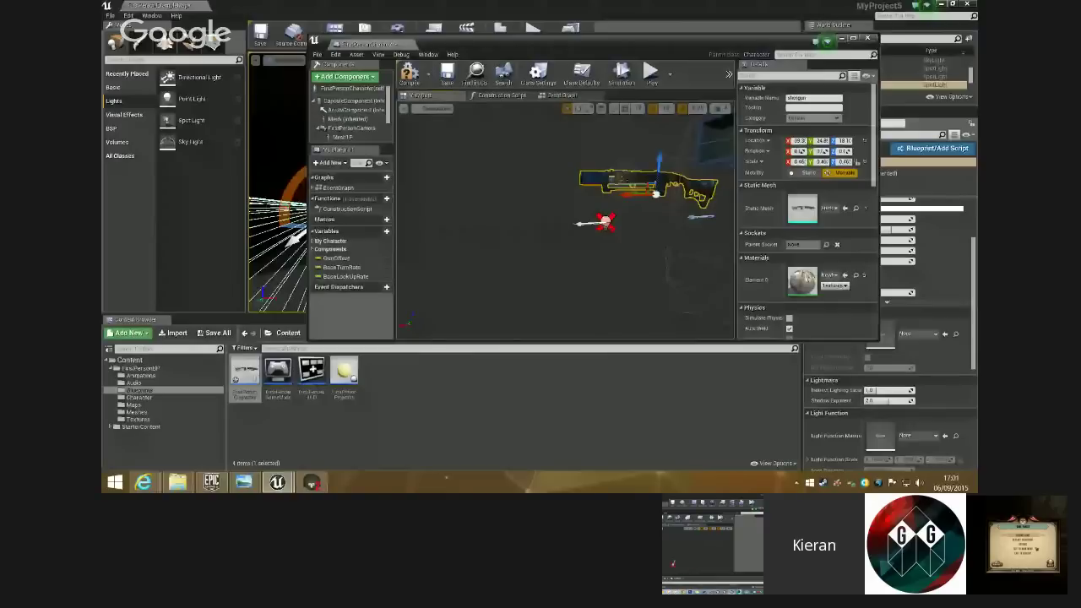
pyautogui.click(342, 128)
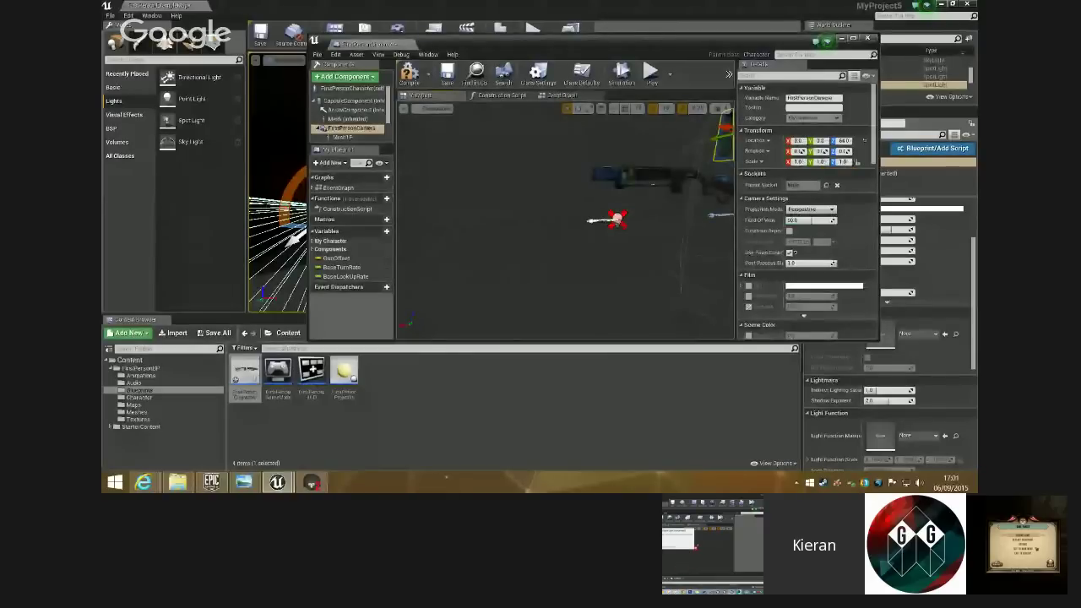
pyautogui.hotkey('ctrl', 'z')
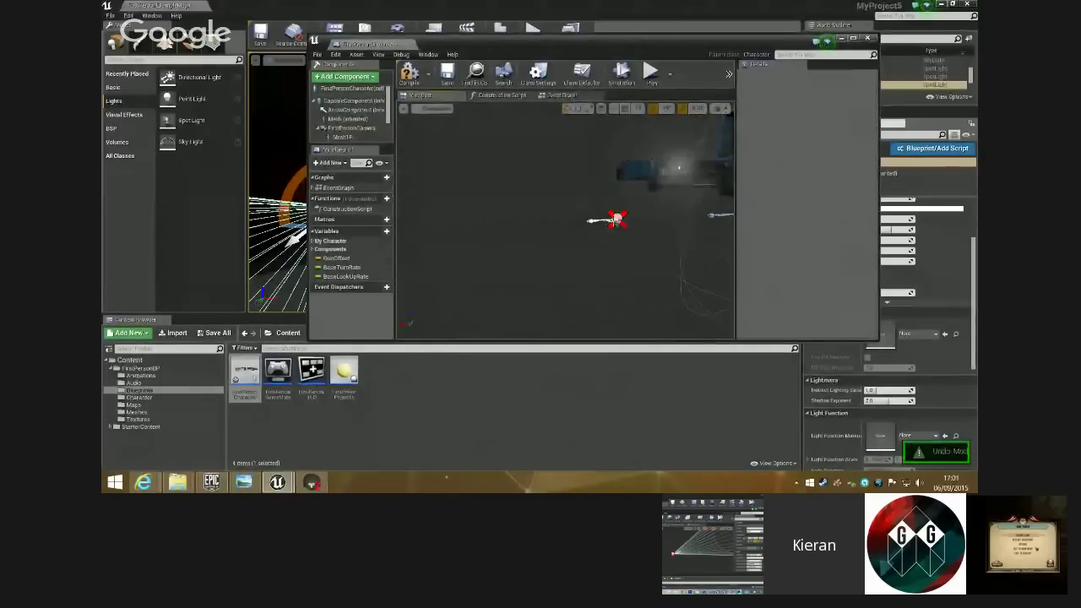
# - Undo the last component addition and select the shotgun component in the character's viewport
pyautogui.hotkey('ctrl', 'z')
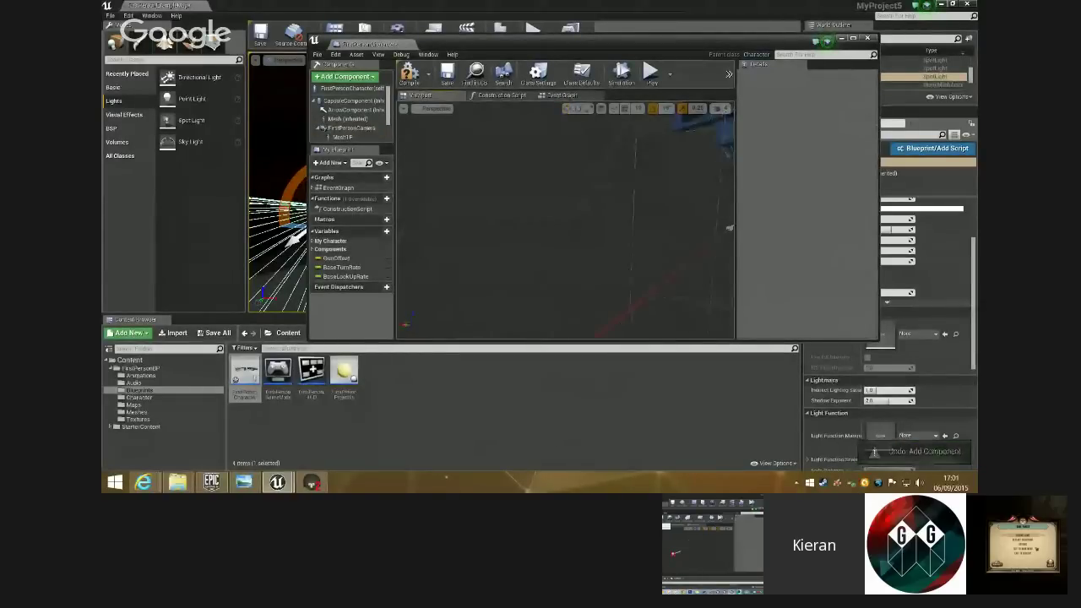
pyautogui.click(577, 247)
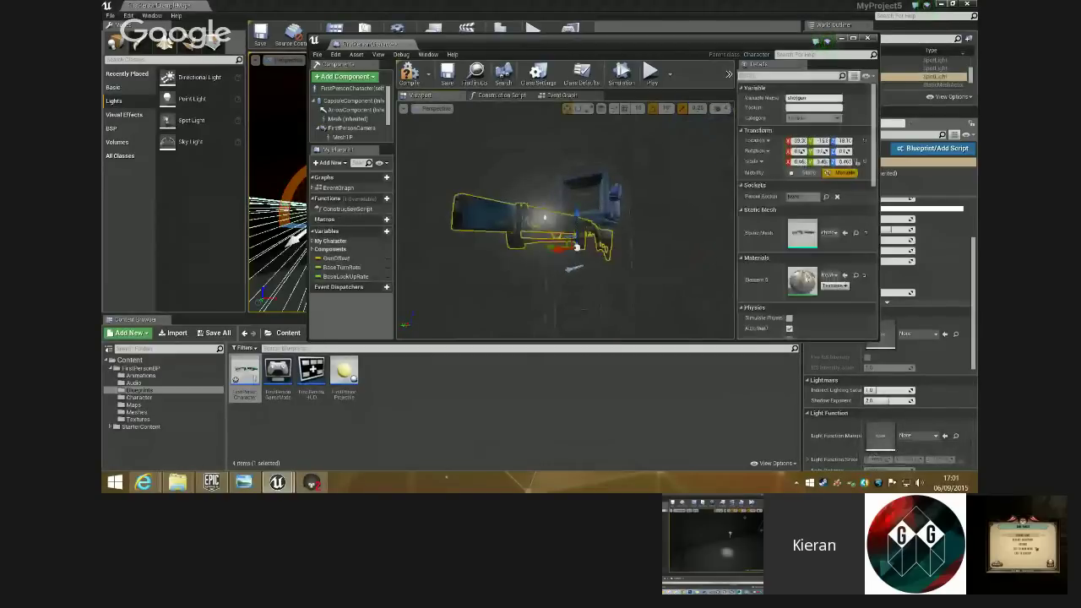
pyautogui.moveTo(577, 247); pyautogui.dragTo(577, 242)
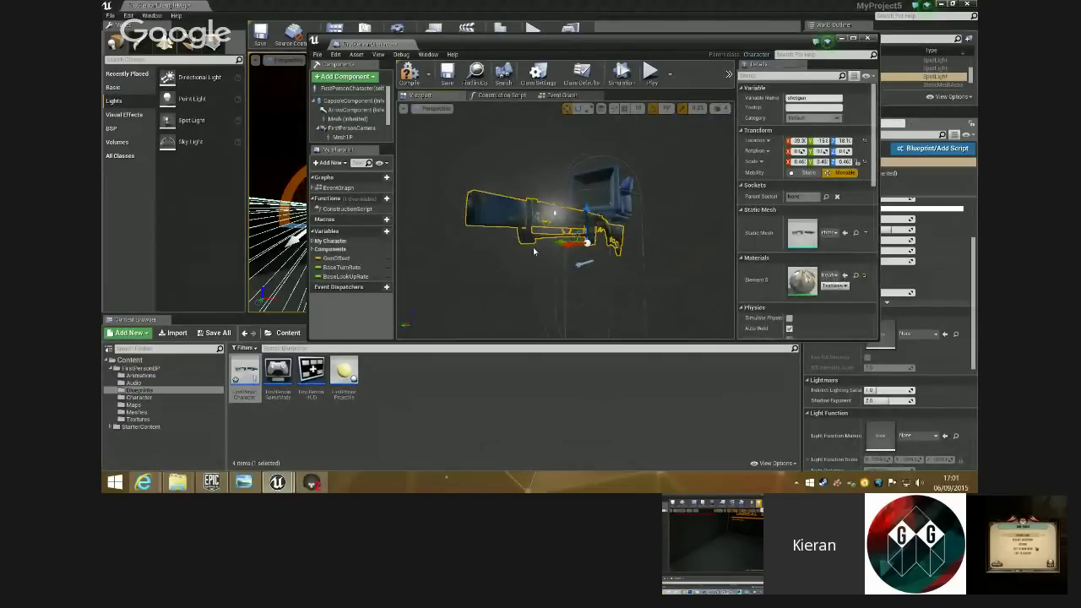
# - Add another Spot Light component to the first-person character
pyautogui.click(346, 78)
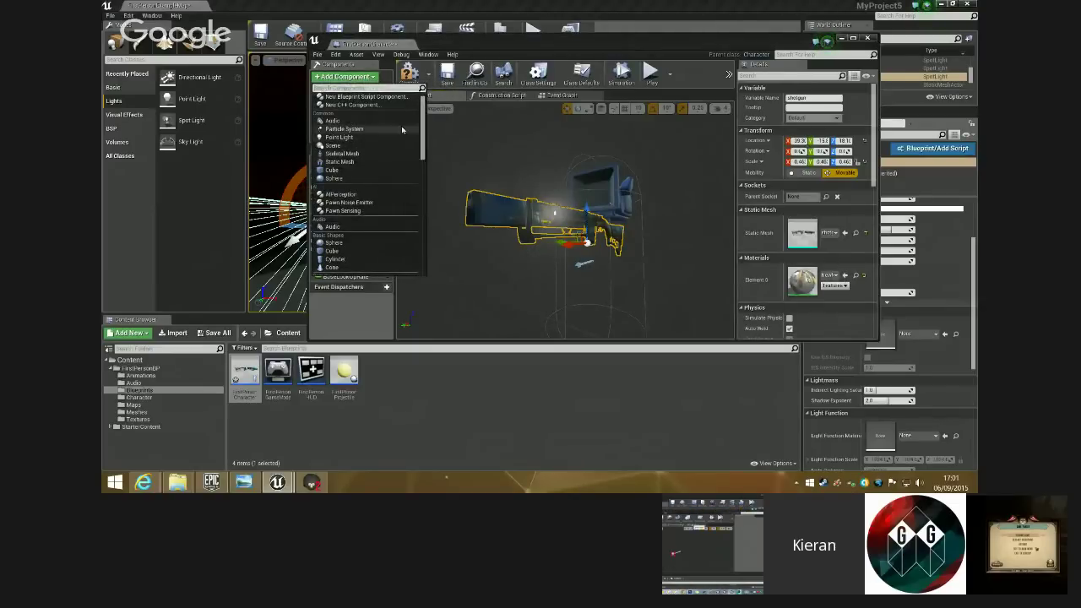
pyautogui.write('spot')
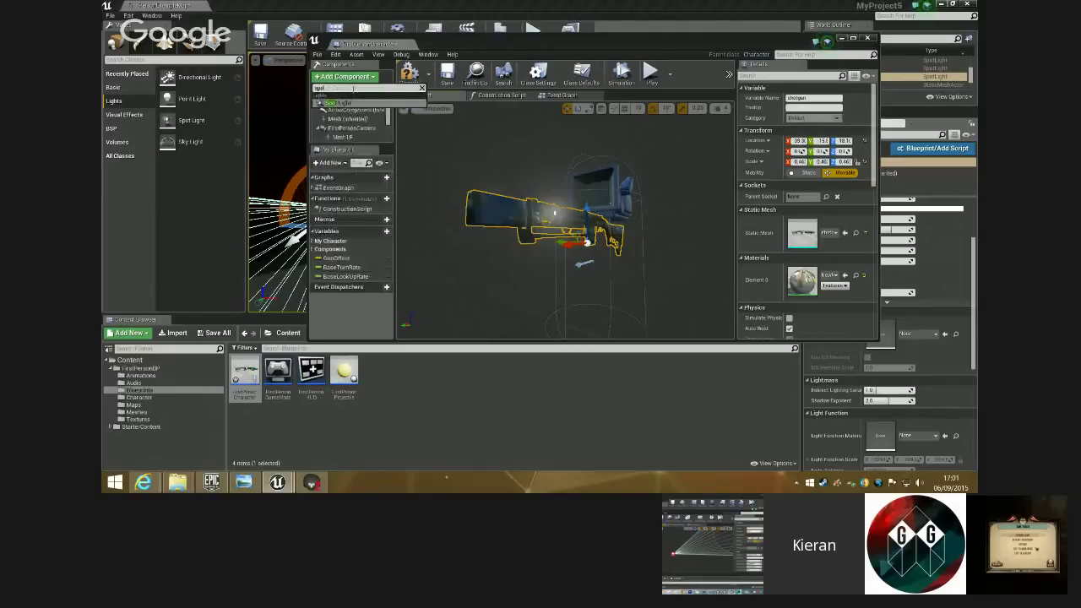
pyautogui.click(347, 103)
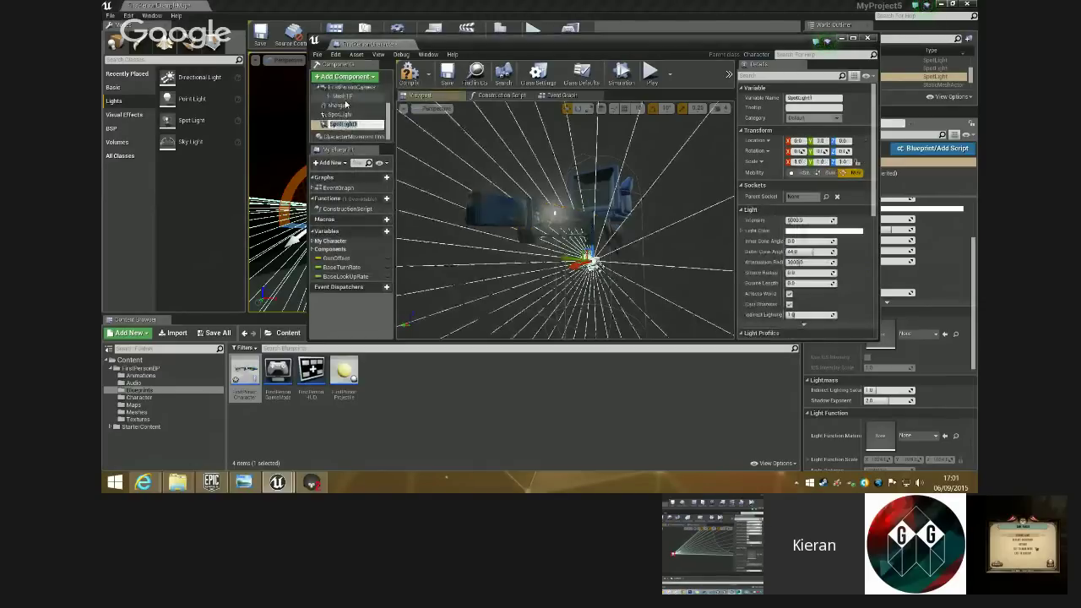
# - Move the new spot light forward, sideways and up so it sits beside the shotgun's barrel near the muzzle
pyautogui.moveTo(566, 221); pyautogui.dragTo(515, 220, button='right')
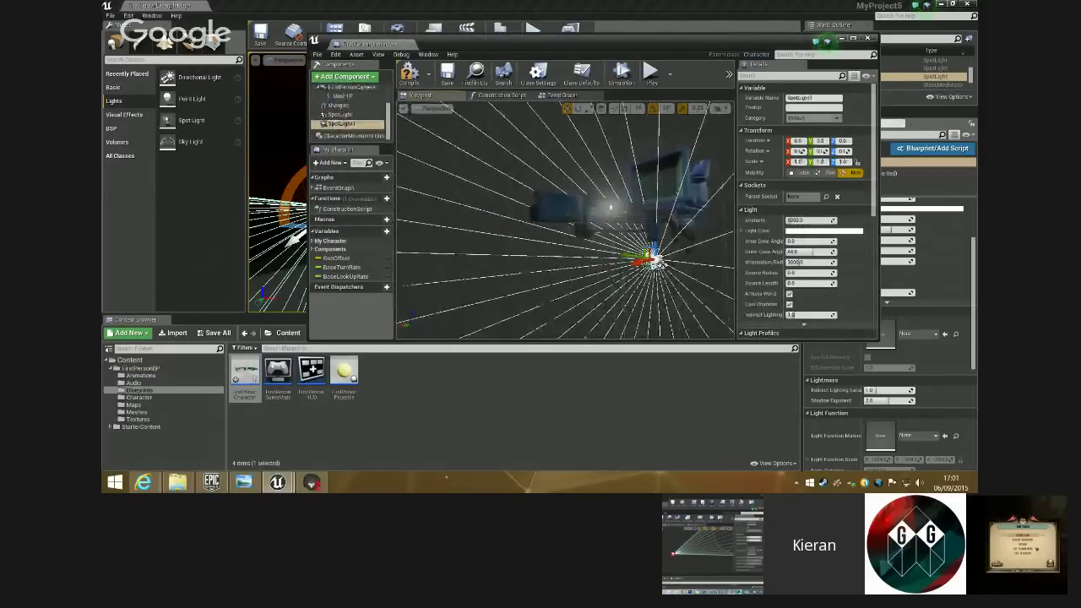
pyautogui.moveTo(444, 255); pyautogui.dragTo(424, 258)
pyautogui.press('f')
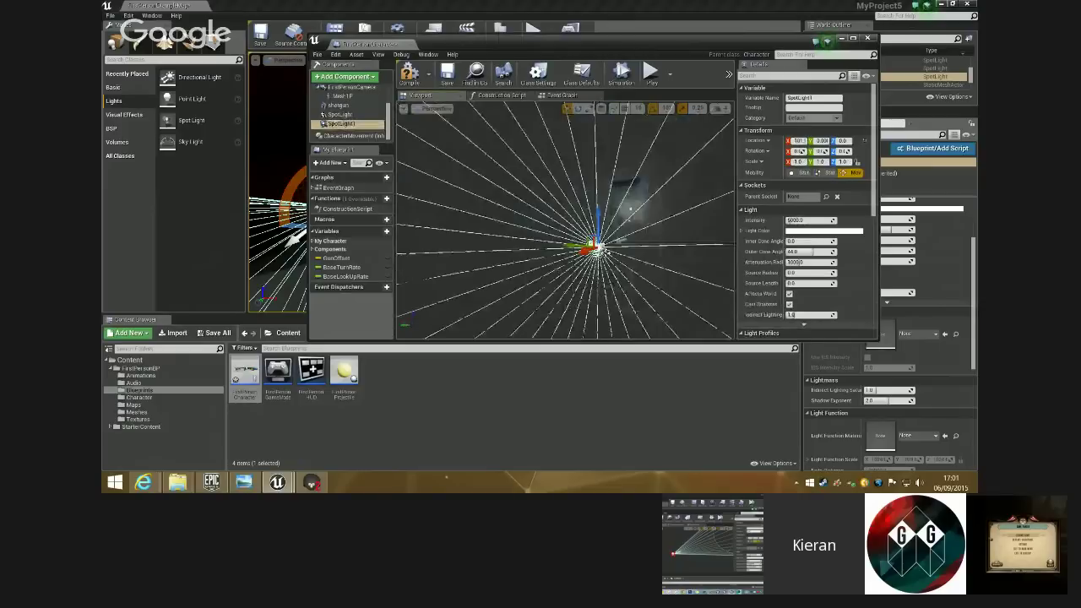
pyautogui.moveTo(563, 221); pyautogui.dragTo(530, 191)
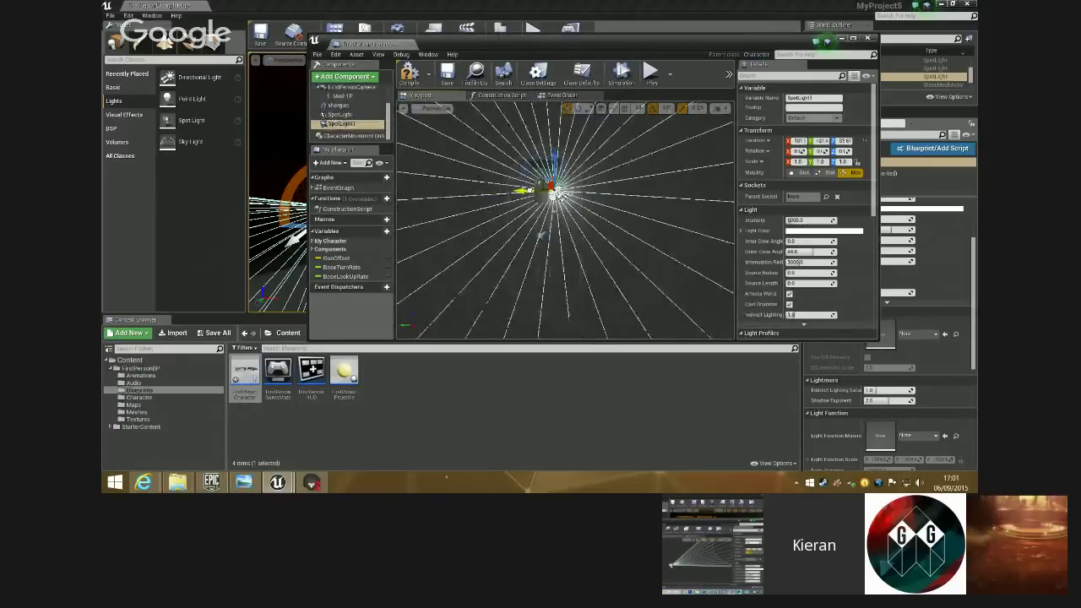
pyautogui.moveTo(558, 194); pyautogui.dragTo(470, 305, button='right')
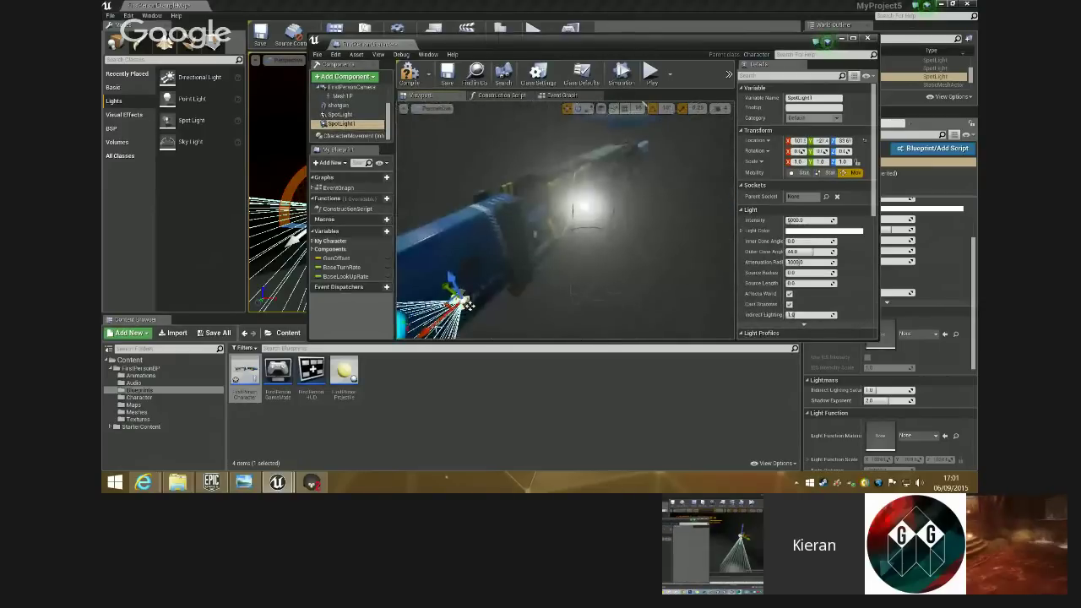
pyautogui.moveTo(470, 305); pyautogui.dragTo(573, 233)
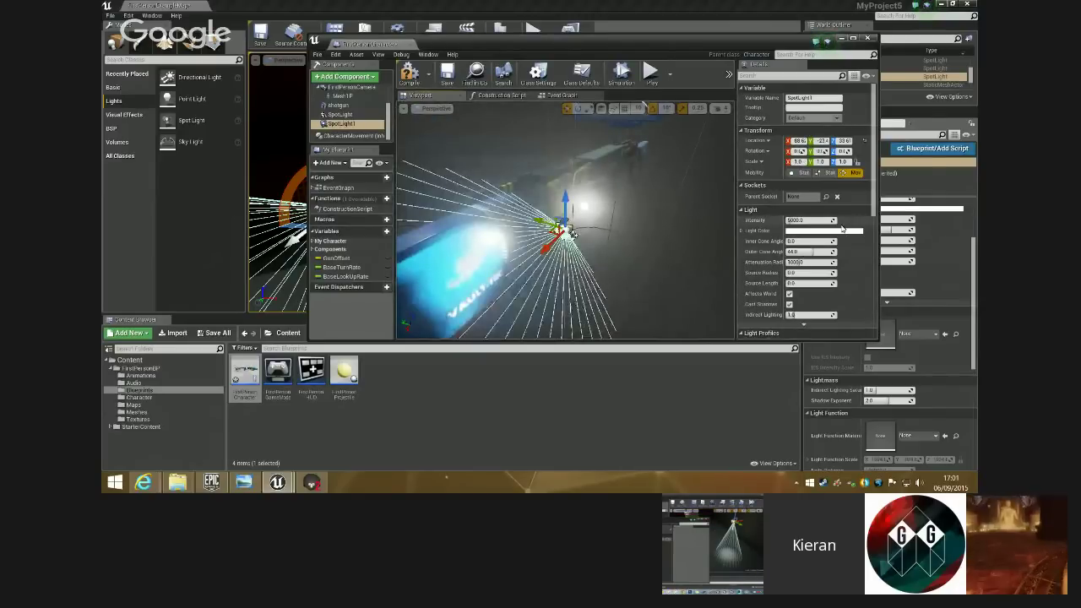
# - Raise the new spot light's intensity, widen its inner cone, narrow its outer cone, and save the character blueprint
pyautogui.moveTo(819, 243); pyautogui.dragTo(844, 220)
pyautogui.click(456, 72)
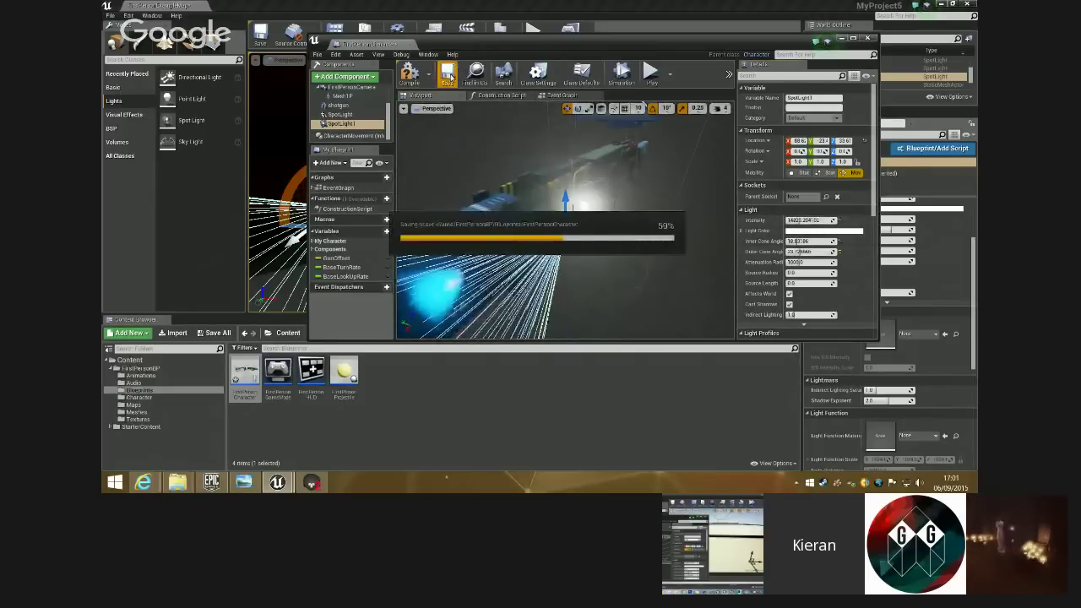
# - Play the level and walk through the dark corridors to examine the shotgun light's beam, then end the play session
pyautogui.click(842, 40)
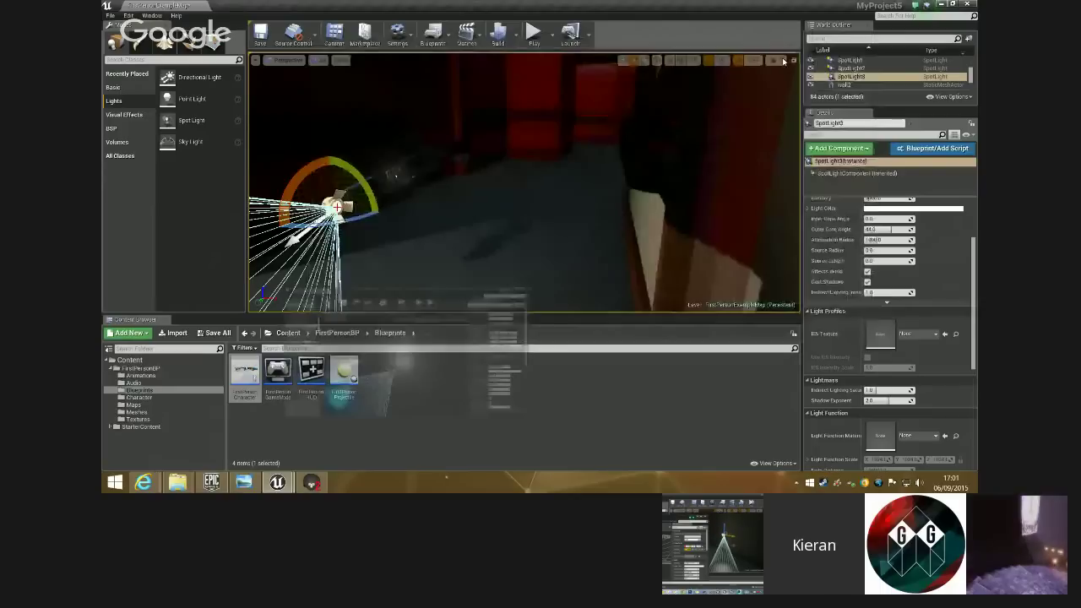
pyautogui.click(535, 35)
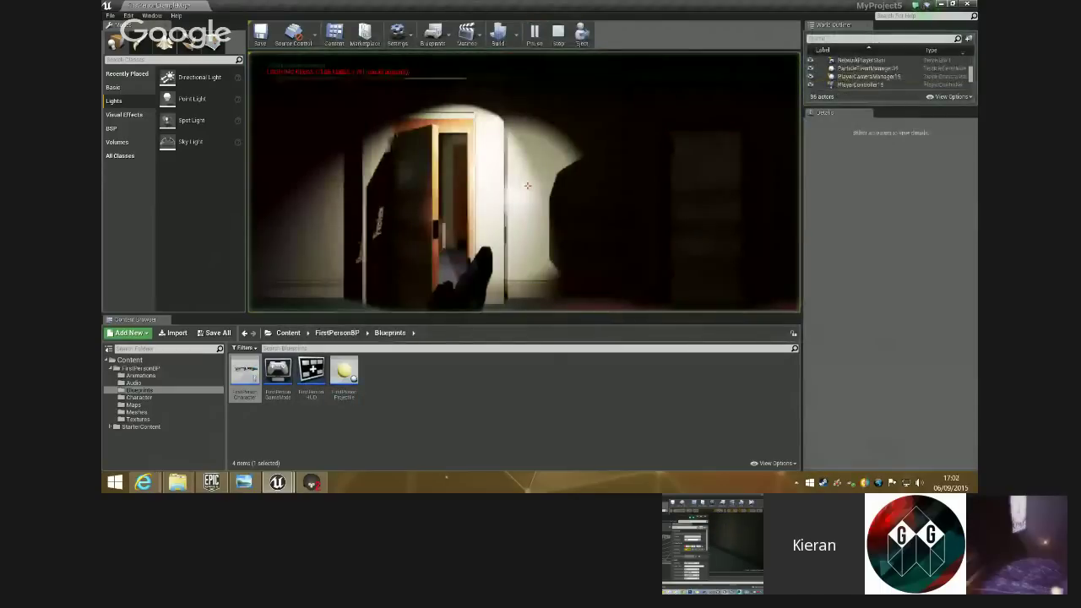
pyautogui.press('w')
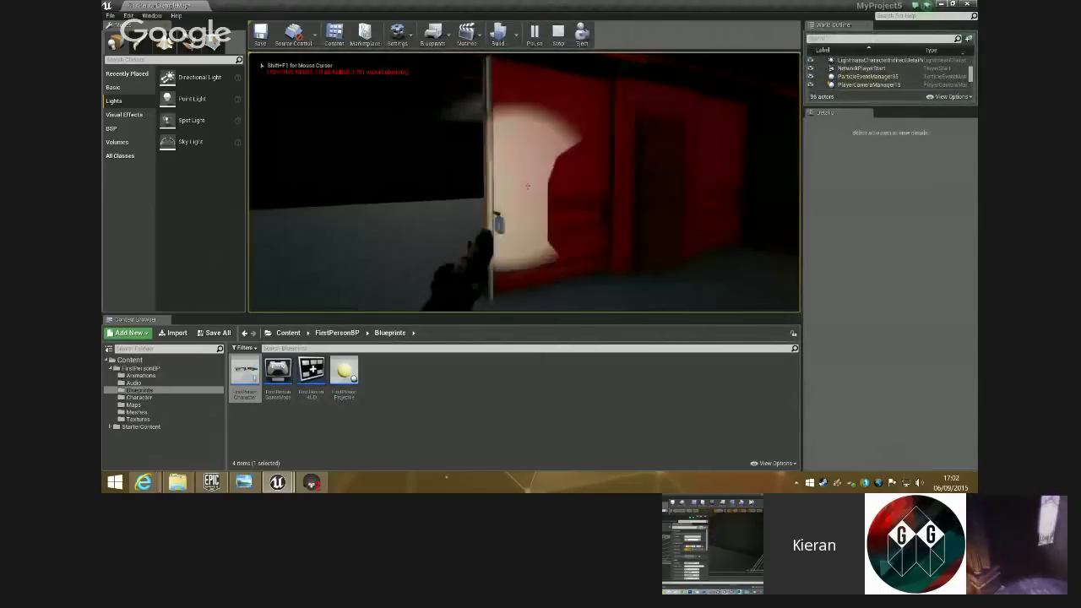
pyautogui.press('w')
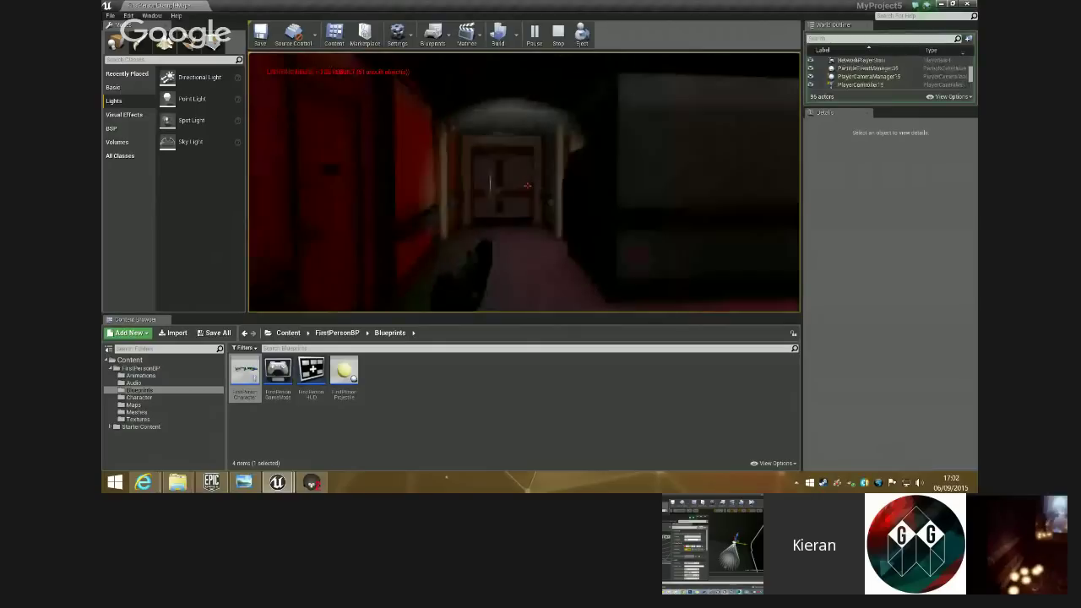
pyautogui.press('w')
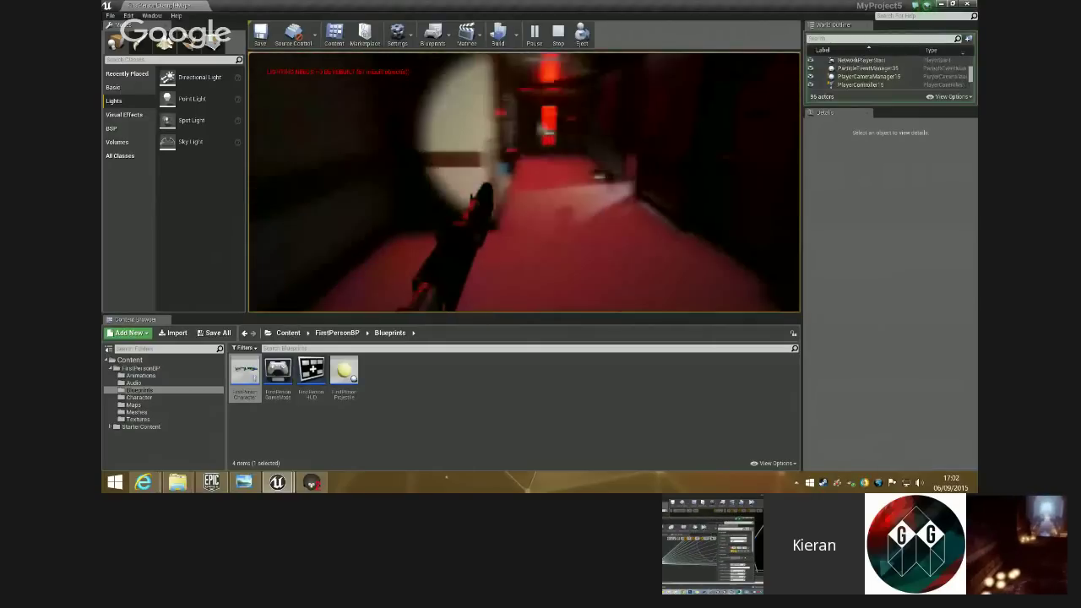
pyautogui.press('w')
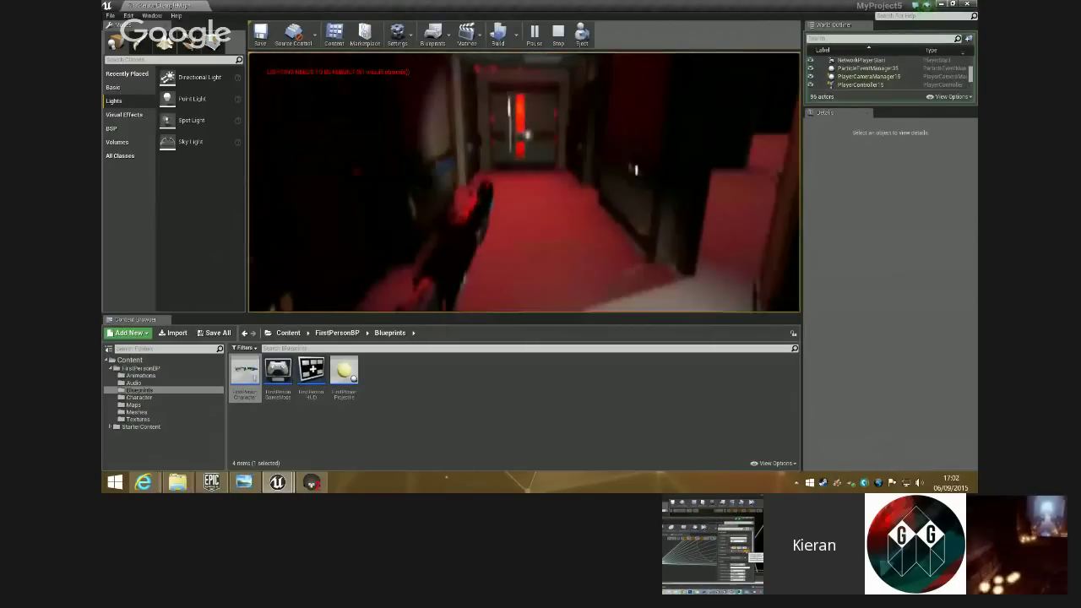
pyautogui.press('w')
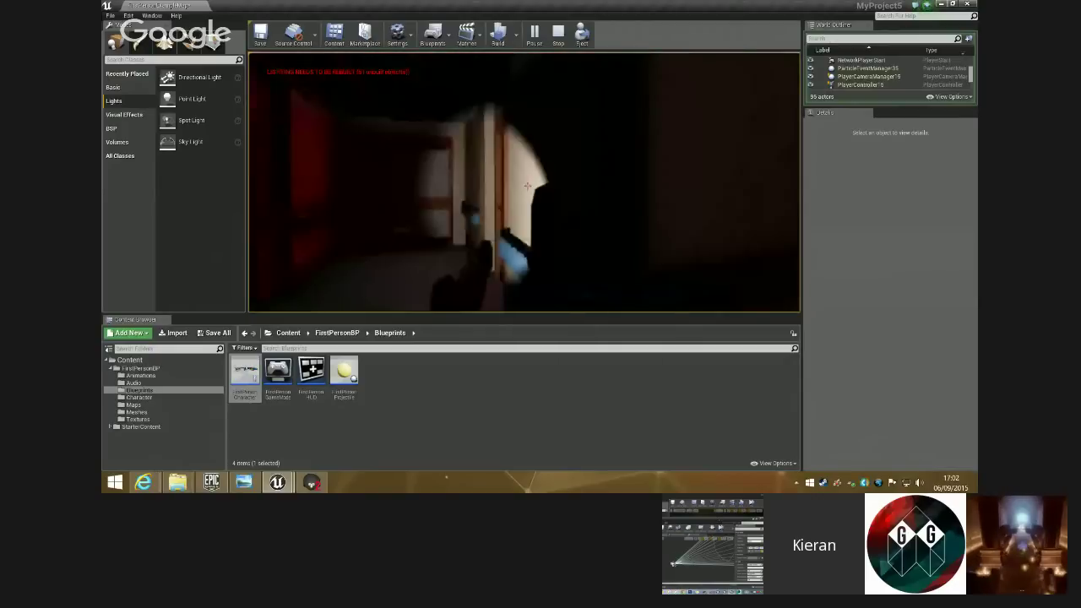
pyautogui.press('w')
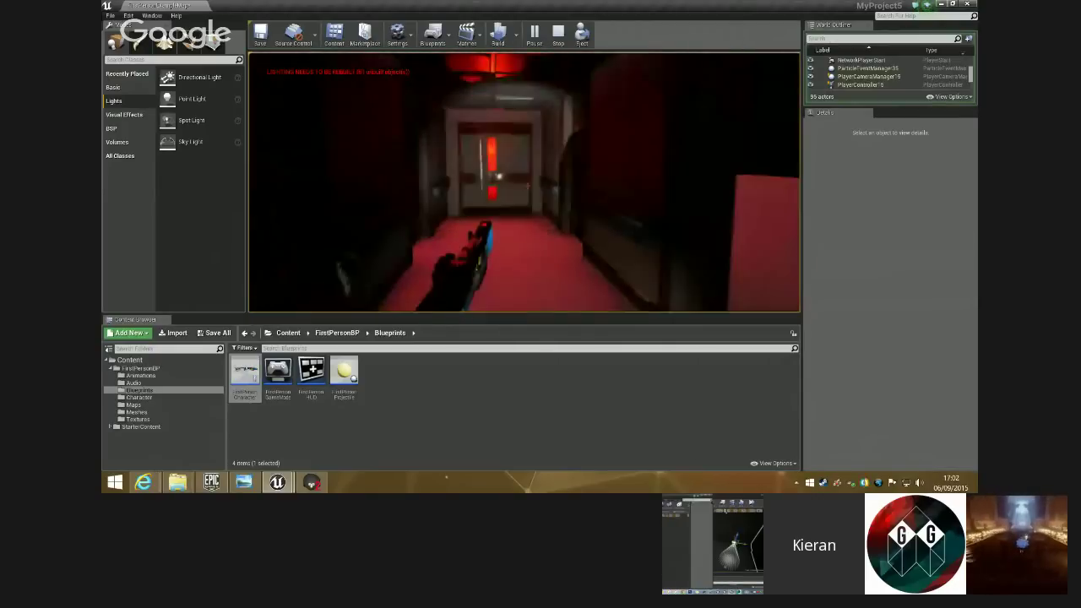
pyautogui.press('w')
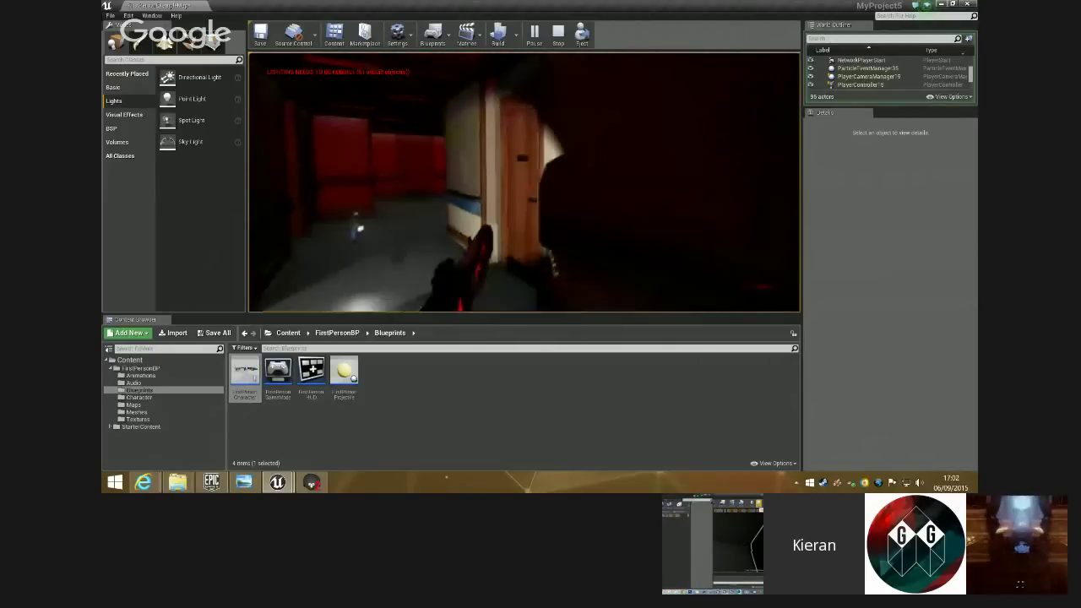
pyautogui.press('w')
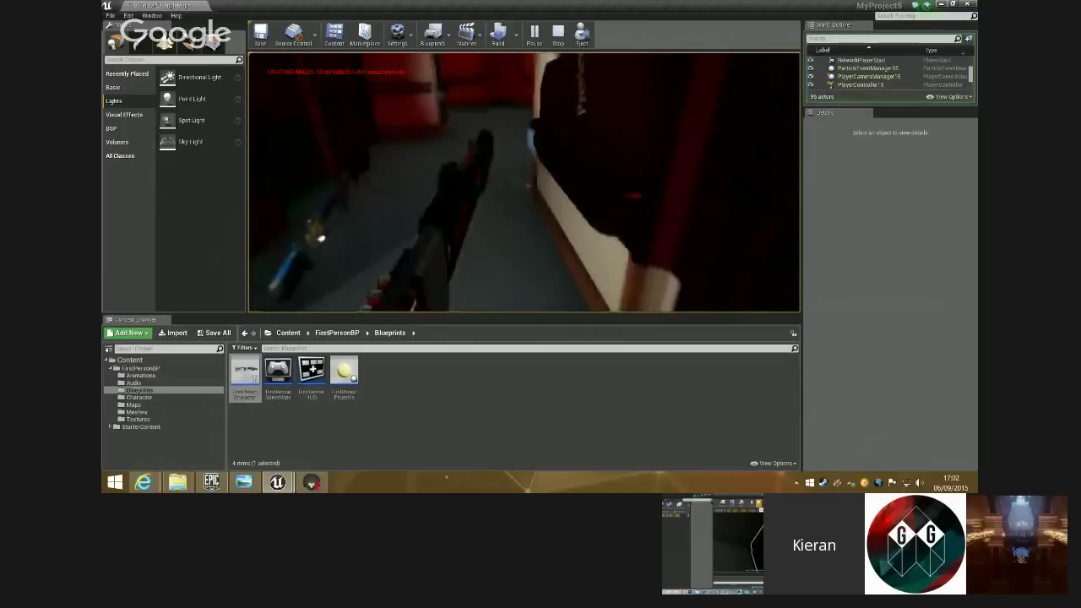
pyautogui.press('Escape')
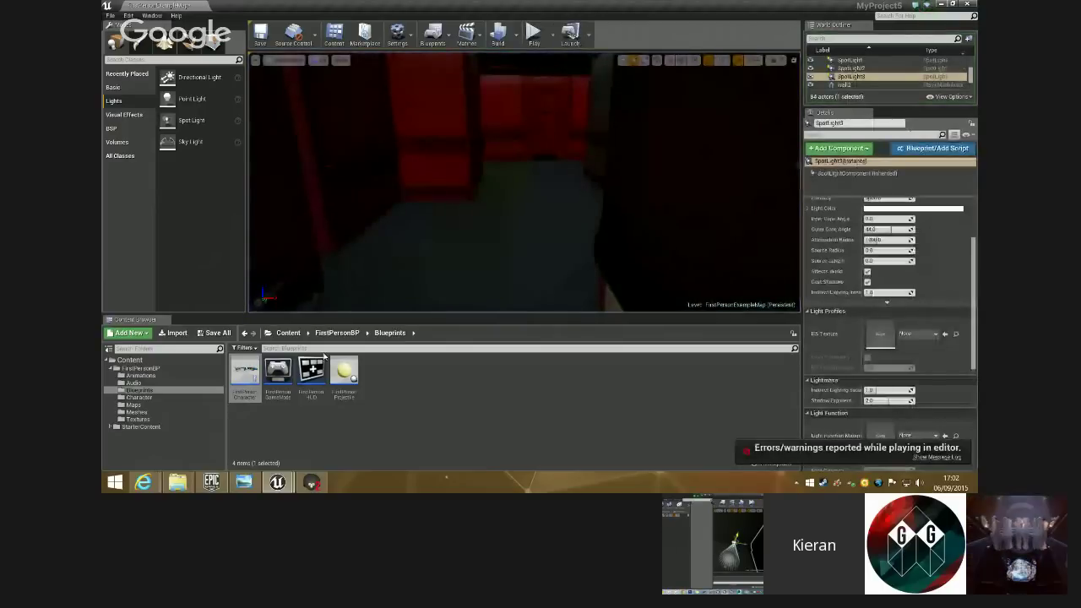
# - Return to the FirstPersonCharacter blueprint and move the shotgun component sideways along Y and up along Z
pyautogui.click(328, 428)
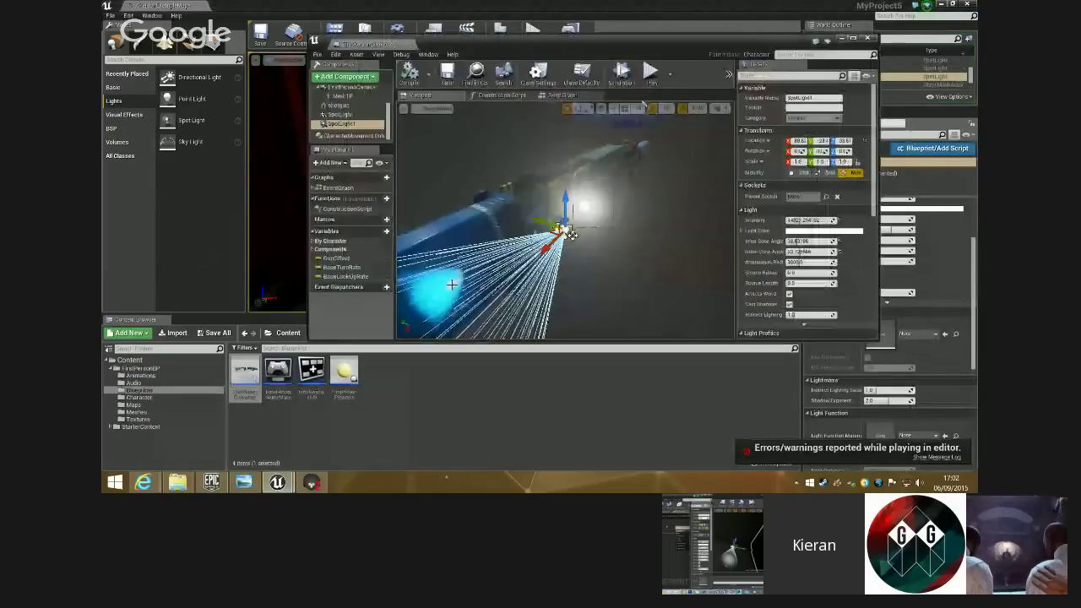
pyautogui.click(452, 285)
pyautogui.scroll(-5, 546, 221)
pyautogui.scroll(4, 517, 217)
pyautogui.scroll(-4, 546, 222)
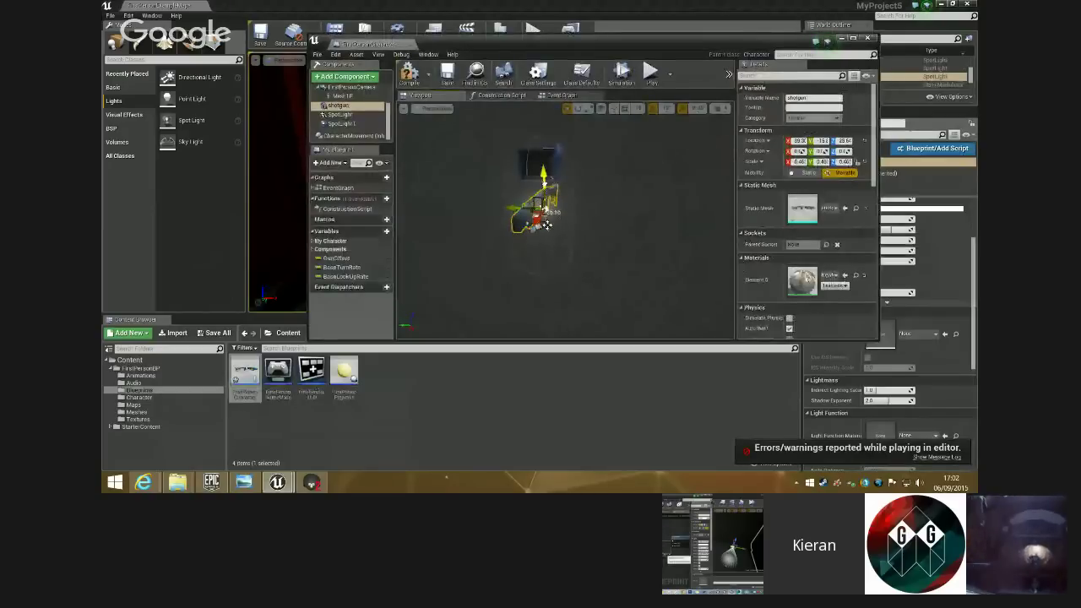
pyautogui.moveTo(547, 225); pyautogui.dragTo(549, 226)
pyautogui.scroll(4, 548, 225)
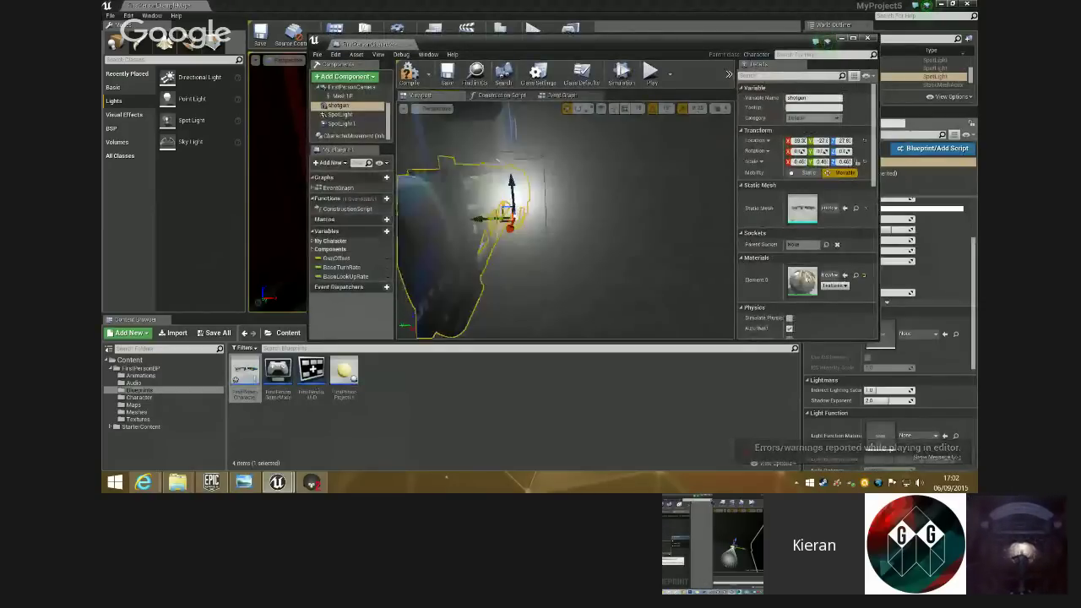
pyautogui.scroll(-3, 547, 225)
pyautogui.moveTo(524, 211); pyautogui.dragTo(558, 211, button='right')
pyautogui.moveTo(515, 244); pyautogui.dragTo(560, 245, button='right')
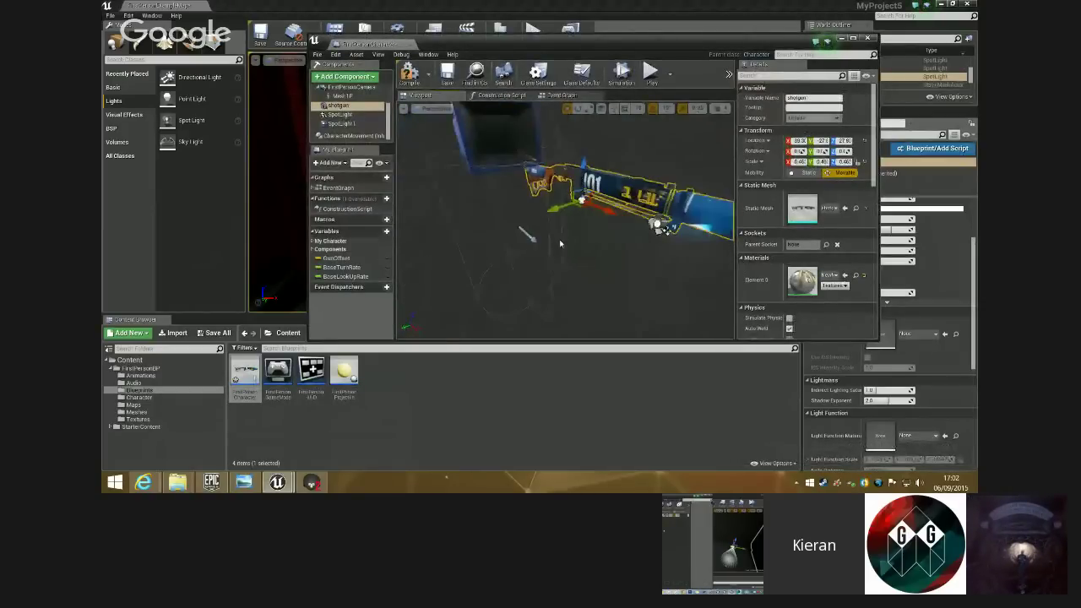
# - Select the new spot light and move it sideways, forward and up to just ahead of the shotgun's muzzle
pyautogui.click(520, 224)
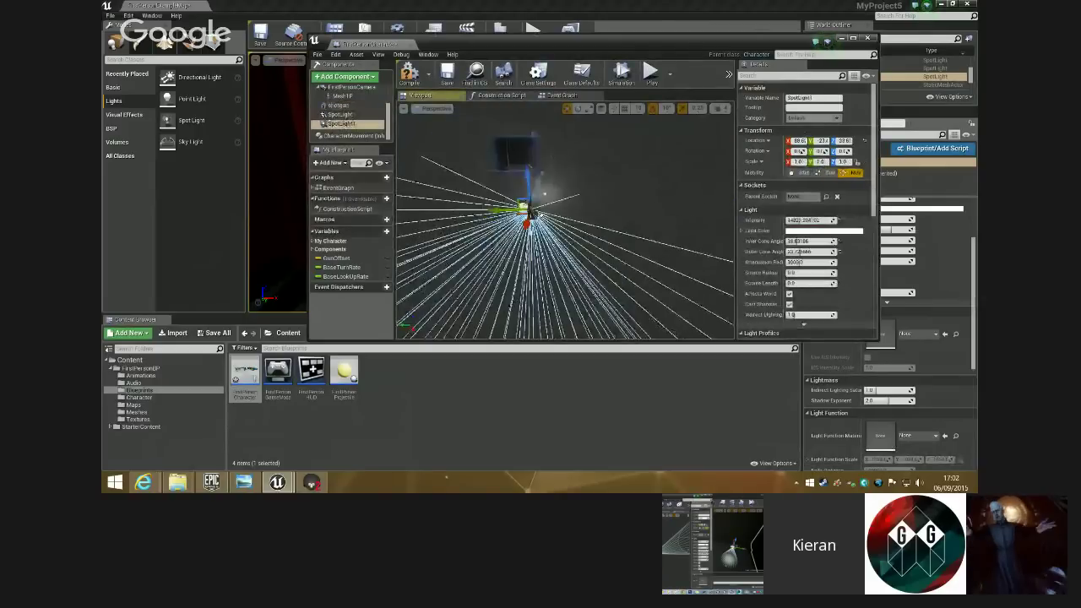
pyautogui.moveTo(511, 208); pyautogui.dragTo(541, 217)
pyautogui.moveTo(554, 226); pyautogui.dragTo(555, 238, button='right')
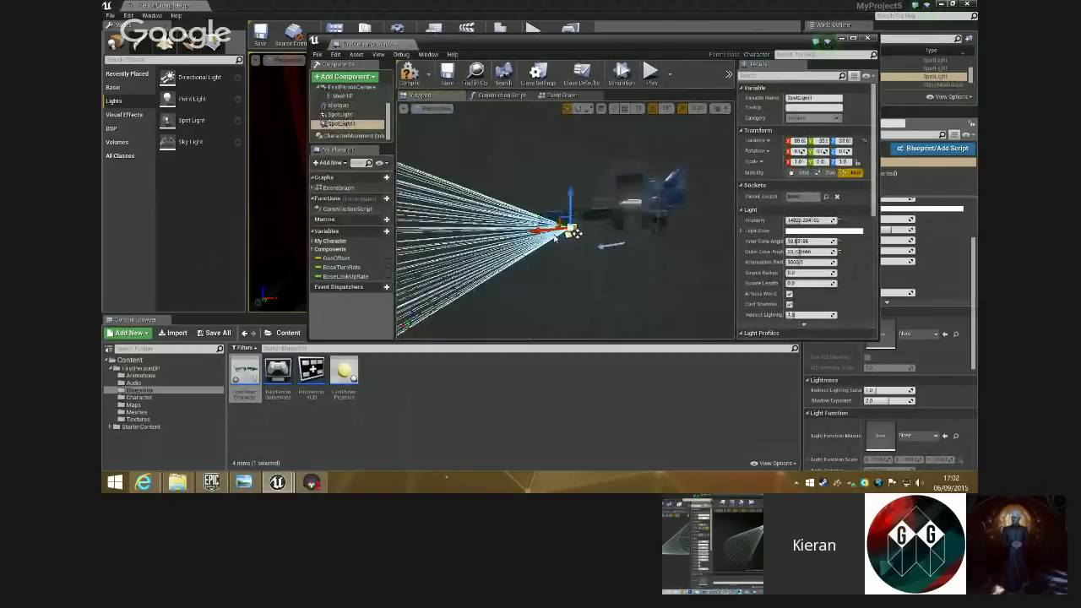
pyautogui.moveTo(556, 238); pyautogui.dragTo(530, 238)
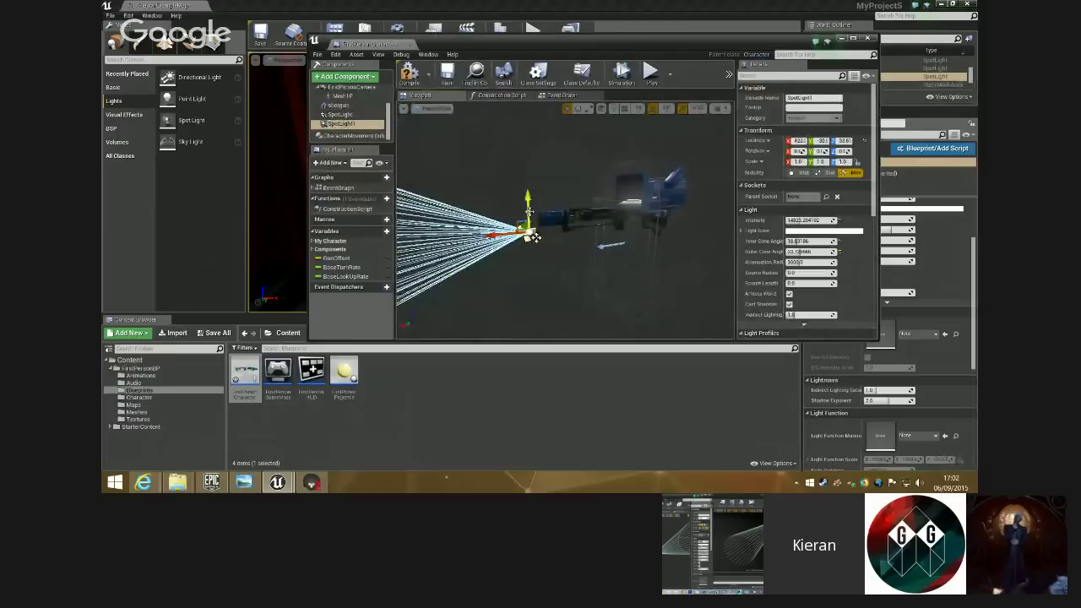
pyautogui.moveTo(529, 208); pyautogui.dragTo(537, 226, button='right')
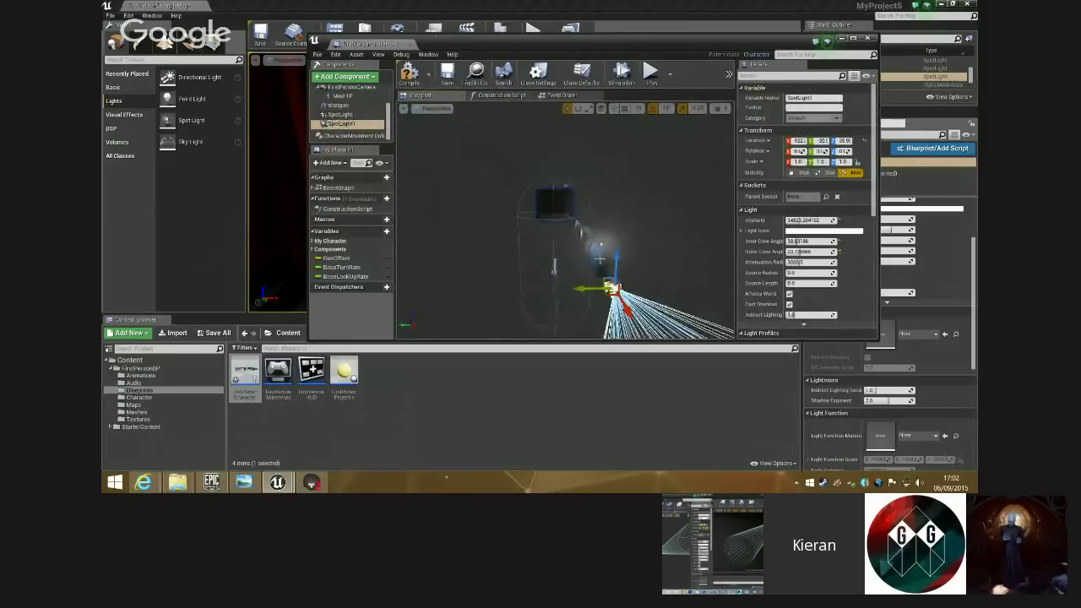
pyautogui.click(591, 254)
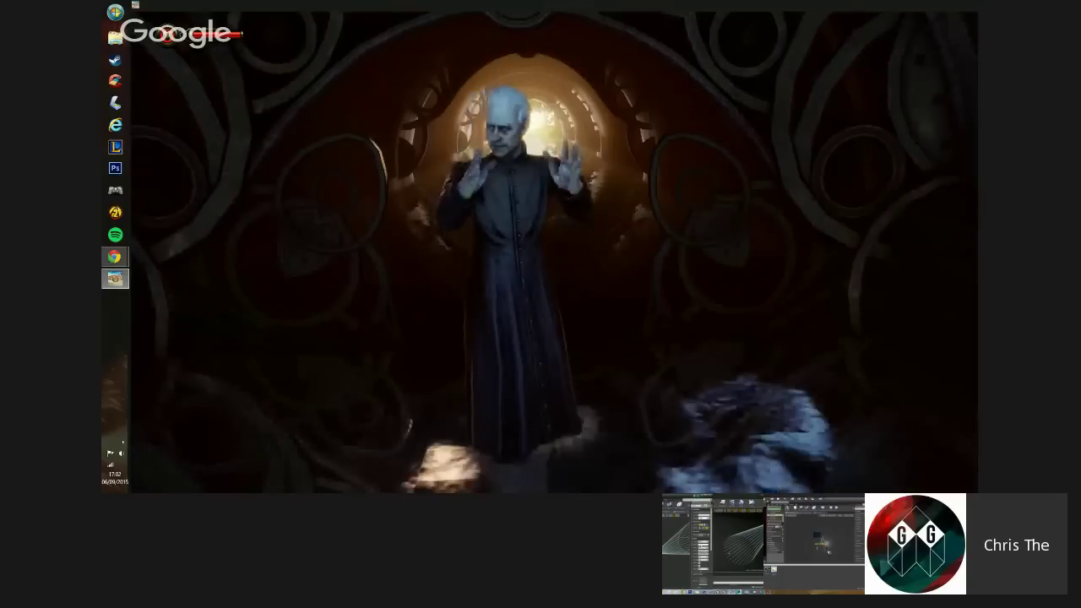
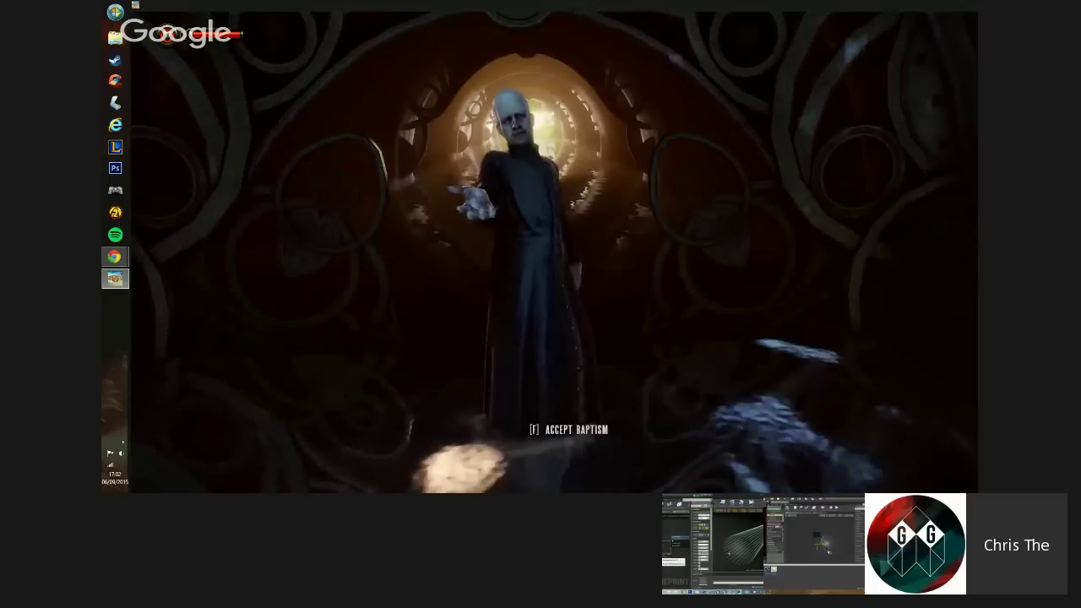
pyautogui.press('f')
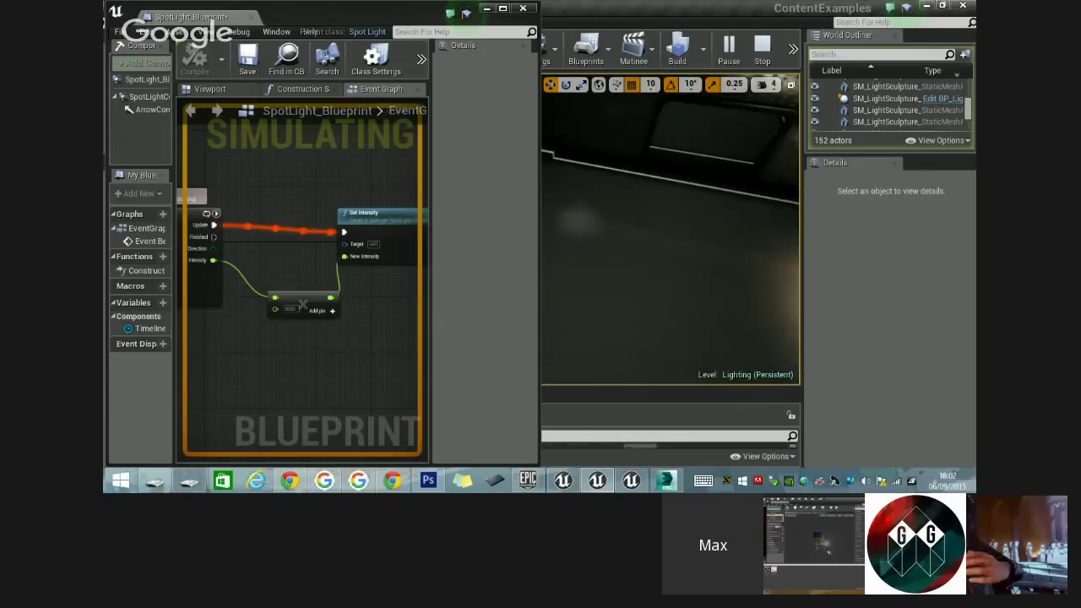
# - Stop the Lighting level's simulation and move the SpotLight_Blueprint window aside to uncover the level viewport
pyautogui.click(761, 52)
pyautogui.moveTo(380, 10); pyautogui.dragTo(232, 191)
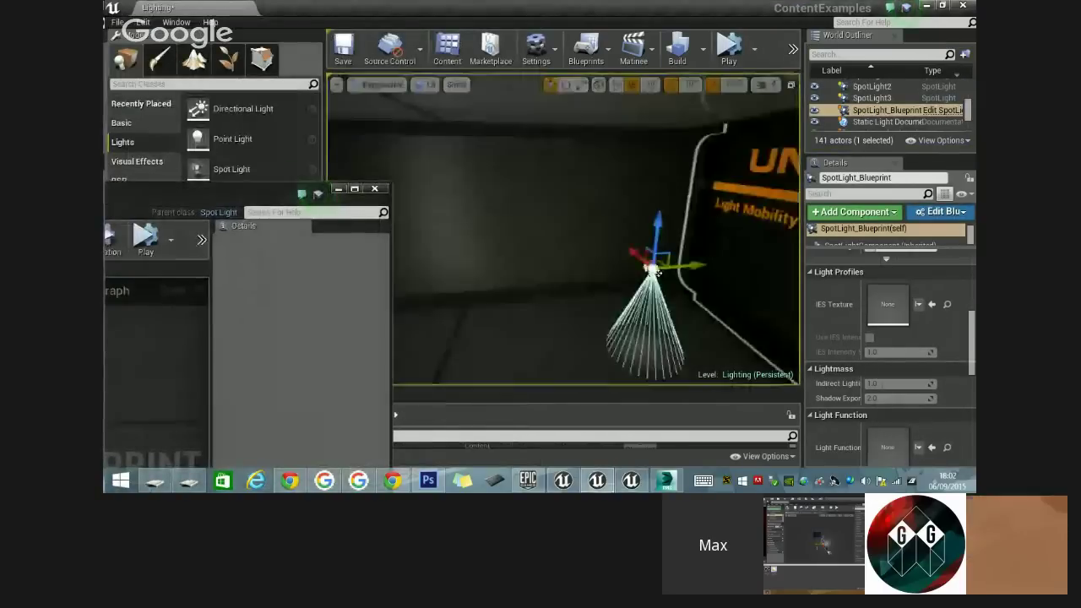
# - Raise the SpotLight_Blueprint light slightly above the floor and run a brief simulation of the level to check it
pyautogui.scroll(-2, 657, 272)
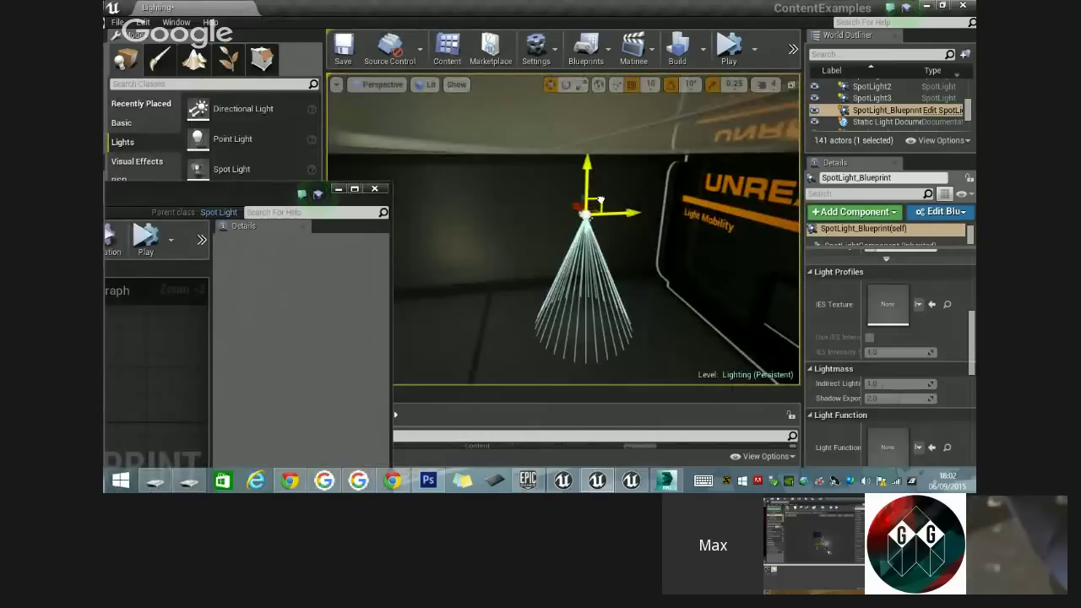
pyautogui.moveTo(601, 202); pyautogui.dragTo(596, 163)
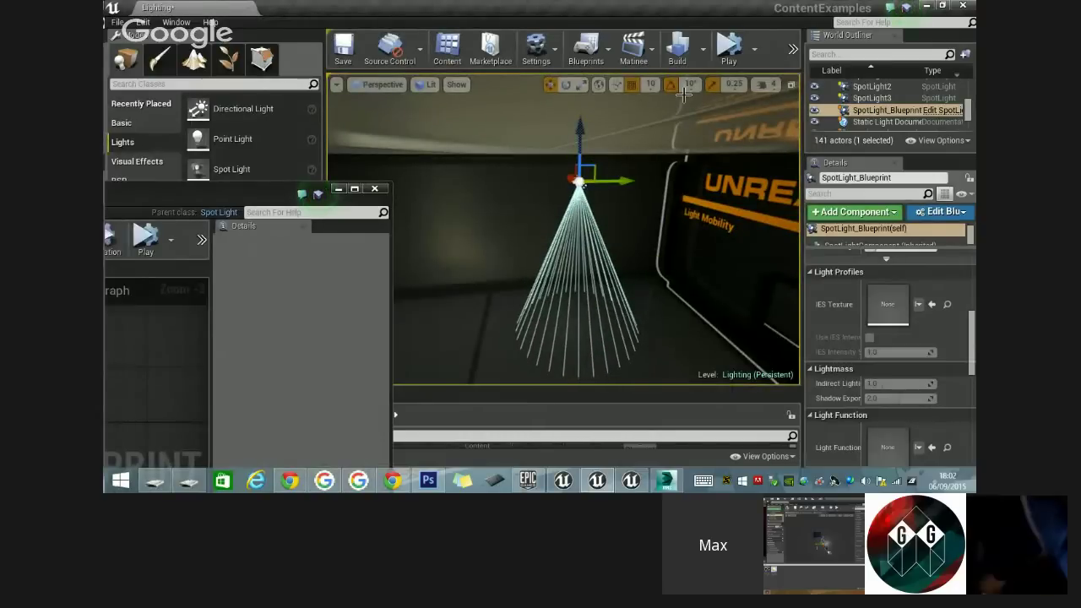
pyautogui.click(716, 47)
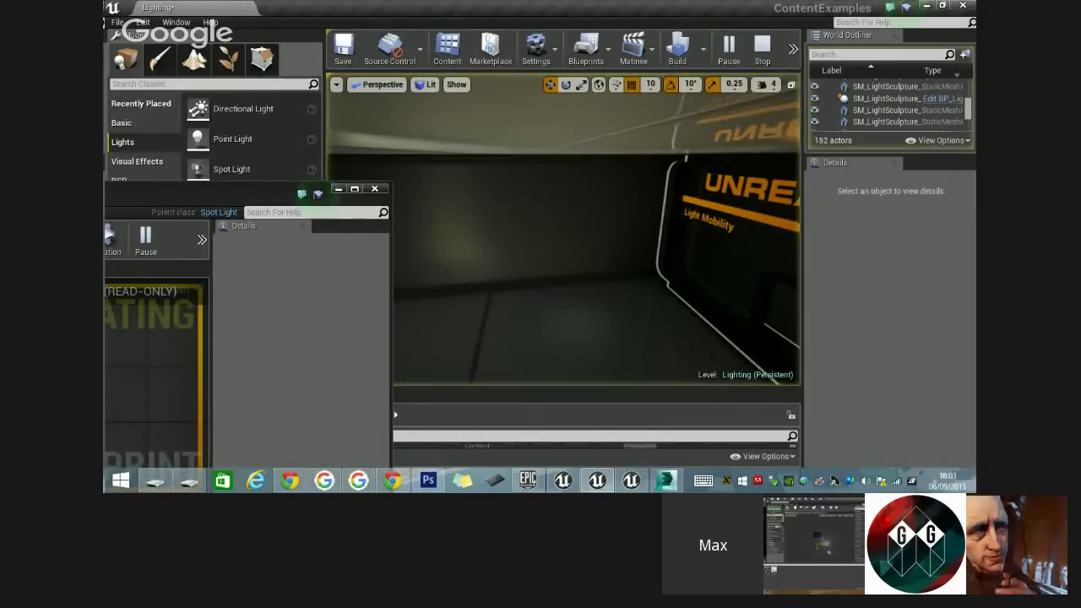
pyautogui.click(767, 48)
# - Duplicate the SpotLight_Blueprint light and position the copy in the dark corner of the Light Mobility room
pyautogui.moveTo(202, 191); pyautogui.dragTo(371, 93)
pyautogui.moveTo(682, 173); pyautogui.dragTo(686, 152, button='right')
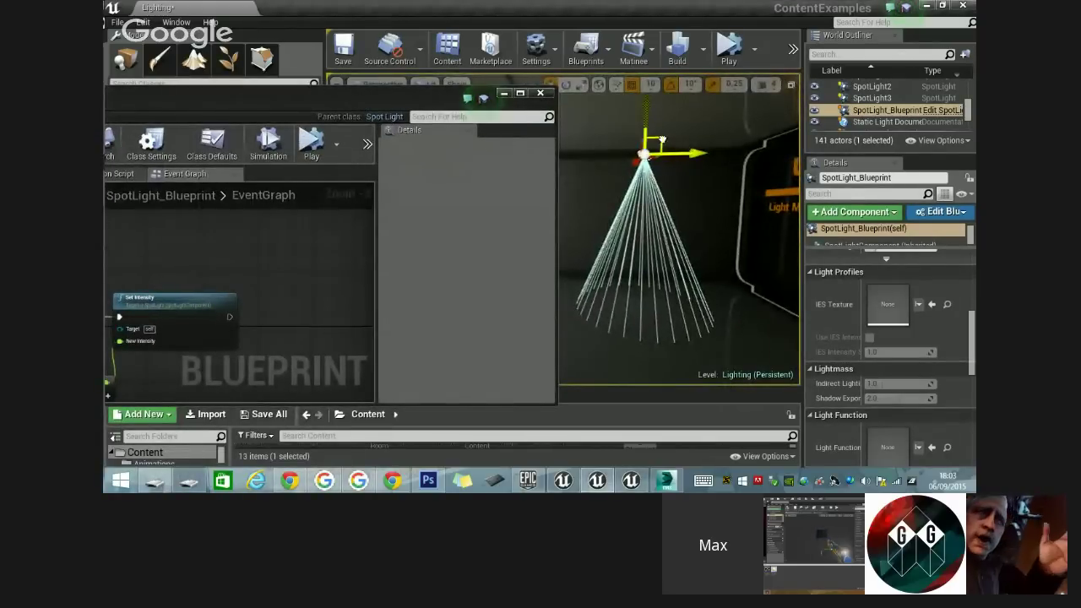
pyautogui.keyDown('alt'); pyautogui.moveTo(662, 140); pyautogui.dragTo(647, 157); pyautogui.keyUp('alt')
pyautogui.moveTo(660, 241); pyautogui.dragTo(681, 241, button='right')
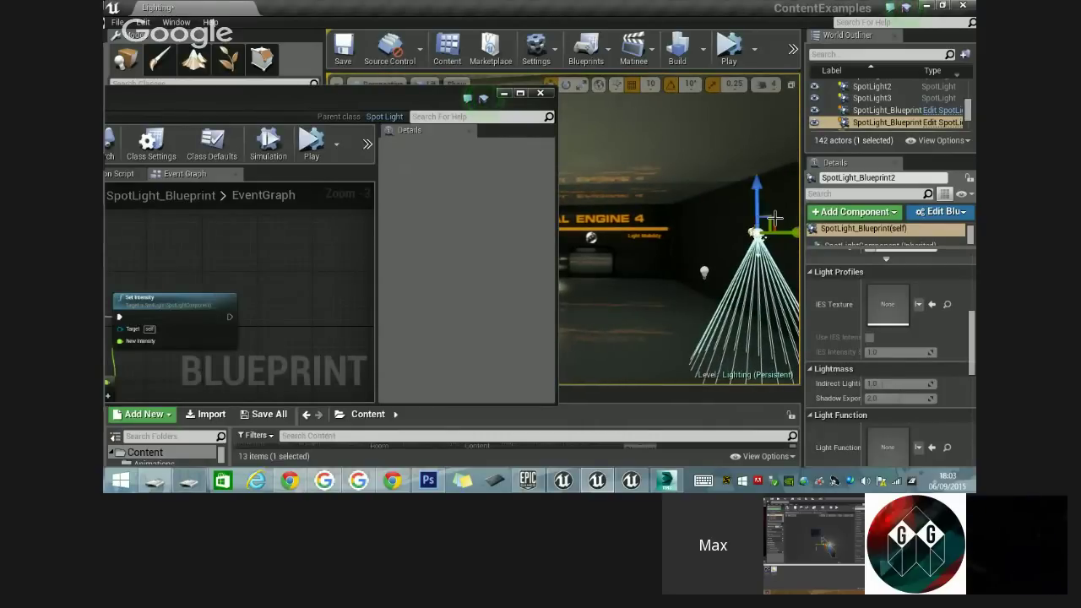
pyautogui.moveTo(778, 220); pyautogui.dragTo(752, 209)
pyautogui.moveTo(752, 209); pyautogui.dragTo(688, 167, button='right')
# - Review the SpotLight_Blueprint event graph and open its Timeline_0 node for inspection
pyautogui.moveTo(364, 108); pyautogui.dragTo(485, 56)
pyautogui.moveTo(334, 234); pyautogui.dragTo(475, 212, button='right')
pyautogui.scroll(-5, 405, 232)
pyautogui.scroll(5, 341, 226)
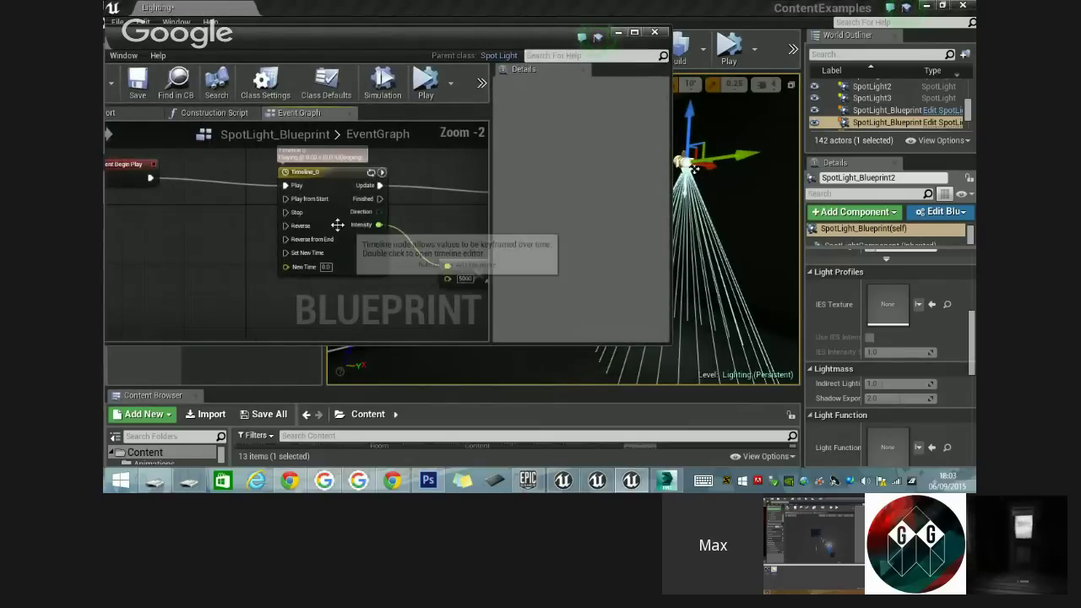
pyautogui.doubleClick(323, 183)
pyautogui.scroll(-2, 302, 229)
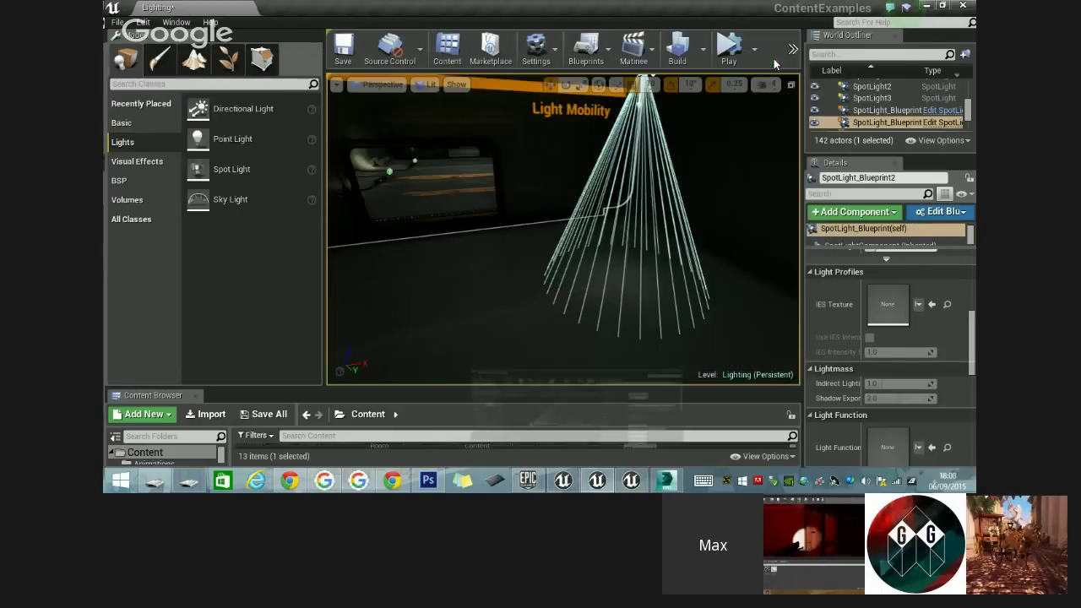
# - Simulate the Lighting level and frame the duplicated light's pool on the floor to watch its flicker
pyautogui.click(775, 60)
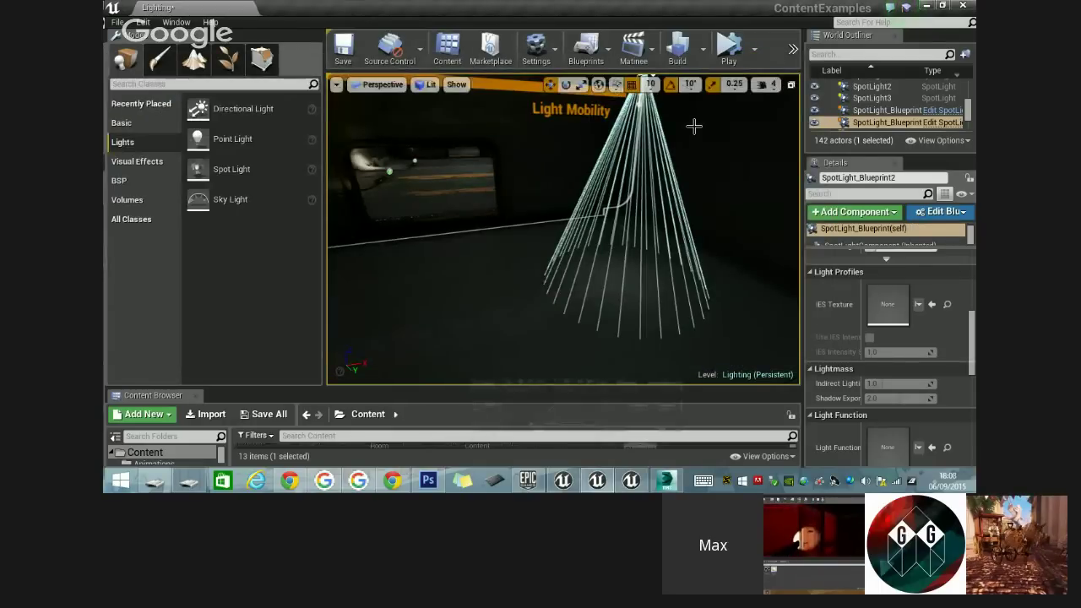
pyautogui.moveTo(563, 229); pyautogui.dragTo(651, 236, button='right')
pyautogui.moveTo(597, 148); pyautogui.dragTo(625, 157, button='right')
pyautogui.click(729, 48)
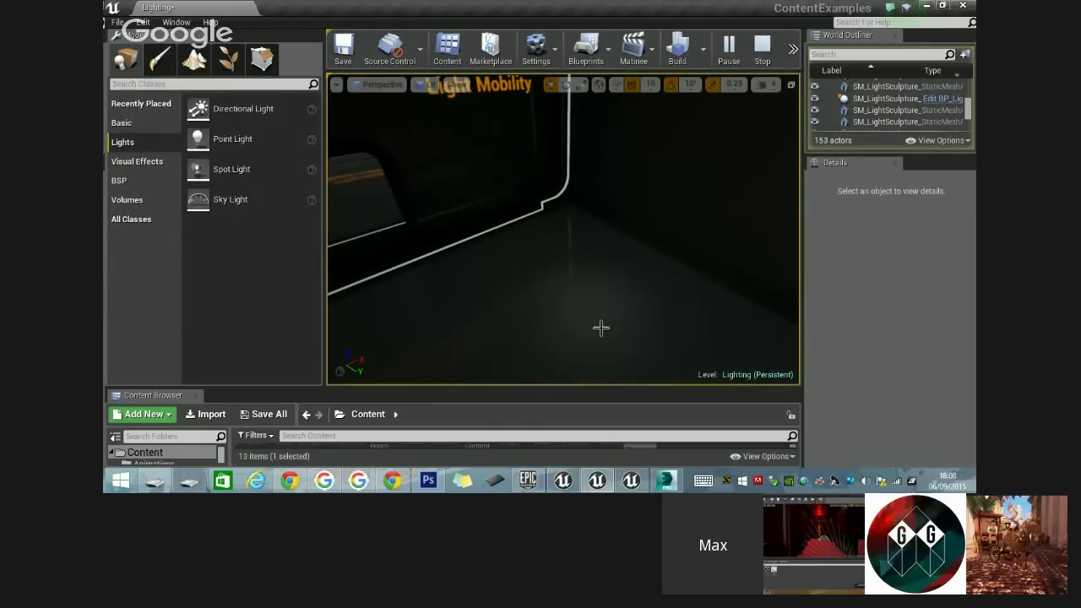
pyautogui.moveTo(589, 295); pyautogui.dragTo(603, 318, button='right')
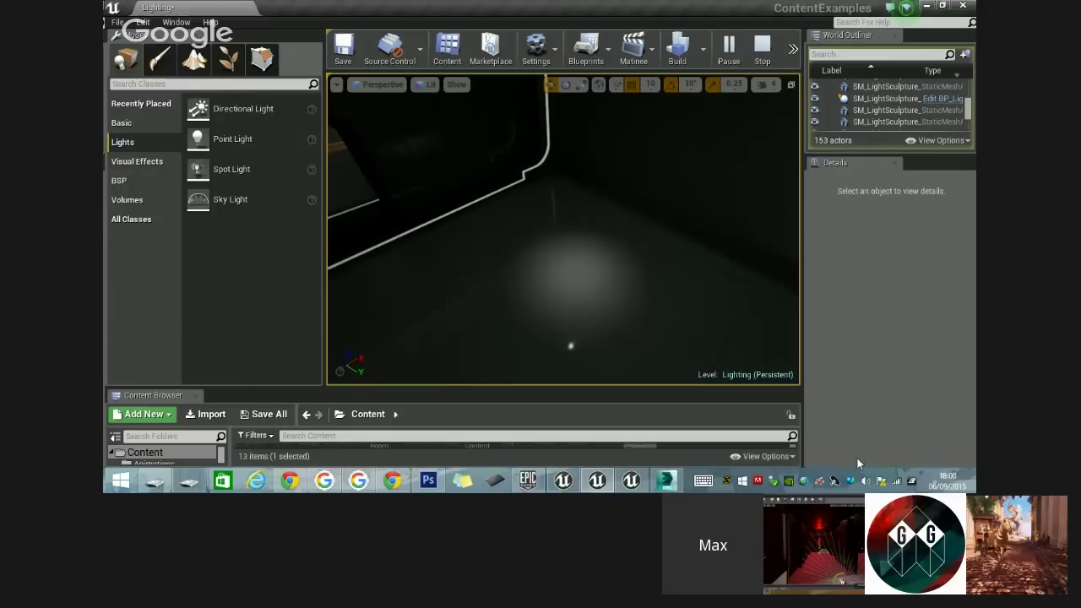
# - Bring back the SpotLight_Blueprint window, show its event graph and open the Timeline_0 intensity curve
pyautogui.click(631, 481)
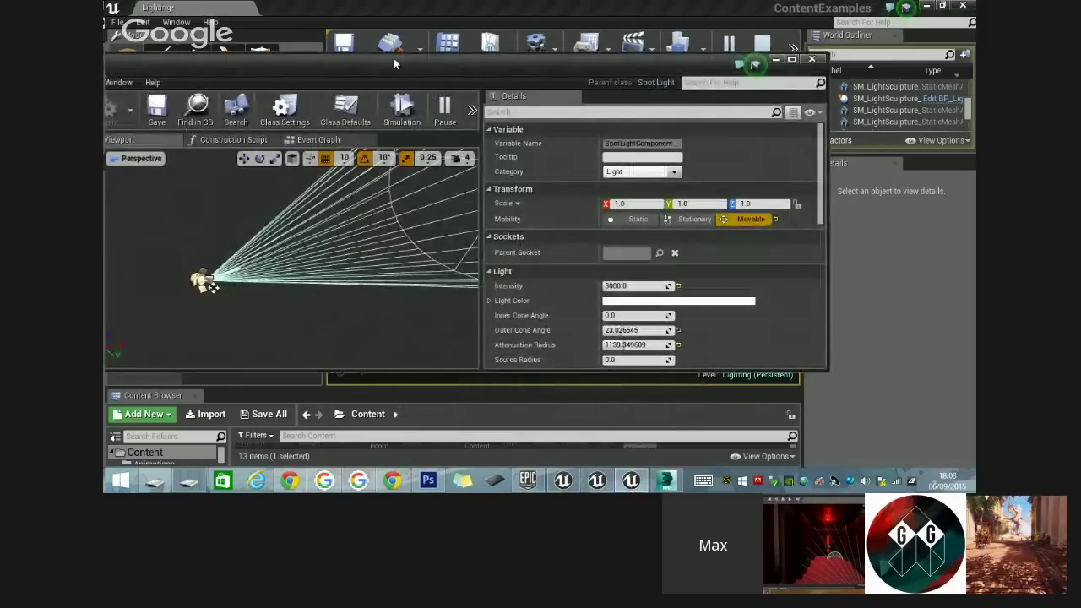
pyautogui.moveTo(394, 63); pyautogui.dragTo(565, 154)
pyautogui.click(509, 224)
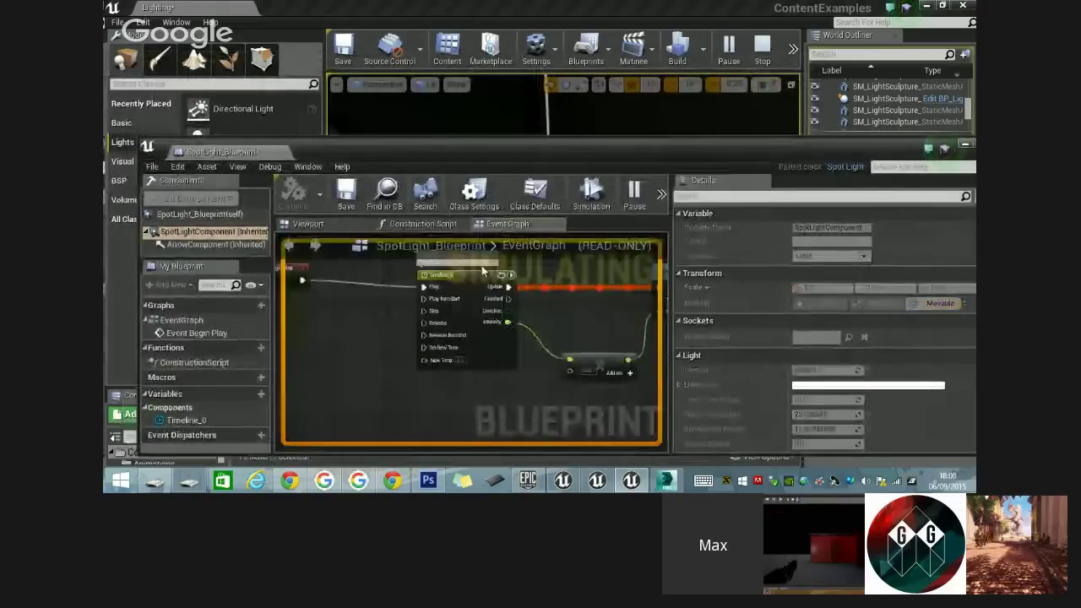
pyautogui.moveTo(477, 275); pyautogui.dragTo(445, 321, button='right')
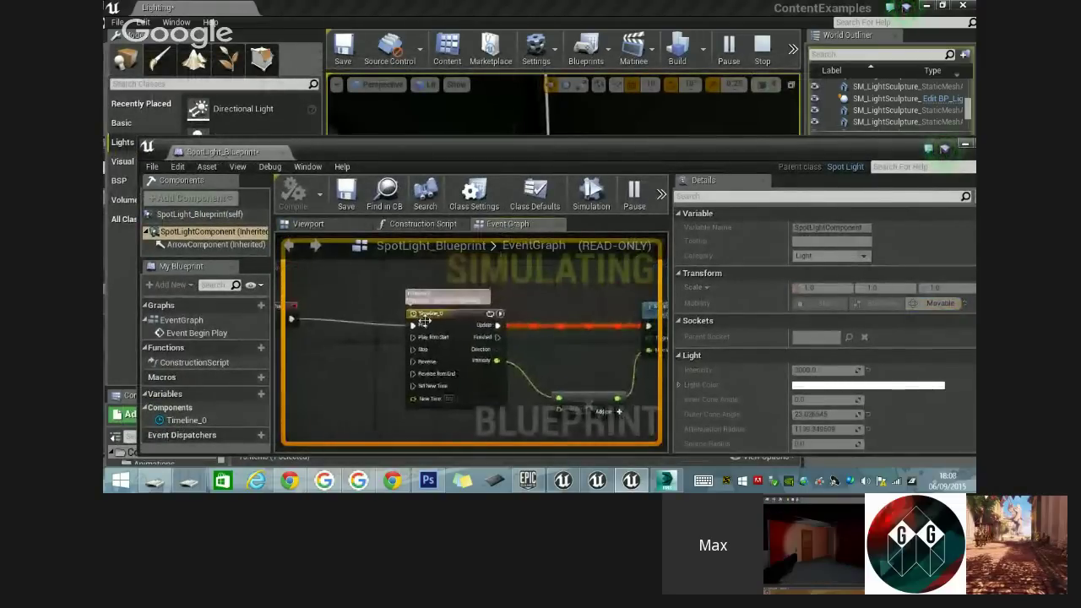
pyautogui.doubleClick(446, 321)
# - Narrow and reposition the SpotLight_Blueprint window so the intensity curve can be compared with the flickering light in the level viewport
pyautogui.moveTo(597, 156); pyautogui.dragTo(394, 80)
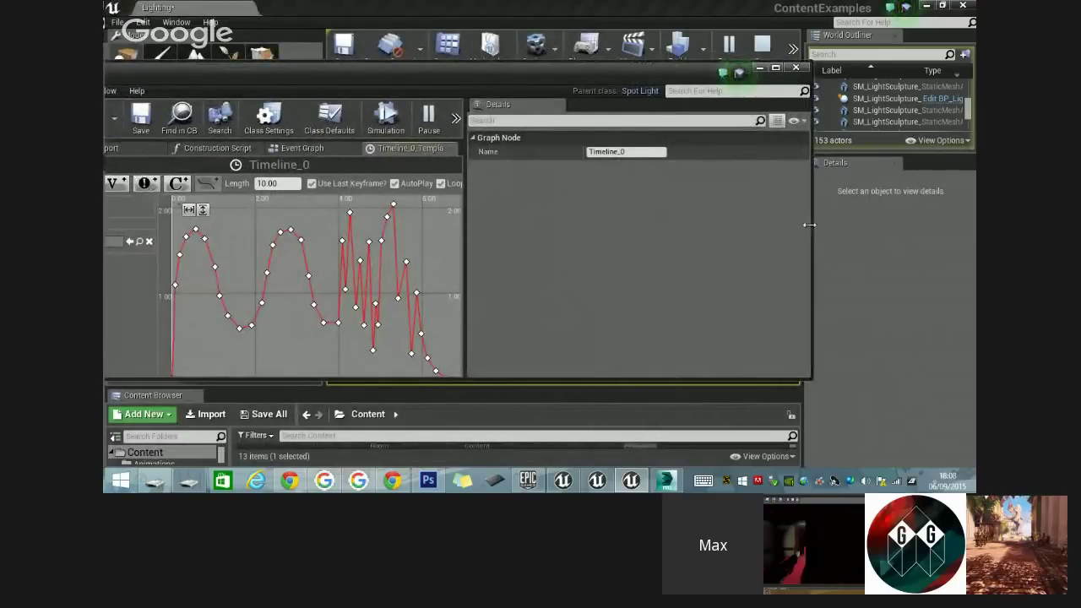
pyautogui.moveTo(810, 225); pyautogui.dragTo(387, 227)
pyautogui.moveTo(206, 237); pyautogui.dragTo(452, 275)
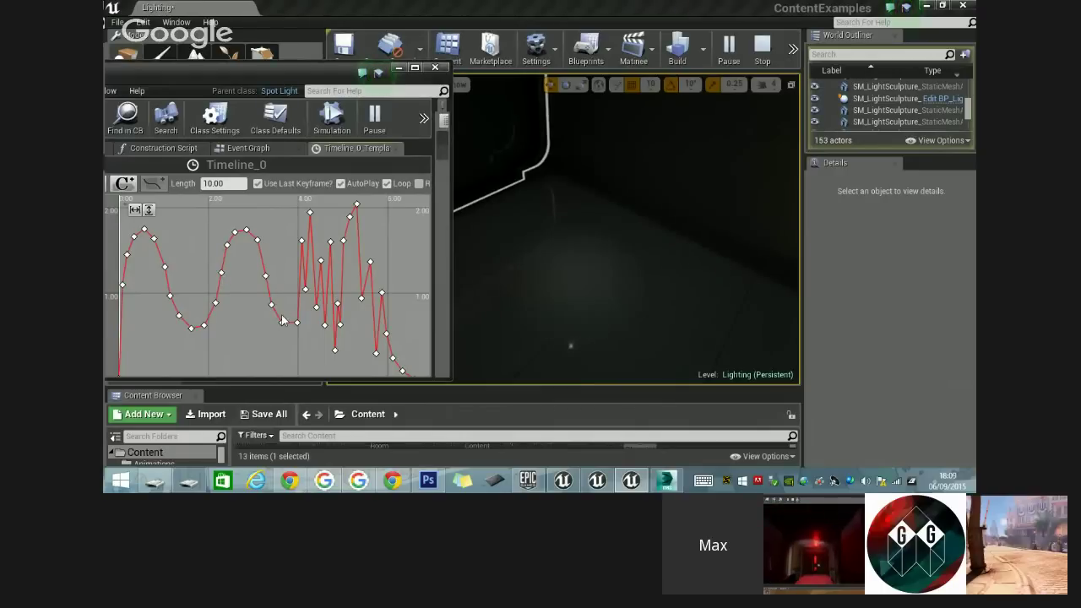
pyautogui.click(331, 116)
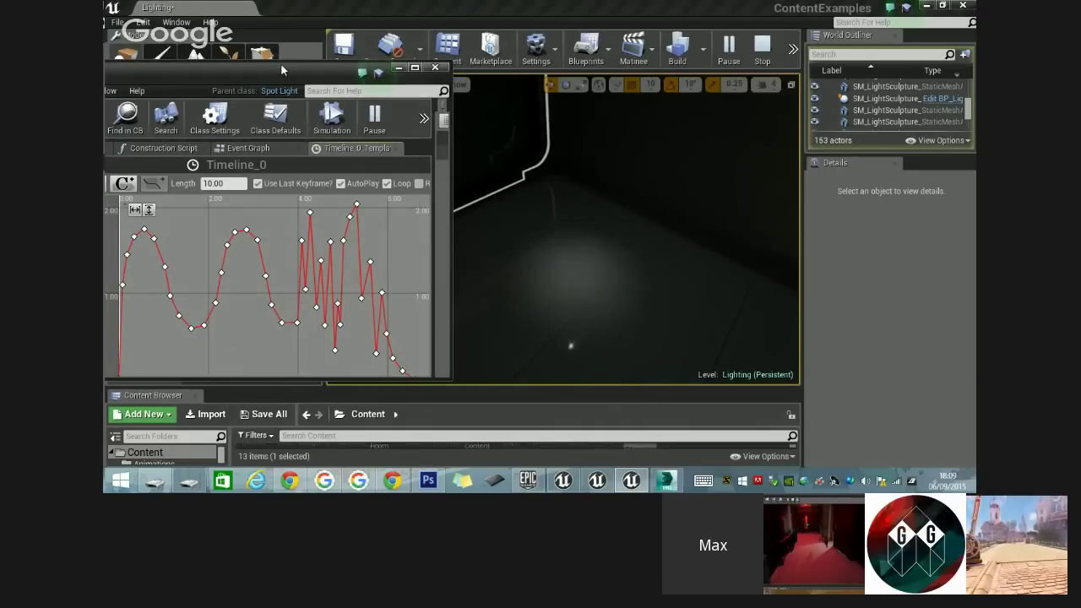
pyautogui.moveTo(280, 65); pyautogui.dragTo(290, 49)
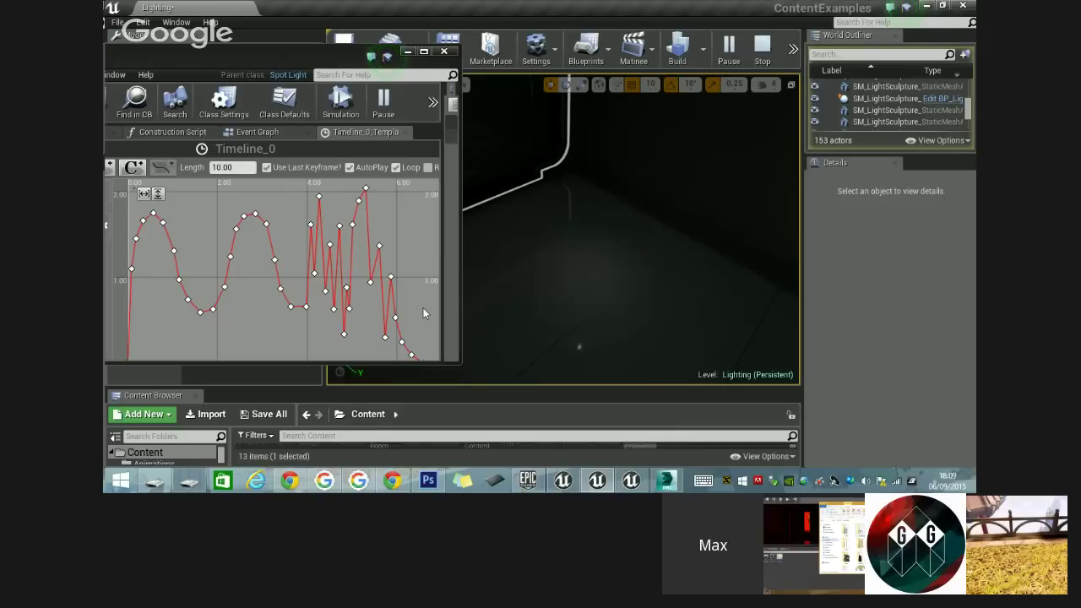
pyautogui.moveTo(303, 54); pyautogui.dragTo(345, 56)
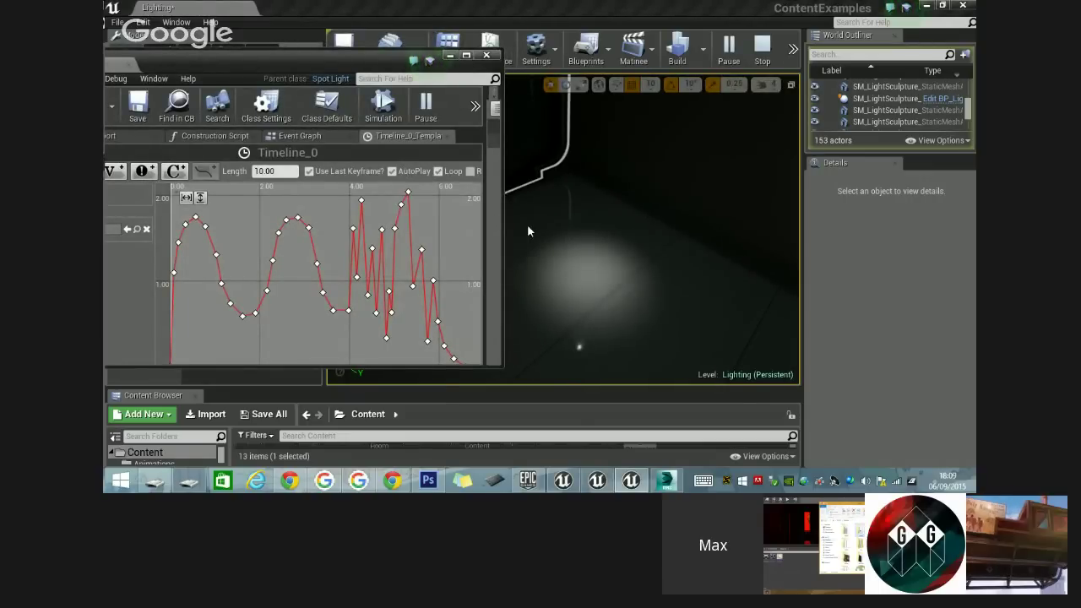
pyautogui.moveTo(501, 222); pyautogui.dragTo(513, 222)
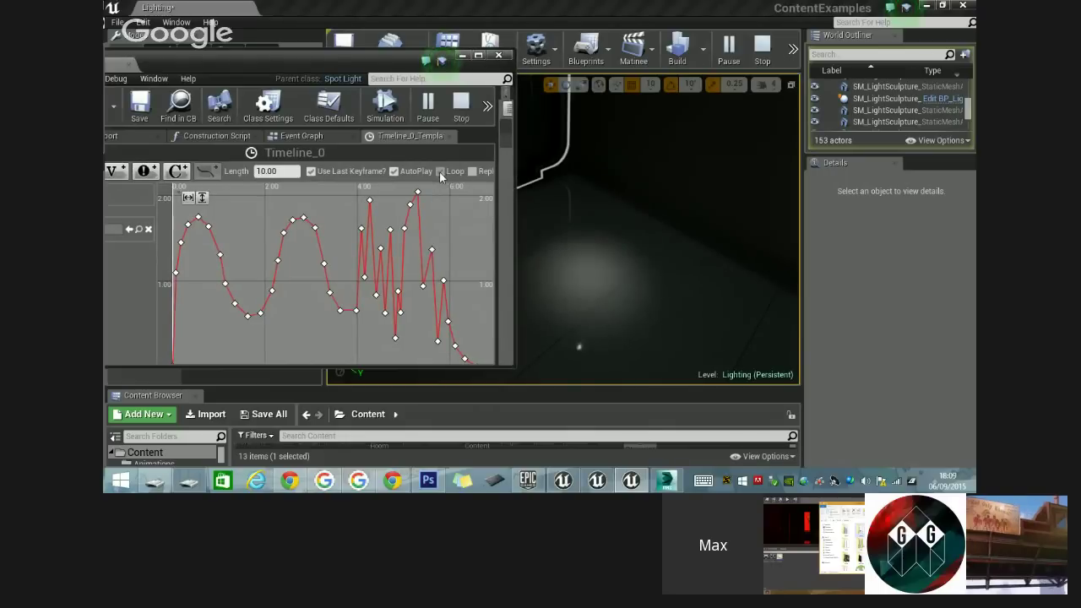
# - Restart the level's simulation to recheck the flicker, stop it and close the SpotLight_Blueprint window
pyautogui.click(762, 49)
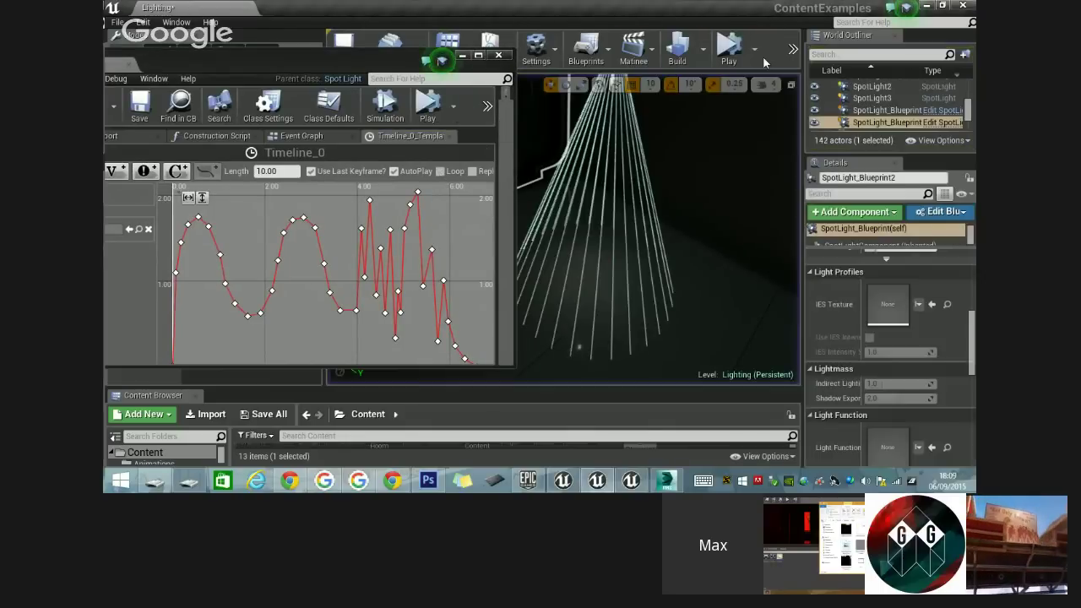
pyautogui.hotkey('alt', 's')
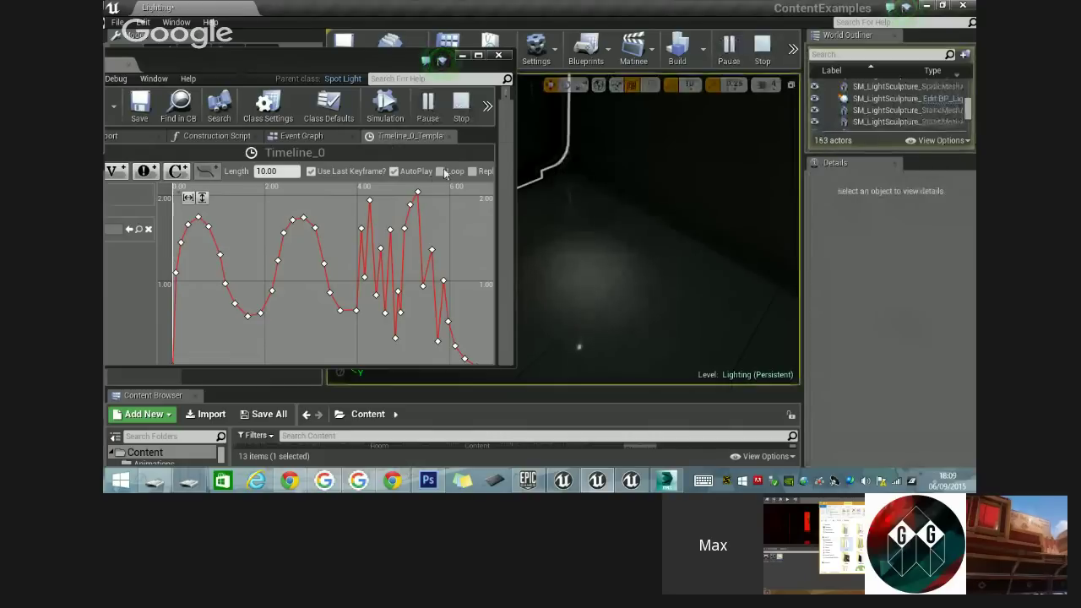
pyautogui.click(764, 49)
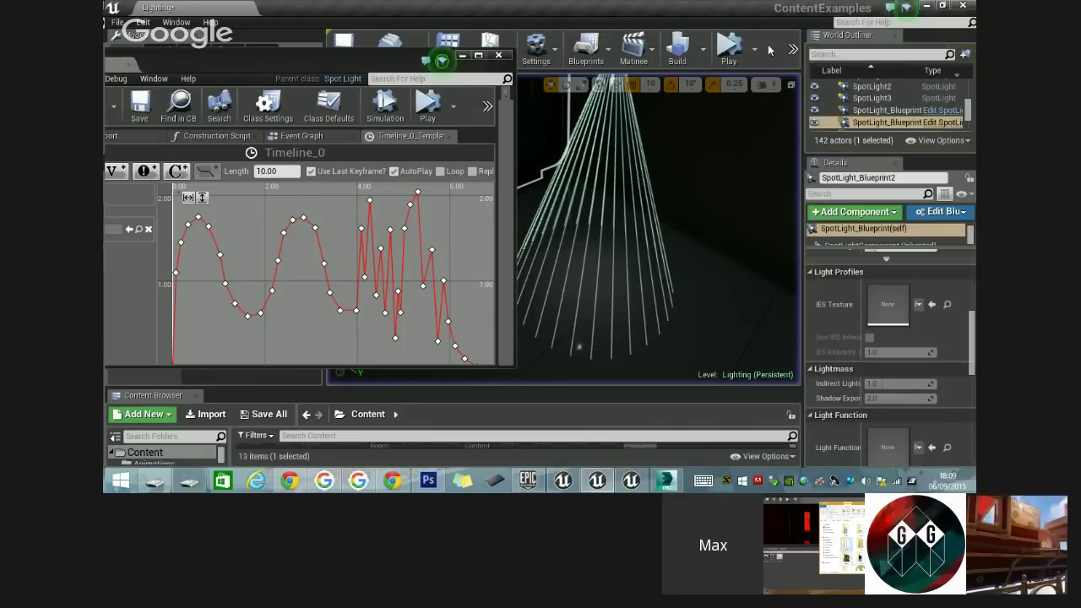
pyautogui.click(498, 56)
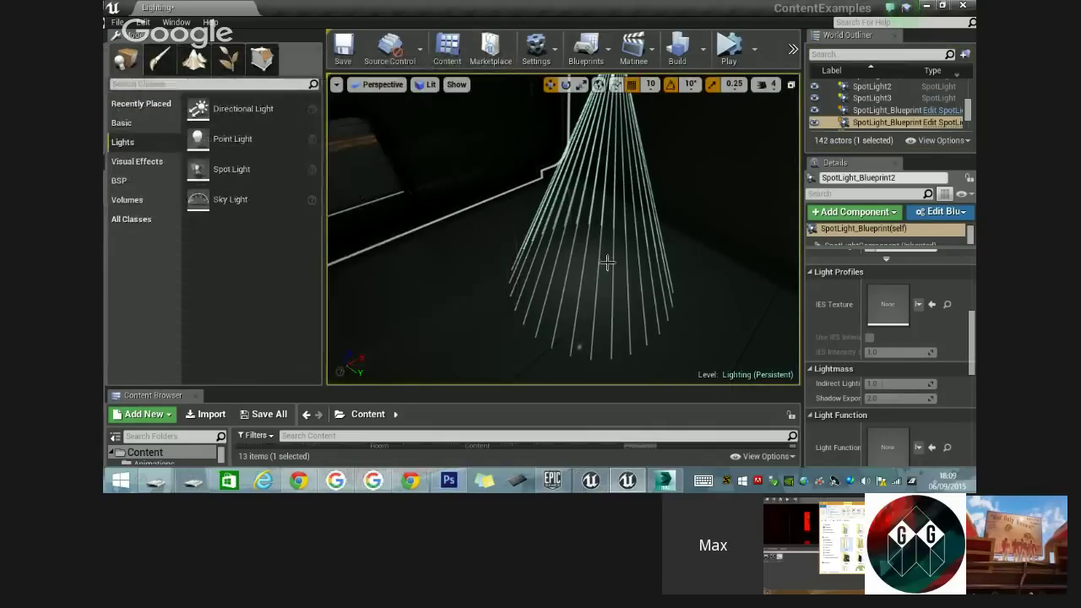
pyautogui.press('w')
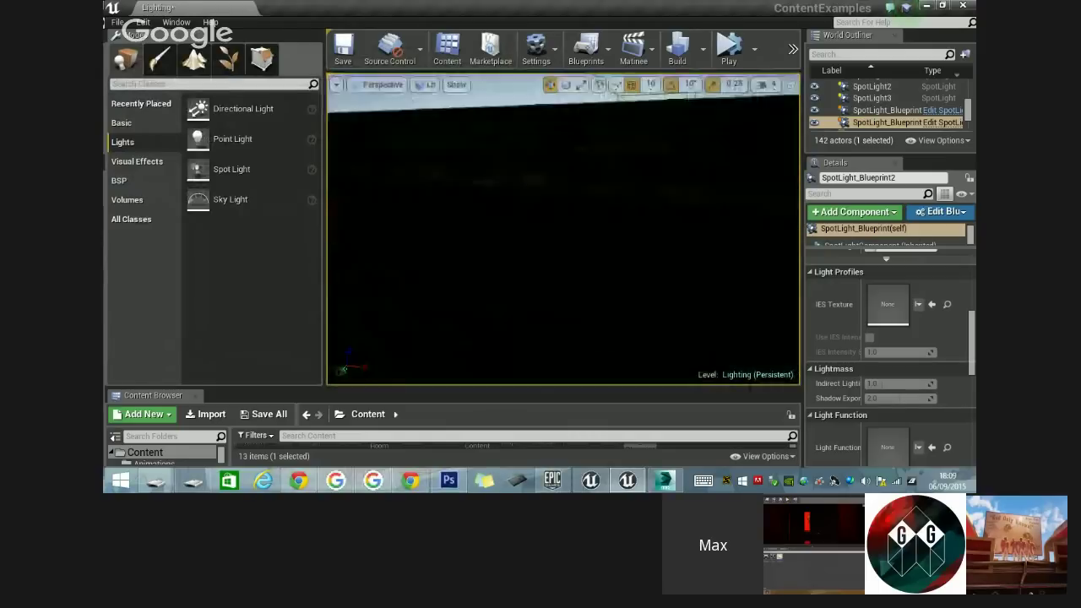
pyautogui.moveTo(563, 229)
pyautogui.mouseDown(button='right')
pyautogui.moveTo(642, 221)
pyautogui.moveTo(574, 229)
pyautogui.mouseUp(button='right')
pyautogui.press('w')
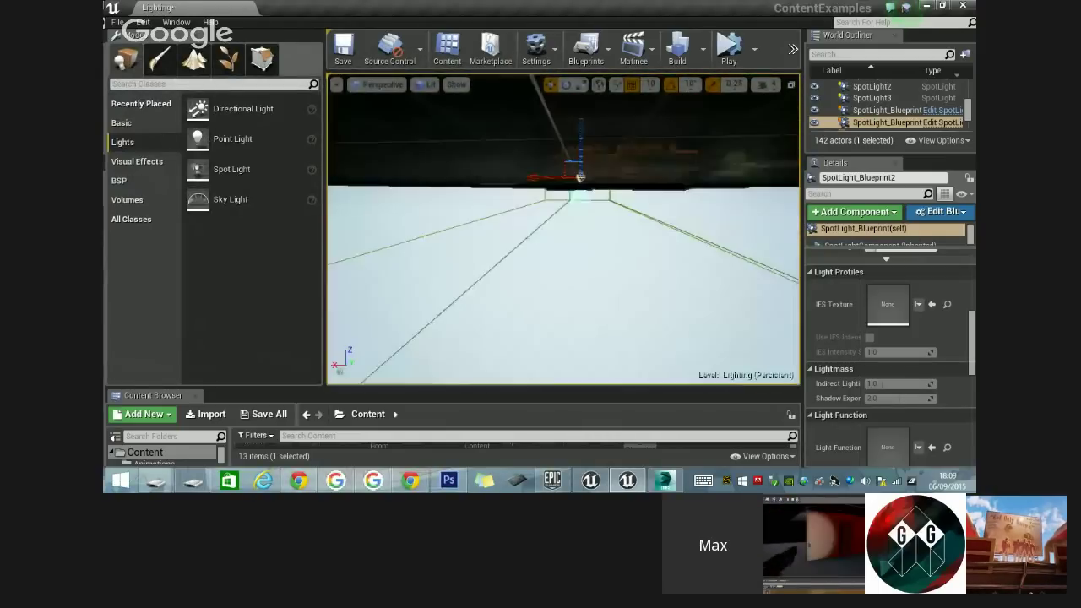
pyautogui.moveTo(620, 278)
pyautogui.mouseDown(button='right')
pyautogui.moveTo(583, 278)
pyautogui.moveTo(620, 278)
pyautogui.mouseUp(button='right')
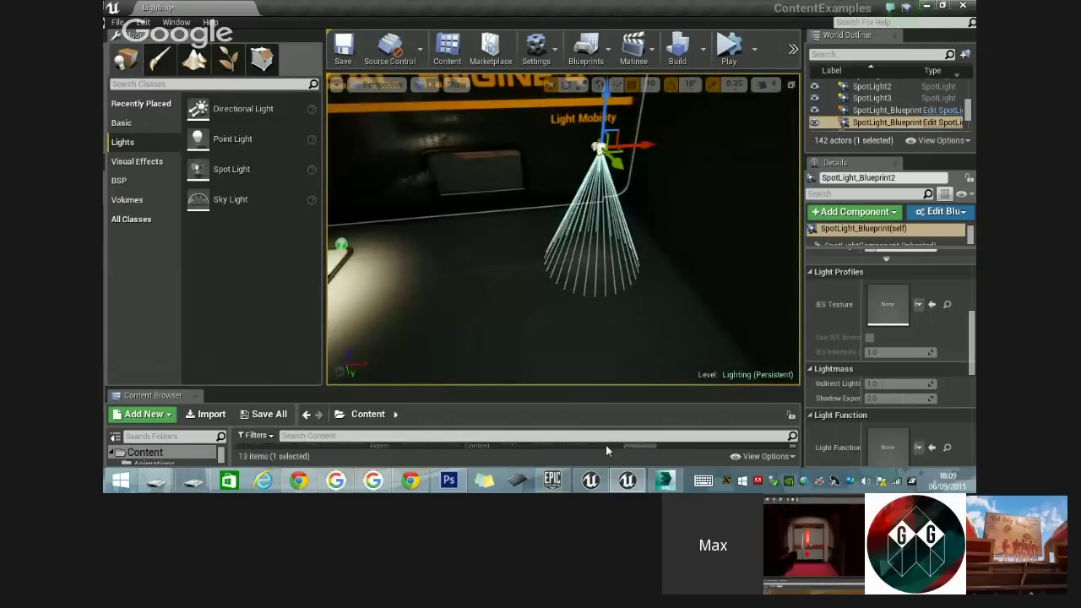
# - Switch to MyProject2's FirstPersonExampleMap and shrink the Content Browser to examine the spotlight in an enlarged cave viewport
pyautogui.moveTo(598, 481)
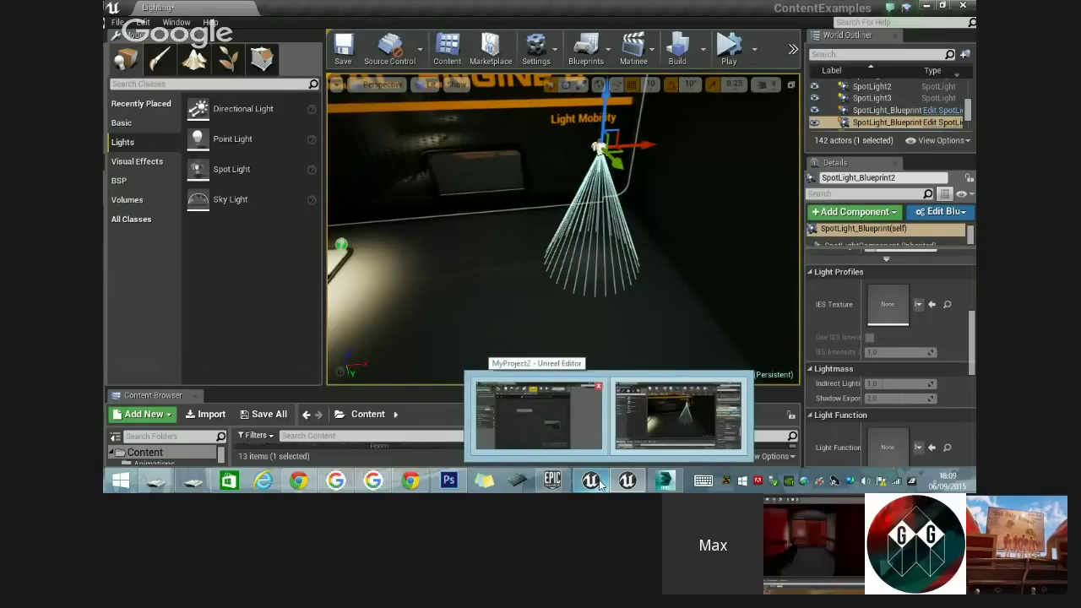
pyautogui.click(539, 416)
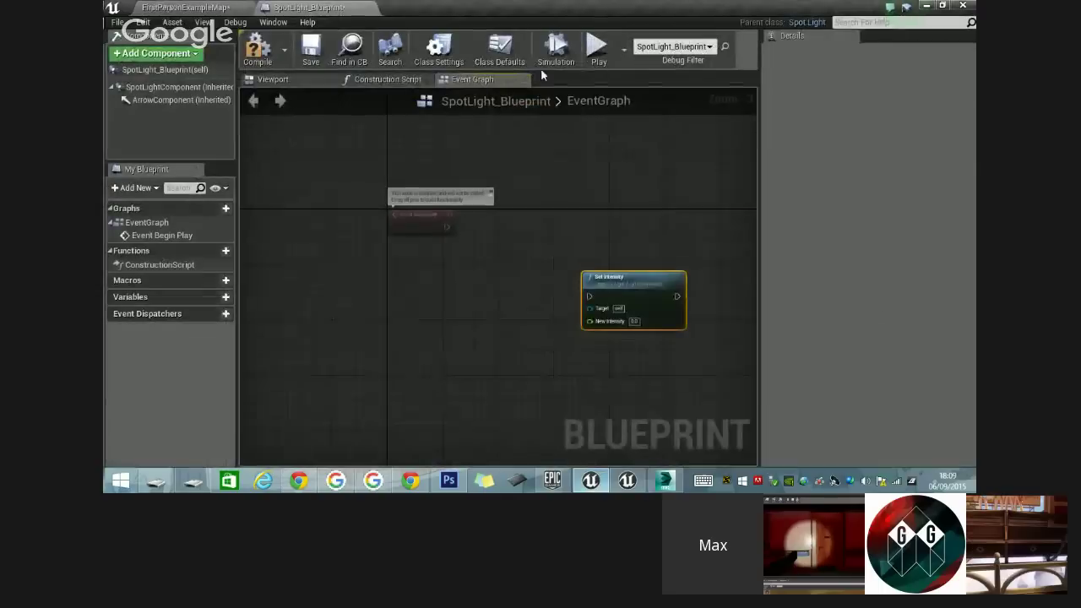
pyautogui.click(186, 7)
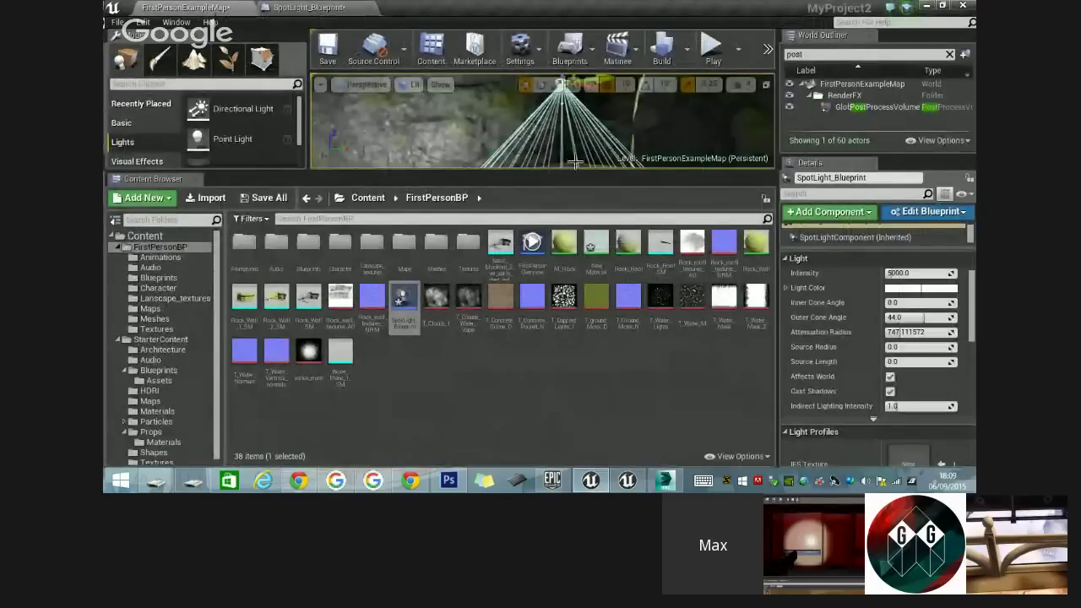
pyautogui.moveTo(587, 171); pyautogui.dragTo(587, 456)
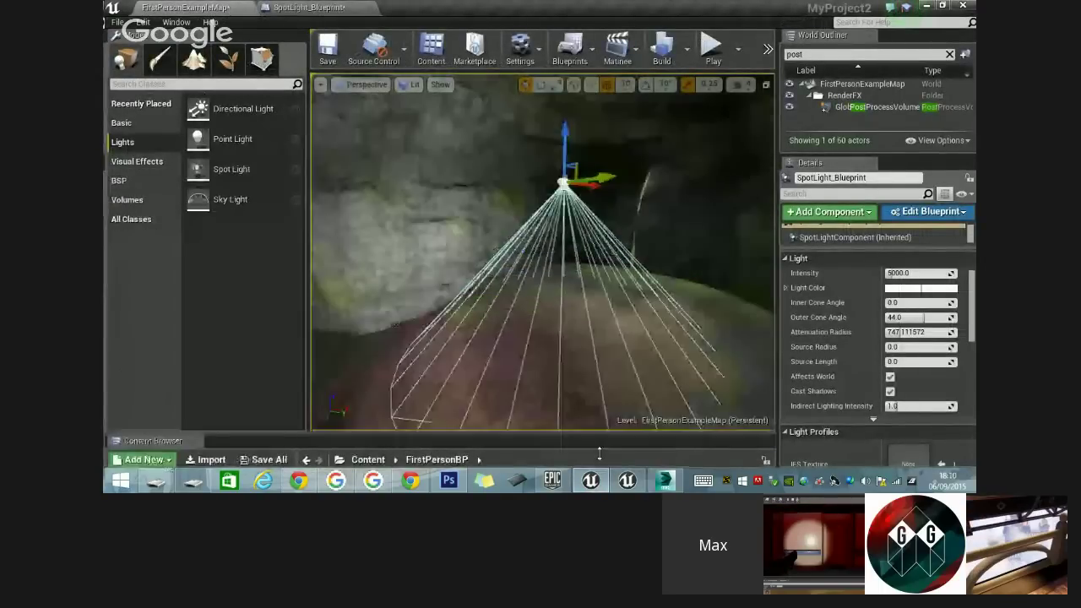
pyautogui.moveTo(589, 230)
pyautogui.mouseDown(button='right')
pyautogui.moveTo(667, 215)
pyautogui.moveTo(591, 231)
pyautogui.mouseUp(button='right')
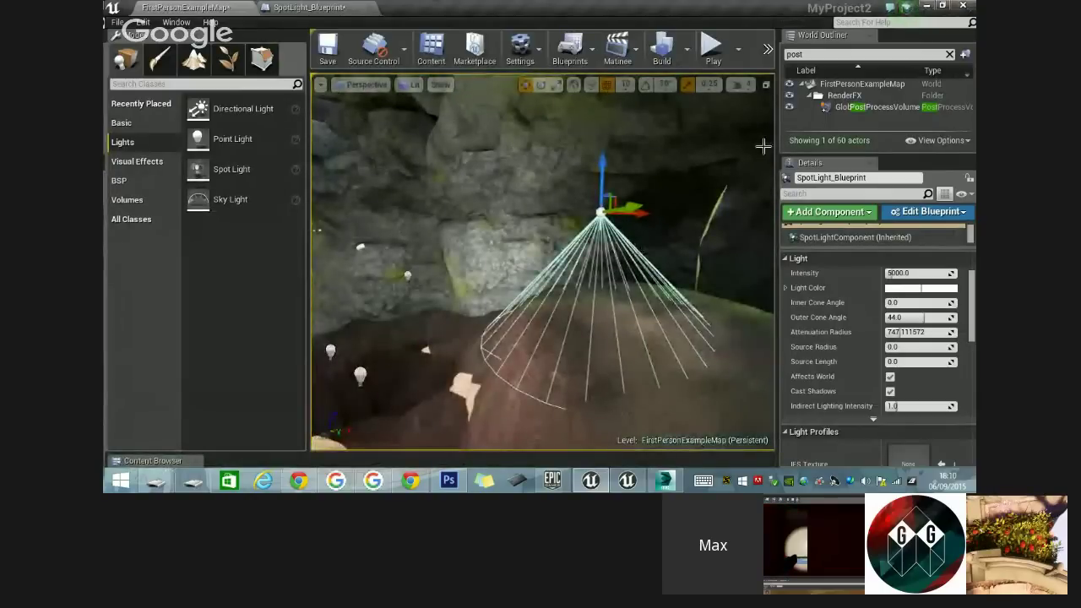
pyautogui.moveTo(718, 177); pyautogui.dragTo(564, 264, button='right')
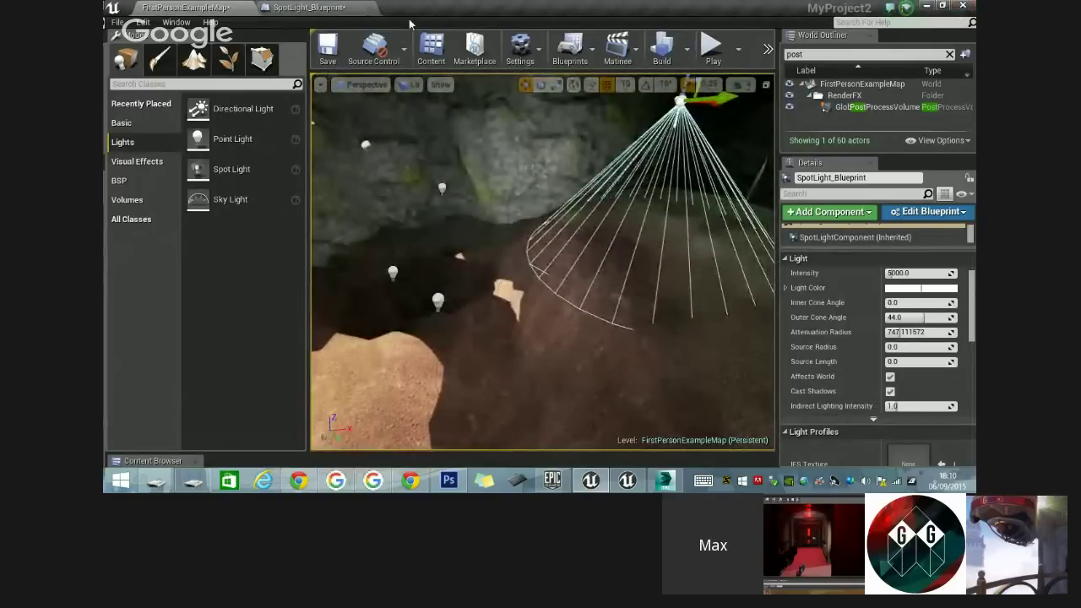
# - Switch to Chrome, search the web in a new tab for the presenter's portfolio, and open its Weebly home page
pyautogui.click(301, 7)
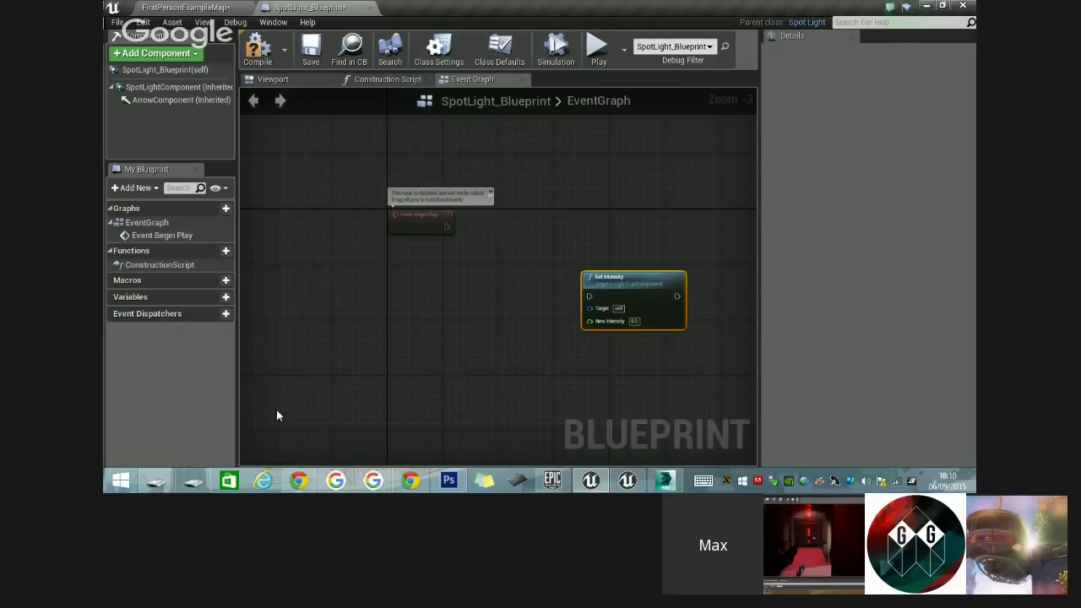
pyautogui.click(297, 475)
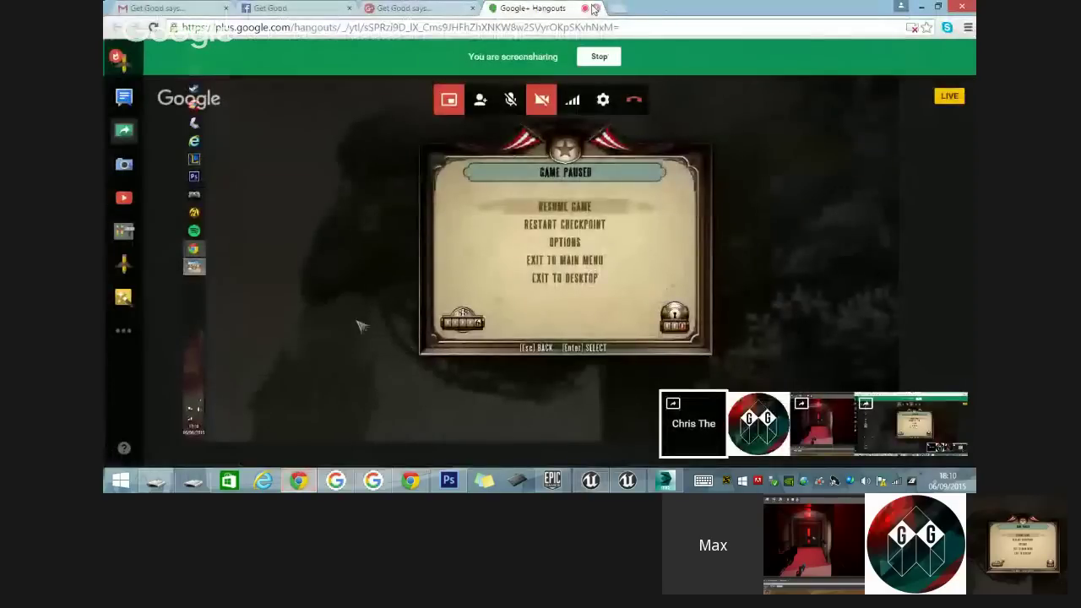
pyautogui.click(615, 8)
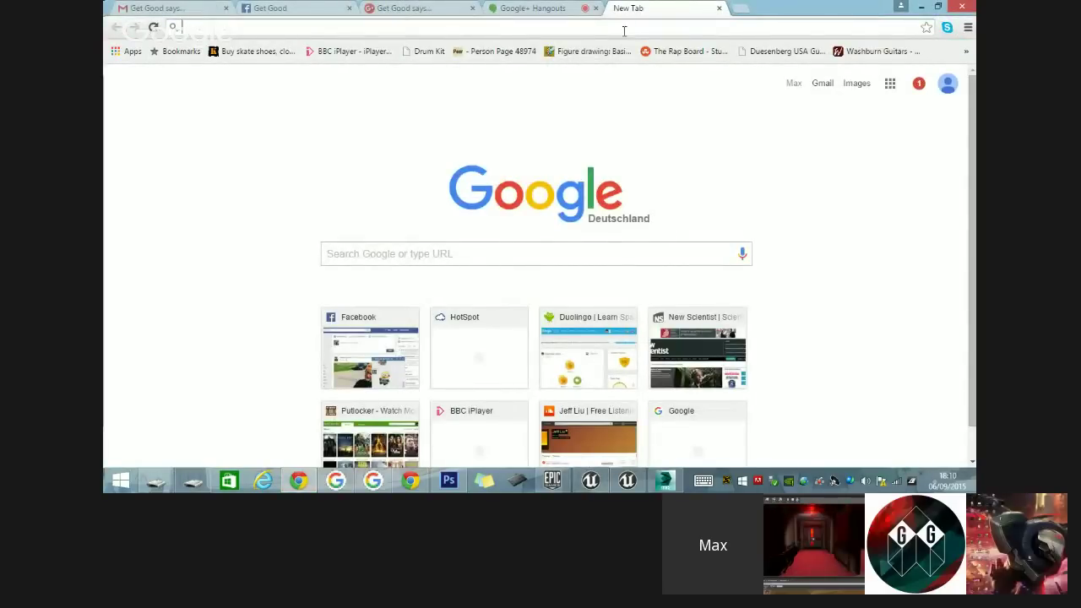
pyautogui.write('max bo')
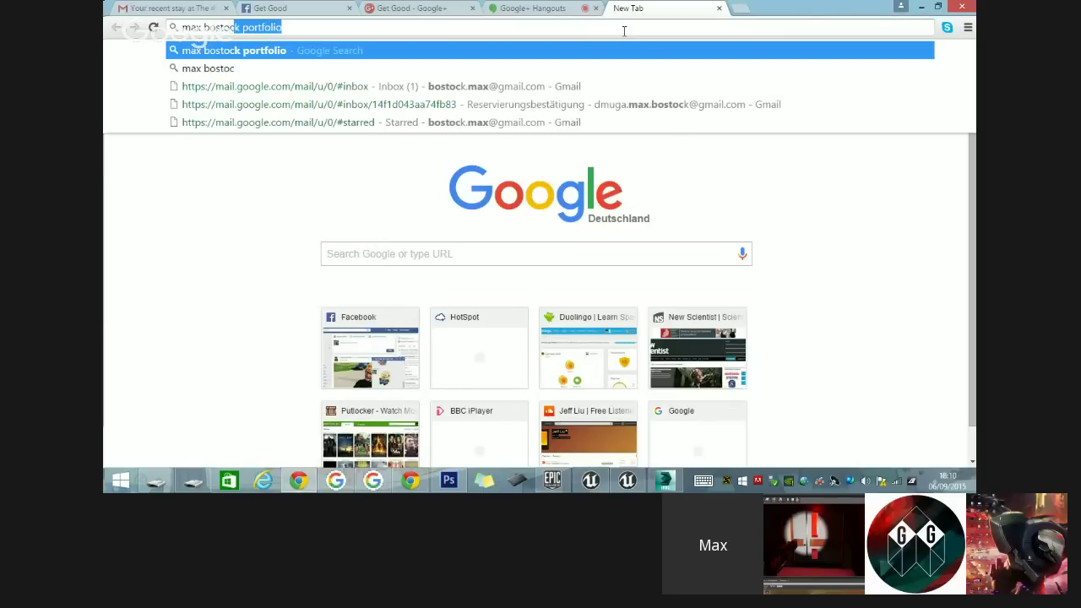
pyautogui.write('stoc')
pyautogui.press('Return')
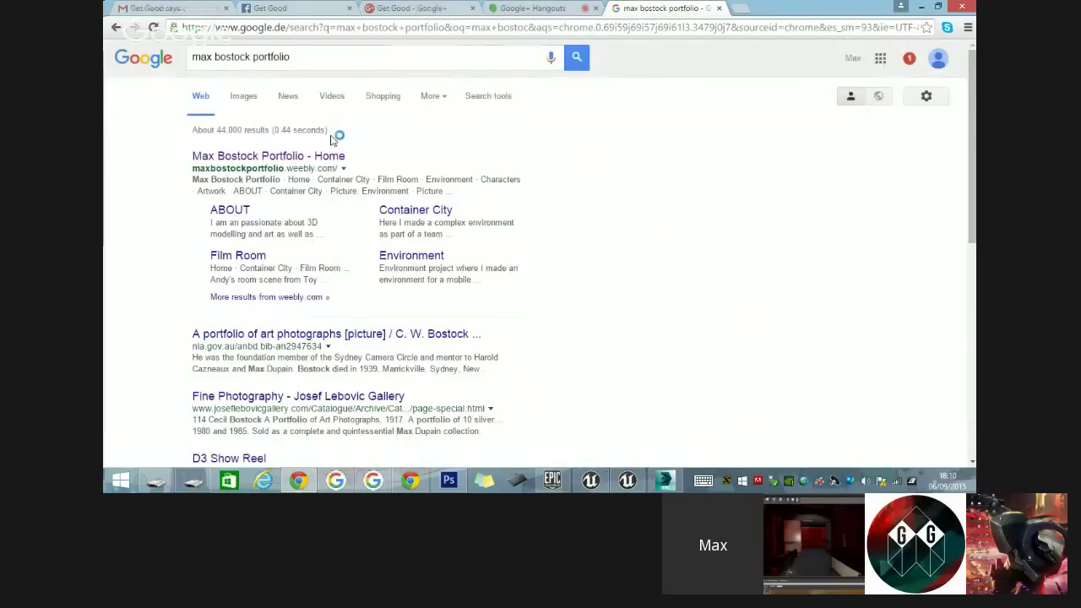
pyautogui.click(321, 158)
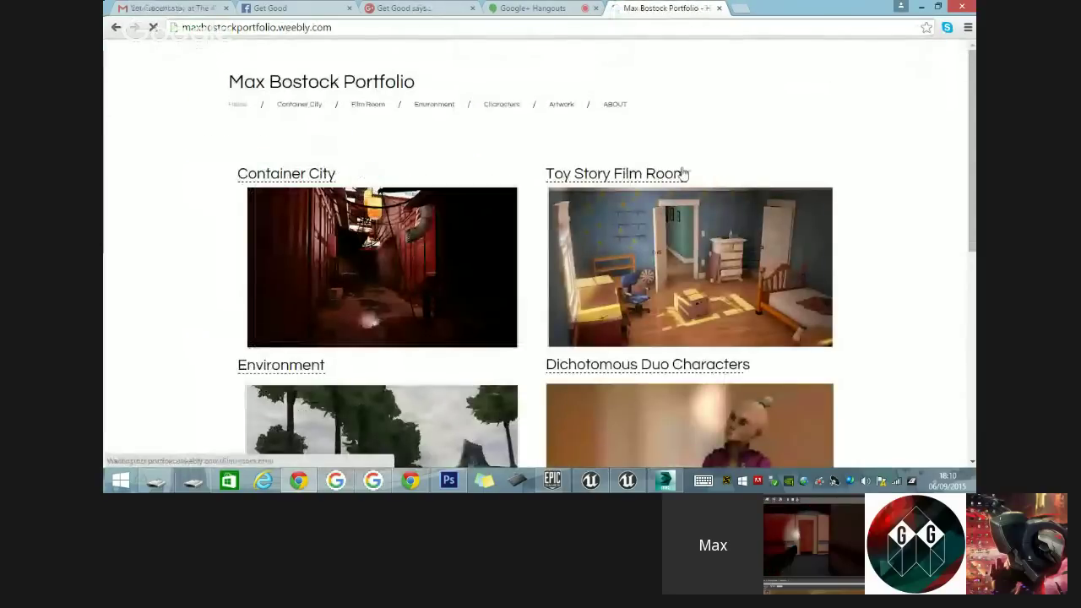
# - Look over the project thumbnails on the portfolio home page and check the Get Good Facebook group
pyautogui.scroll(-4, 684, 174)
pyautogui.scroll(4, 704, 224)
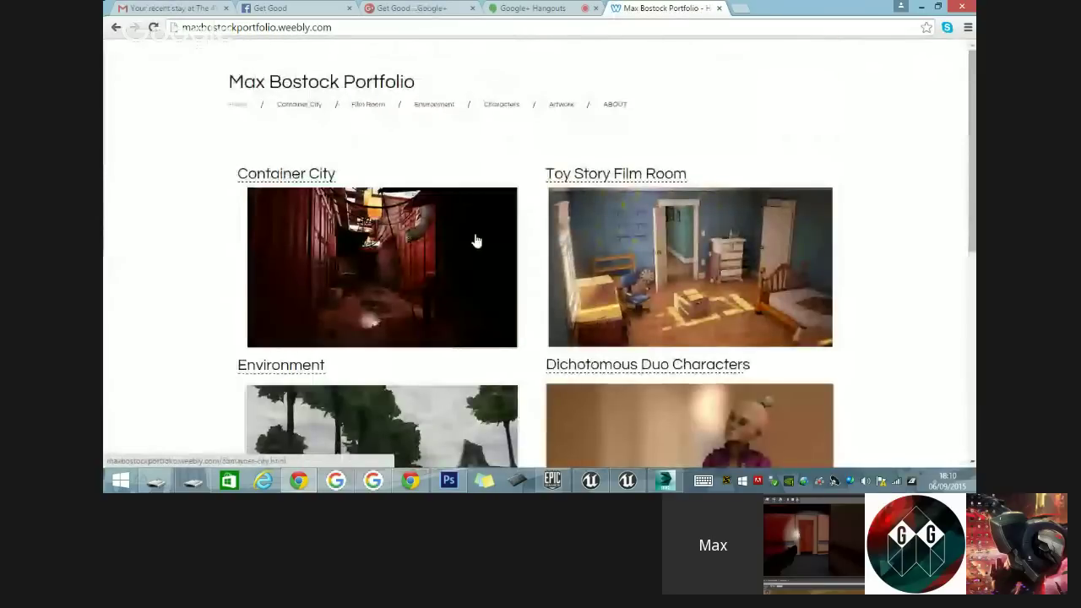
pyautogui.scroll(-4, 476, 241)
pyautogui.scroll(4, 444, 237)
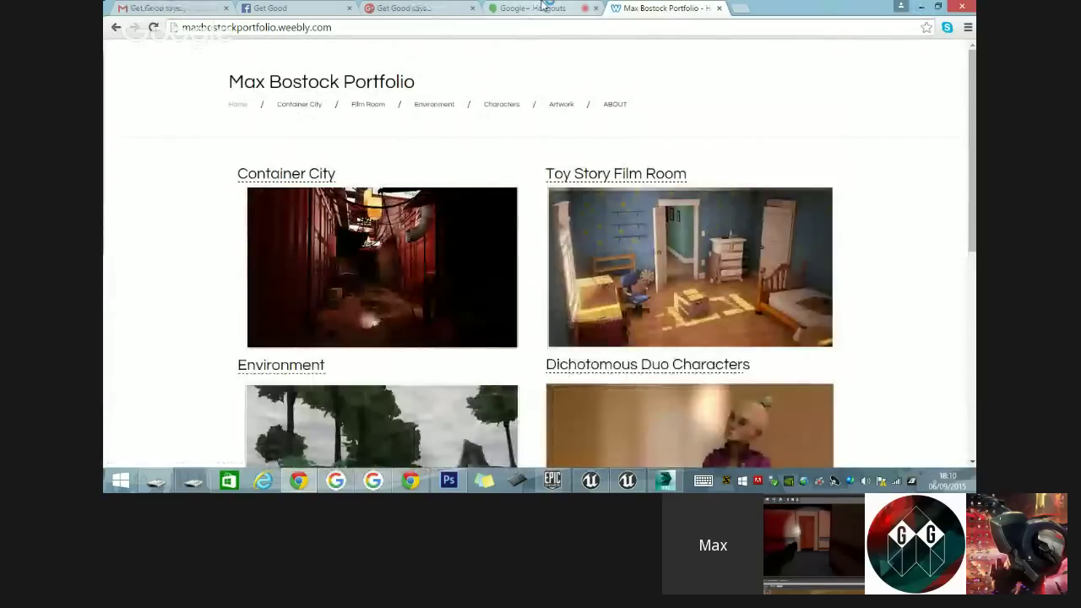
pyautogui.click(280, 7)
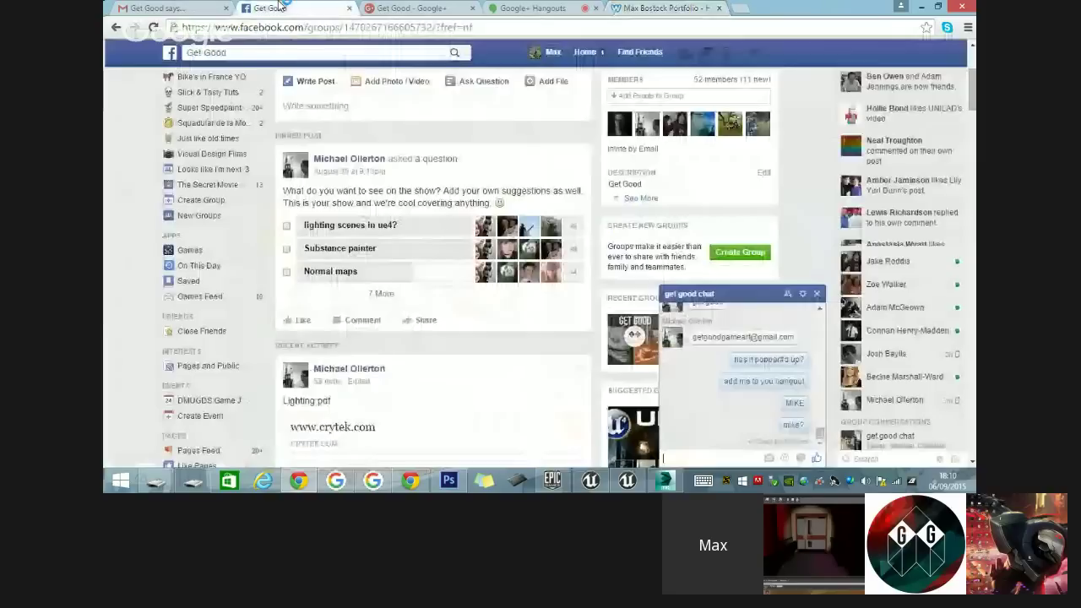
# - Return to the portfolio and examine the video, description and screenshots on its Container City page
pyautogui.click(632, 8)
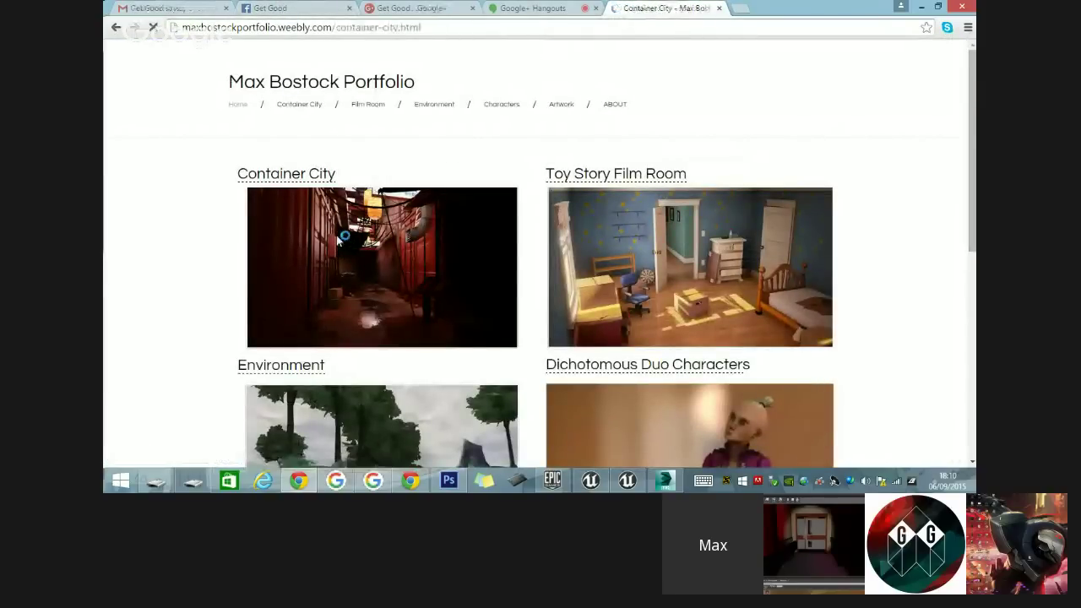
pyautogui.scroll(-3, 305, 247)
pyautogui.scroll(-6, 186, 244)
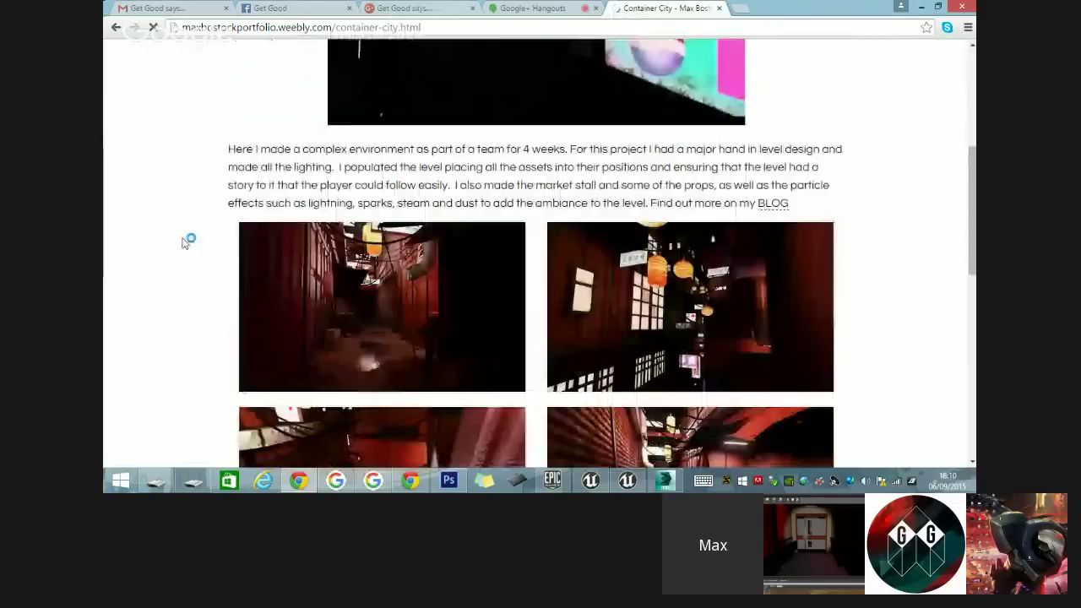
pyautogui.scroll(10, 186, 242)
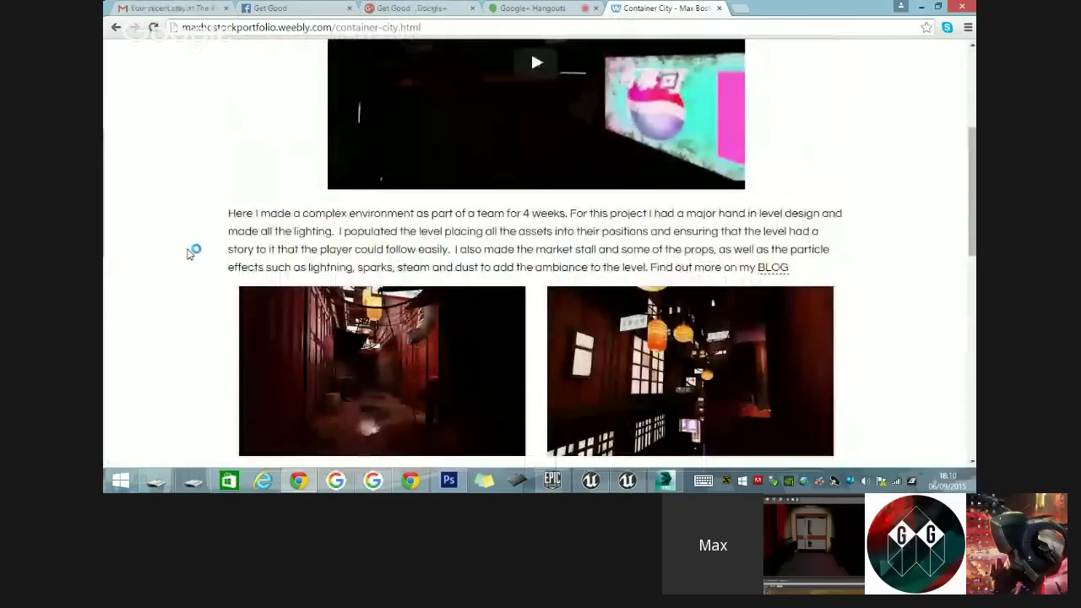
pyautogui.scroll(-6, 187, 249)
pyautogui.scroll(6, 189, 253)
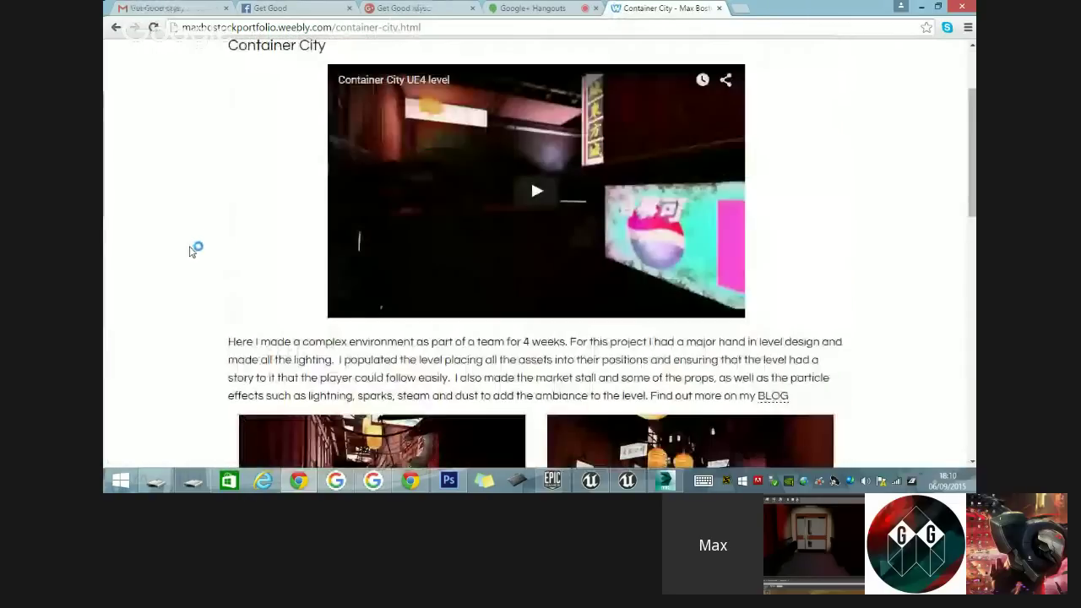
pyautogui.scroll(2, 194, 248)
# - Open the portfolio's Film Room page and examine the sunlit Toy Story room renders
pyautogui.click(356, 110)
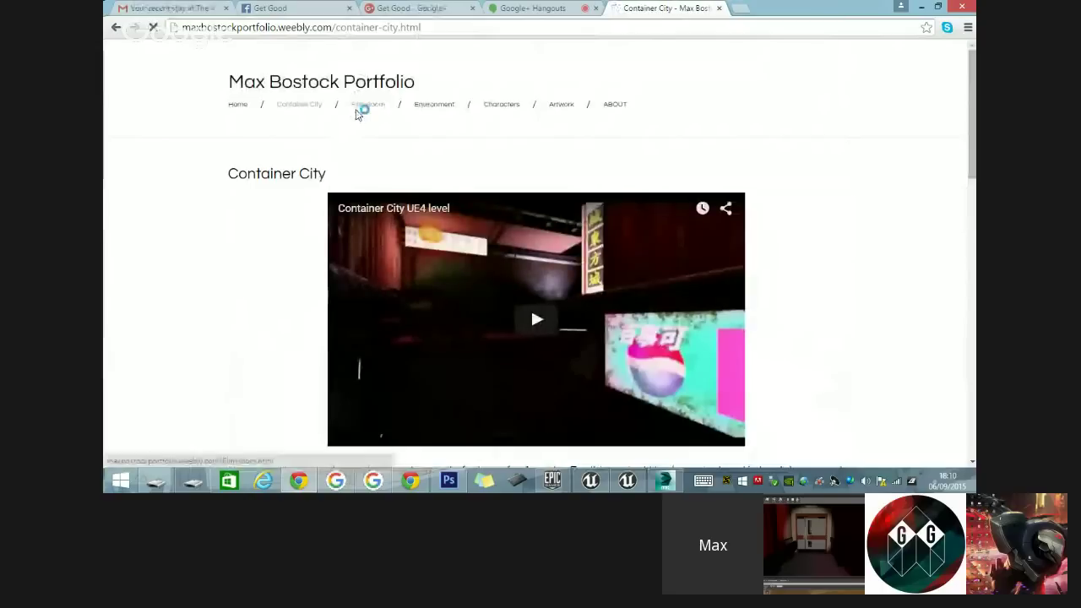
pyautogui.scroll(-4, 186, 254)
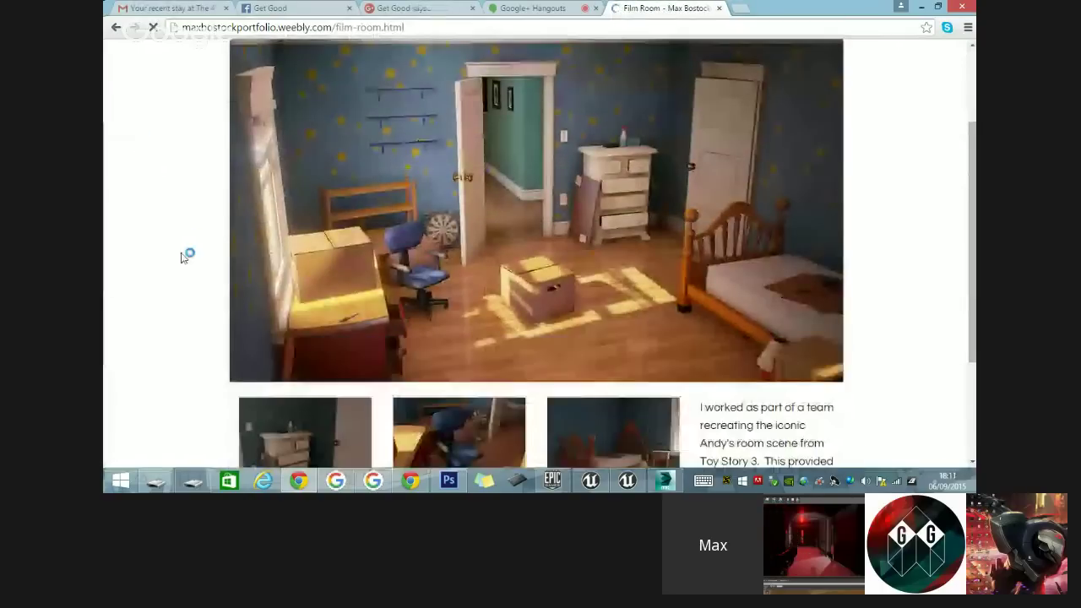
pyautogui.scroll(4, 183, 245)
pyautogui.scroll(-2, 174, 256)
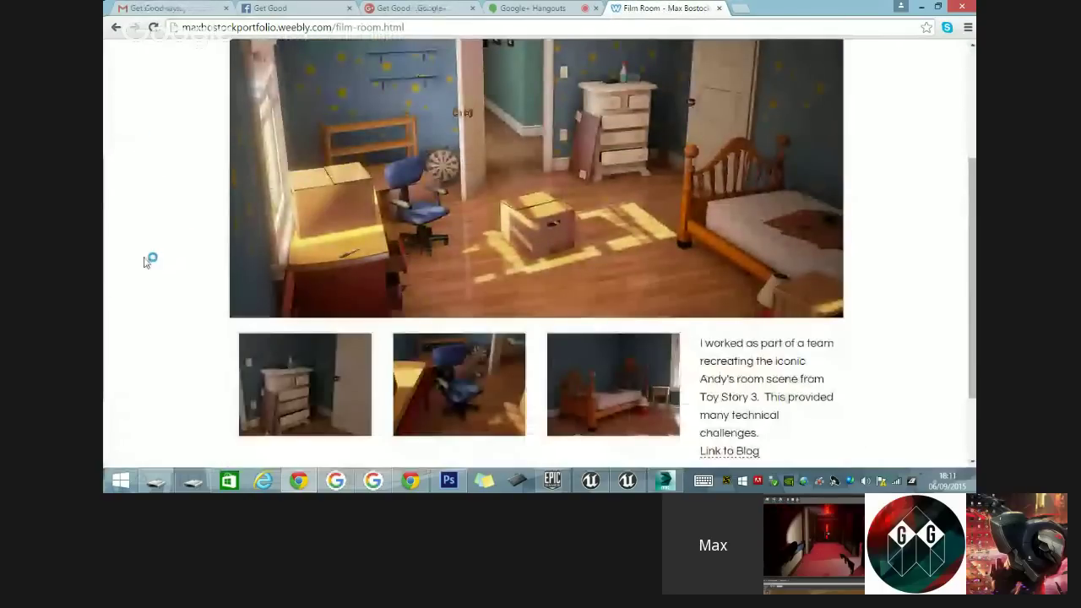
pyautogui.scroll(2, 144, 262)
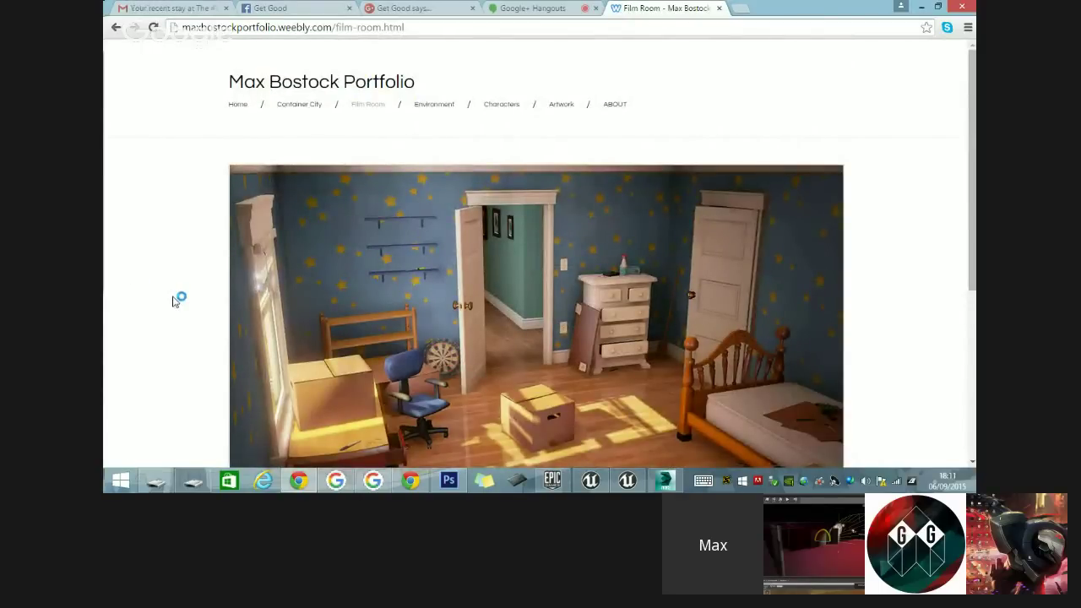
pyautogui.scroll(-3, 177, 299)
pyautogui.scroll(4, 176, 306)
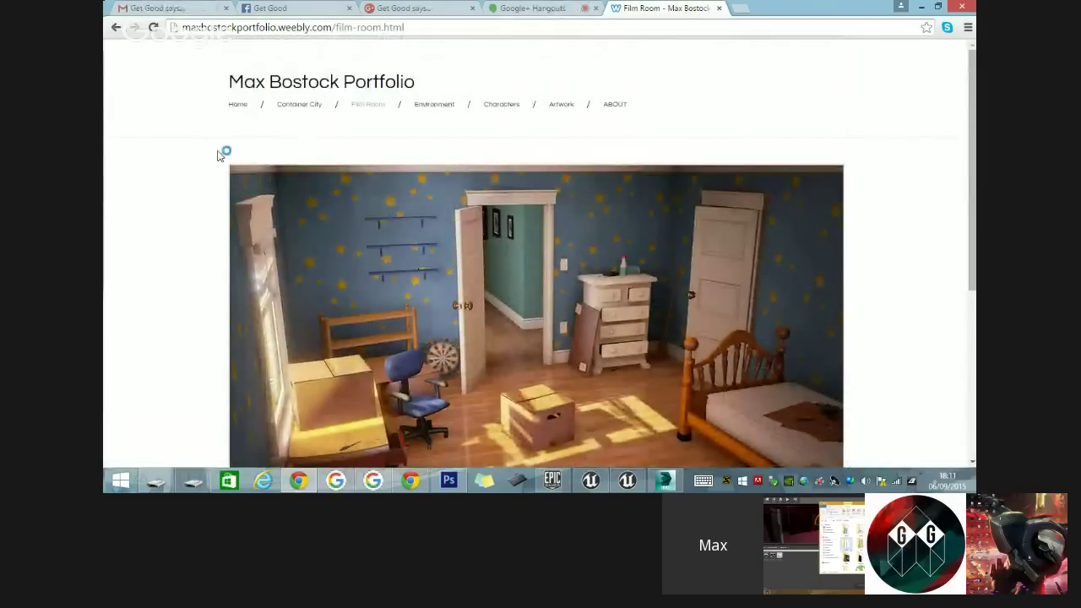
pyautogui.scroll(-3, 196, 210)
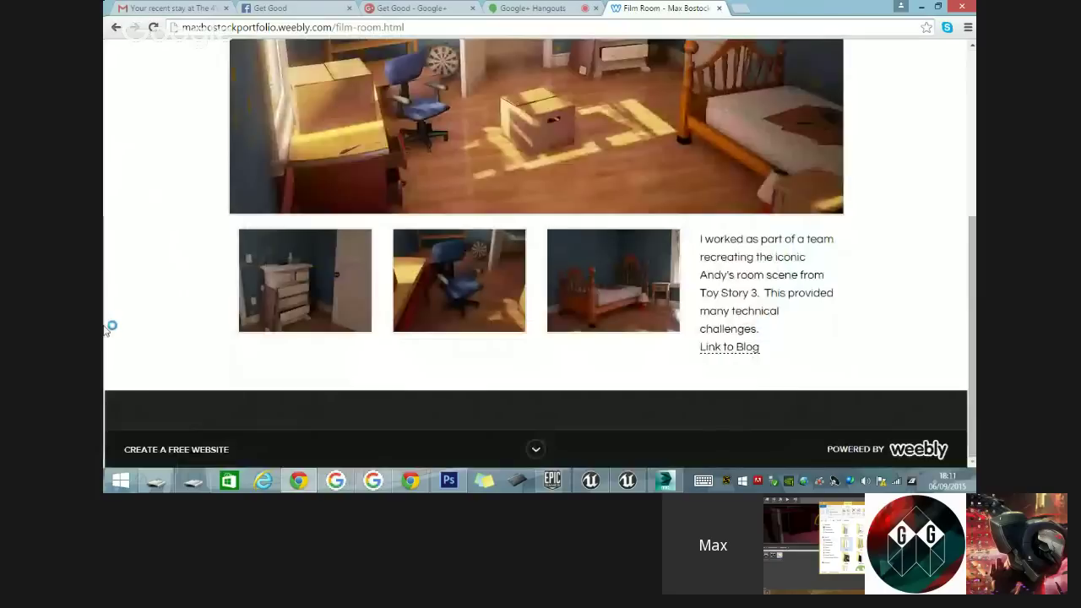
pyautogui.scroll(3, 150, 292)
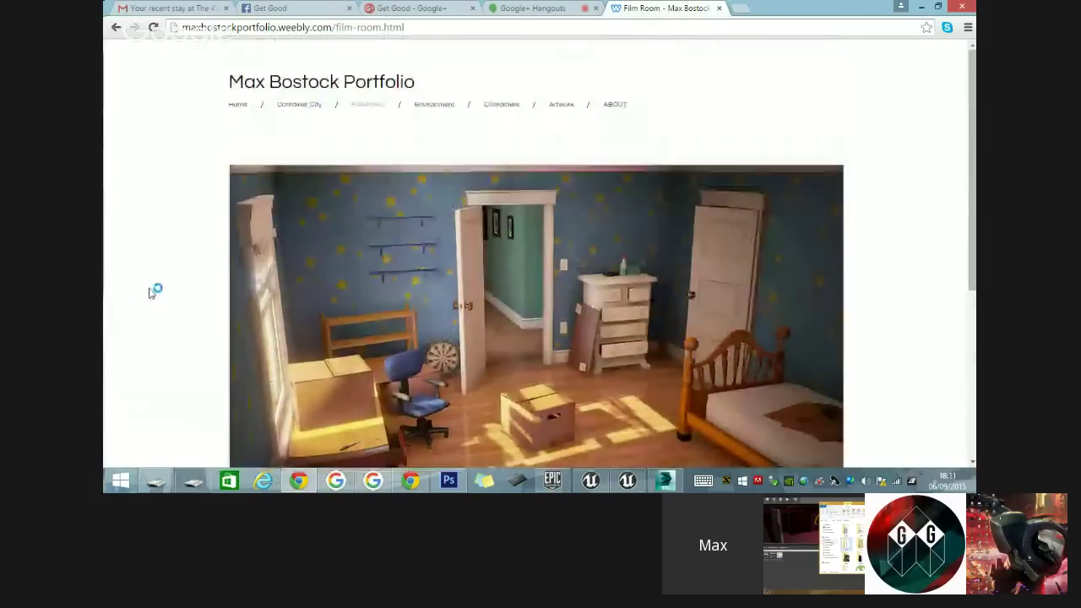
pyautogui.click(430, 106)
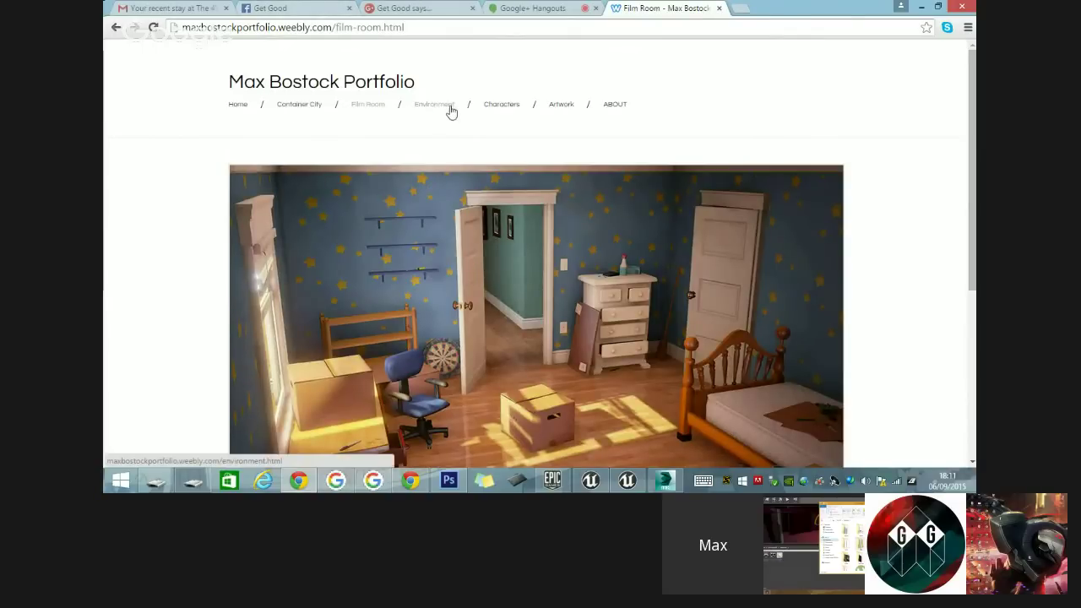
# - Switch to File Explorer and open New folder inside OTM > Off The Map > SCREENSHOTS on the USB20FD (F:) drive
pyautogui.click(189, 485)
pyautogui.click(530, 167)
pyautogui.doubleClick(530, 166)
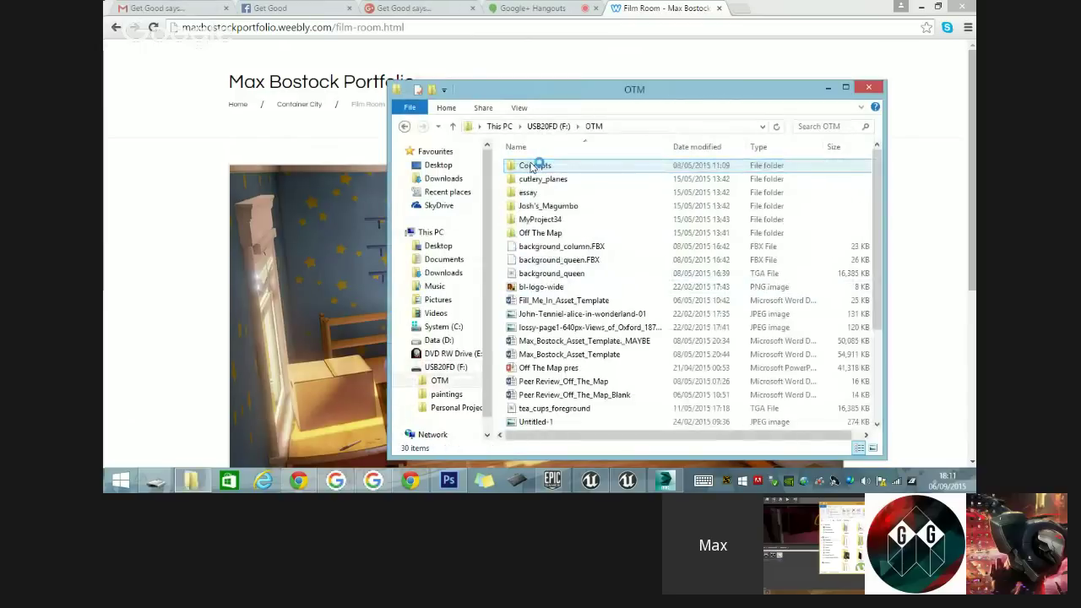
pyautogui.scroll(-4, 553, 287)
pyautogui.scroll(4, 548, 308)
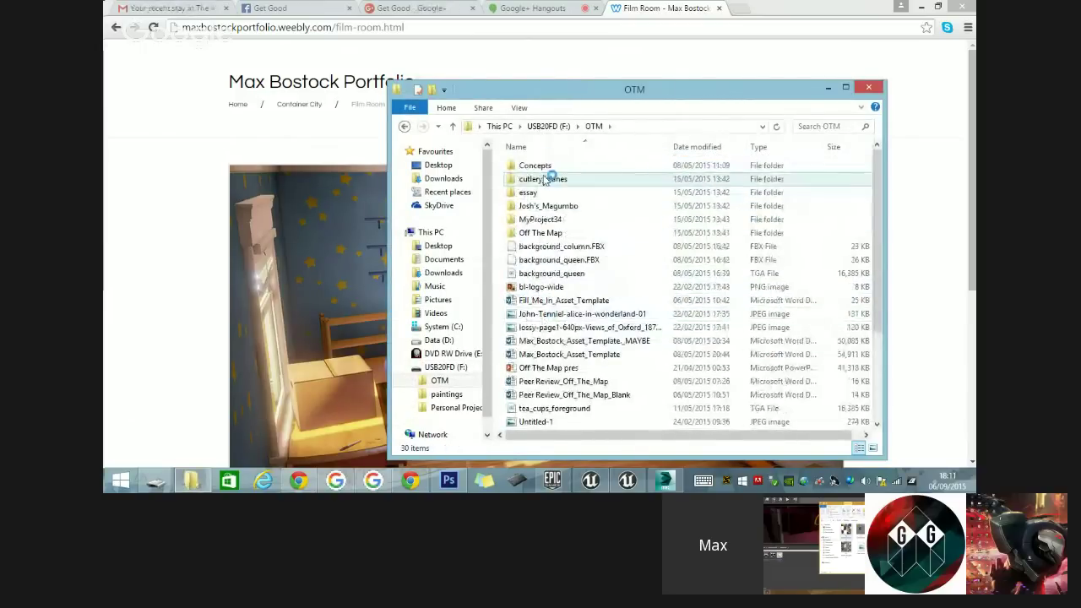
pyautogui.doubleClick(555, 232)
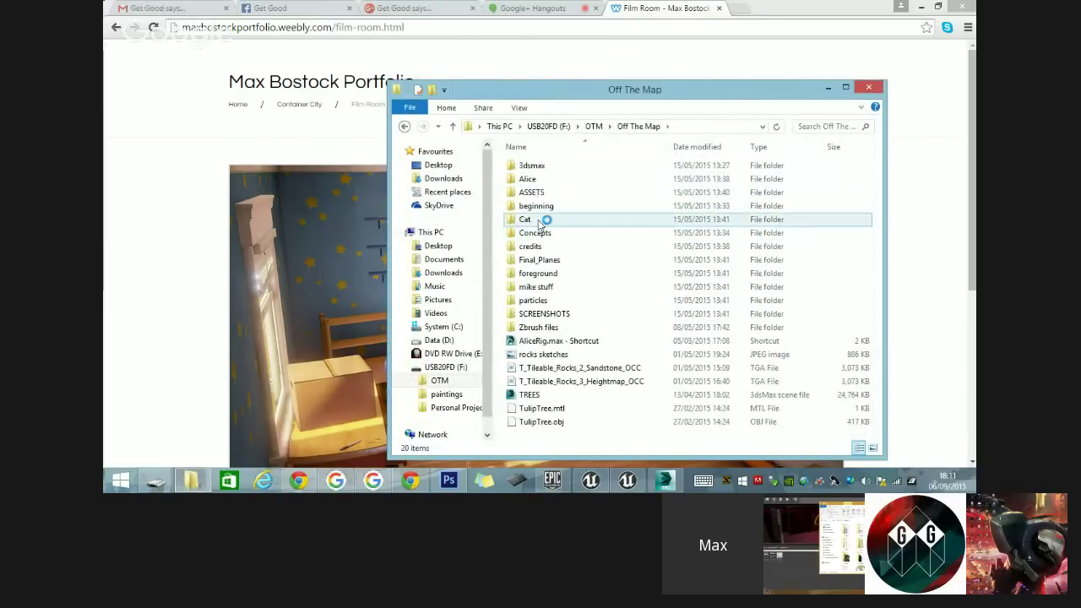
pyautogui.doubleClick(507, 190)
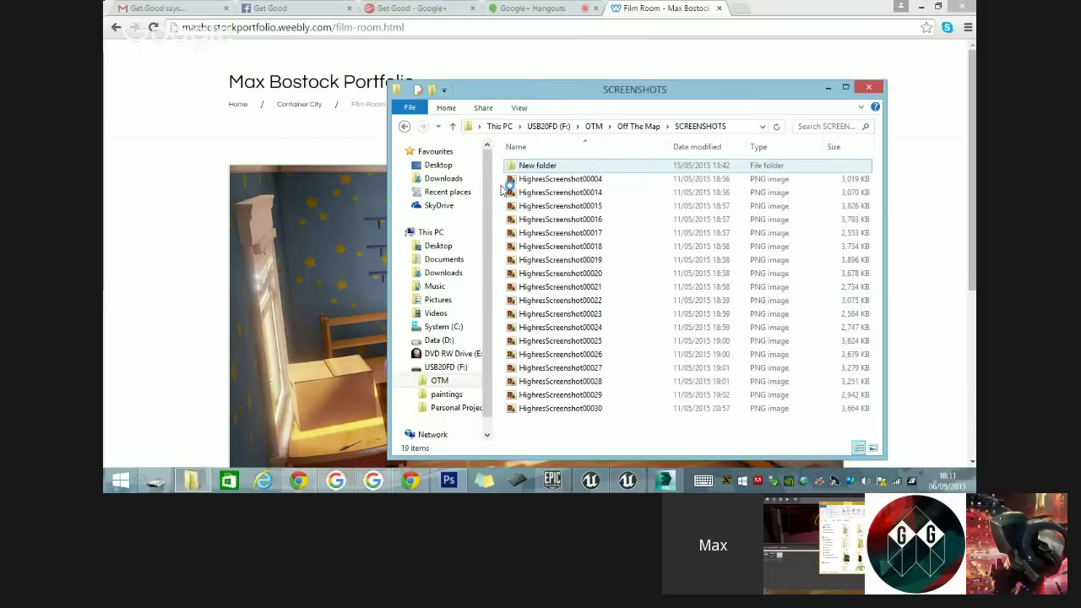
pyautogui.doubleClick(546, 167)
# - Reposition and widen the folder window, then open one of the first waterfall screenshots in Windows Photo Viewer
pyautogui.moveTo(673, 93); pyautogui.dragTo(538, 49)
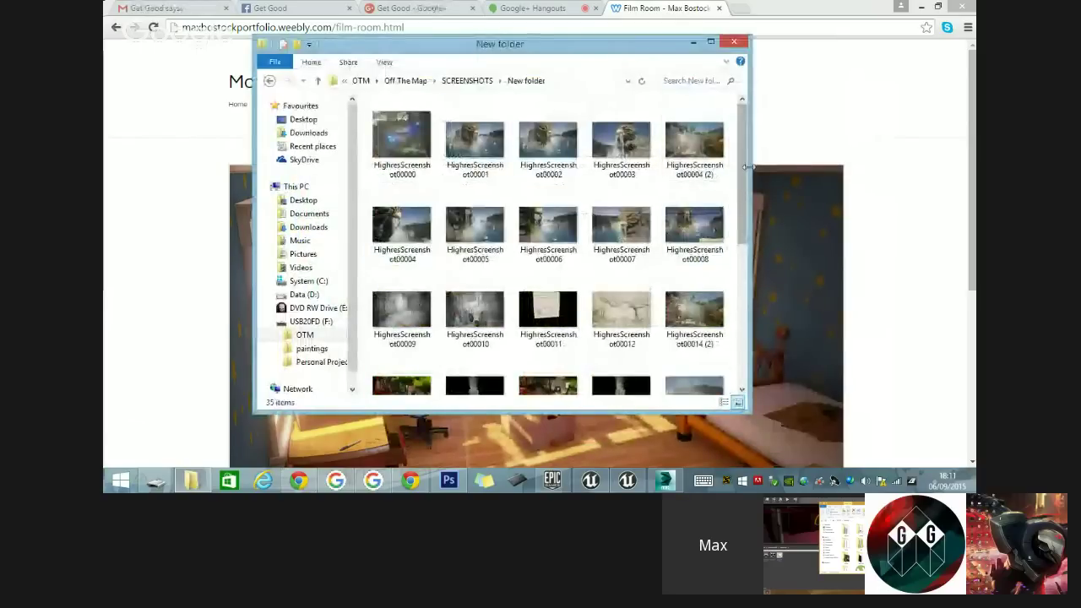
pyautogui.moveTo(740, 176); pyautogui.dragTo(802, 209)
pyautogui.doubleClick(444, 125)
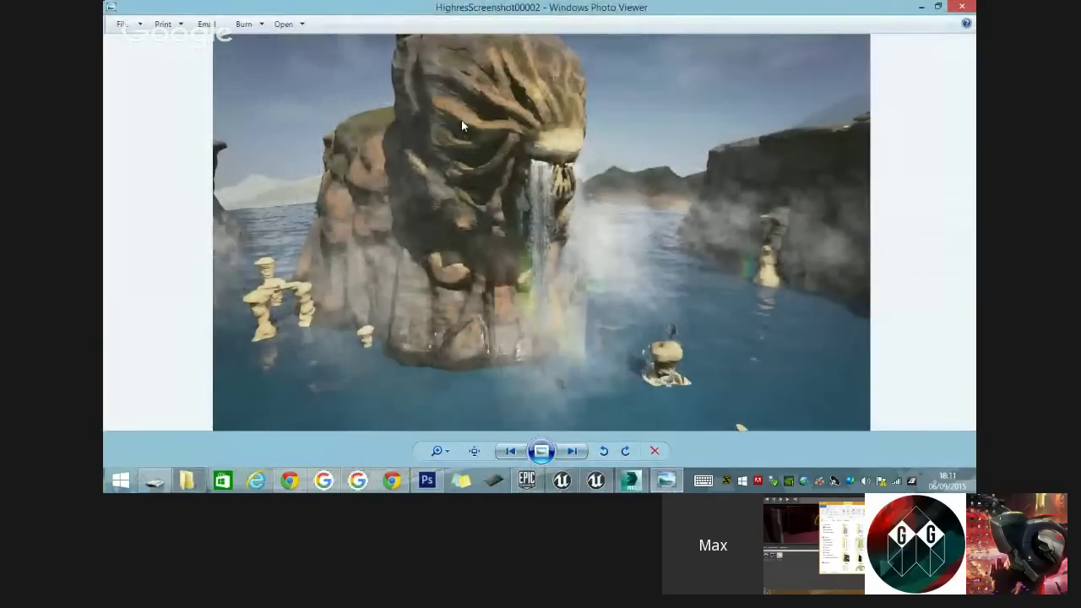
# - Go back and forth through the waterfall screenshots up to HighresScreenshot00008, comparing the daylight, mist and rainbow effects
pyautogui.press('Right')
pyautogui.press('Right')
pyautogui.press('Right')
pyautogui.press('Right')
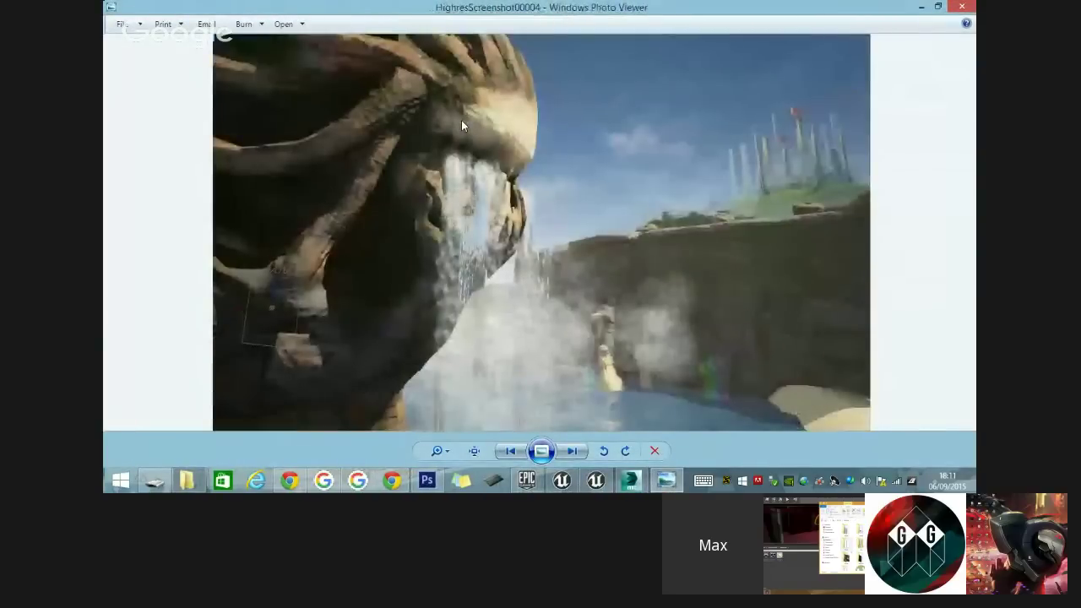
pyautogui.press('Right')
pyautogui.press('Right')
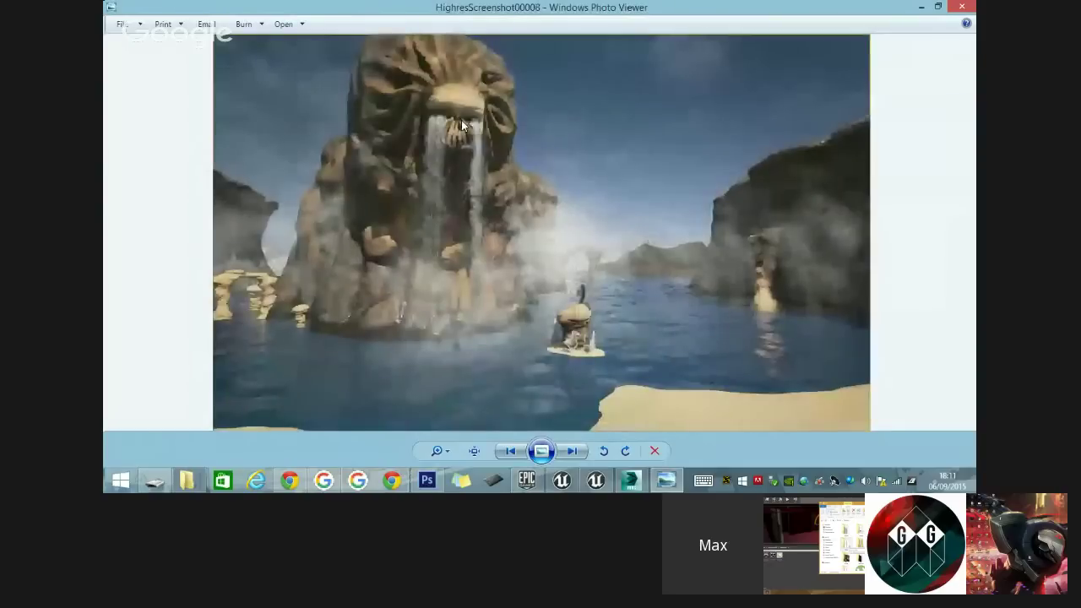
pyautogui.press('Right')
pyautogui.press('Left')
pyautogui.press('Left')
pyautogui.press('Left')
pyautogui.press('Left')
pyautogui.press('Left')
pyautogui.press('Left')
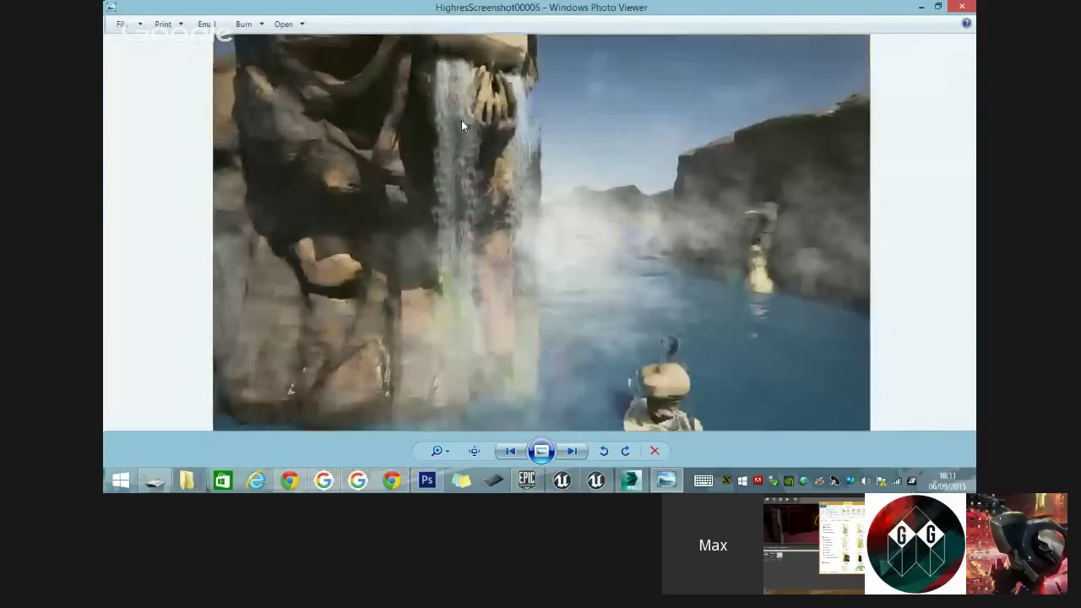
pyautogui.press('Right')
pyautogui.press('Right')
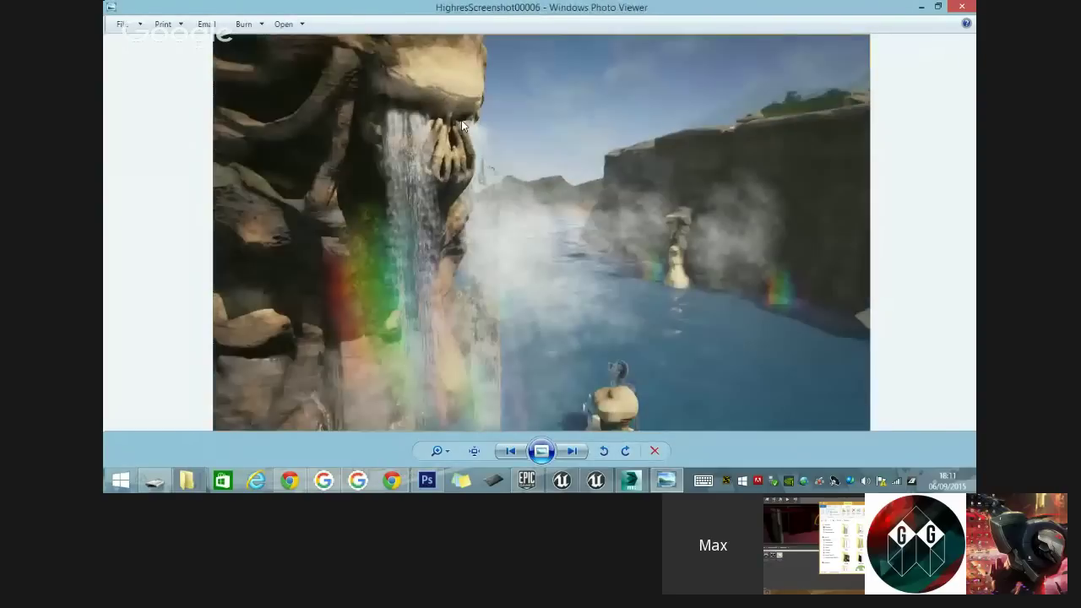
pyautogui.press('Right')
pyautogui.press('Right')
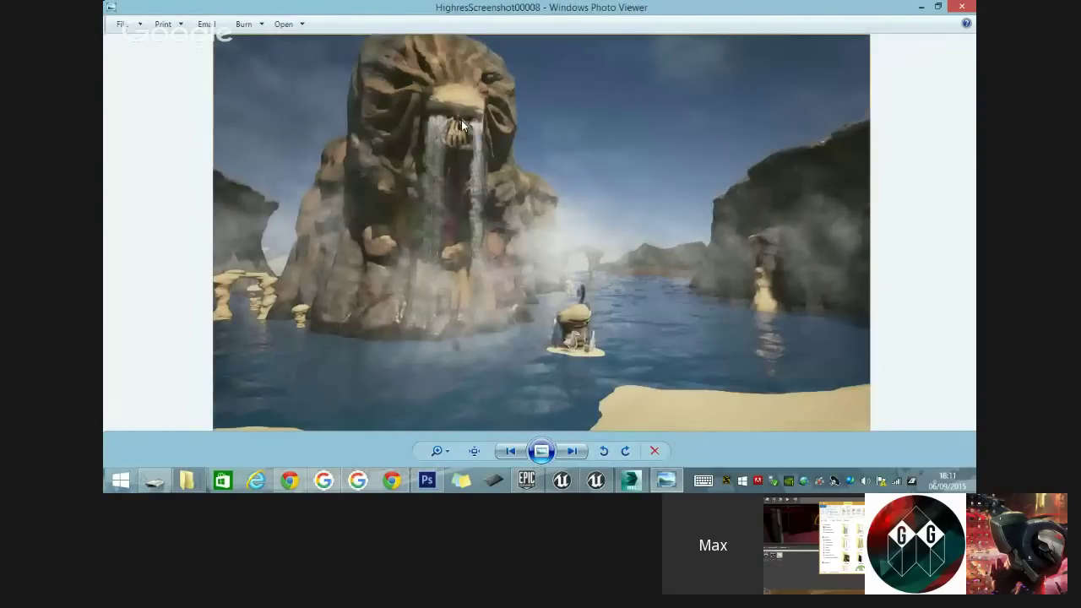
# - Advance past the sketch-style room screenshots to the forest scene in HighresScreenshot00015 (2) to examine its lighting
pyautogui.press('Right')
pyautogui.press('Right')
pyautogui.press('Right')
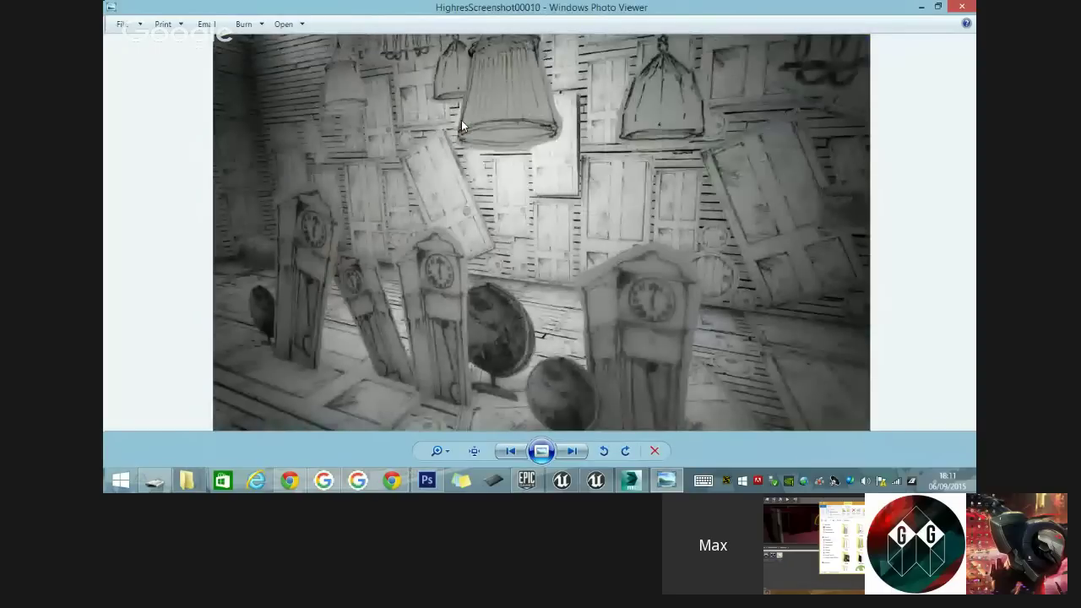
pyautogui.press('Right')
pyautogui.press('Right')
pyautogui.press('Right')
pyautogui.press('Right')
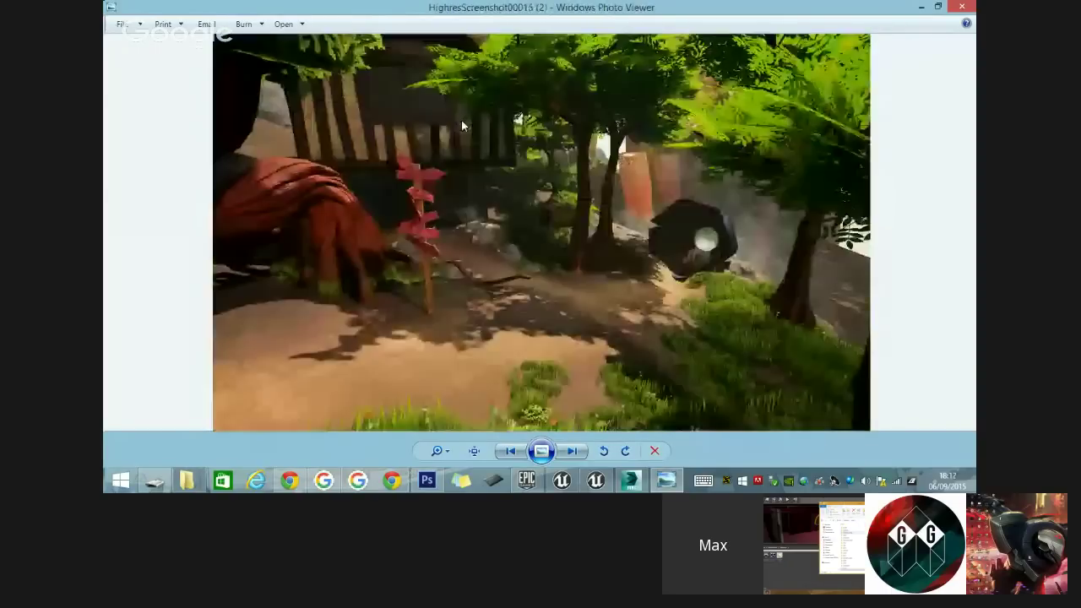
pyautogui.press('Right')
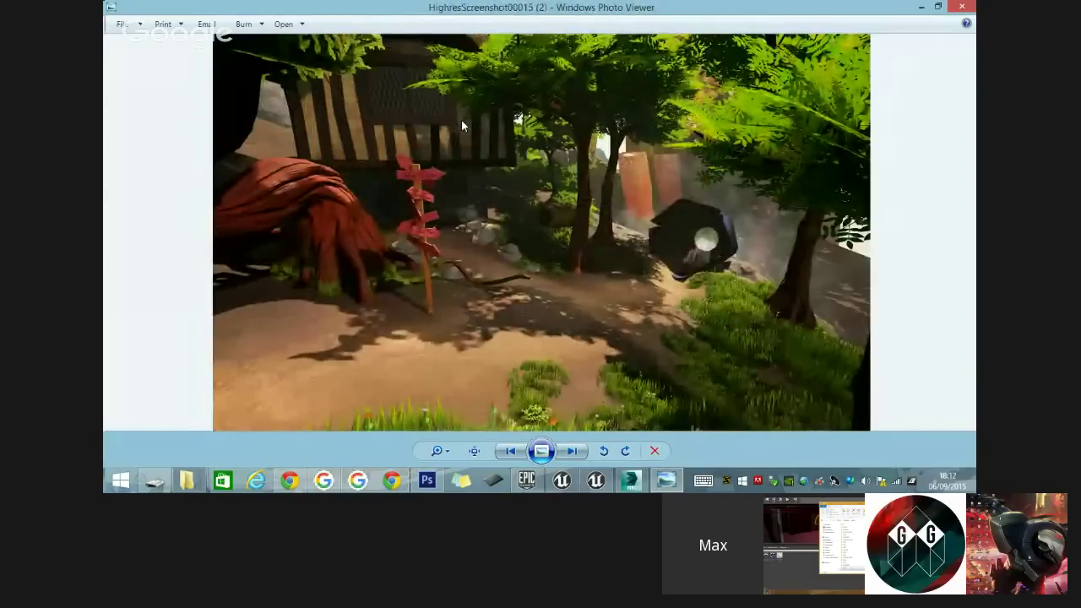
# - Compare the forest scene in HighresScreenshot00015 (2) with the rocky cliff scene in HighresScreenshot00014 (2)
pyautogui.press('Left')
pyautogui.press('Left')
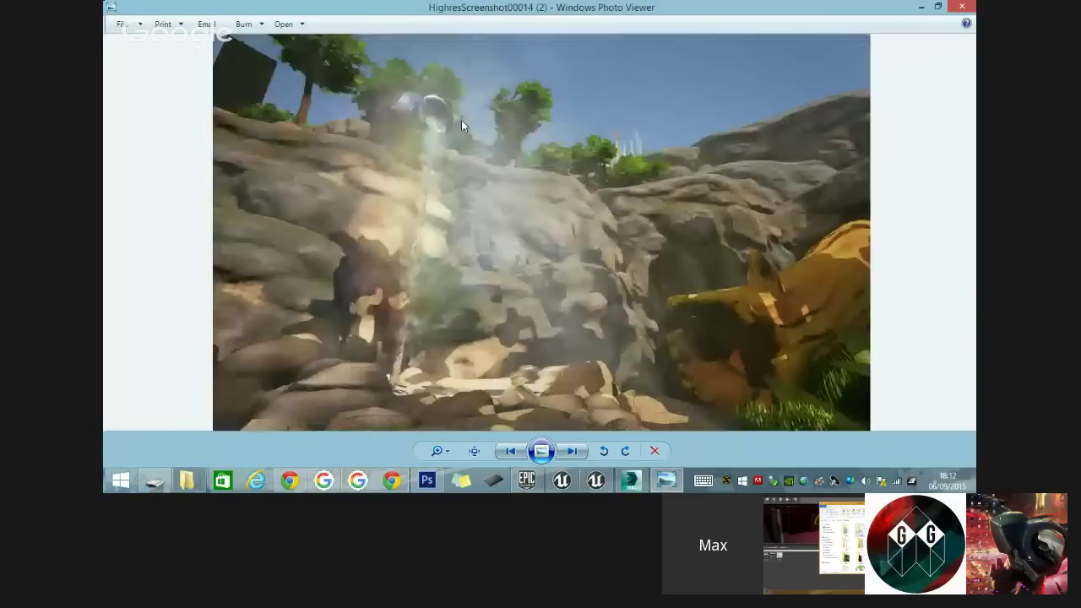
pyautogui.press('Right')
pyautogui.press('Right')
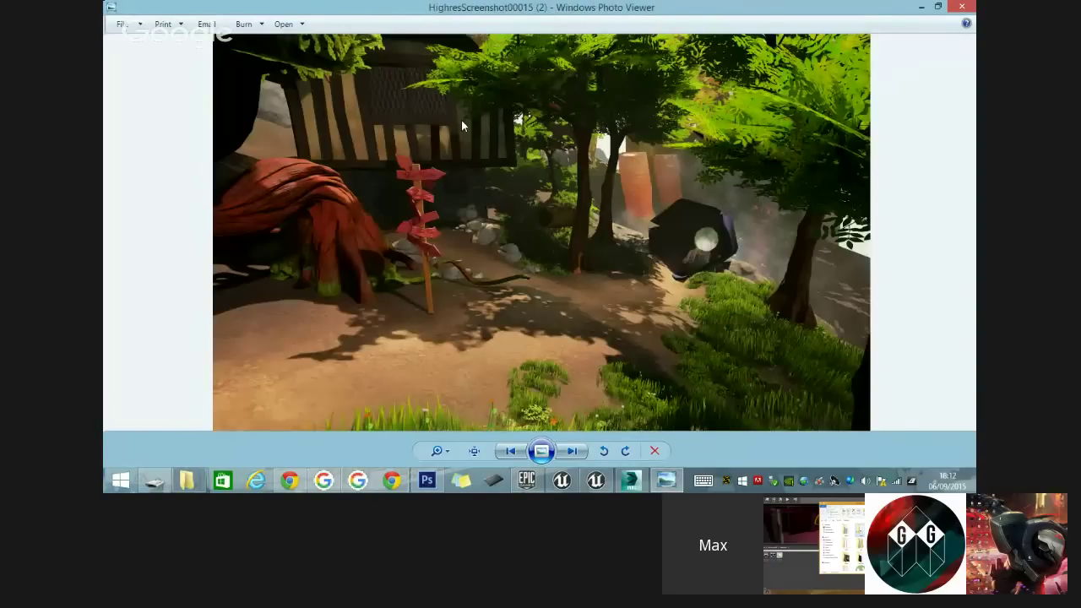
pyautogui.press('Left')
pyautogui.press('Right')
pyautogui.press('Right')
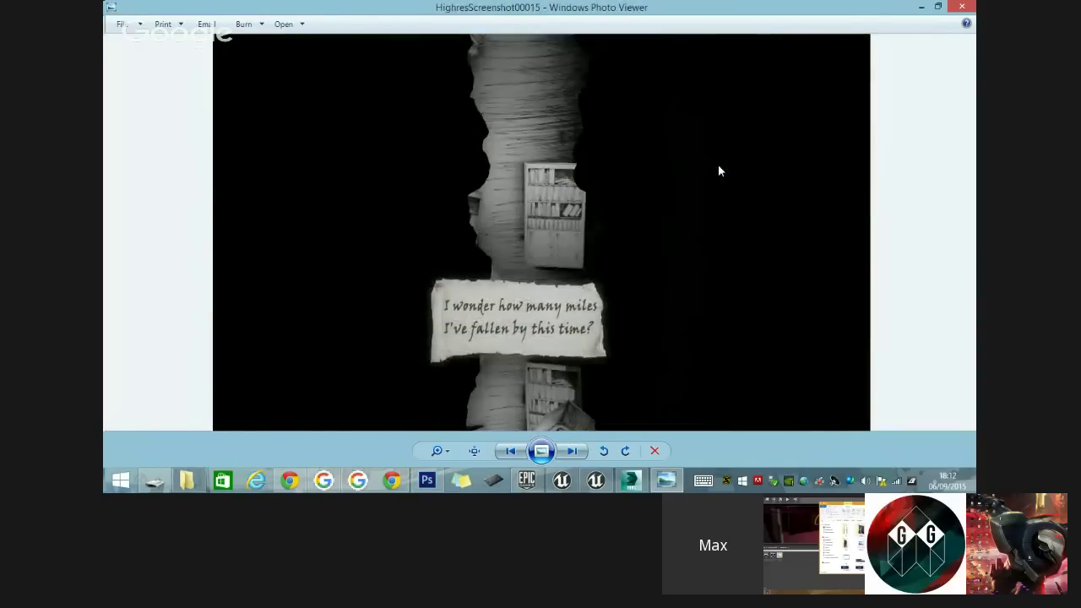
# - View the falling-shaft, second forest and ocean mouse screenshots up to the sketched tunnel in HighresScreenshot00017
pyautogui.press('Right')
pyautogui.press('Left')
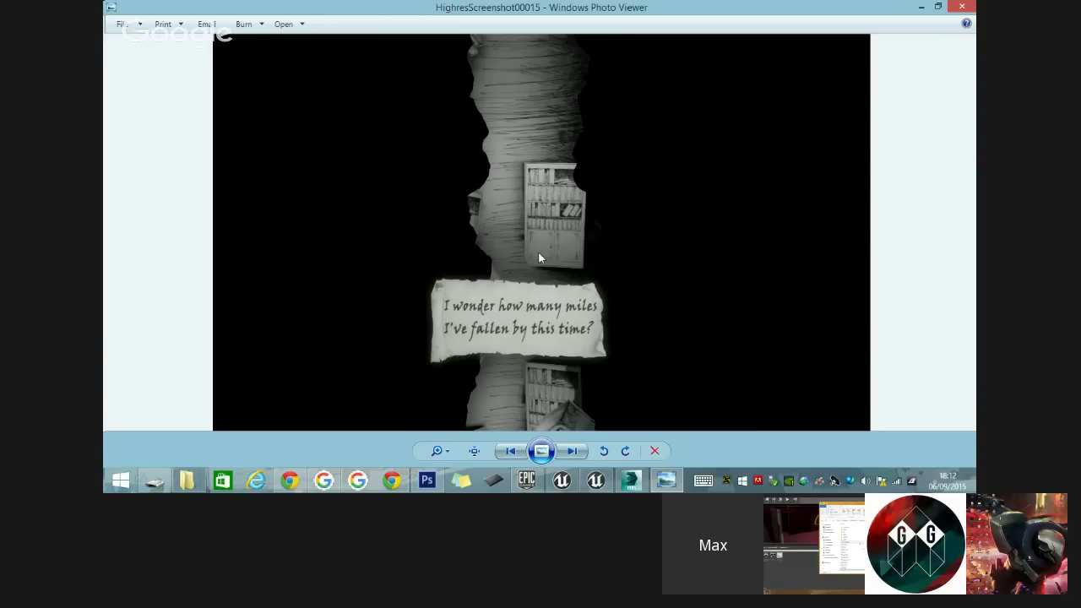
pyautogui.press('Right')
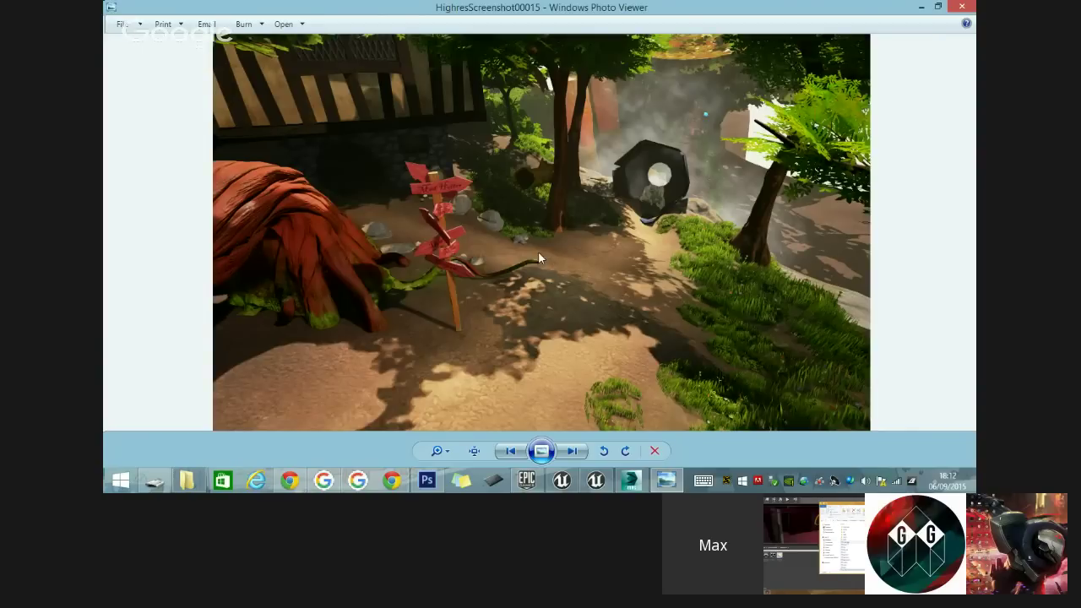
pyautogui.press('Right')
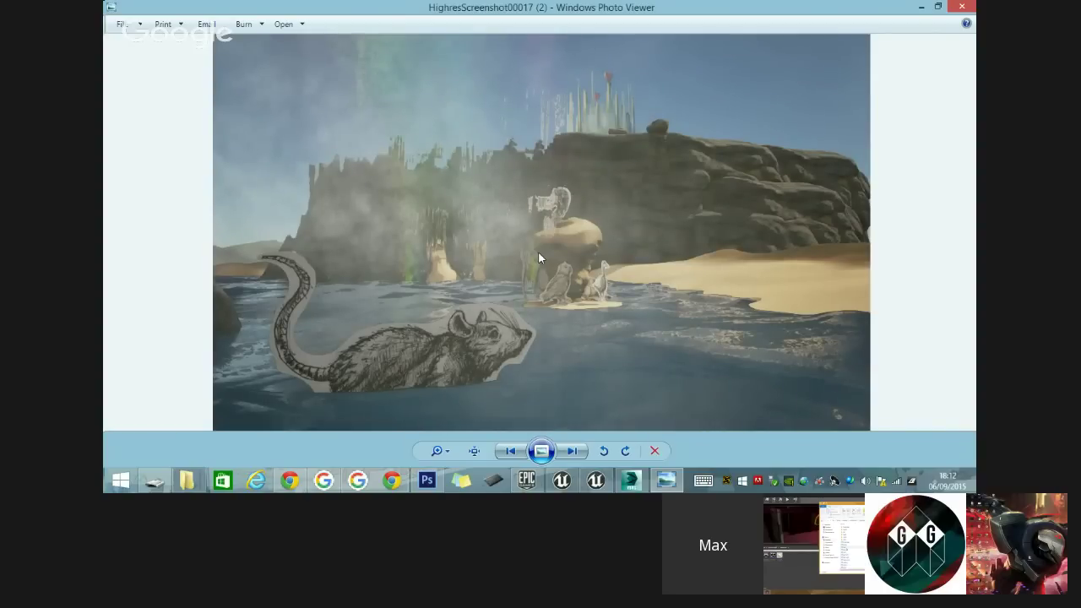
pyautogui.press('Right')
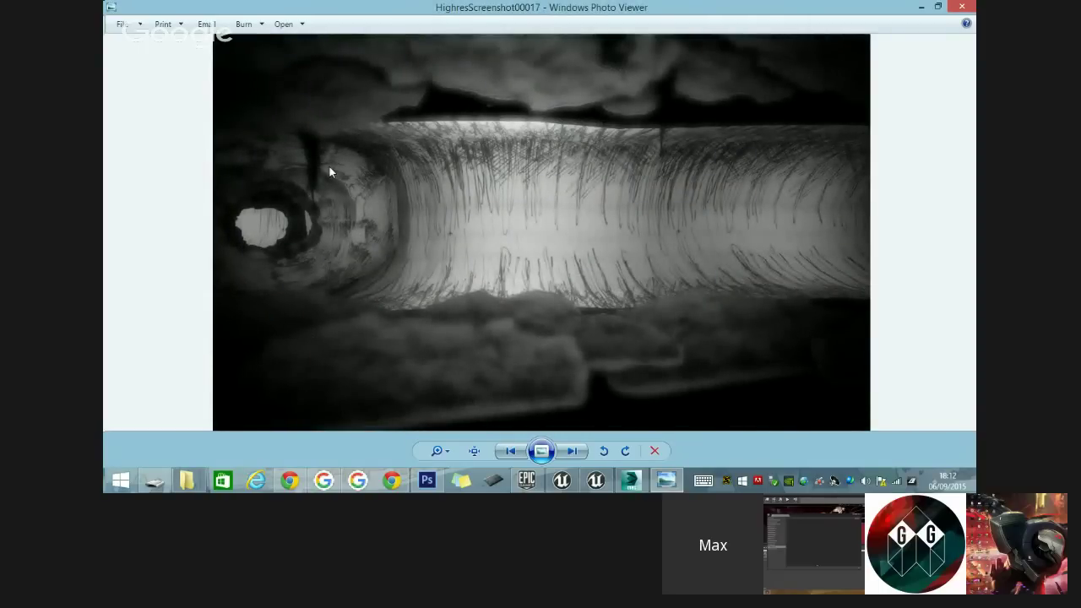
# - Go back from the sketched tunnel through the monochrome room scenes to the carved-face waterfall in HighresScreenshot00007
pyautogui.press('Right')
pyautogui.press('Left')
pyautogui.press('Right')
pyautogui.press('Left')
pyautogui.press('Left')
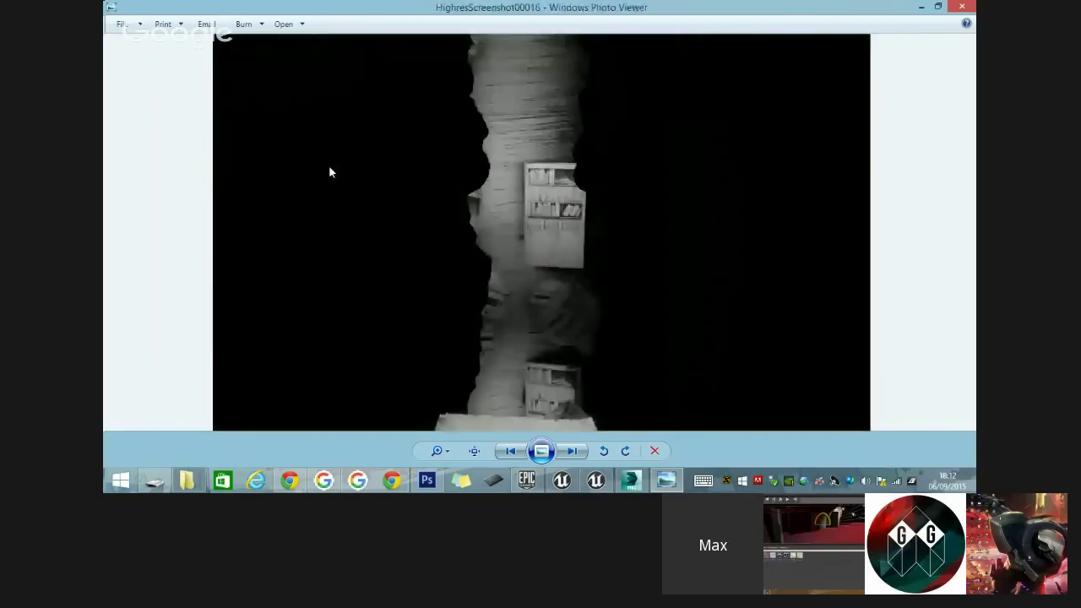
pyautogui.press('Left')
pyautogui.press('Left')
pyautogui.press('Left')
pyautogui.press('Left')
pyautogui.press('Left')
pyautogui.press('Left')
pyautogui.press('Left')
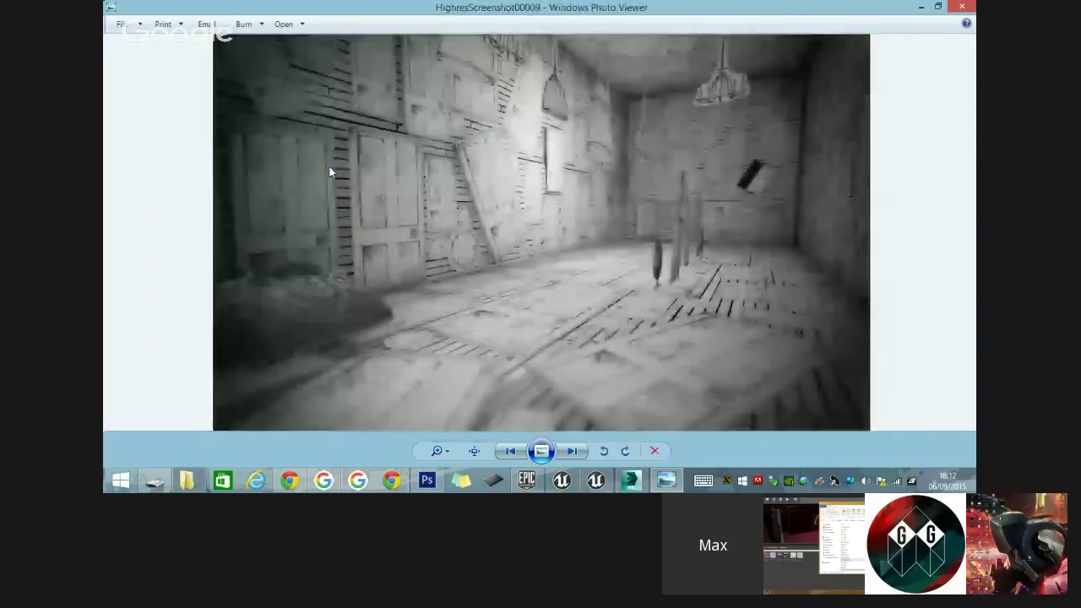
pyautogui.press('Left')
pyautogui.press('Left')
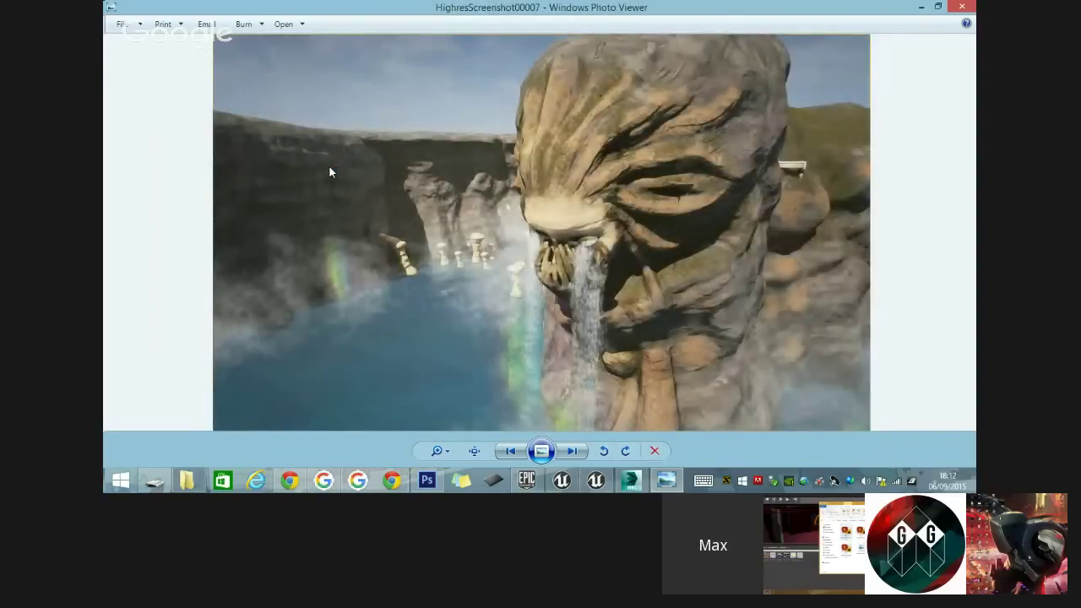
# - Compare waterfall screenshots HighresScreenshot00008 and HighresScreenshot00006, and close Windows Photo Viewer
pyautogui.press('Right')
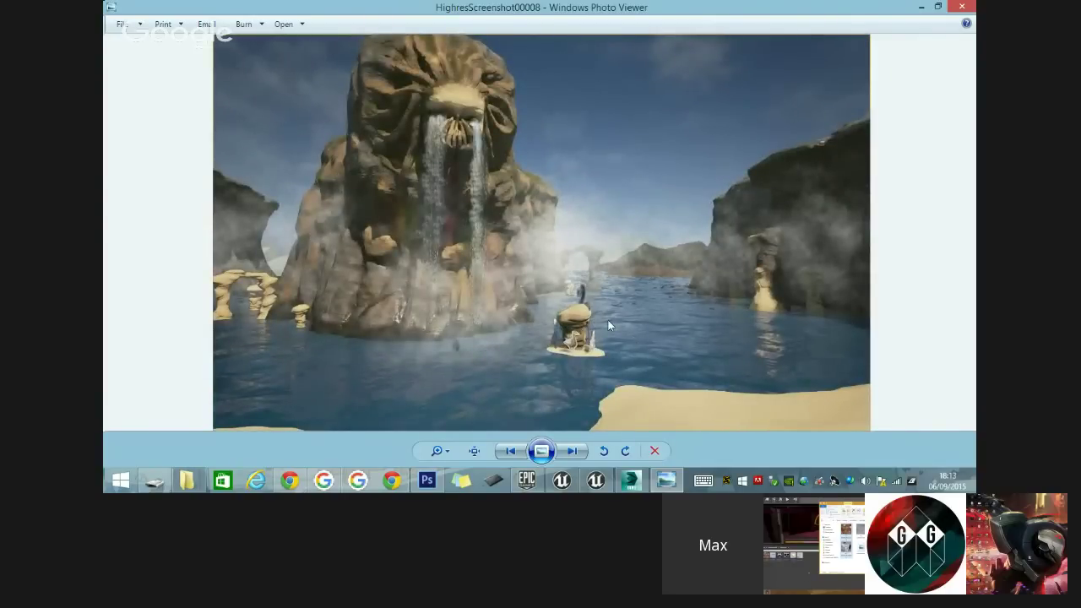
pyautogui.press('Left')
pyautogui.press('Left')
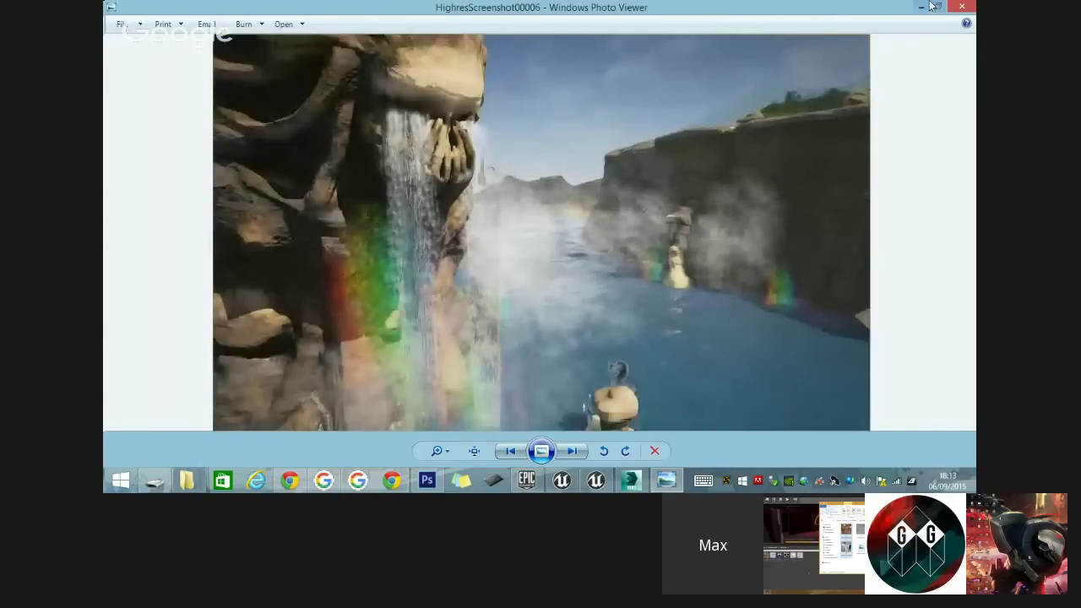
pyautogui.click(962, 7)
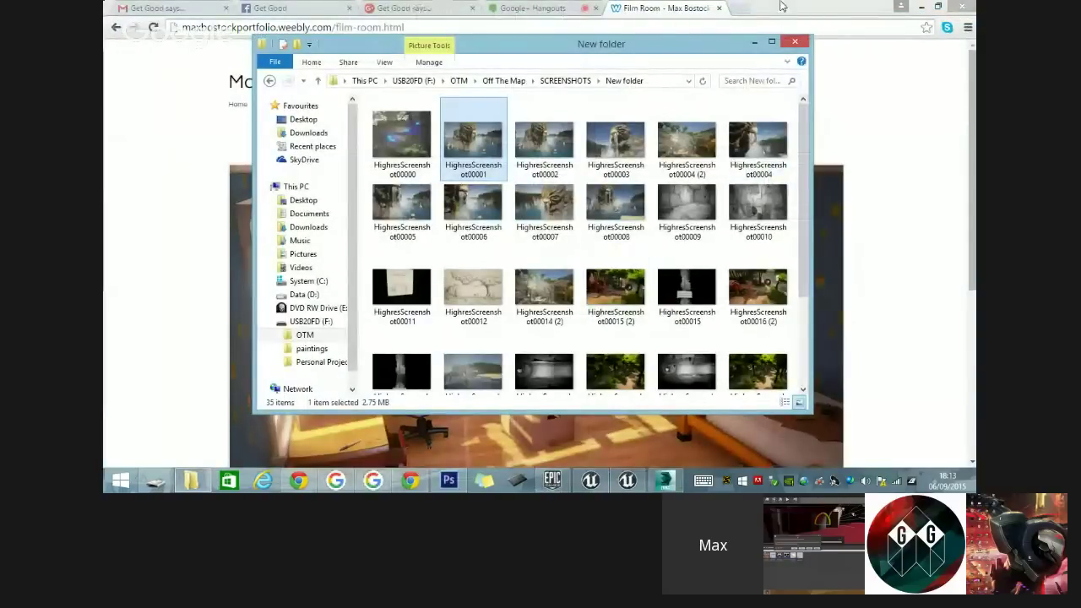
# - Open the poopy paintings folder on the Desktop, sort it by date modified and open the 20-07-2015 subfolder
pyautogui.click(301, 200)
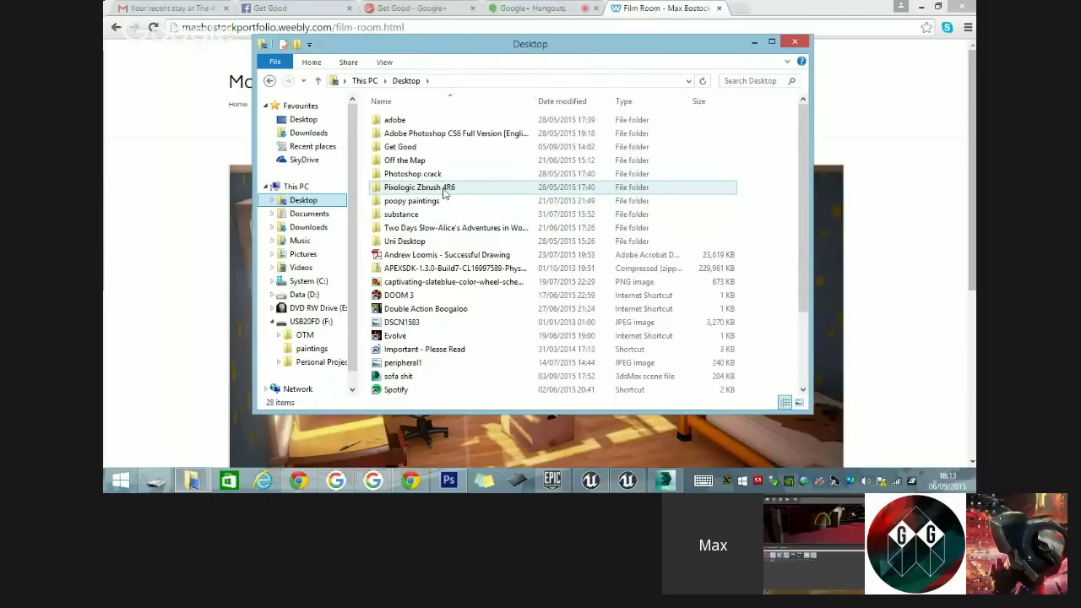
pyautogui.scroll(-1, 801, 277)
pyautogui.moveTo(801, 277); pyautogui.dragTo(796, 252)
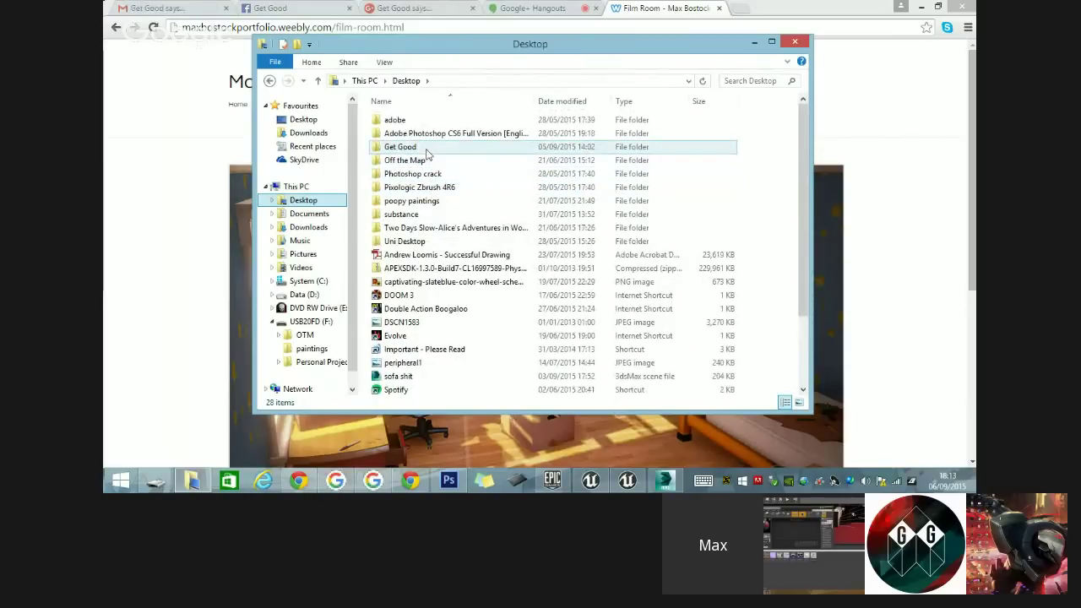
pyautogui.doubleClick(417, 203)
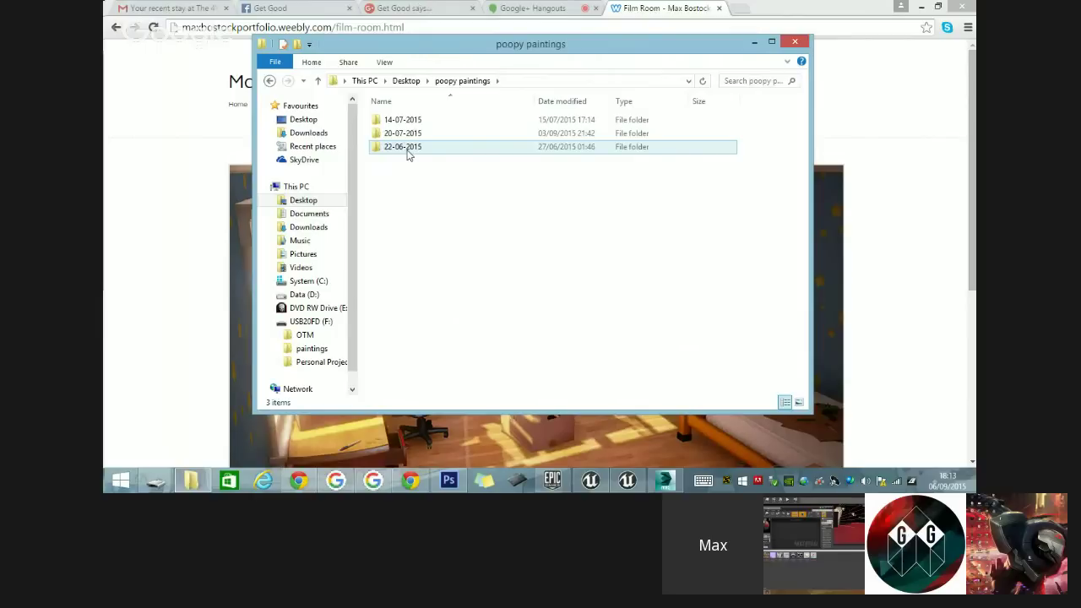
pyautogui.click(580, 100)
pyautogui.click(415, 122)
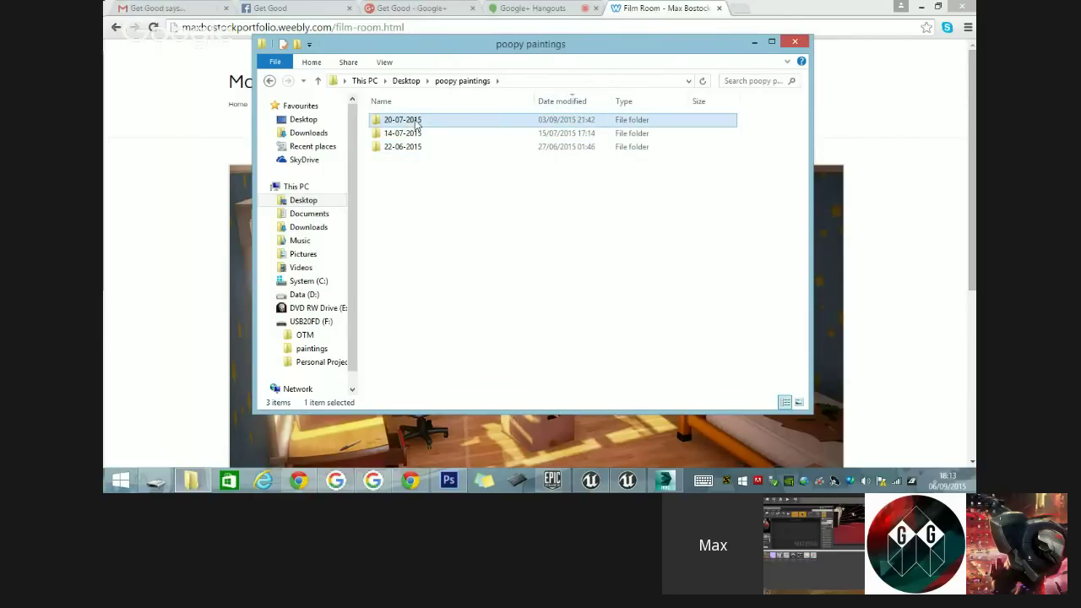
pyautogui.doubleClick(415, 122)
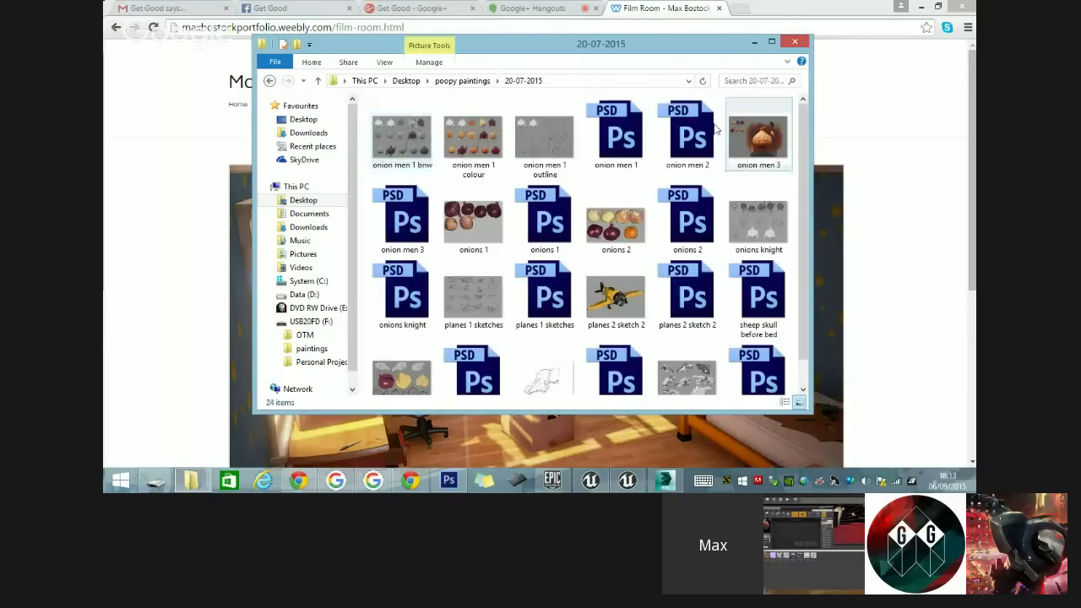
# - Open the onion men 1 bnw image in Windows Photo Viewer and advance past onion men 3 to the onions 1 study
pyautogui.click(394, 136)
pyautogui.doubleClick(394, 136)
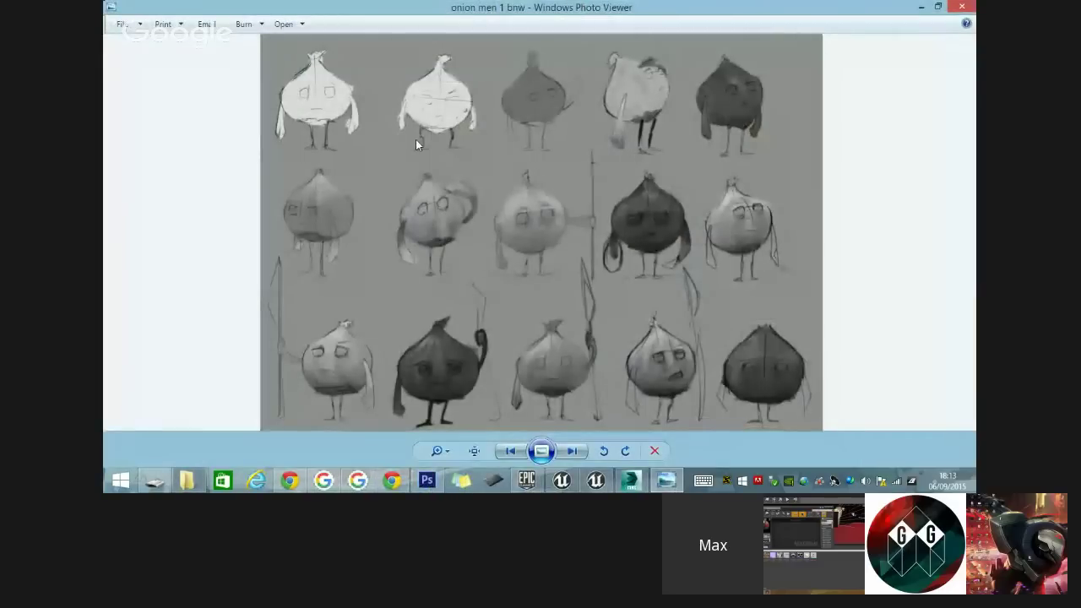
pyautogui.press('Right')
pyautogui.press('Right')
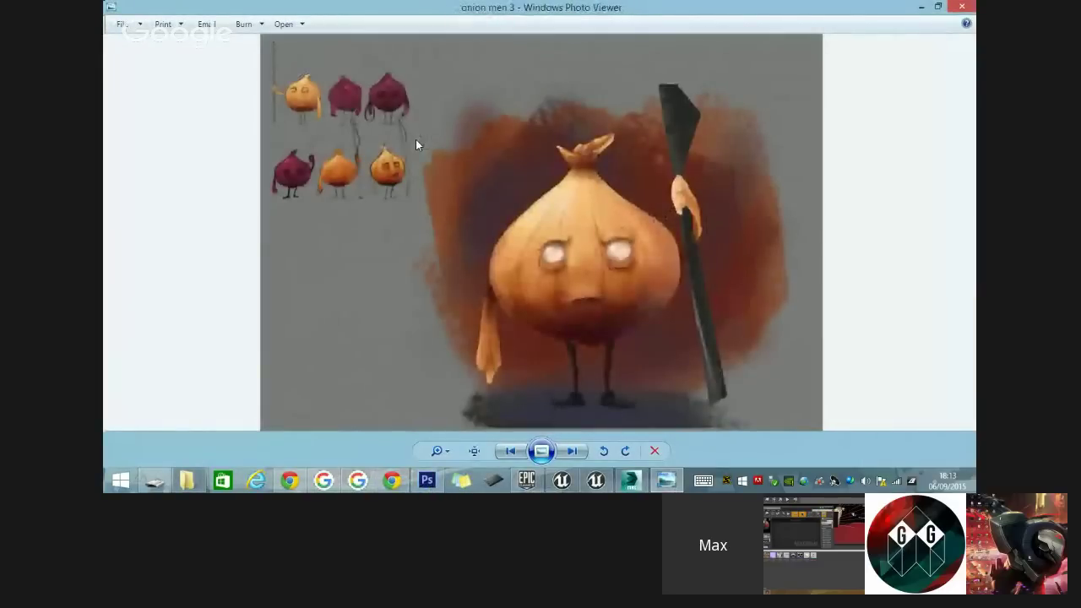
pyautogui.press('Right')
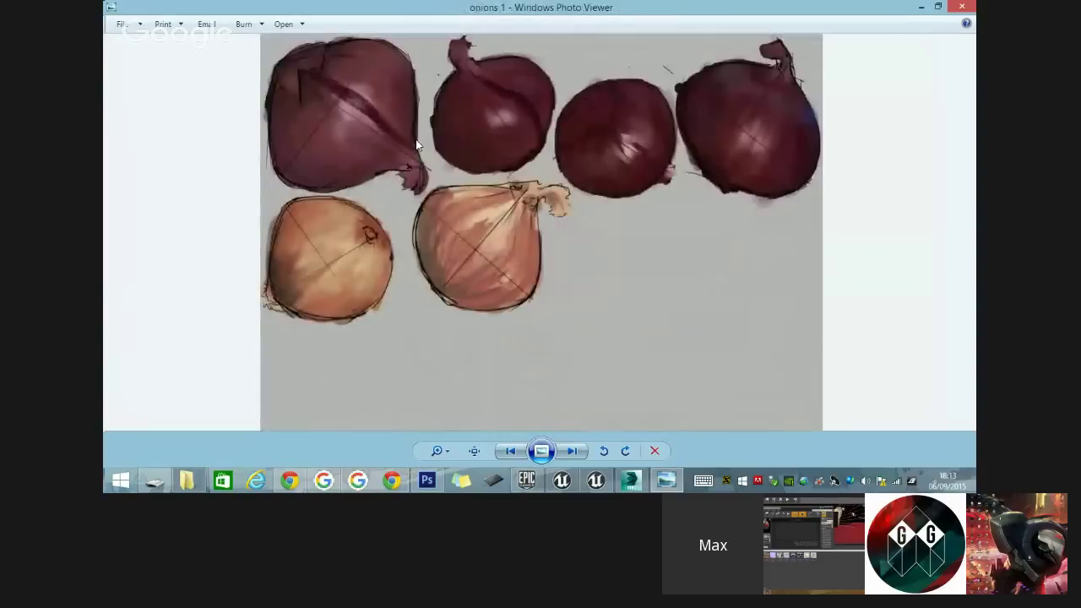
# - Go back and forth between the neighbouring onion paintings, ending on onions 2, to compare their light and colour
pyautogui.press('Left')
pyautogui.press('Right')
pyautogui.press('Right')
pyautogui.press('Left')
pyautogui.press('Right')
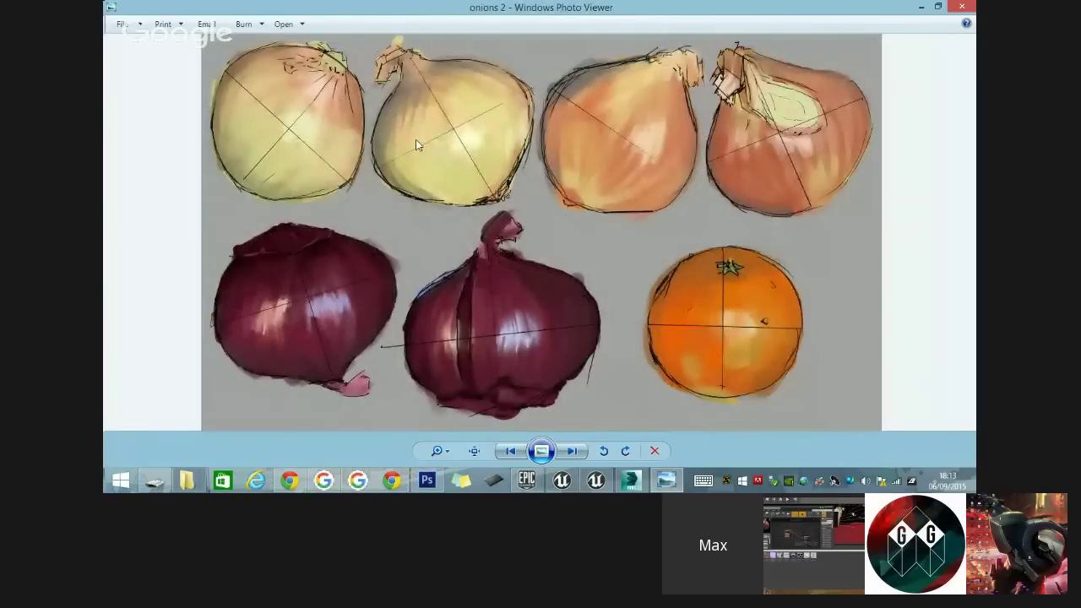
pyautogui.press('Right')
pyautogui.press('Left')
pyautogui.press('Left')
pyautogui.press('Right')
pyautogui.press('Right')
pyautogui.press('Left')
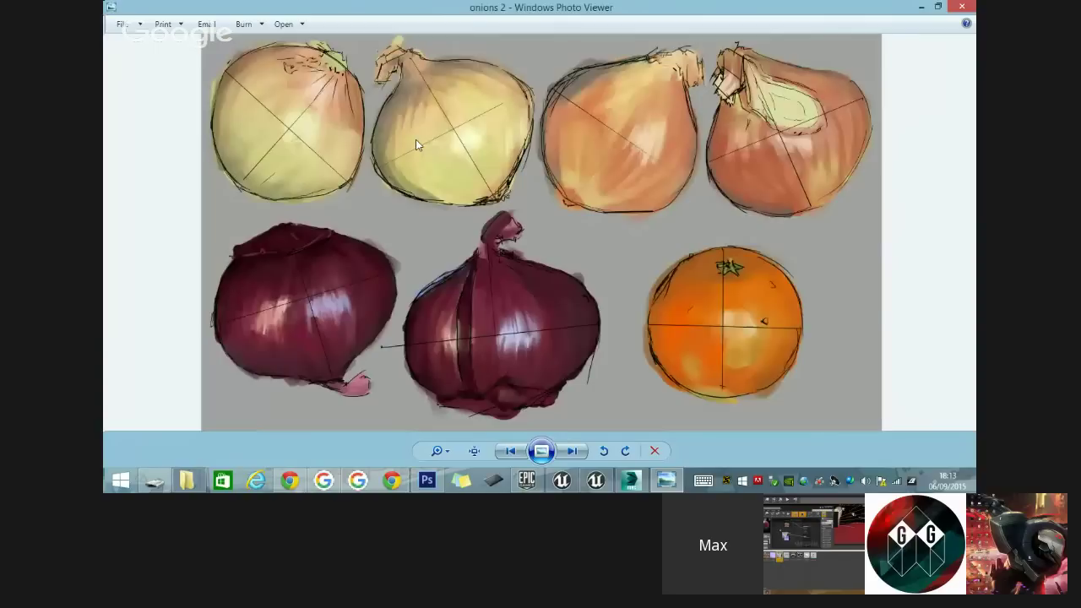
# - Advance through the remaining paintings and the onion men 1 sketches to the finished character in onion men 3
pyautogui.press('Right')
pyautogui.press('Right')
pyautogui.press('Right')
pyautogui.press('Right')
pyautogui.press('Right')
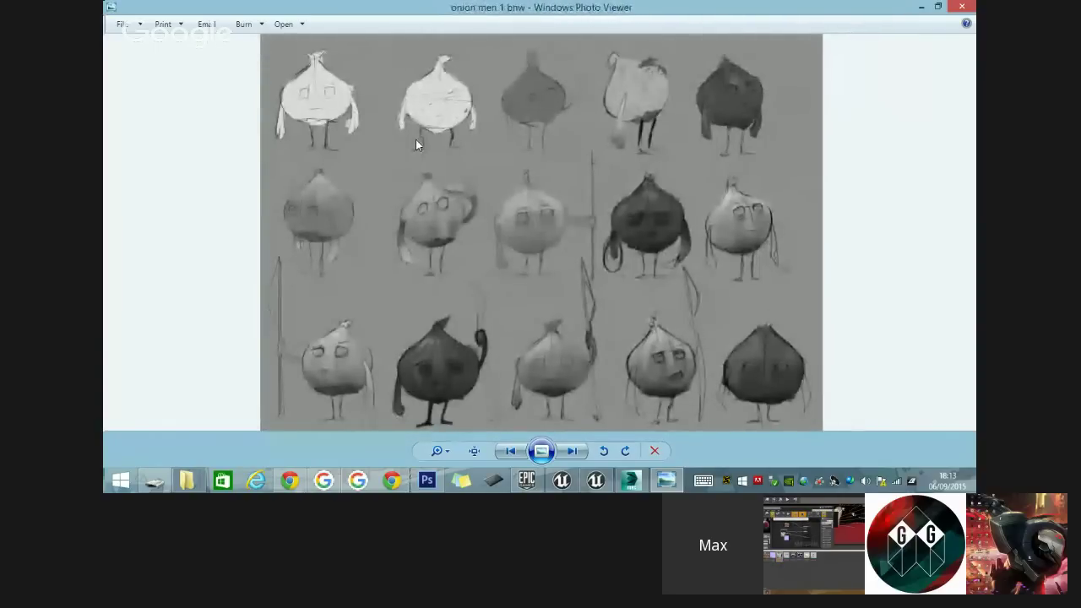
pyautogui.press('Right')
pyautogui.press('Right')
pyautogui.press('Left')
pyautogui.press('Right')
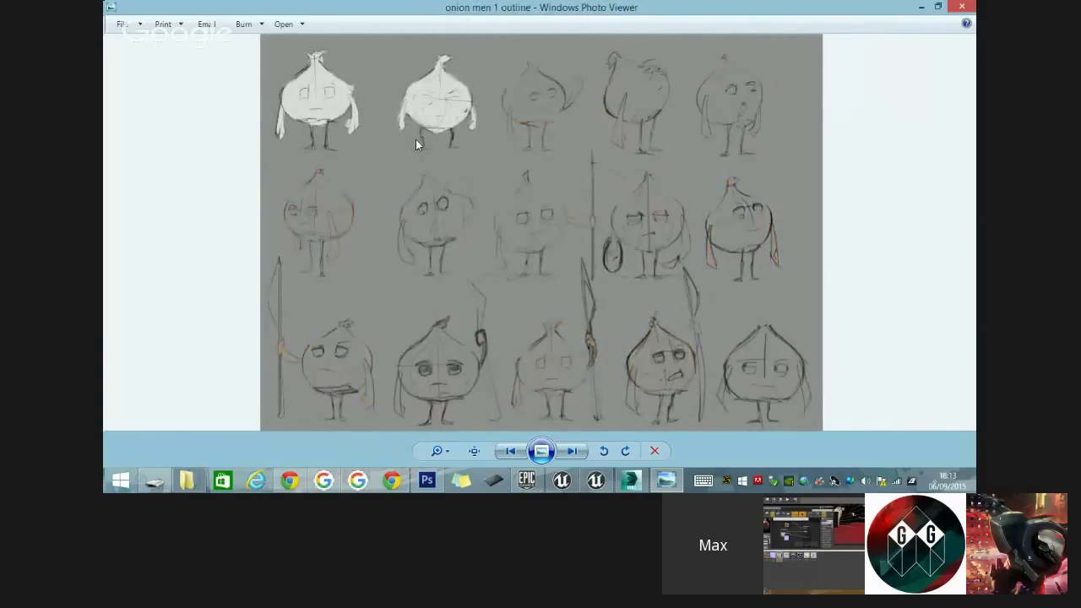
pyautogui.press('Right')
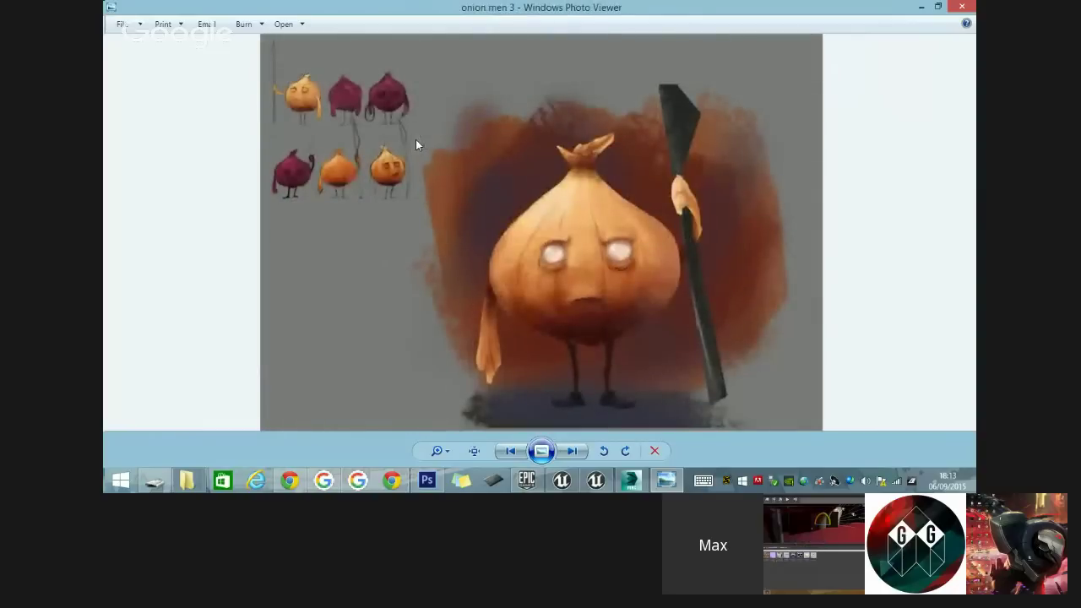
# - Close the painting and the 20-07-2015 folder, and return from the film room page to the portfolio's Home page
pyautogui.click(962, 7)
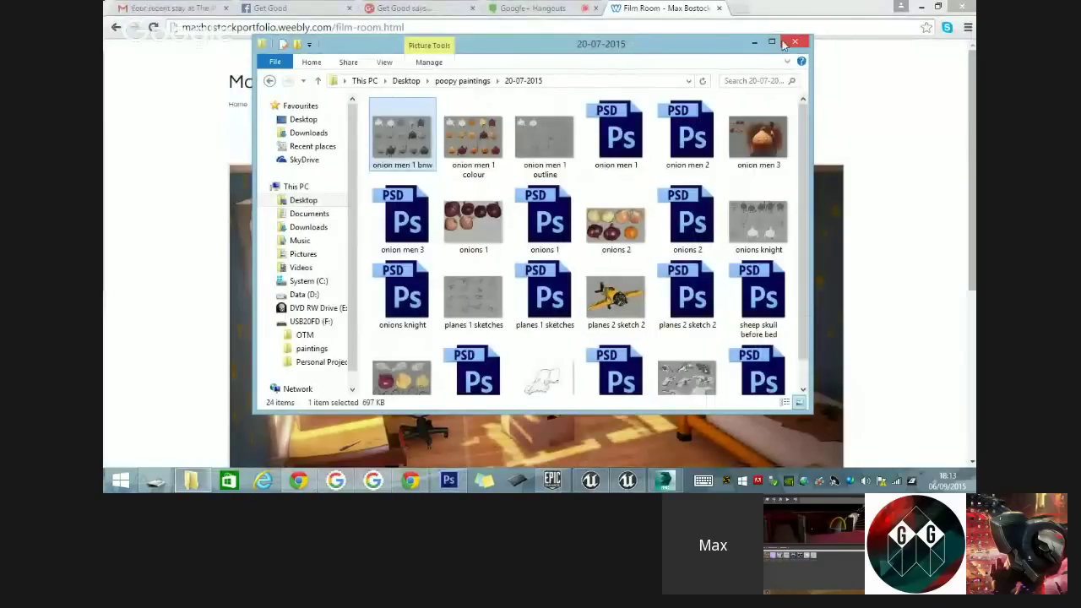
pyautogui.click(794, 42)
pyautogui.scroll(-10, 501, 262)
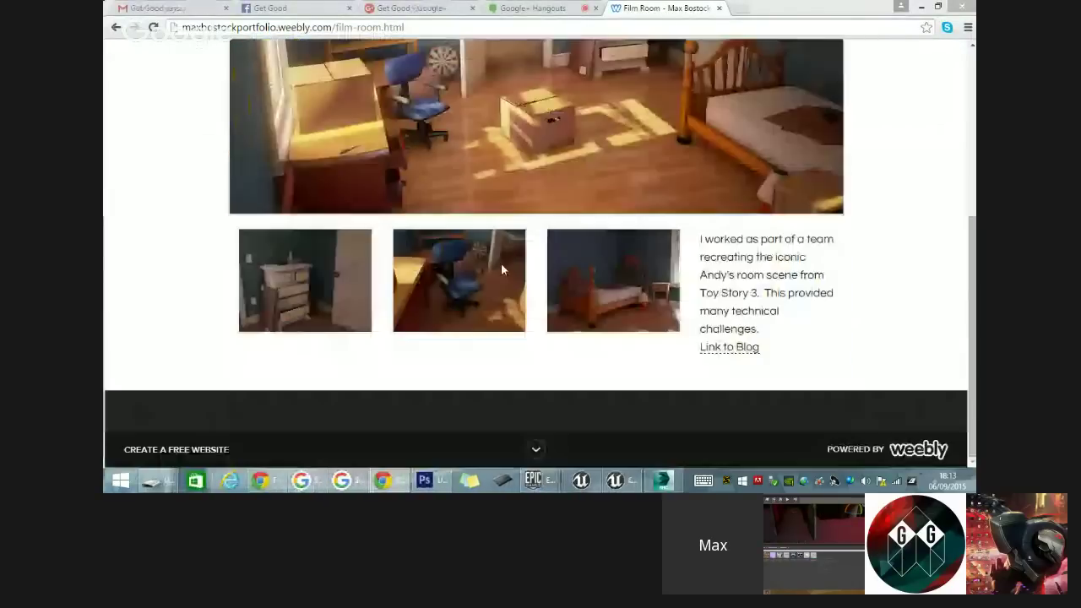
pyautogui.scroll(10, 318, 117)
pyautogui.click(237, 105)
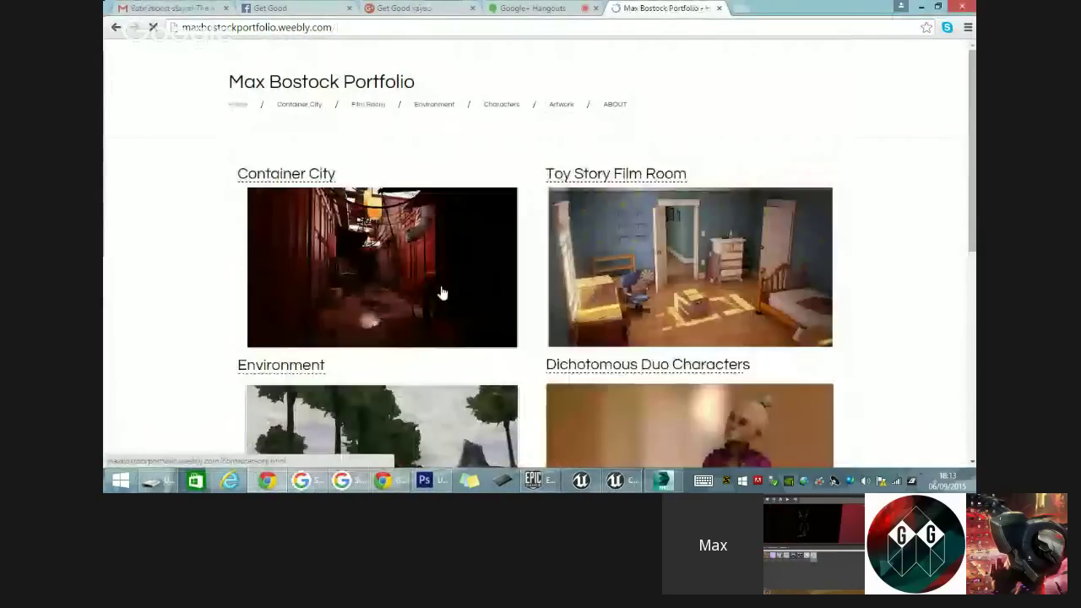
# - Look over the portfolio's Home page projects from Container City down to Artwork and back up
pyautogui.scroll(-4, 442, 293)
pyautogui.scroll(4, 391, 315)
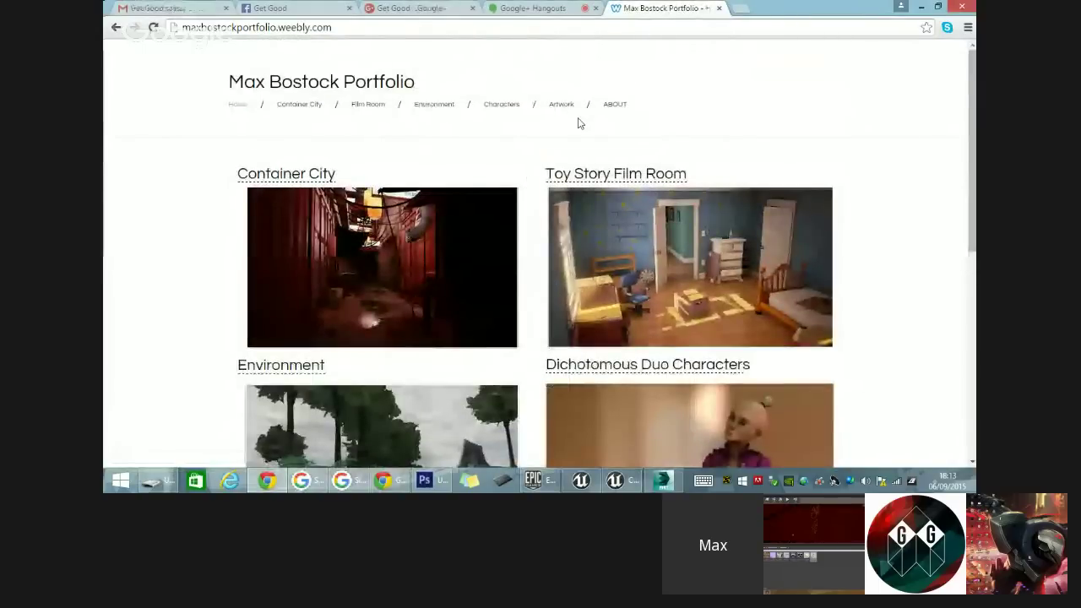
pyautogui.scroll(-5, 439, 169)
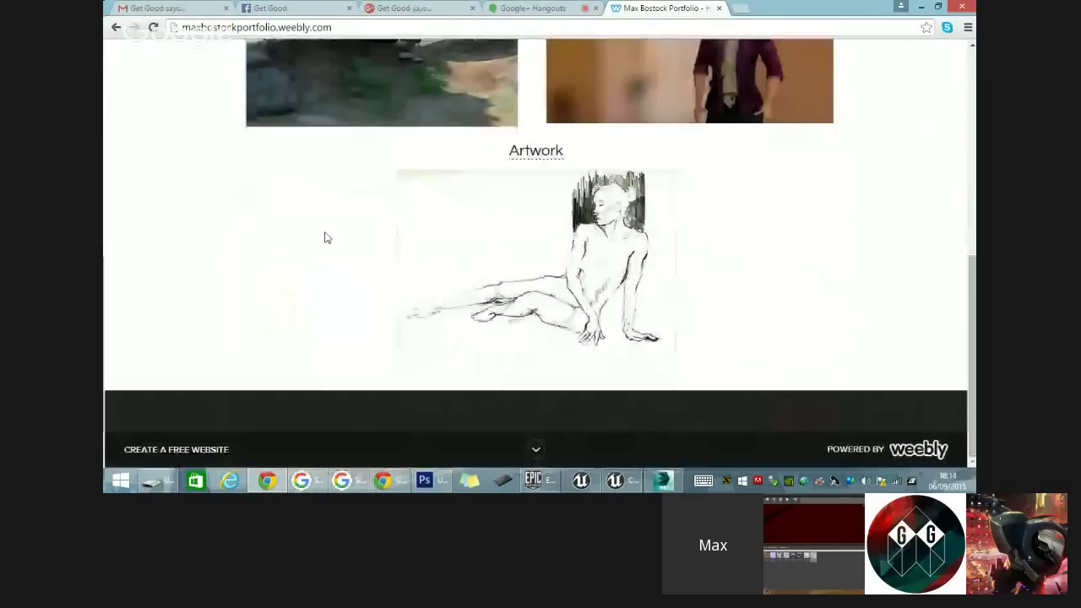
pyautogui.scroll(3, 279, 254)
pyautogui.scroll(2, 251, 267)
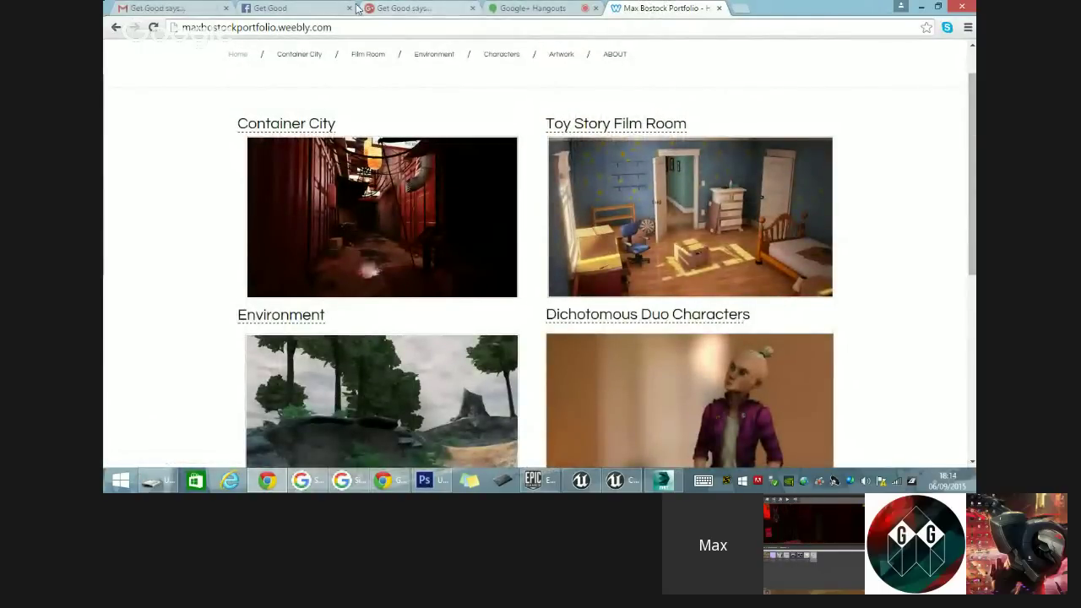
# - Switch to the Google+ Hangouts call page and close the portfolio page
pyautogui.click(164, 7)
pyautogui.click(410, 8)
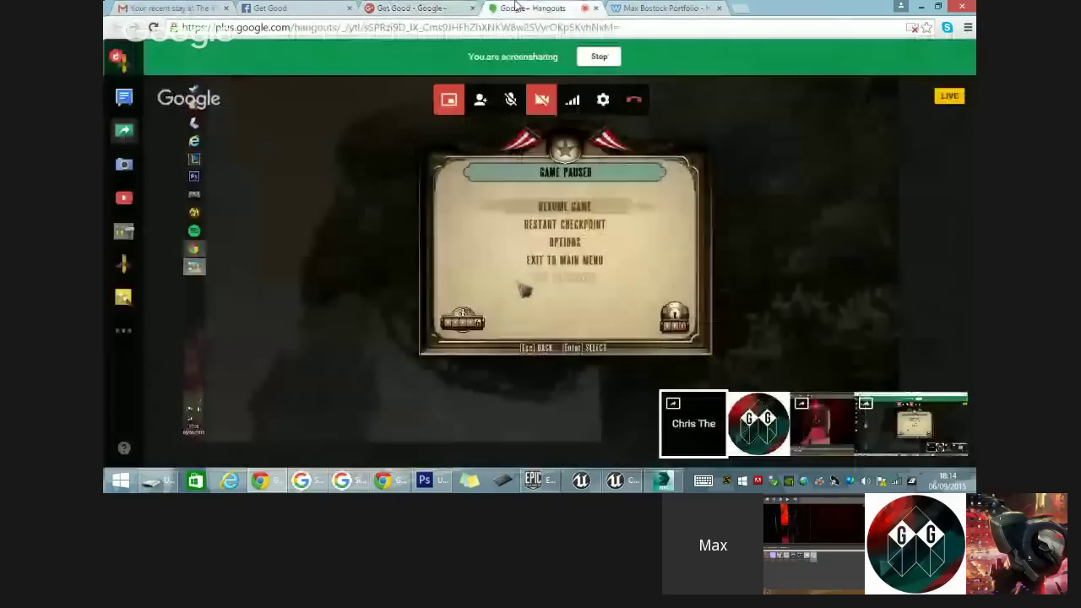
pyautogui.click(540, 9)
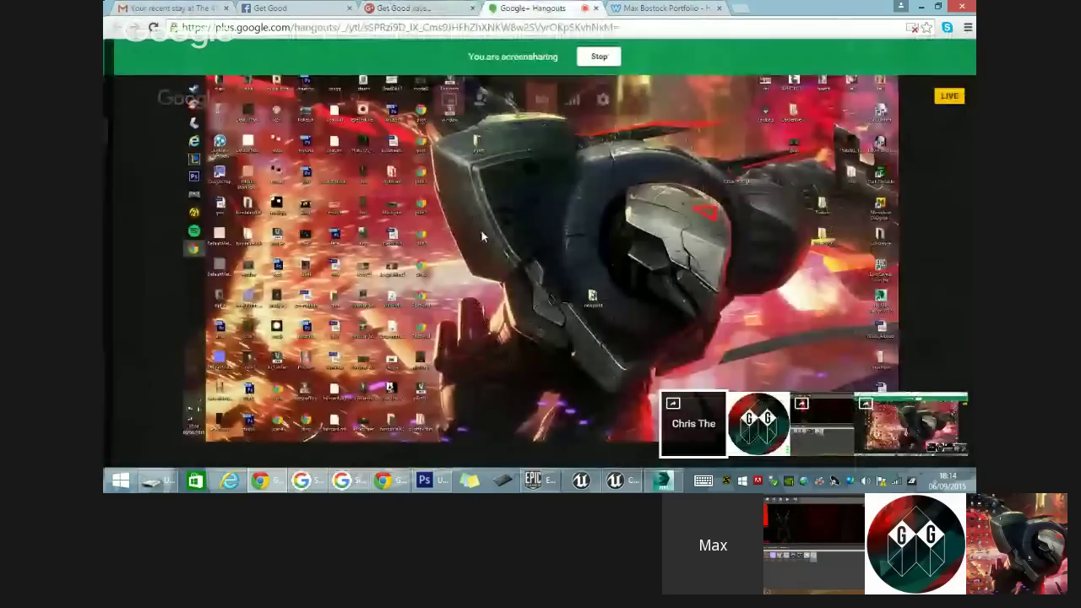
pyautogui.click(709, 8)
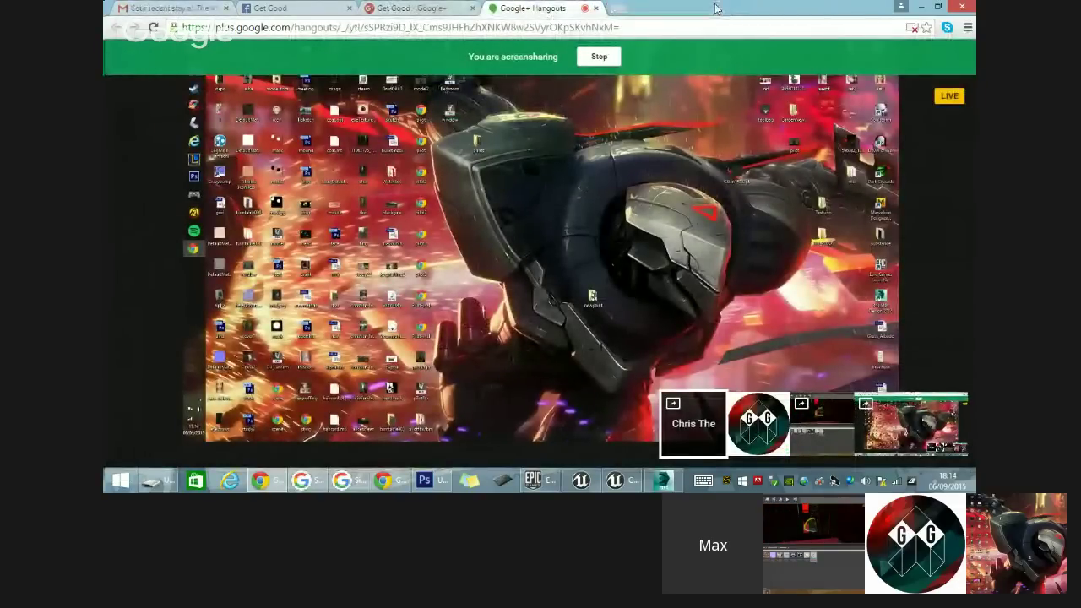
# - Switch to the MyProject2 Unreal Editor, close the SpotLight_Blueprint editor and close the project
pyautogui.click(581, 481)
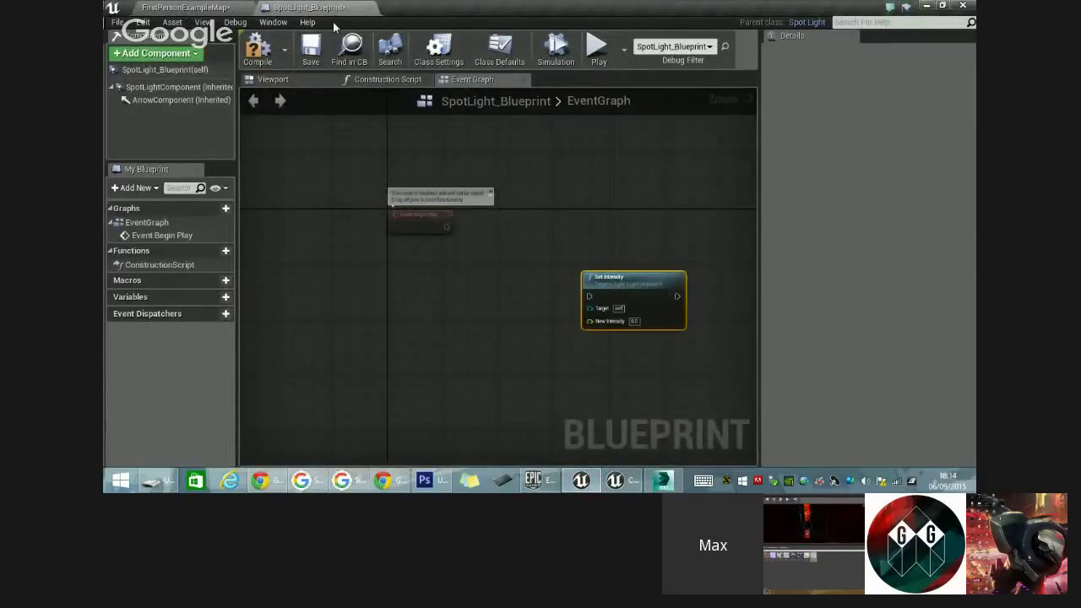
pyautogui.click(369, 8)
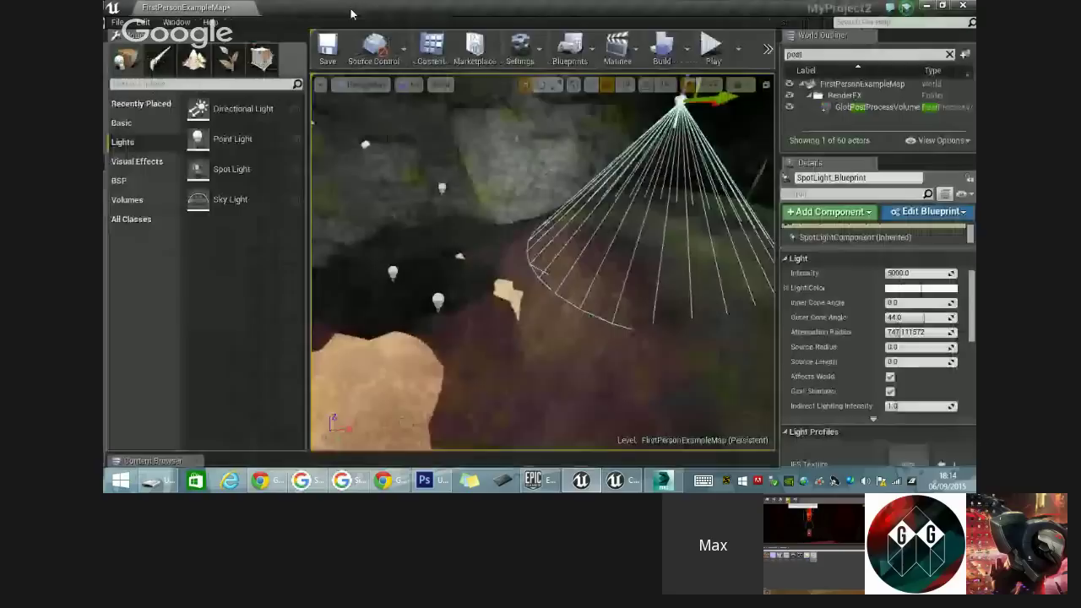
pyautogui.click(964, 6)
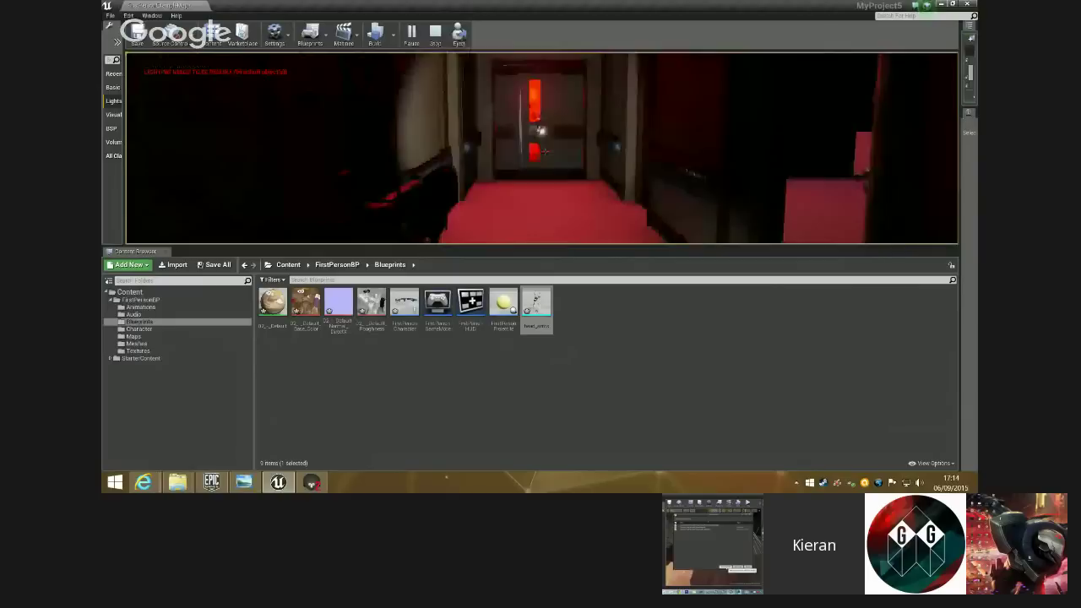
# - Walk the player up to the red-lit door in the running level and switch the flashlight off
pyautogui.press('w')
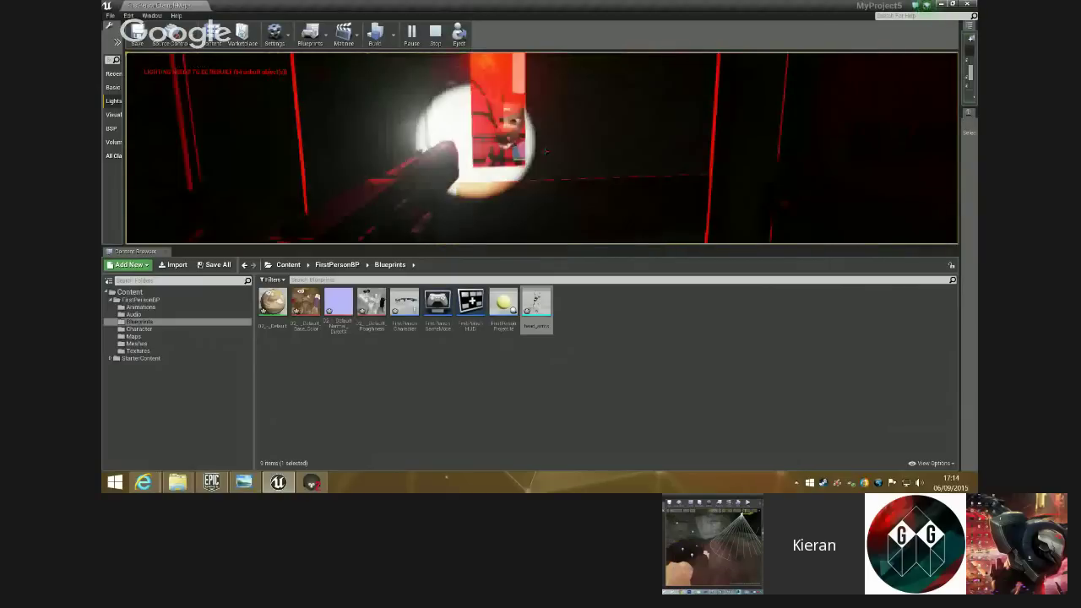
pyautogui.press('w')
pyautogui.press('f')
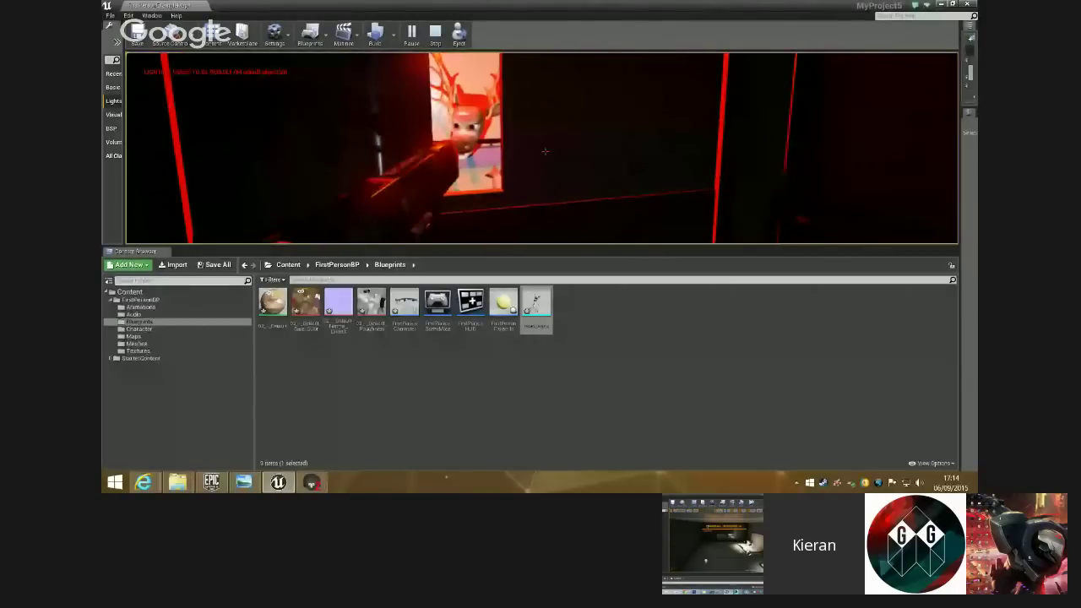
# - Stop the play session and replay the level in a taller viewport, shrinking the Content Browser
pyautogui.press('Escape')
pyautogui.moveTo(699, 259); pyautogui.dragTo(686, 397)
pyautogui.click(410, 34)
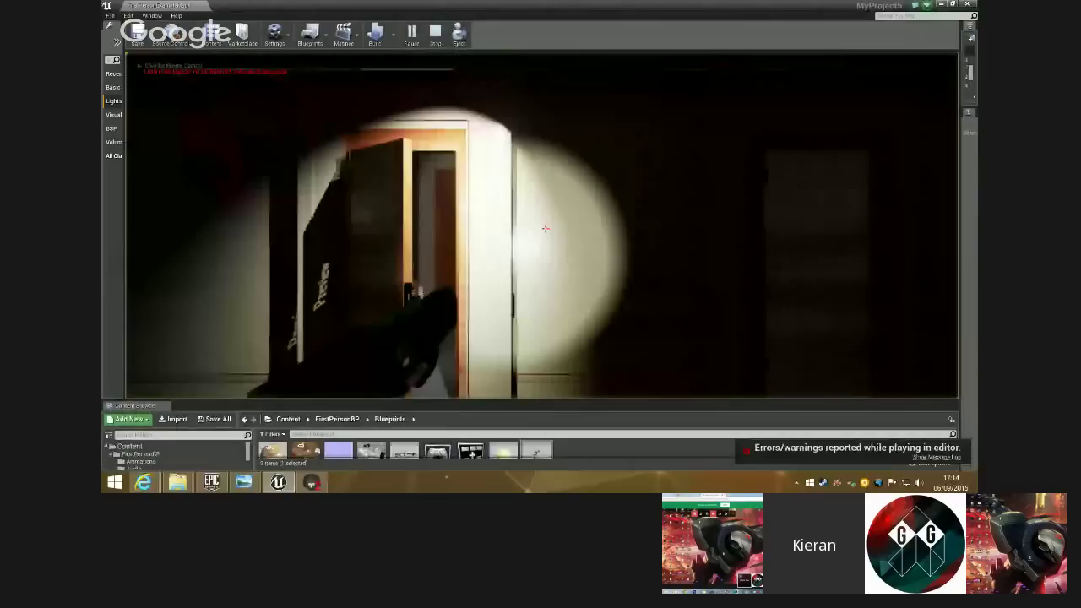
# - Walk from the wooden door down the dark corridor to the red-lit doorway and examine the lighting on the deer character
pyautogui.press('w')
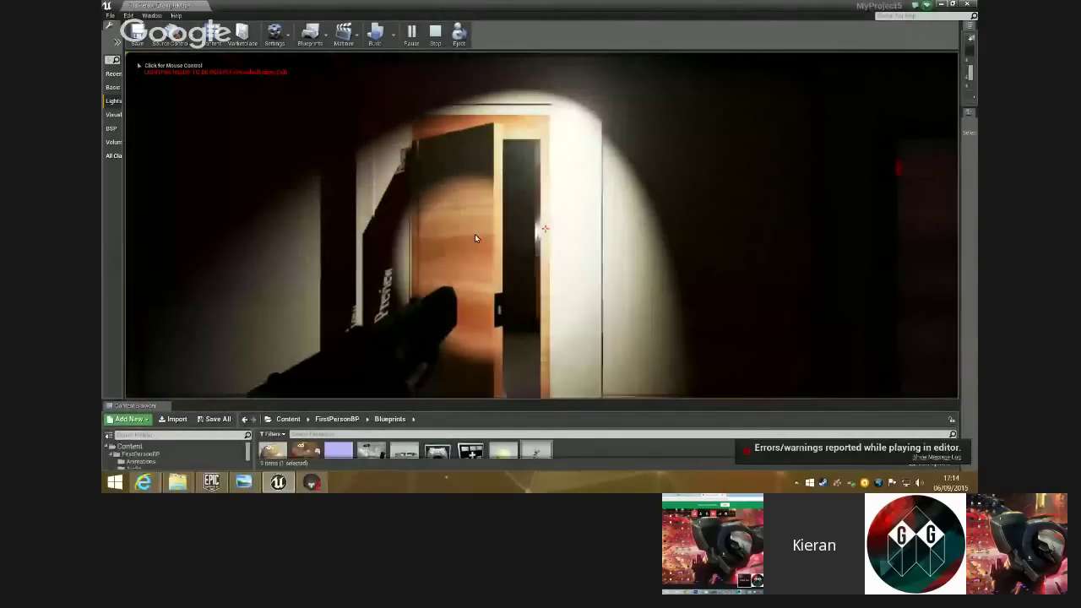
pyautogui.click(475, 234)
pyautogui.press('w')
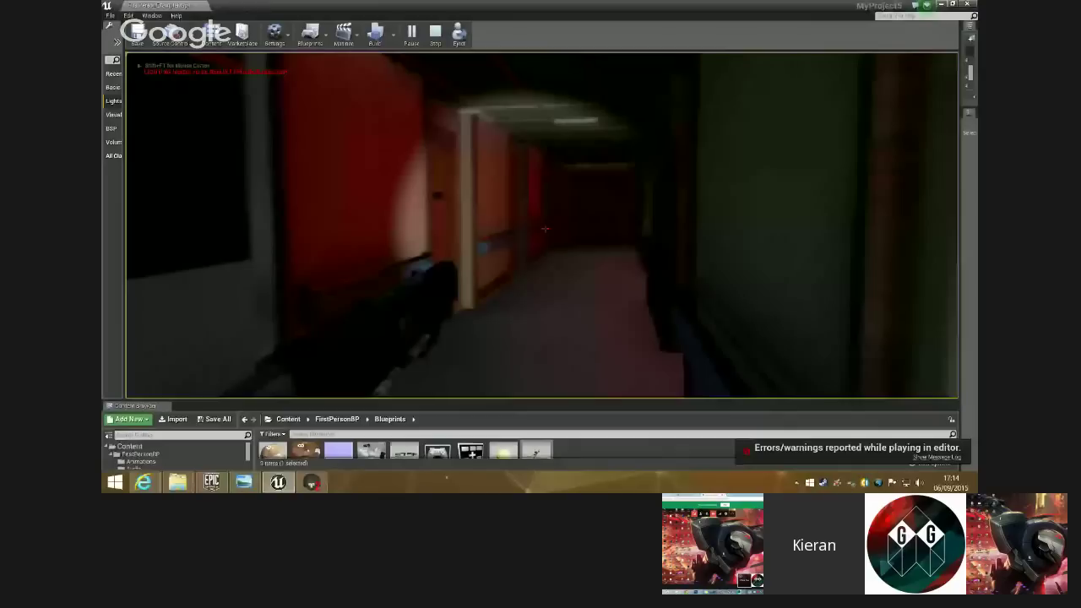
pyautogui.press('w')
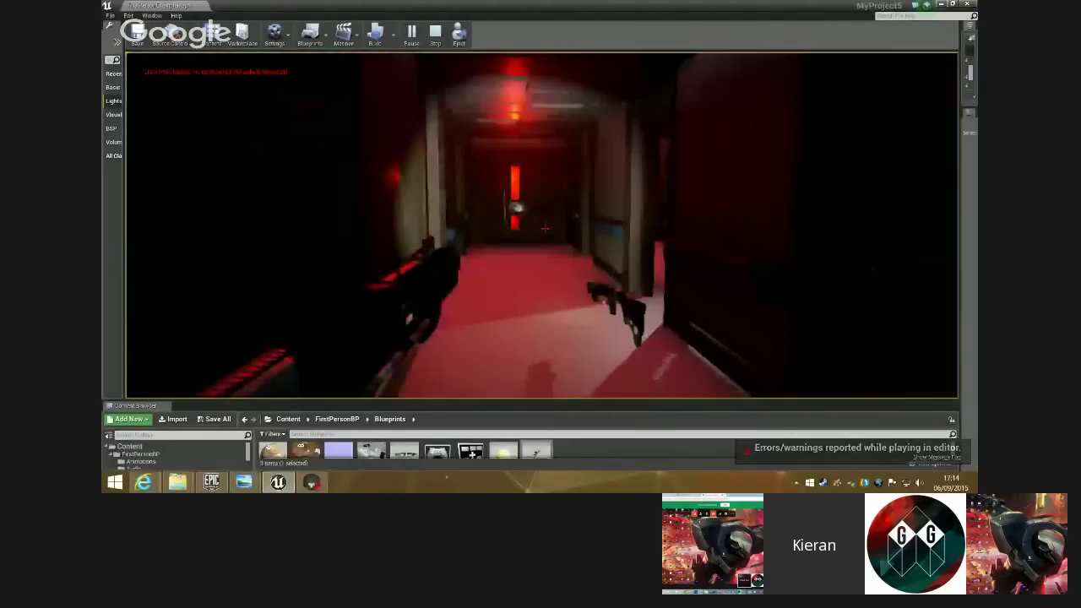
pyautogui.press('w')
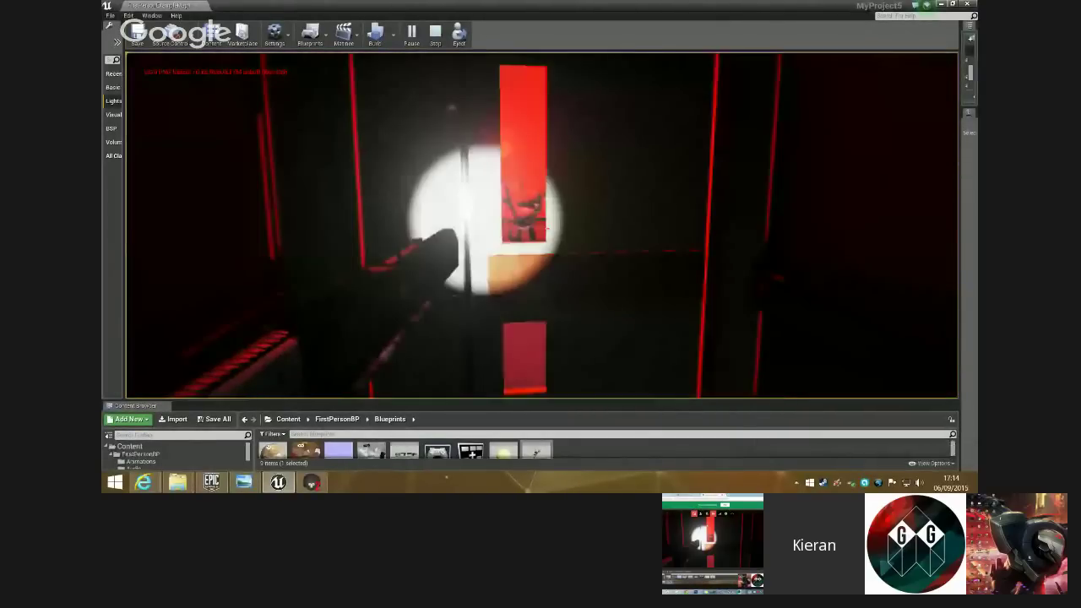
pyautogui.press('w')
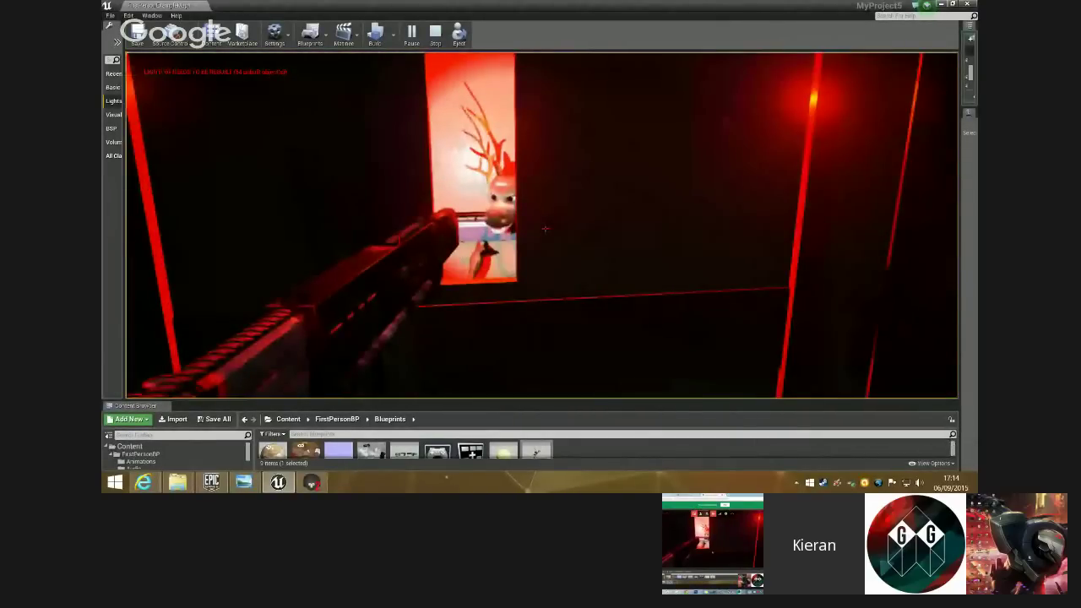
pyautogui.press('w')
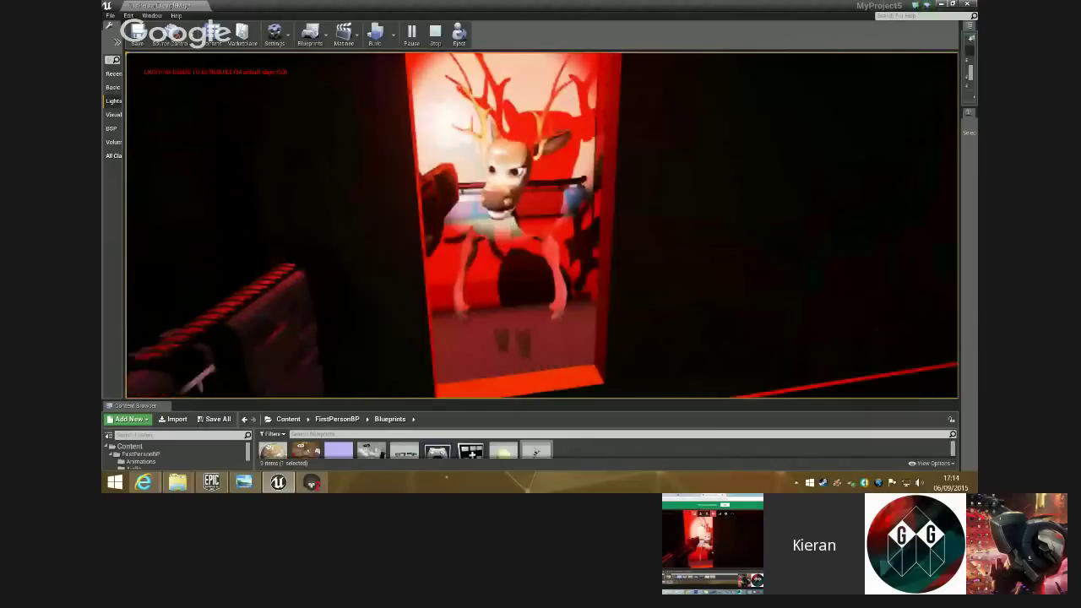